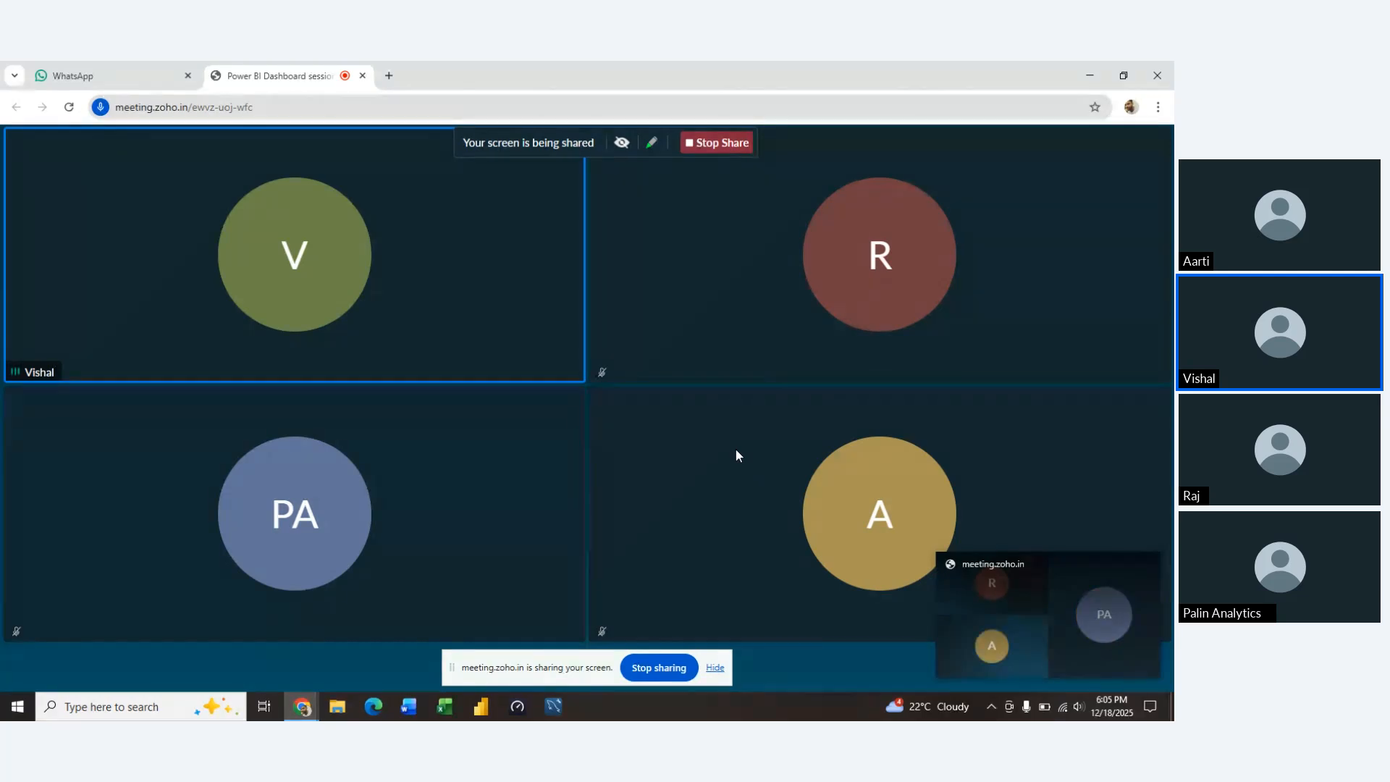
Launch Notepad with a new blank document
right_click(169, 703)
key("super+r")
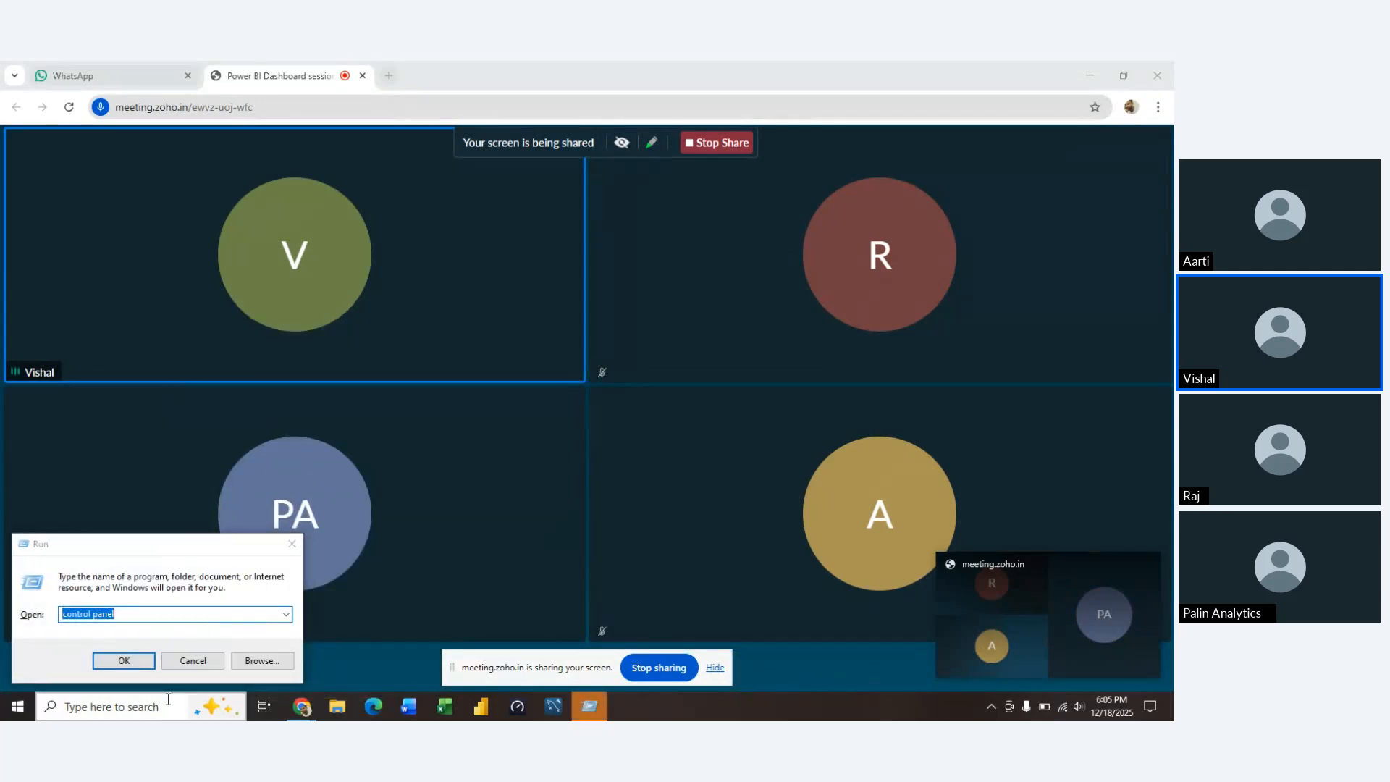
left_click(188, 613)
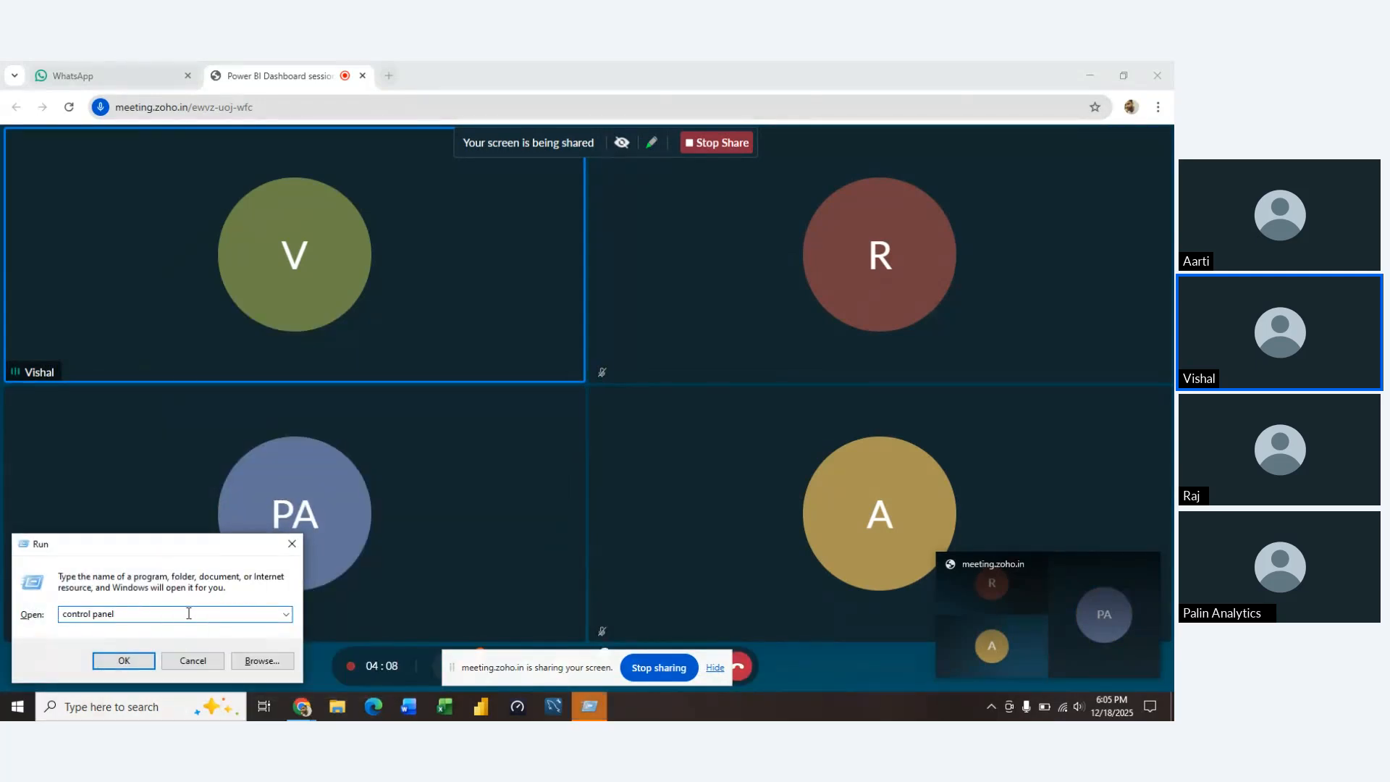
key("BackSpace")
key("BackSpace")
key("BackSpace")
key("BackSpace")
key("BackSpace")
key("BackSpace")
key("BackSpace")
key("BackSpace")
key("BackSpace")
key("BackSpace")
key("BackSpace")
key("BackSpace")
key("BackSpace")
type("notepad")
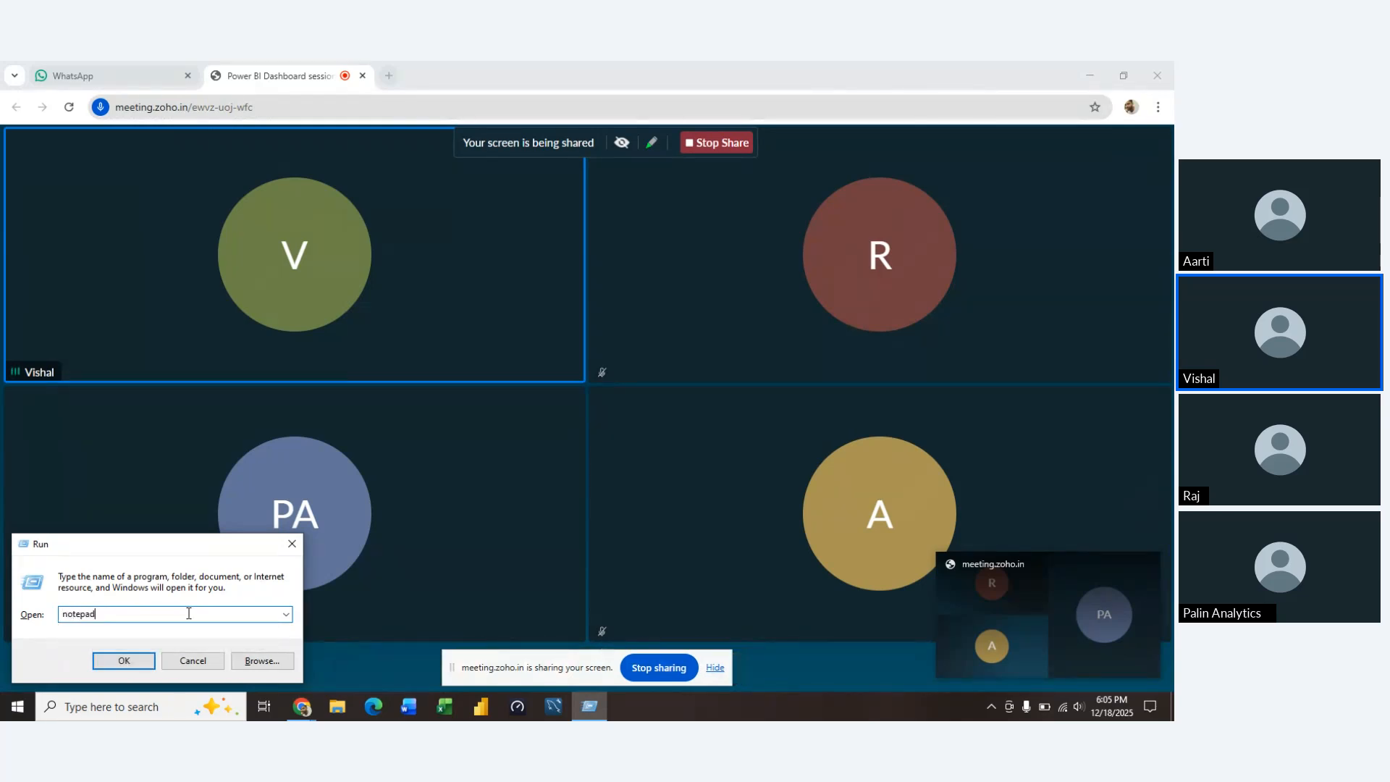
key("Return")
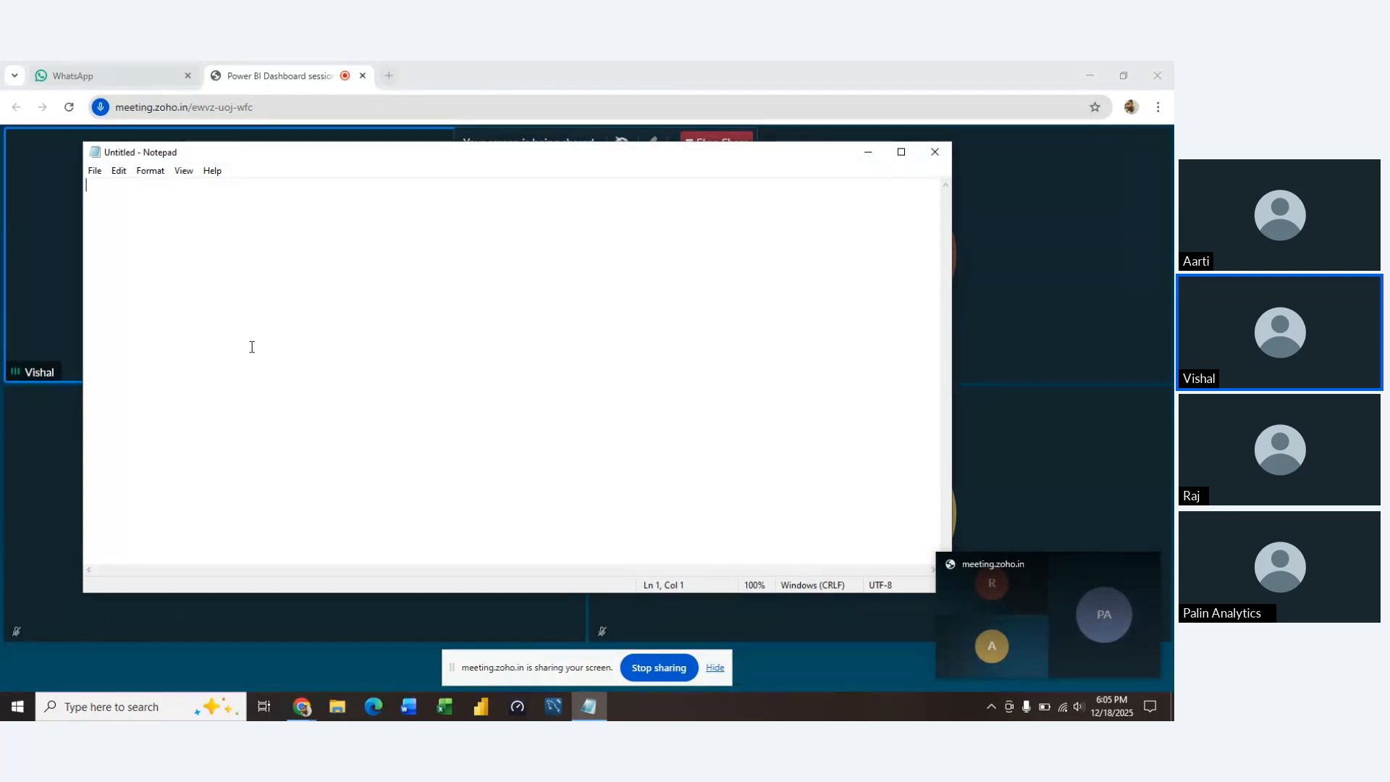
Write the heading "Vehicle Type Dashboard" in the blank note and start a second line with "--"
type("Data")
key("BackSpace")
key("BackSpace")
key("BackSpace")
key("BackSpace")
type("Ve")
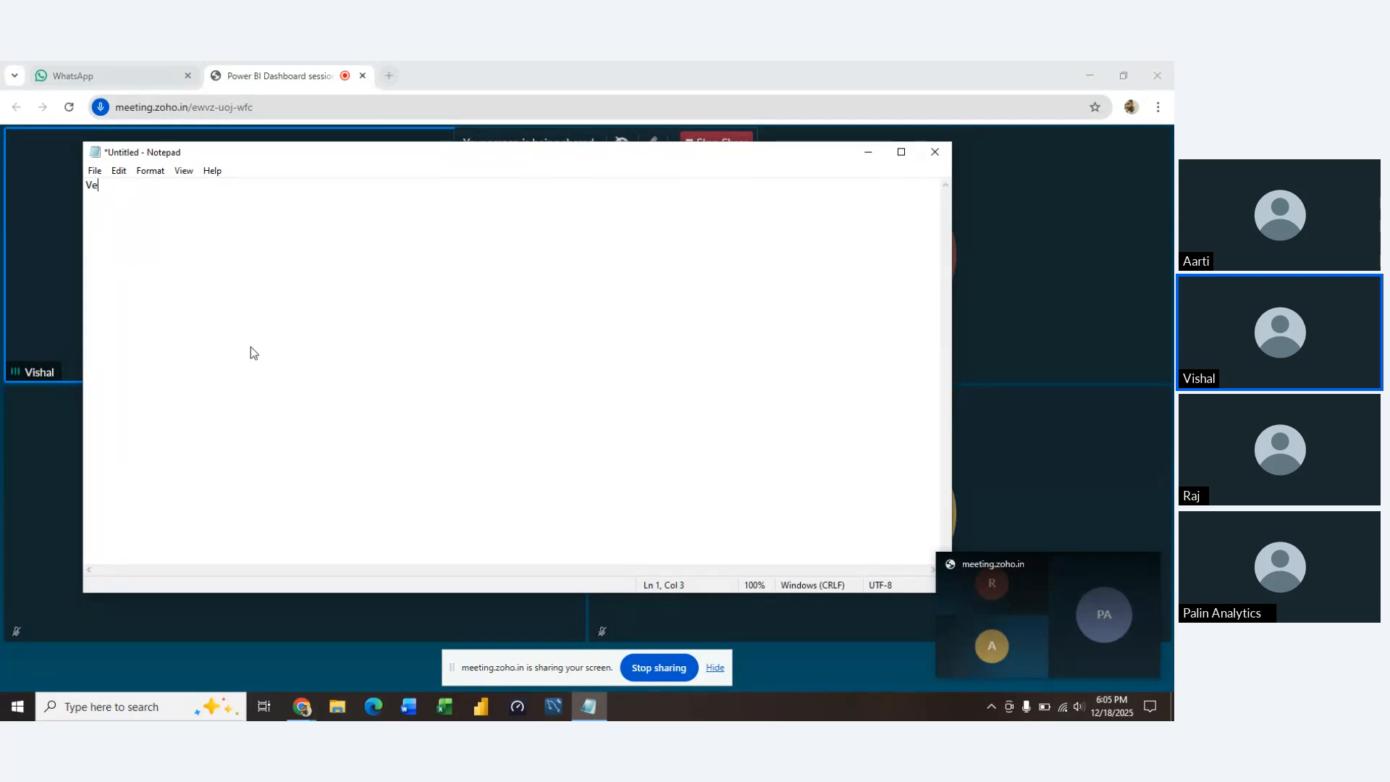
type("hicle Type Das")
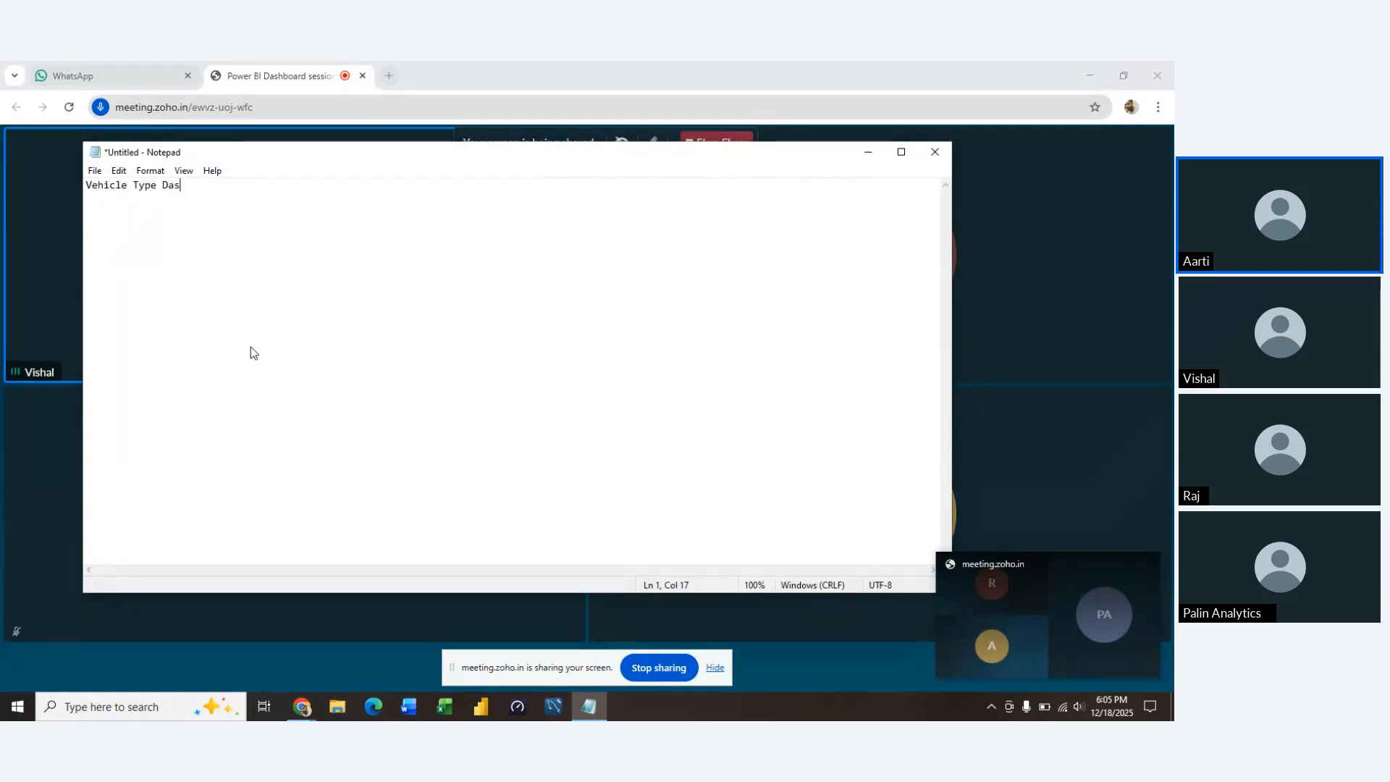
type("hboard")
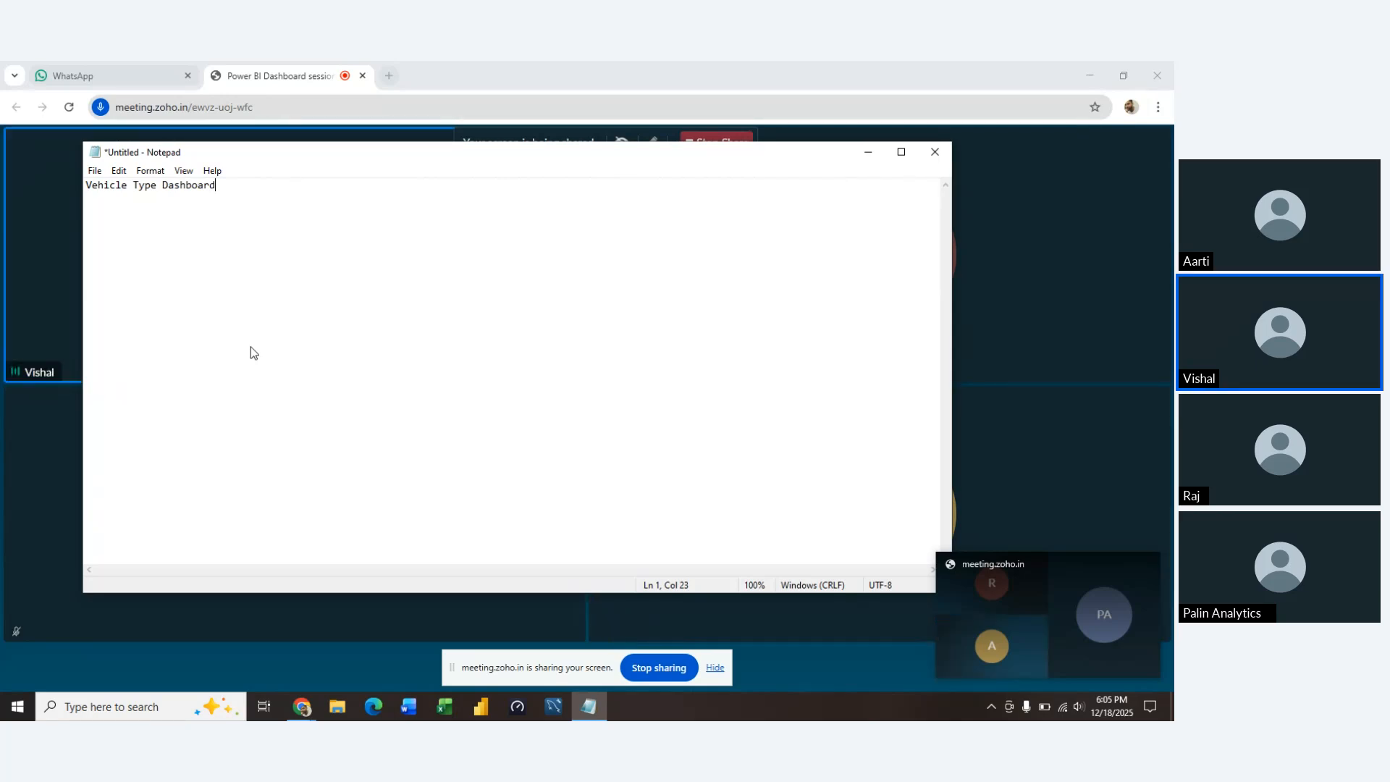
key("Return")
type("--")
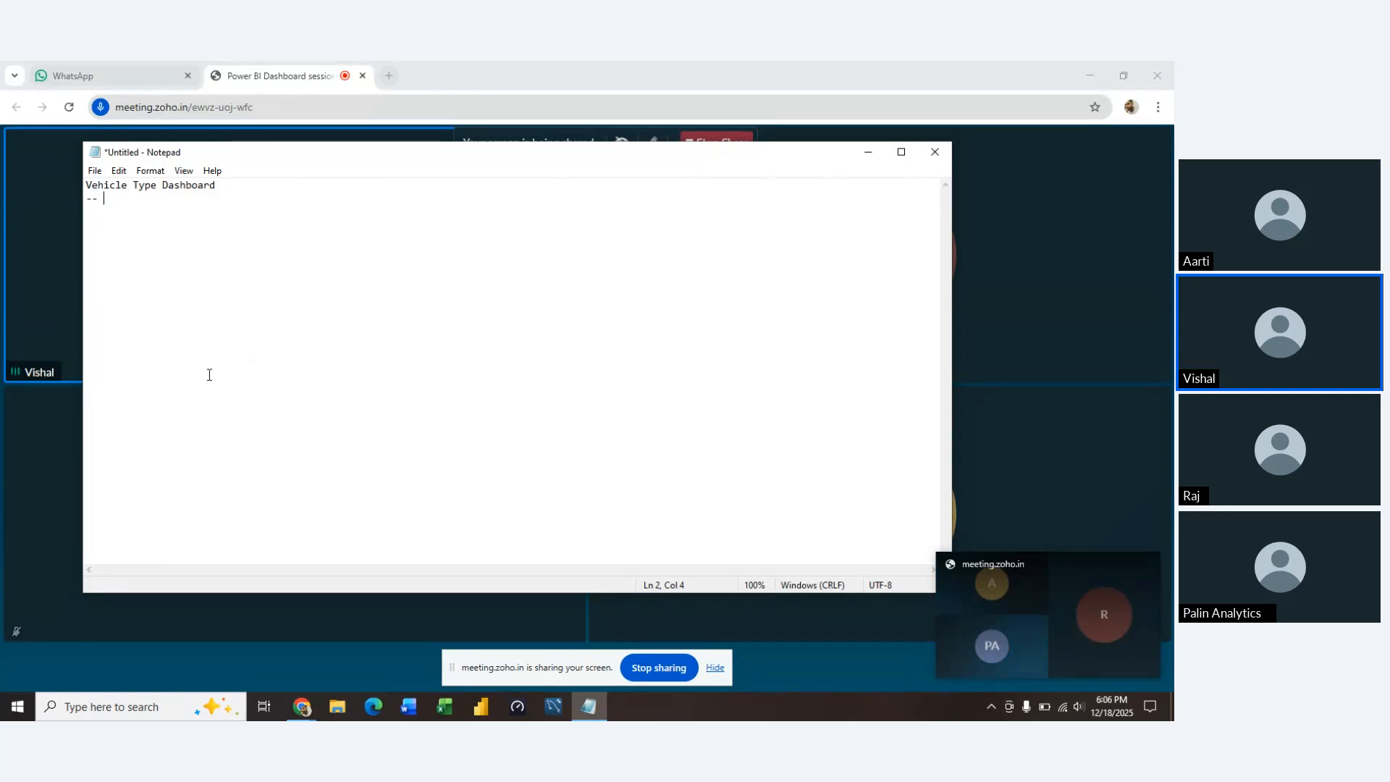
Switch to Power BI Desktop and open the recent report Dashboard.pbix
left_click(482, 708)
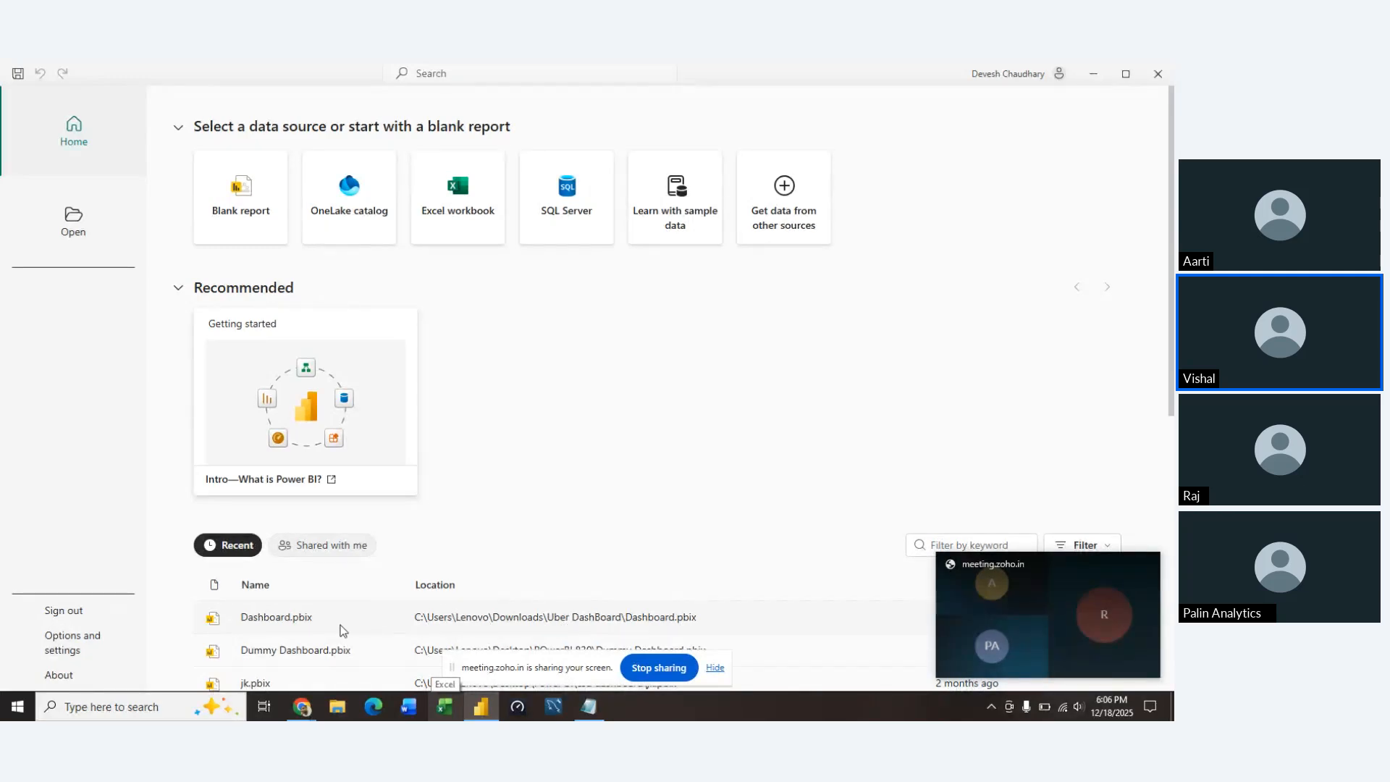
left_click(302, 620)
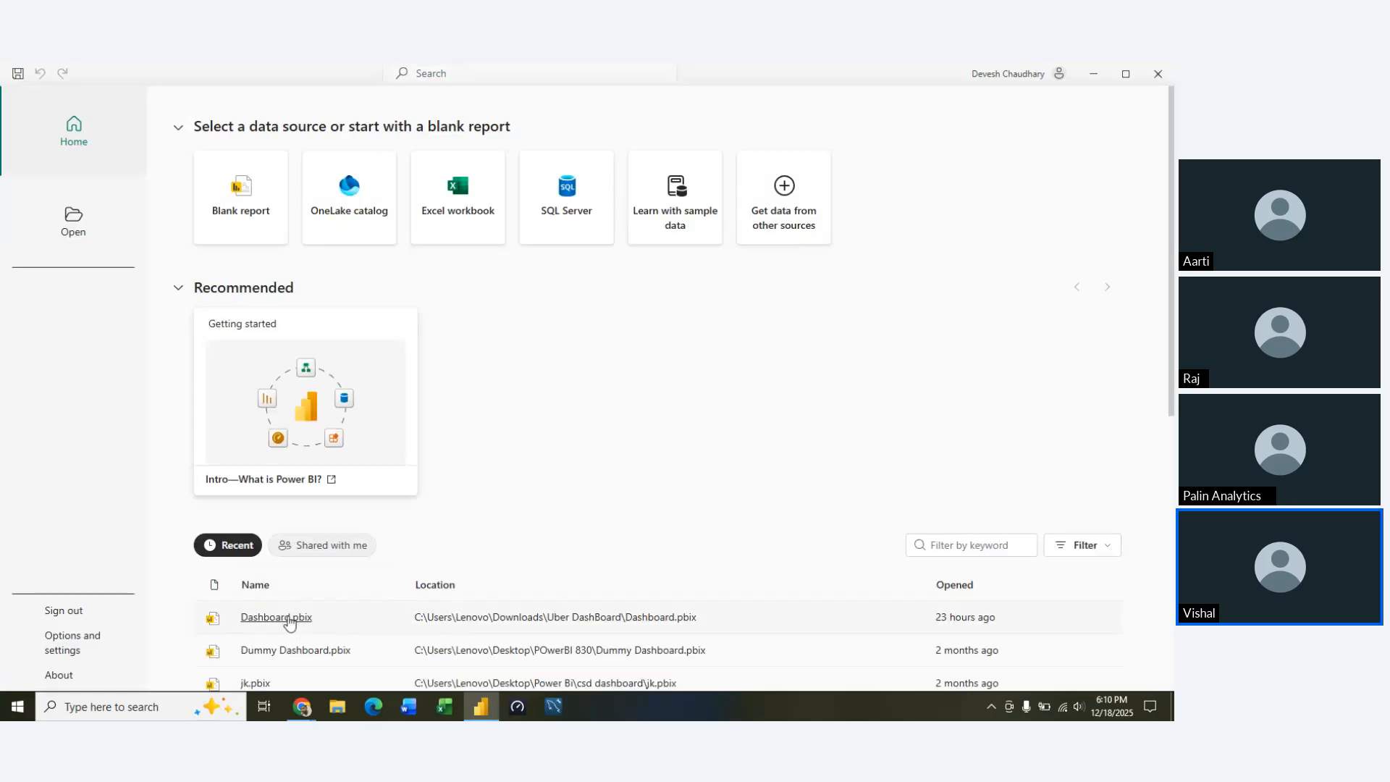
left_click(287, 618)
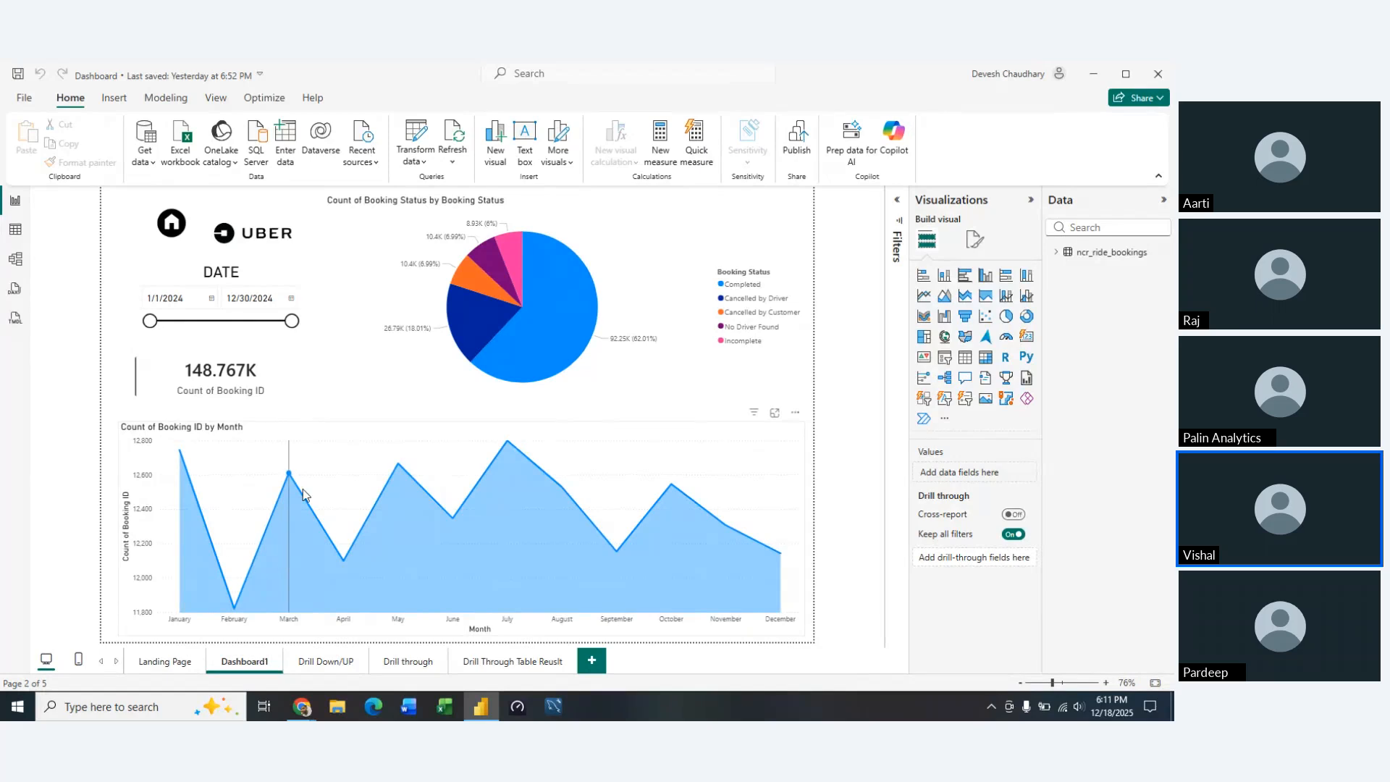
Examine the individual monthly booking counts in the Count of Booking ID by Month area chart
mouse_move(291, 478)
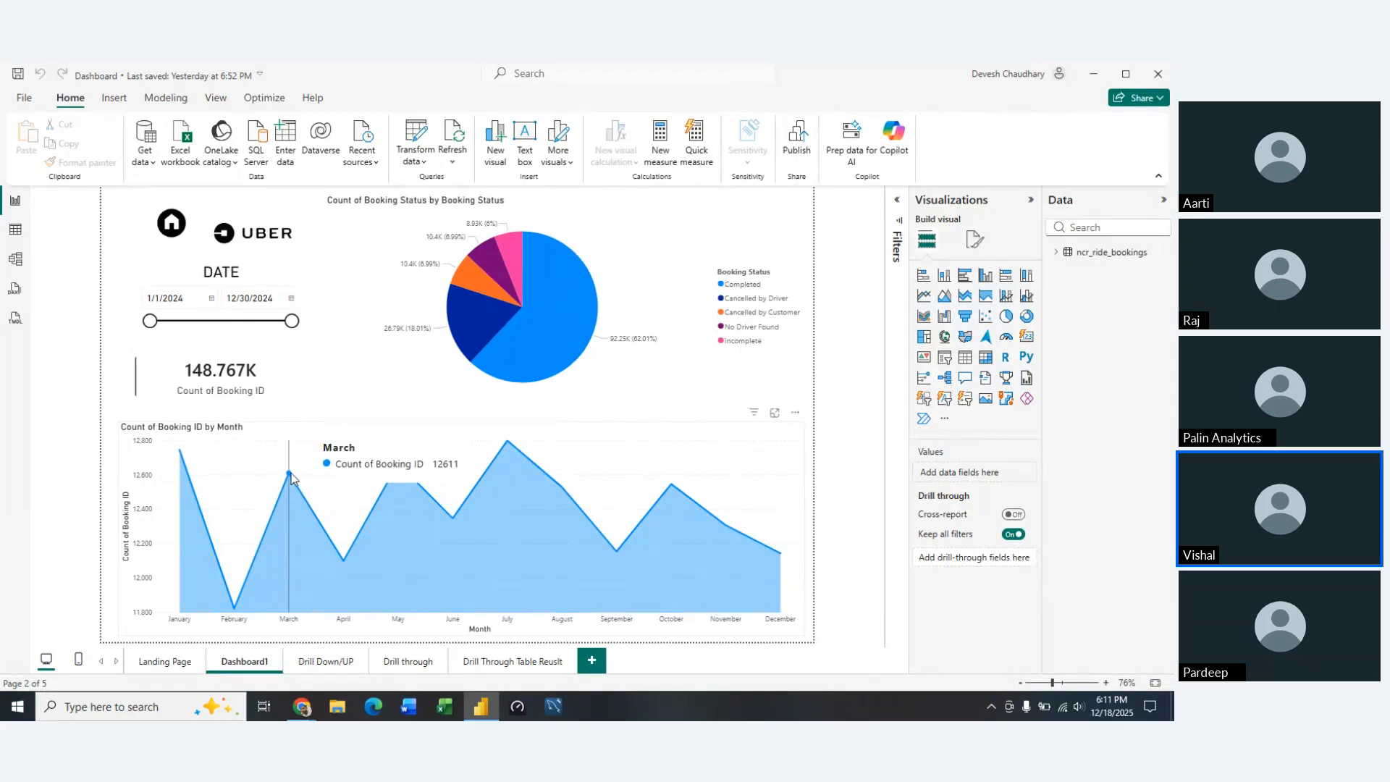
mouse_move(174, 472)
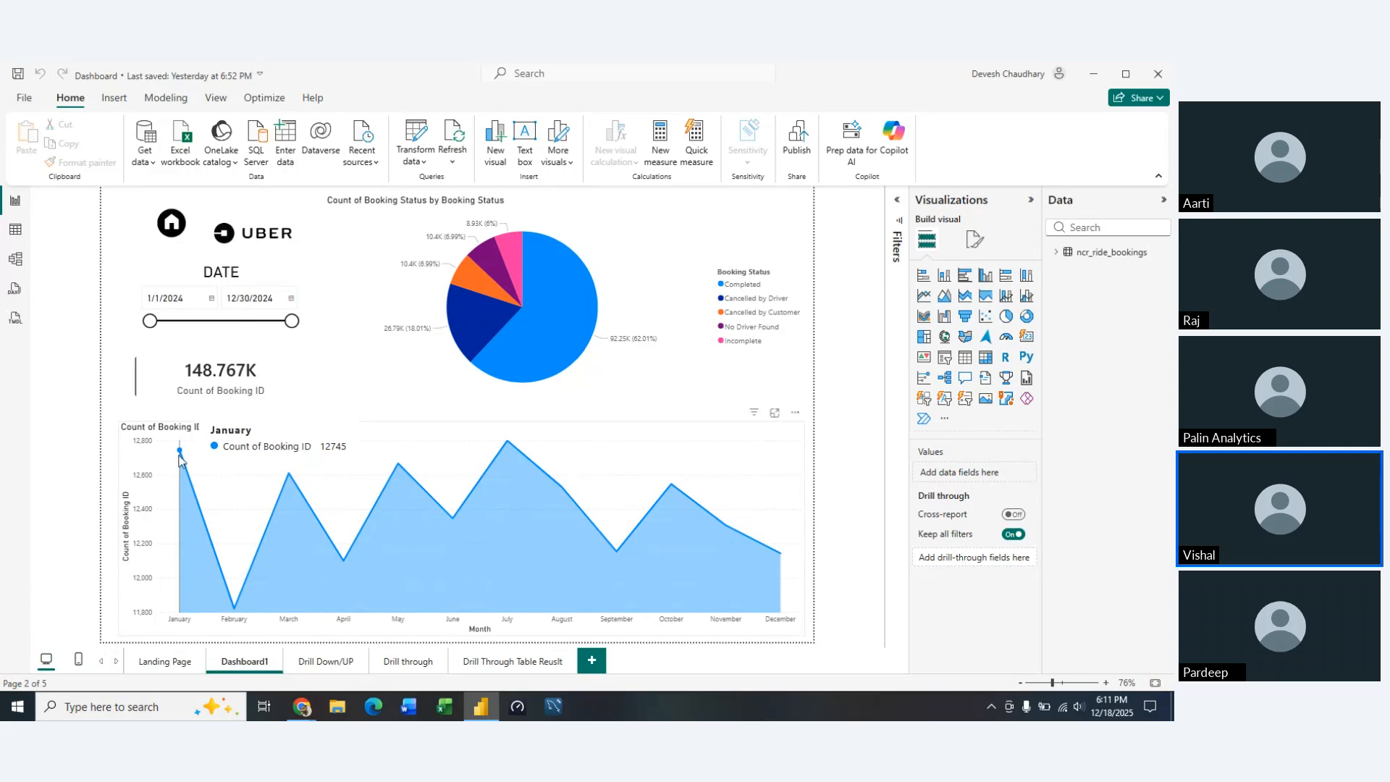
mouse_move(341, 554)
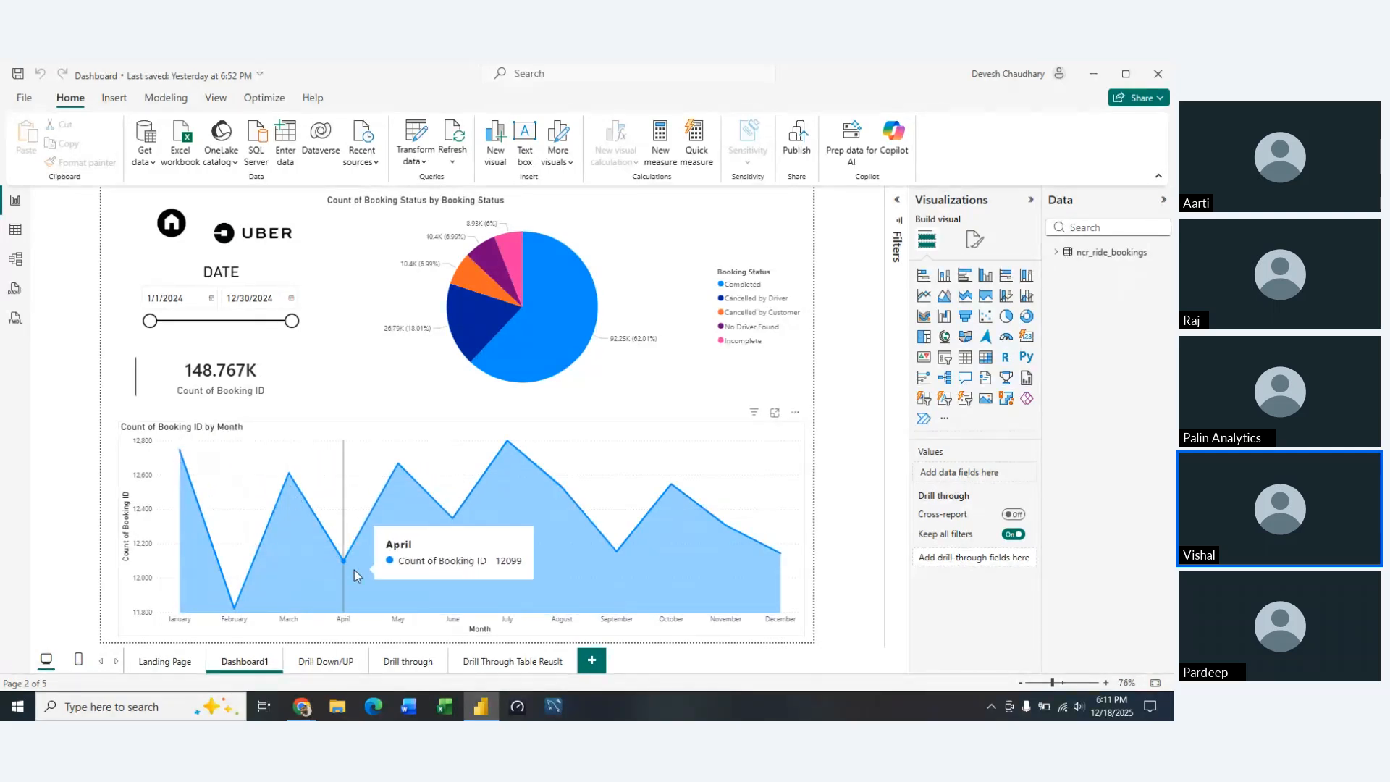
mouse_move(231, 609)
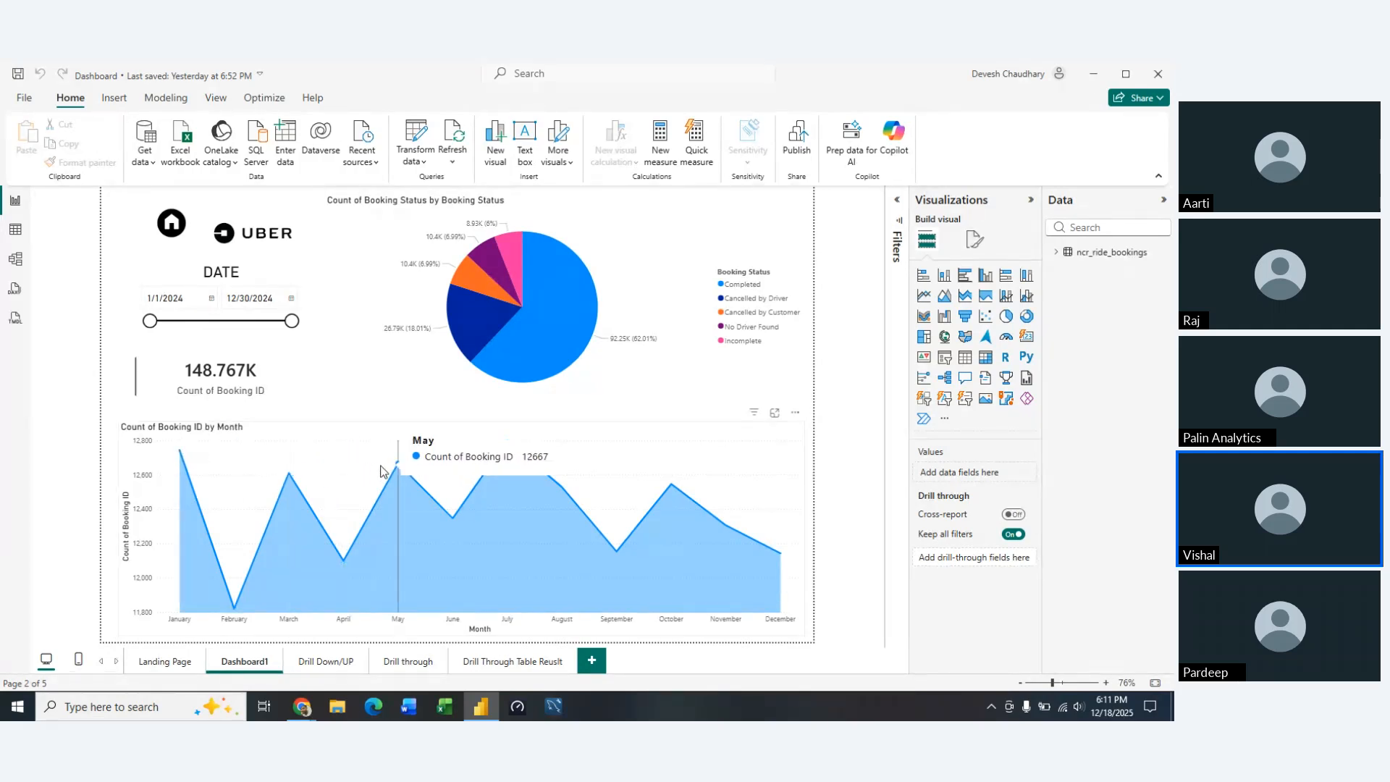
mouse_move(352, 518)
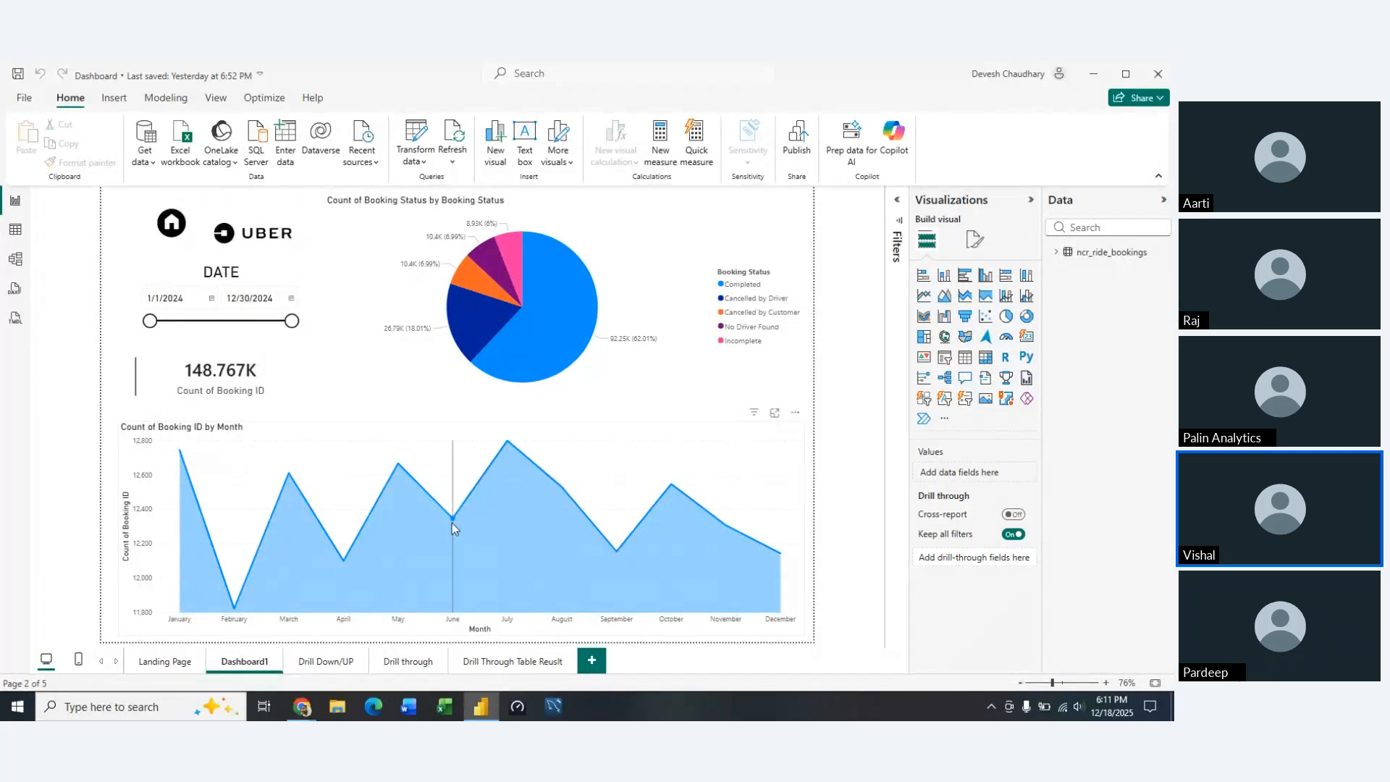
mouse_move(478, 526)
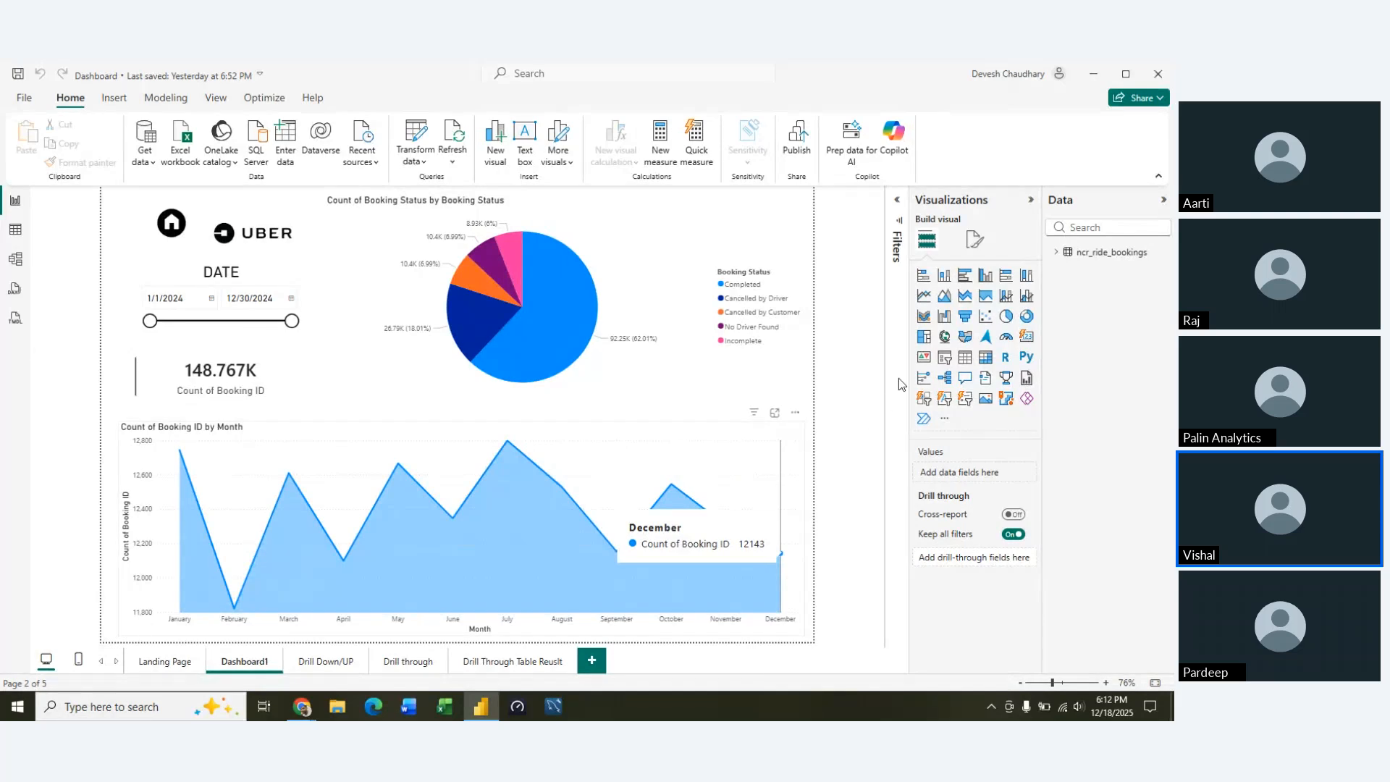
Try moving the monthly bookings area chart up the page and converting it to a line chart, and undo both changes
left_click_drag(792, 553, 801, 317)
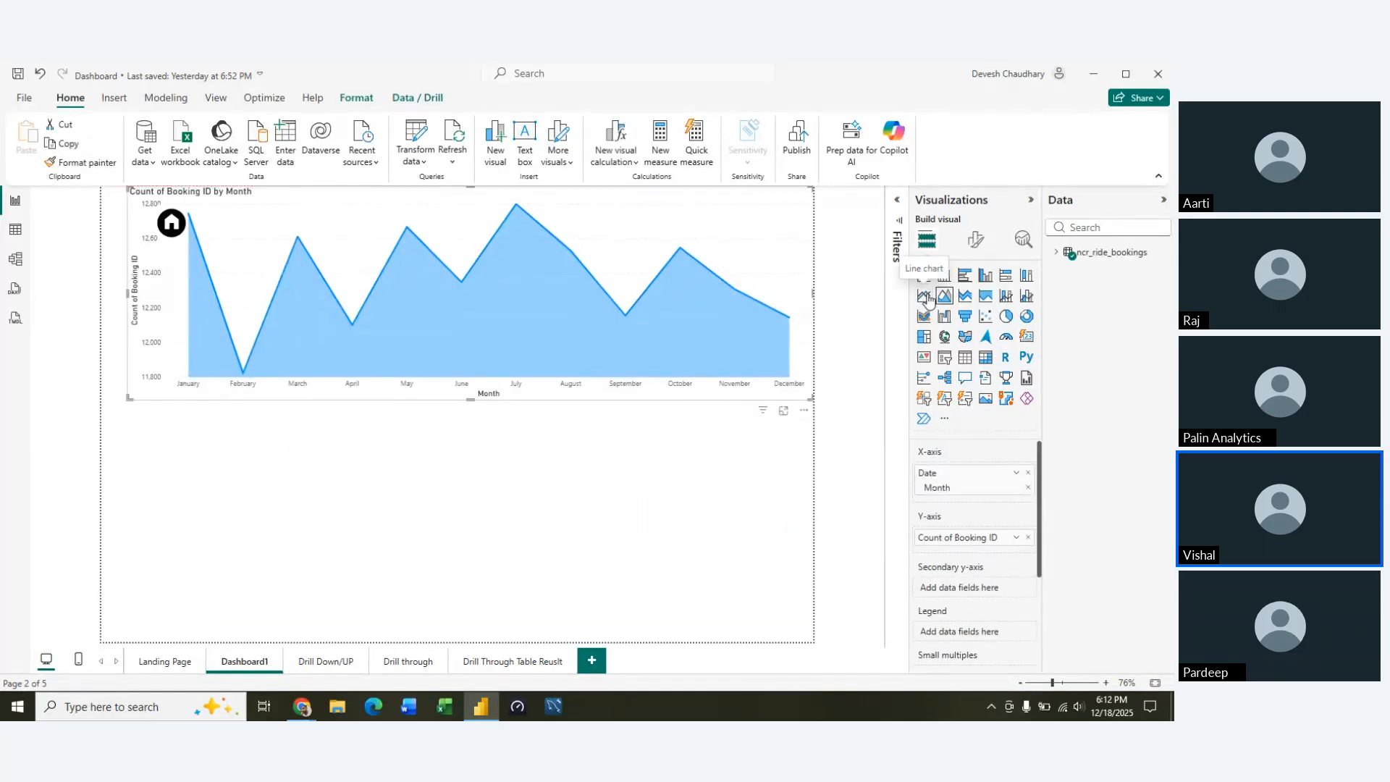
left_click(926, 295)
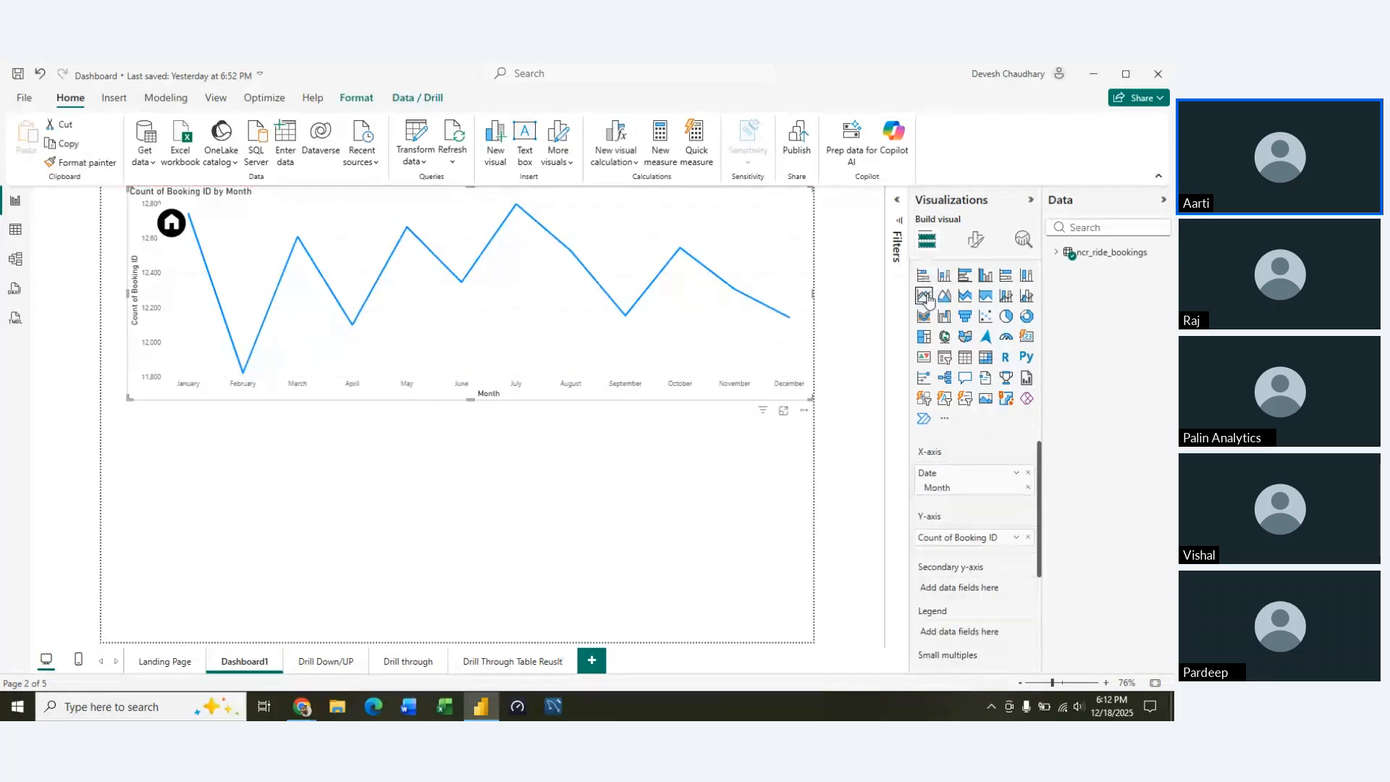
key("ctrl+z")
key("ctrl+z")
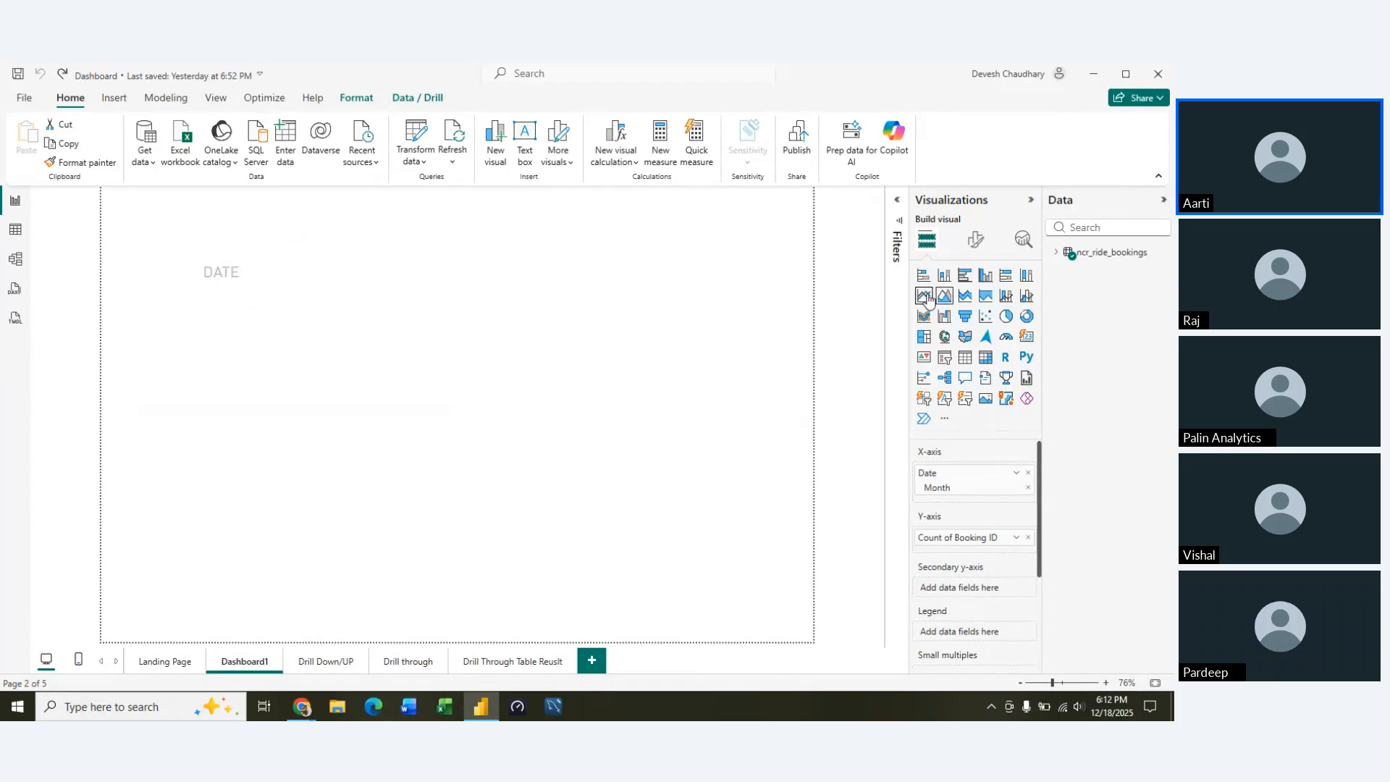
Cross-filter the page by the Completed, Cancelled by Driver, No Driver Found and Incomplete pie slices in turn, and clear the selection
mouse_move(538, 318)
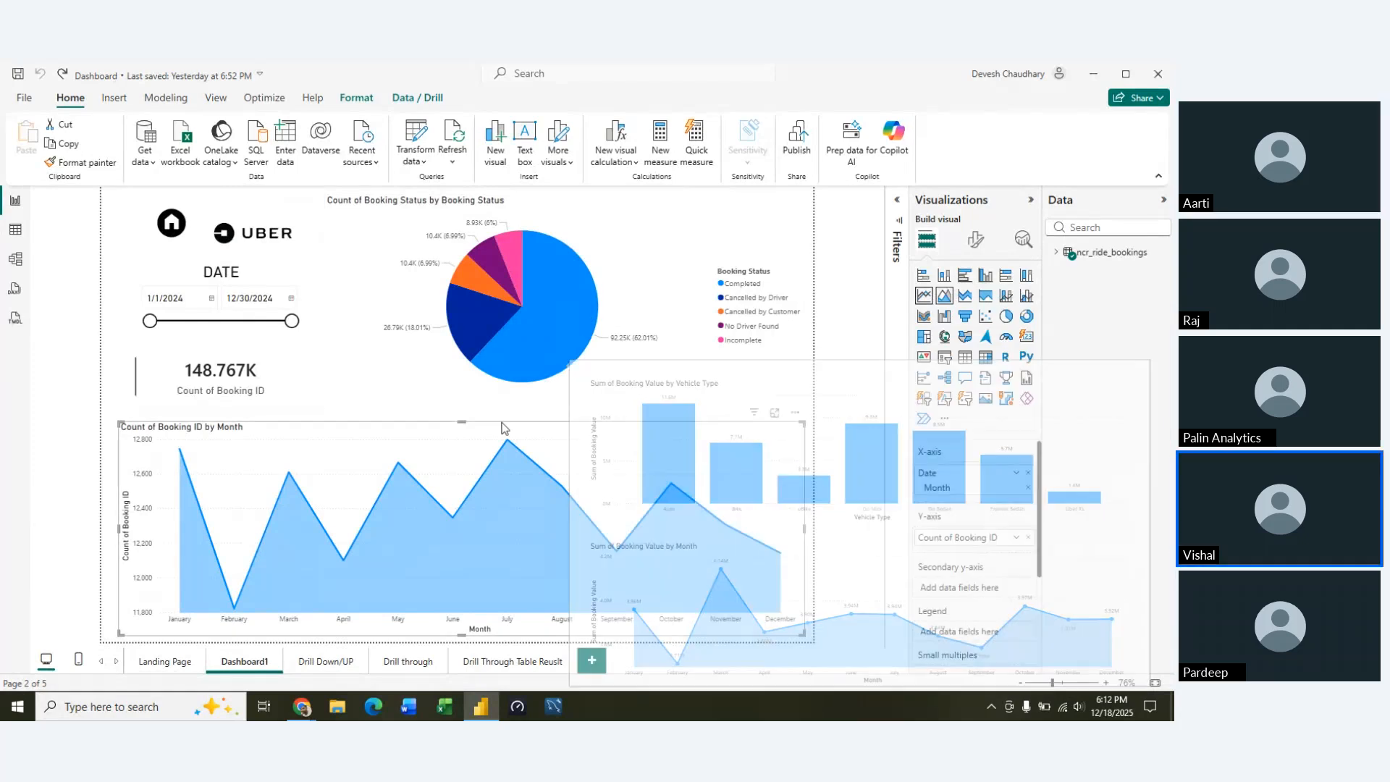
left_click(545, 349)
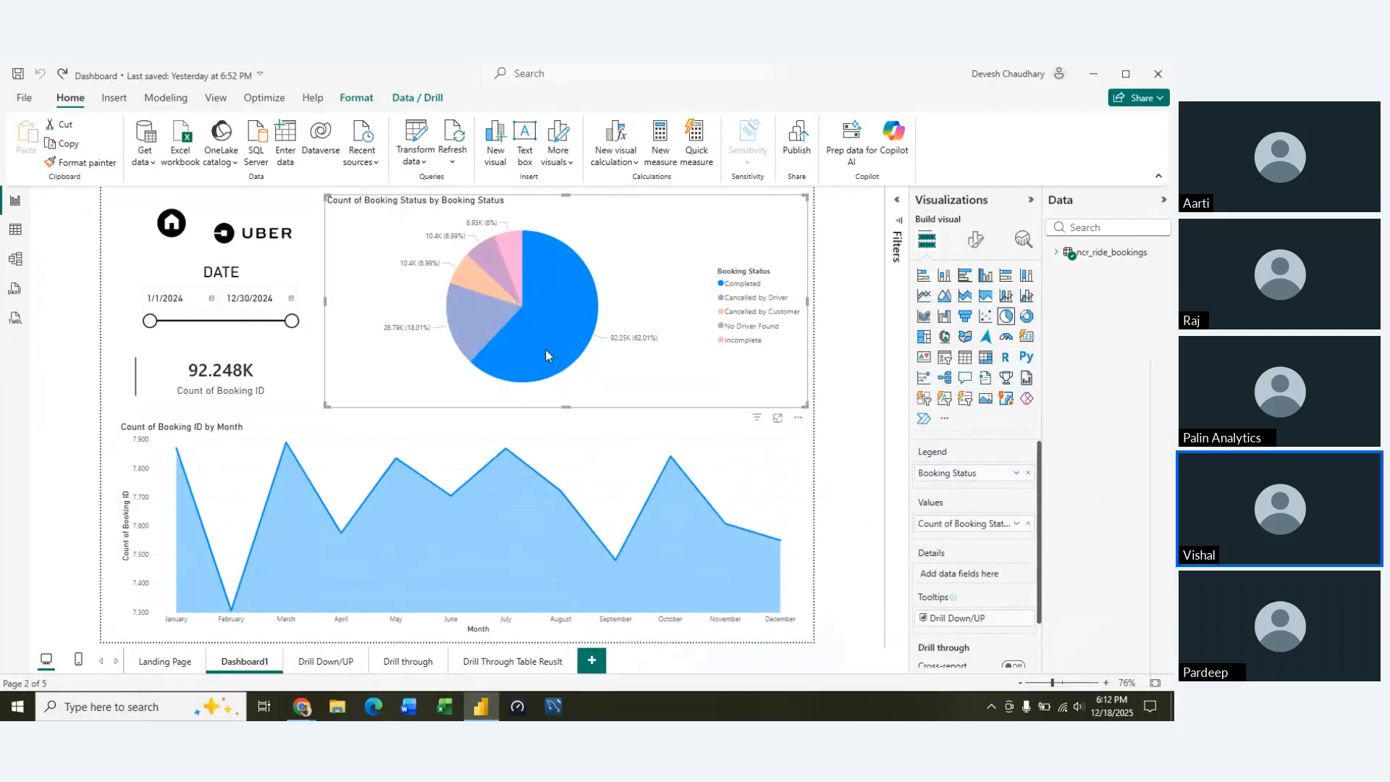
left_click(485, 311)
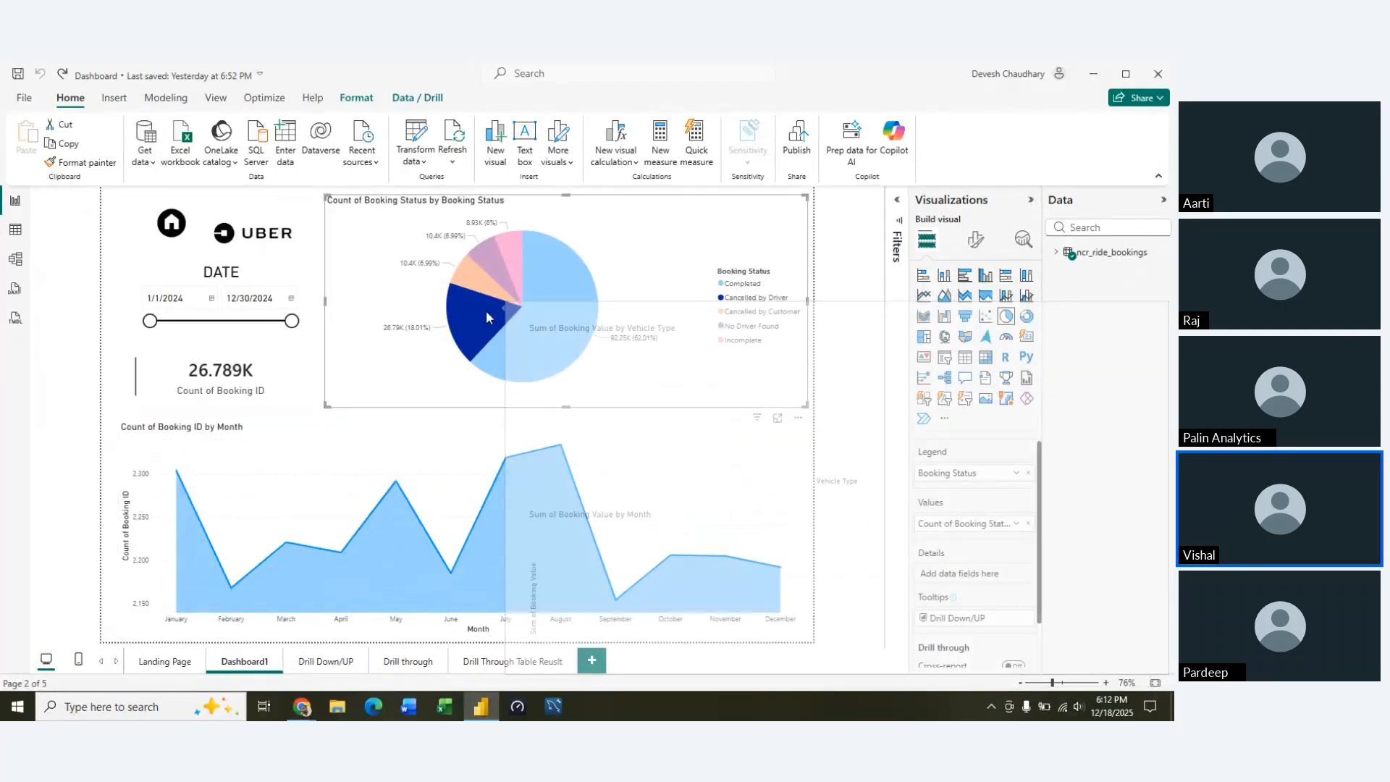
left_click(499, 276)
left_click(510, 258)
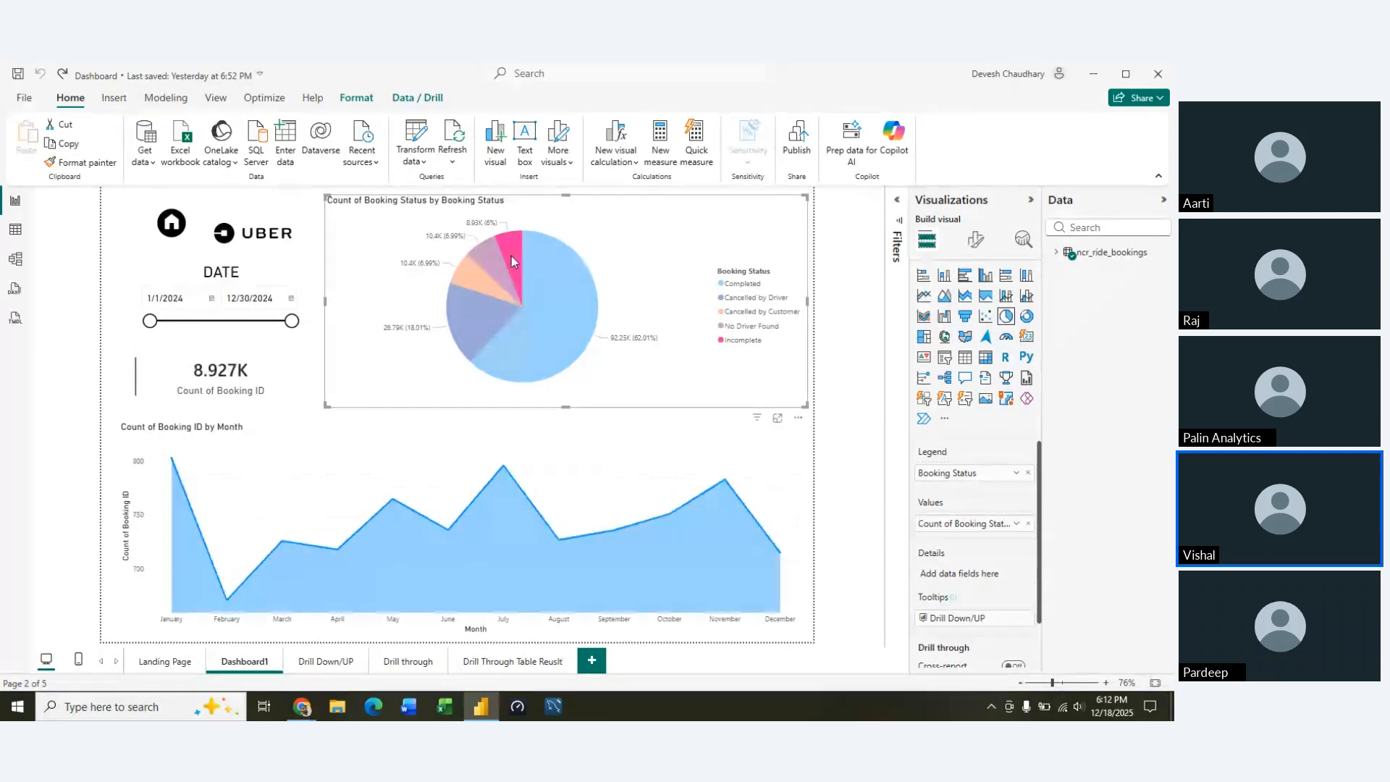
left_click(418, 395)
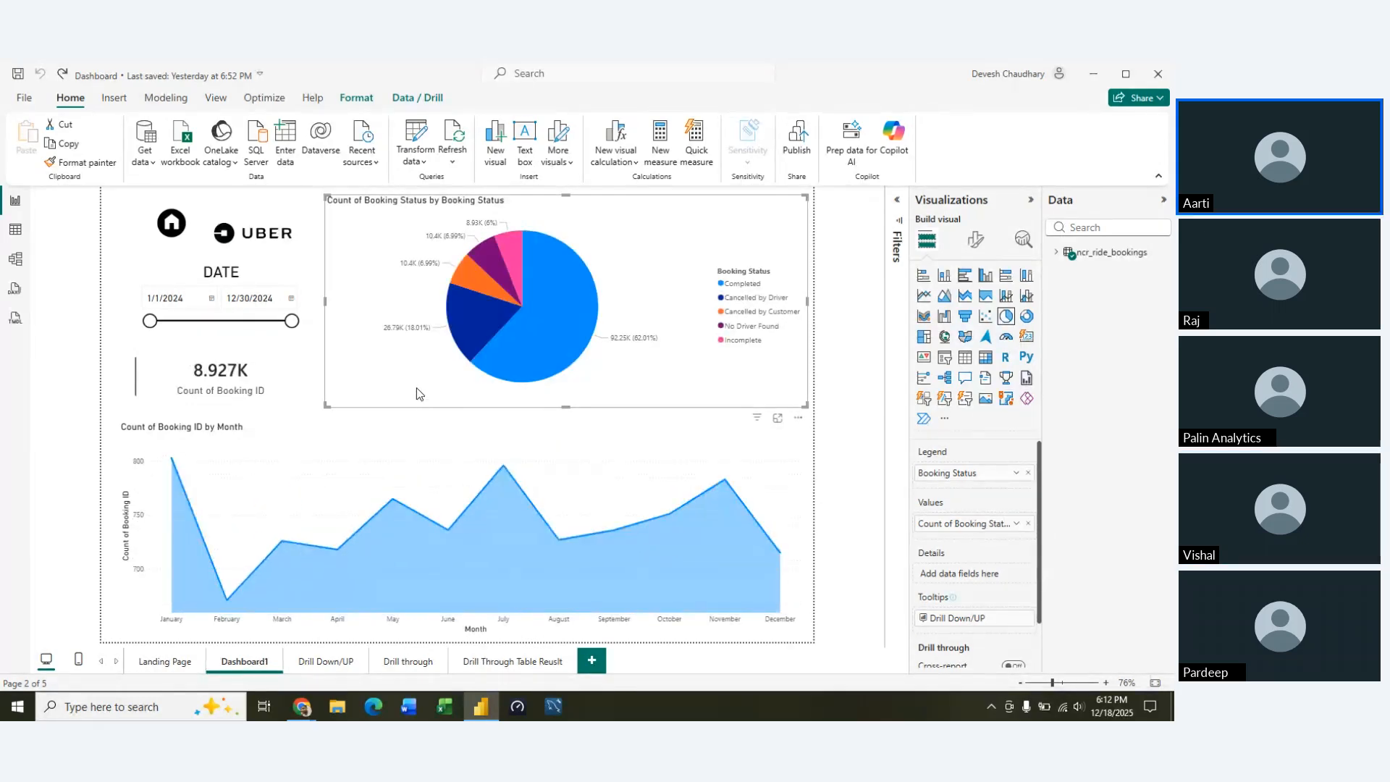
left_click(717, 418)
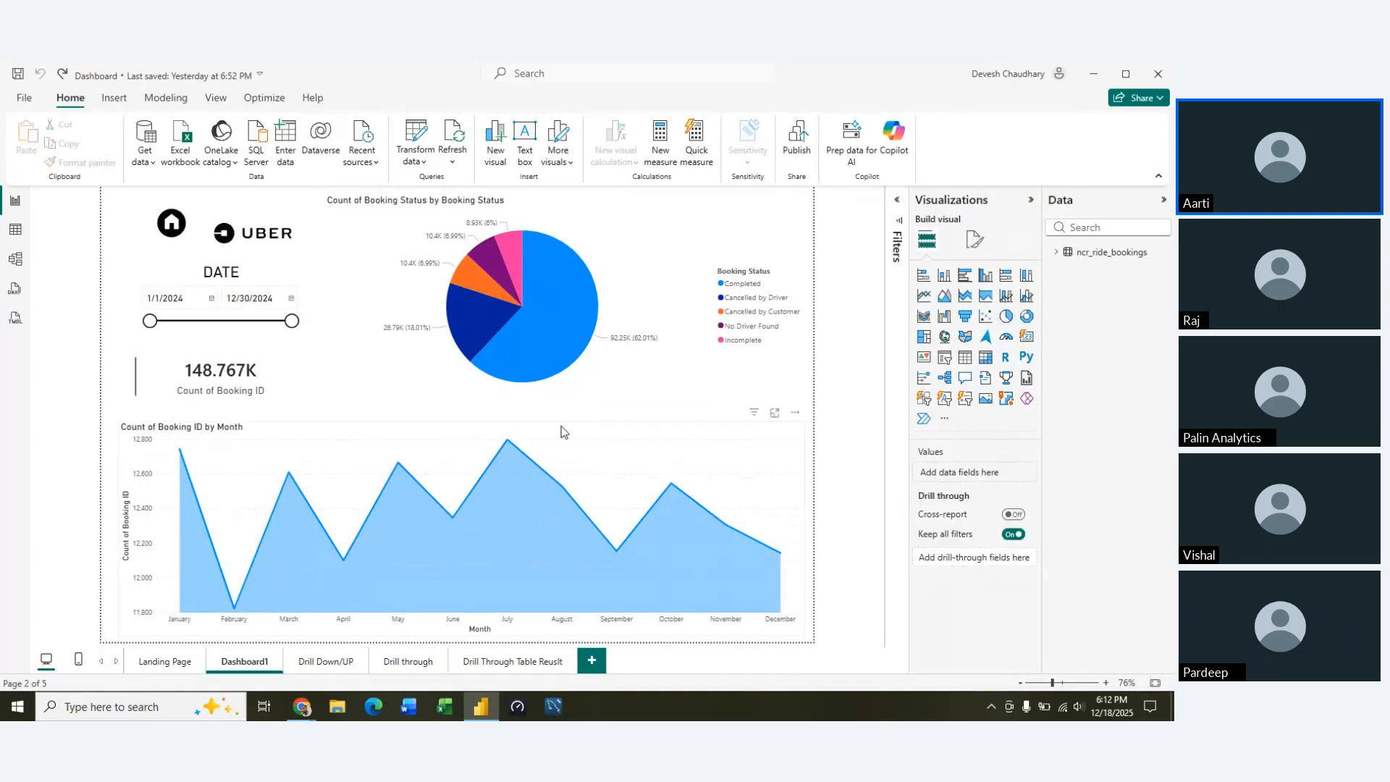
Preview the chart tooltips, filter the visuals by Completed and by Cancelled by Driver bookings, and clear the filter
mouse_move(487, 584)
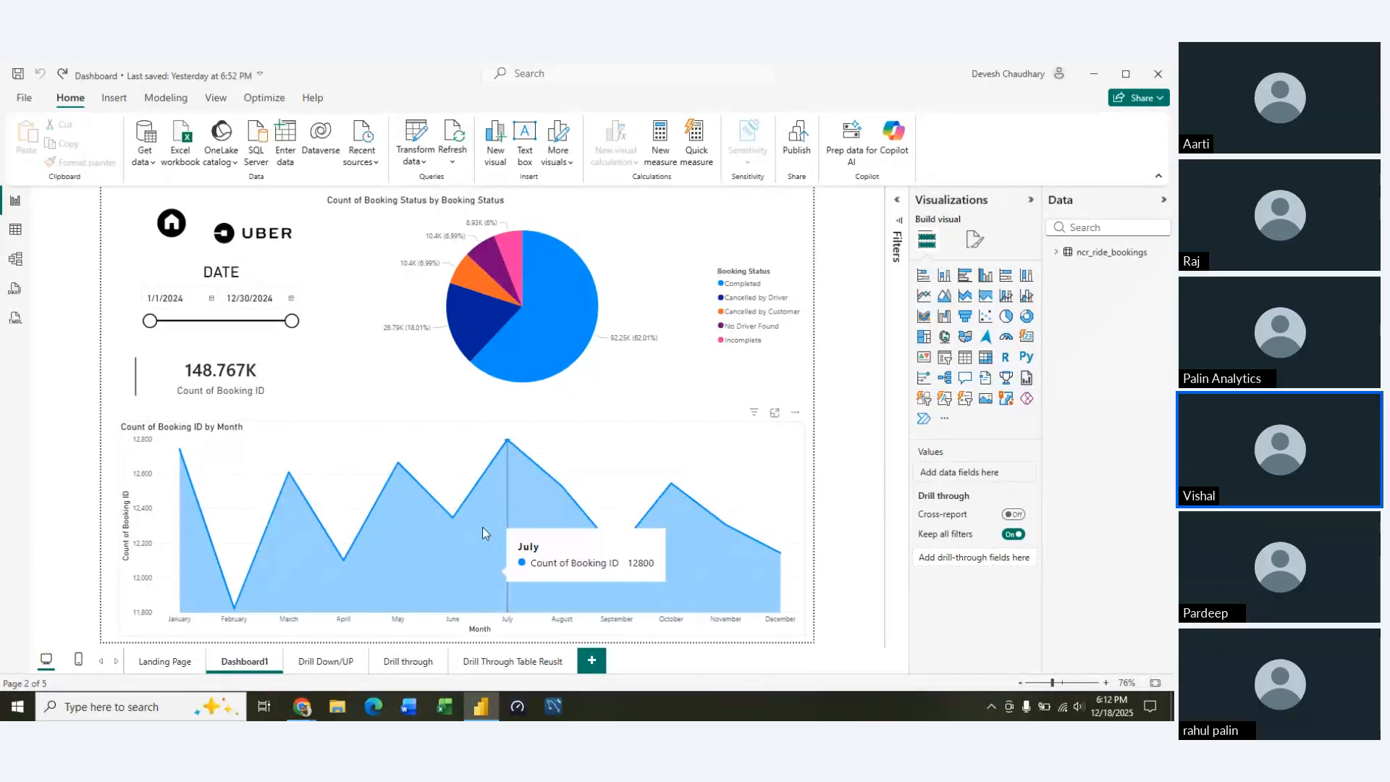
mouse_move(471, 295)
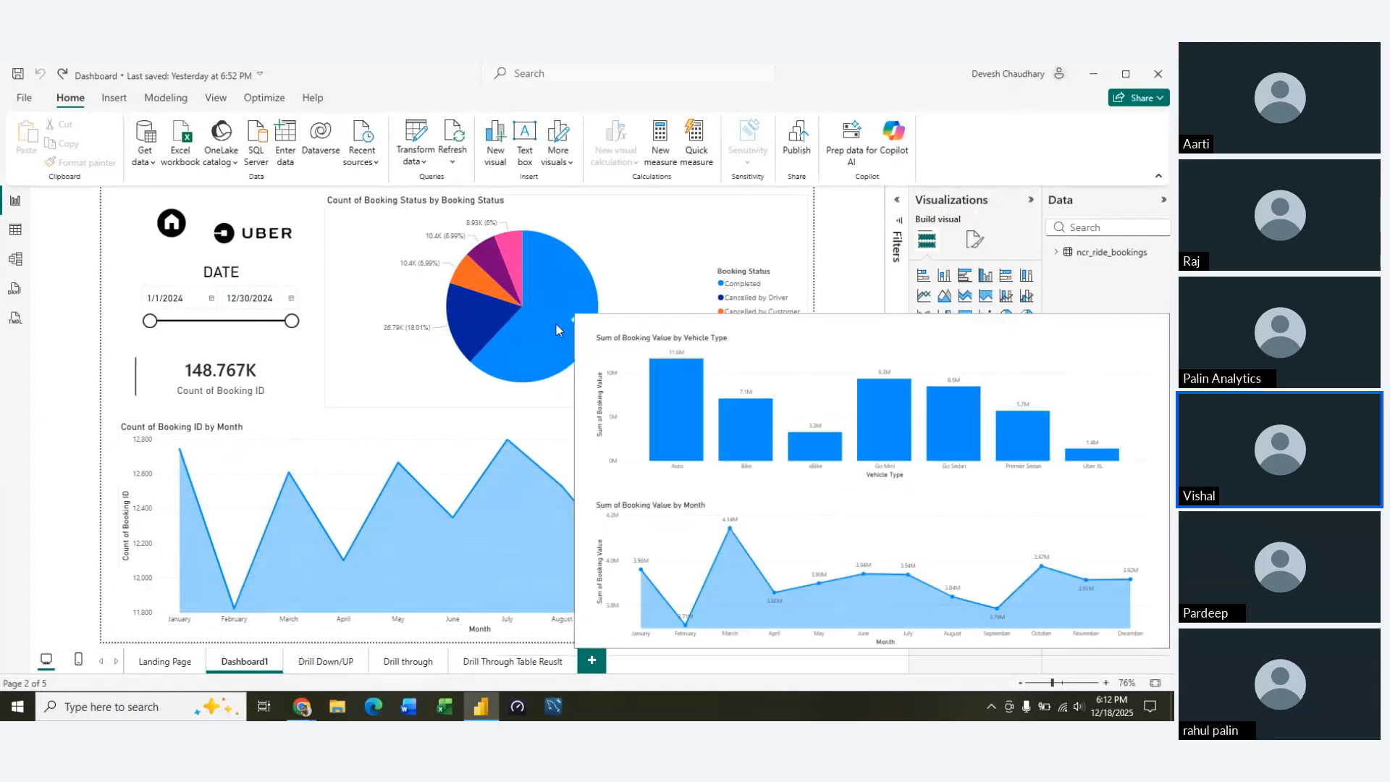
left_click(556, 329)
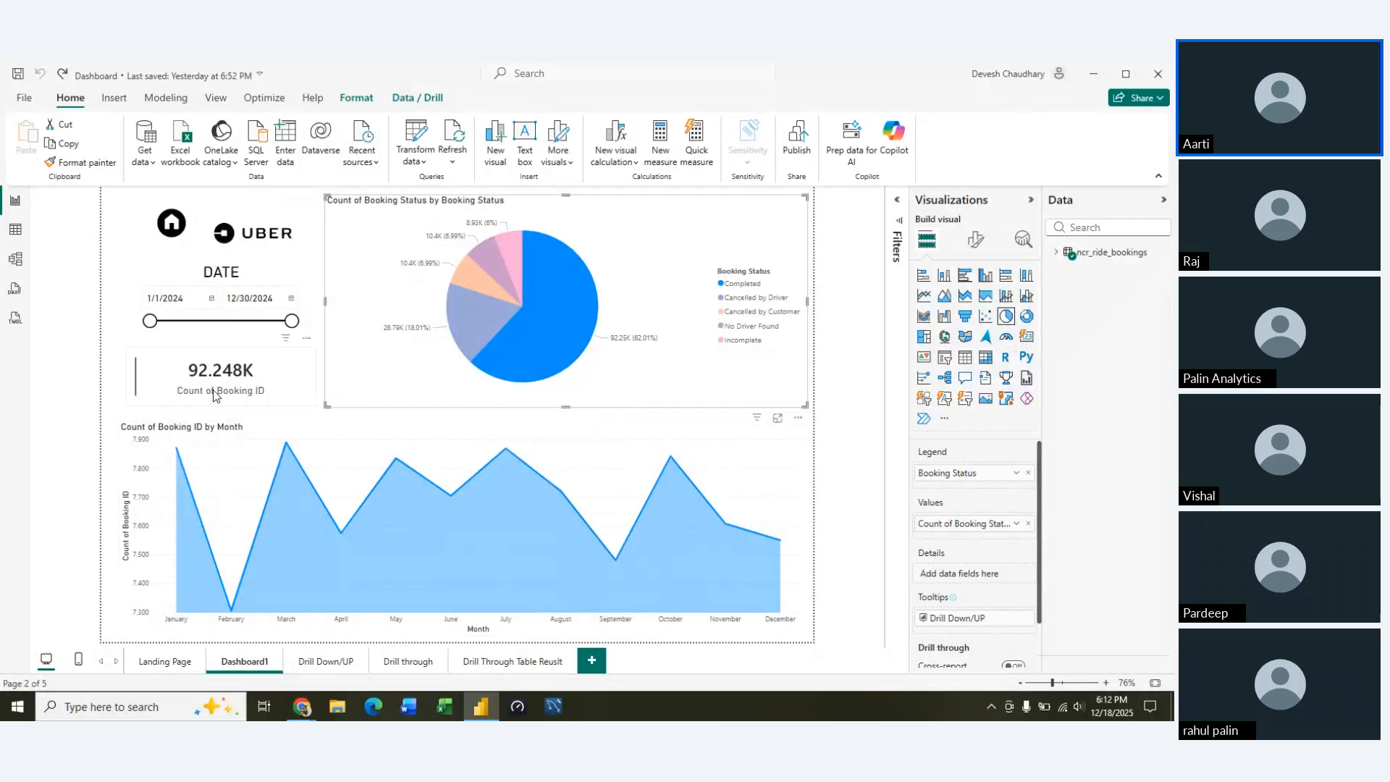
left_click(488, 315)
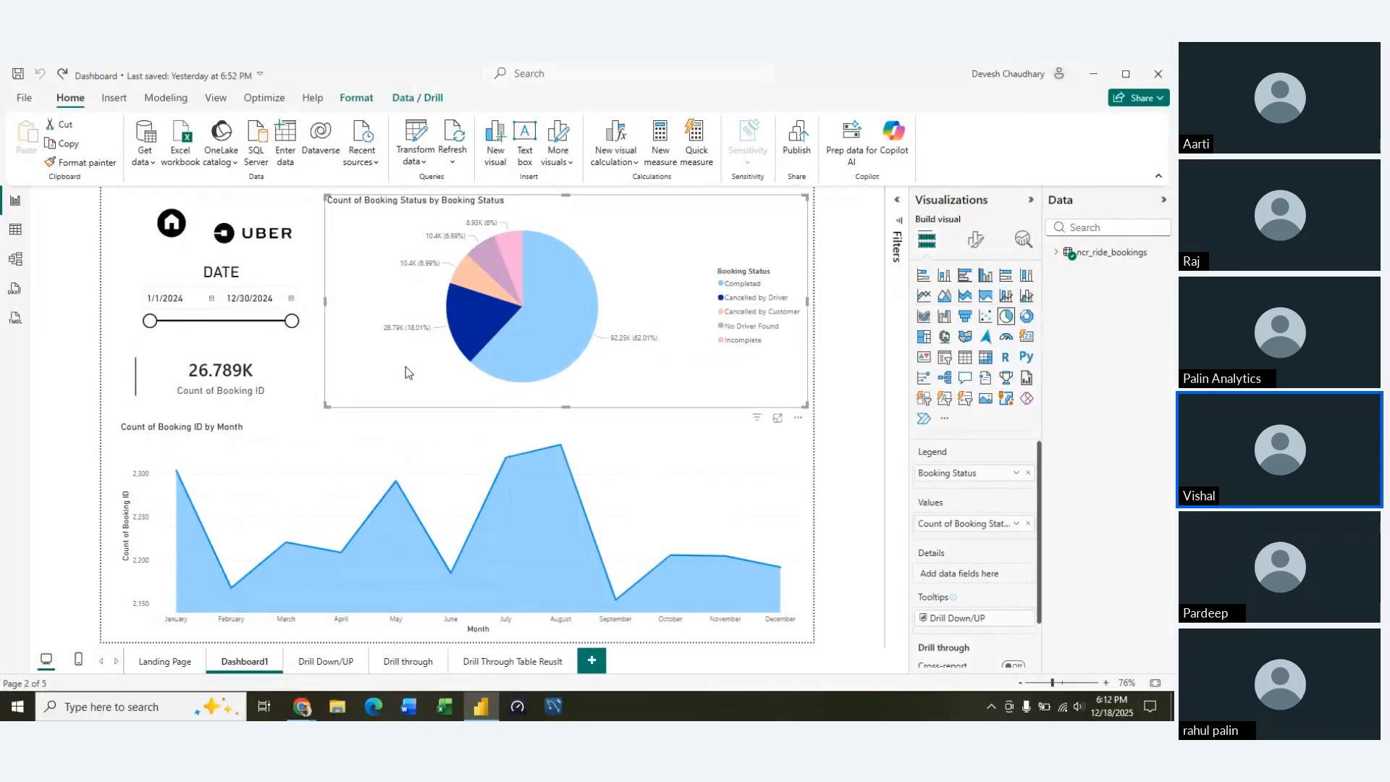
left_click(405, 367)
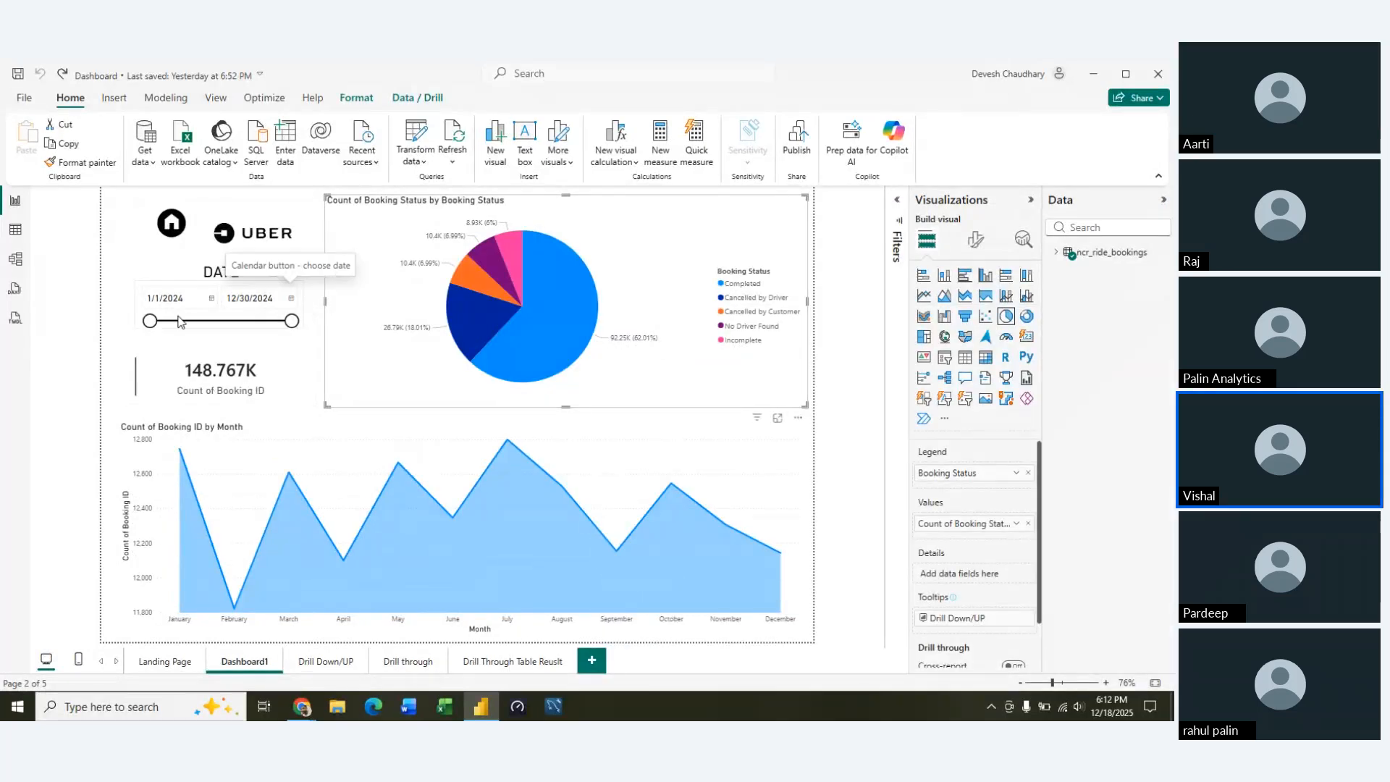
Set the date slicer's end date to 3/31/2024 and view the filtered pie and monthly area charts
left_click(210, 299)
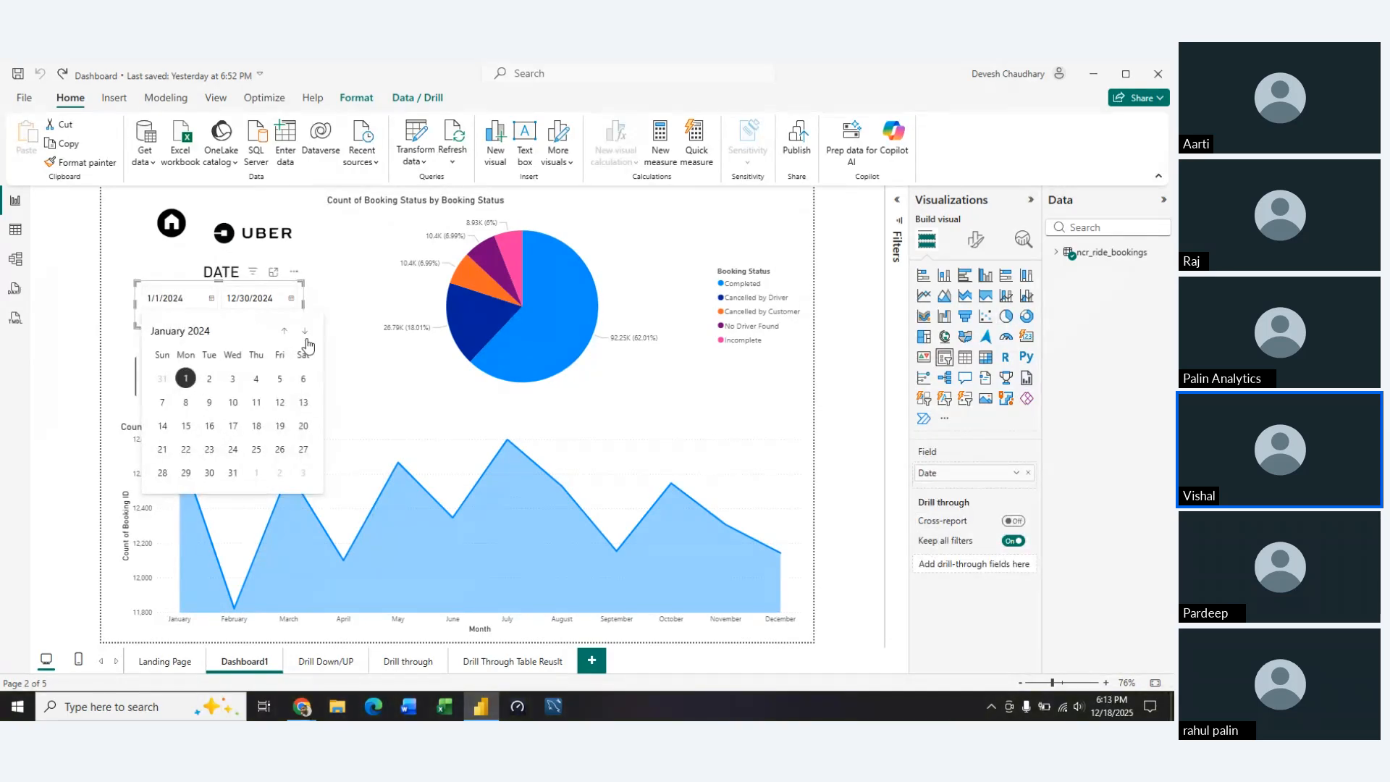
left_click(290, 299)
left_click(364, 333)
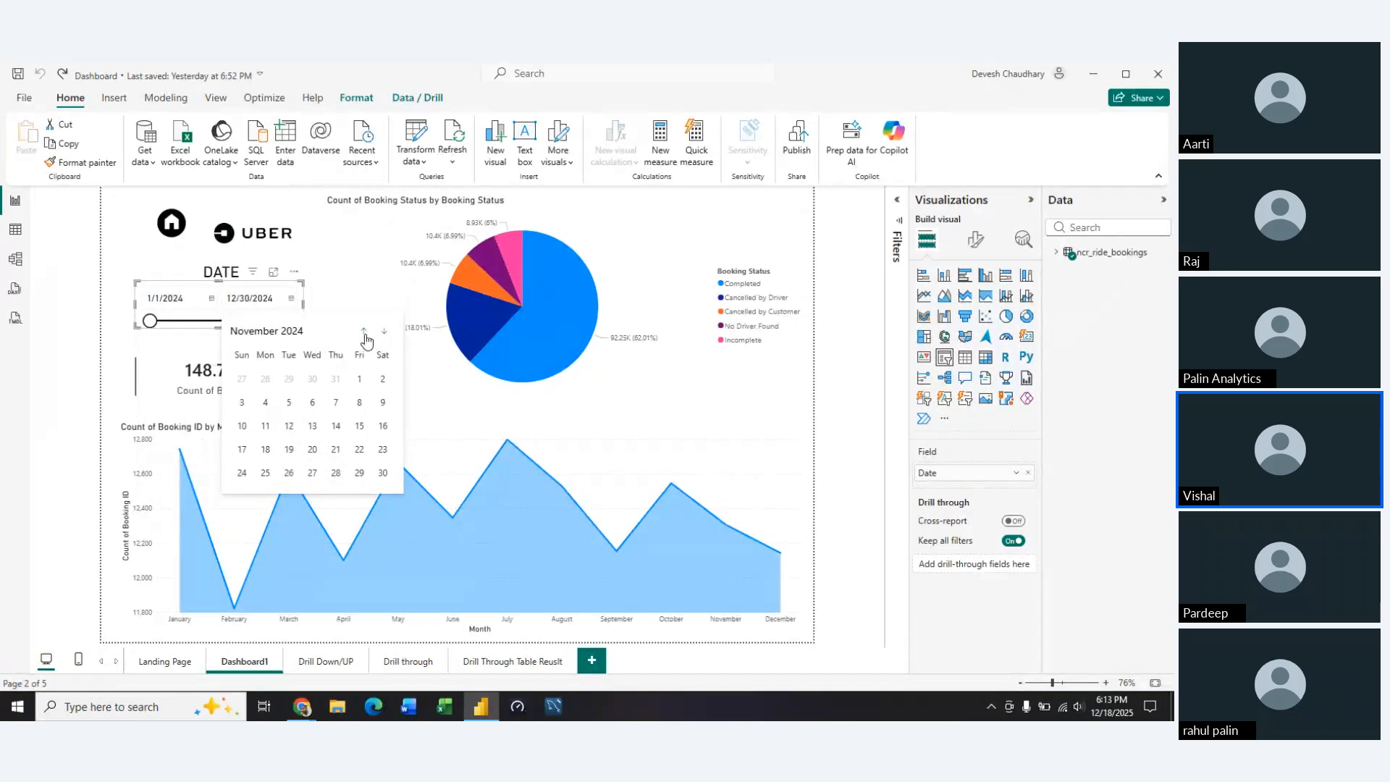
left_click(364, 332)
left_click(364, 332)
left_click(365, 333)
left_click(364, 332)
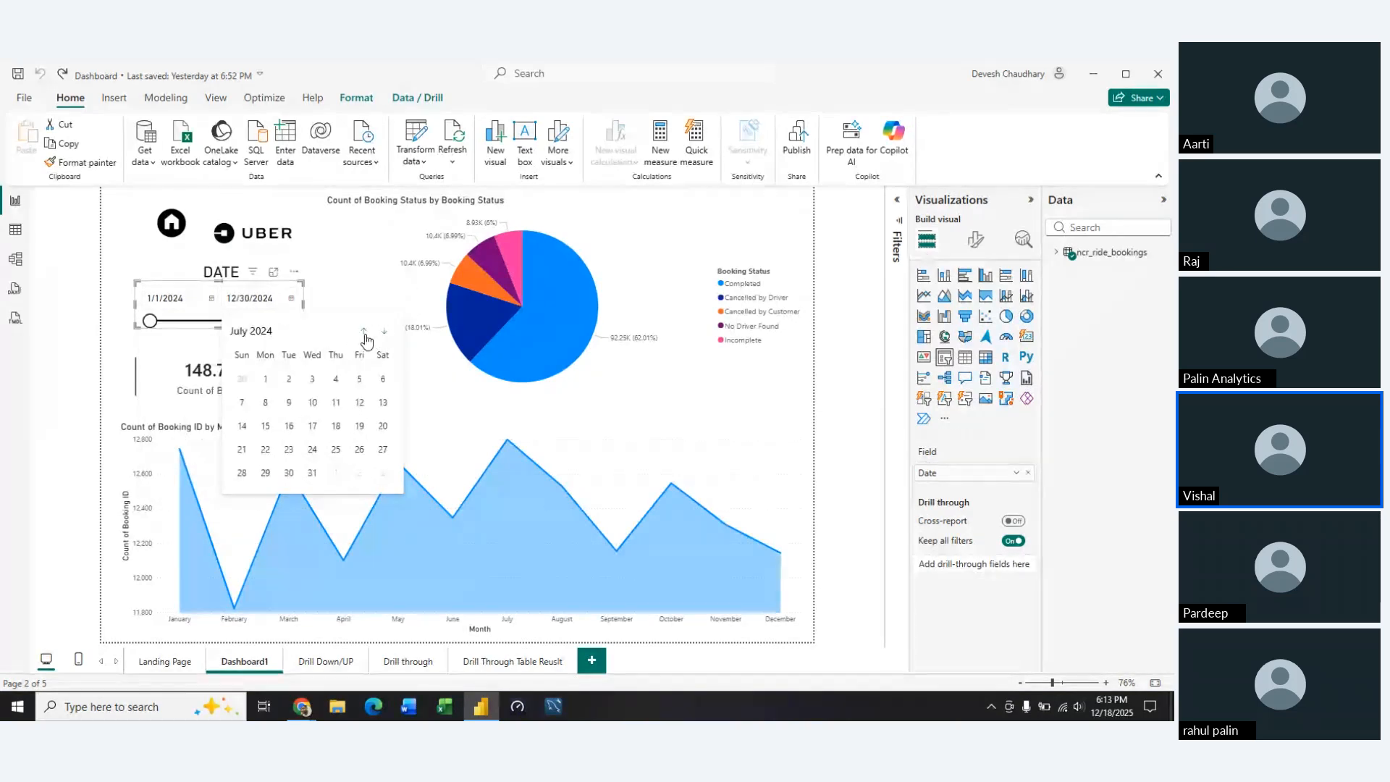
left_click(364, 333)
left_click(364, 332)
left_click(364, 333)
left_click(364, 332)
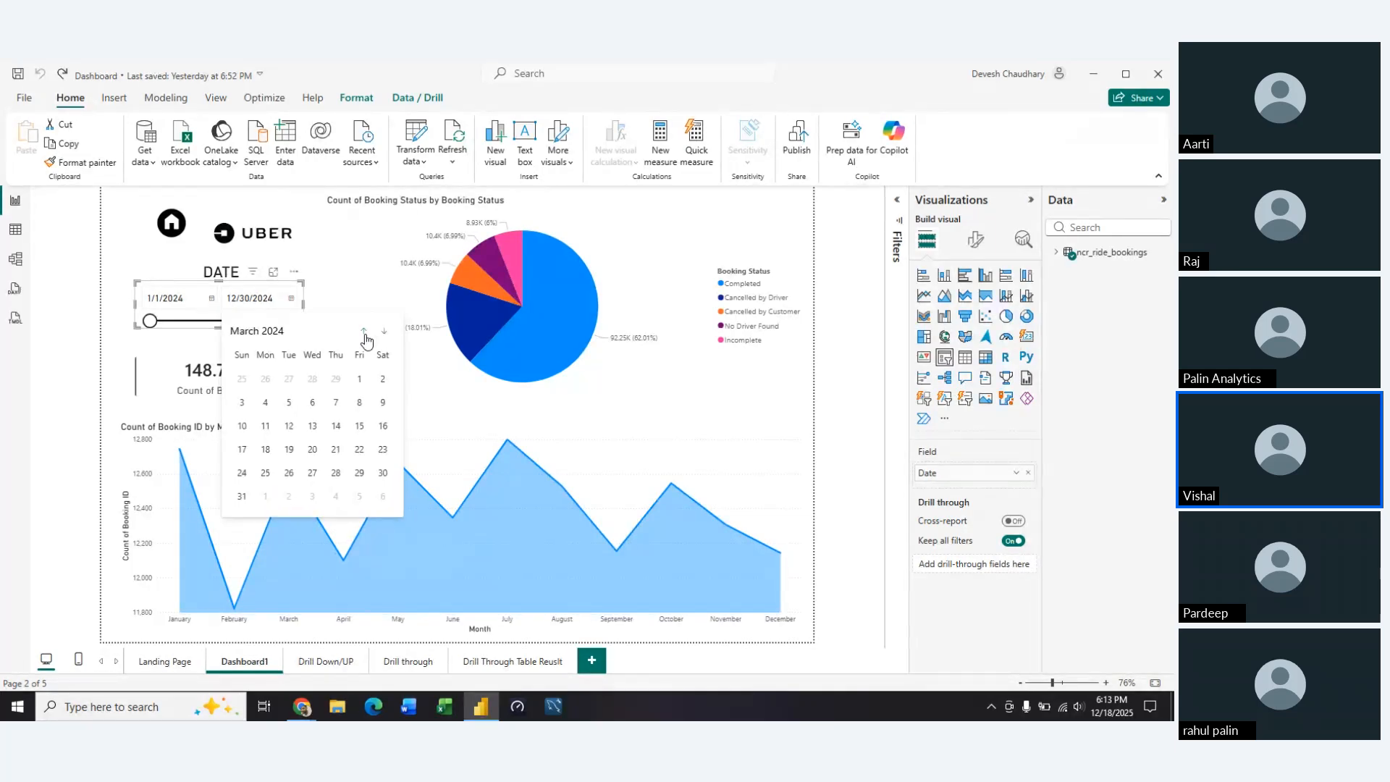
left_click(243, 498)
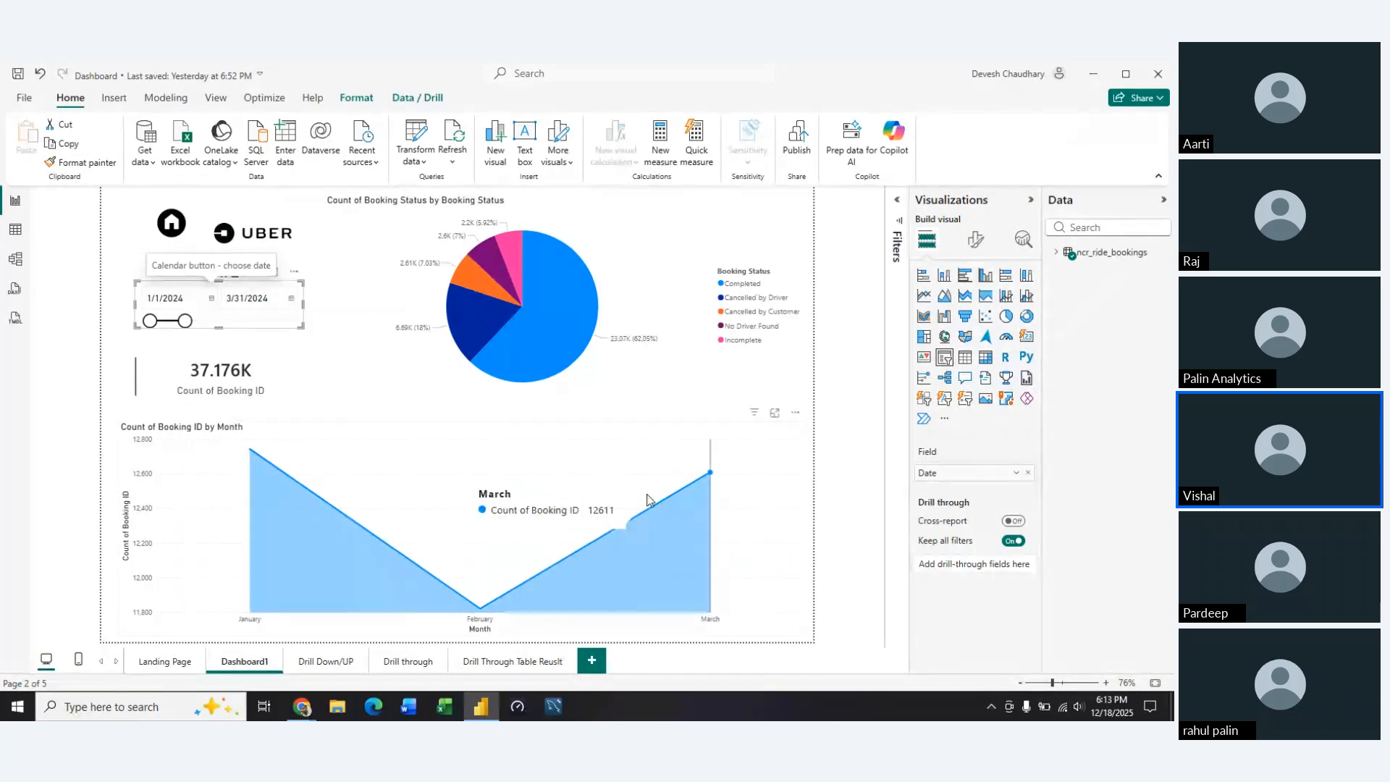
mouse_move(592, 358)
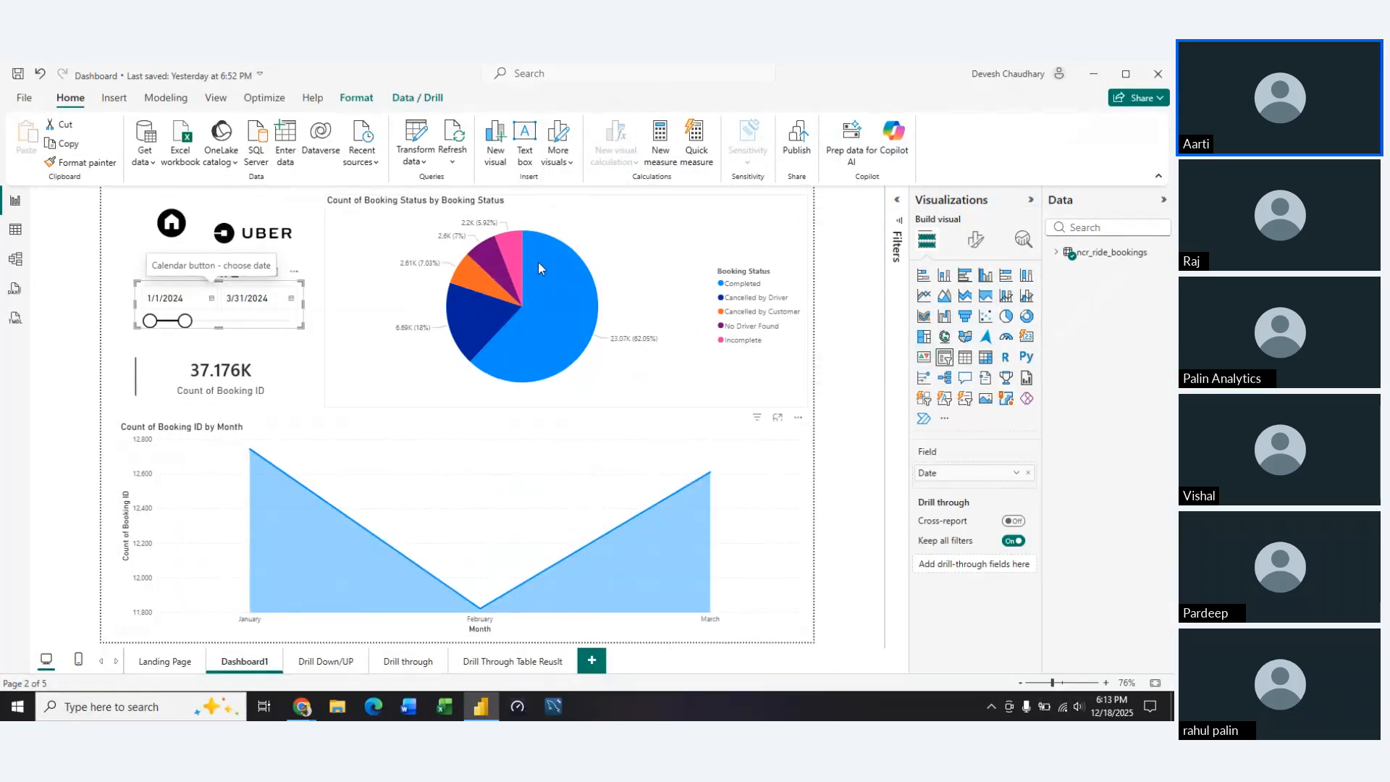
mouse_move(539, 265)
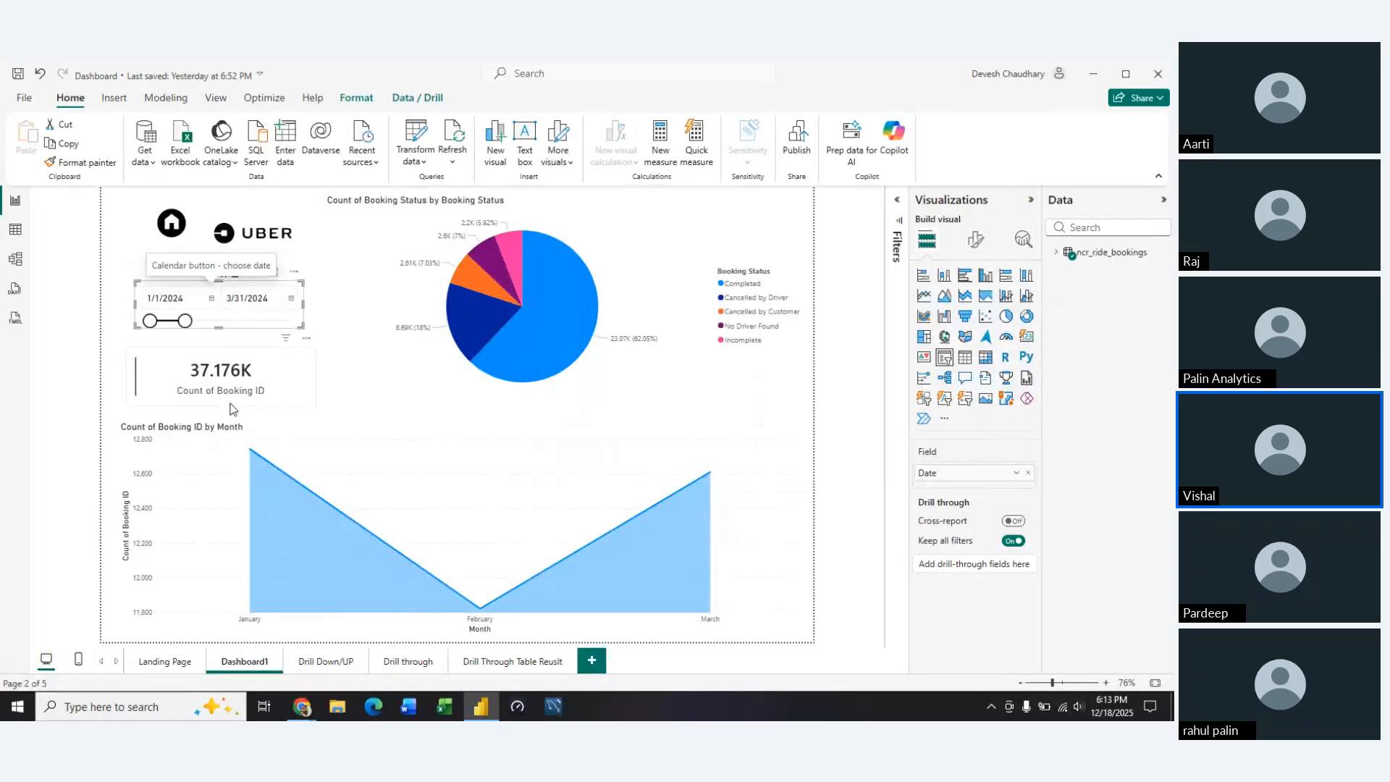
Try moving the Count of Booking ID card, undo the move, and extend the date slicer's end to 12/30/2024
left_click_drag(232, 409, 55, 375)
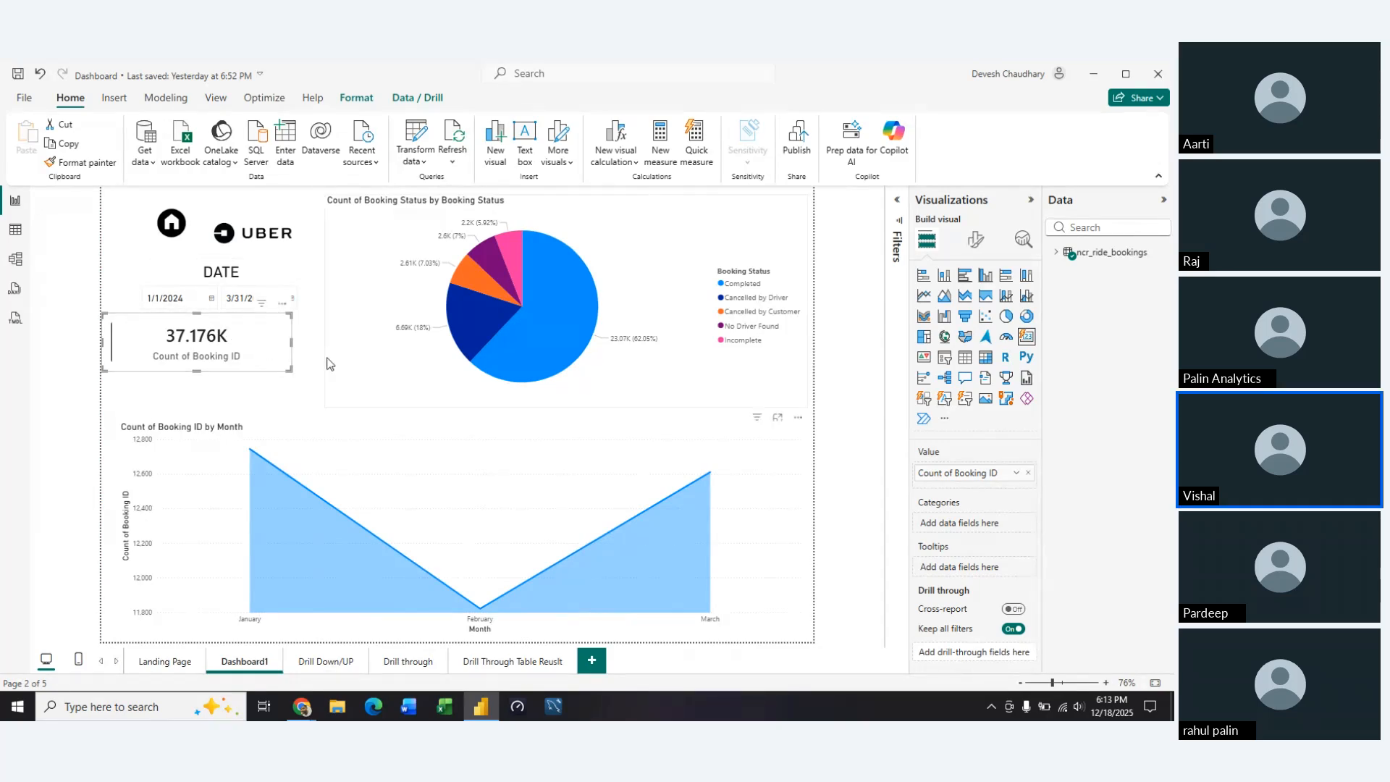
key("ctrl+z")
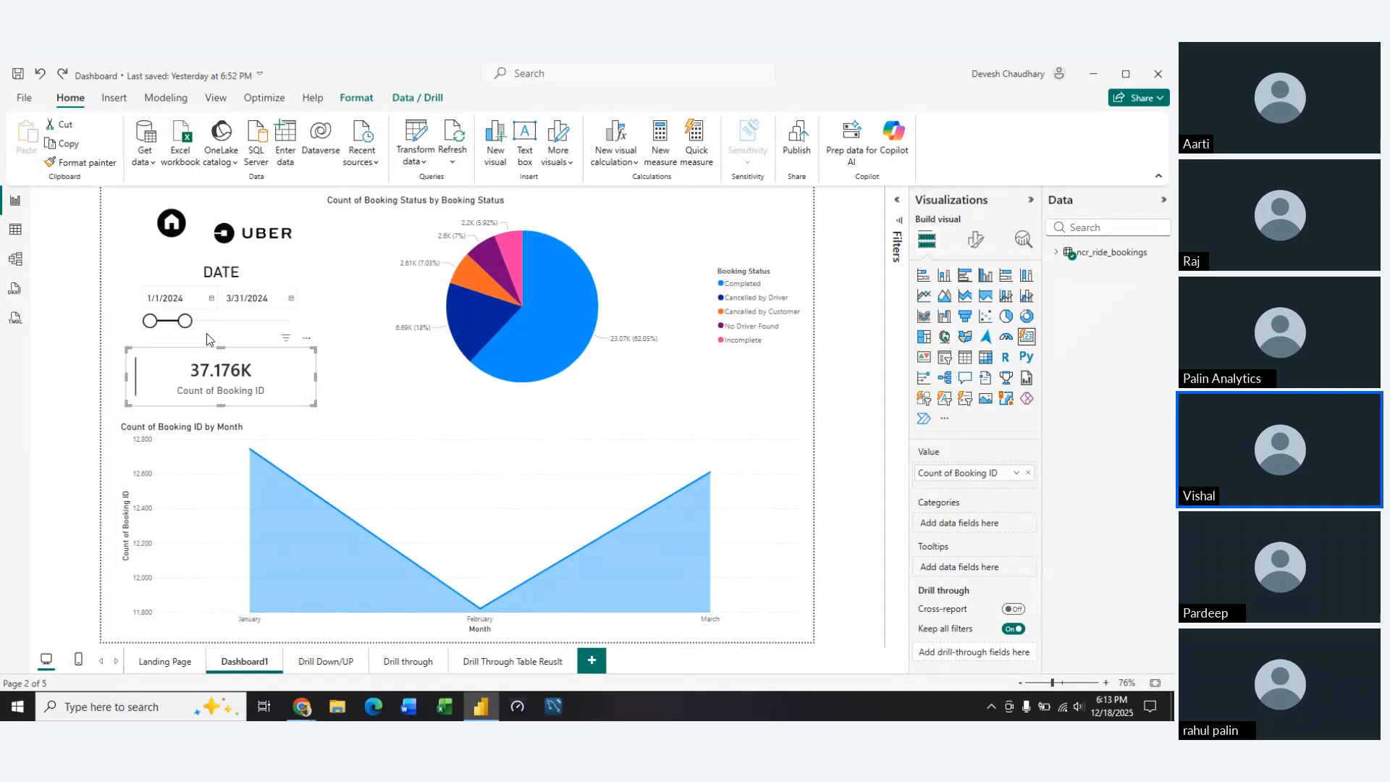
left_click_drag(186, 320, 292, 321)
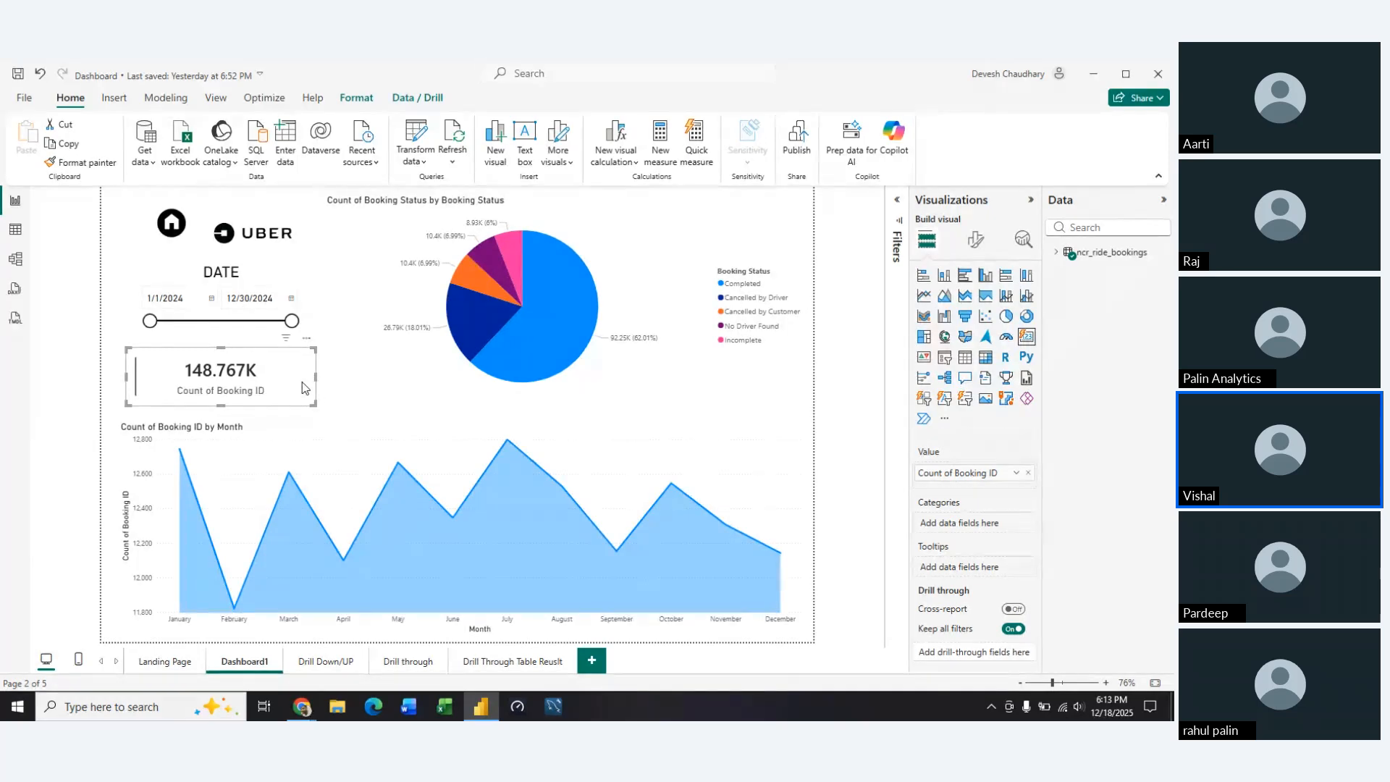
left_click(357, 104)
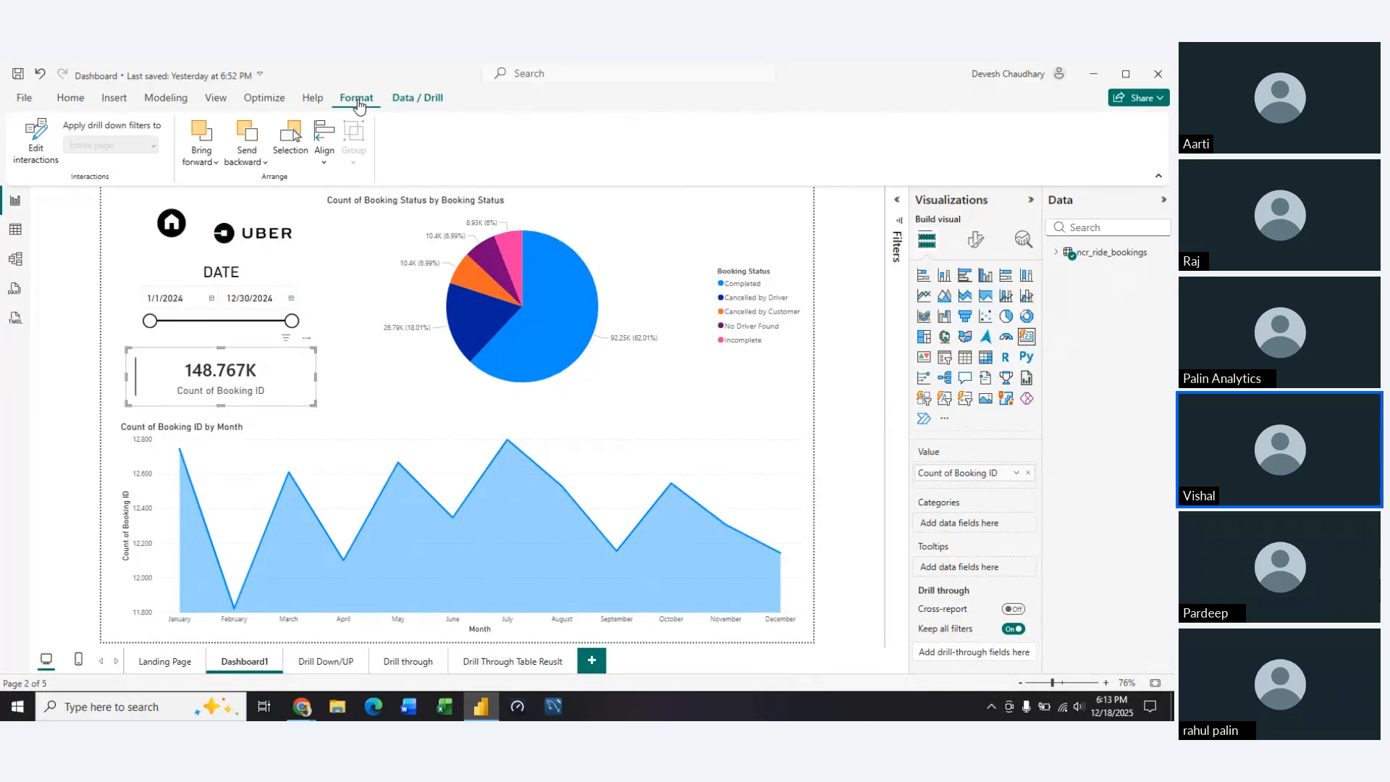
left_click(405, 103)
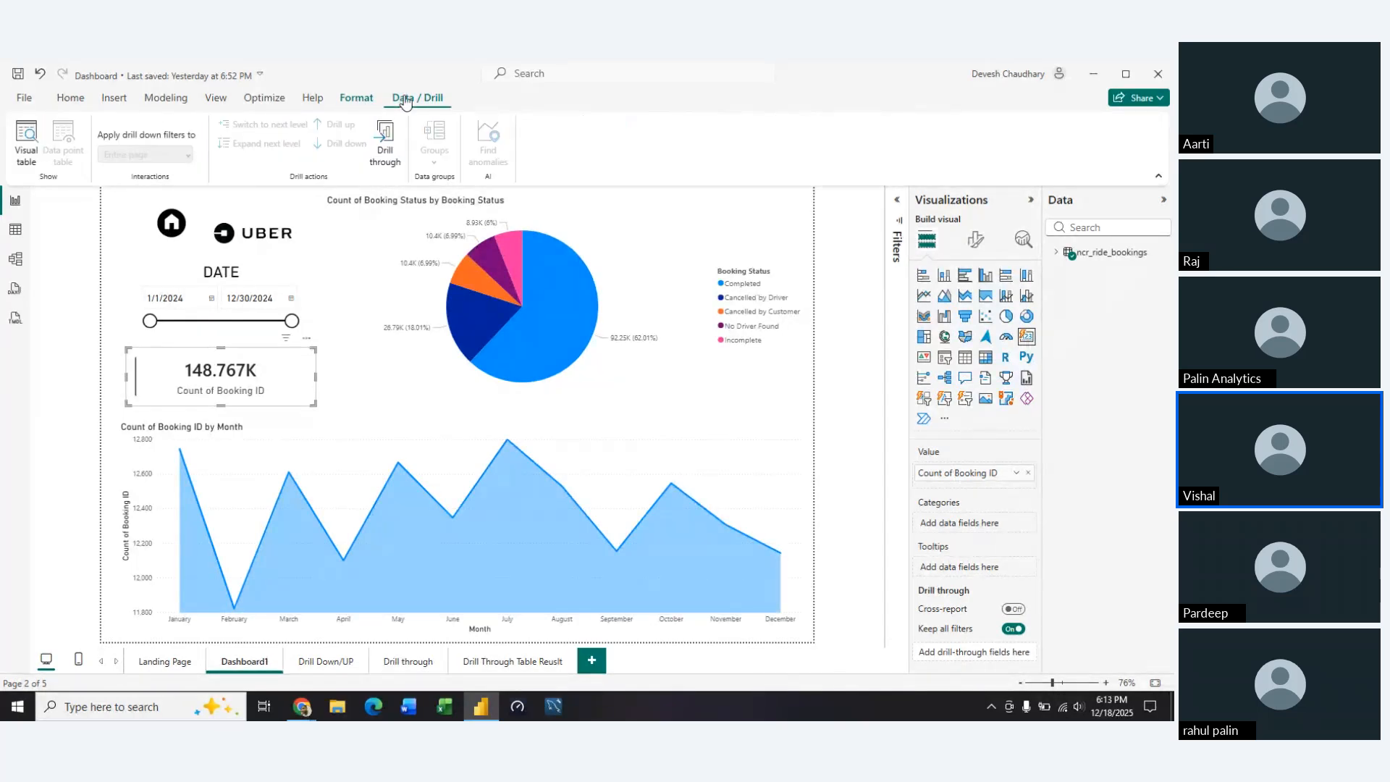
left_click(338, 387)
left_click(269, 378)
left_click(338, 391)
left_click(251, 394)
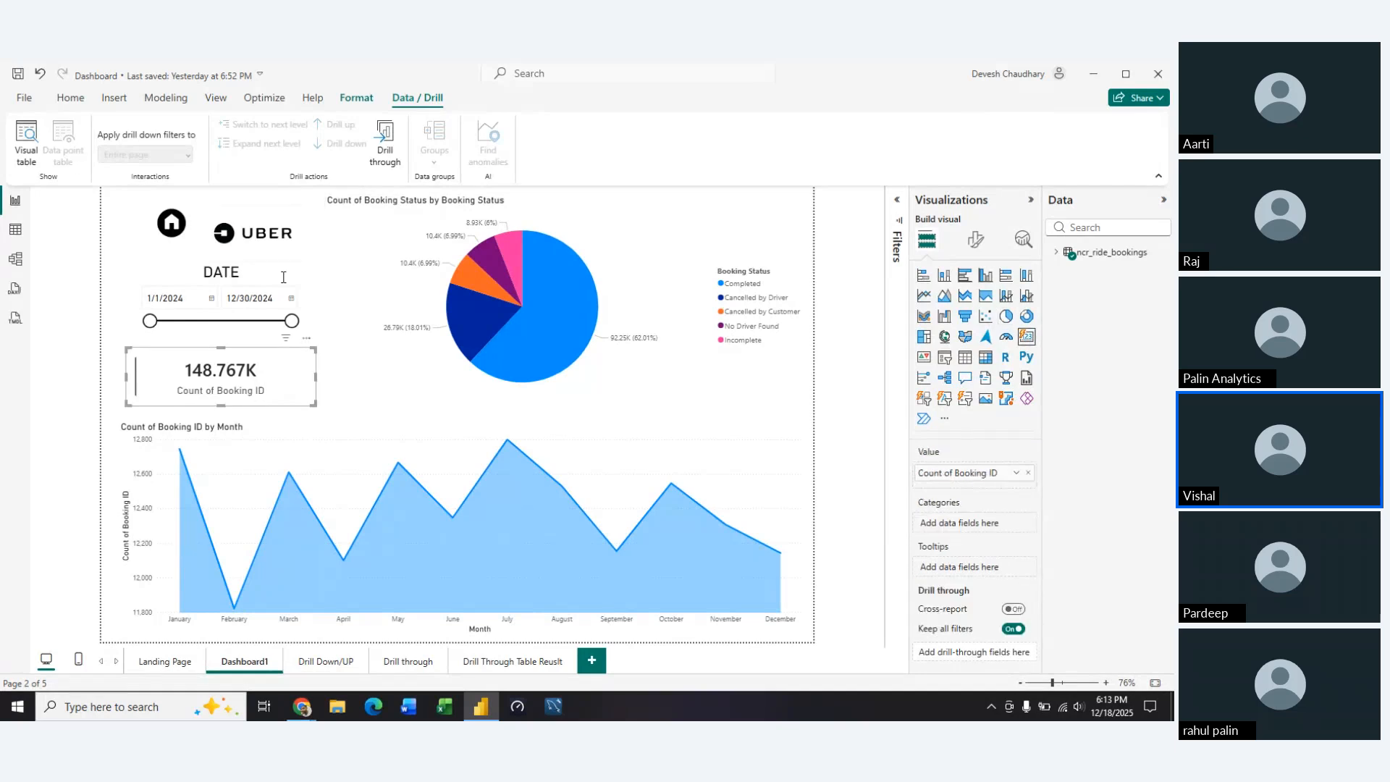
left_click(113, 100)
left_click(69, 105)
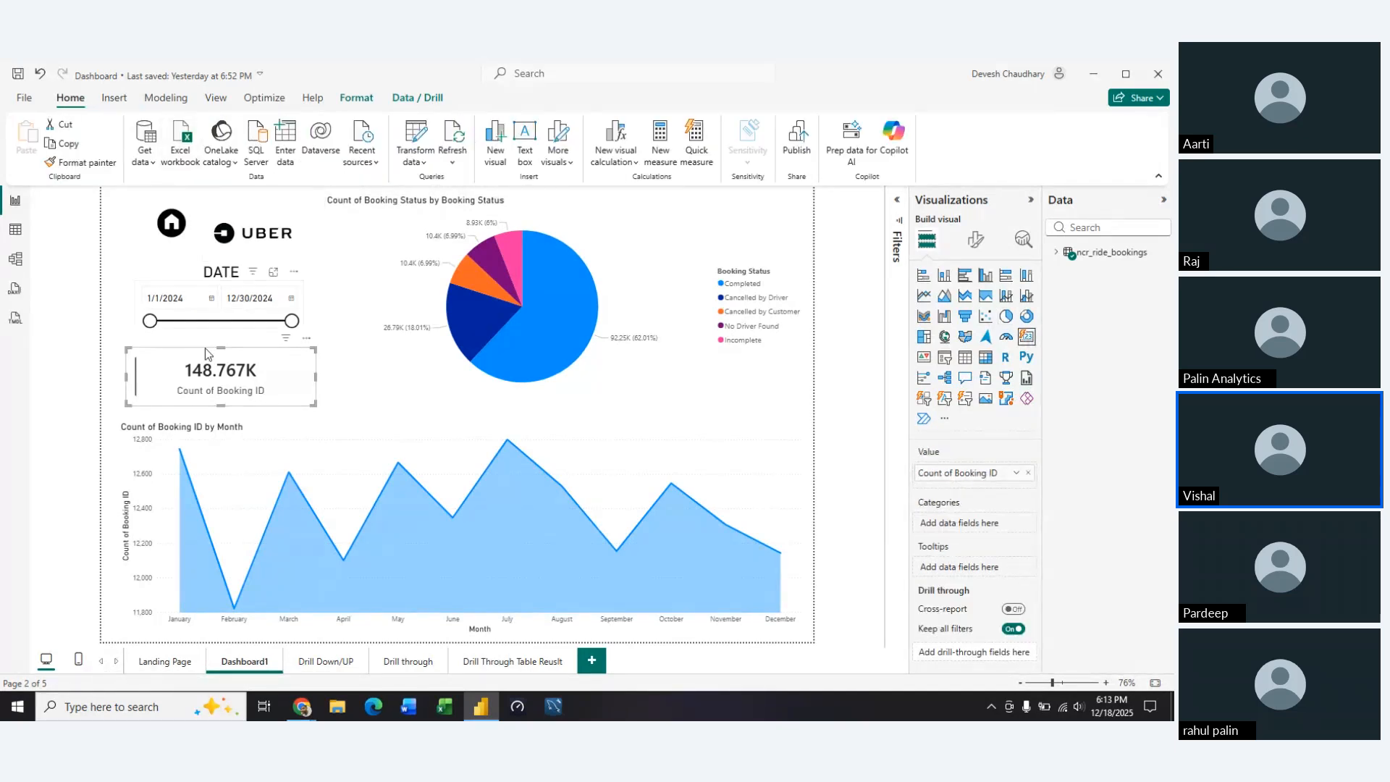
right_click(293, 388)
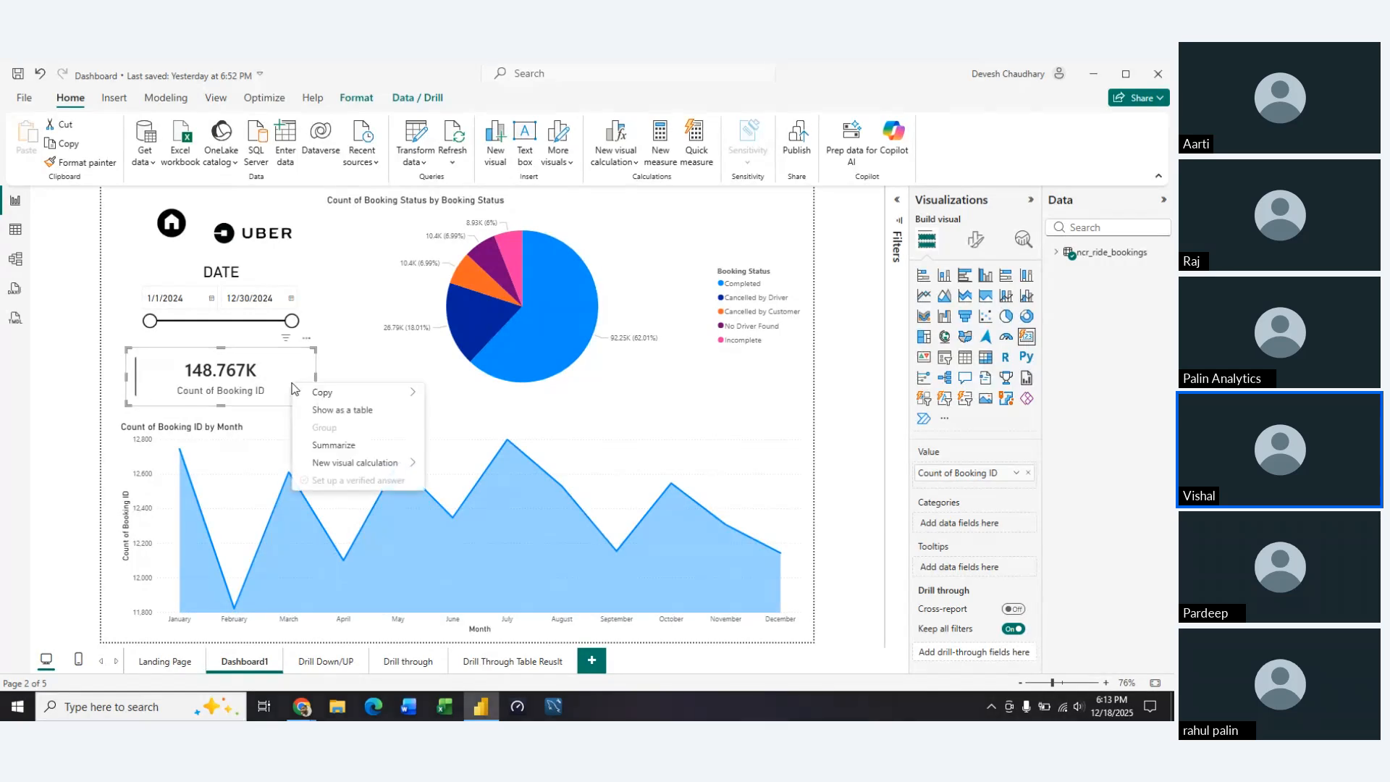
left_click(355, 363)
Reposition the Count of Booking Status pie chart slightly higher on the page, keeping it beside the date slicer and card
left_click_drag(397, 362, 458, 194)
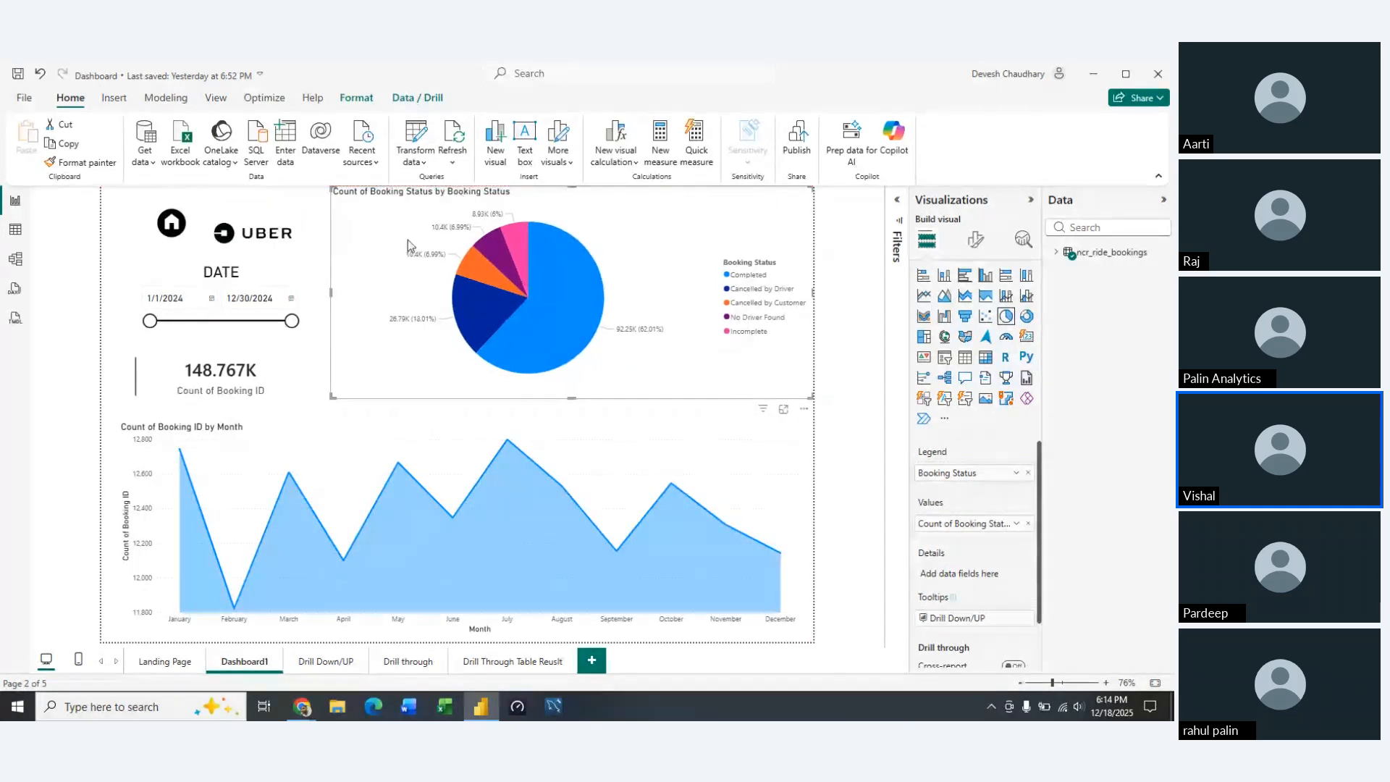
left_click(361, 411)
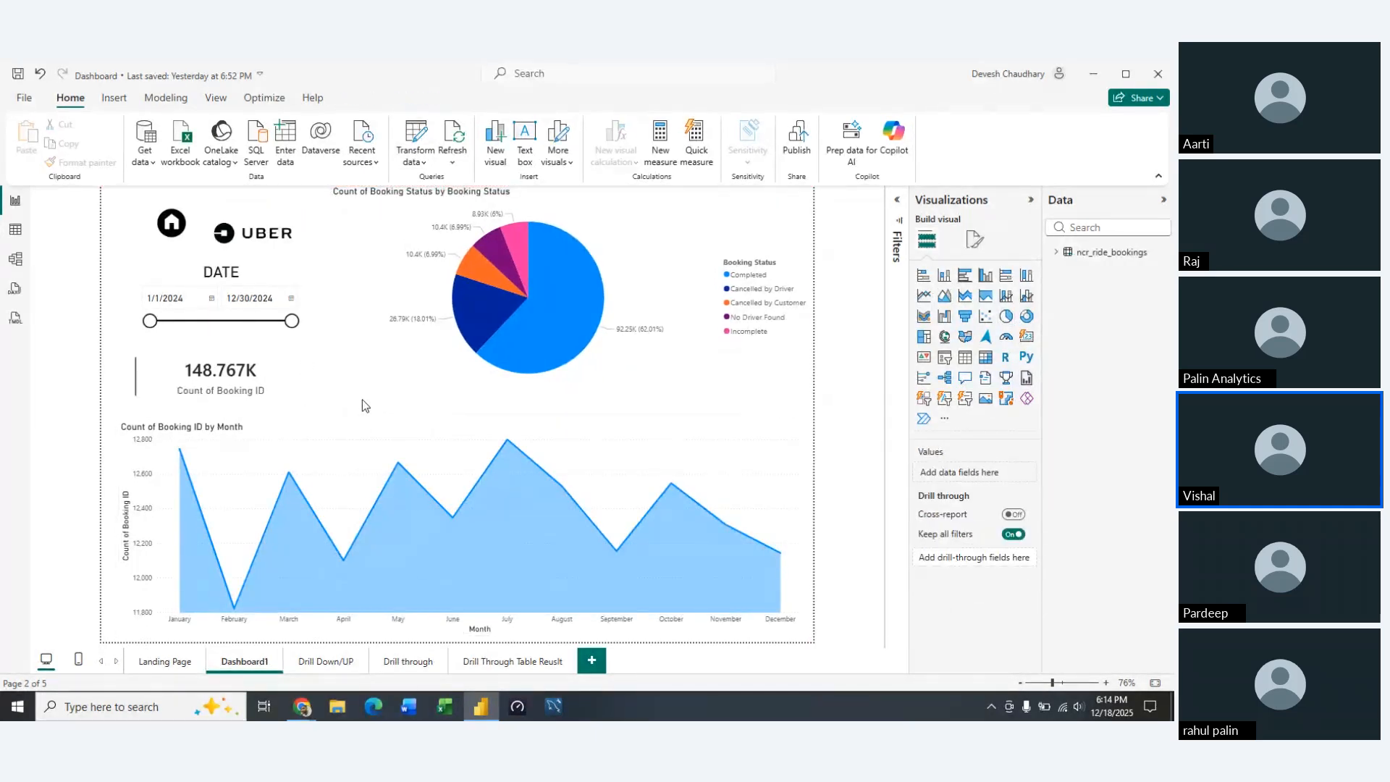
left_click_drag(368, 345, 365, 358)
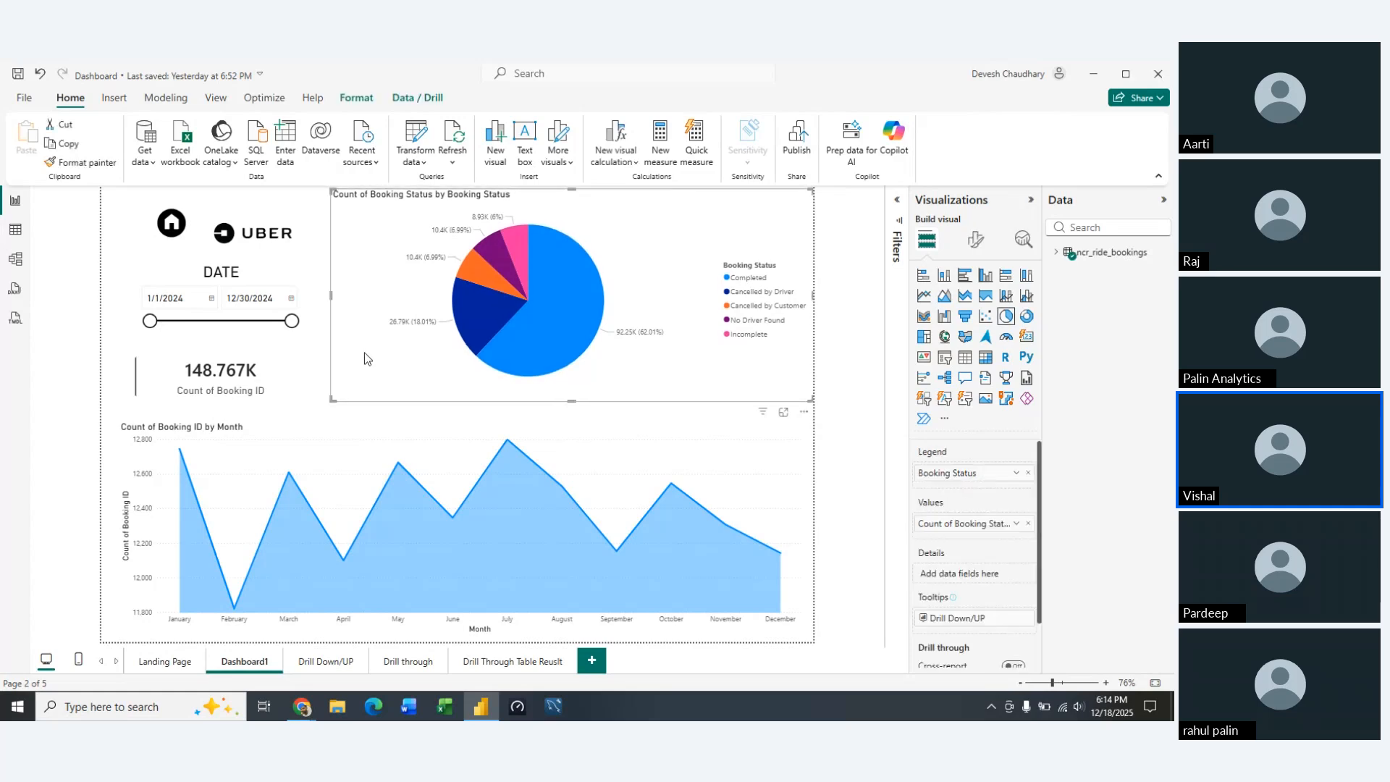
key("Left")
key("Left")
key("Left")
key("Left")
key("Left")
key("Left")
key("Left")
key("Left")
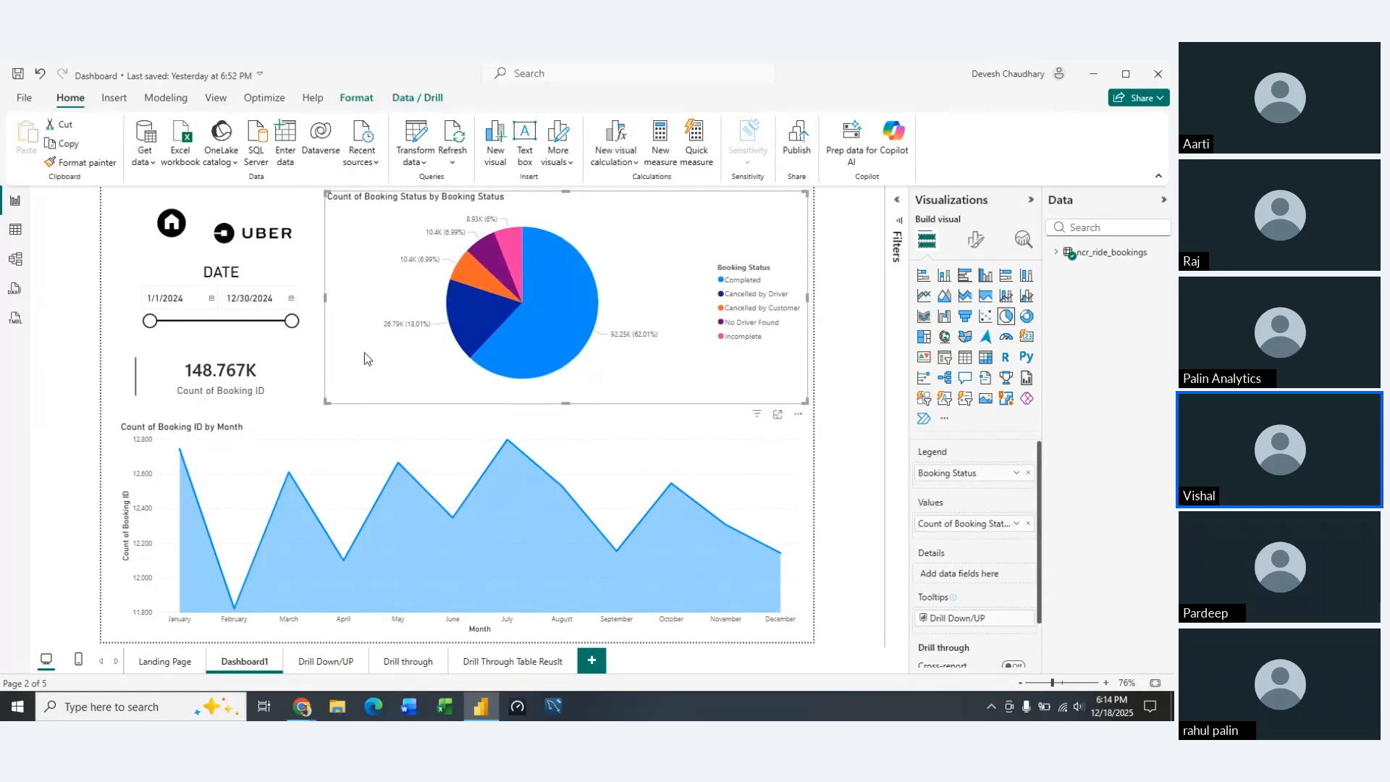
left_click(307, 401)
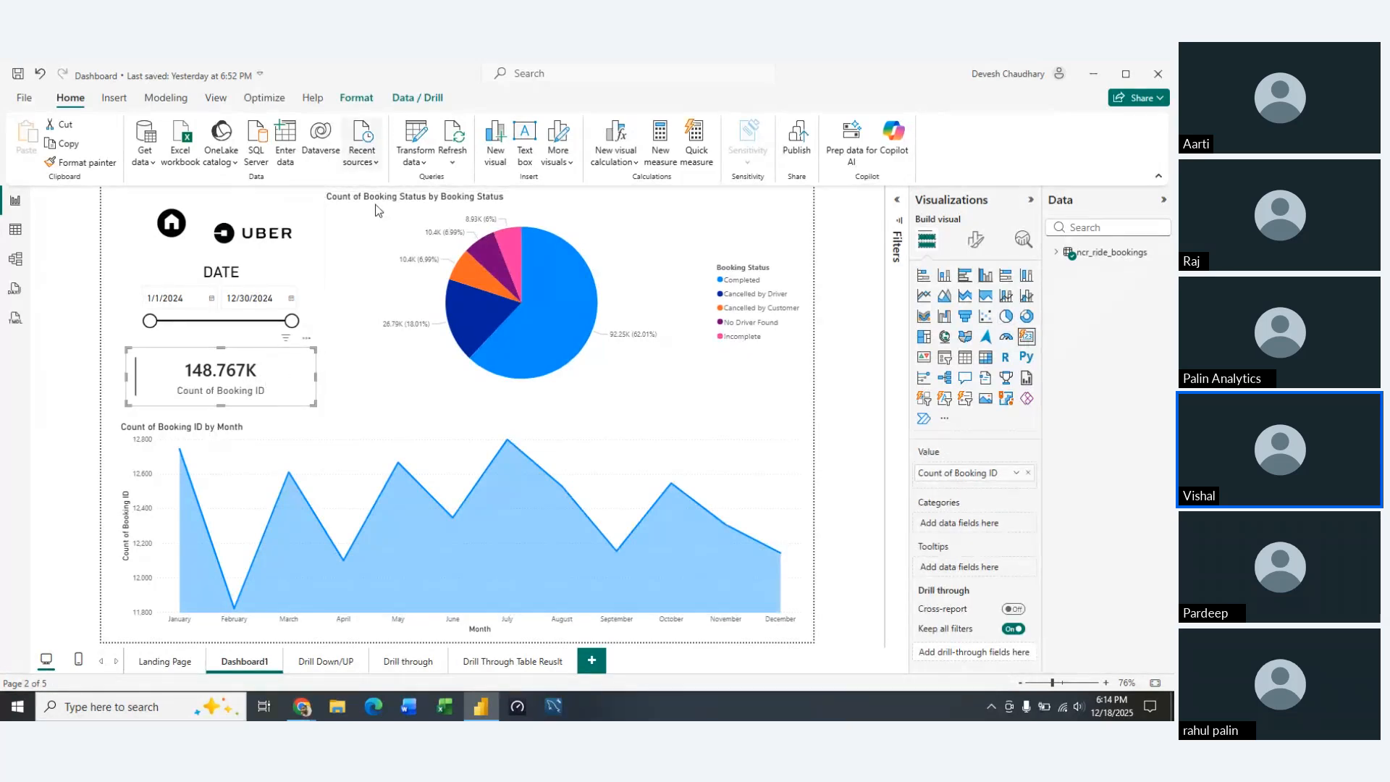
left_click(395, 349)
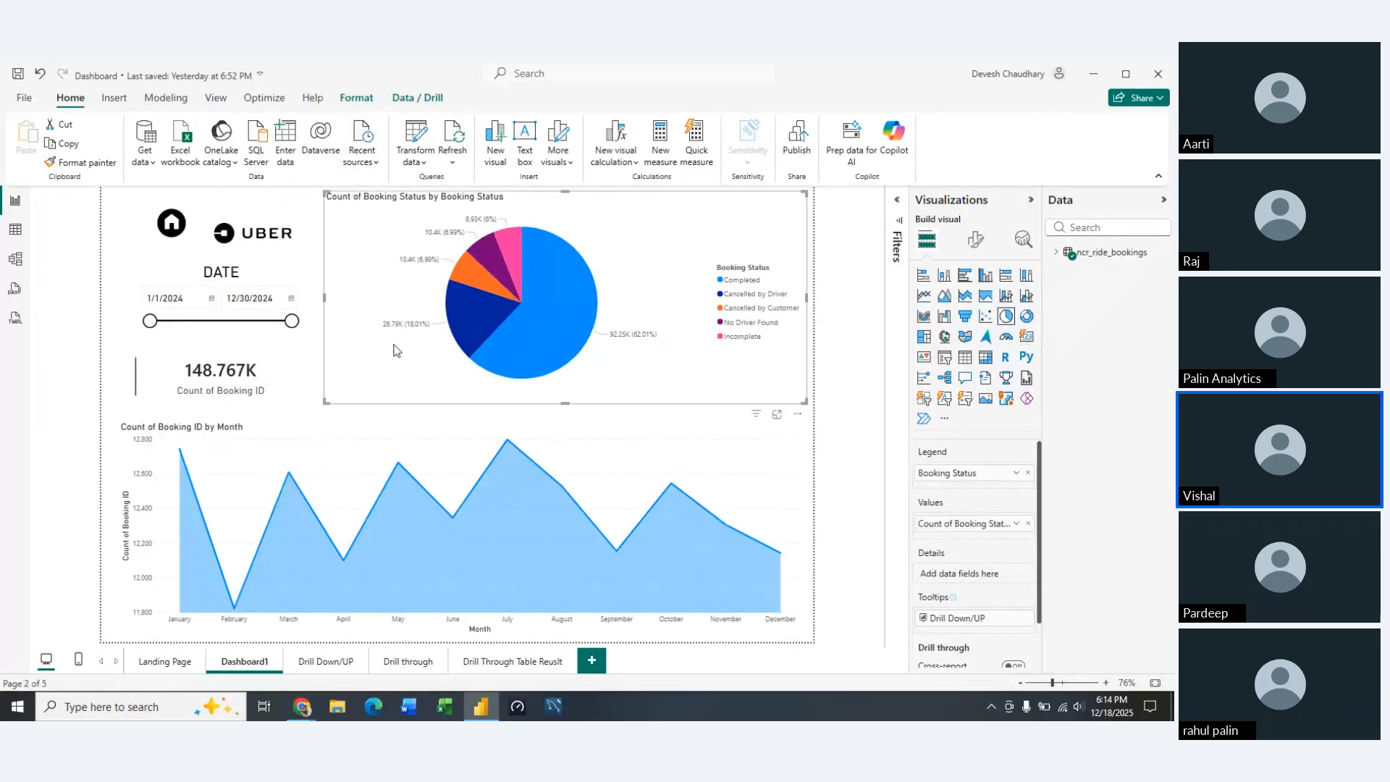
left_click(125, 262)
left_click(205, 279)
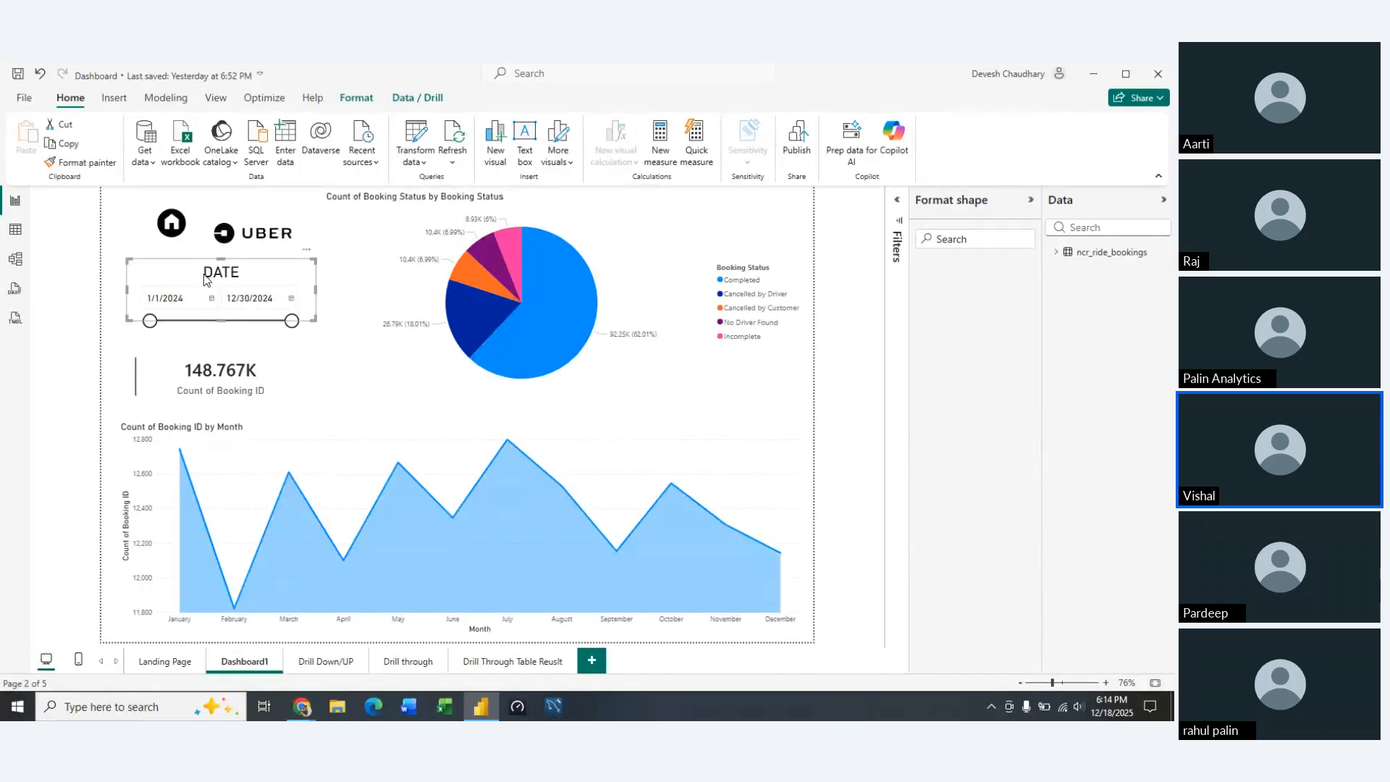
left_click(359, 100)
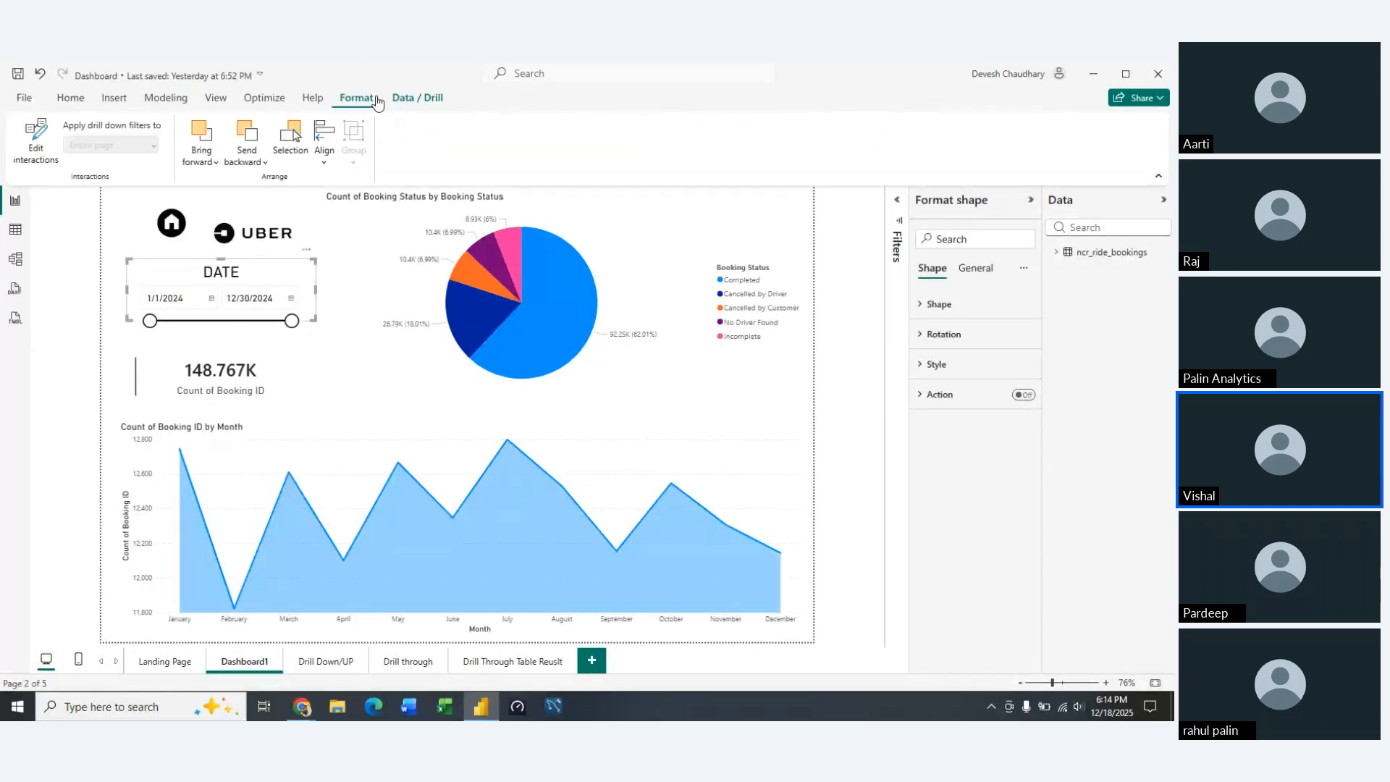
left_click(397, 100)
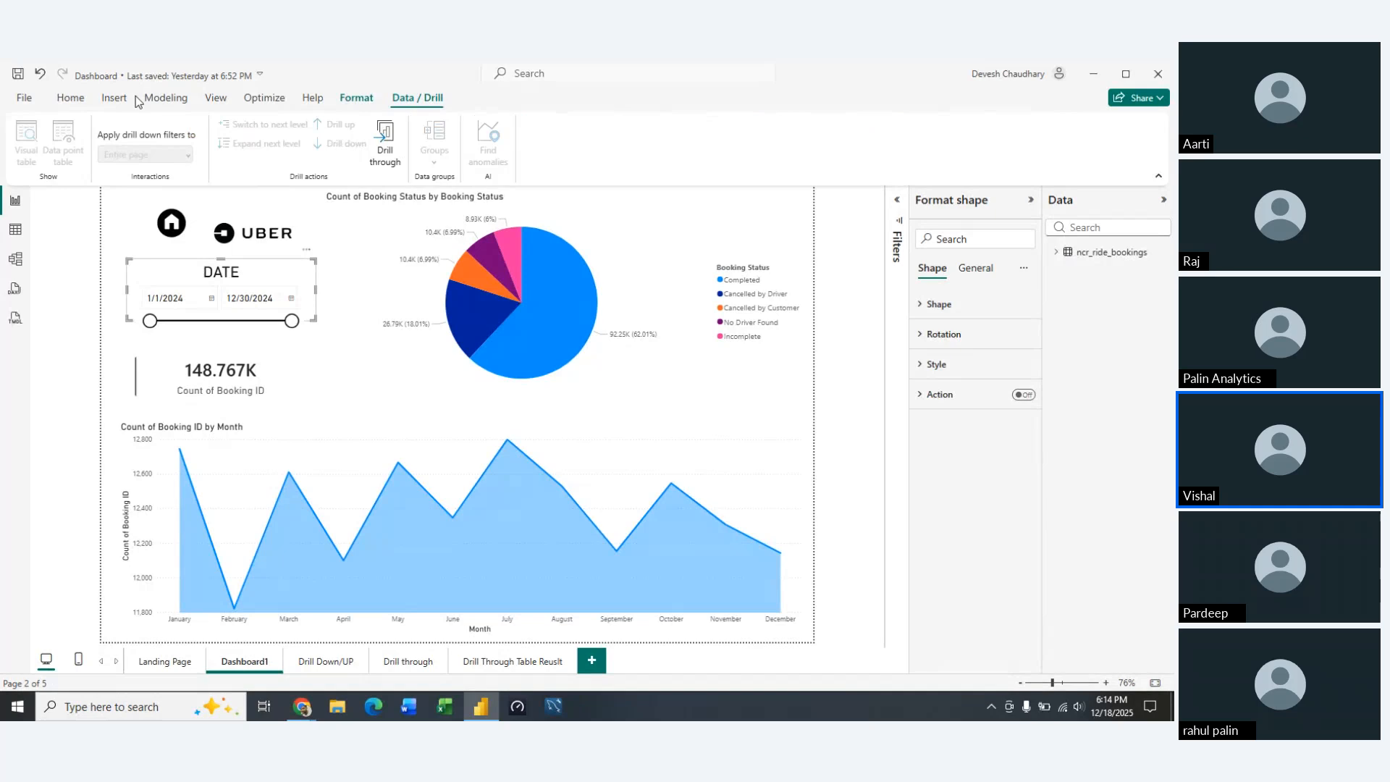
left_click(78, 107)
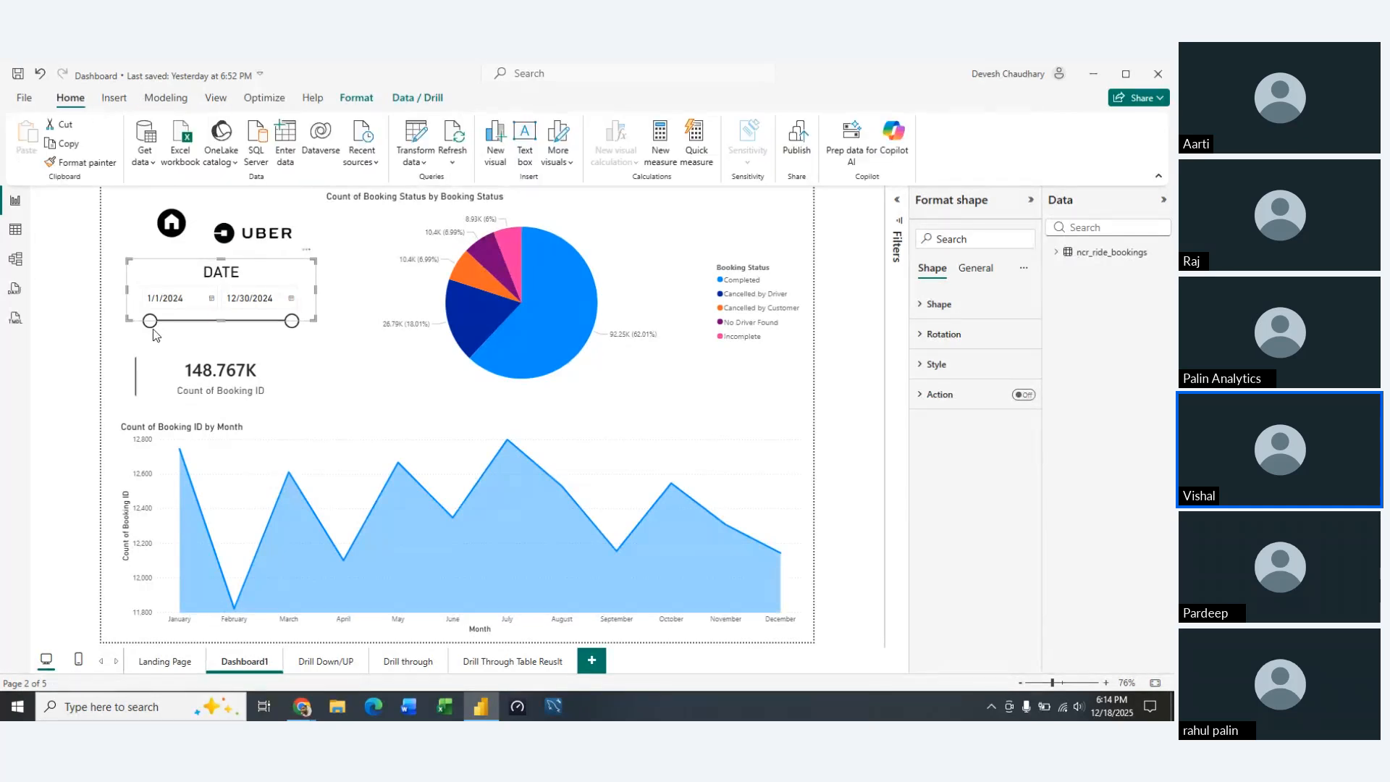
left_click(307, 381)
left_click(219, 100)
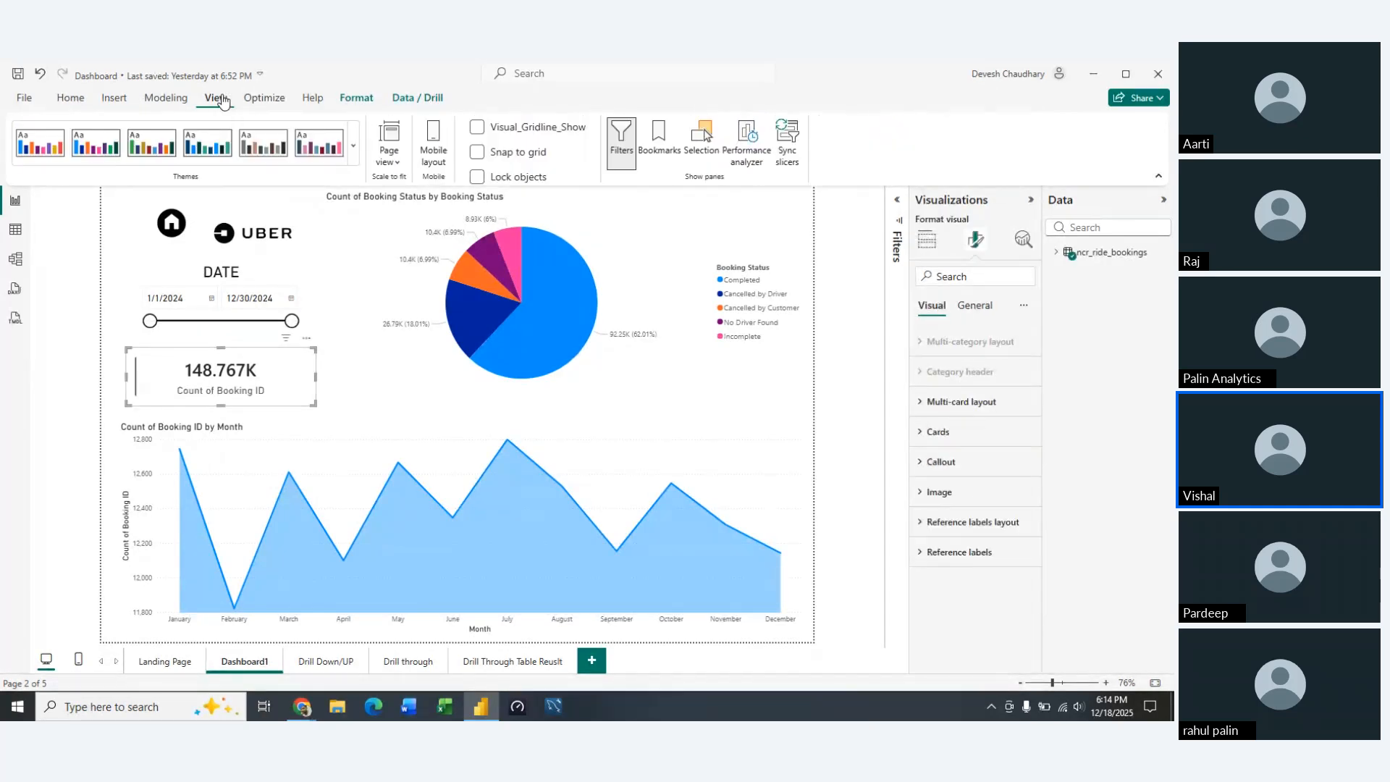
left_click(167, 101)
left_click(114, 103)
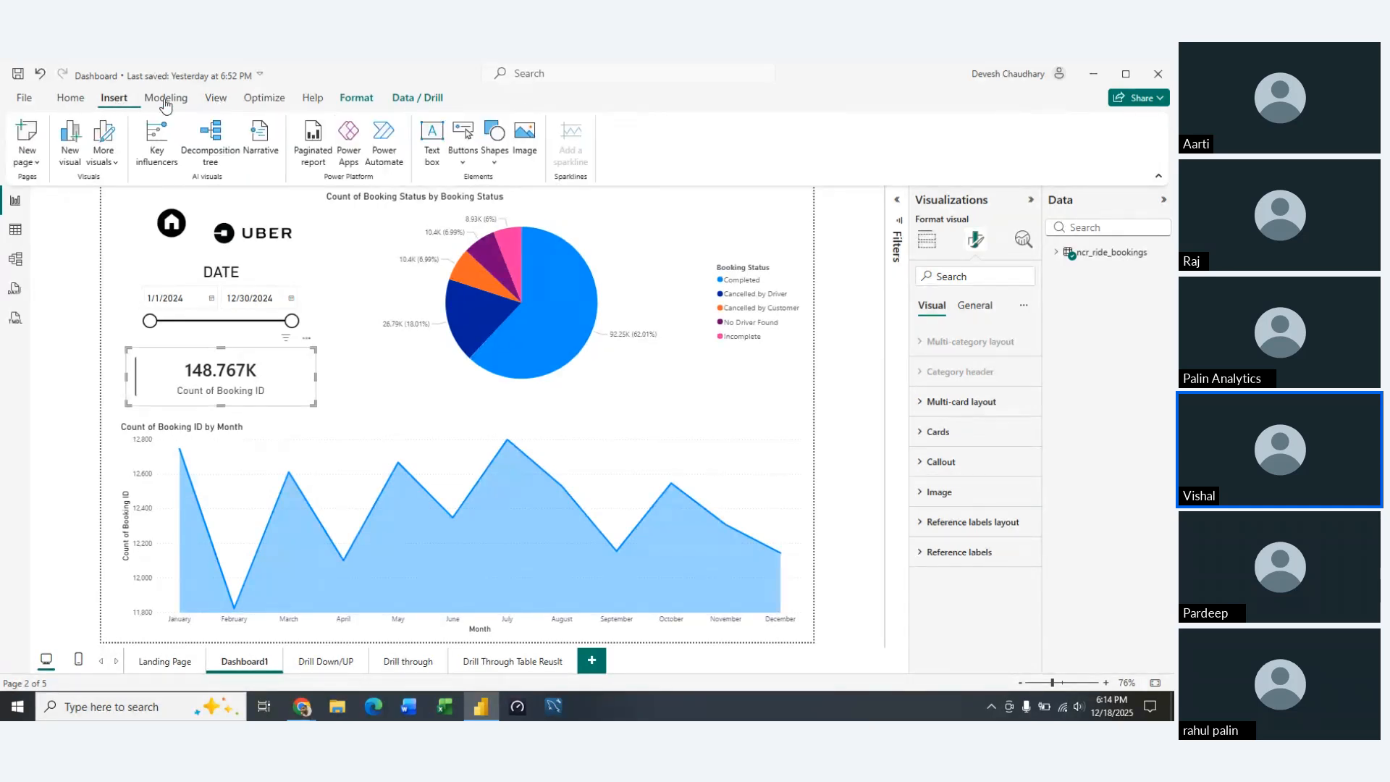
left_click(265, 102)
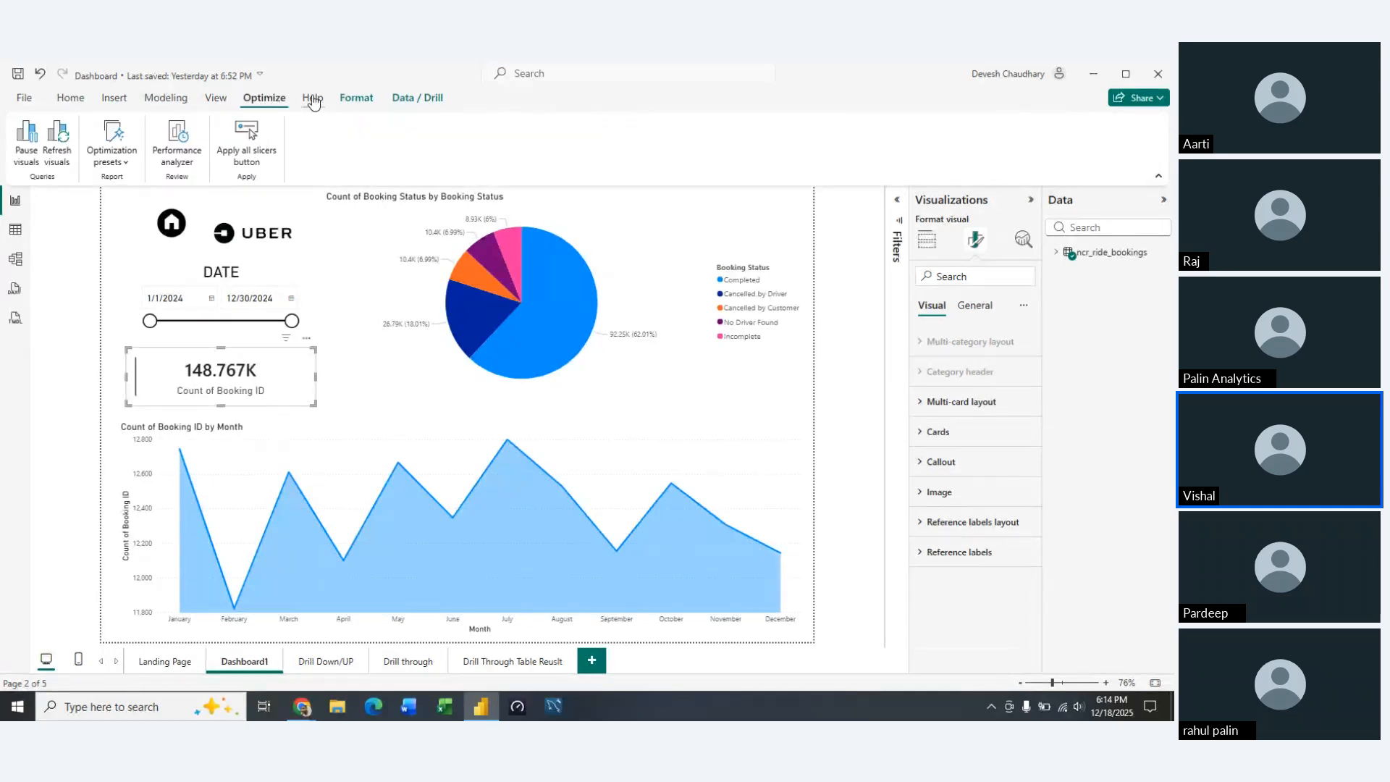
left_click(314, 101)
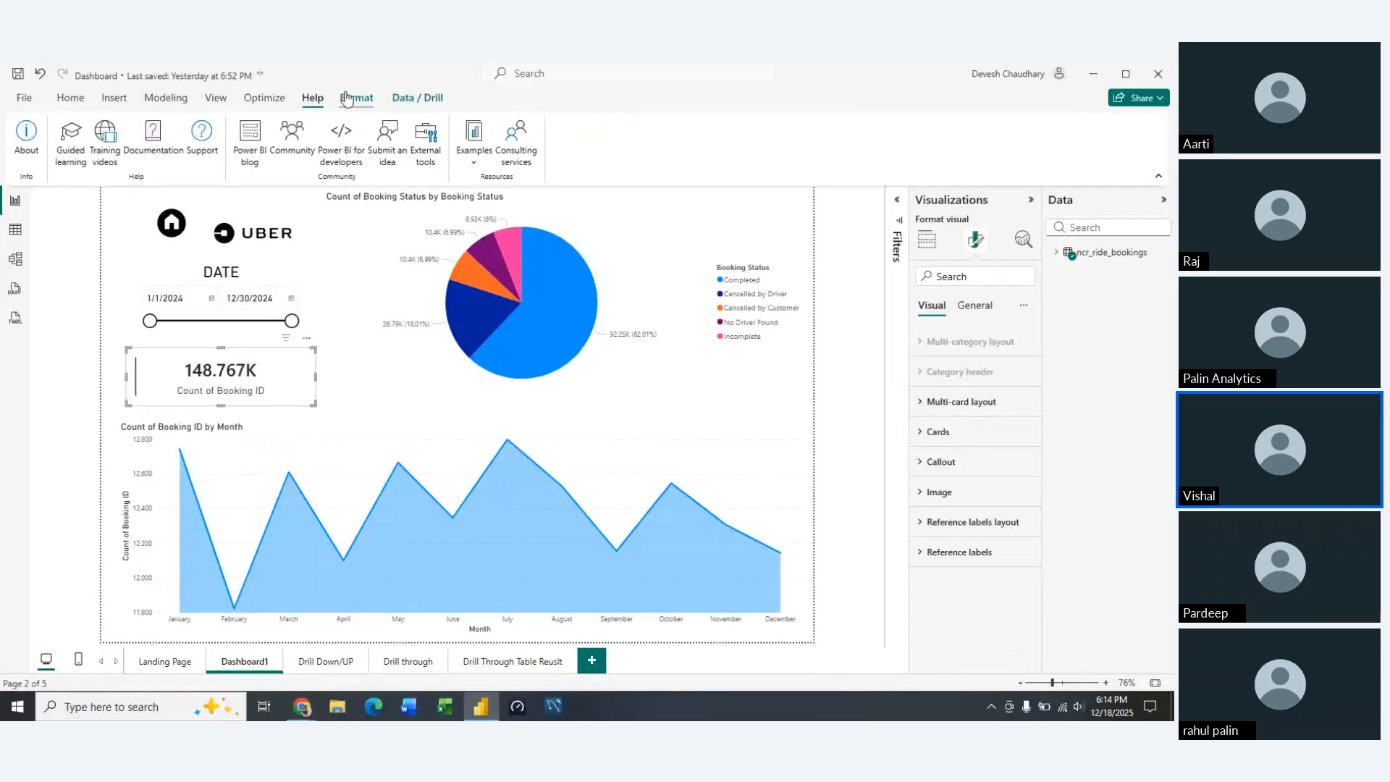
left_click(348, 98)
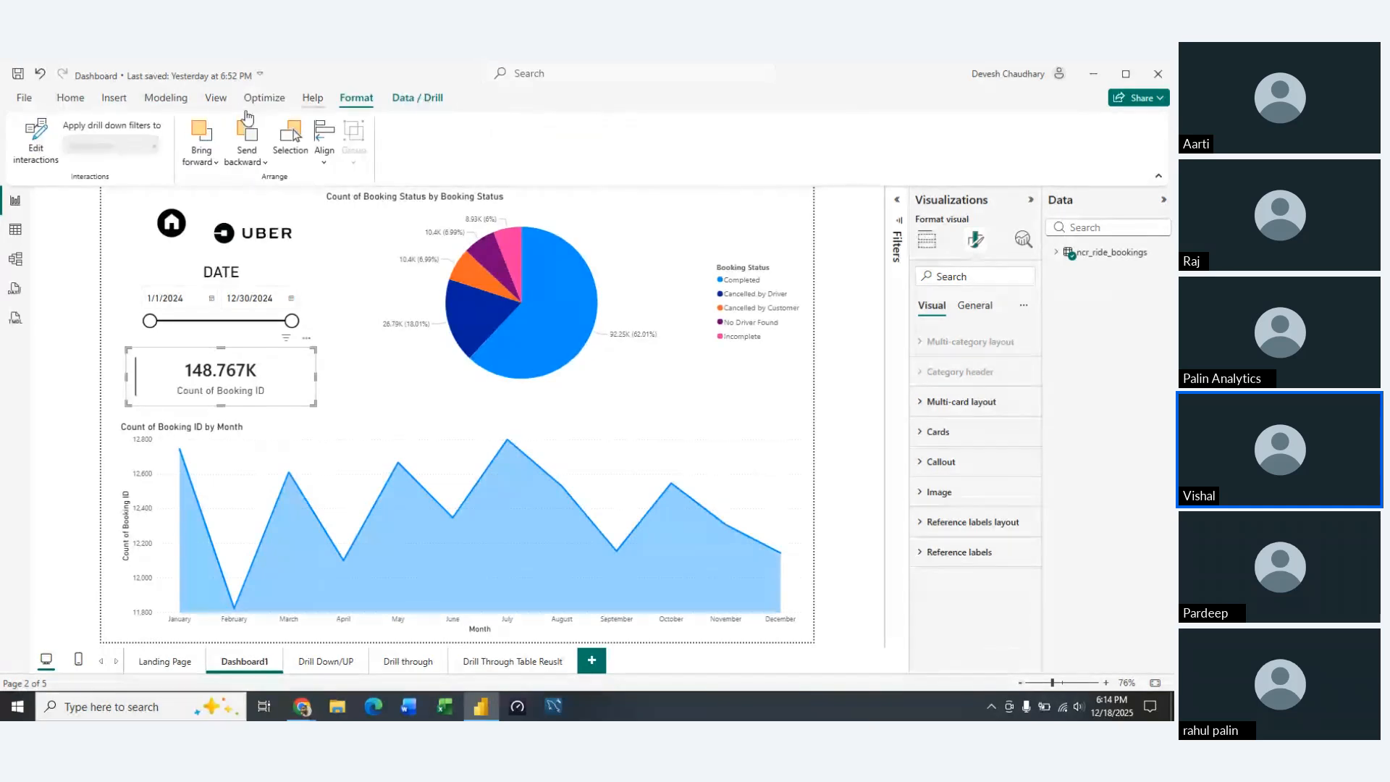
left_click(35, 138)
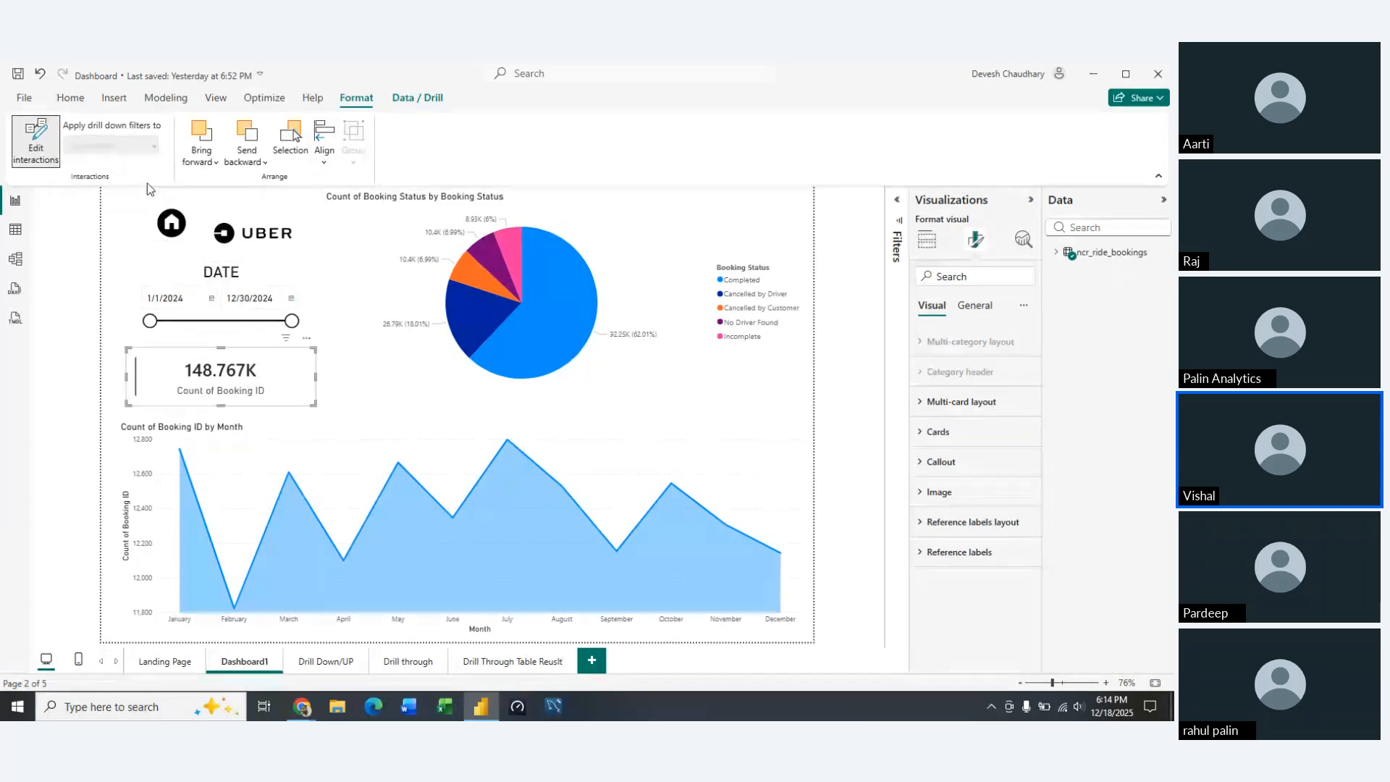
left_click(36, 138)
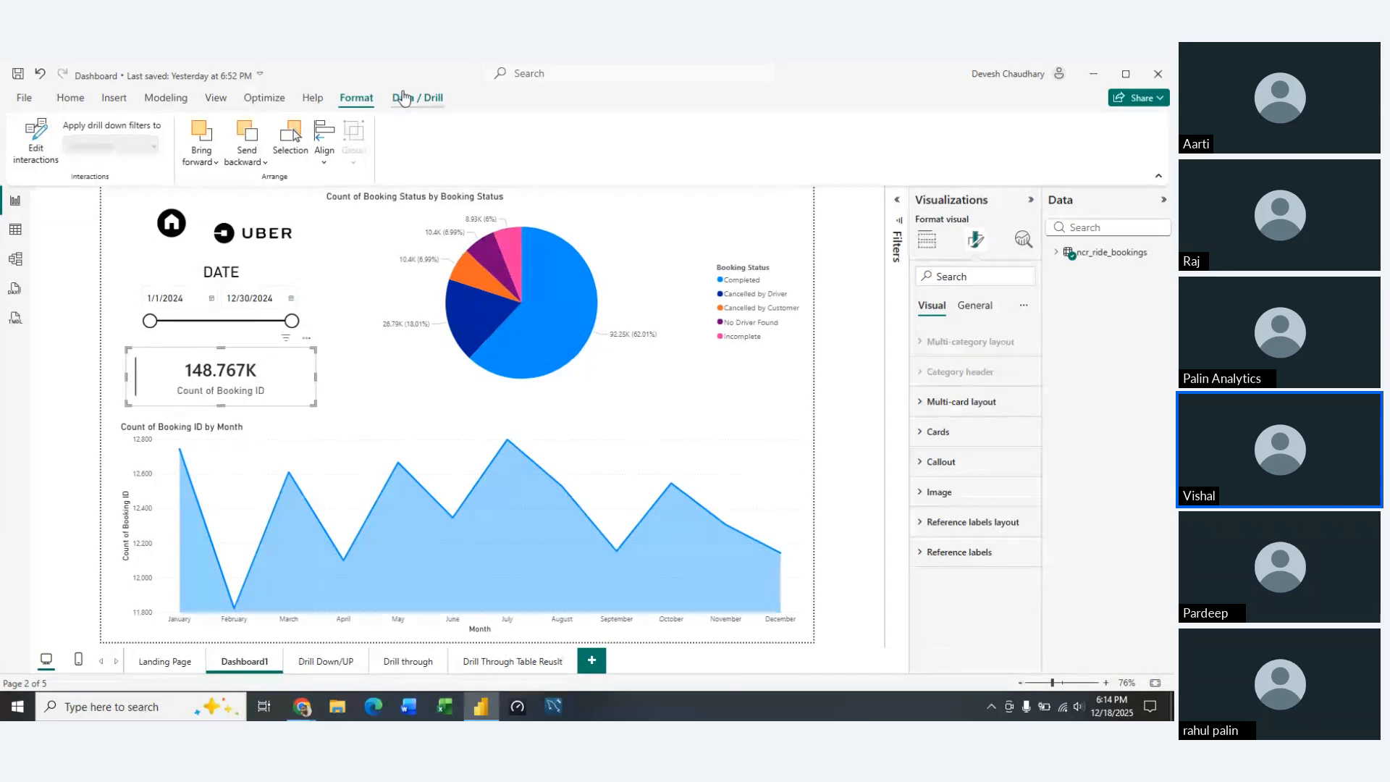
left_click(425, 101)
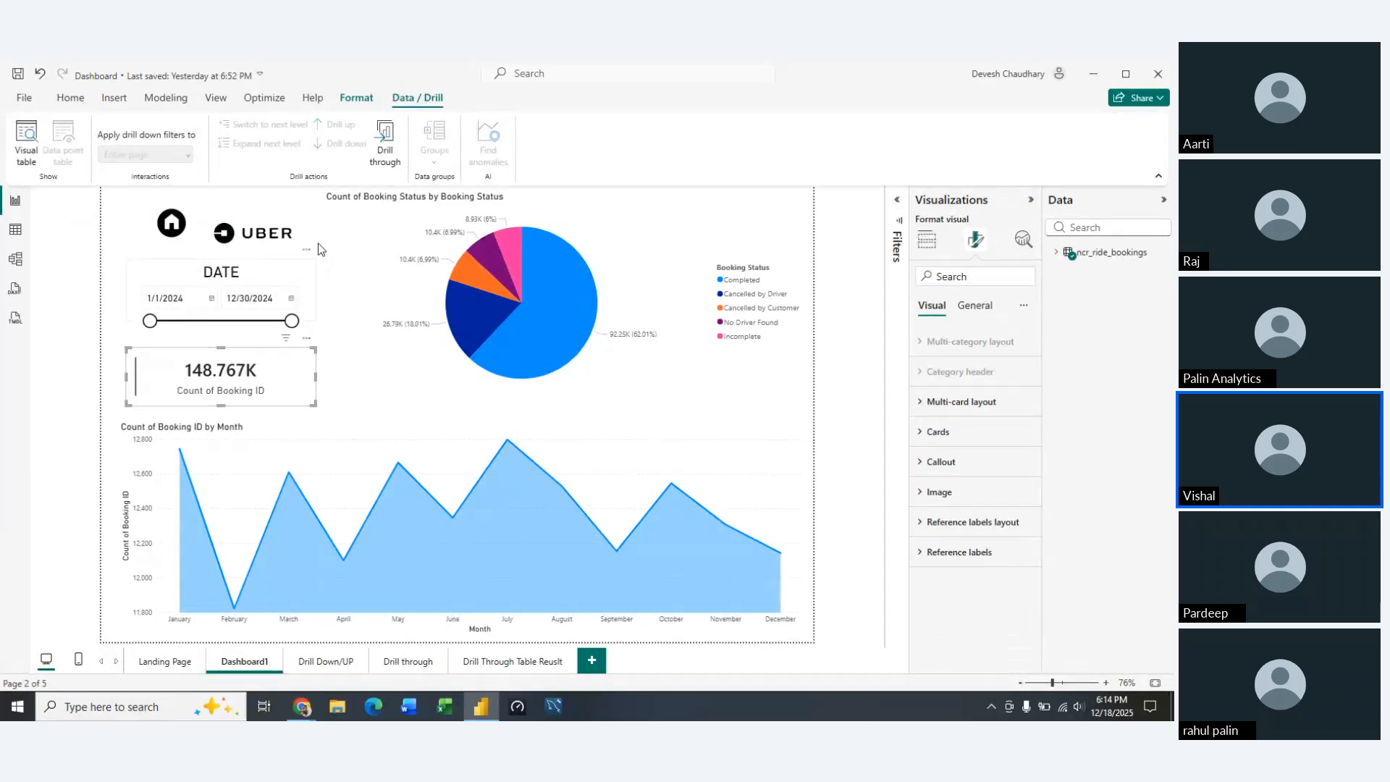
Review the filters affecting the monthly area chart and its additional options, including the new visual calculation choices
left_click(342, 448)
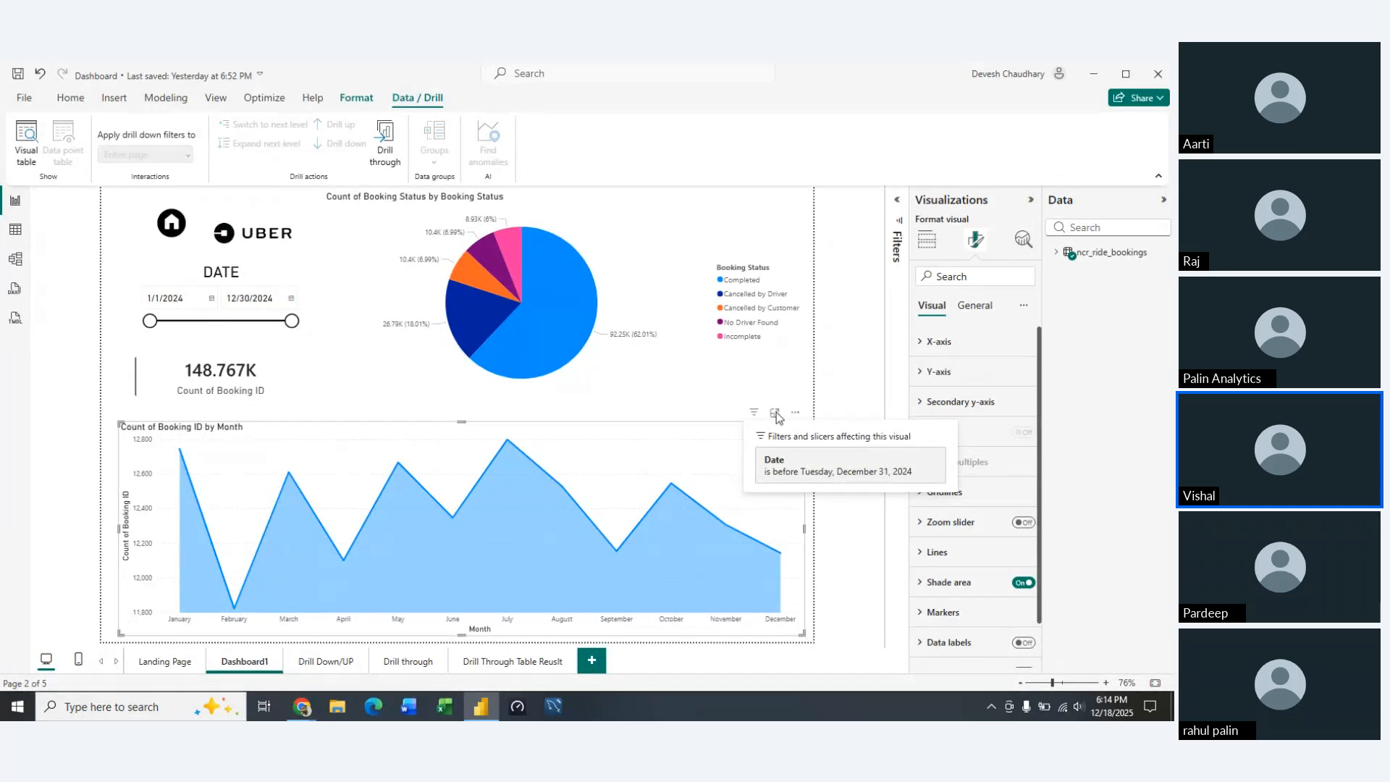
left_click(795, 414)
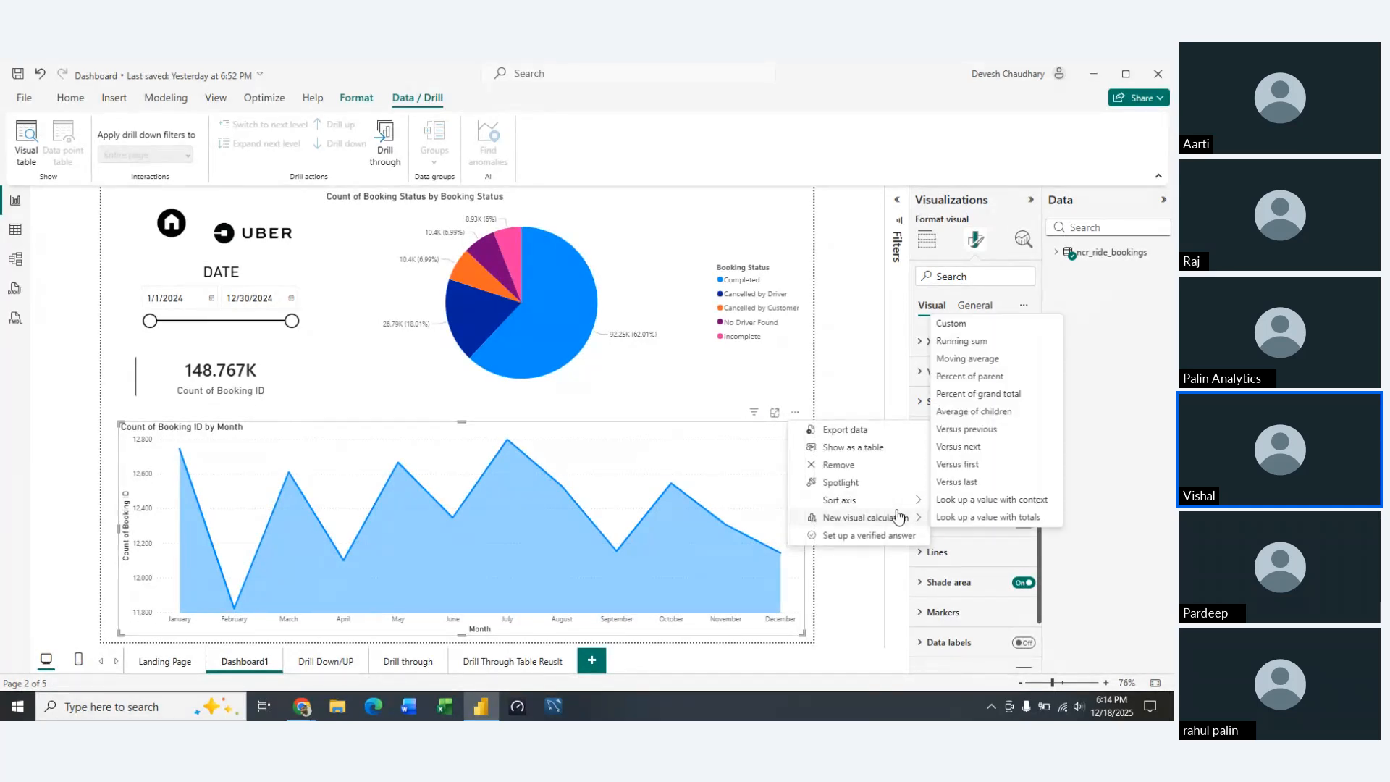
mouse_move(902, 503)
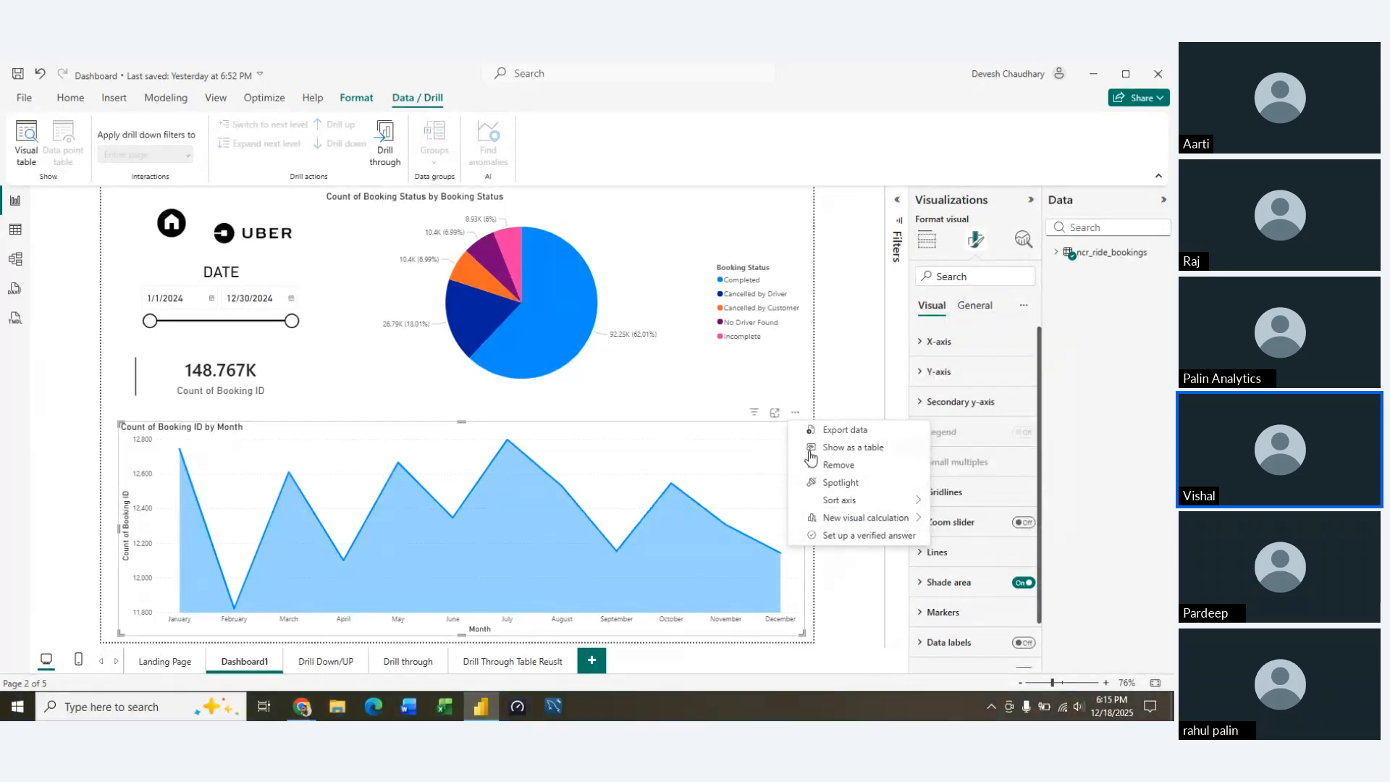
left_click(330, 393)
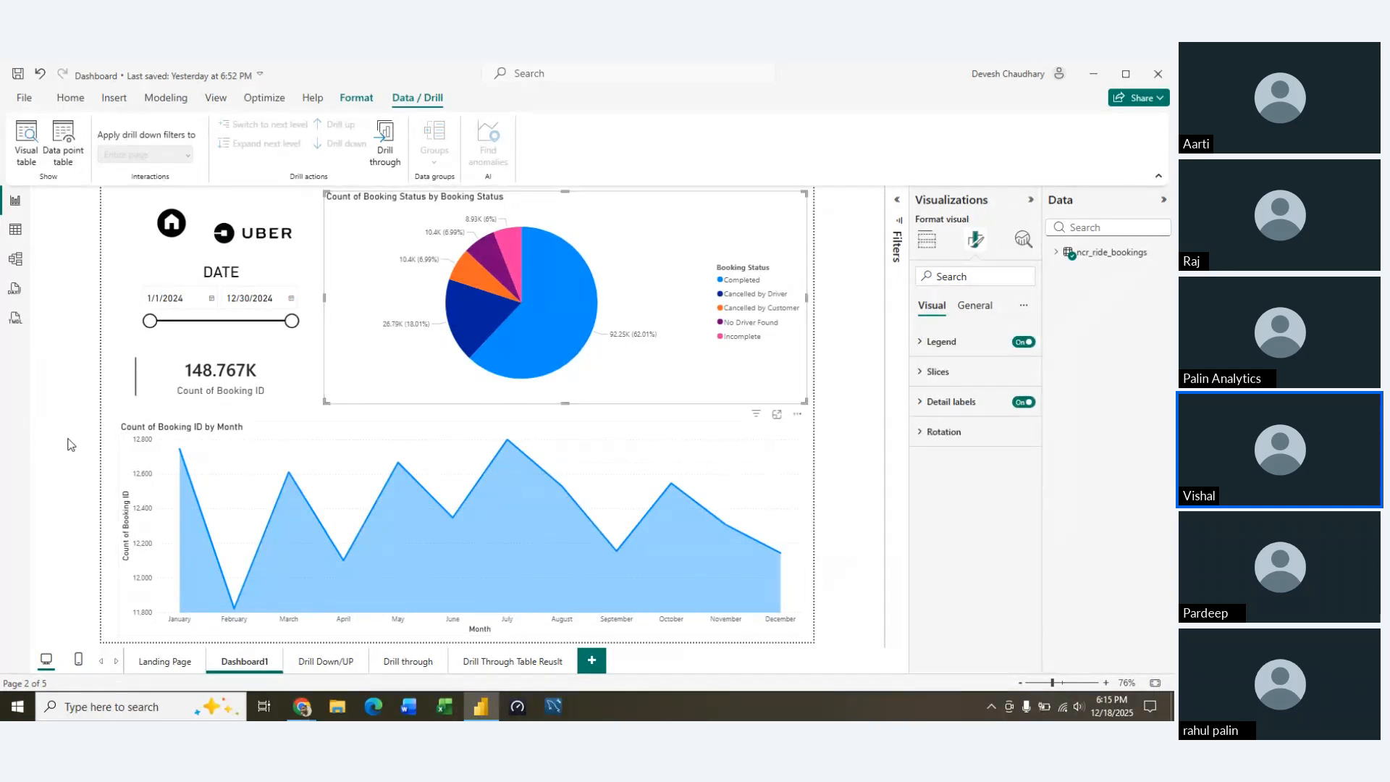
Add a blank report page and show the visual types available for building on it
left_click(595, 656)
left_click(975, 239)
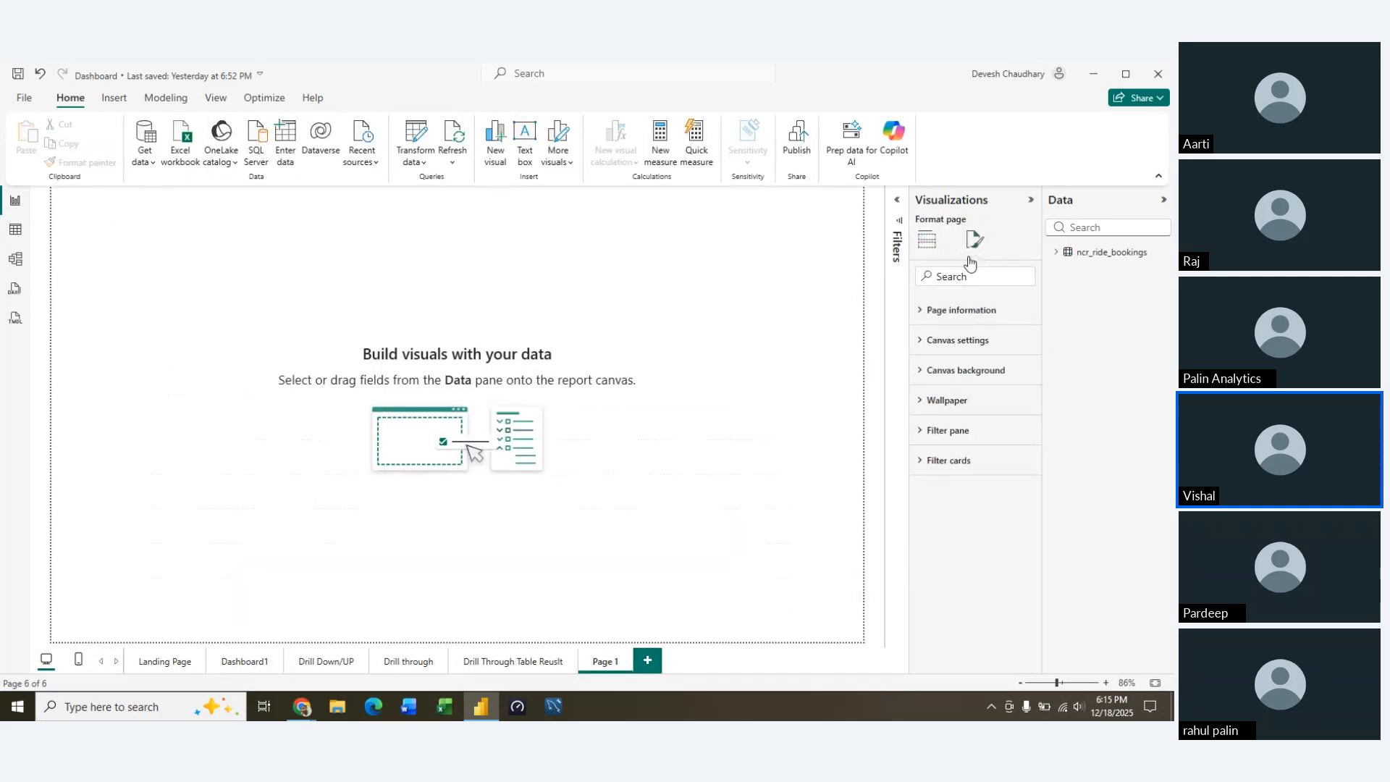
left_click(927, 241)
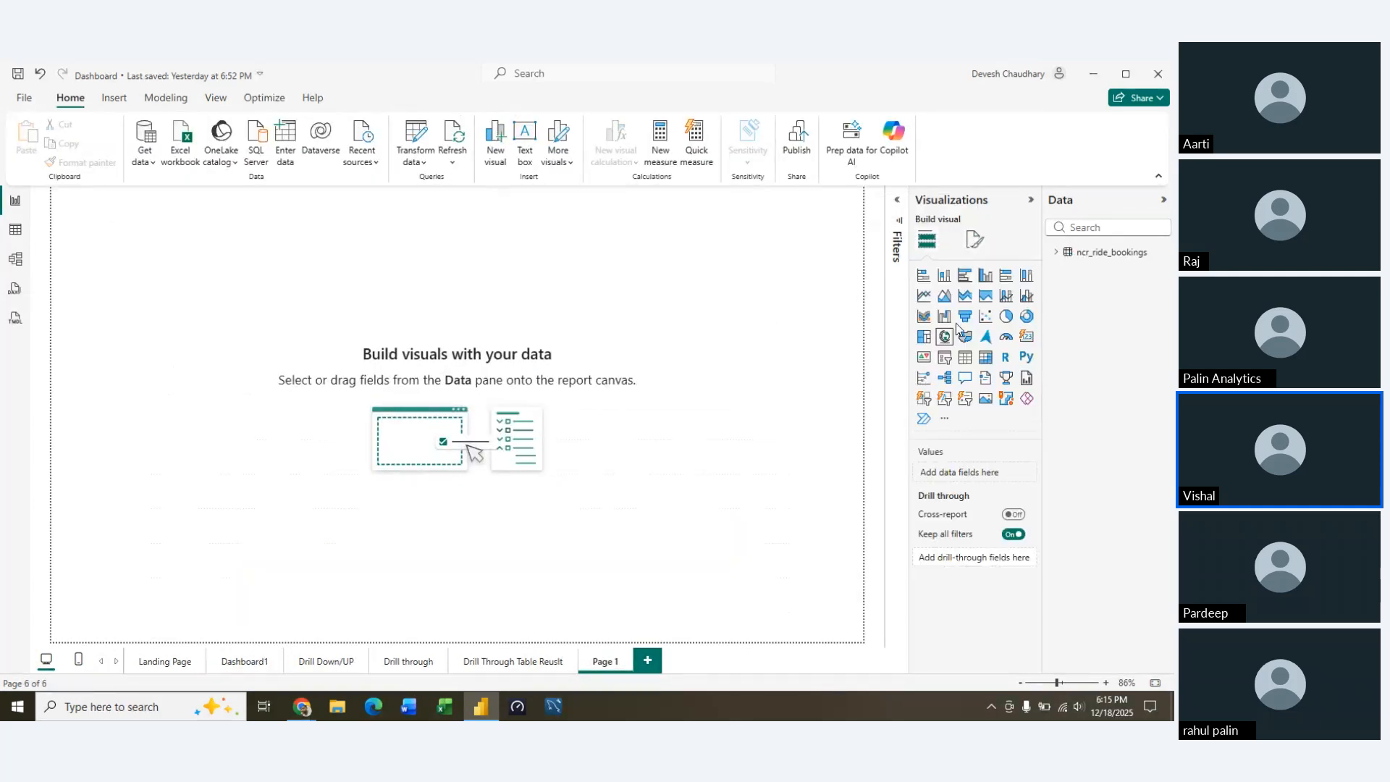
Create a stacked column chart counting Booking Status by Booking Status, enlarge it and place it near the middle of the page
left_click(944, 275)
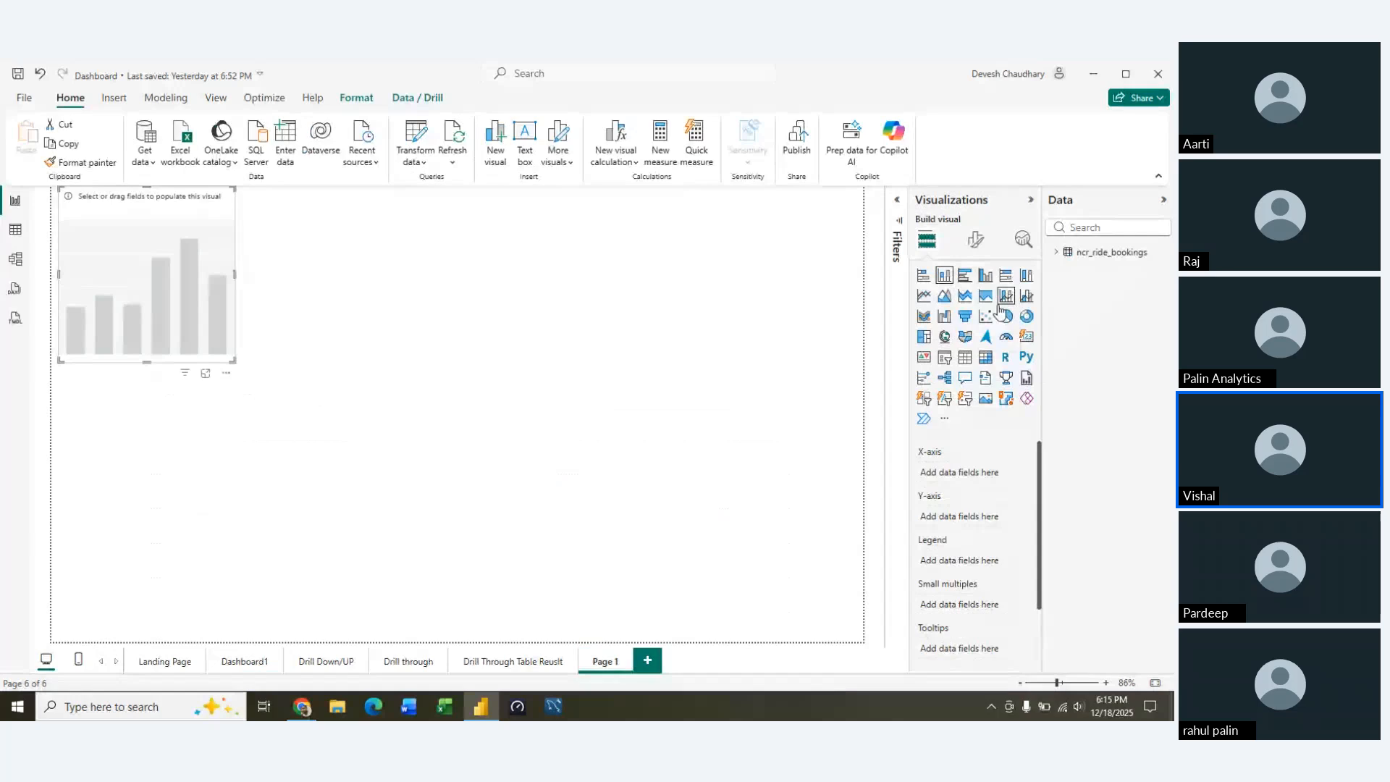
left_click(1058, 253)
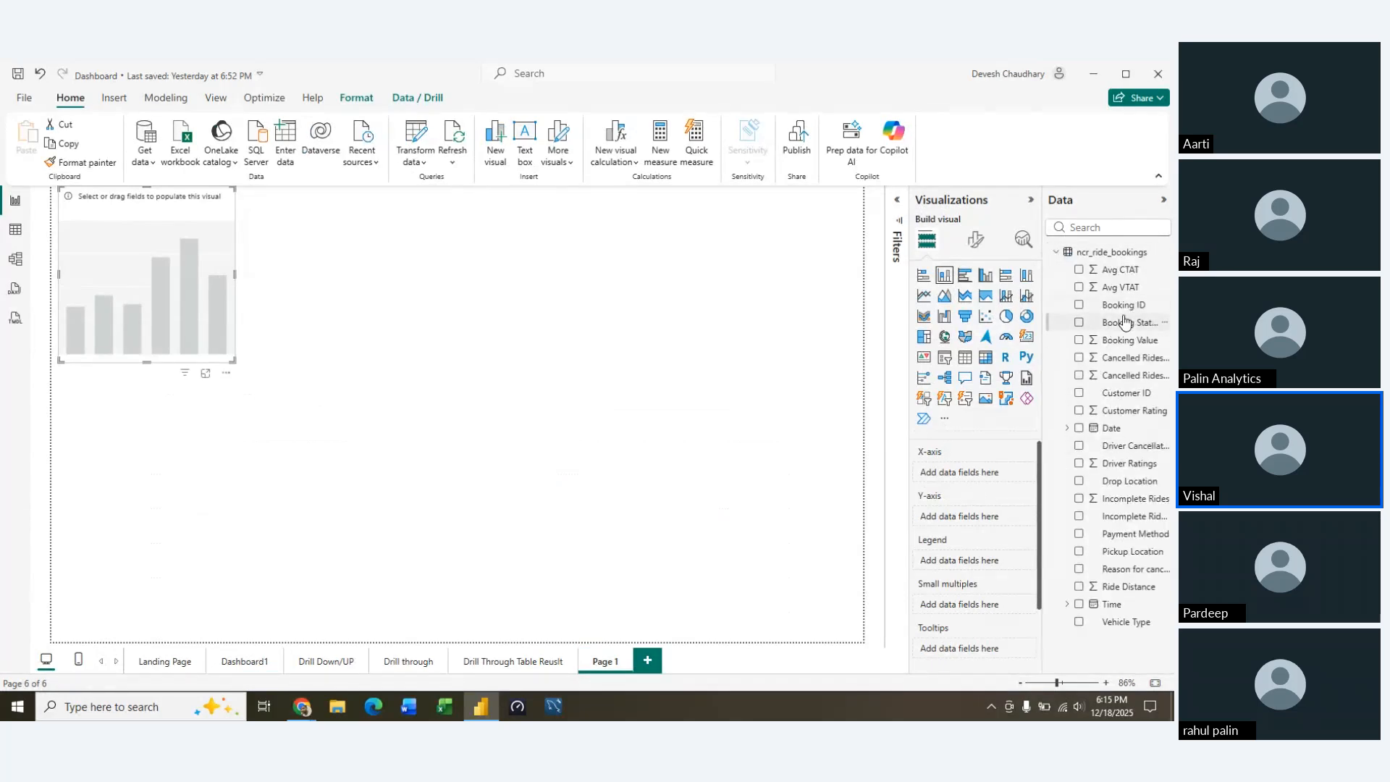
left_click_drag(1124, 322, 977, 525)
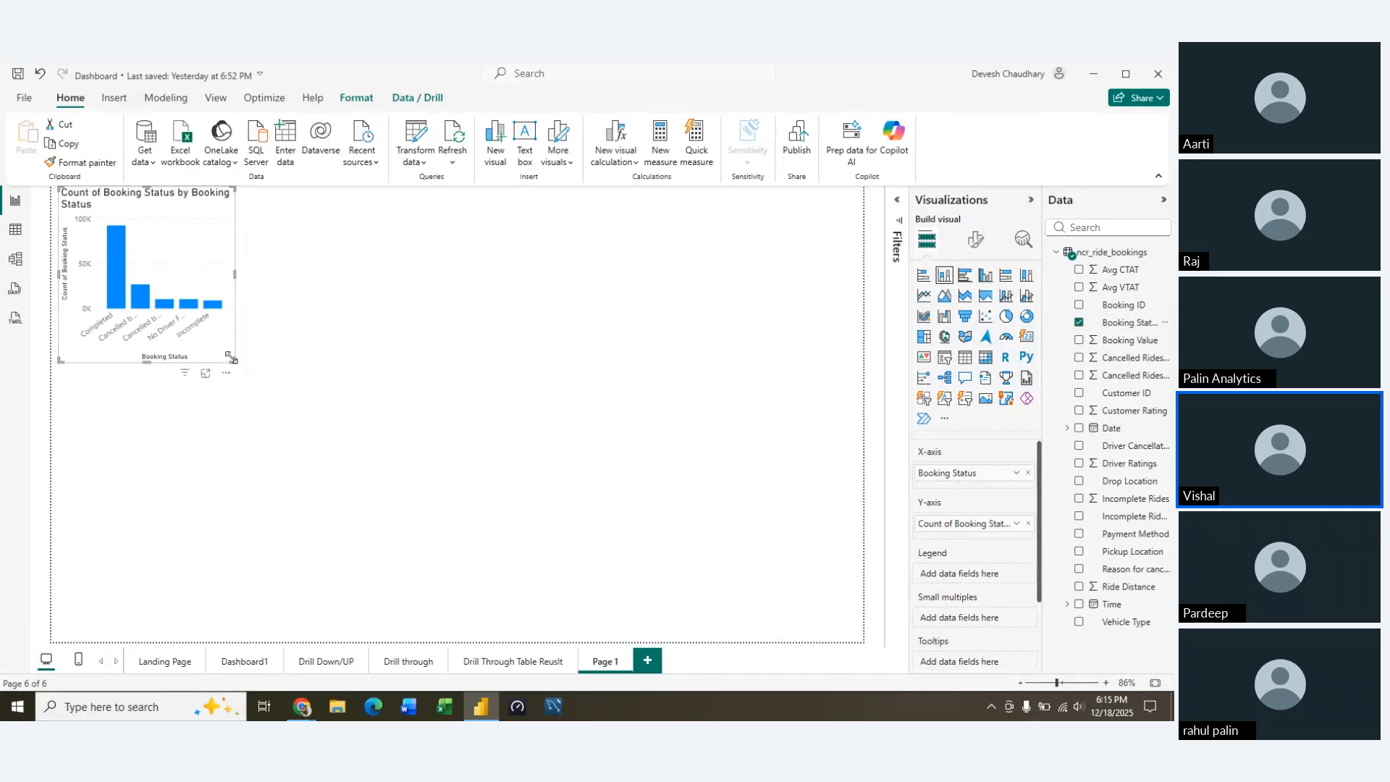
left_click_drag(234, 360, 541, 437)
left_click_drag(389, 343, 623, 444)
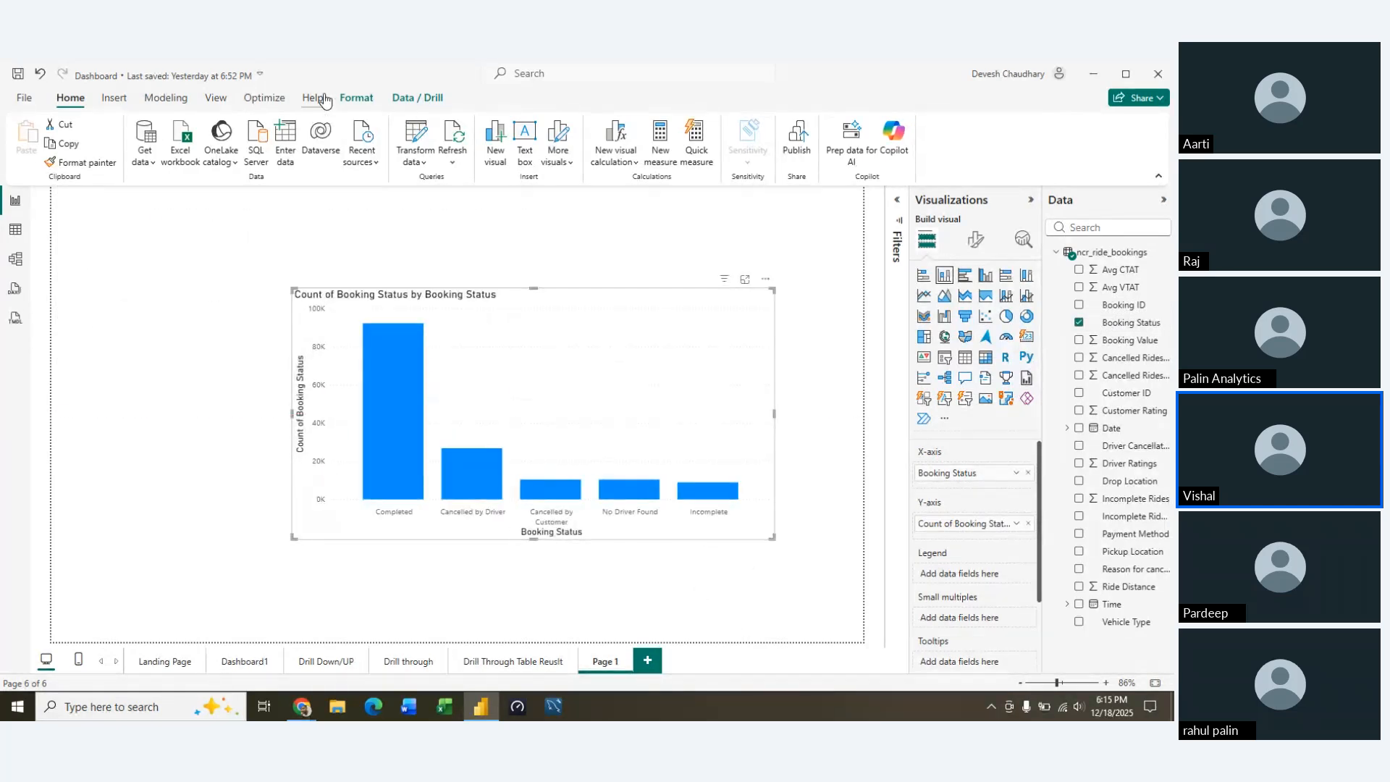
Examine the column chart's send backward, bring forward and align options, along with its data and drill actions
left_click(360, 99)
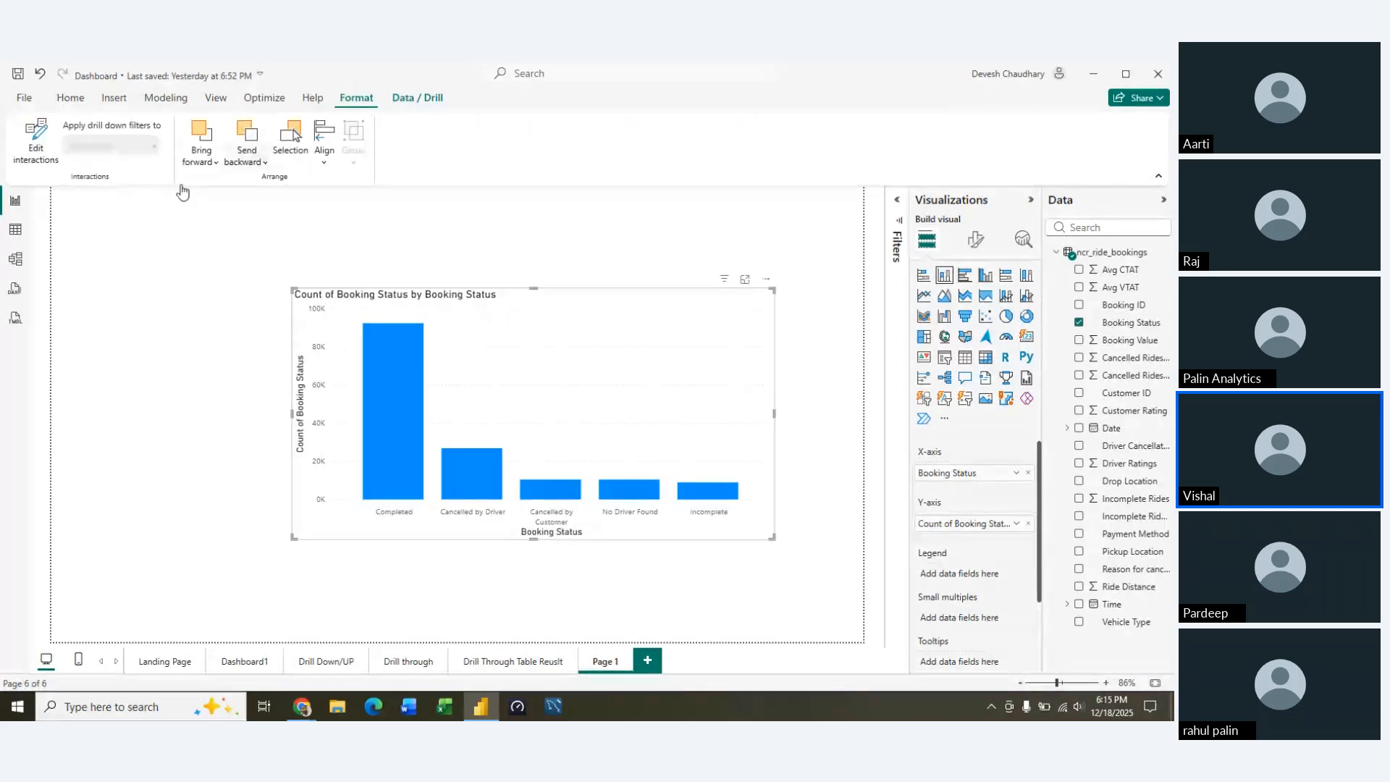
left_click(256, 164)
left_click(255, 164)
left_click(205, 164)
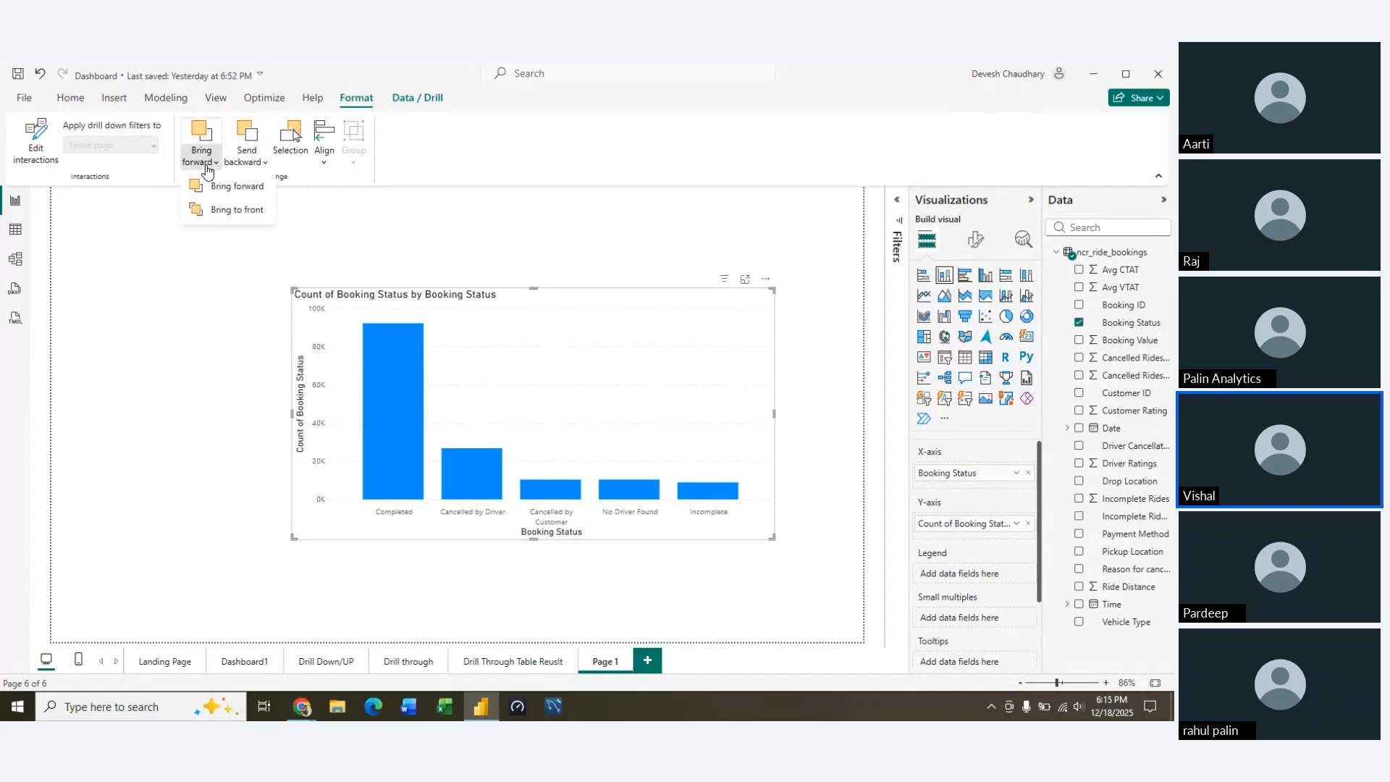
left_click(205, 164)
left_click(319, 165)
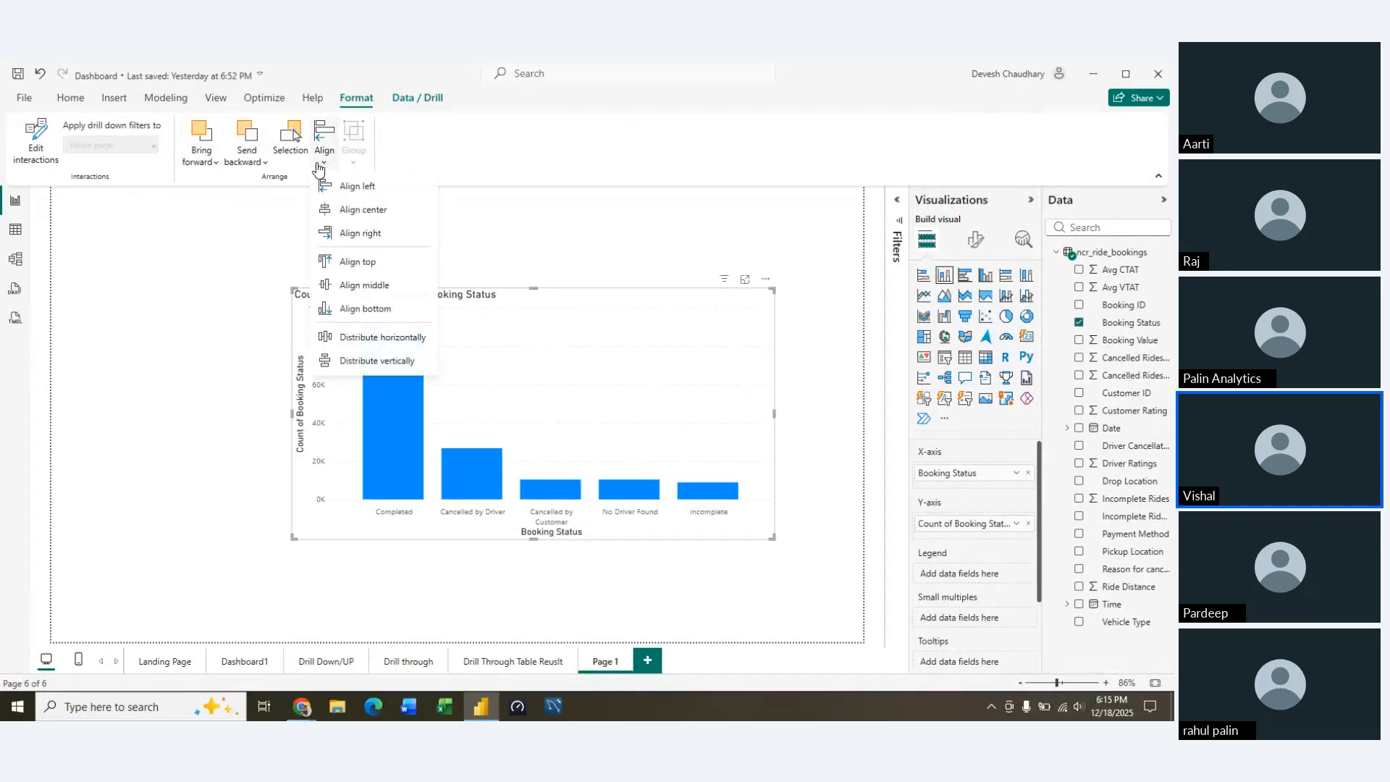
left_click(319, 166)
left_click(417, 98)
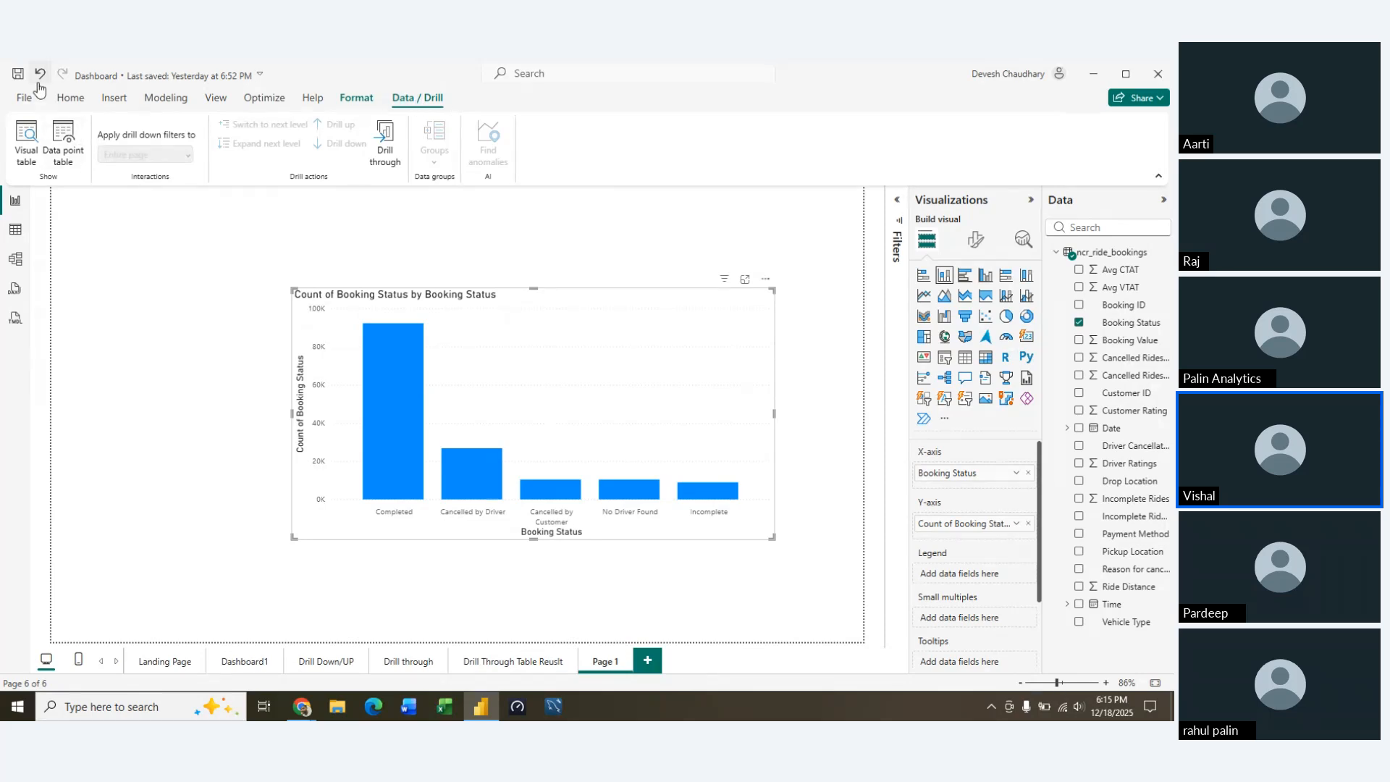
Look through the insert, modeling, page view and optimization commands available for the report
left_click(70, 99)
left_click(113, 99)
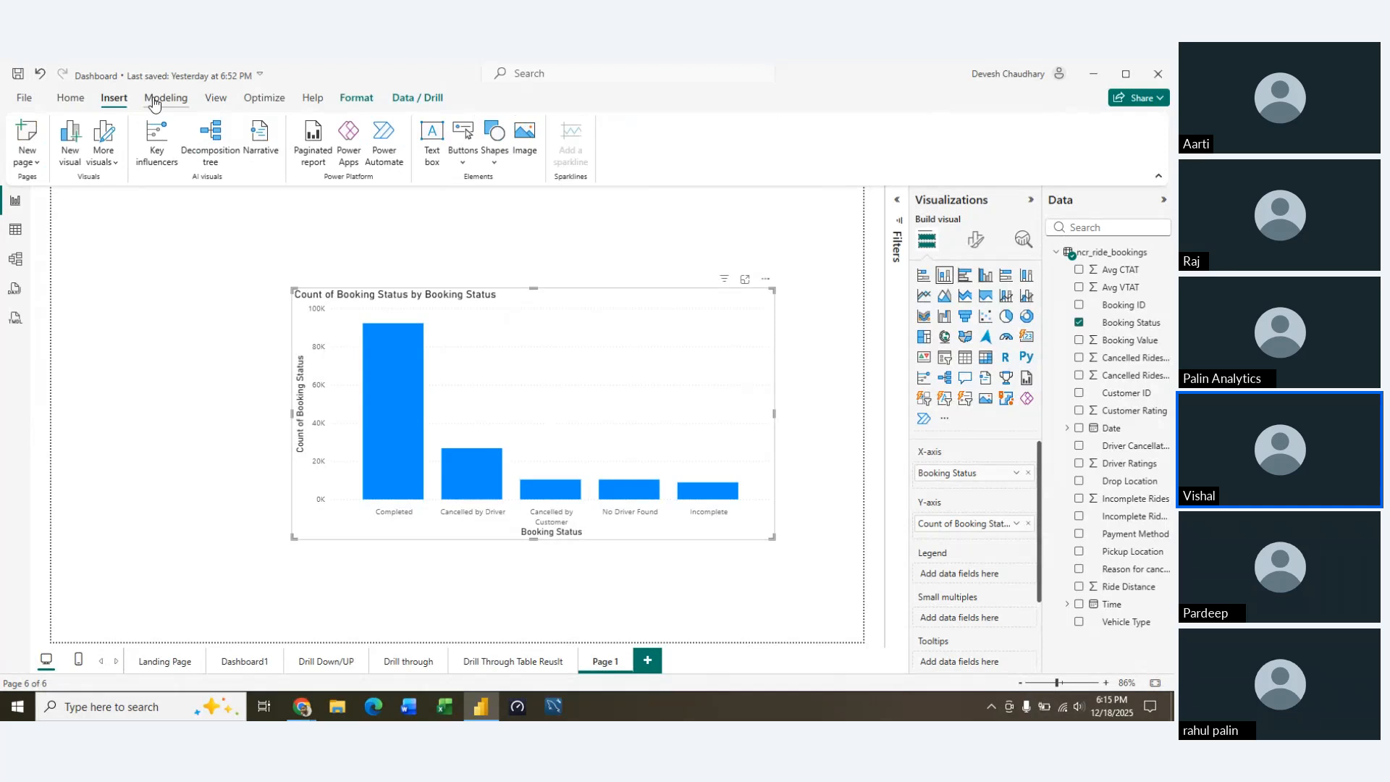
left_click(165, 99)
left_click(216, 98)
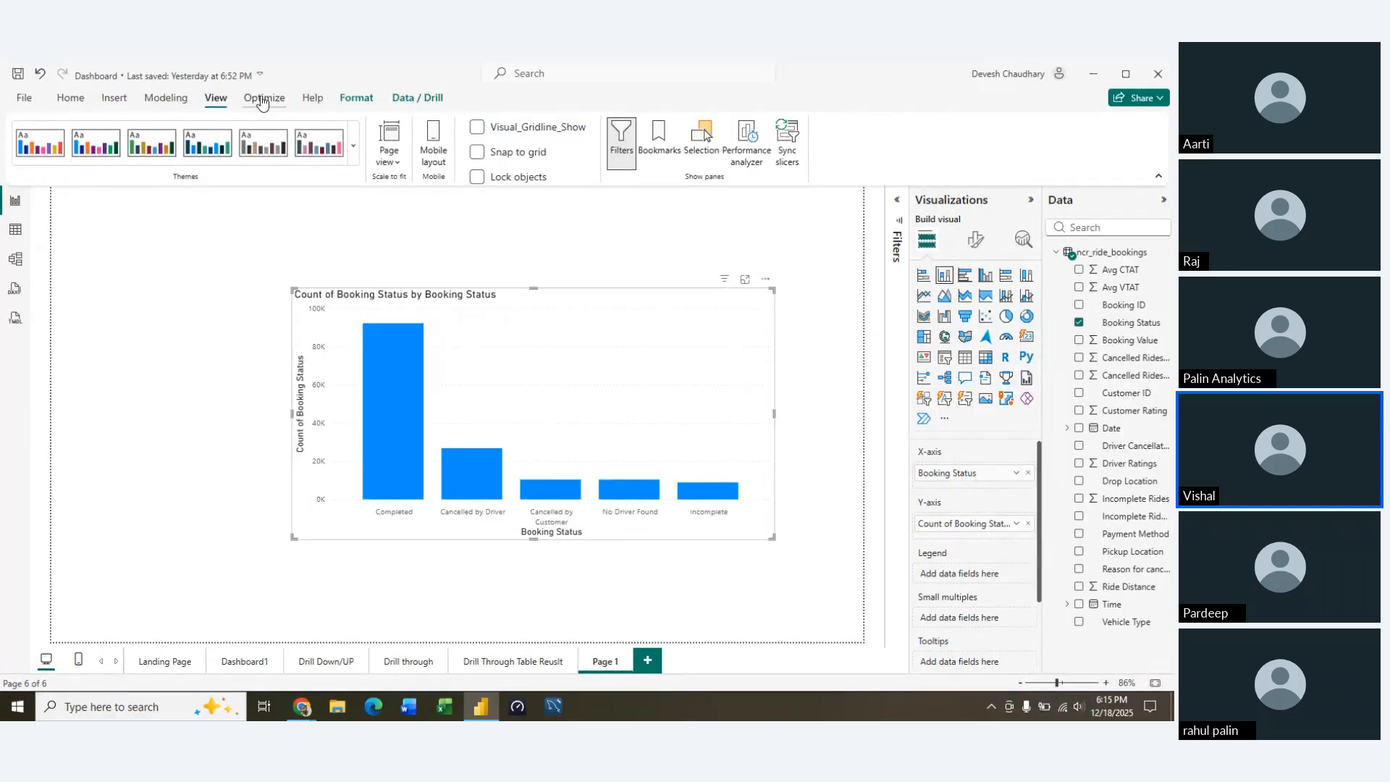
left_click(397, 162)
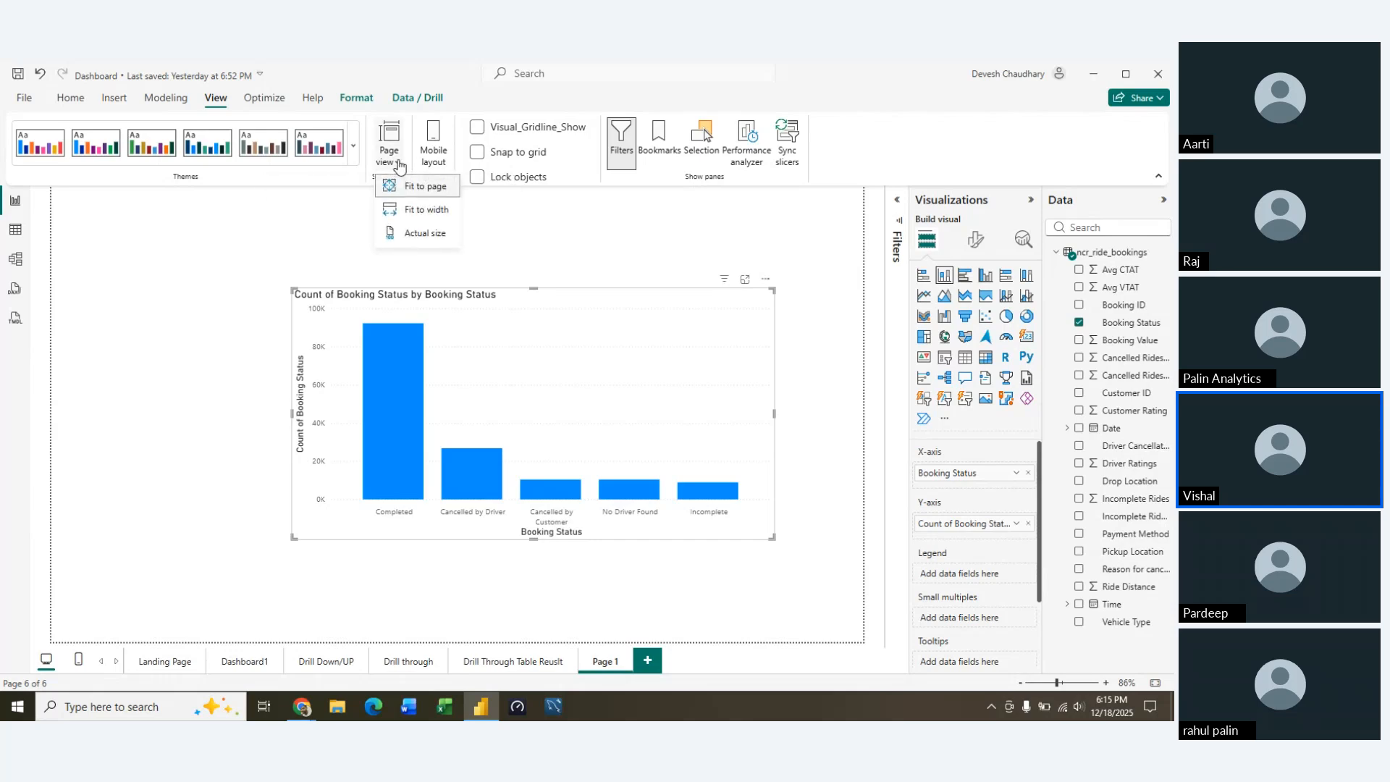
left_click(400, 166)
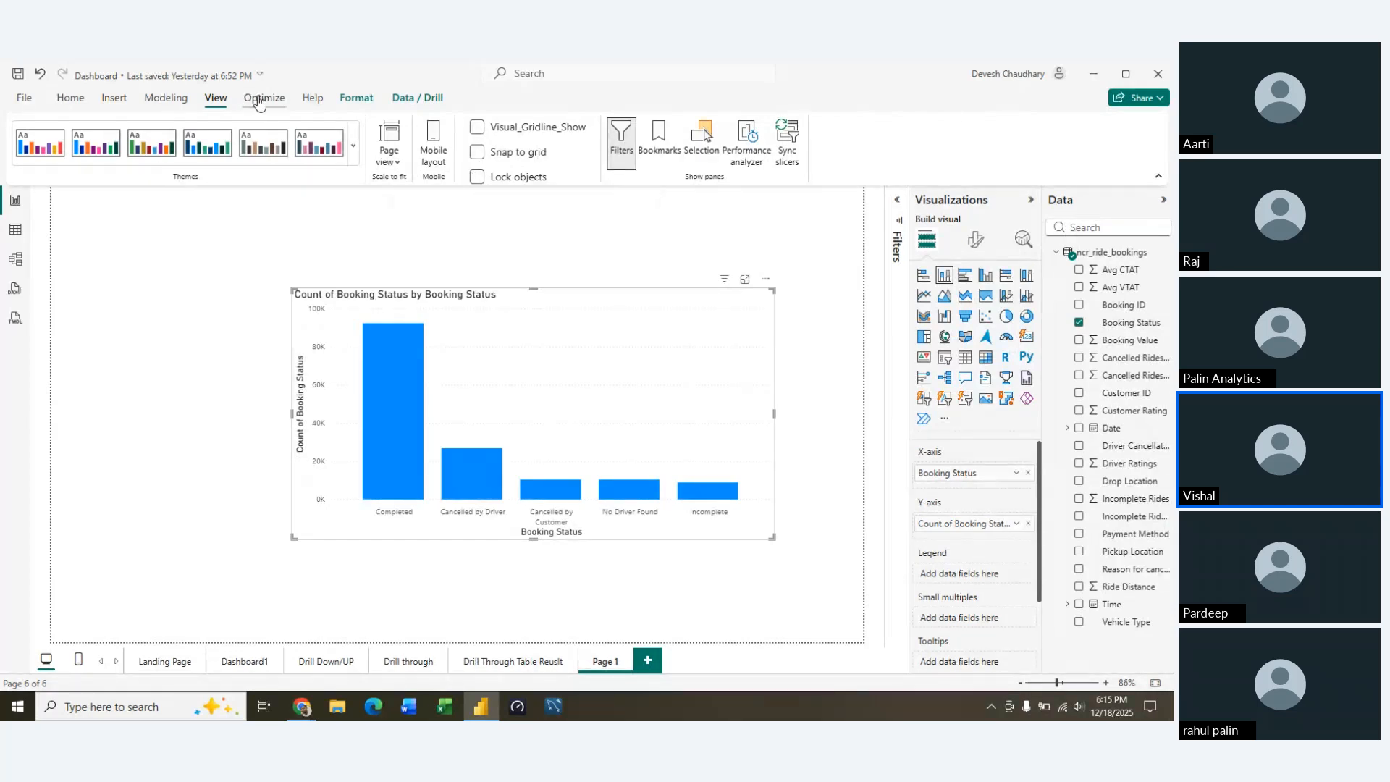
left_click(260, 102)
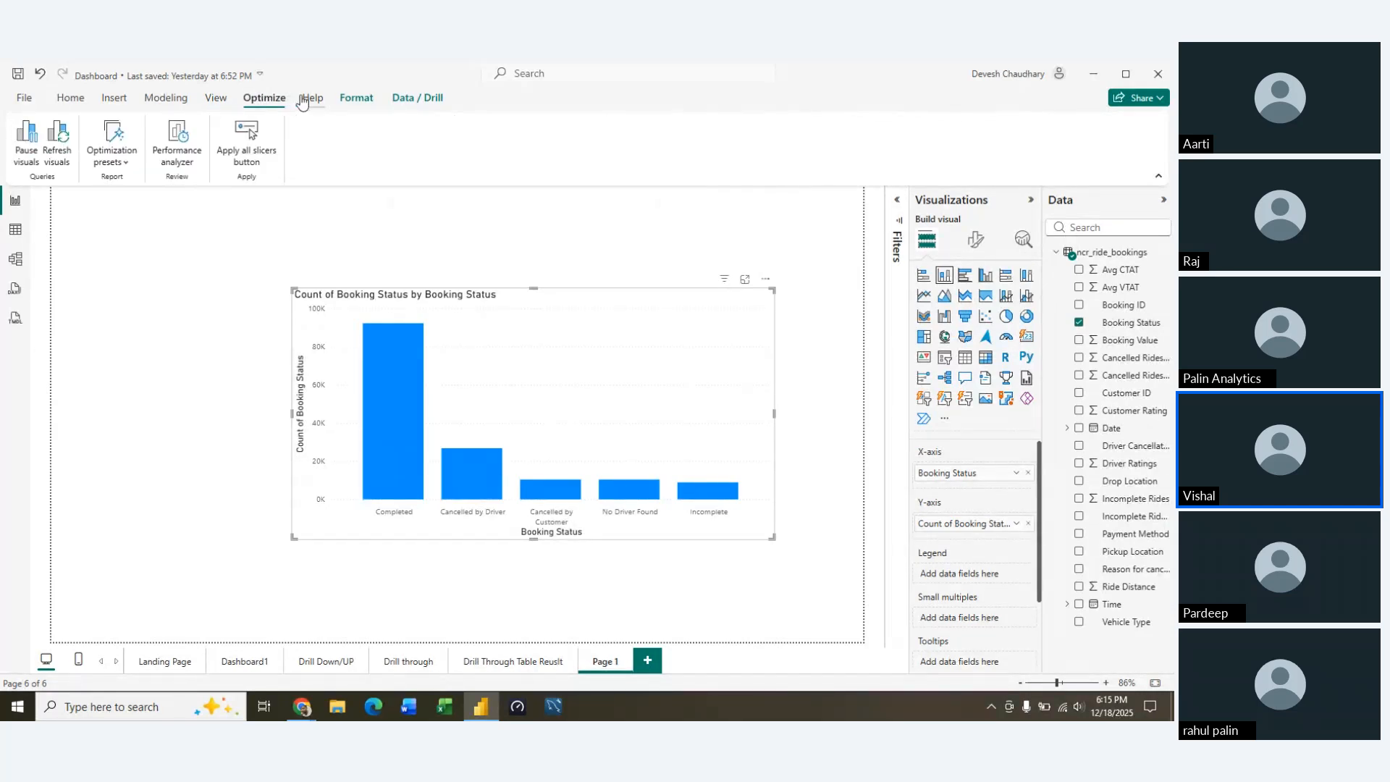
Turn on Edit interactions for the report visuals and reselect the booking status column chart
left_click(362, 100)
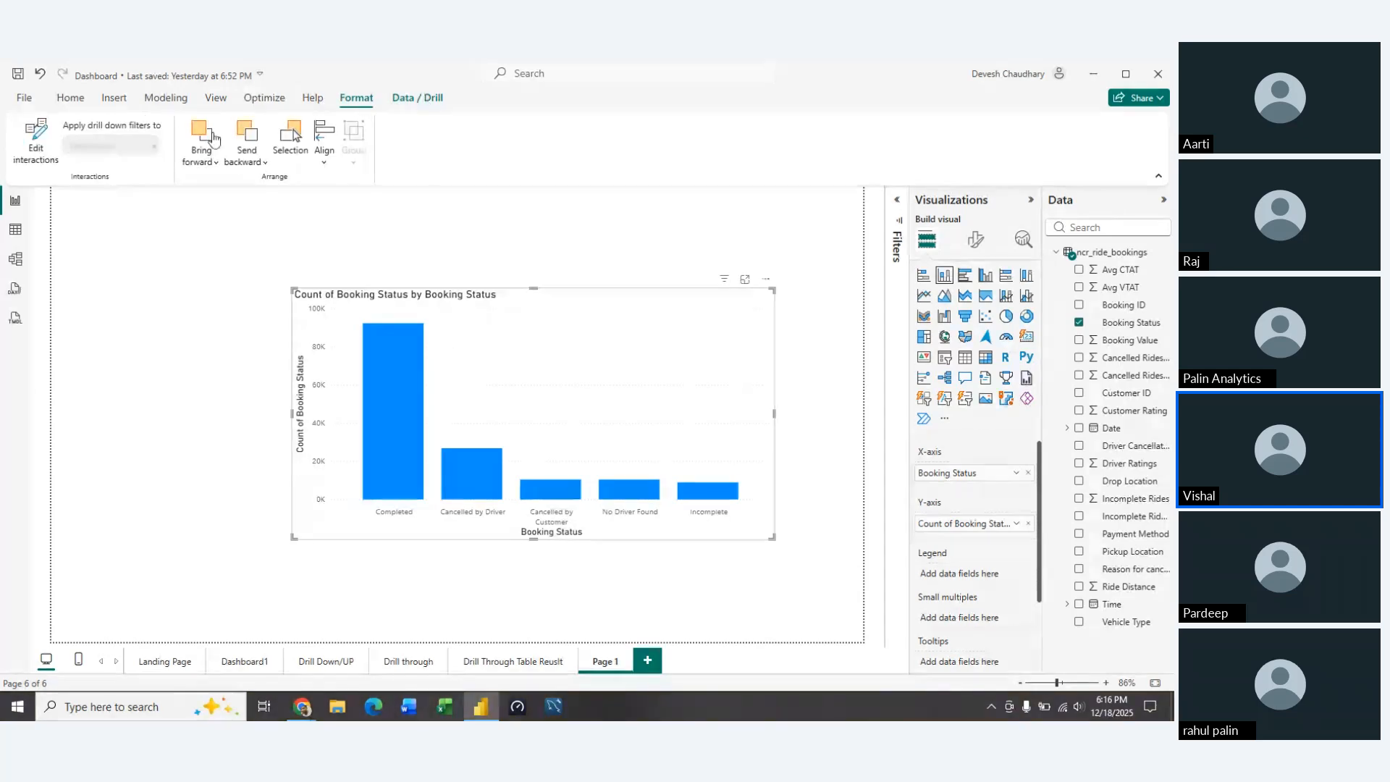
left_click(35, 141)
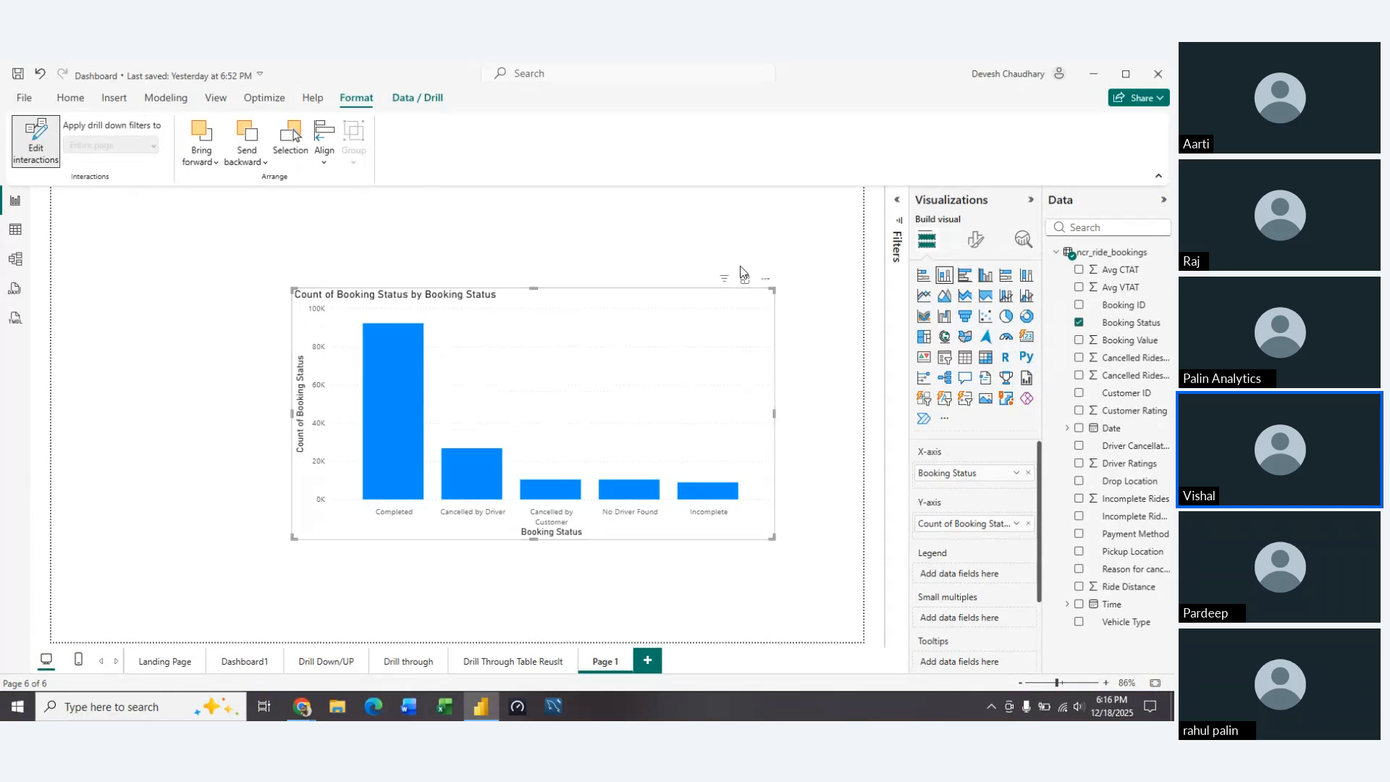
left_click(700, 281)
left_click(714, 301)
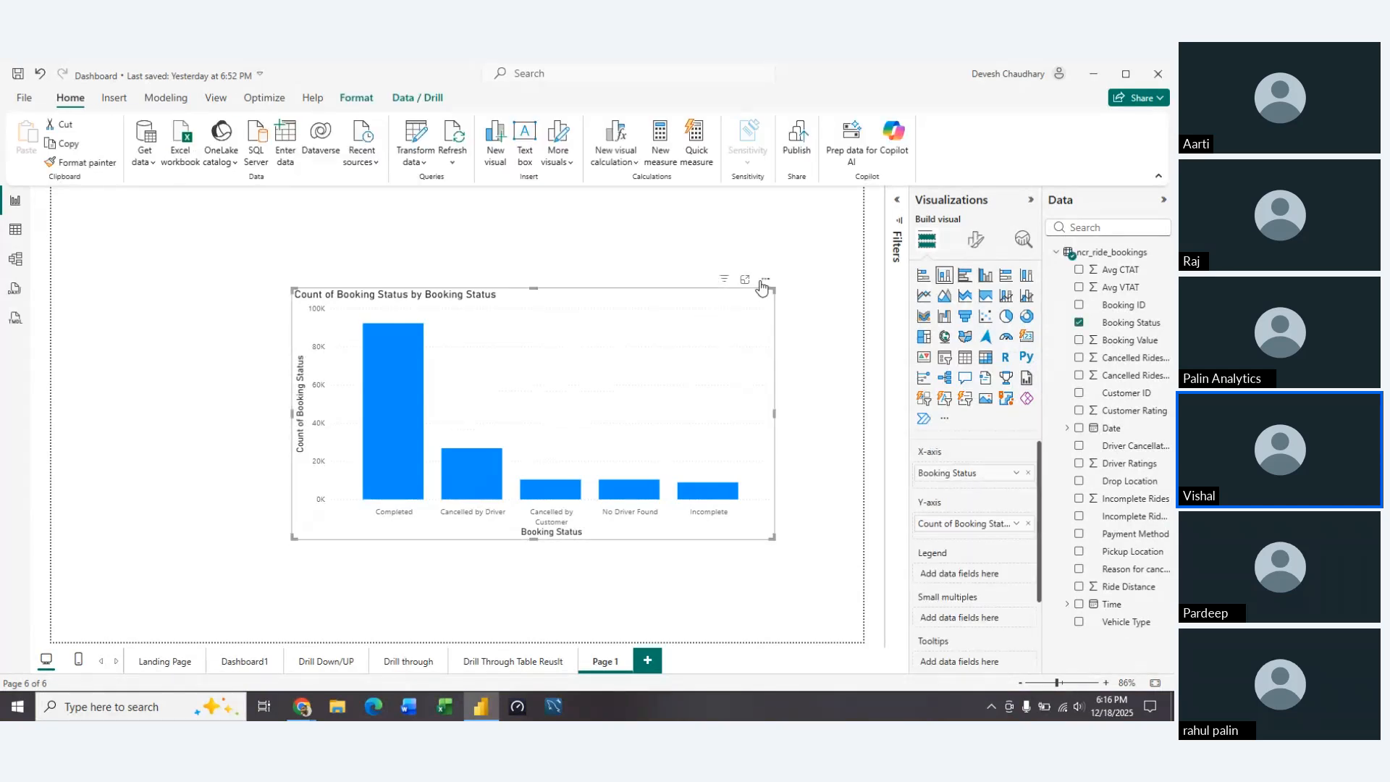
Examine the column chart's sort axis options and review the insert and drill commands once more
left_click(765, 280)
mouse_move(811, 369)
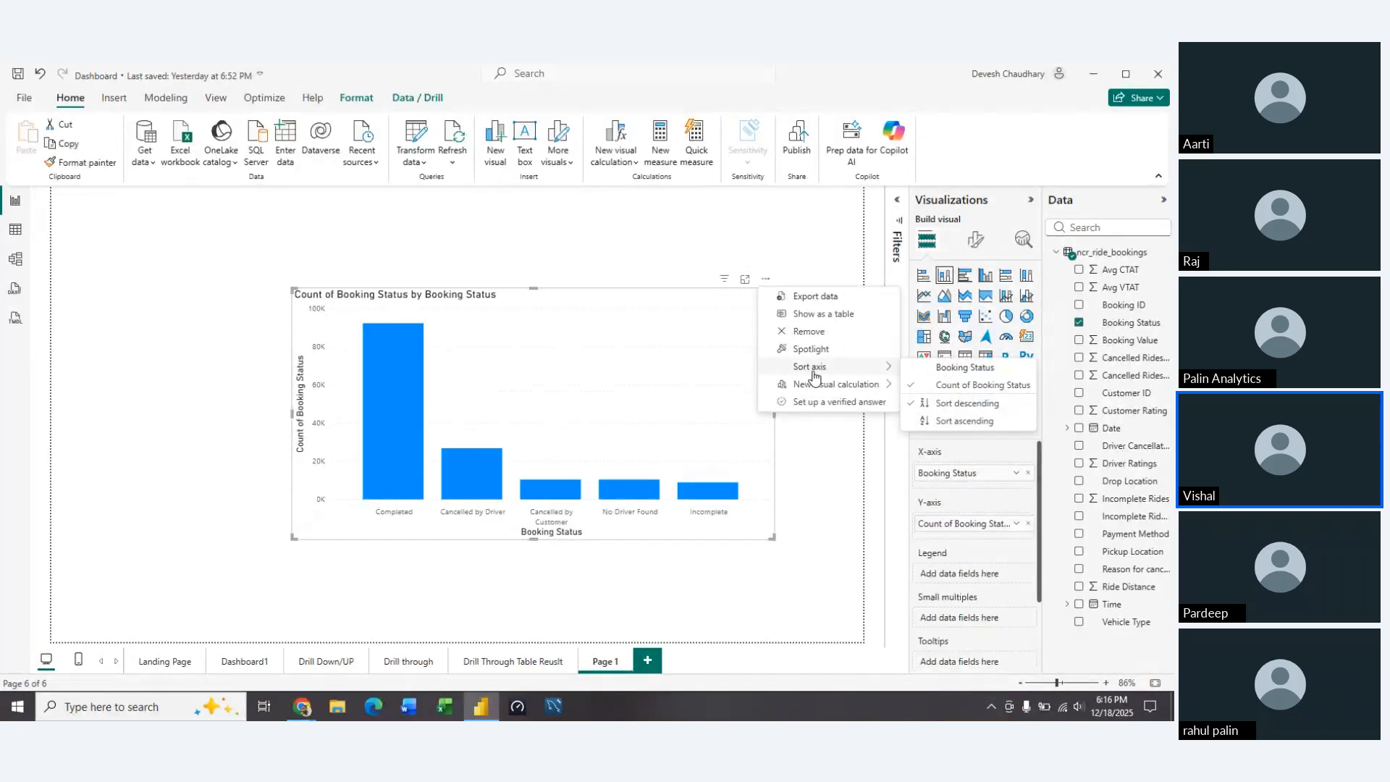
left_click(560, 346)
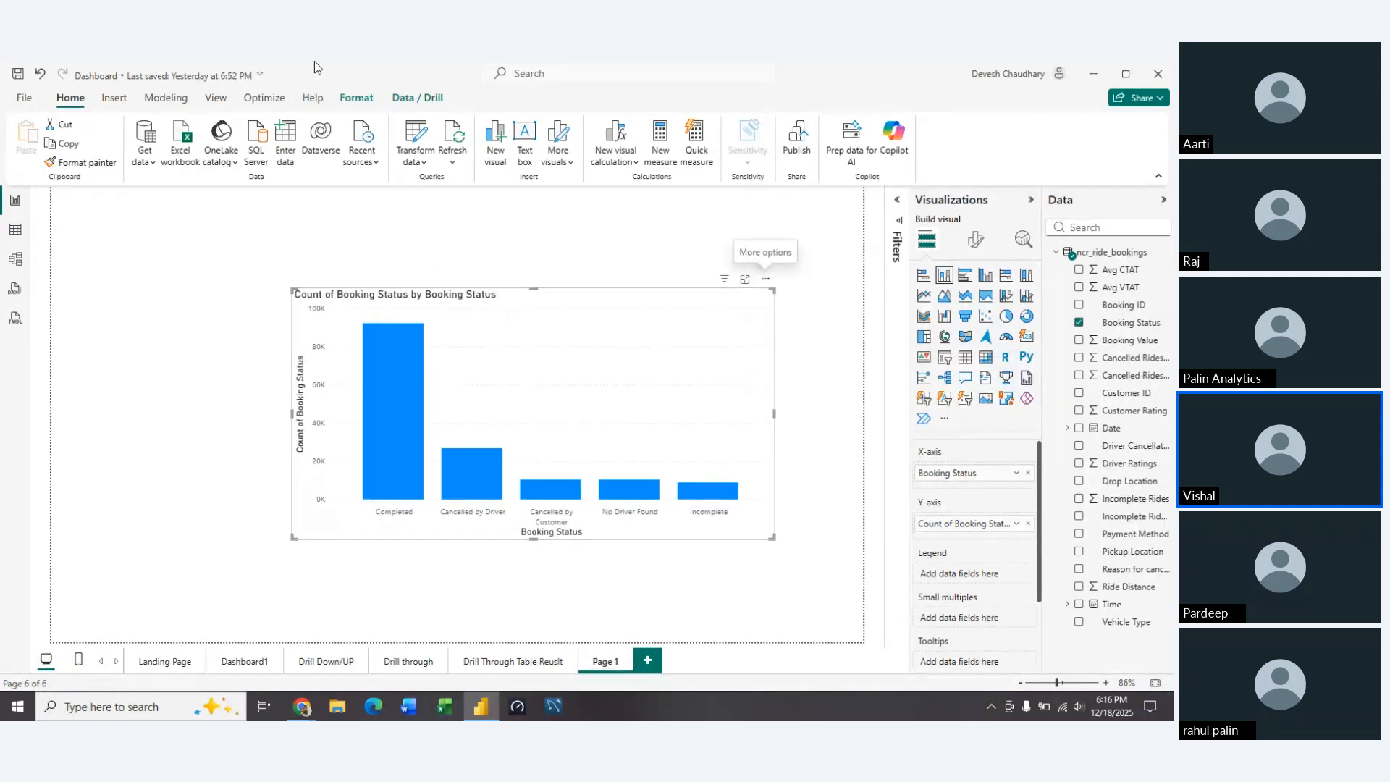
left_click(116, 102)
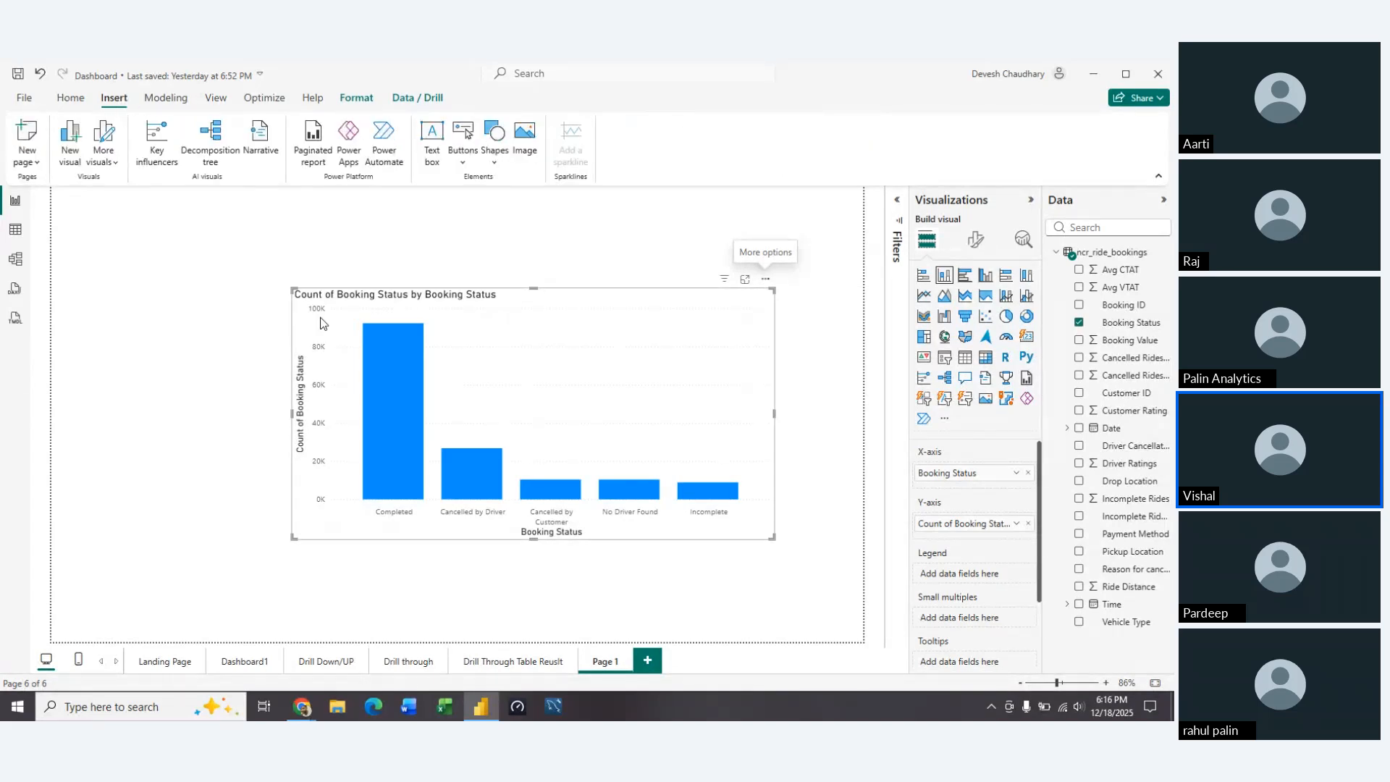
left_click(427, 103)
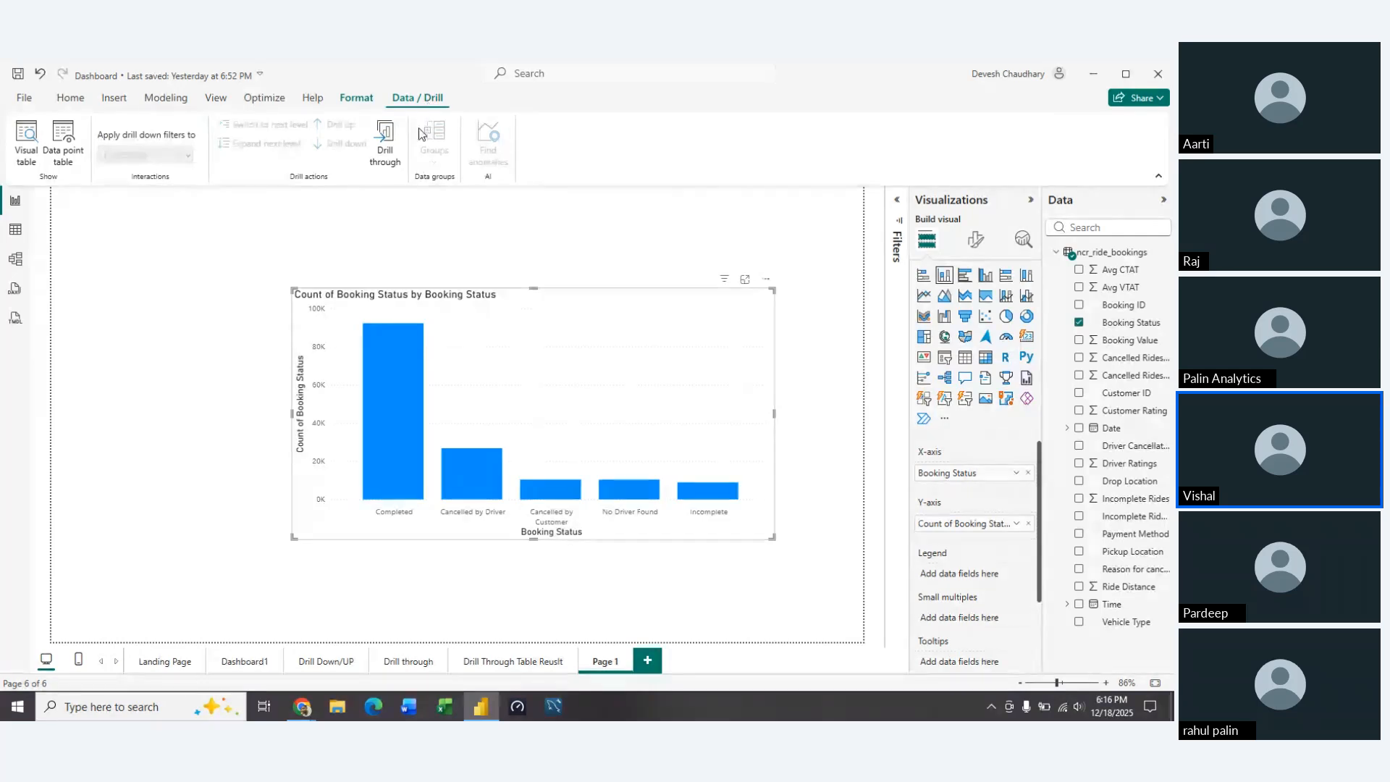
Delete the booking status column chart from the new page and dismiss the save prompt
left_click(611, 346)
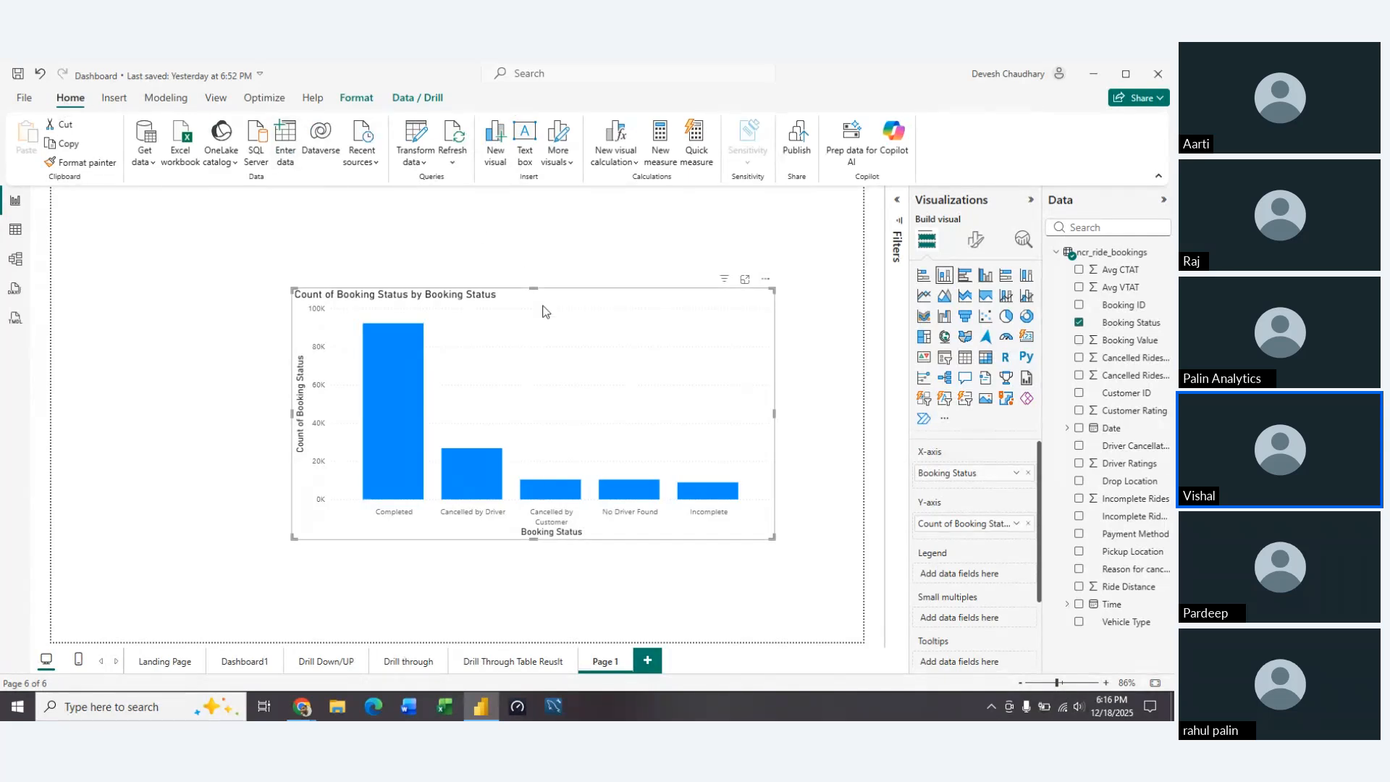
key("Delete")
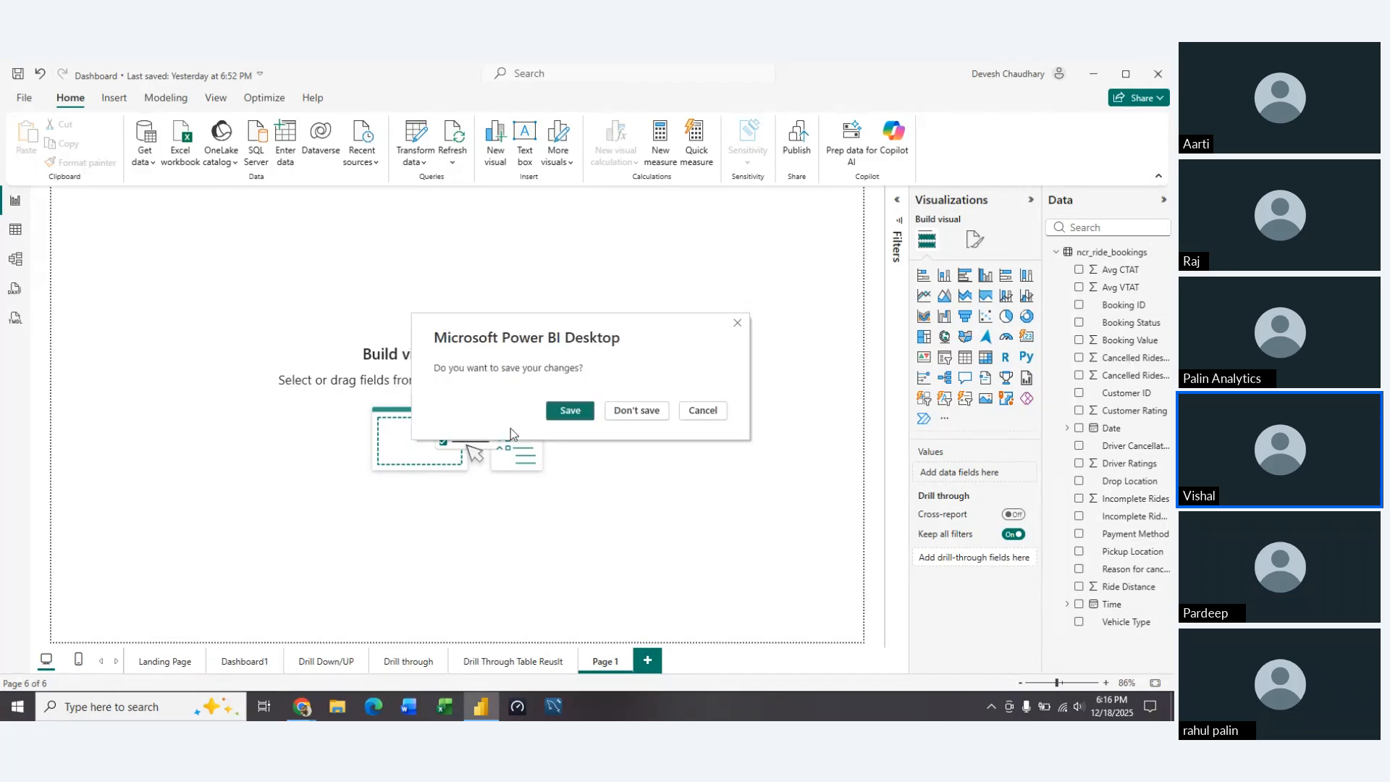
key("alt+Tab")
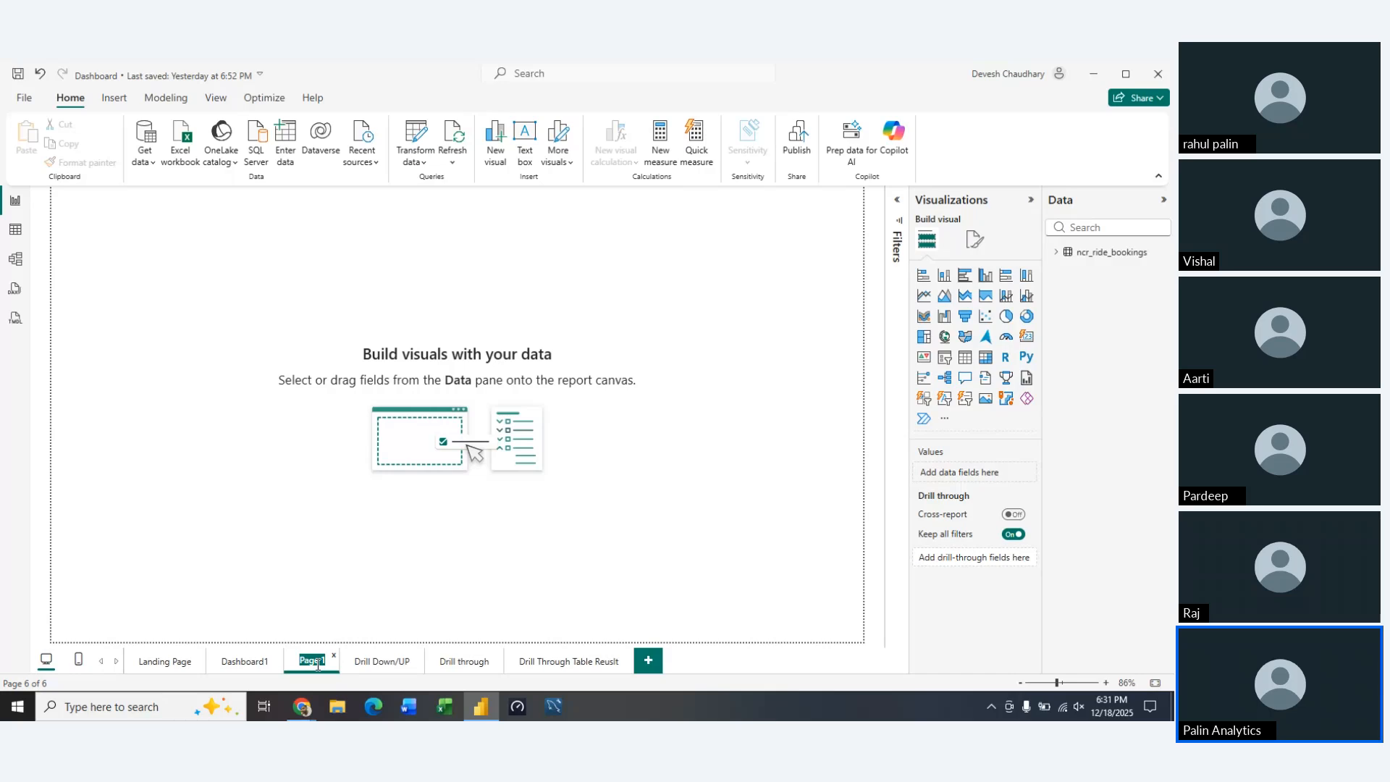
Return to the Dashboard1 page and preview the report page tooltip on the pie chart's Completed slice
left_click(244, 665)
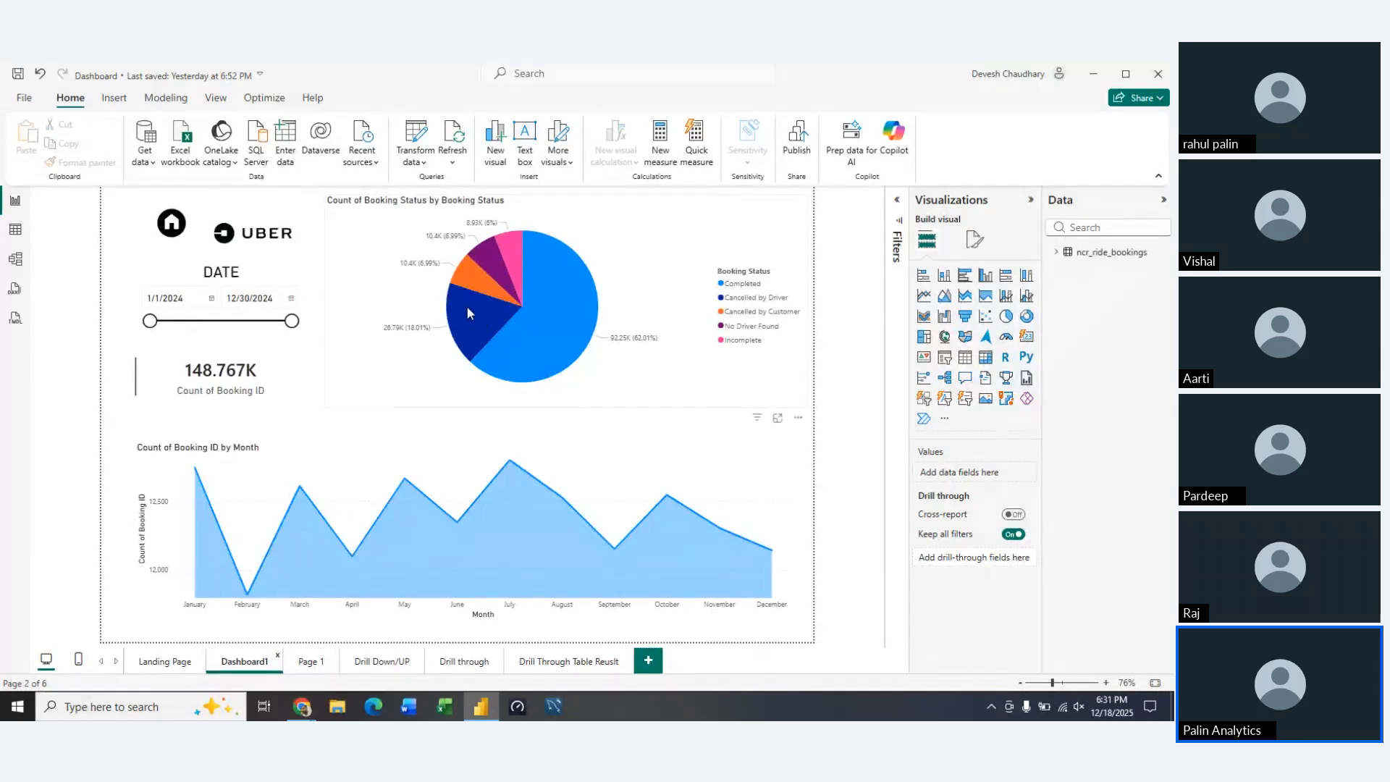
mouse_move(561, 274)
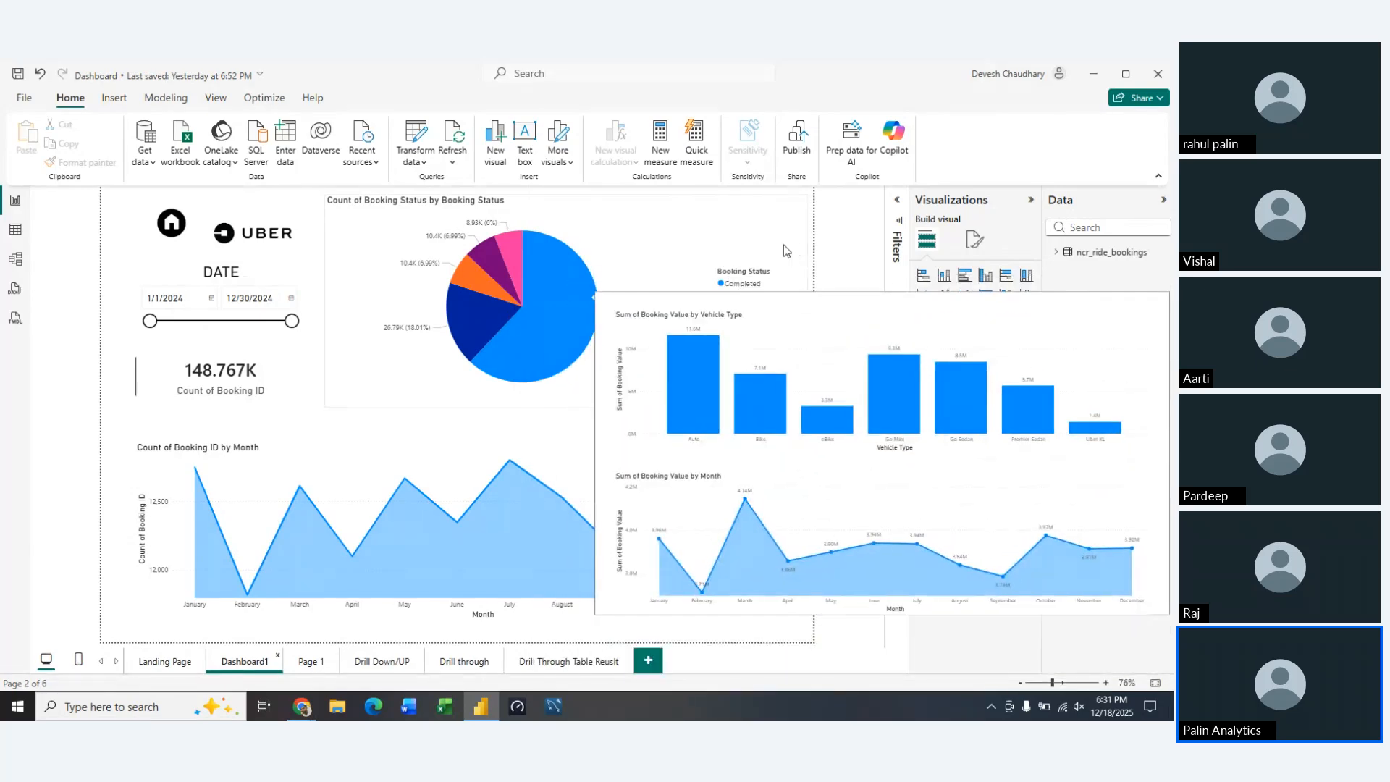
Turn off the Drill Down/UP page tooltip for the booking status pie chart and show its data fields again
left_click(790, 245)
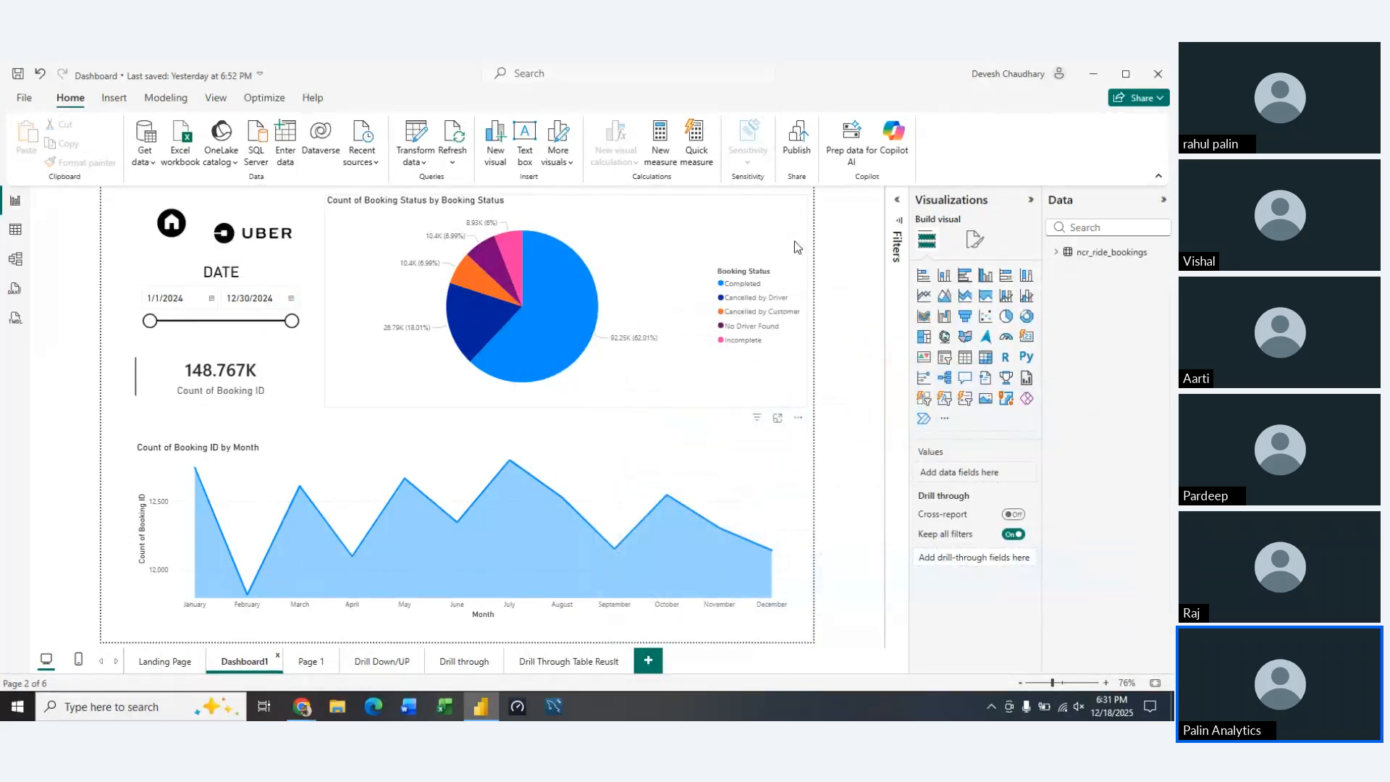
left_click(974, 240)
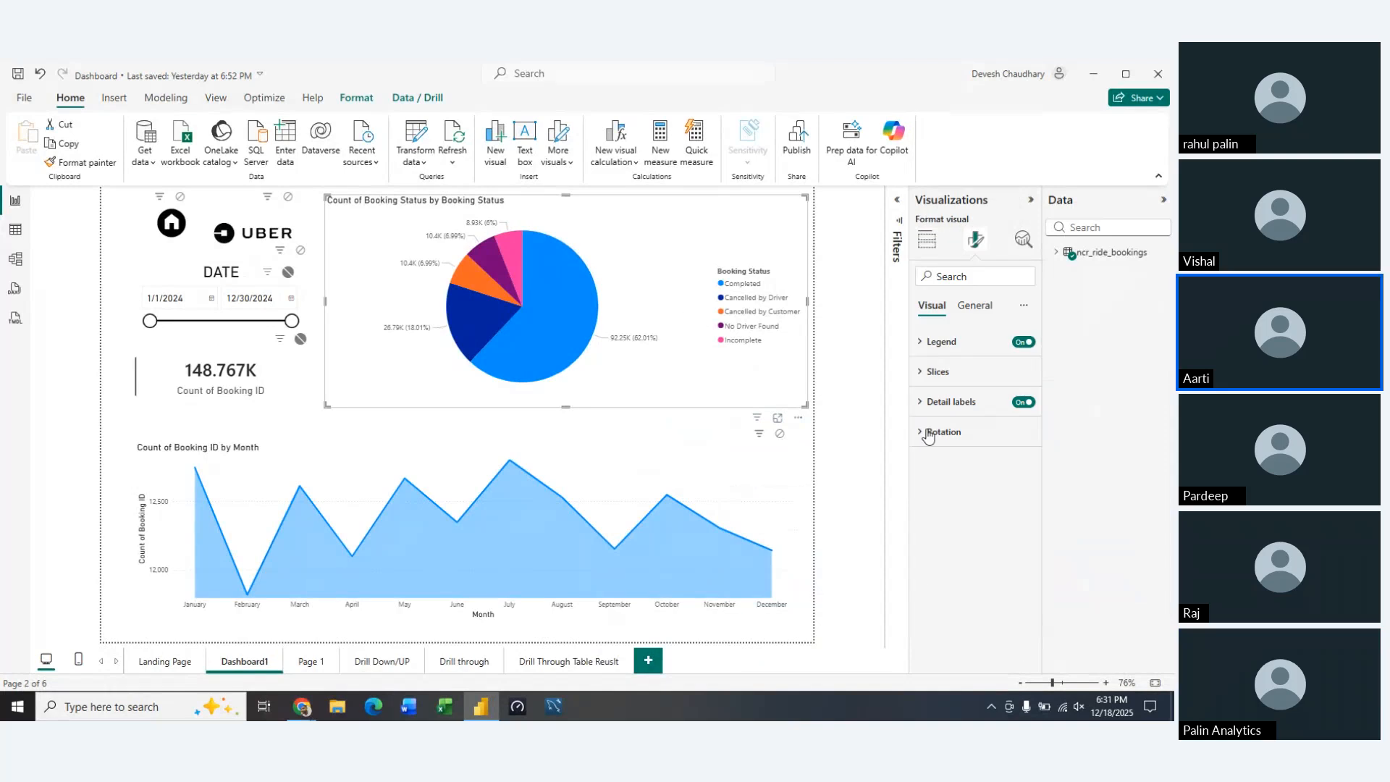
left_click(974, 307)
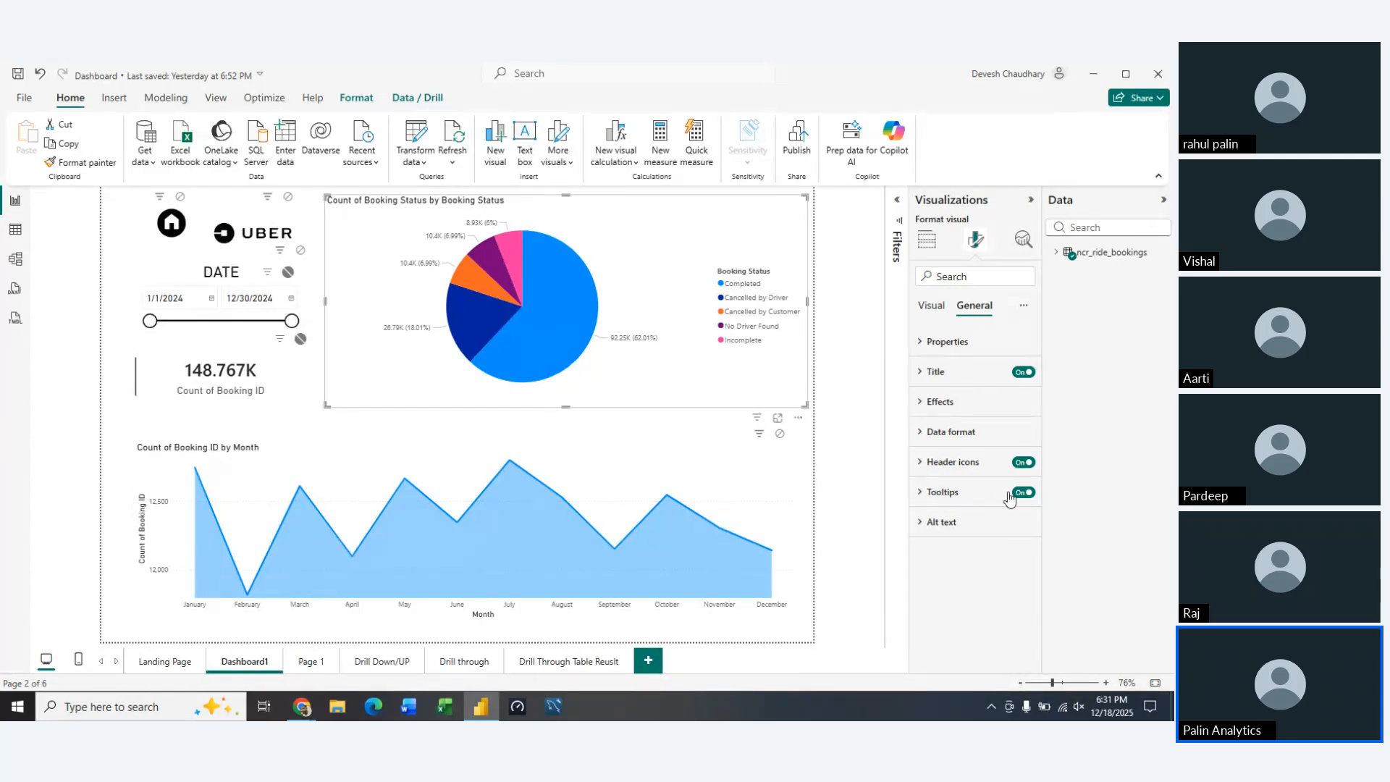
left_click(927, 240)
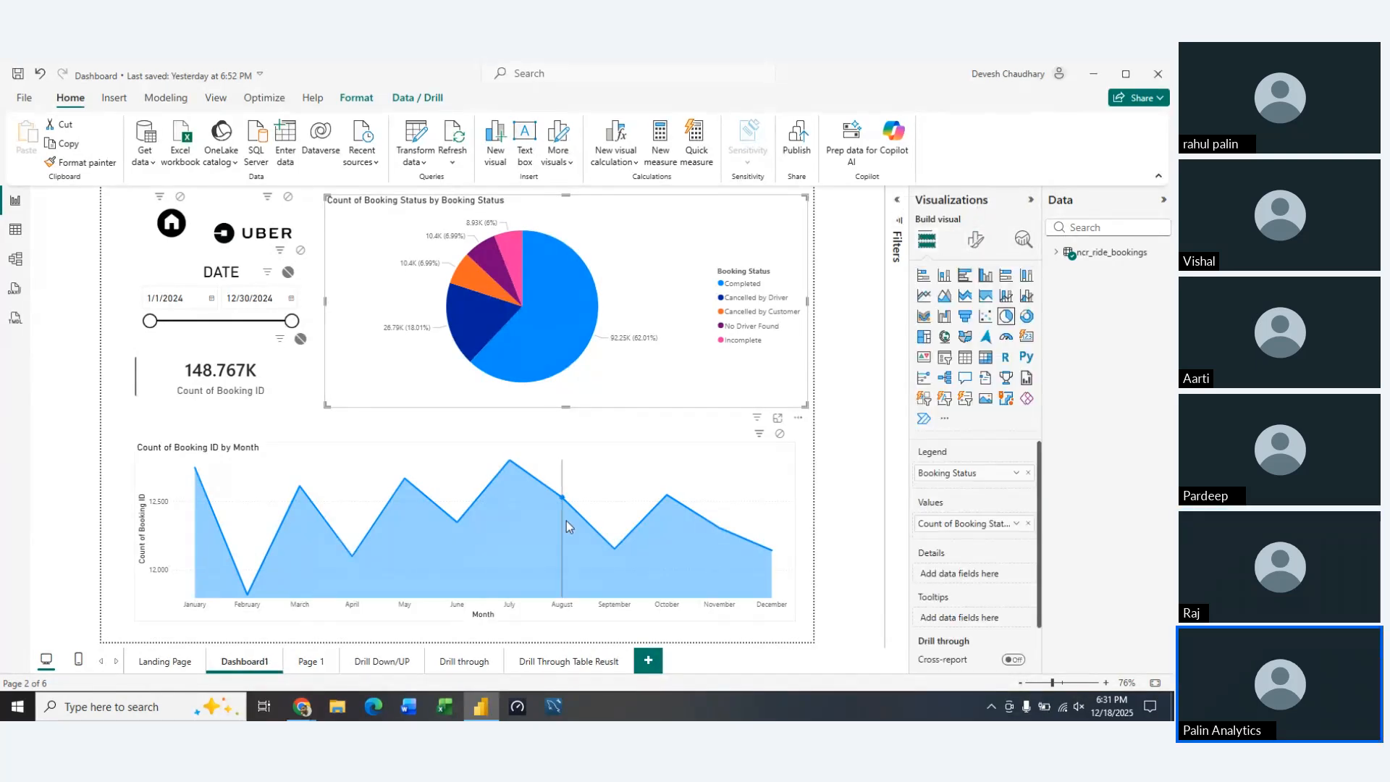
Examine the monthly values of the Count of Booking ID area chart on Dashboard1 and show its data fields
mouse_move(503, 539)
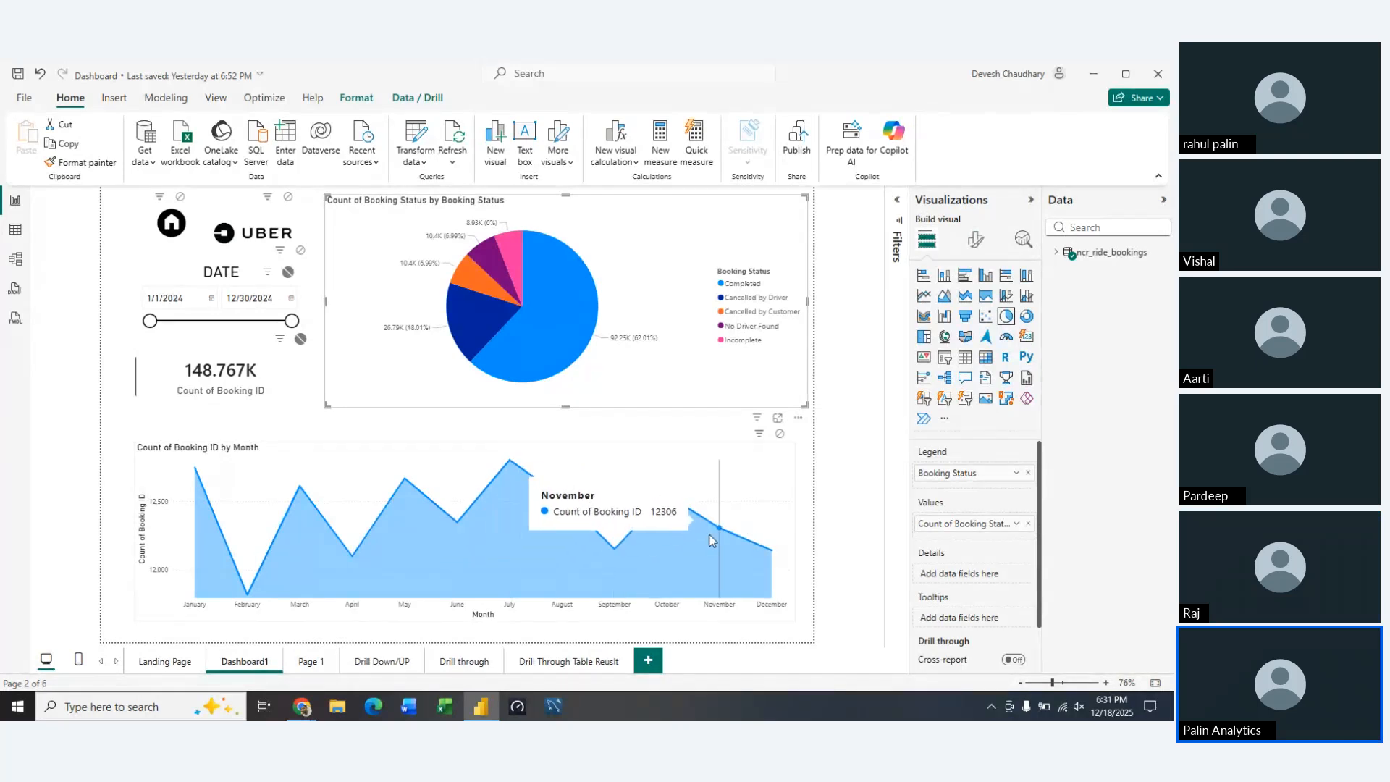
left_click(366, 434)
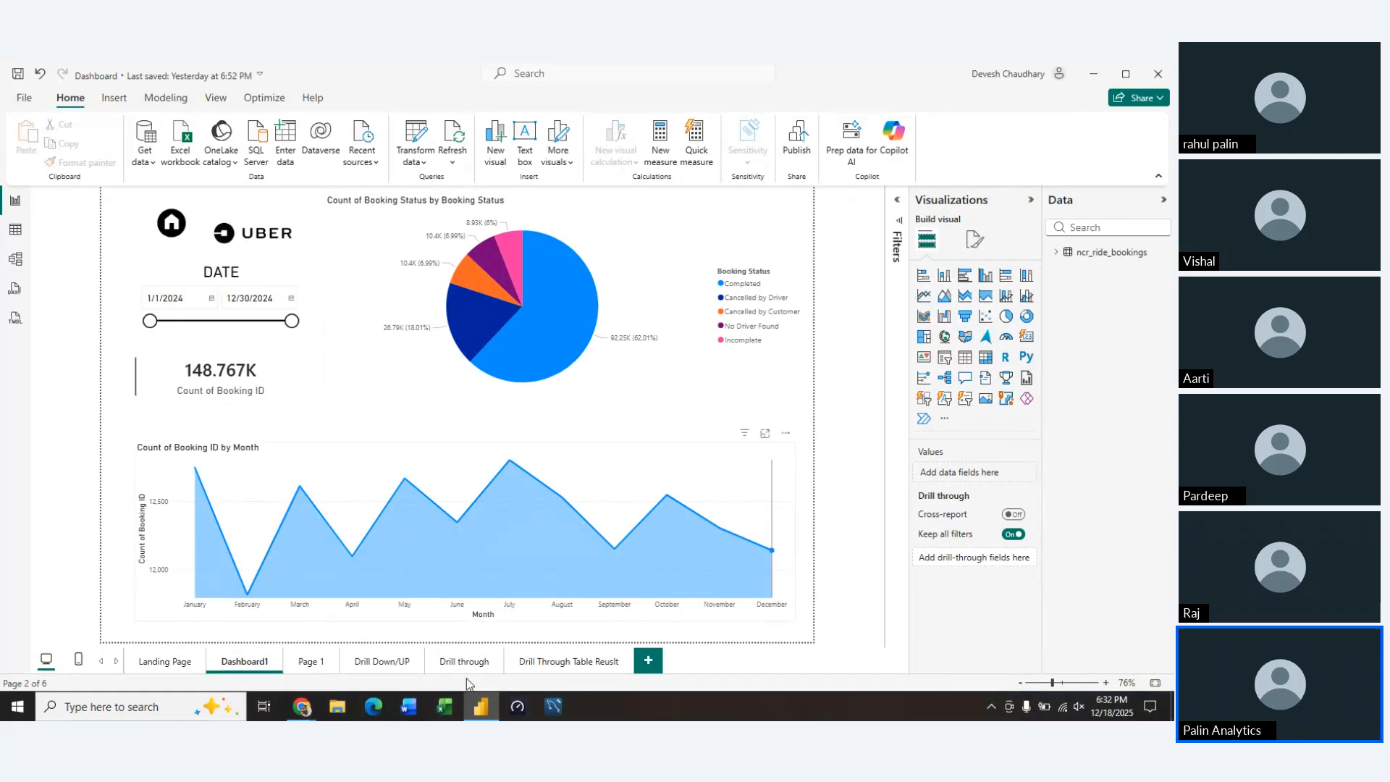
left_click(406, 616)
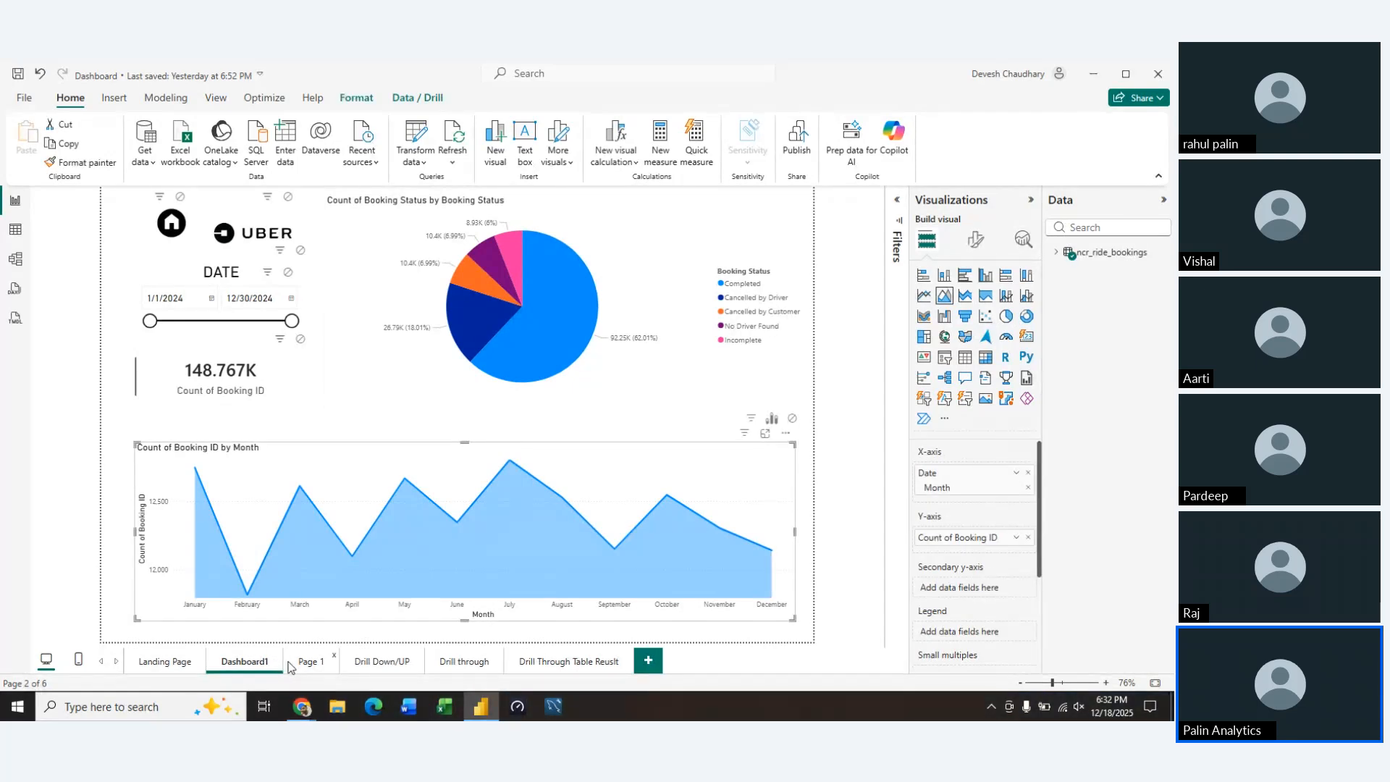
Insert a line chart on Page 1, enlarge it and move it to the middle of the page
left_click(310, 661)
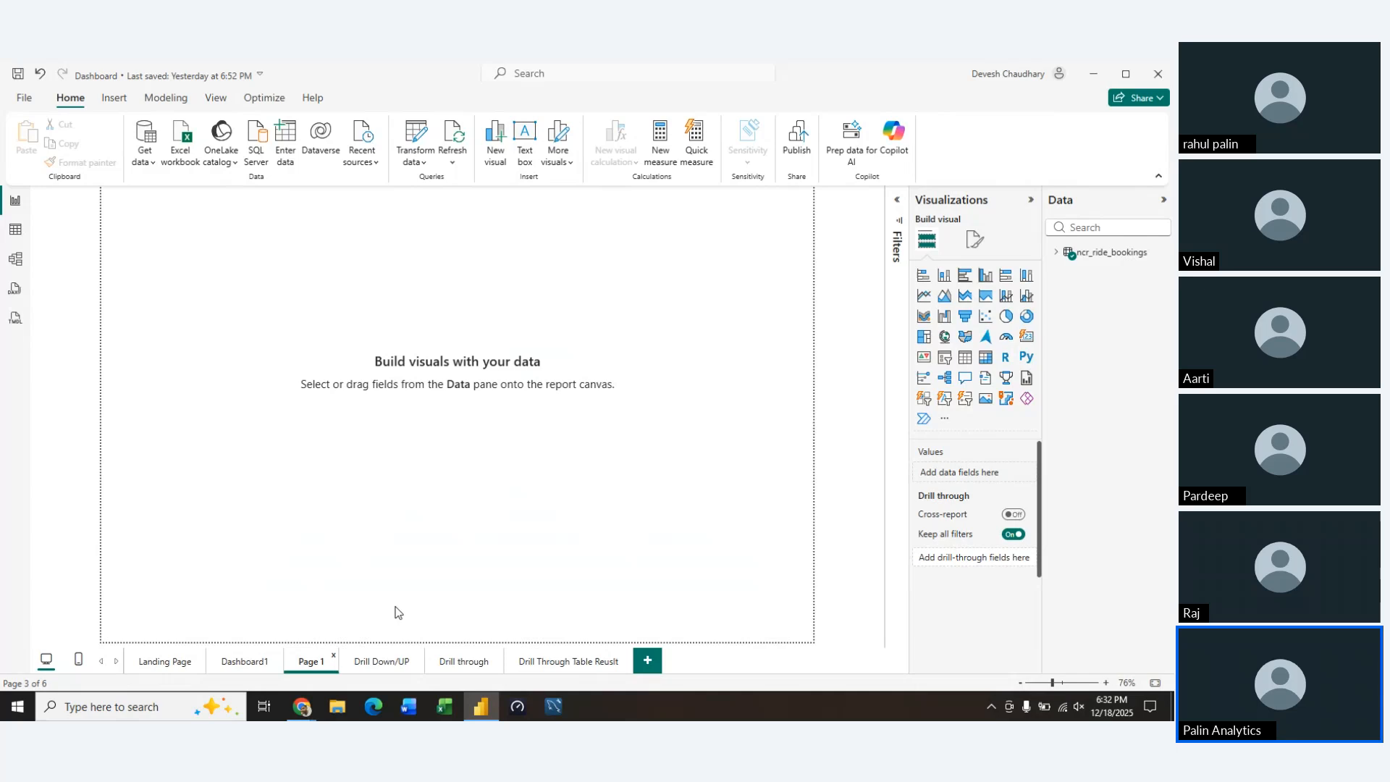
left_click(926, 296)
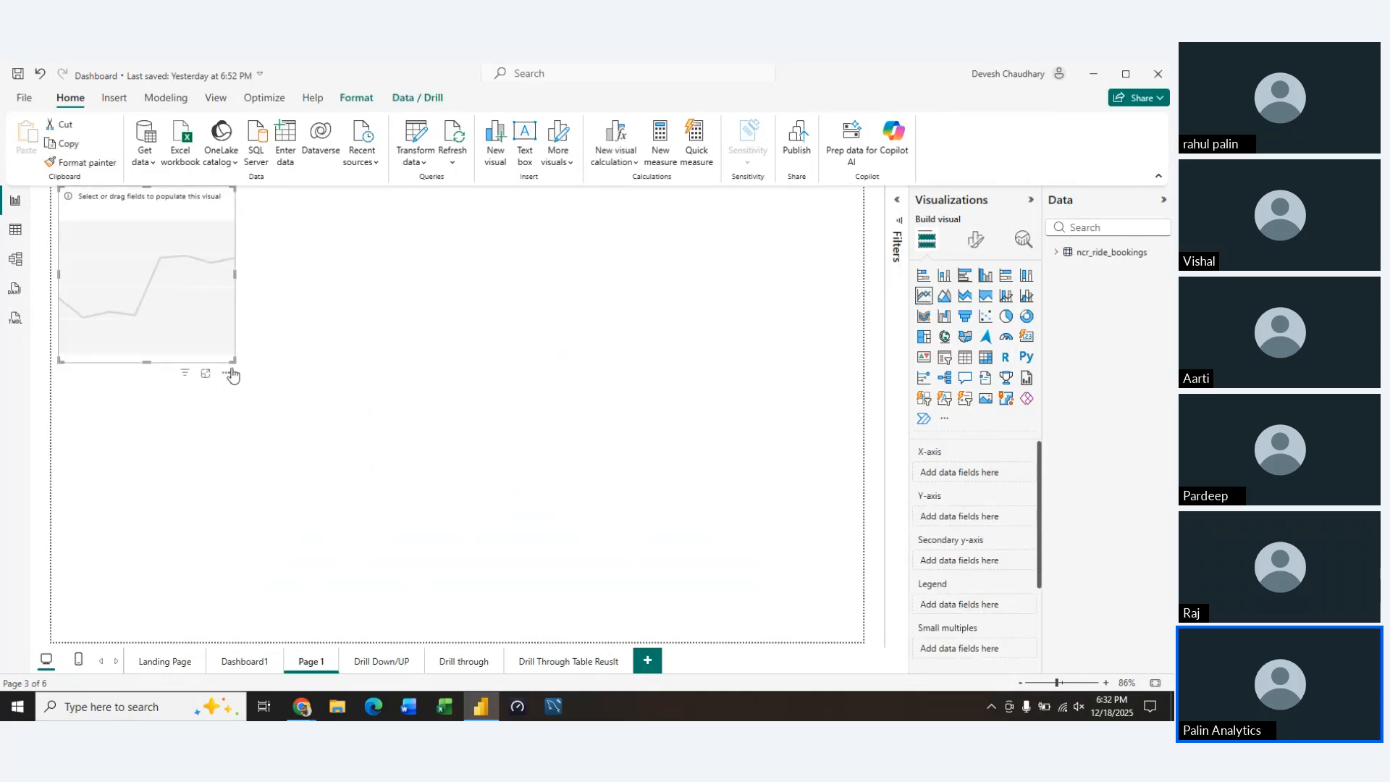
left_click_drag(233, 360, 592, 462)
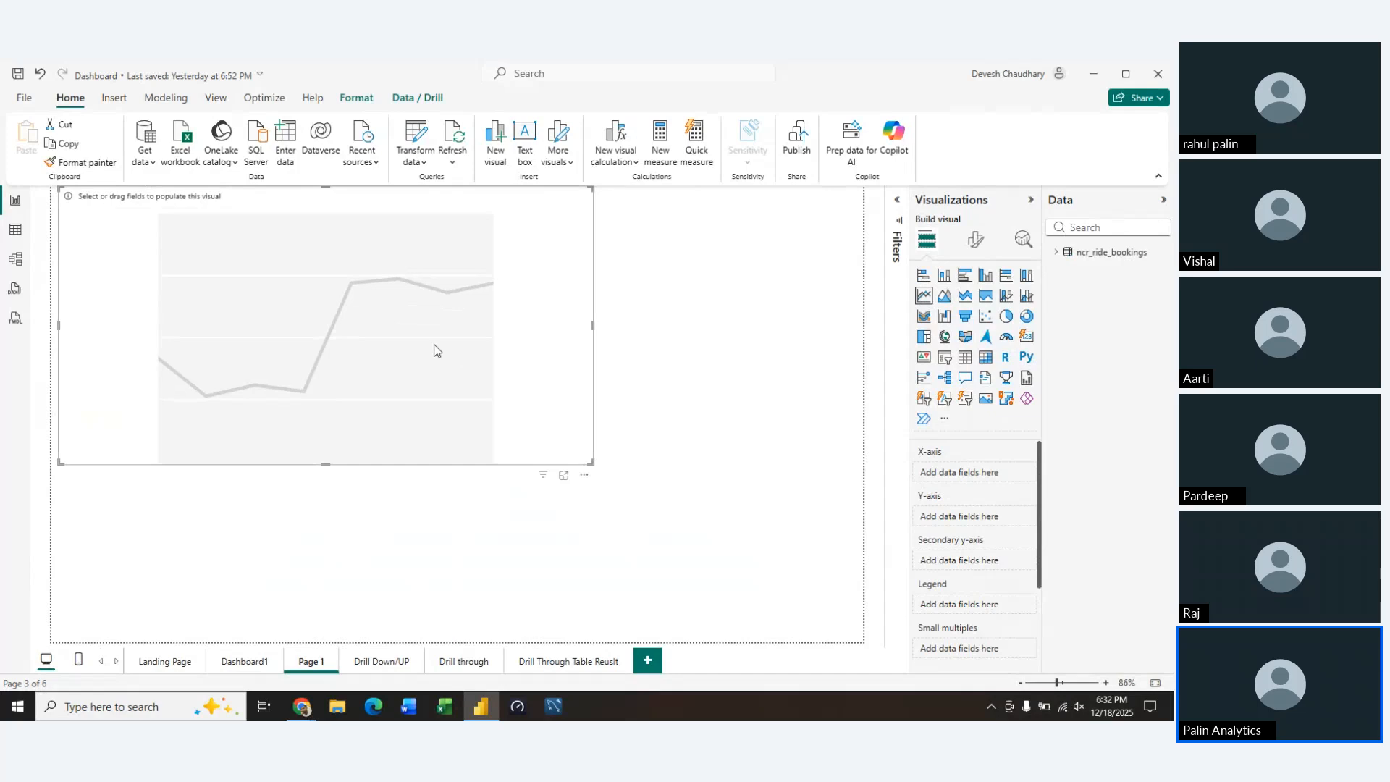
left_click_drag(434, 349, 580, 414)
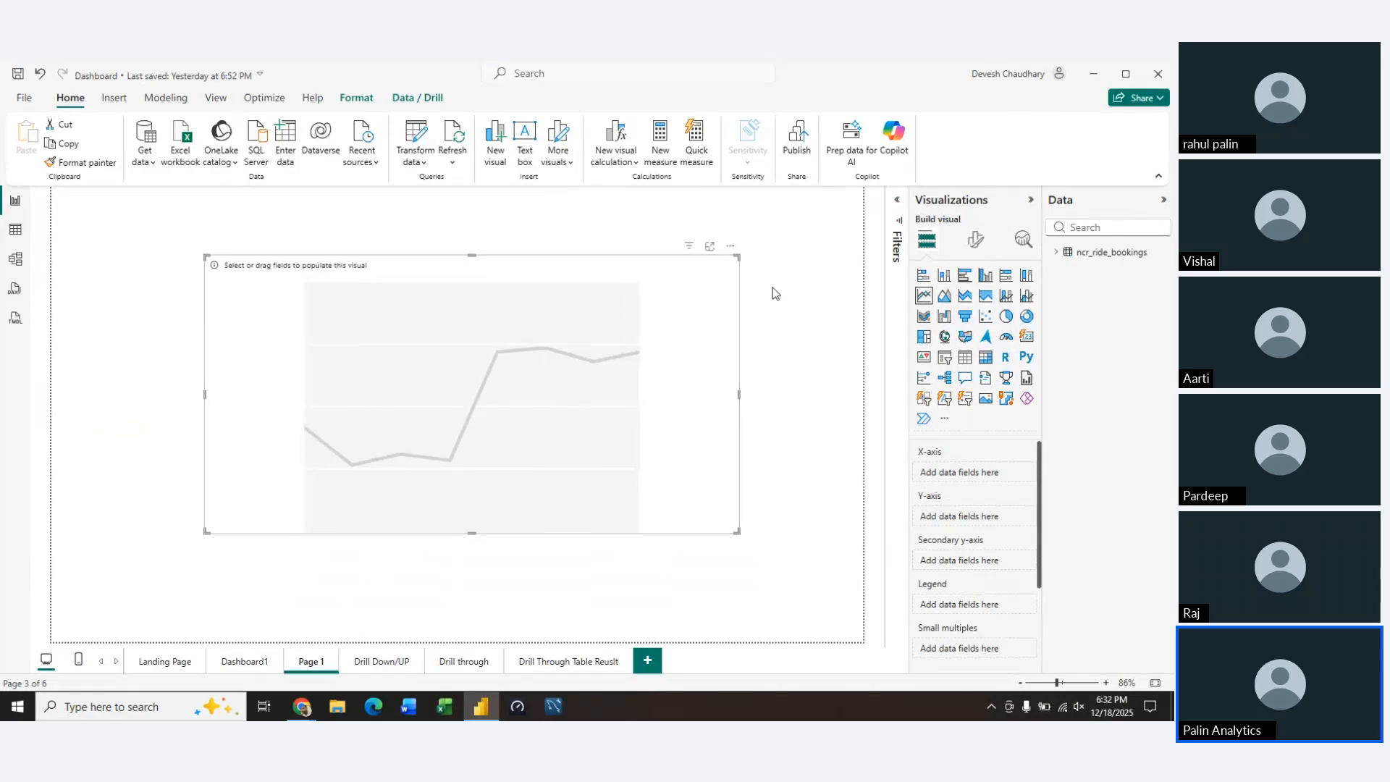
Put Booking Value on the line chart's y-axis, and try Time on its x-axis before removing that field
left_click(1058, 254)
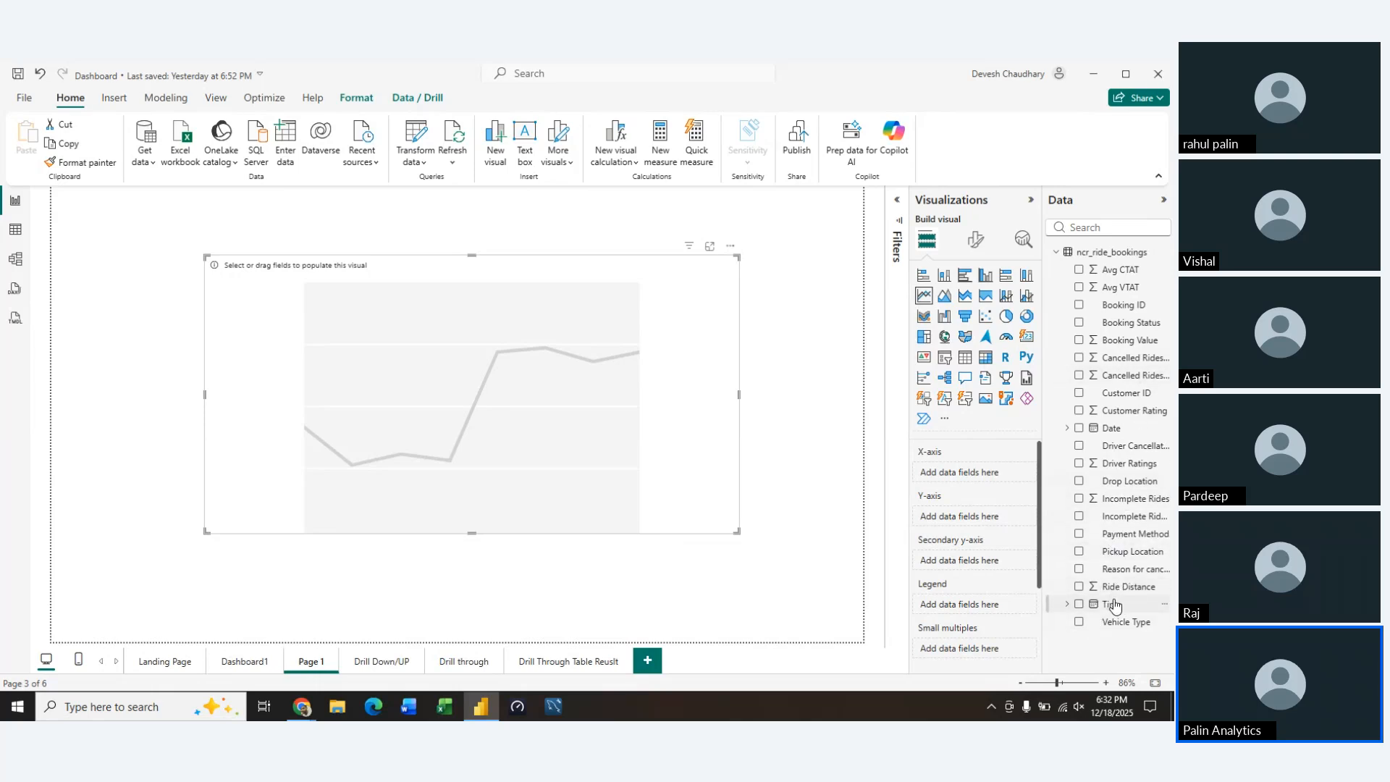
left_click_drag(1114, 605, 978, 472)
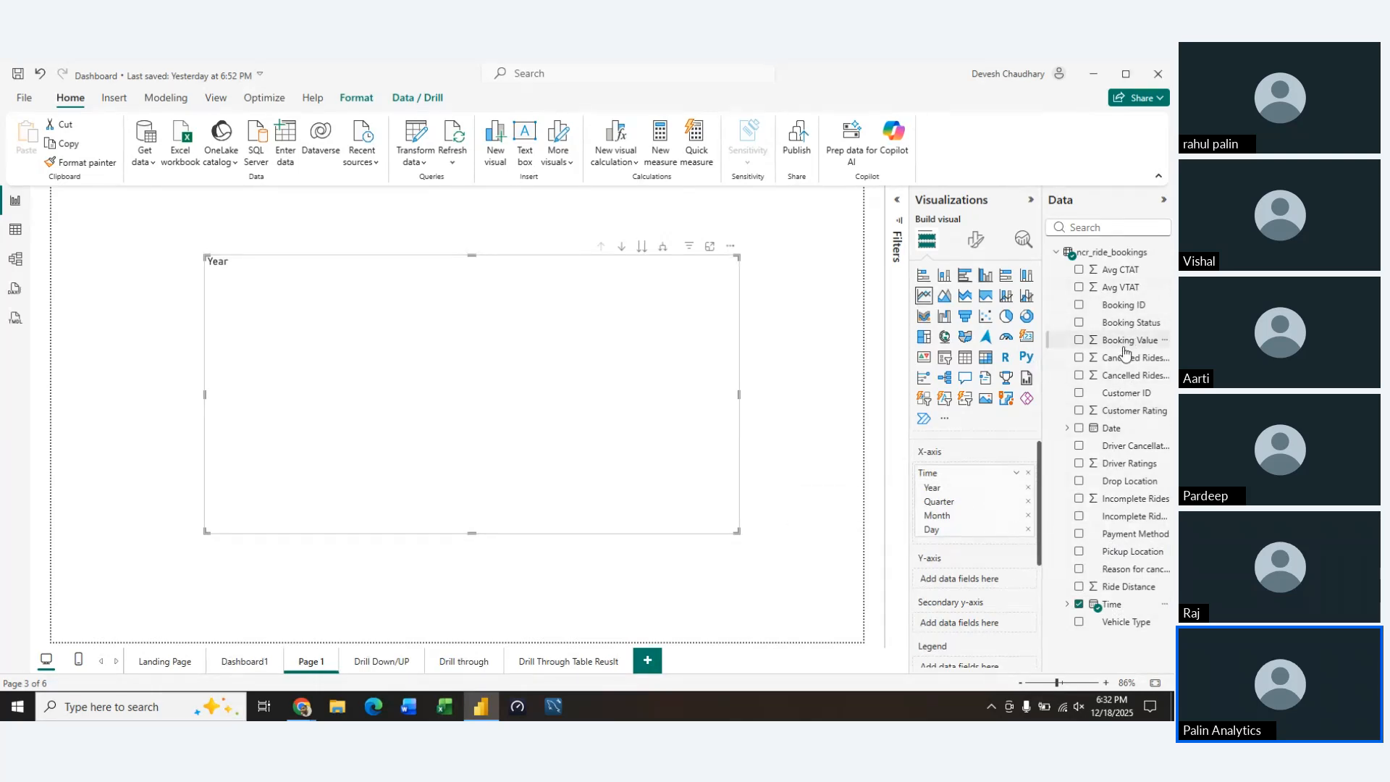
left_click_drag(1123, 352, 1000, 581)
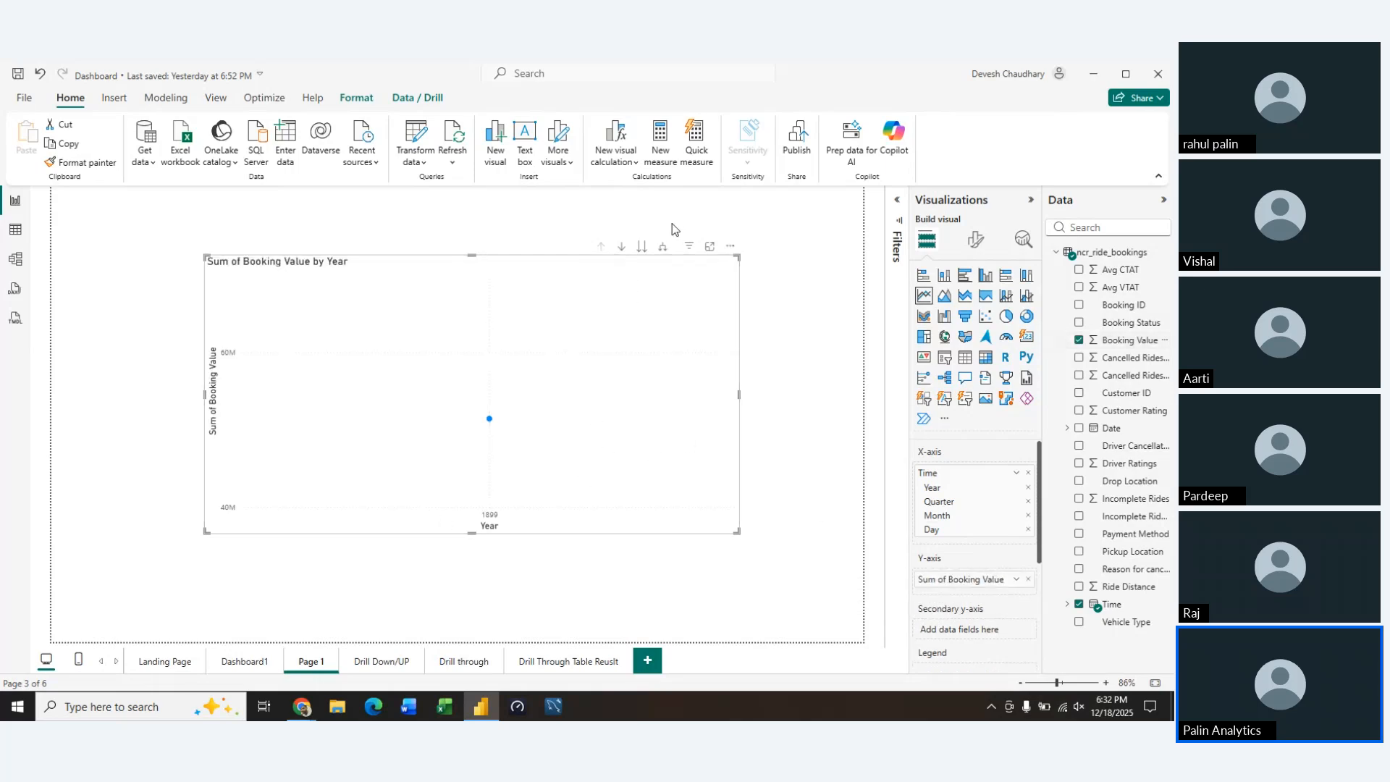
left_click(1028, 501)
left_click(1028, 487)
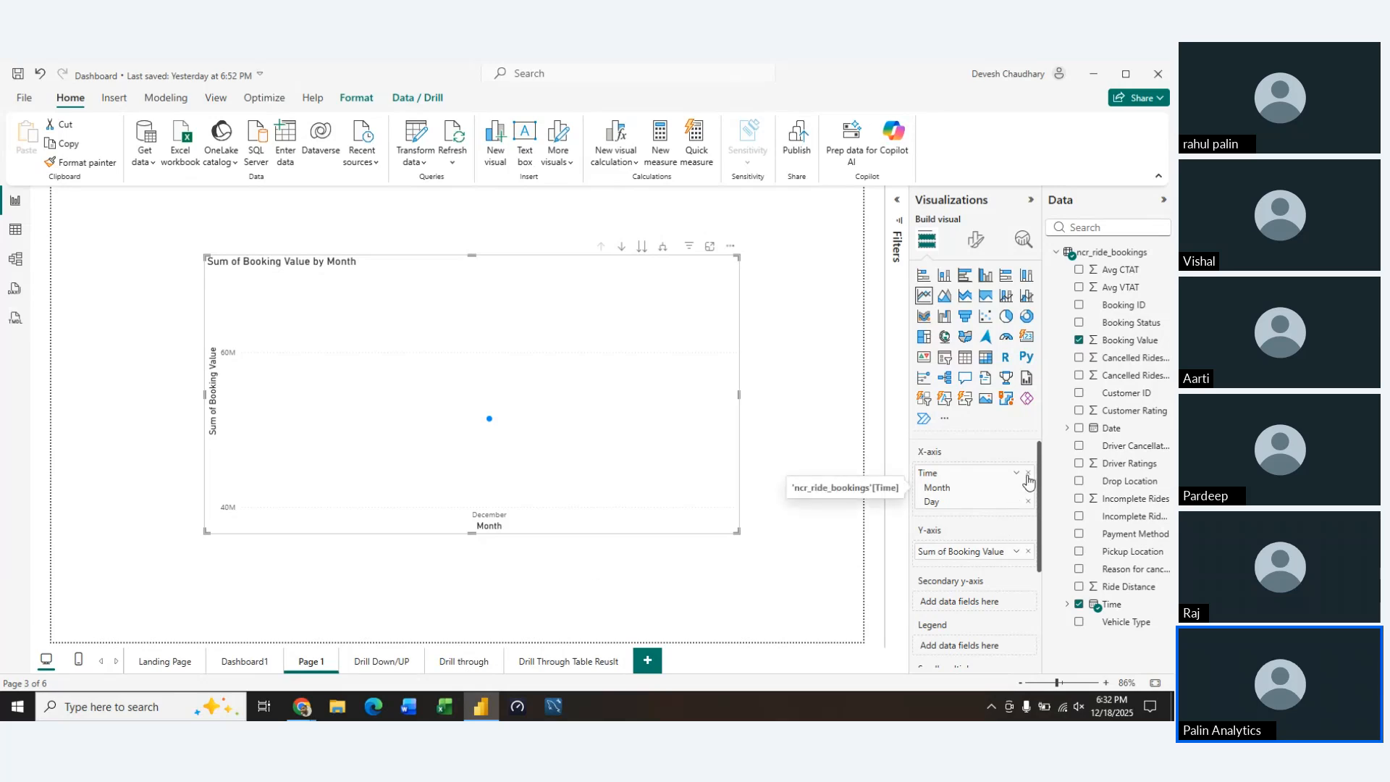
left_click(1028, 473)
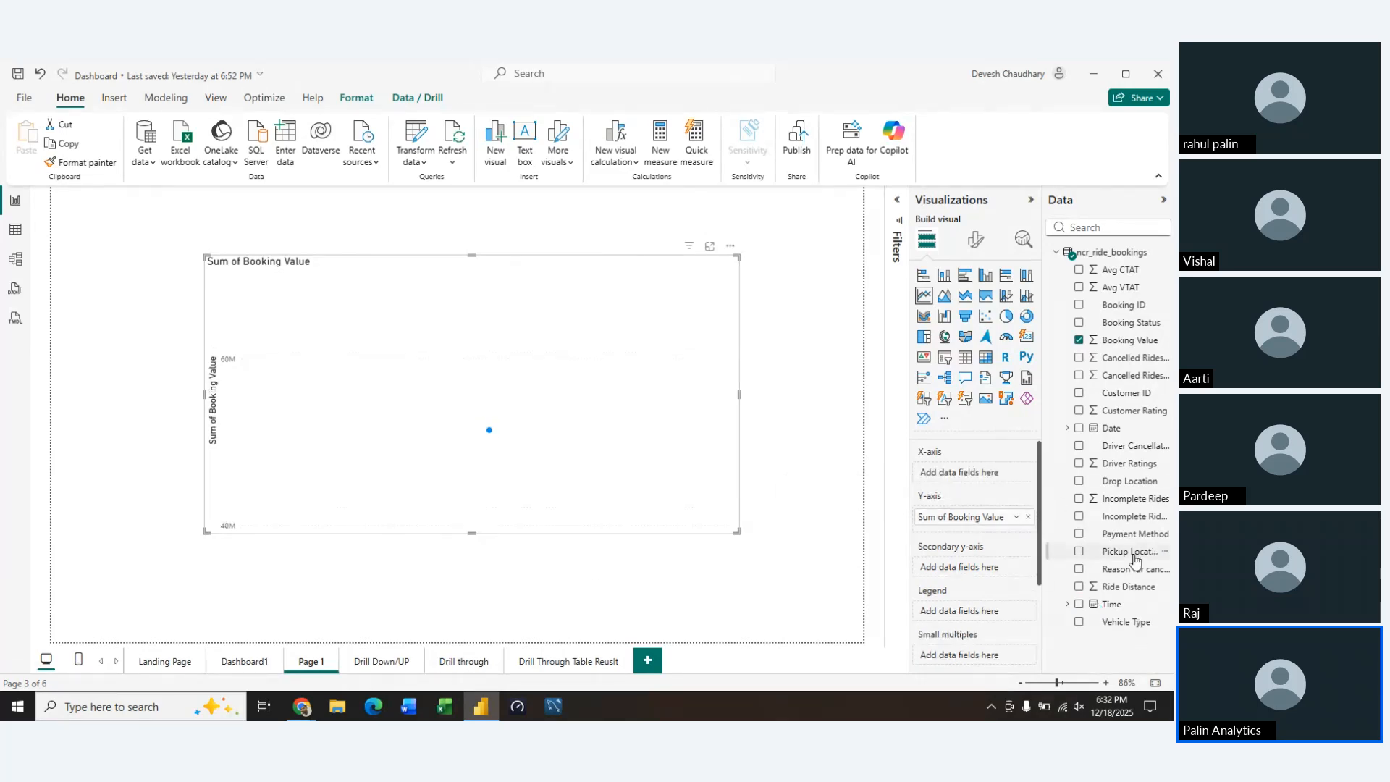
Plot the line chart by Date at Month level only and split it with Booking Status as the legend
left_click_drag(1119, 428, 986, 482)
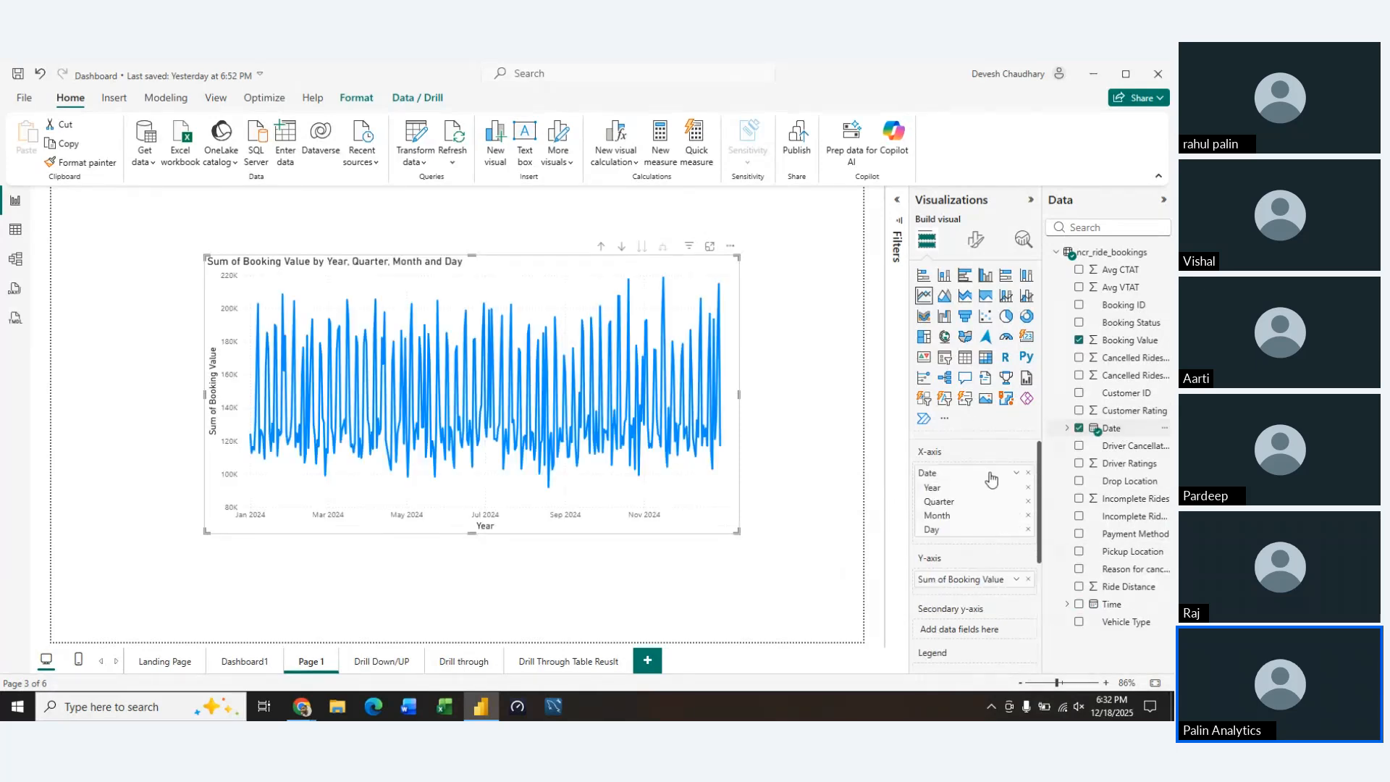
left_click(1028, 488)
left_click(1028, 488)
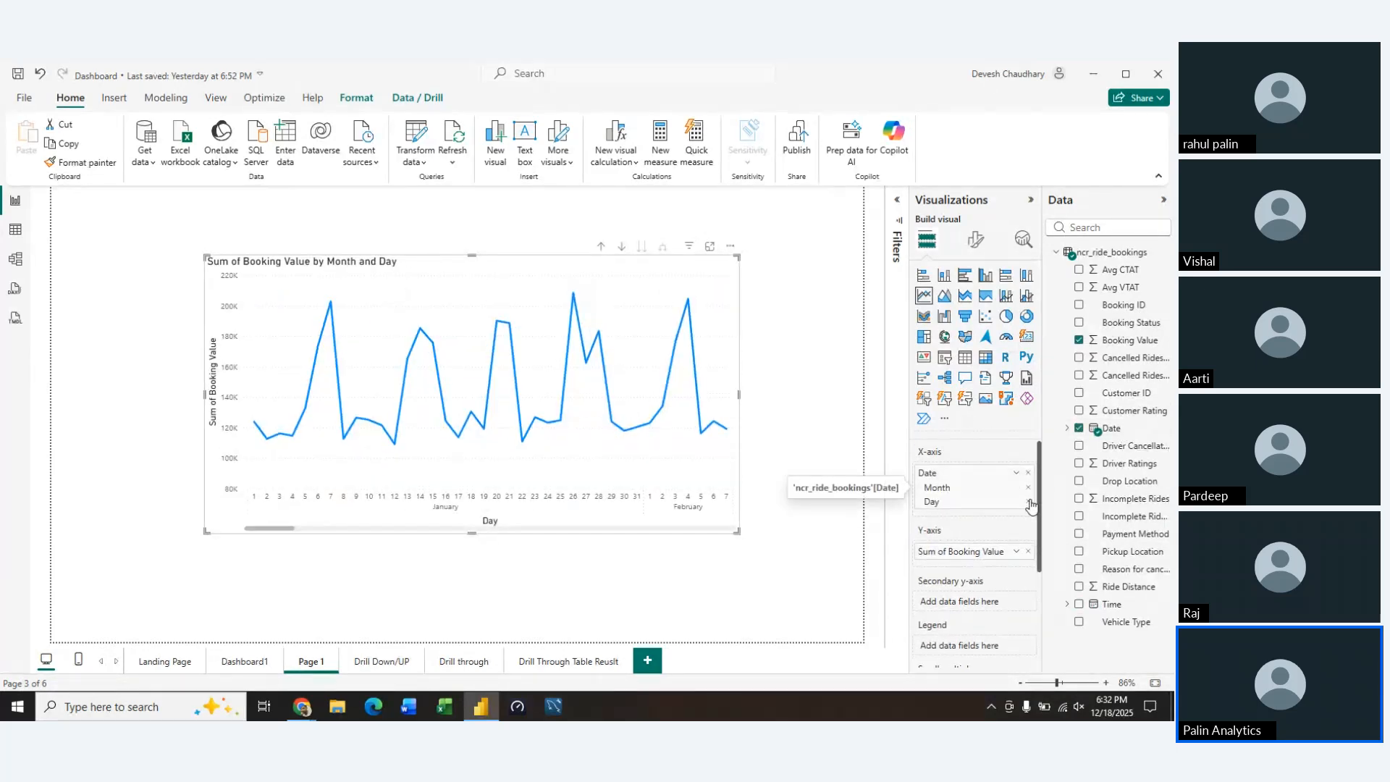
left_click(1029, 501)
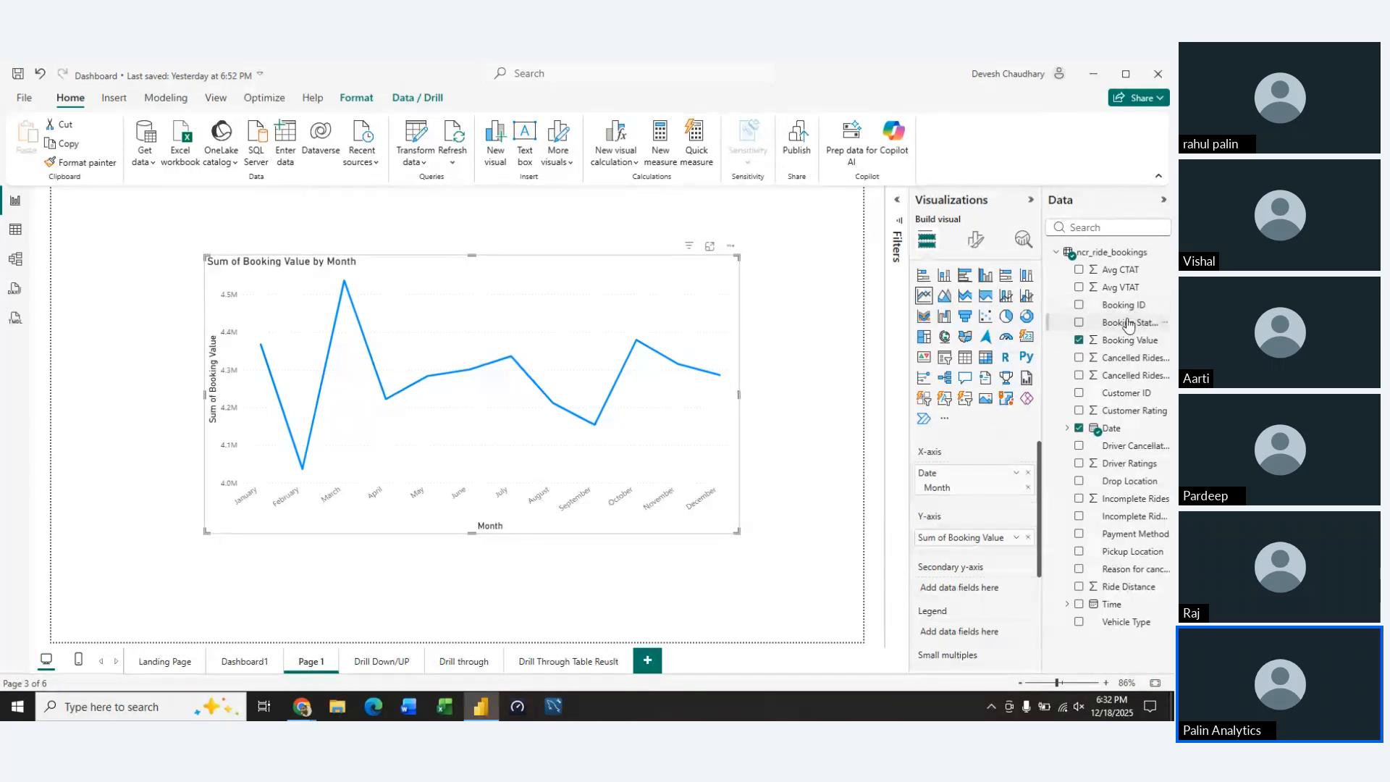
left_click_drag(1128, 324, 977, 628)
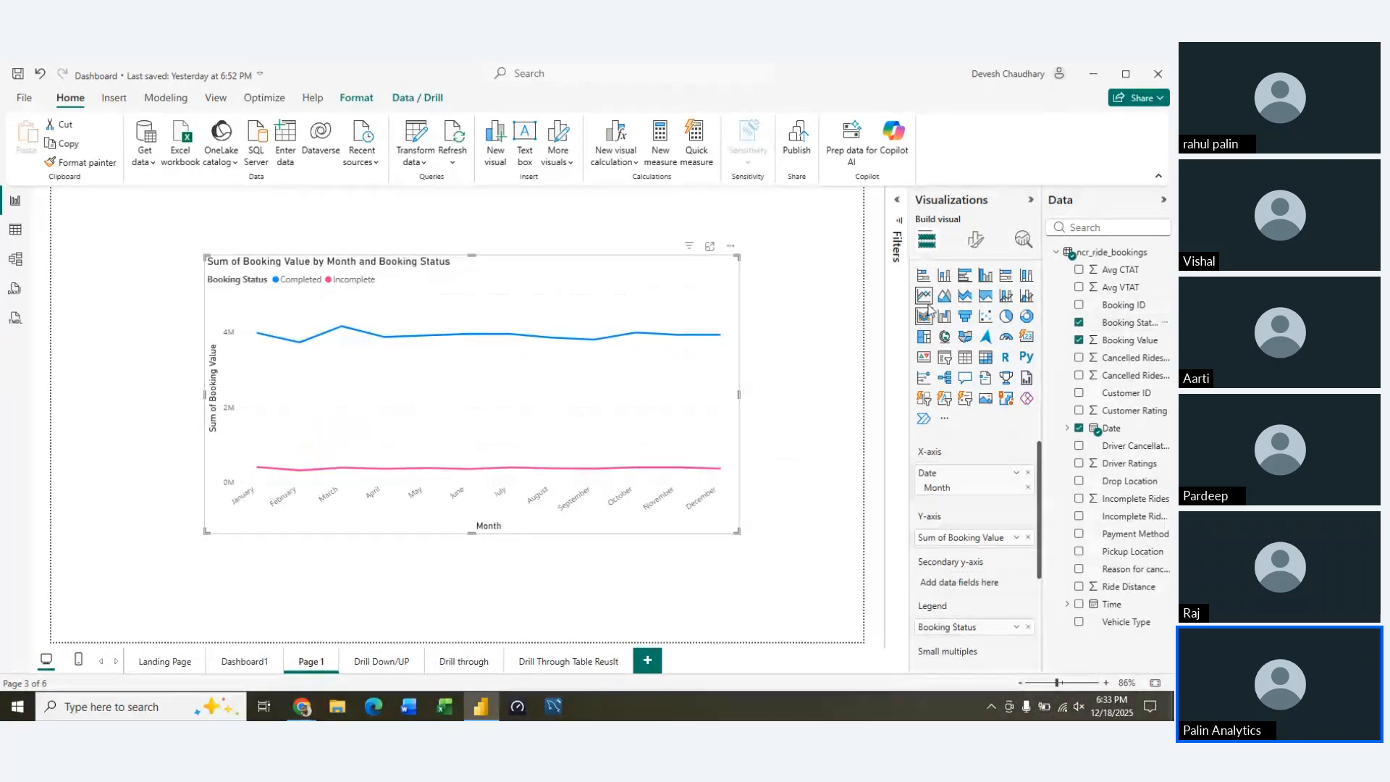
Try stacked area, 100% stacked area and line and clustered column versions, and set the visual to a line and stacked column chart
left_click(964, 304)
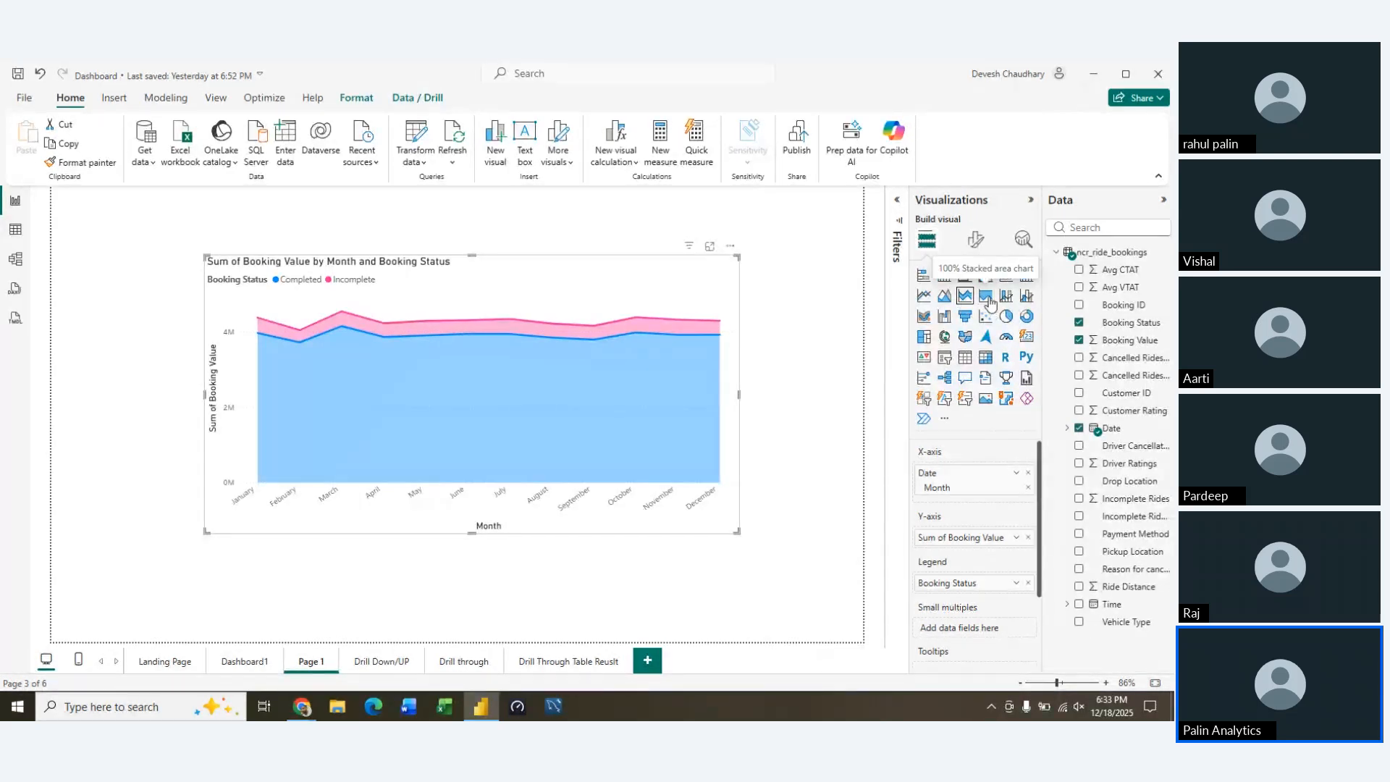
left_click(987, 299)
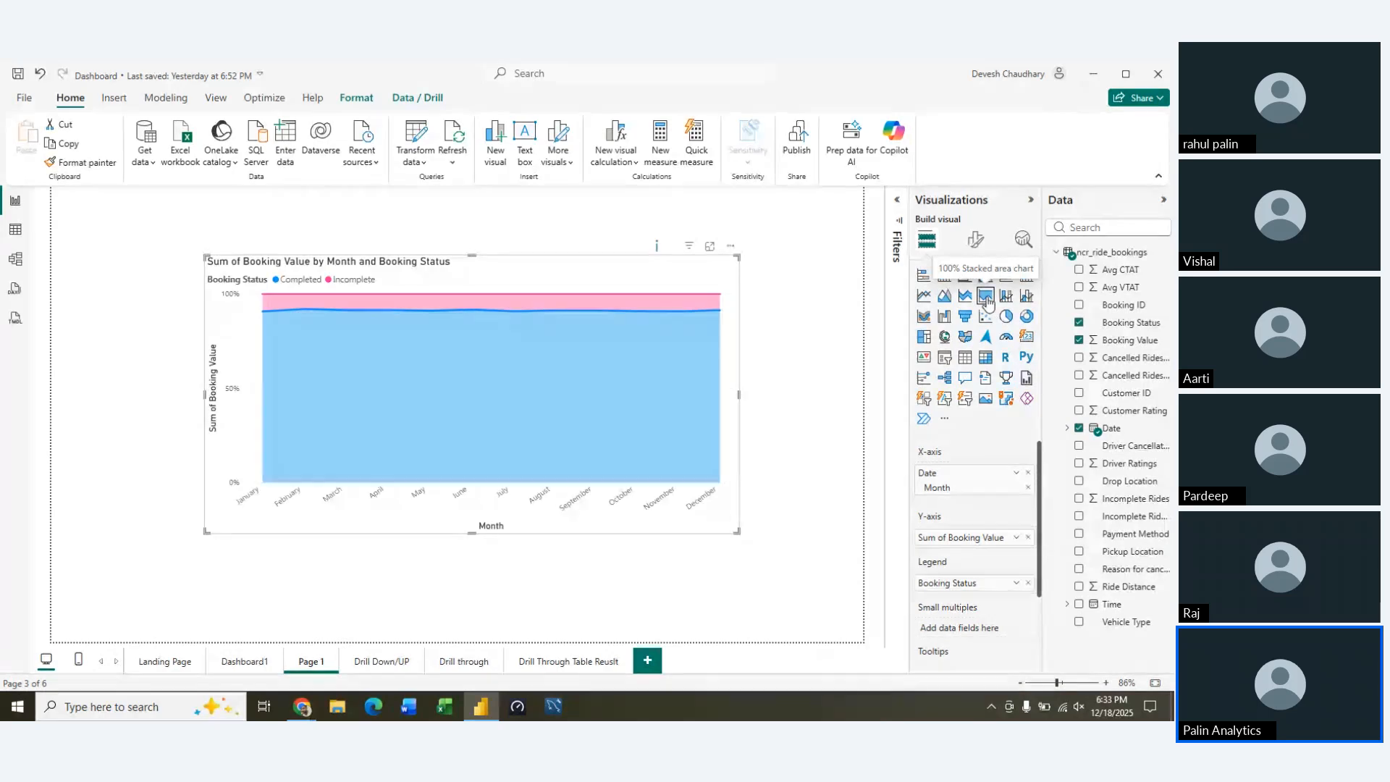
left_click(960, 300)
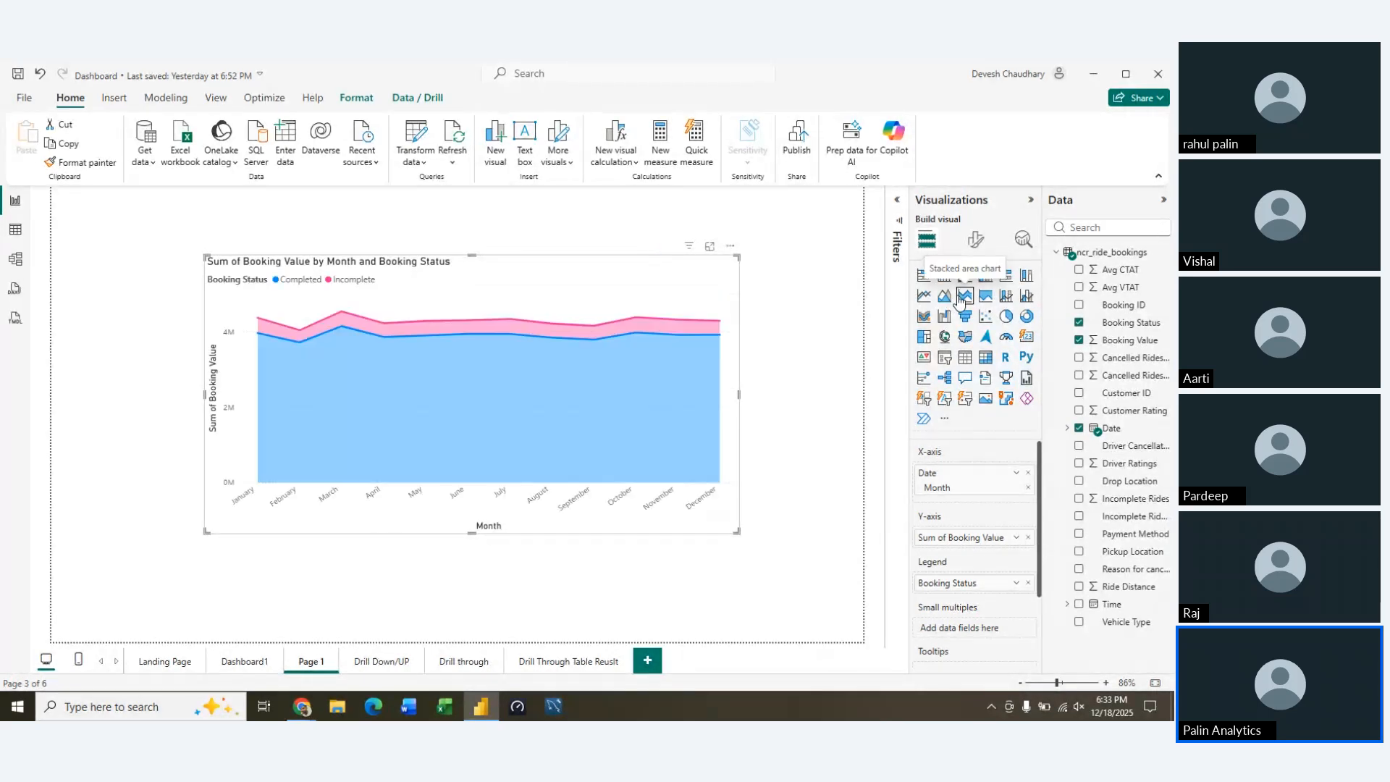
left_click(1012, 303)
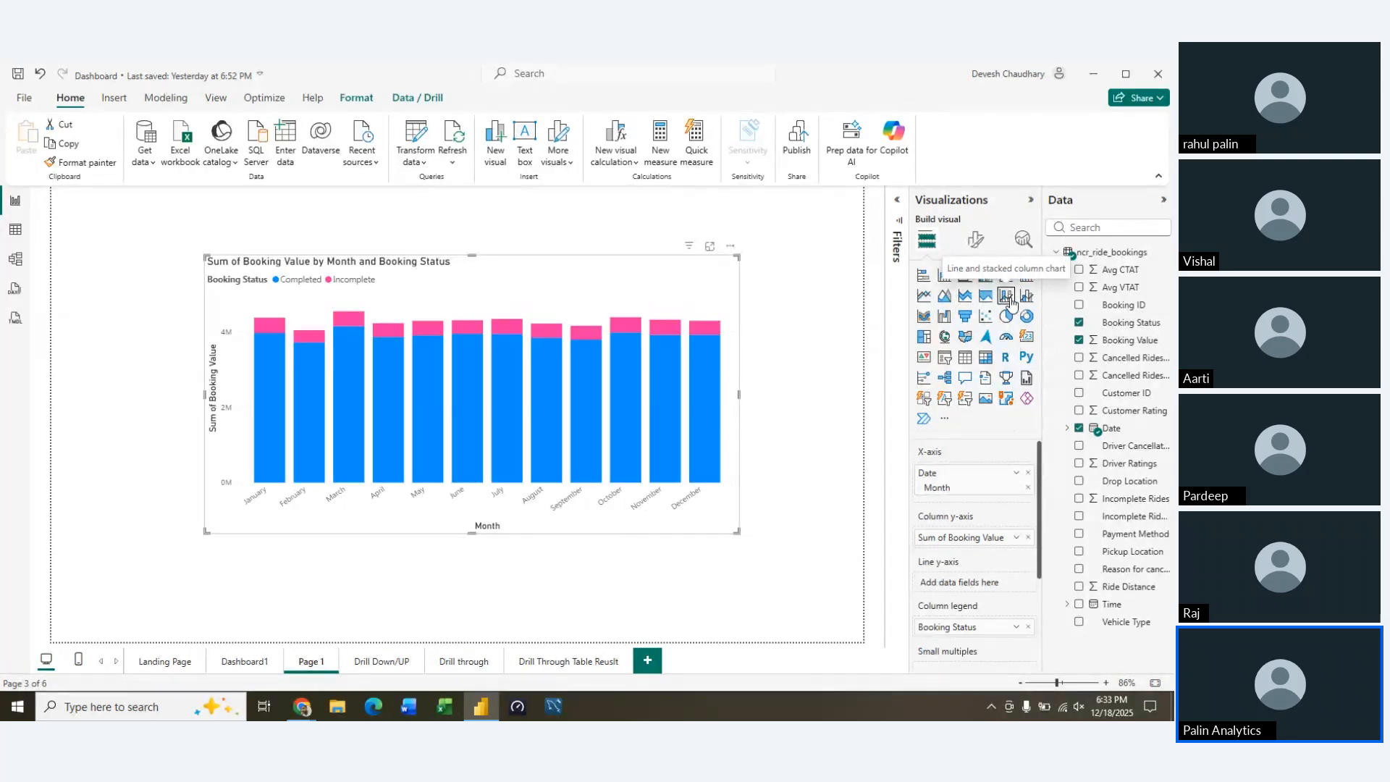
left_click(1027, 298)
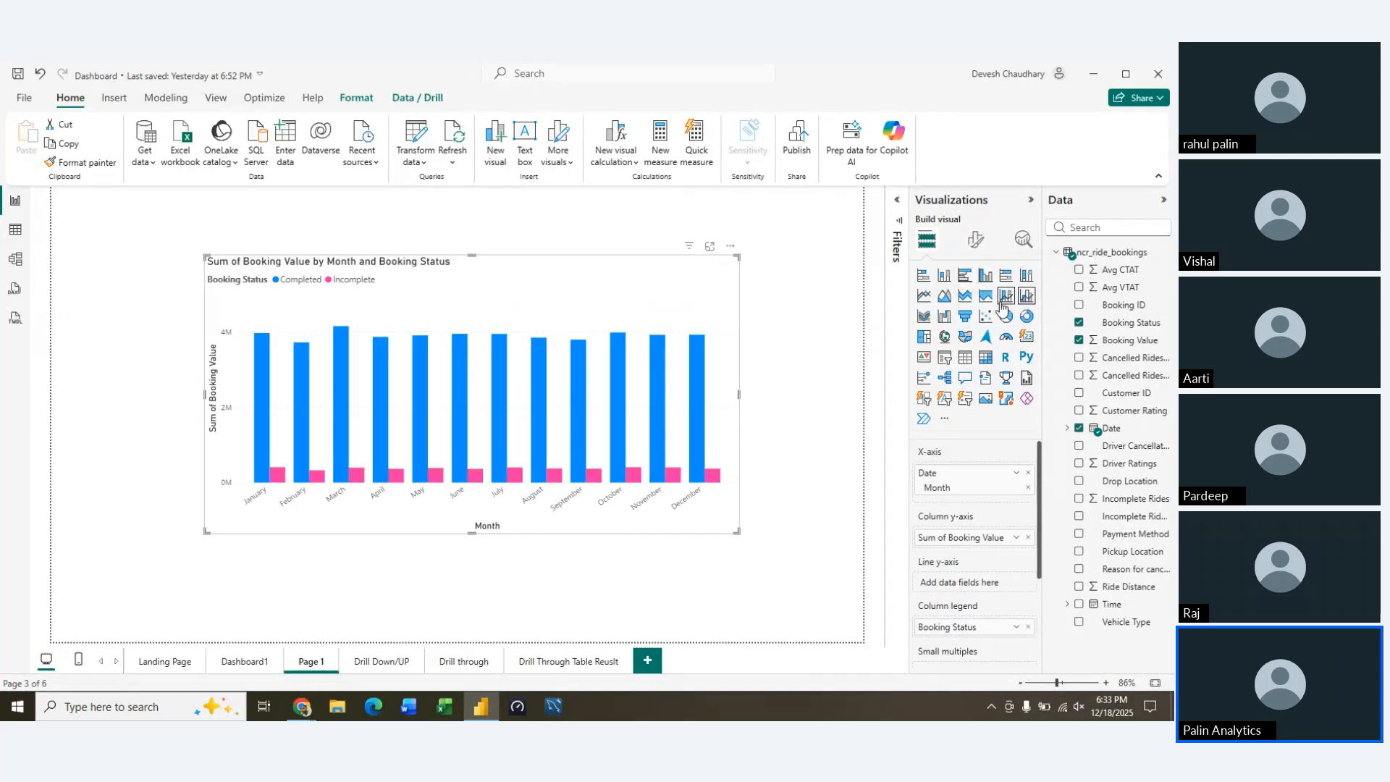
left_click(1006, 303)
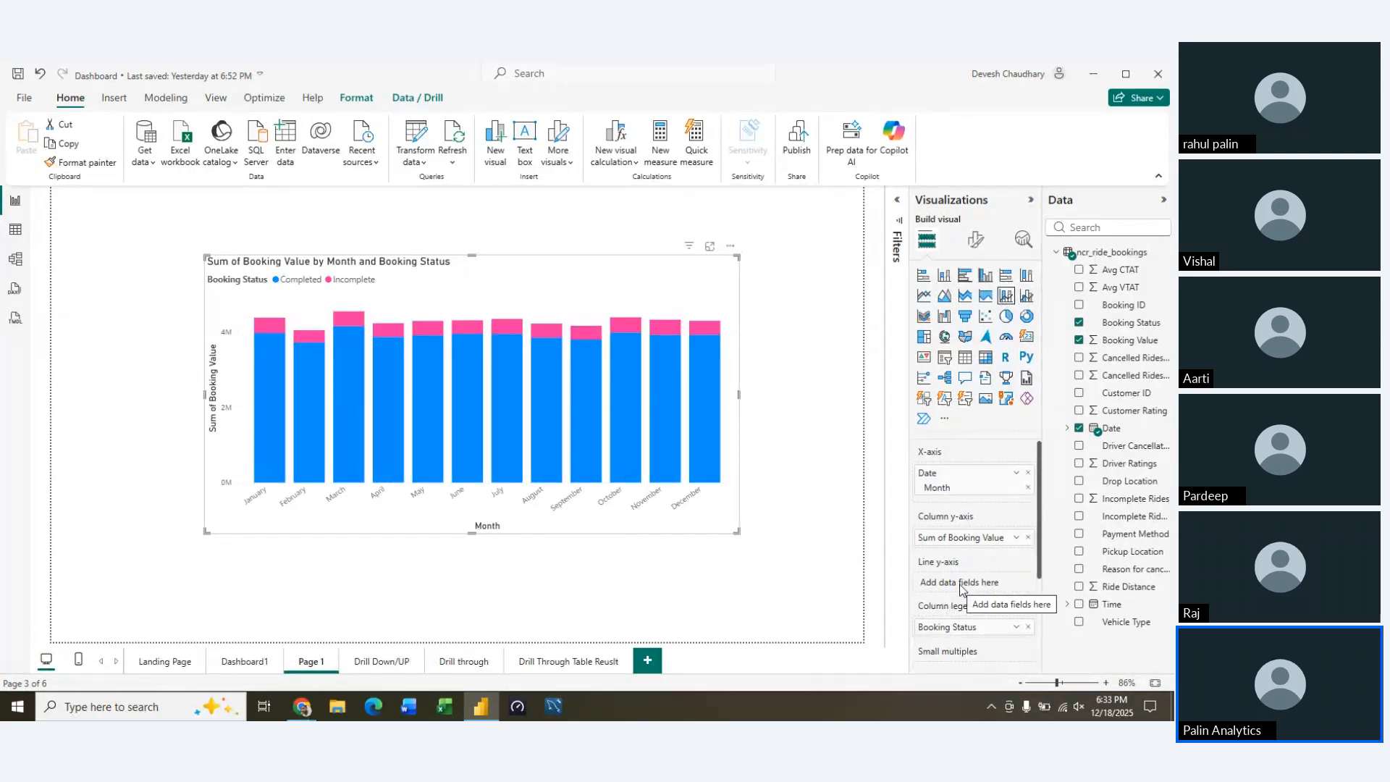
Add Cancelled Rides by Customer as the combo chart's line y-axis and inspect the monthly values
mouse_move(960, 540)
left_mouse_down()
mouse_move(932, 586)
mouse_move(959, 542)
left_mouse_up()
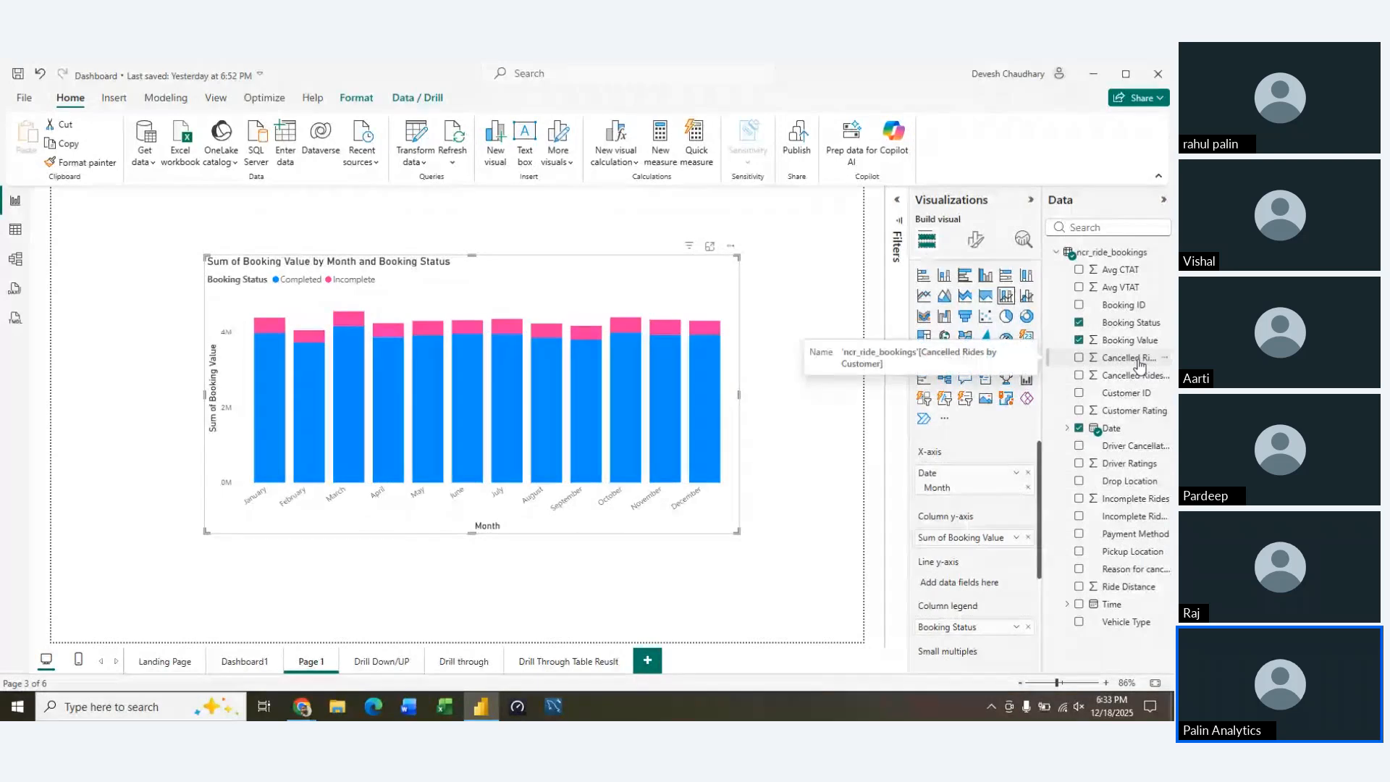
left_click_drag(1139, 364, 1001, 583)
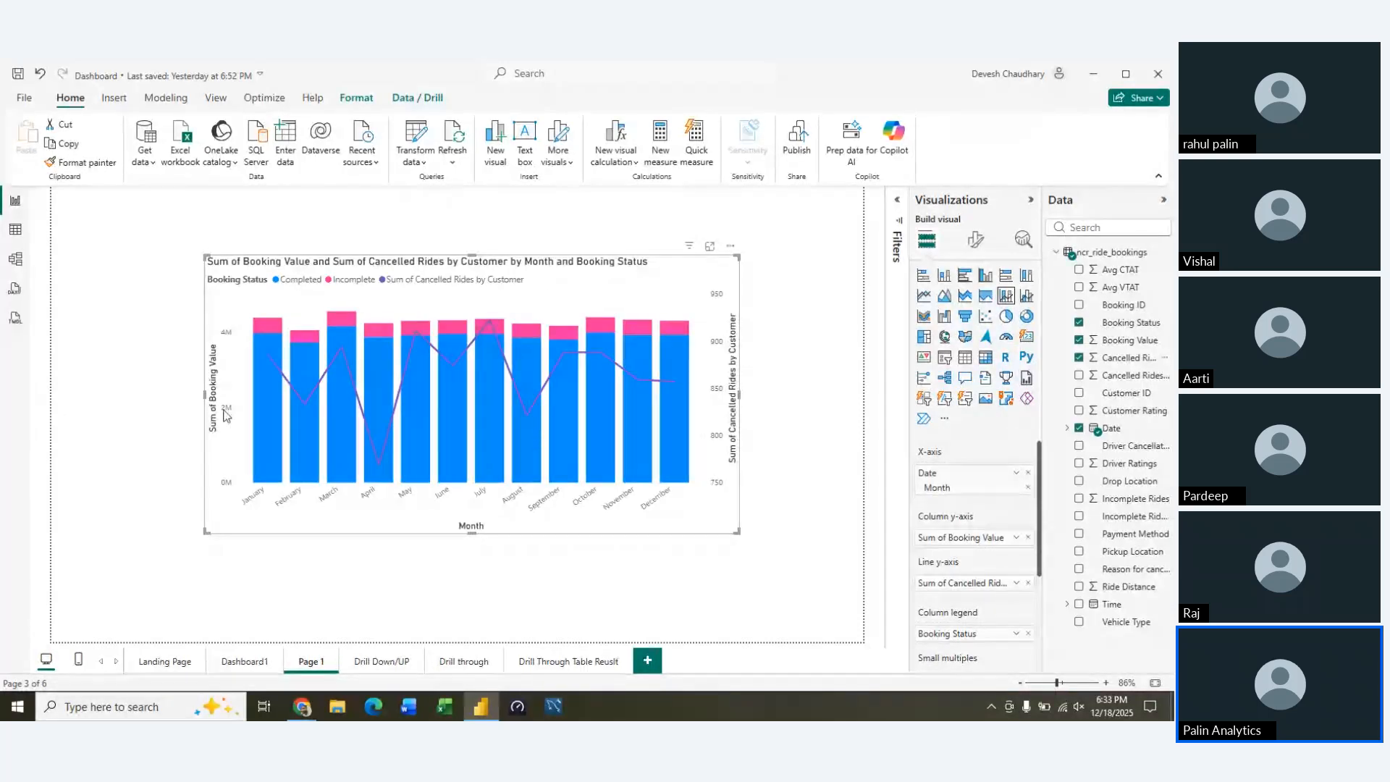
mouse_move(544, 364)
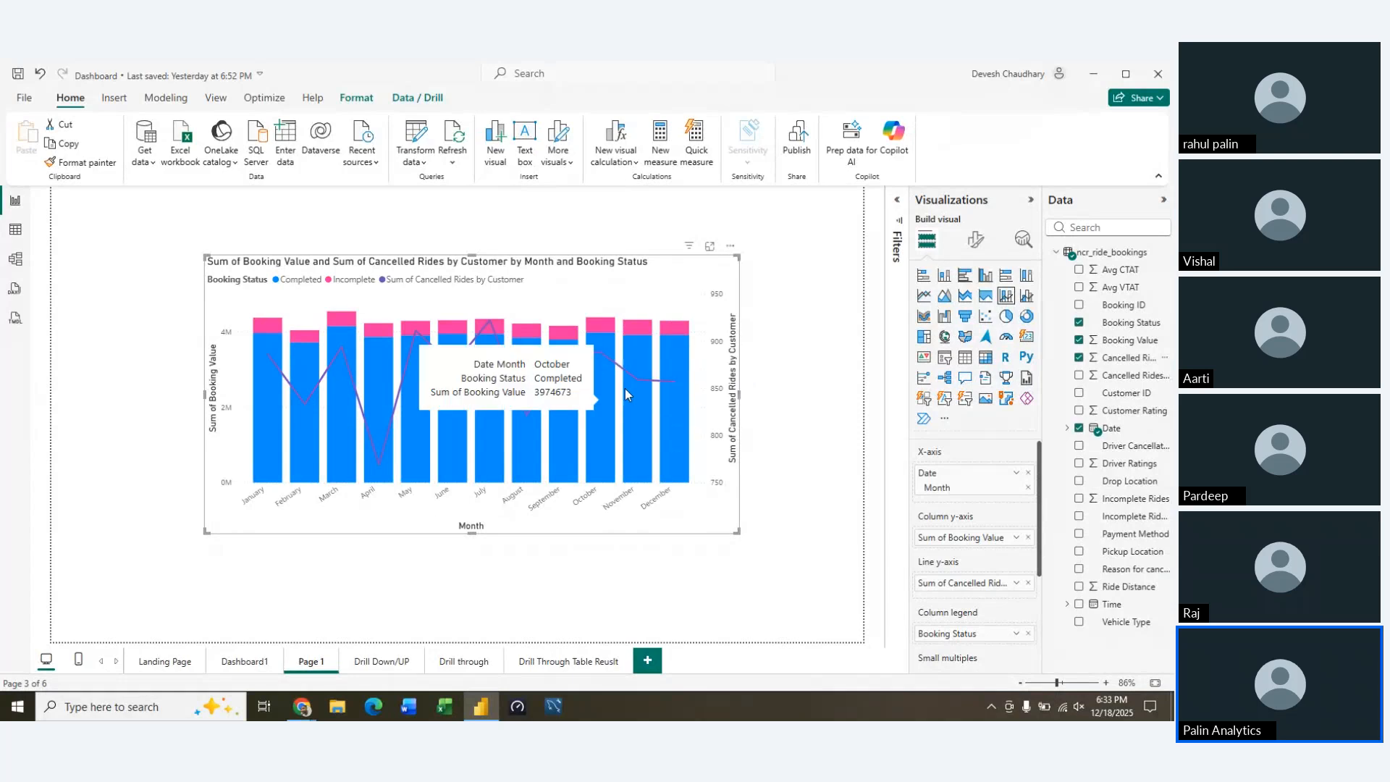
Clear all fields from the combo chart and delete the visual from Page 1
left_click(1028, 537)
left_click(1029, 473)
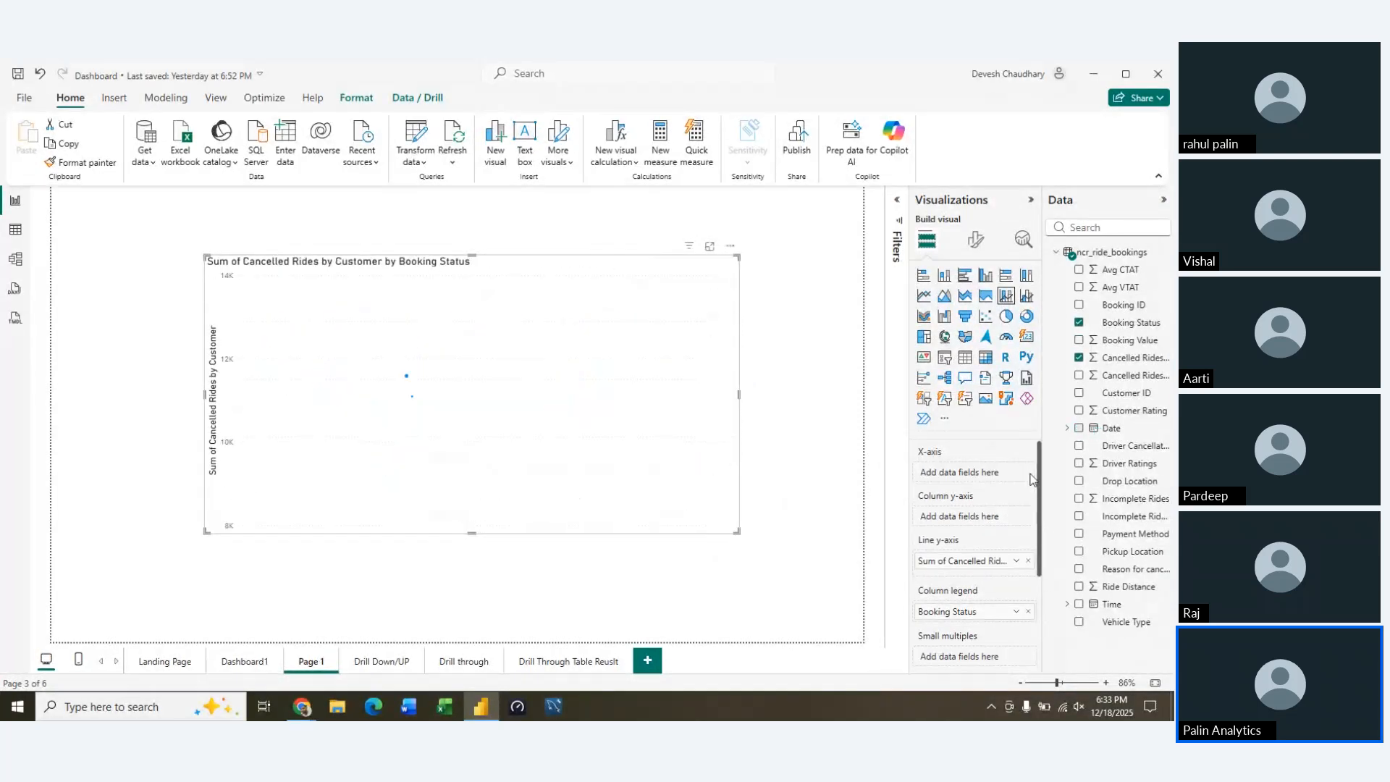
left_click(1031, 561)
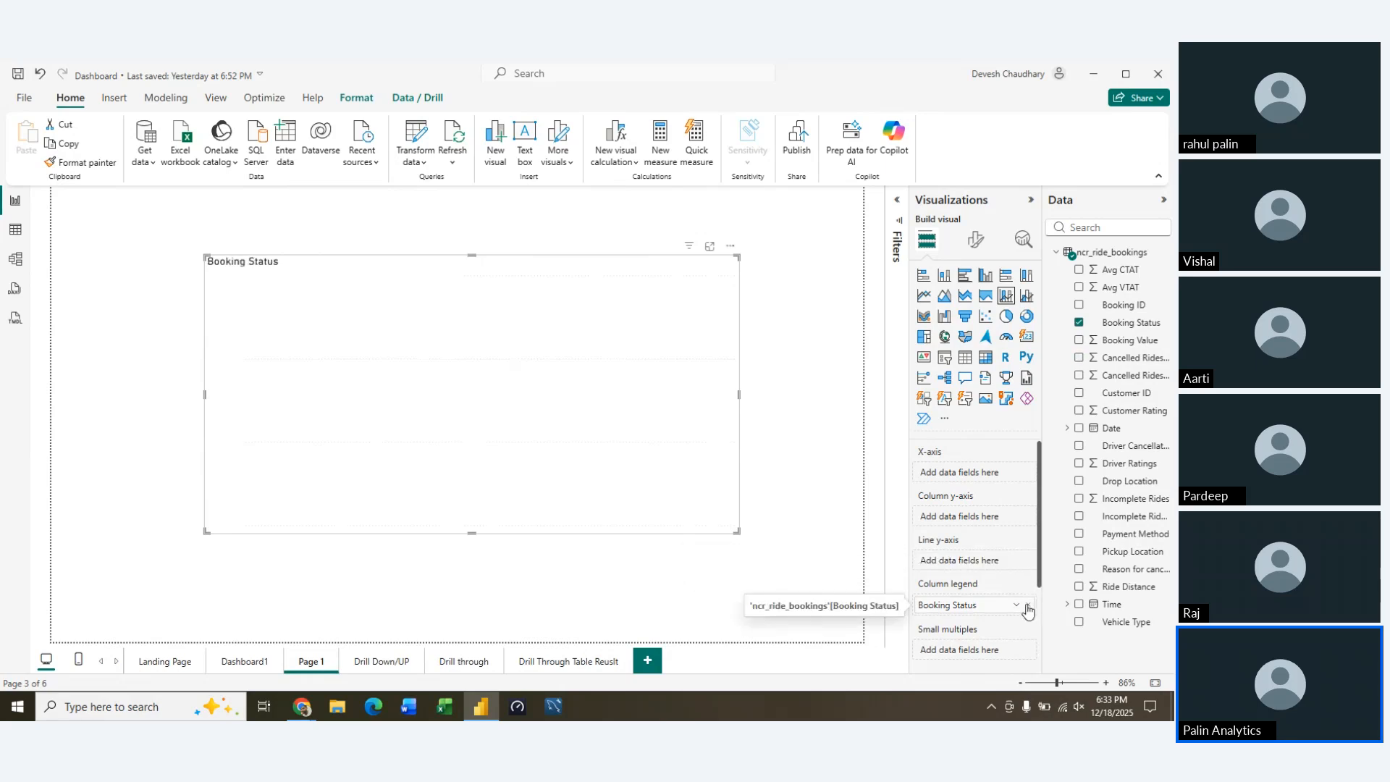
left_click(1028, 604)
key("Delete")
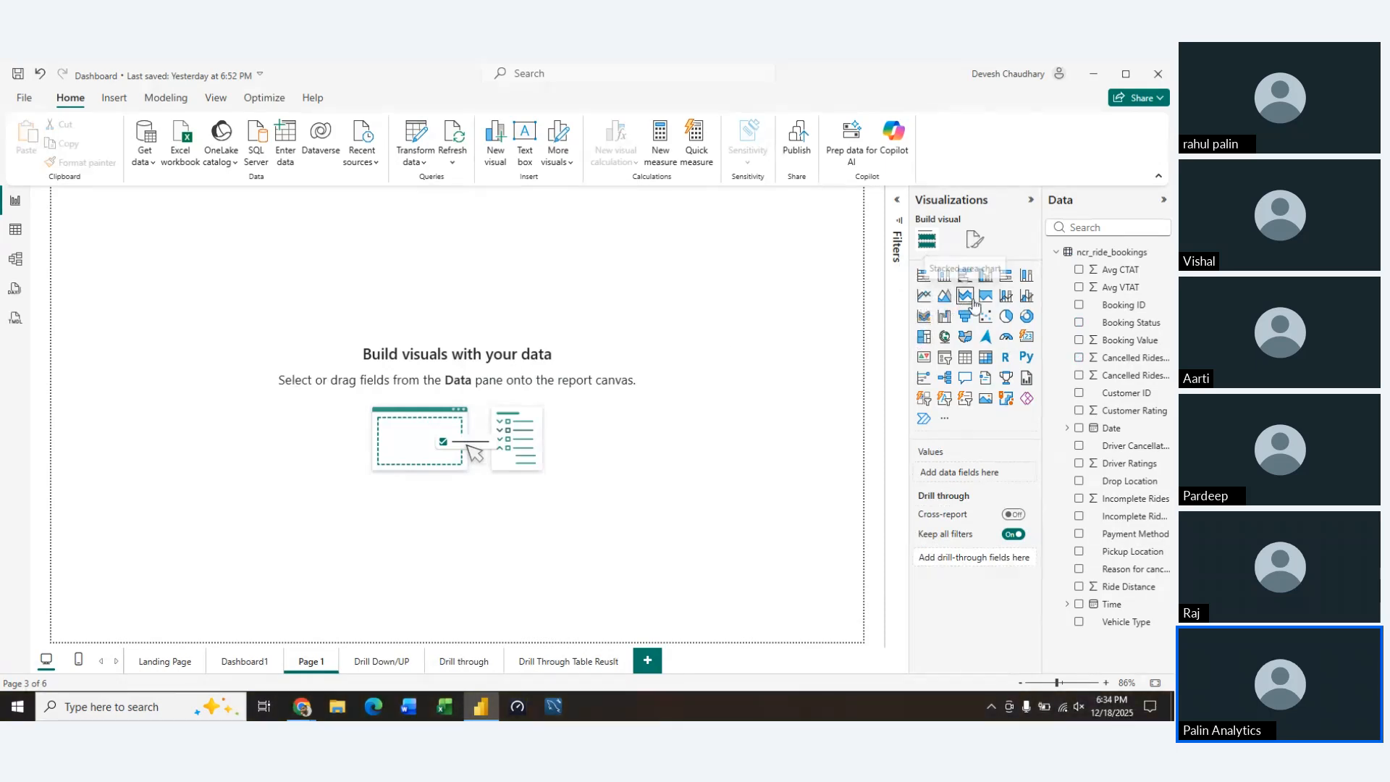
Return to Dashboard1, extend the monthly area chart slightly upward, and select the booking status pie chart
left_click(226, 662)
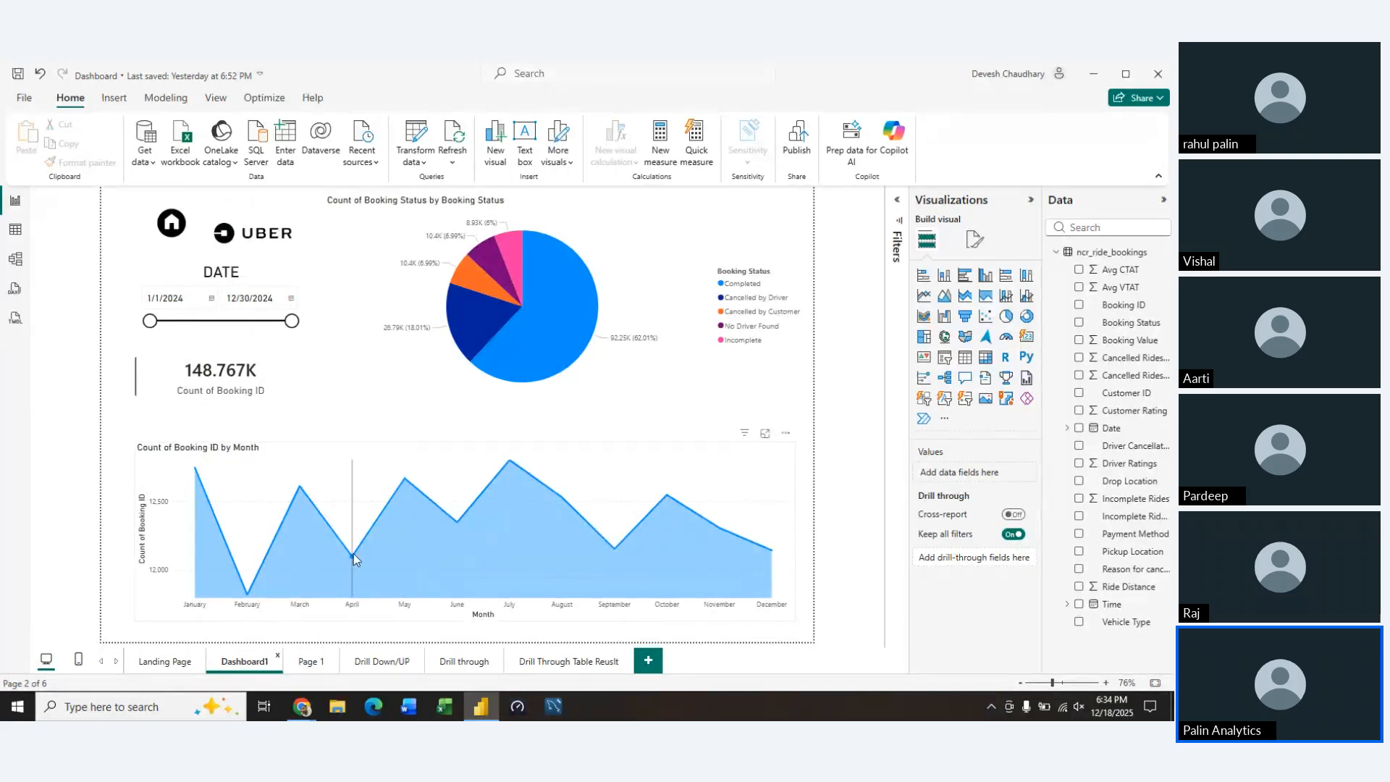
left_click(143, 446)
left_click_drag(143, 446, 143, 431)
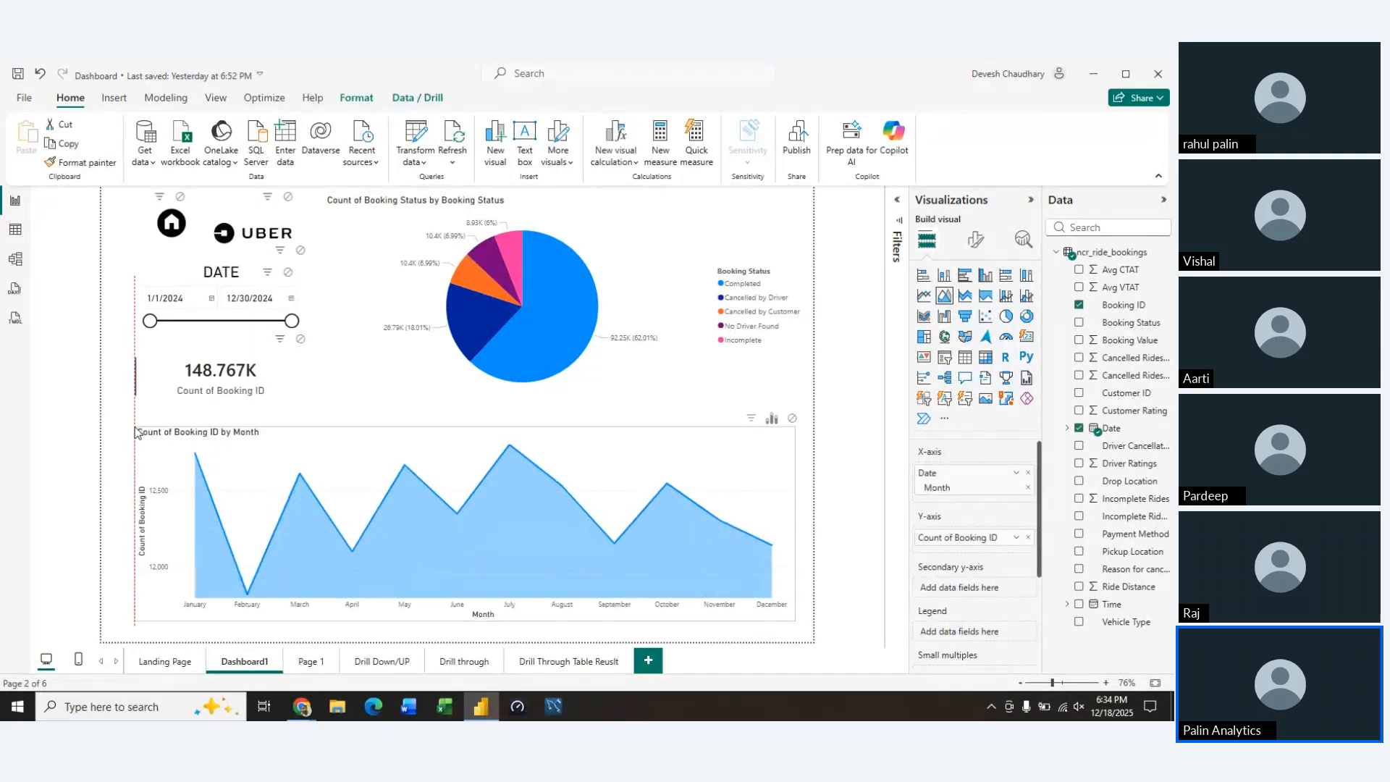
left_click(356, 379)
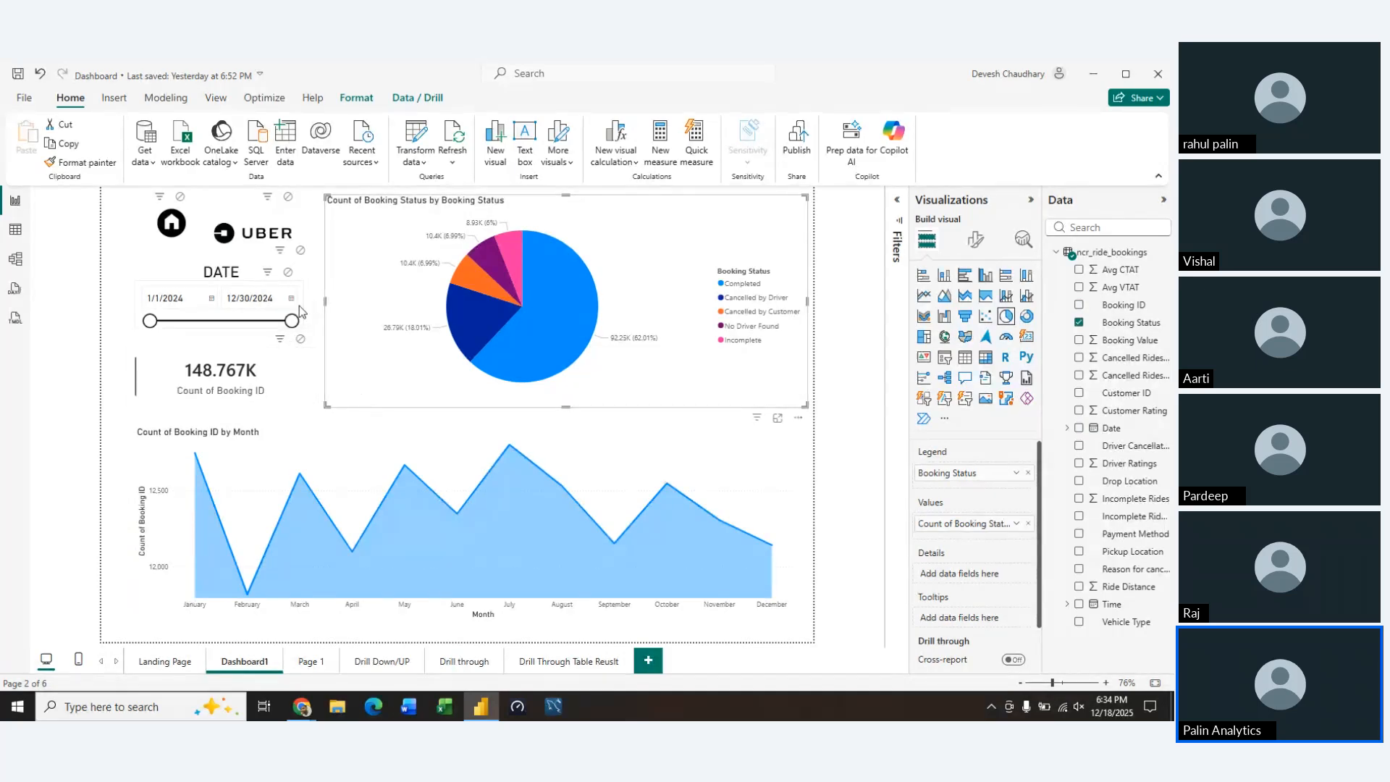
Insert a stacked column chart on Page 1, enlarge it and move it to the middle of the page
left_click(312, 659)
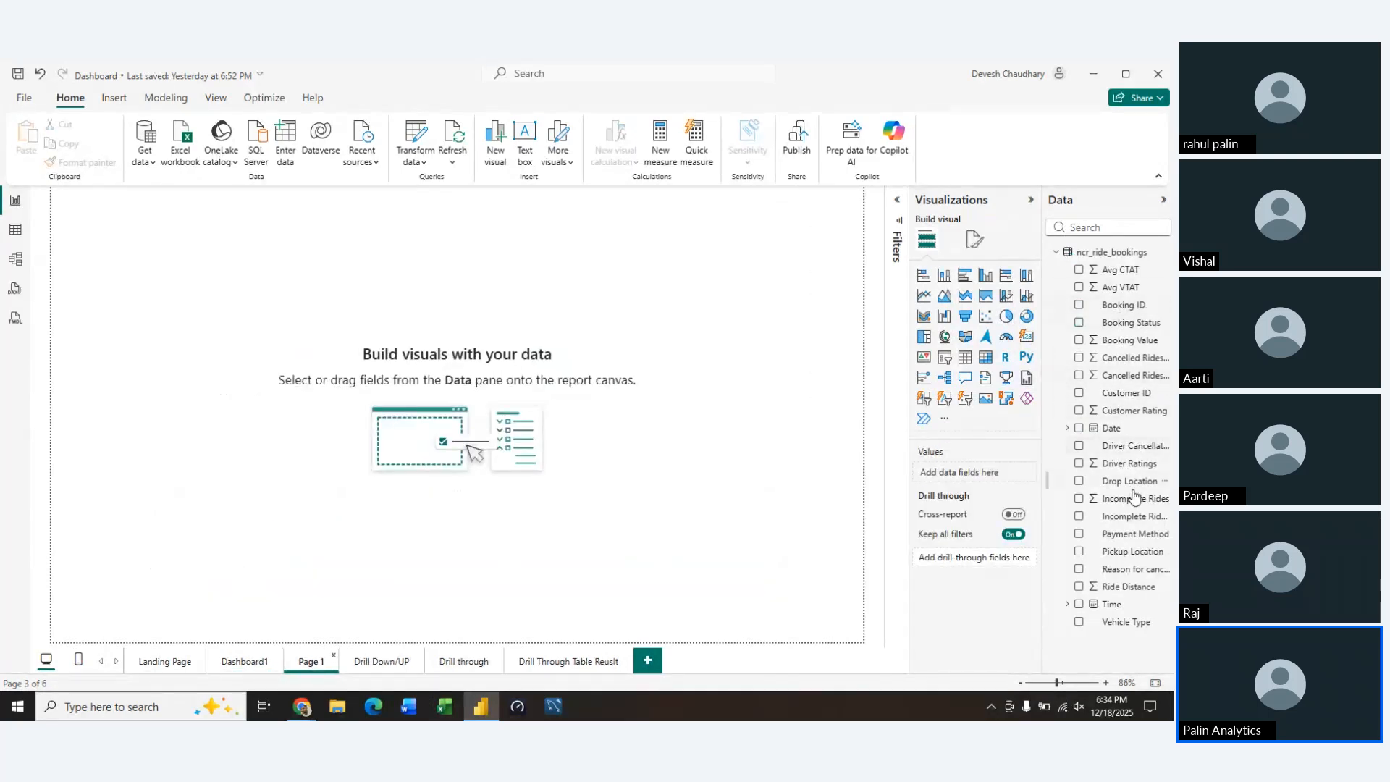
left_click(945, 275)
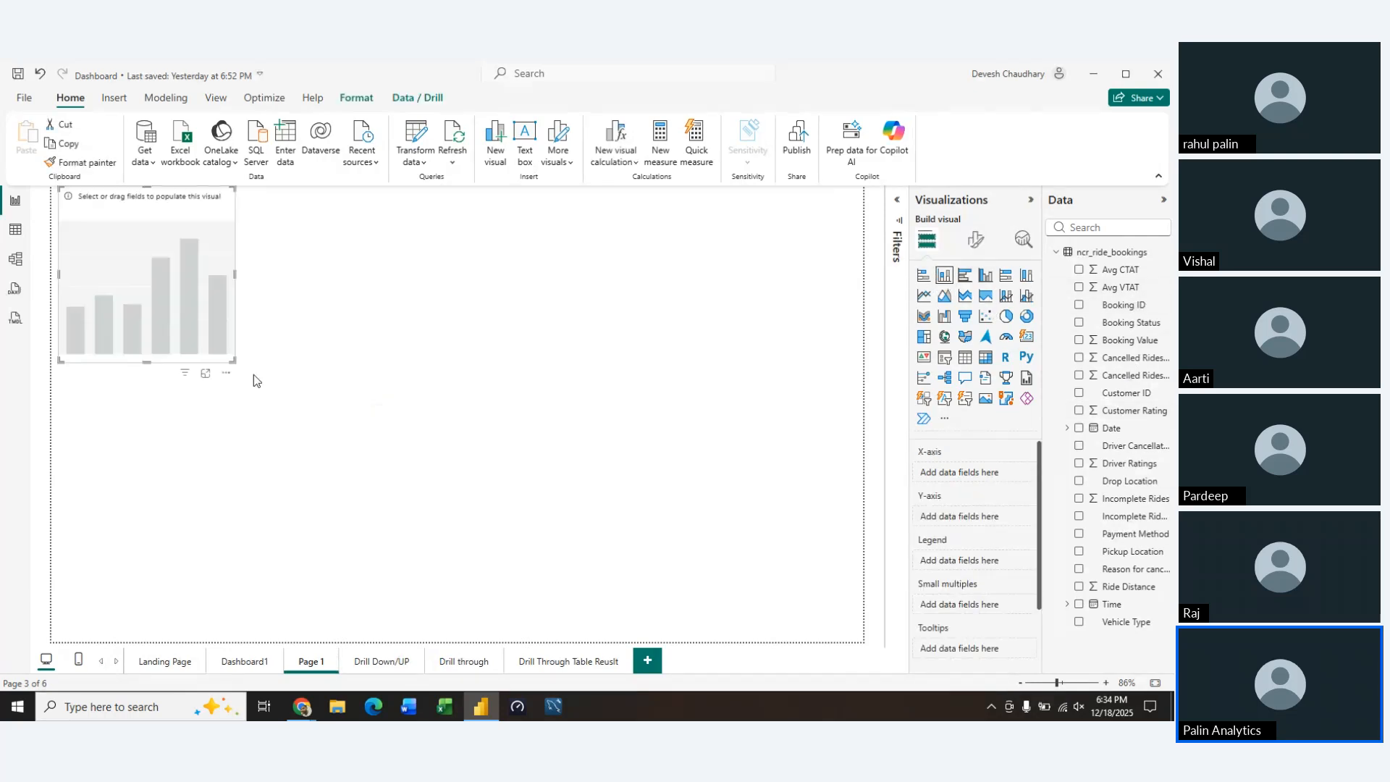
left_click_drag(233, 357, 681, 537)
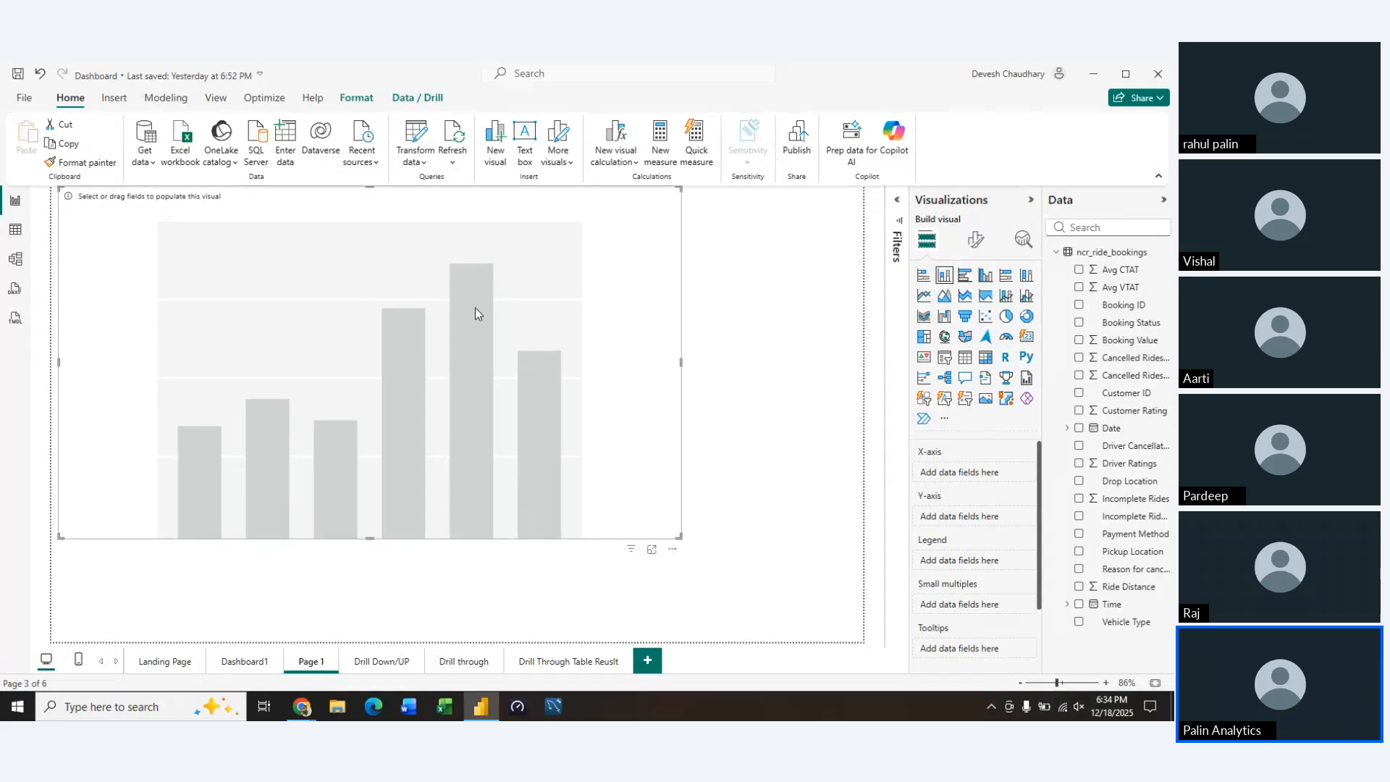
left_click_drag(567, 283, 654, 317)
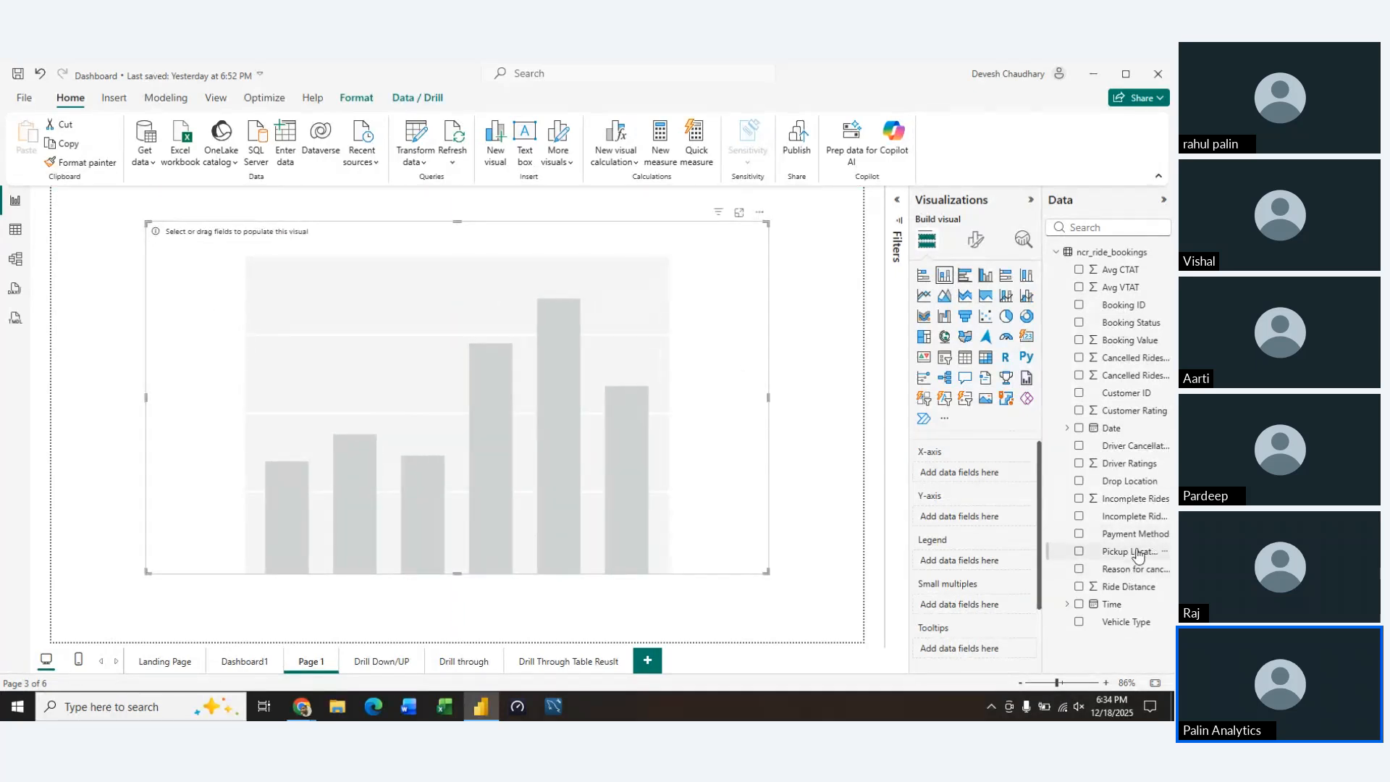
Plot the count of Reason for cancelling by Customer per reason in the column chart, and convert the visual to a pie chart
left_click_drag(1133, 553, 997, 483)
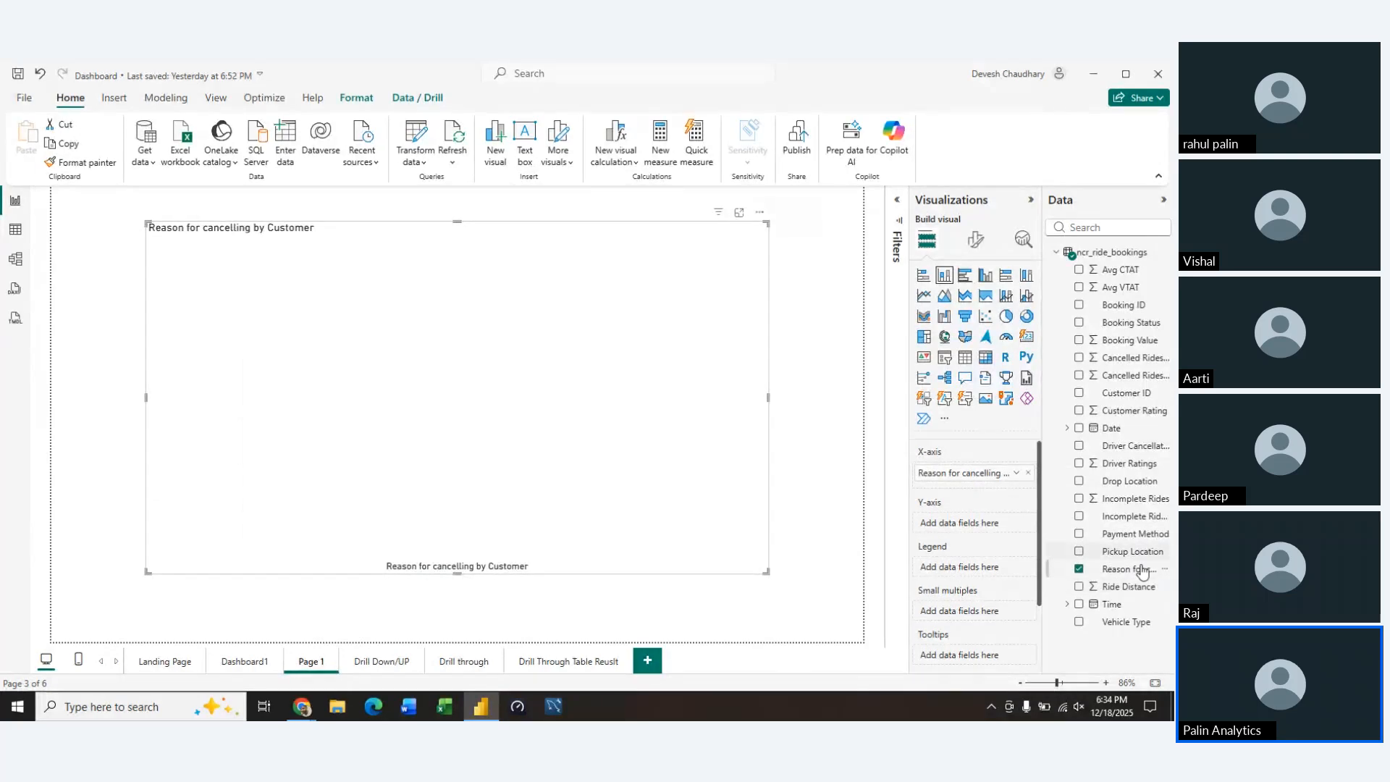
left_click_drag(1138, 570, 473, 601)
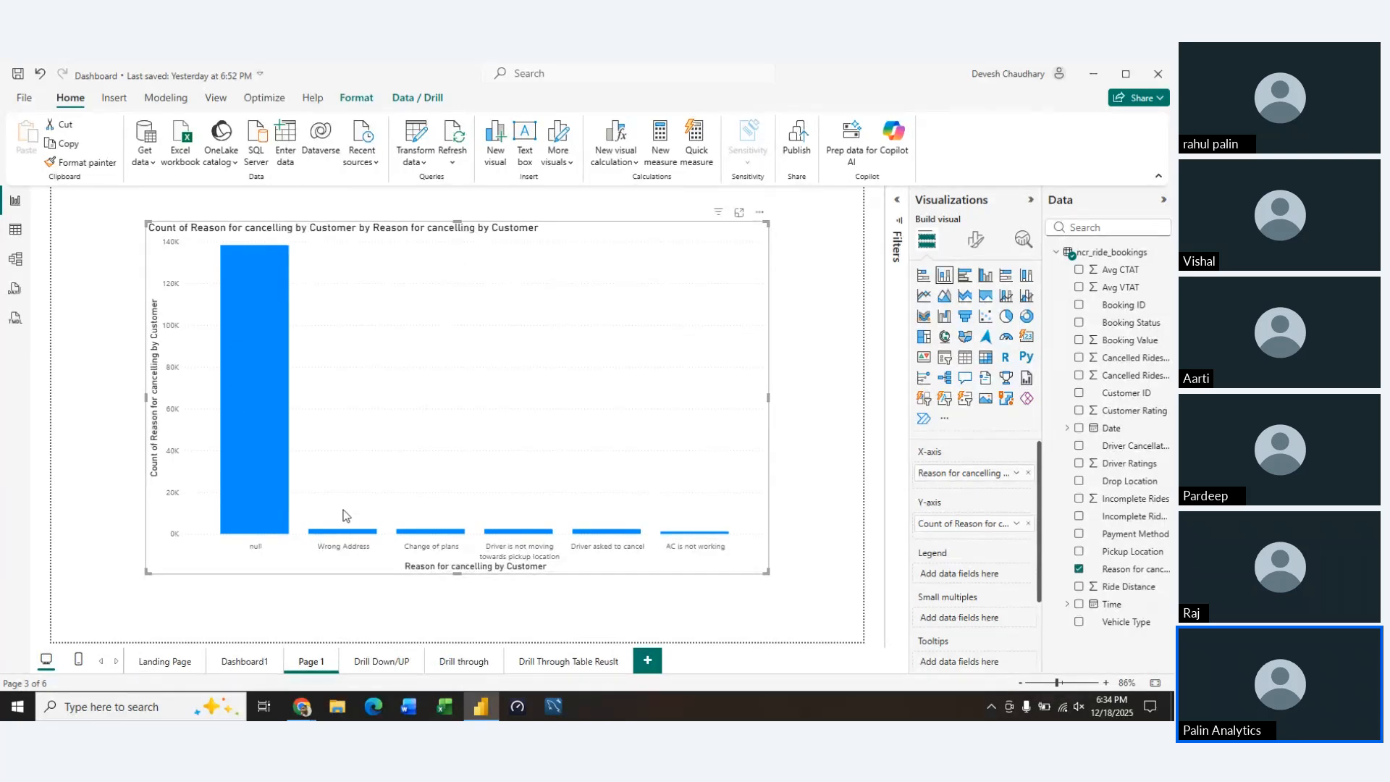
left_click(1007, 316)
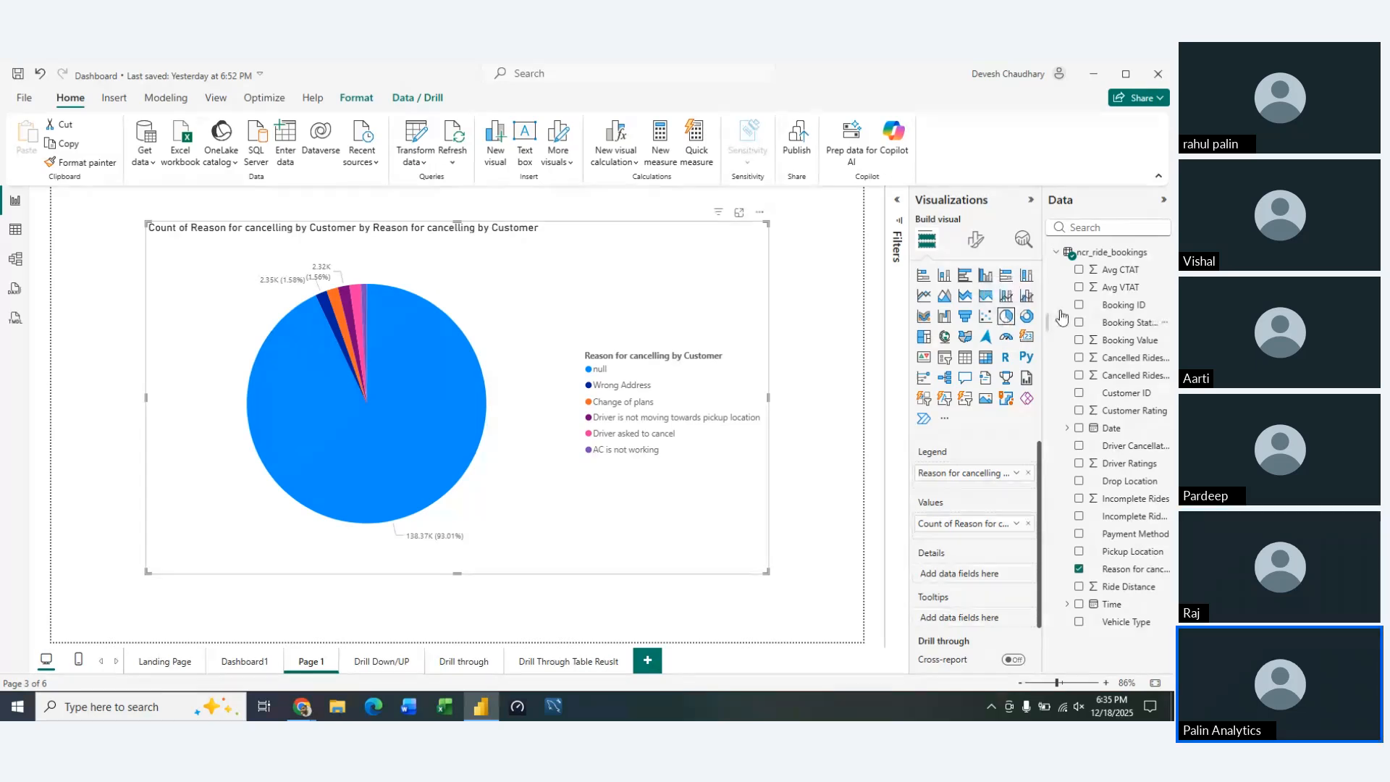
Alternate the cancellation reasons visual between donut chart and pie chart to compare them, ending on the pie chart
left_click(1027, 319)
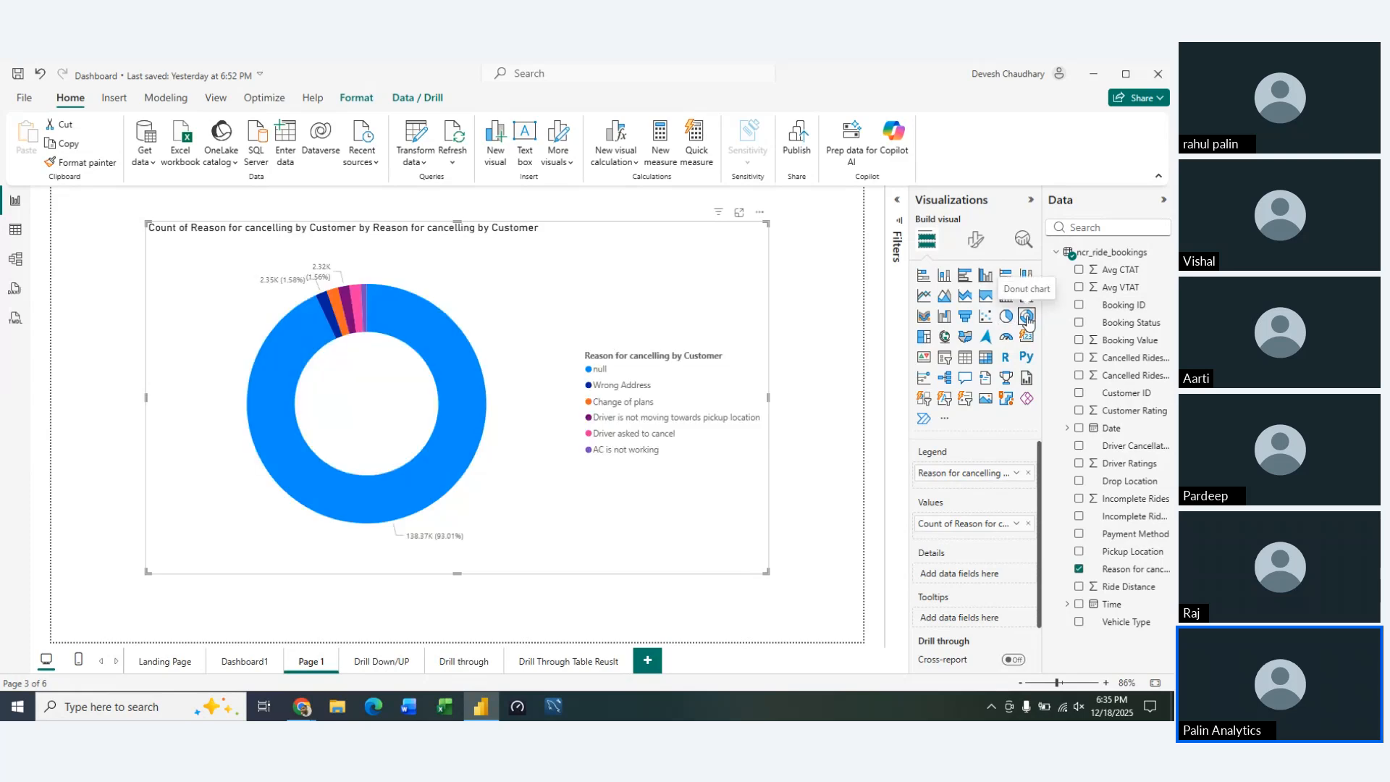
left_click(1005, 316)
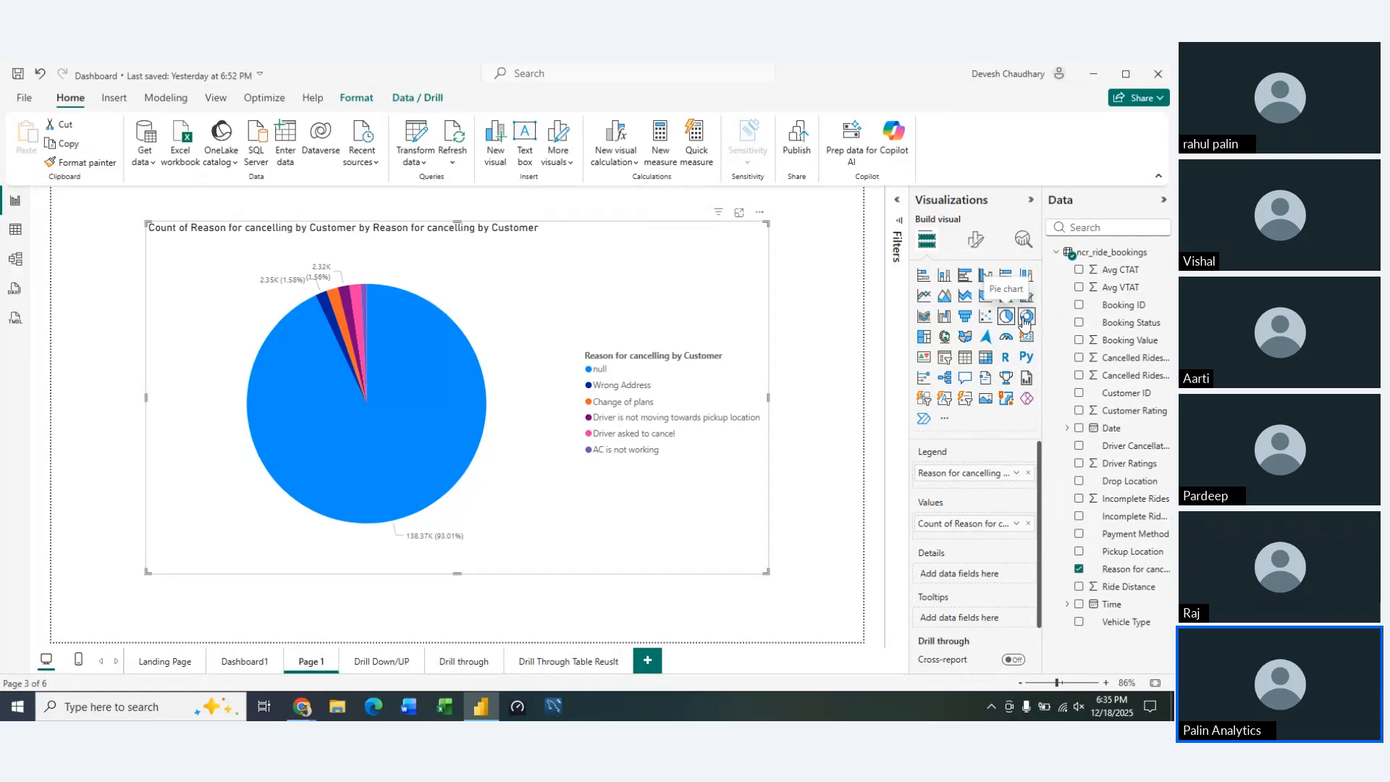
left_click(1027, 319)
left_click(1005, 316)
left_click(1027, 318)
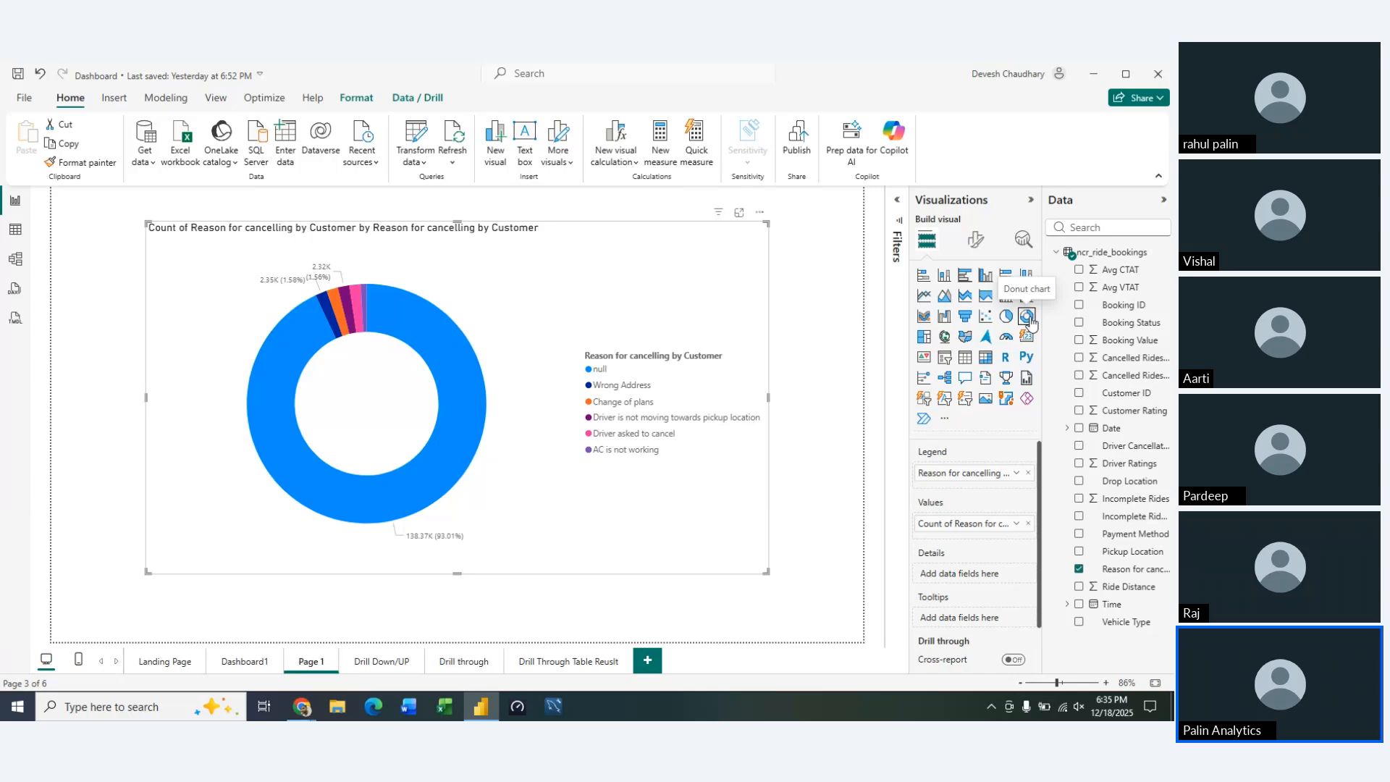
left_click(1010, 320)
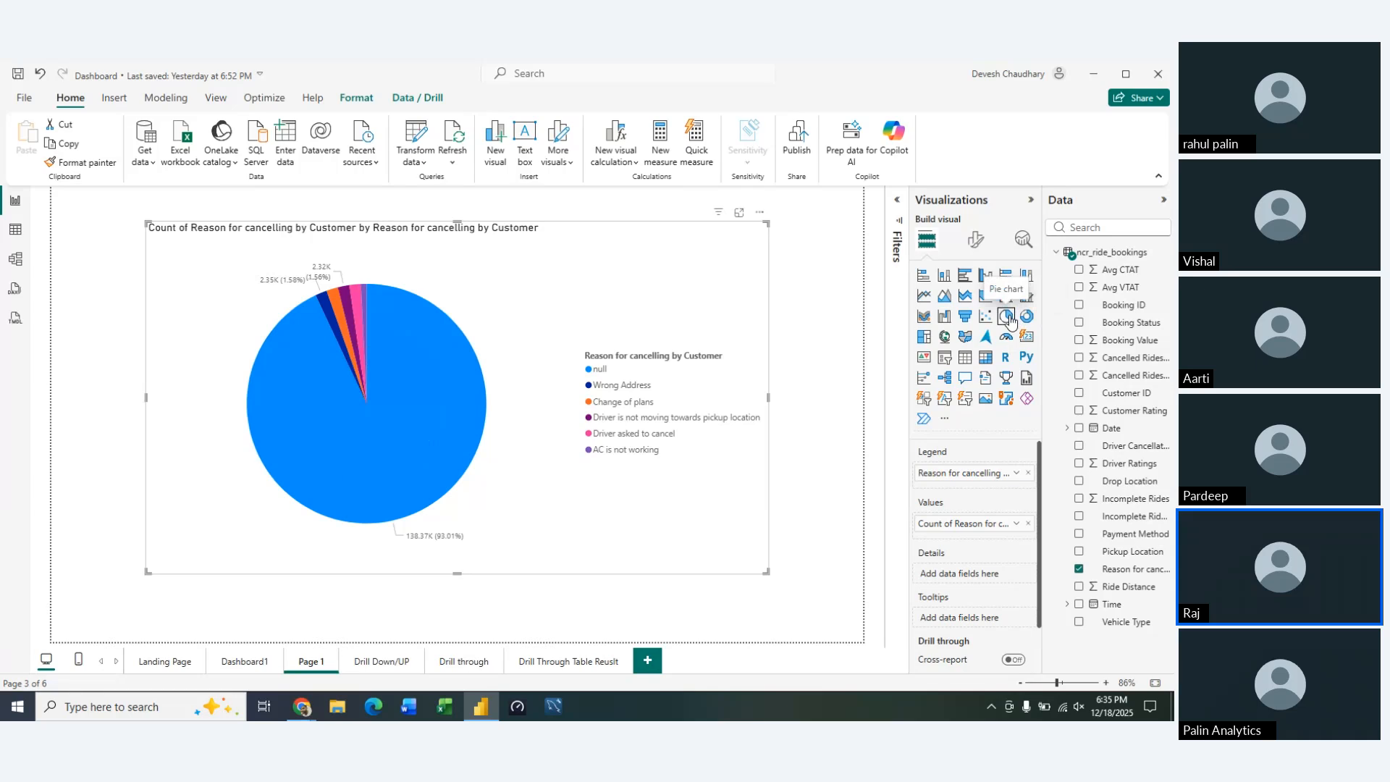
Try the pie chart's legend at Top left stacked, and set its position to Top right stacked
left_click(976, 239)
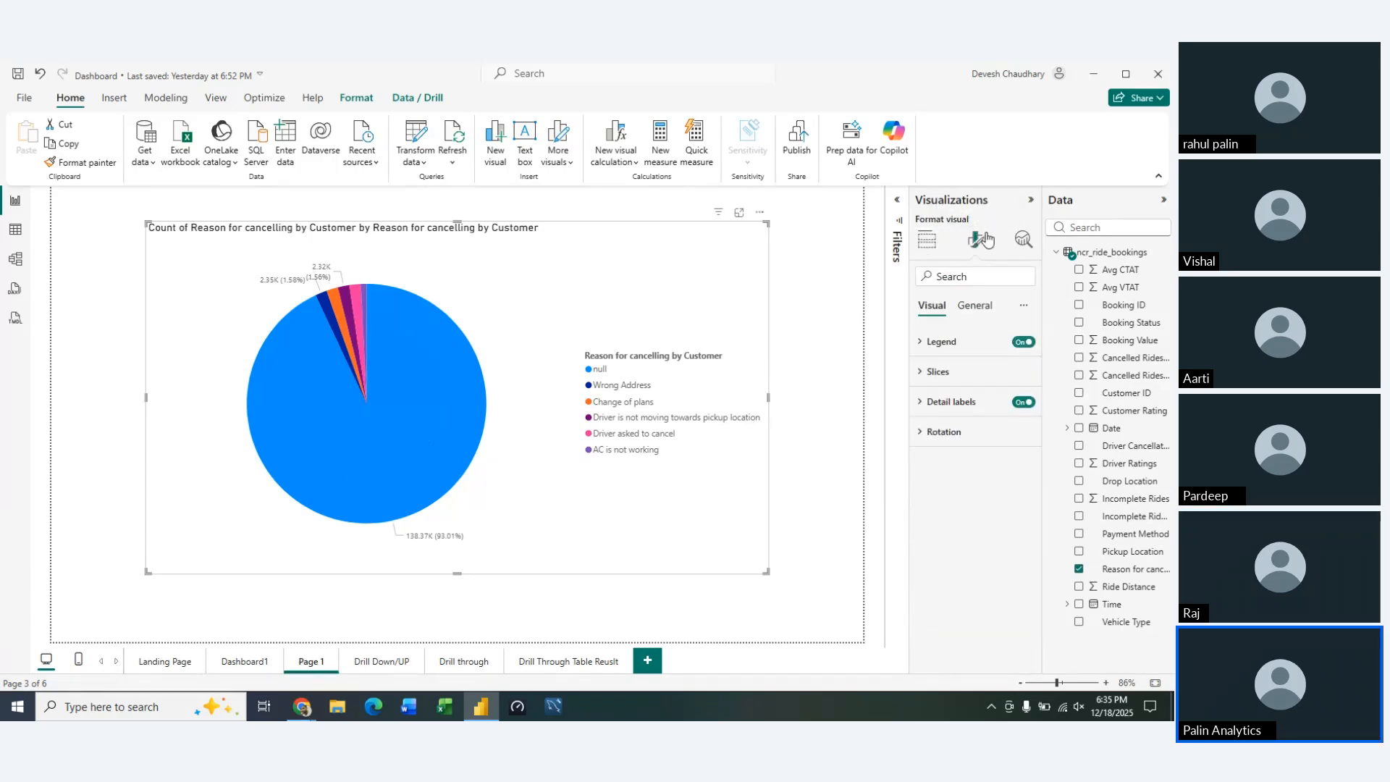
left_click(918, 345)
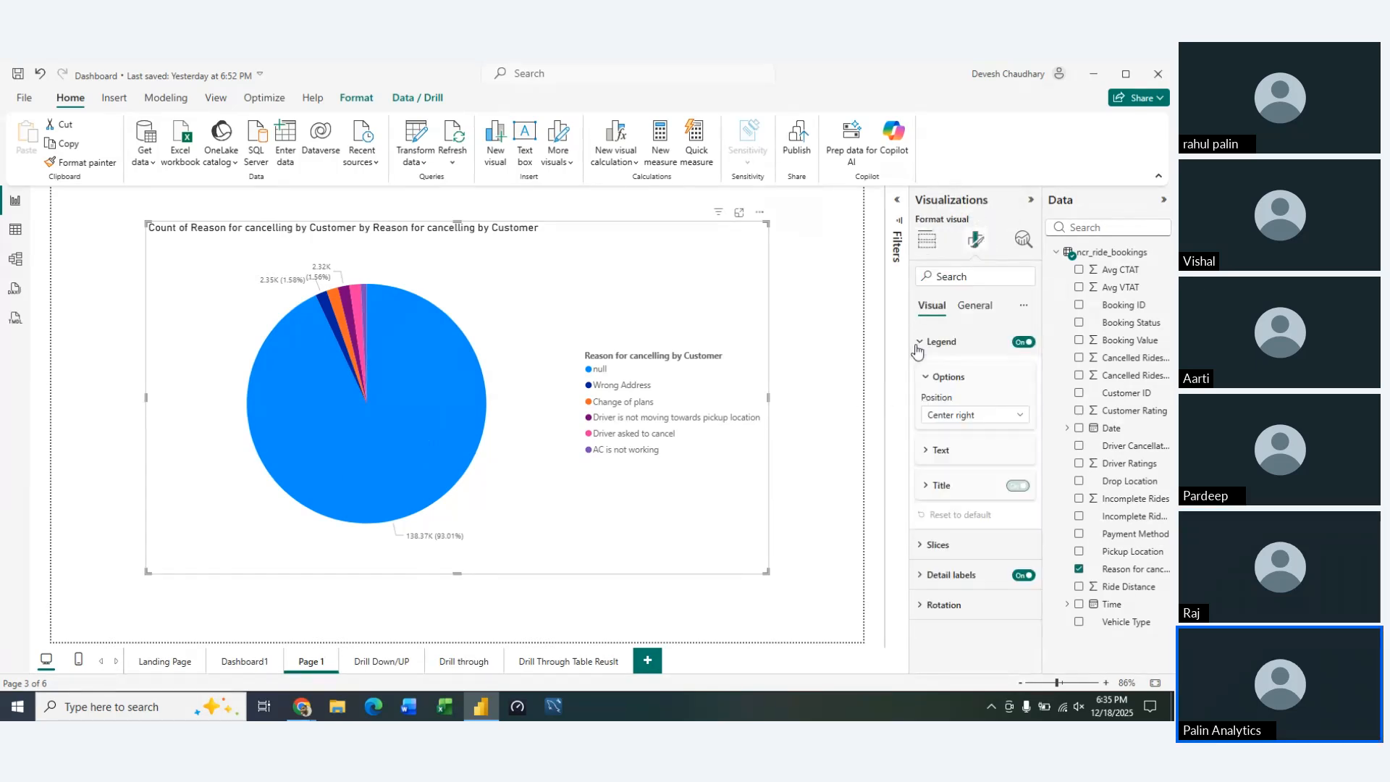
left_click(1017, 419)
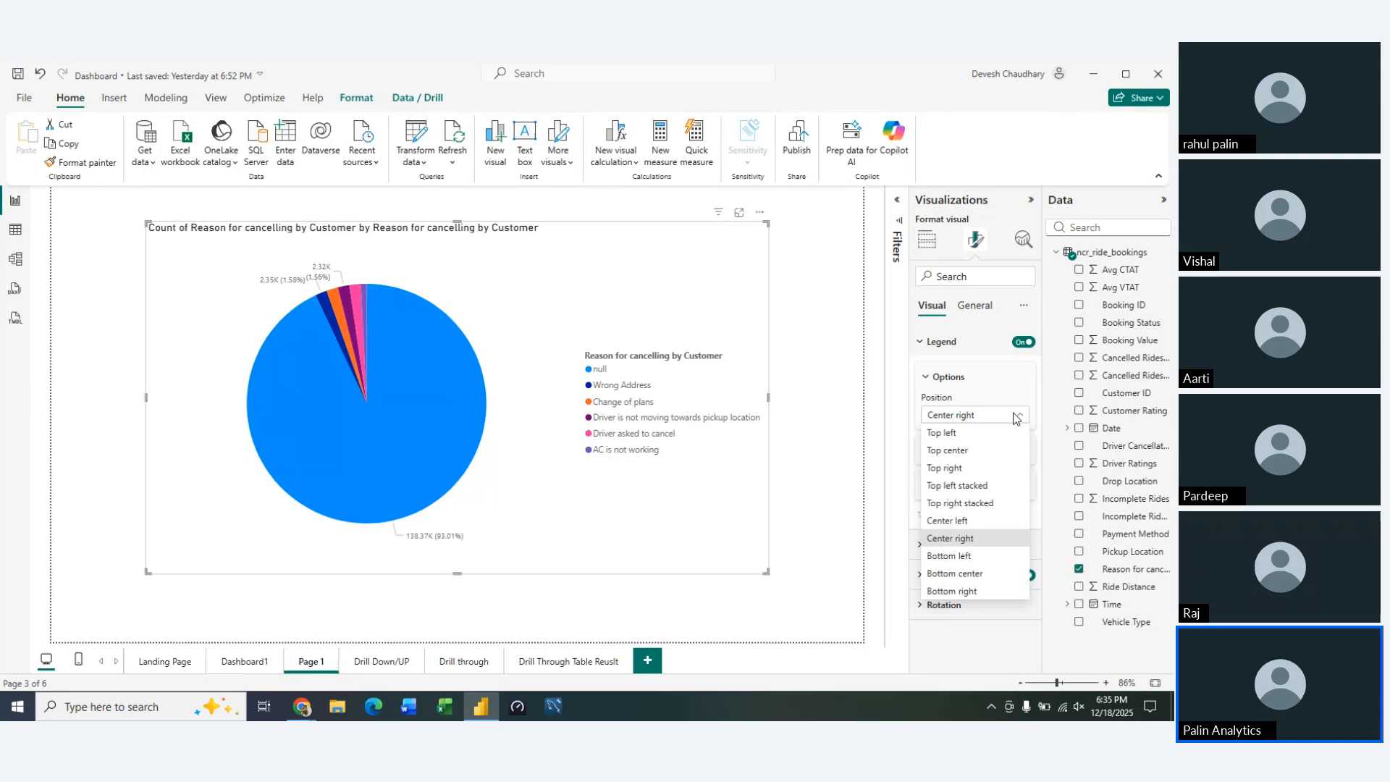
left_click(954, 485)
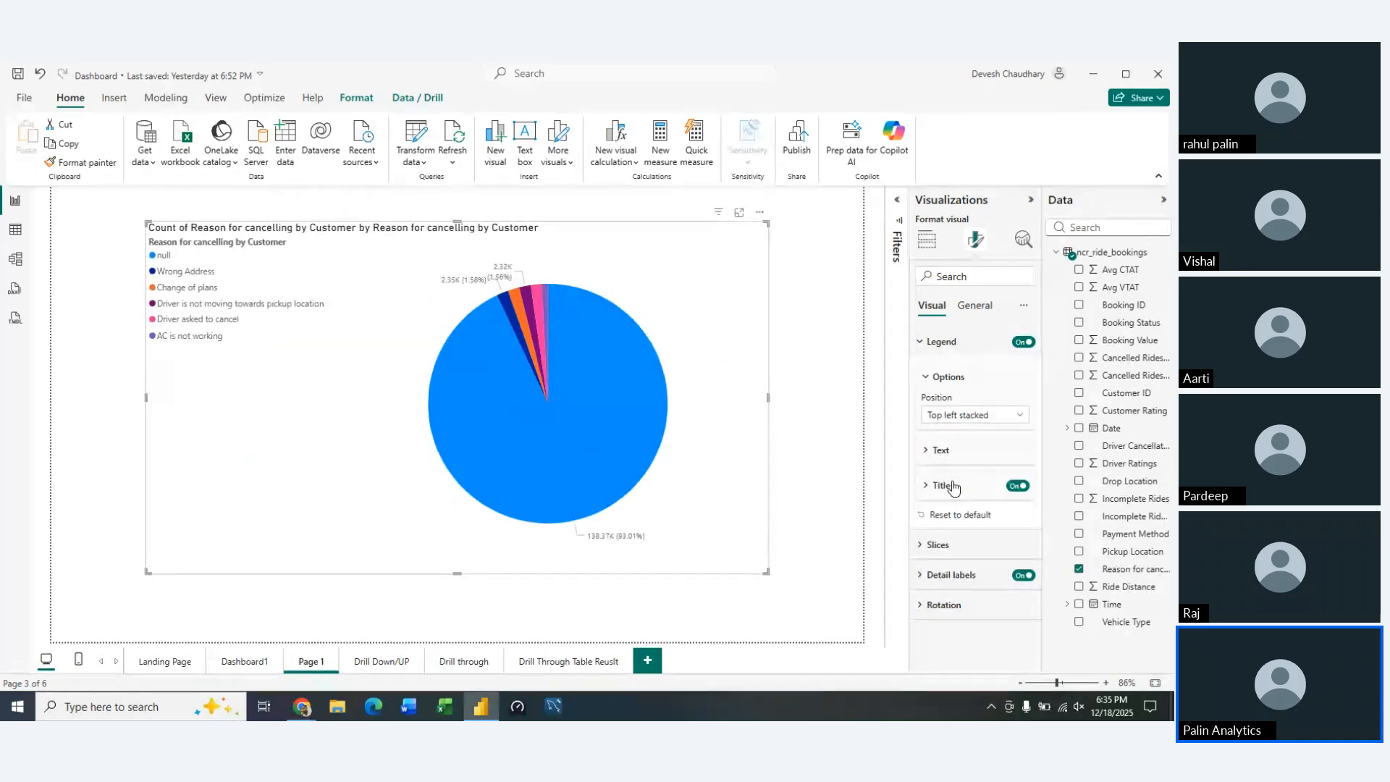
left_click(996, 418)
left_click(967, 519)
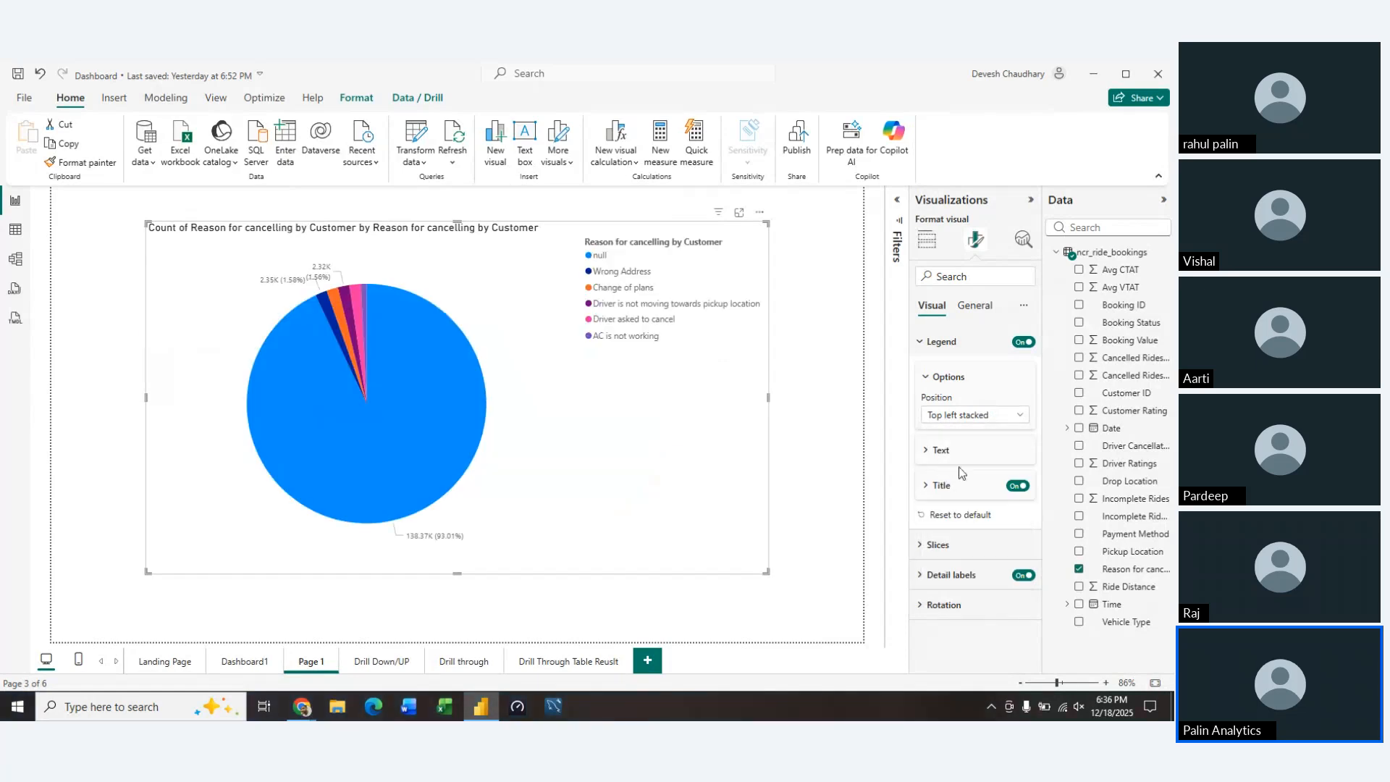
Review the pie chart's legend text options and its slice formatting settings
left_click(928, 378)
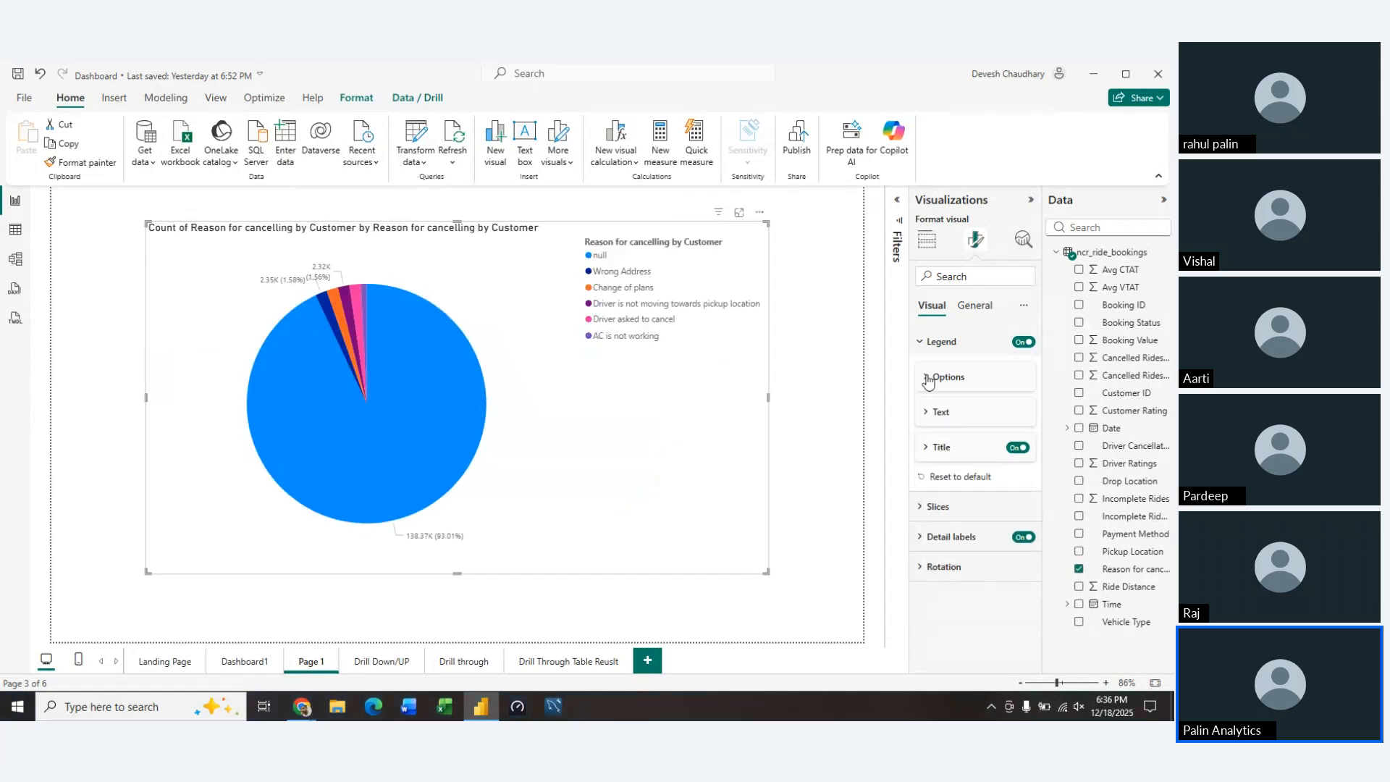
left_click(934, 412)
left_click(927, 411)
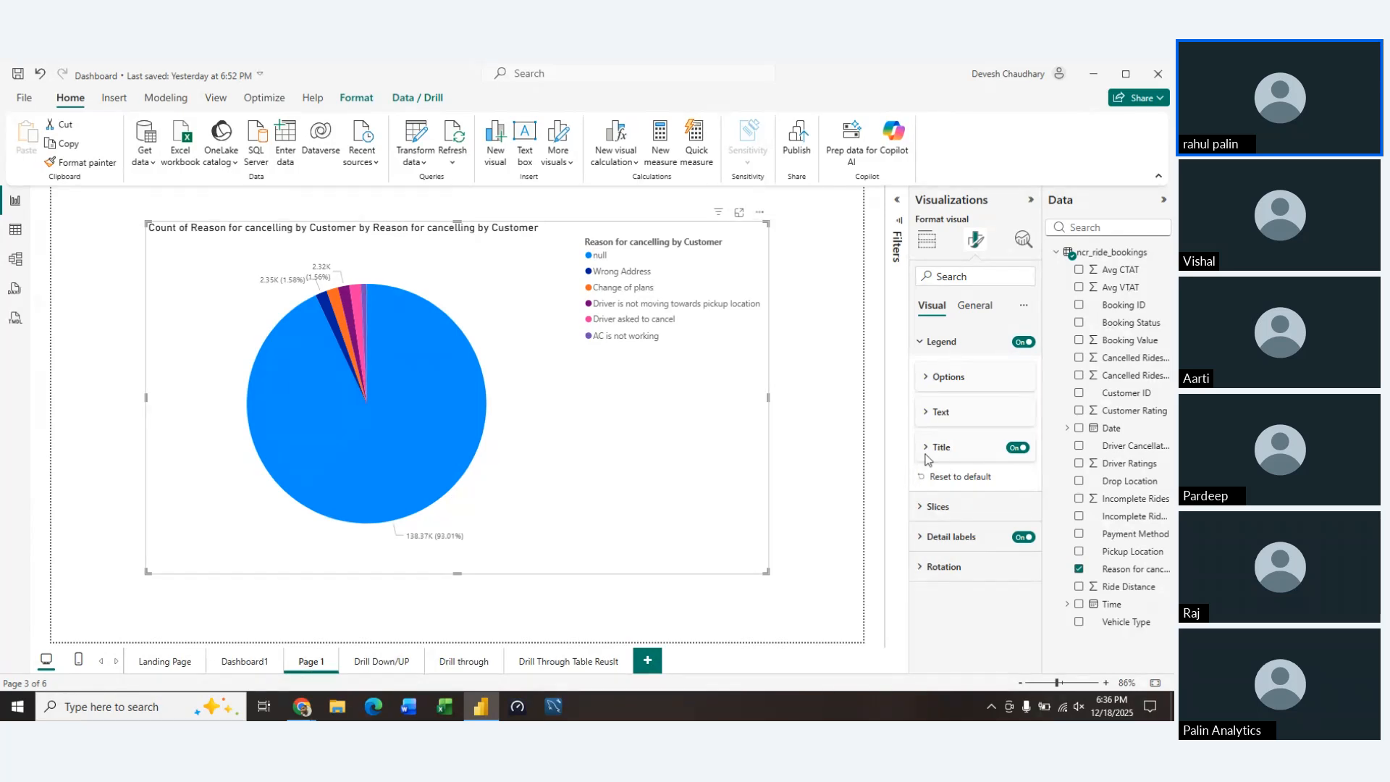
left_click(919, 341)
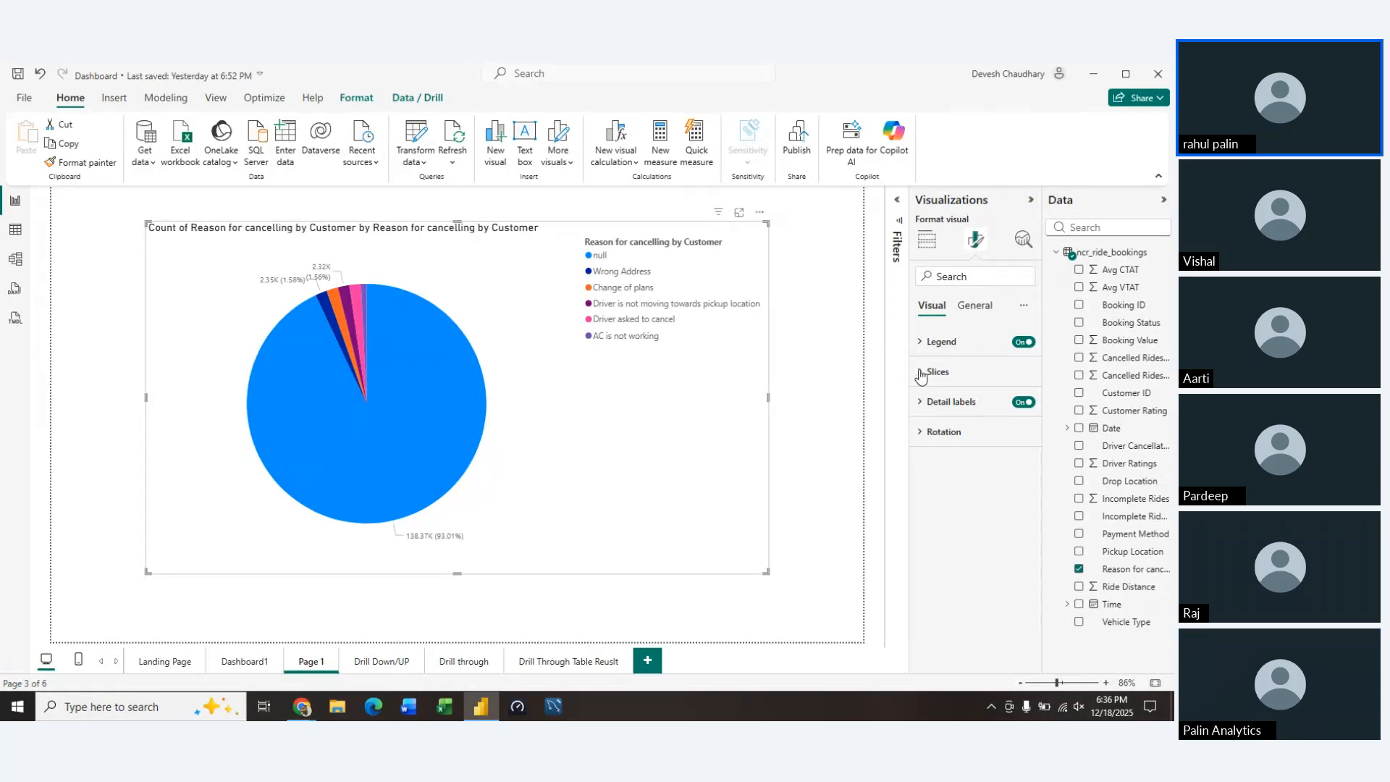
left_click(920, 371)
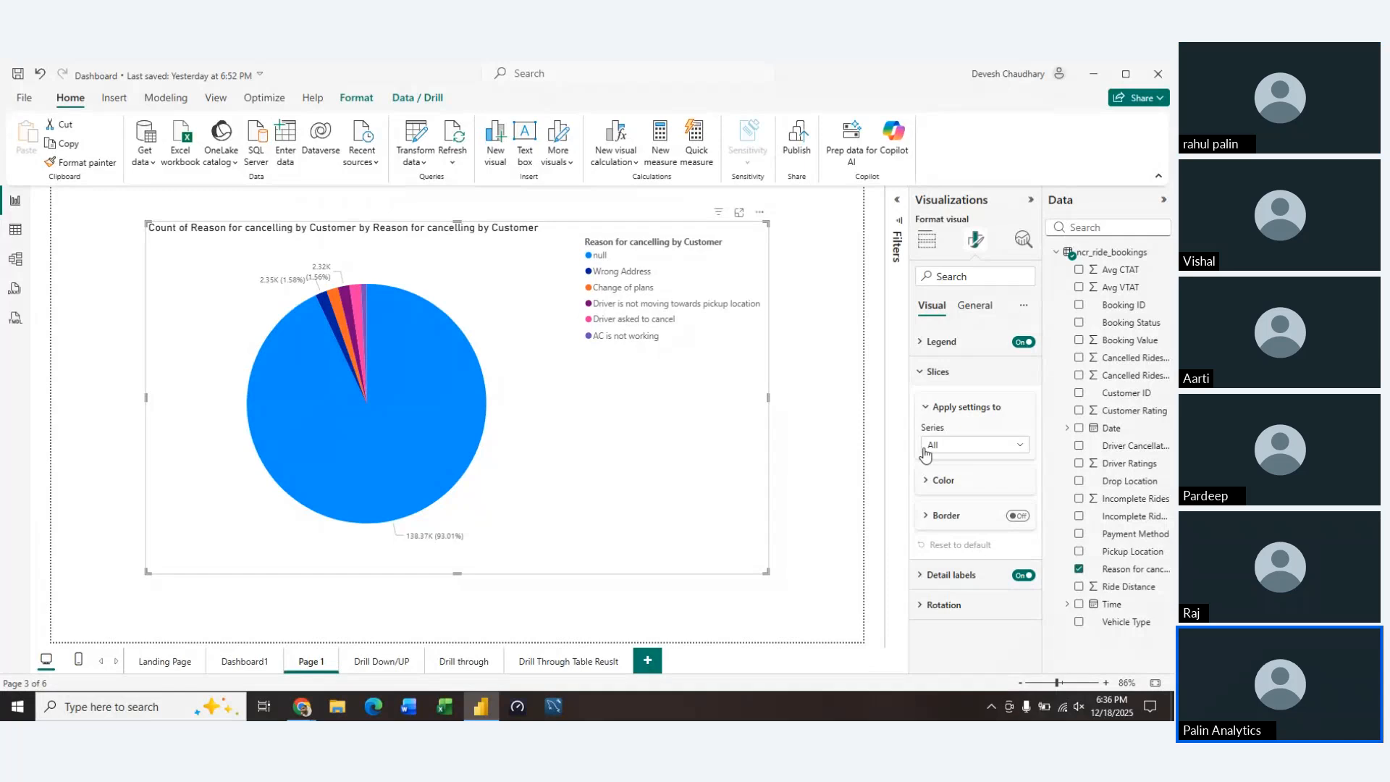
Compare the cancellation reasons as a stacked column chart and a pie chart, finishing with the stacked column chart
left_click(926, 240)
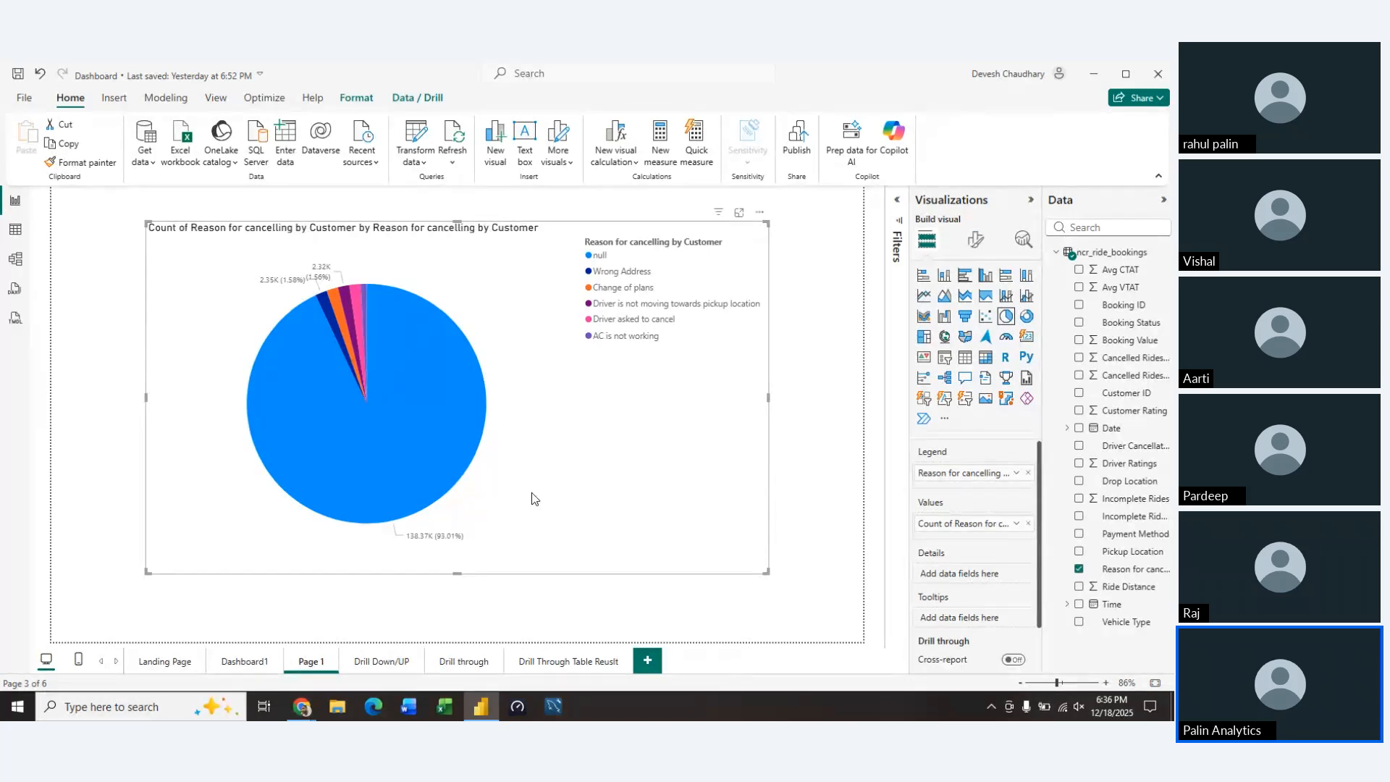
left_click(944, 276)
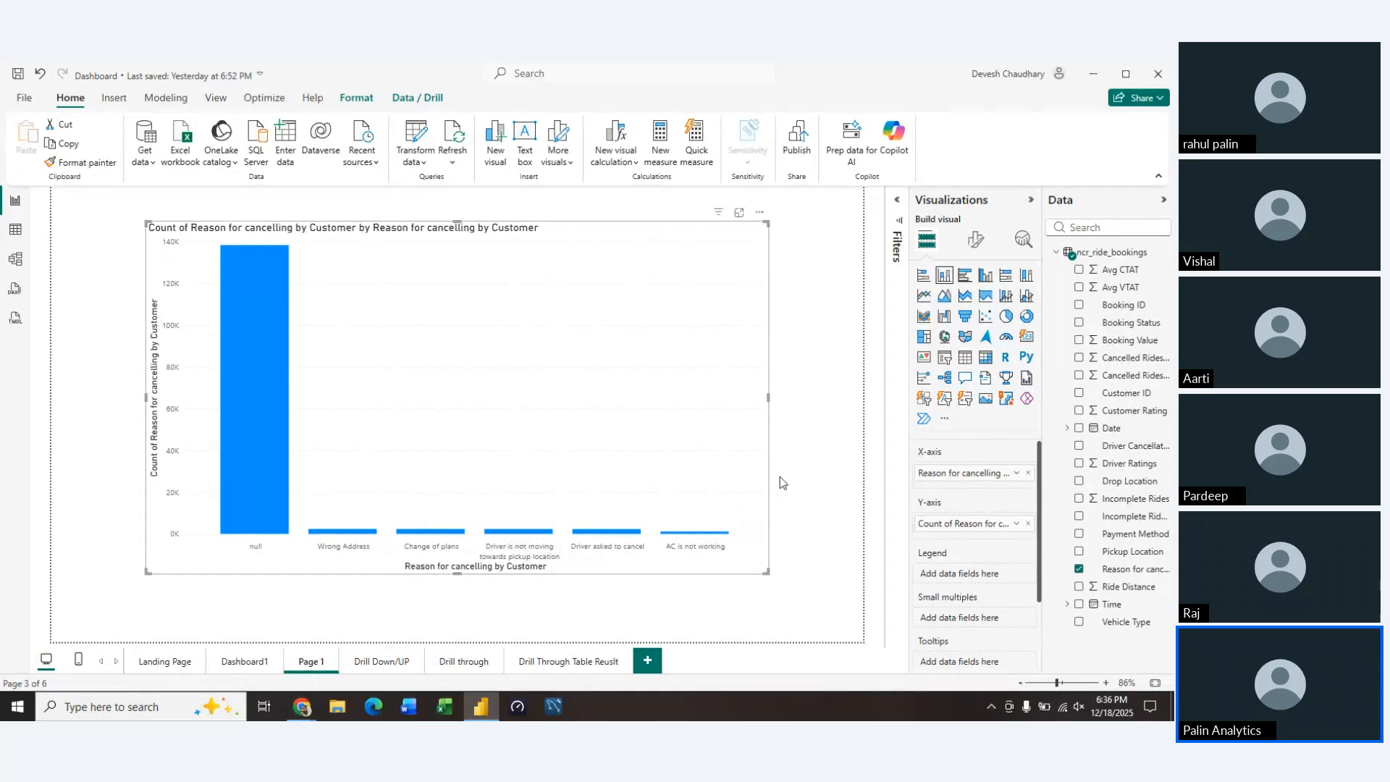
left_click(1006, 316)
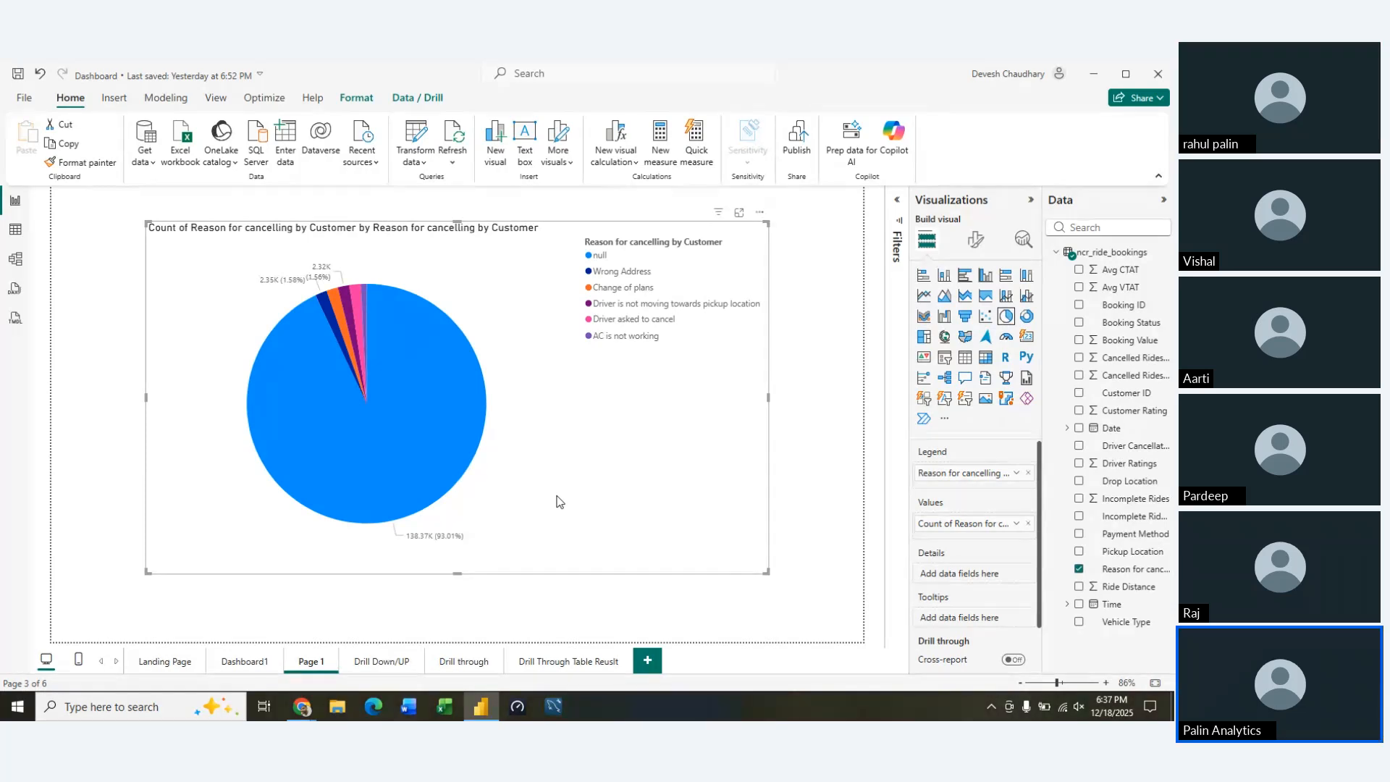
left_click(944, 277)
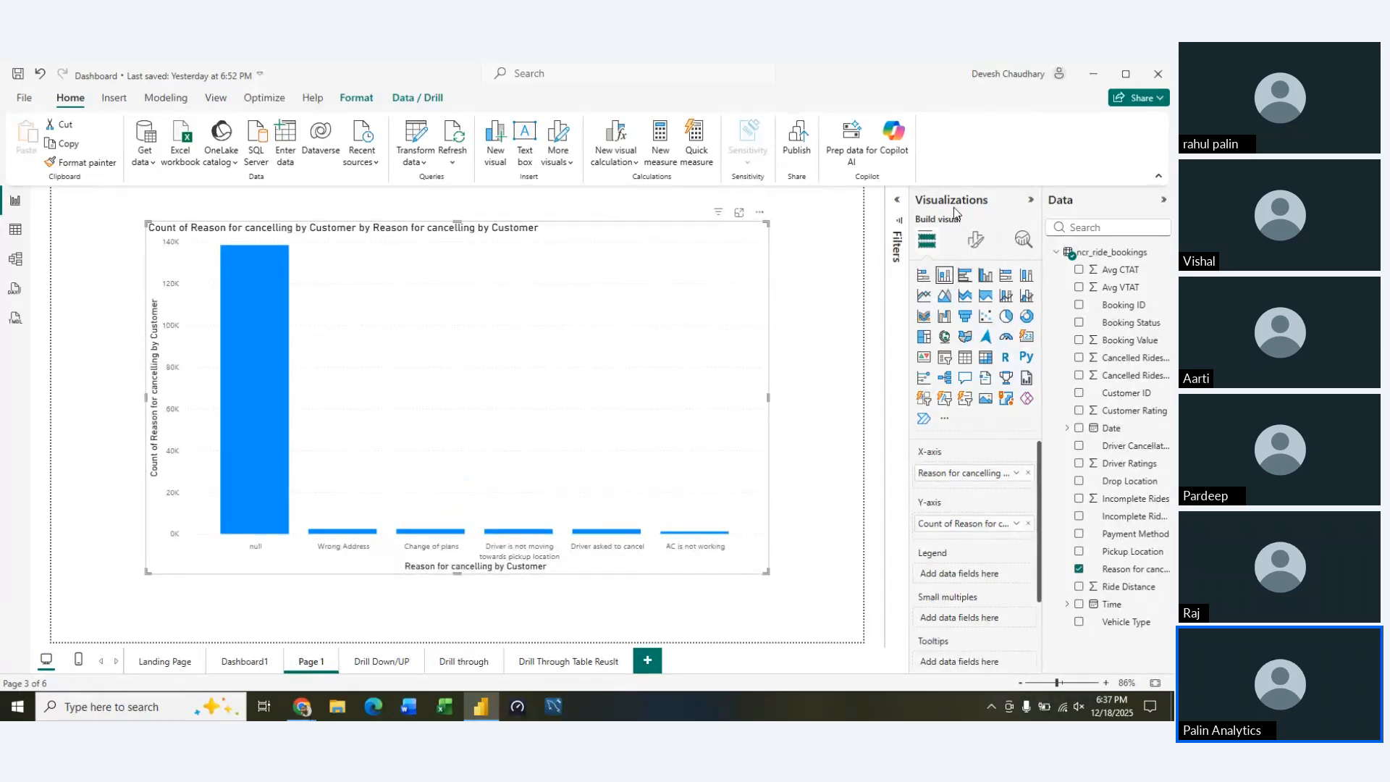
Review the column chart's x-axis settings and turn on the logarithmic scale for its y-axis
left_click(976, 239)
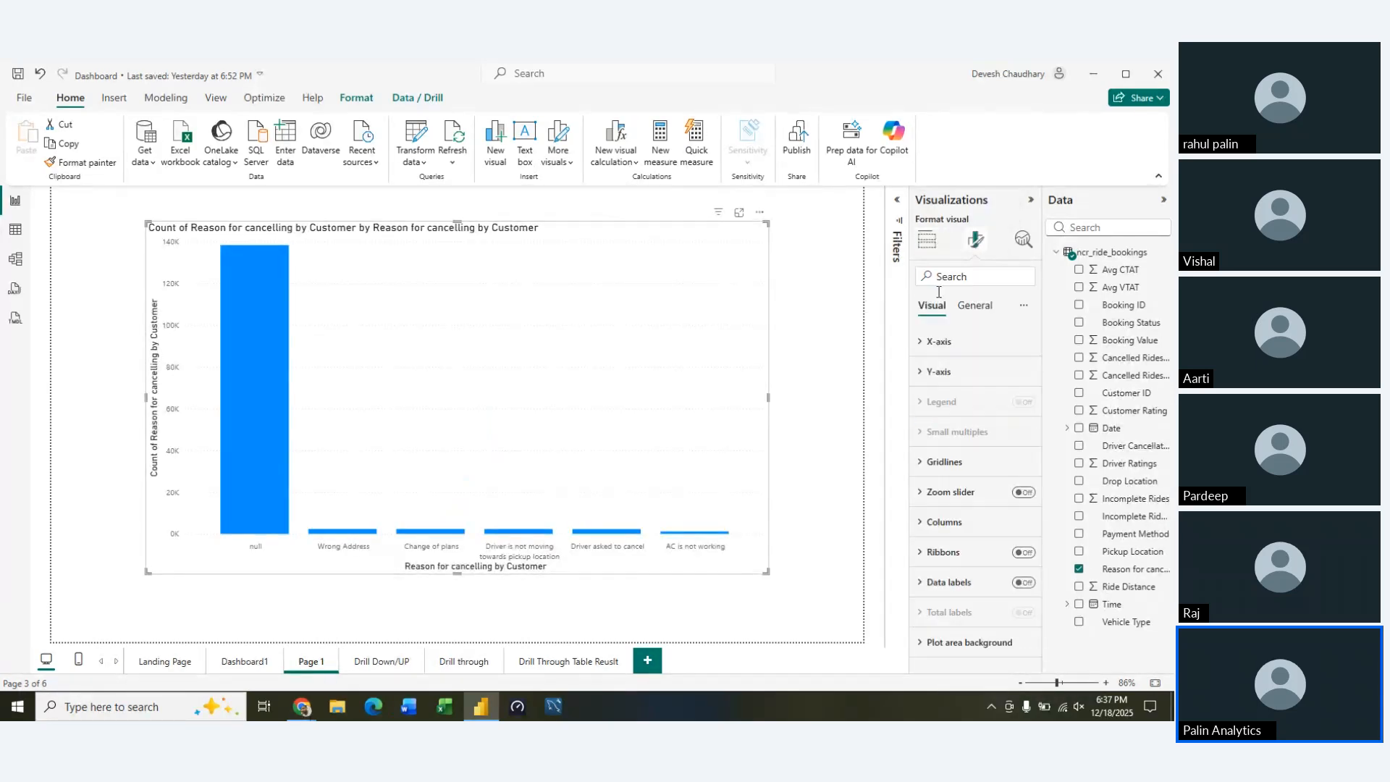
left_click(926, 342)
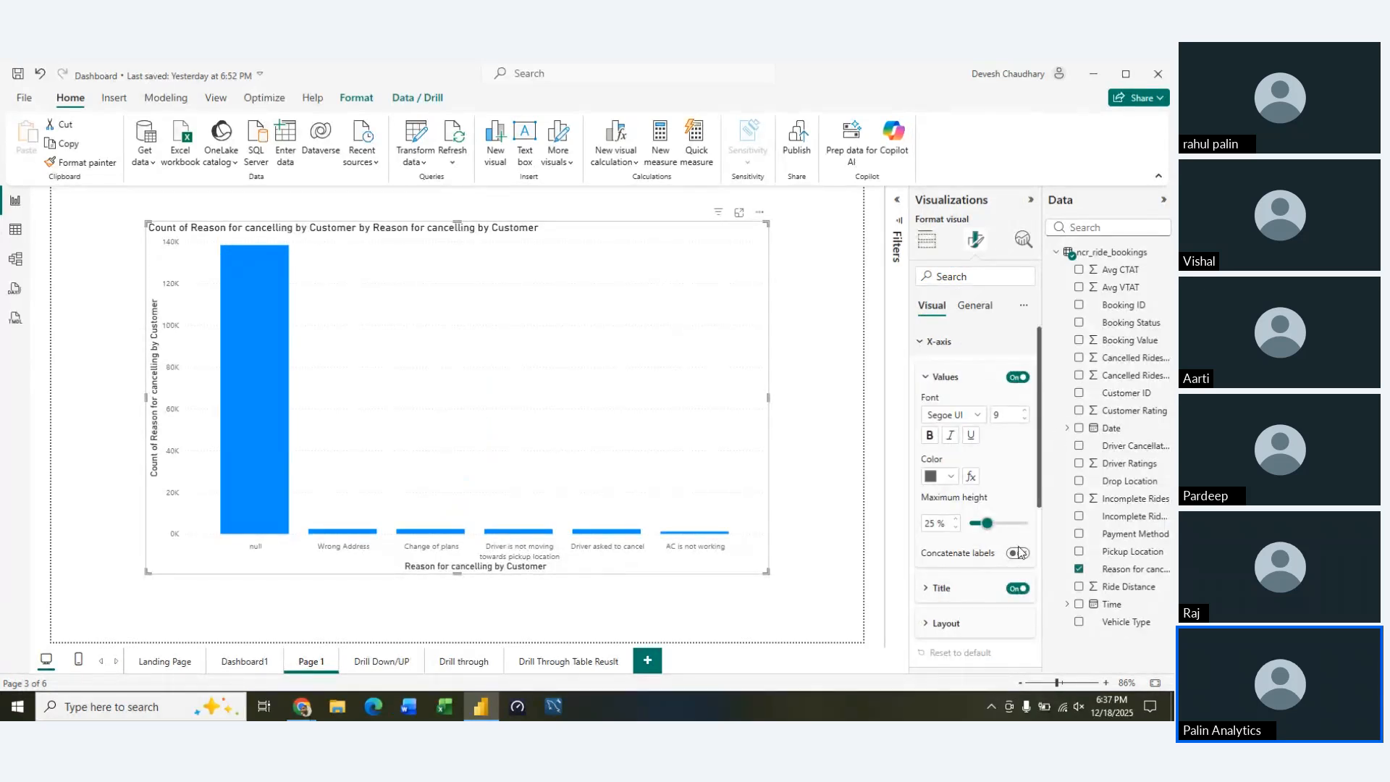
left_click(918, 341)
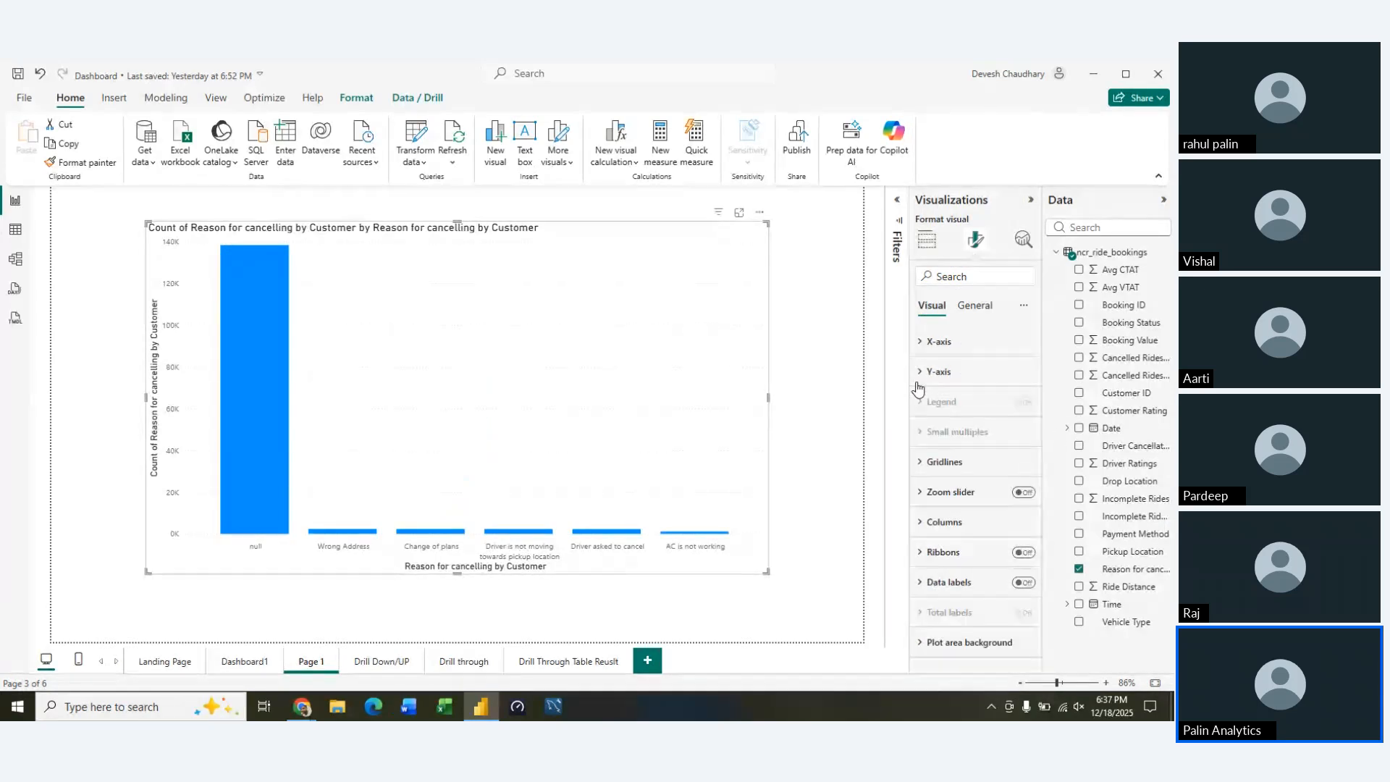
left_click(920, 371)
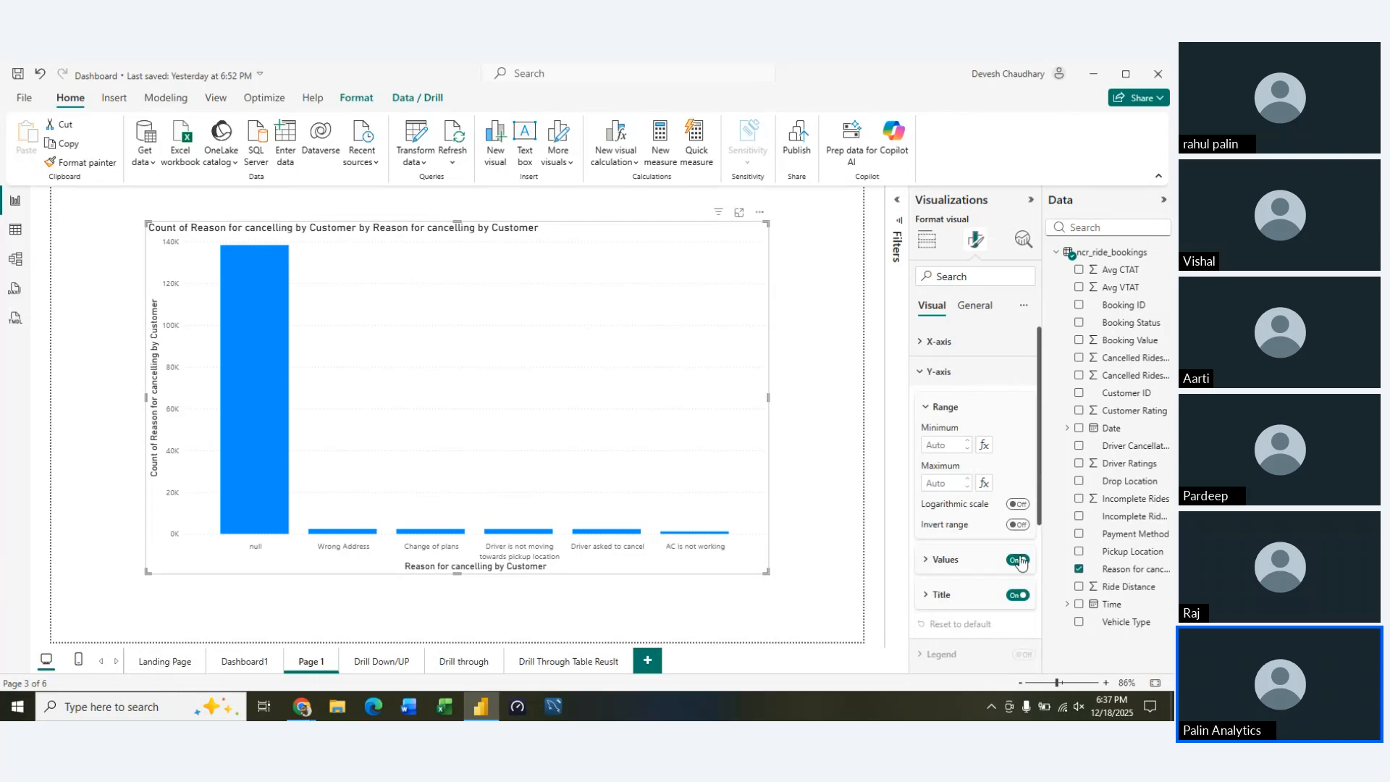
left_click(1018, 504)
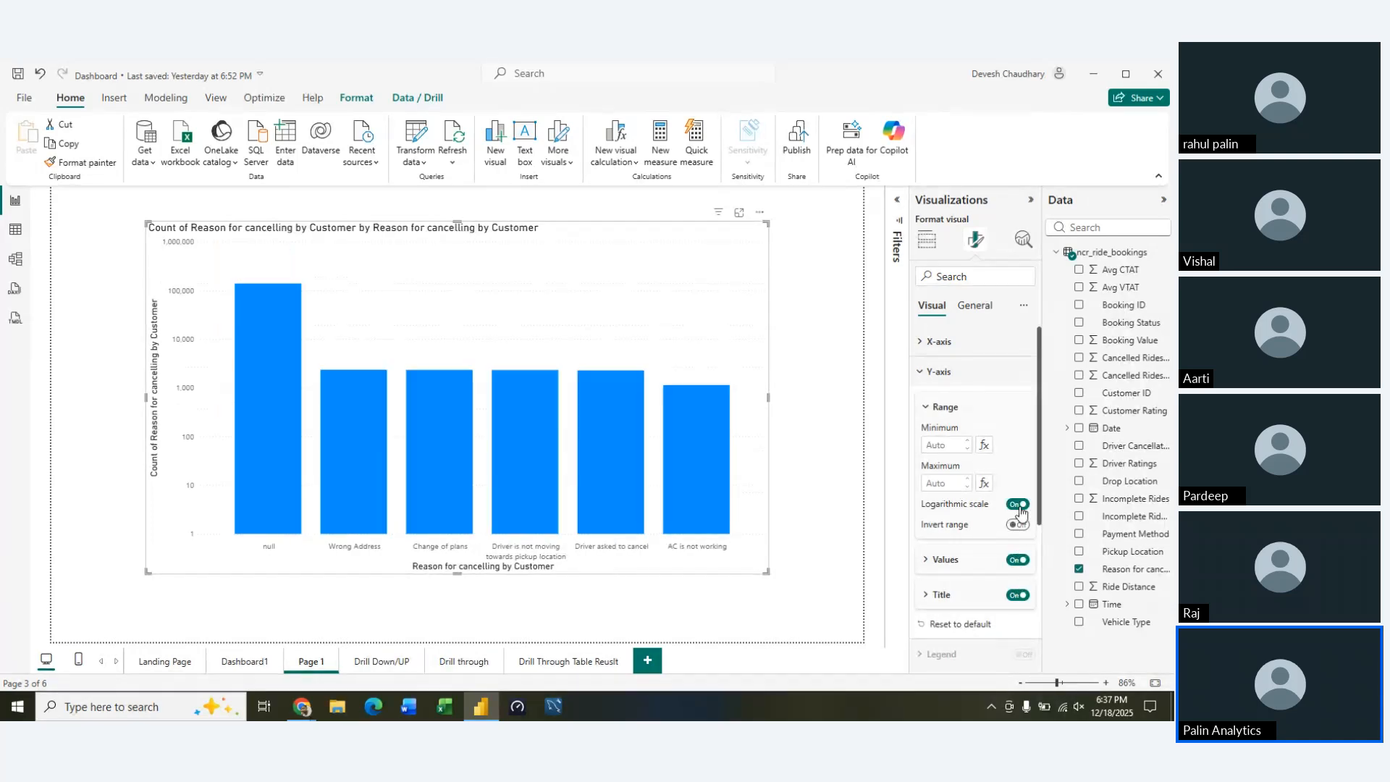
left_click(927, 240)
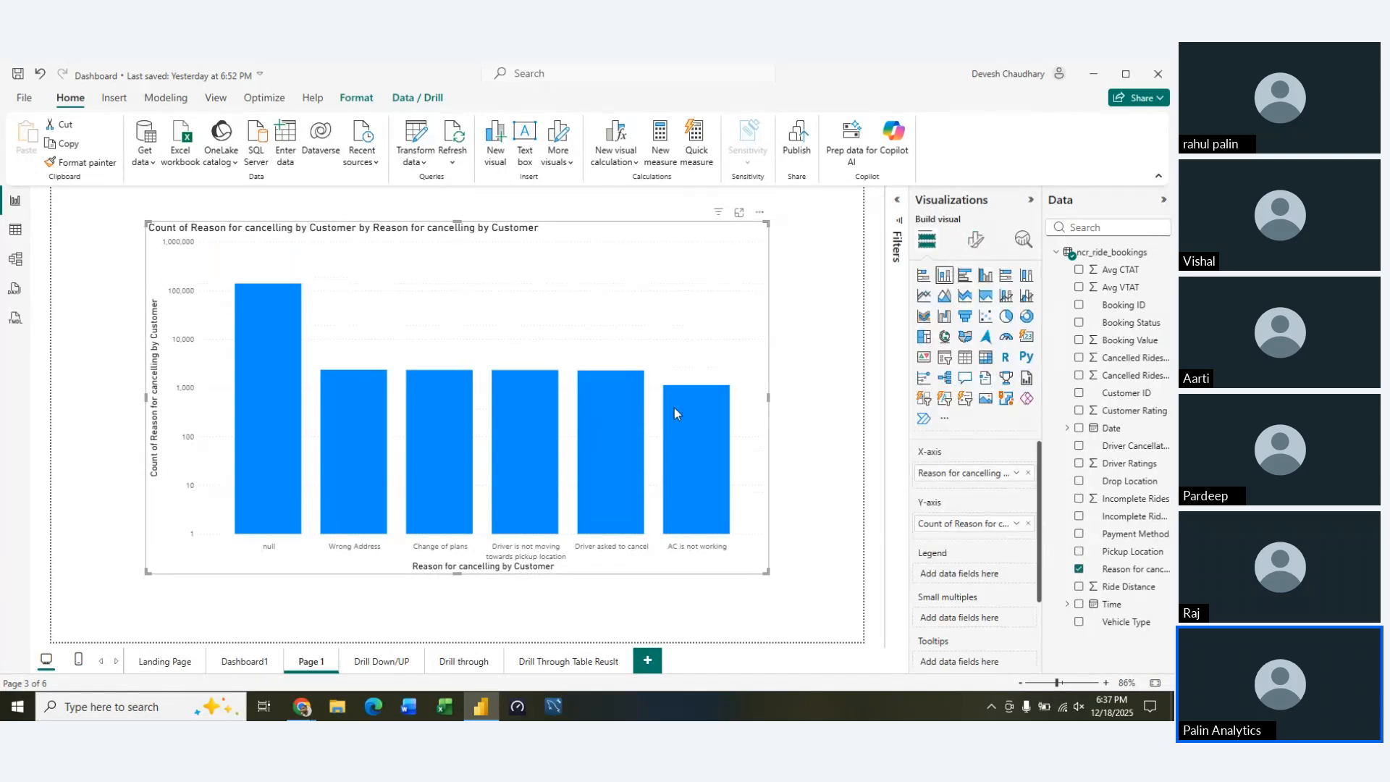
Delete the cancellation reasons column chart from Page 1 and open a blank Notepad document
mouse_move(675, 407)
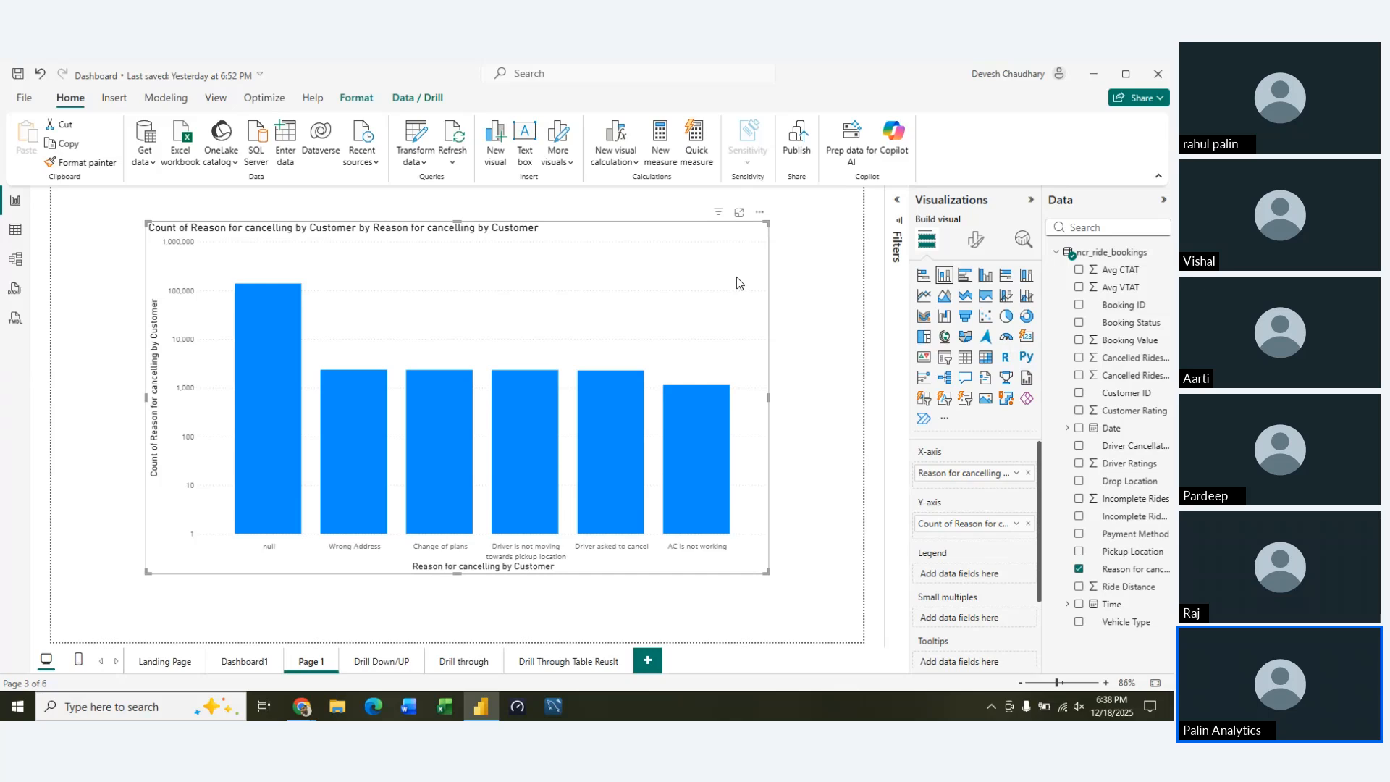
key("Delete")
key("super+r")
key("Return")
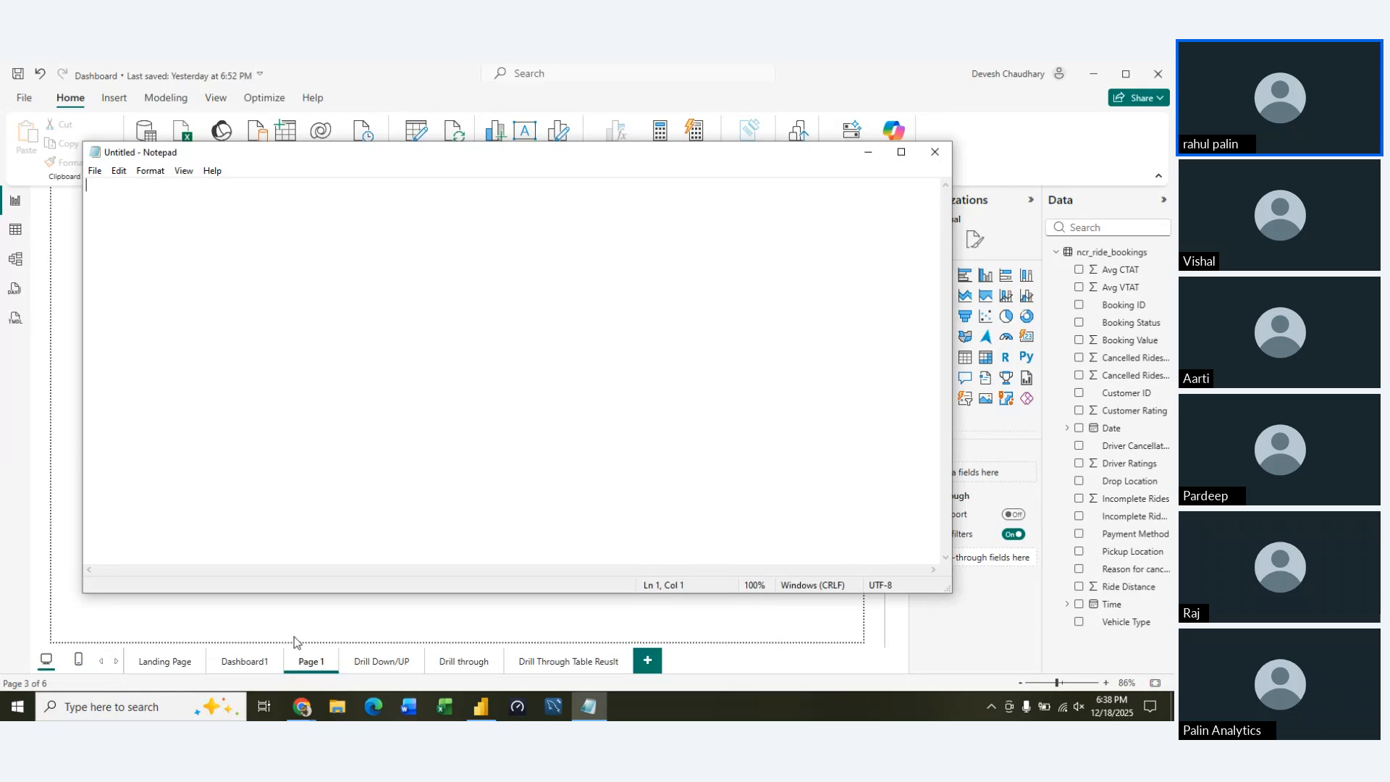
Write "Vehicle Type" in the Notepad note and paste a copy of it below, separated by blank lines
type("Vec")
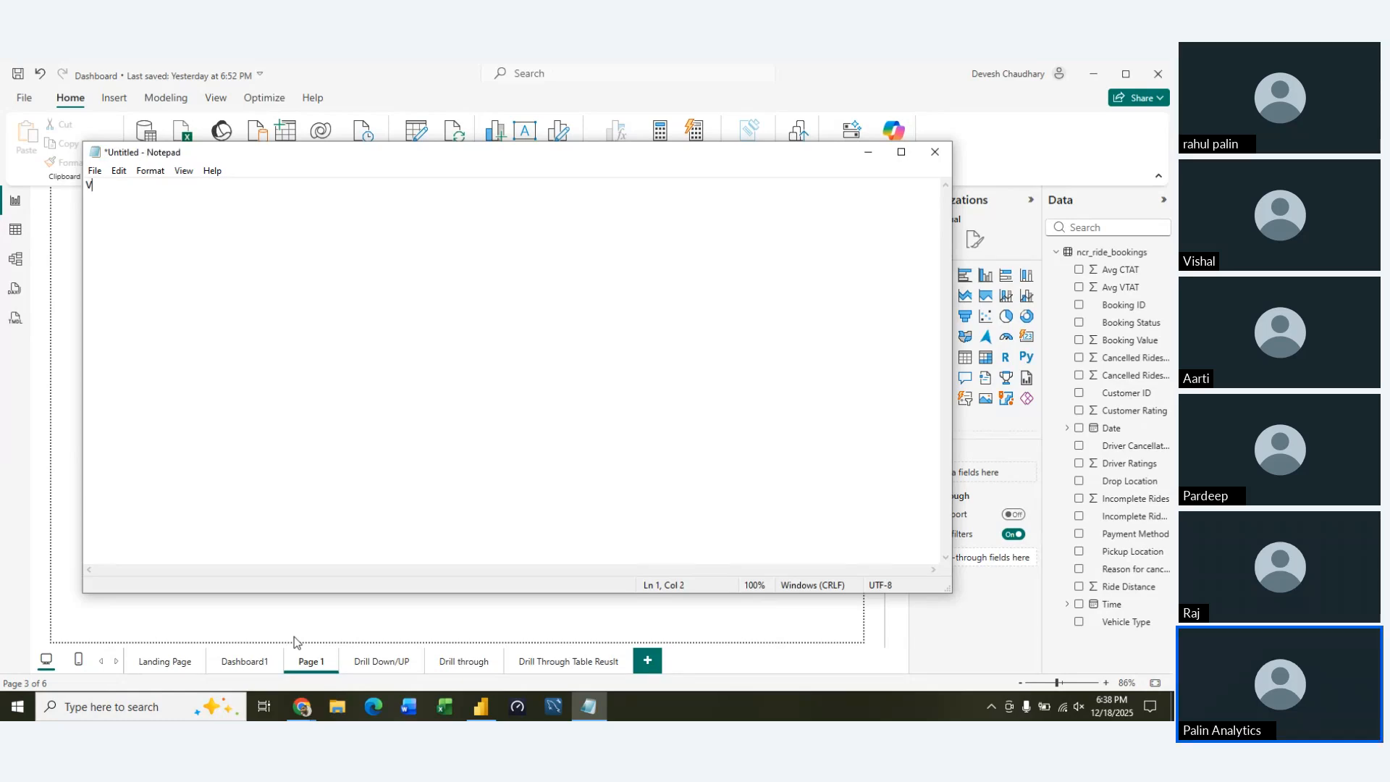
key("BackSpace")
key("BackSpace")
type("eh")
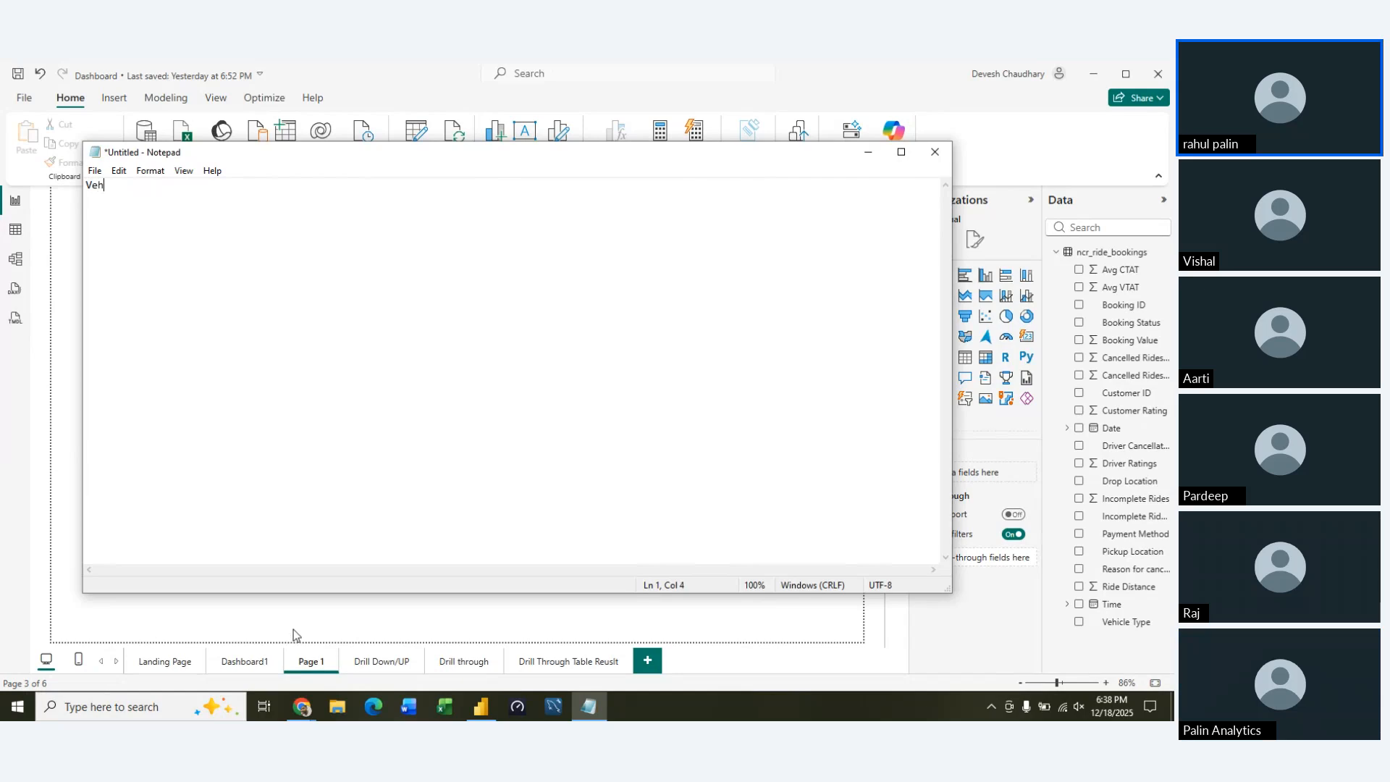
type("icle Type")
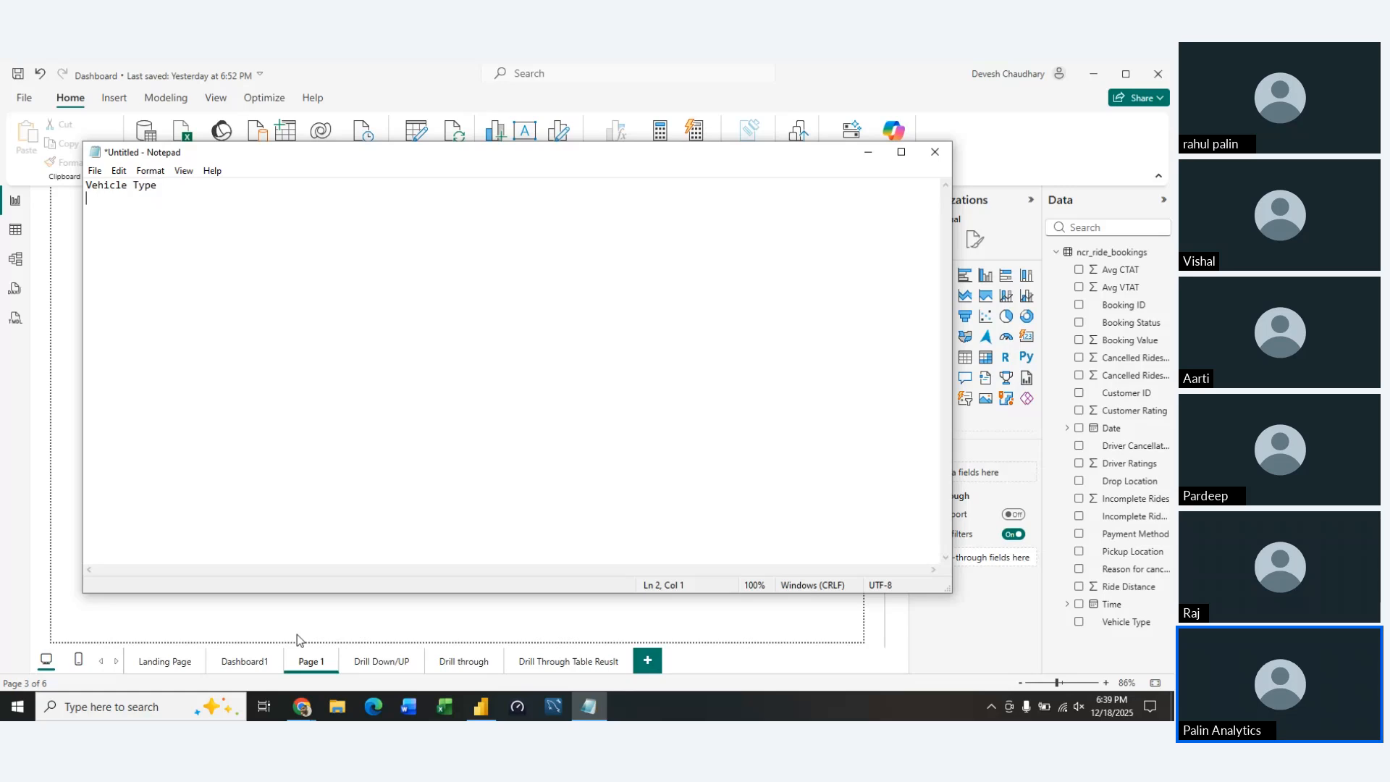
key("ctrl+a")
key("ctrl+c")
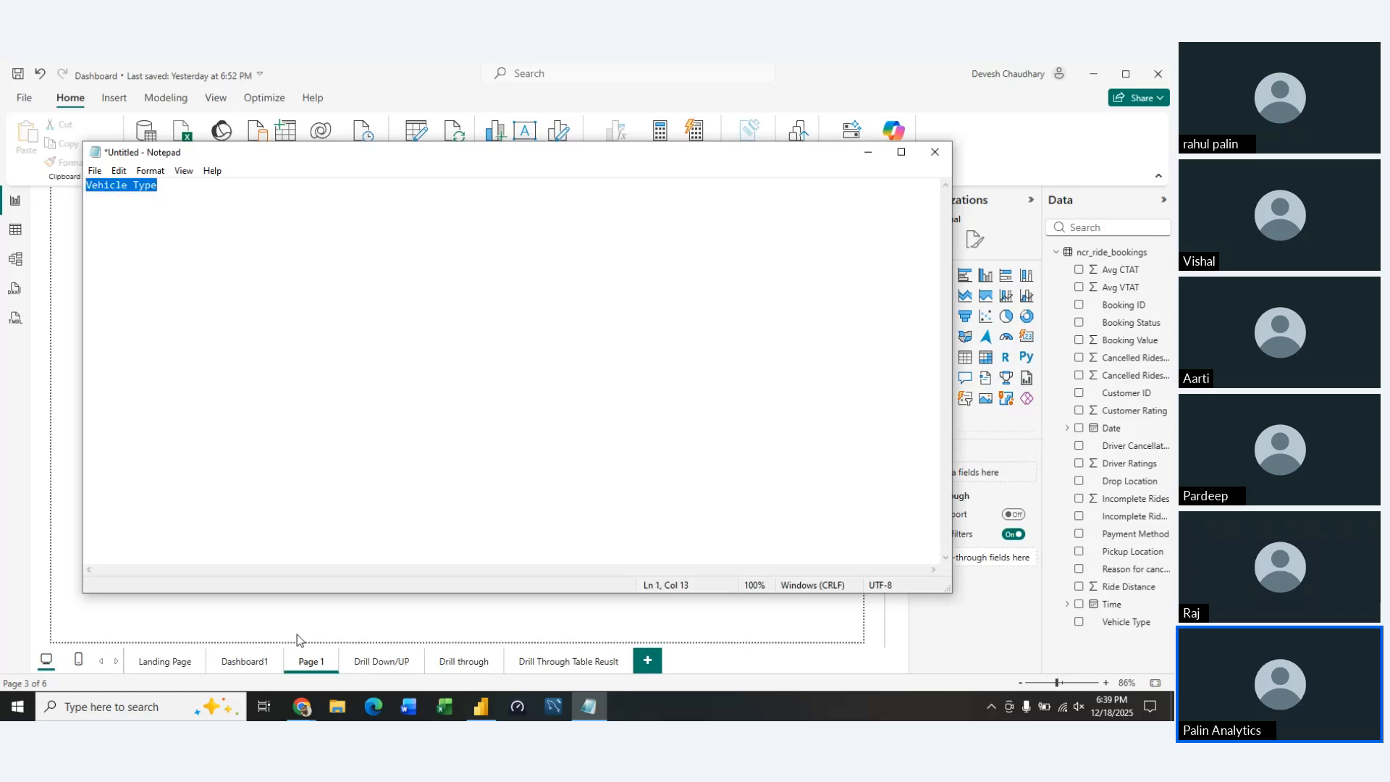
key("End")
key("Return")
key("Return")
key("Return")
key("ctrl+v")
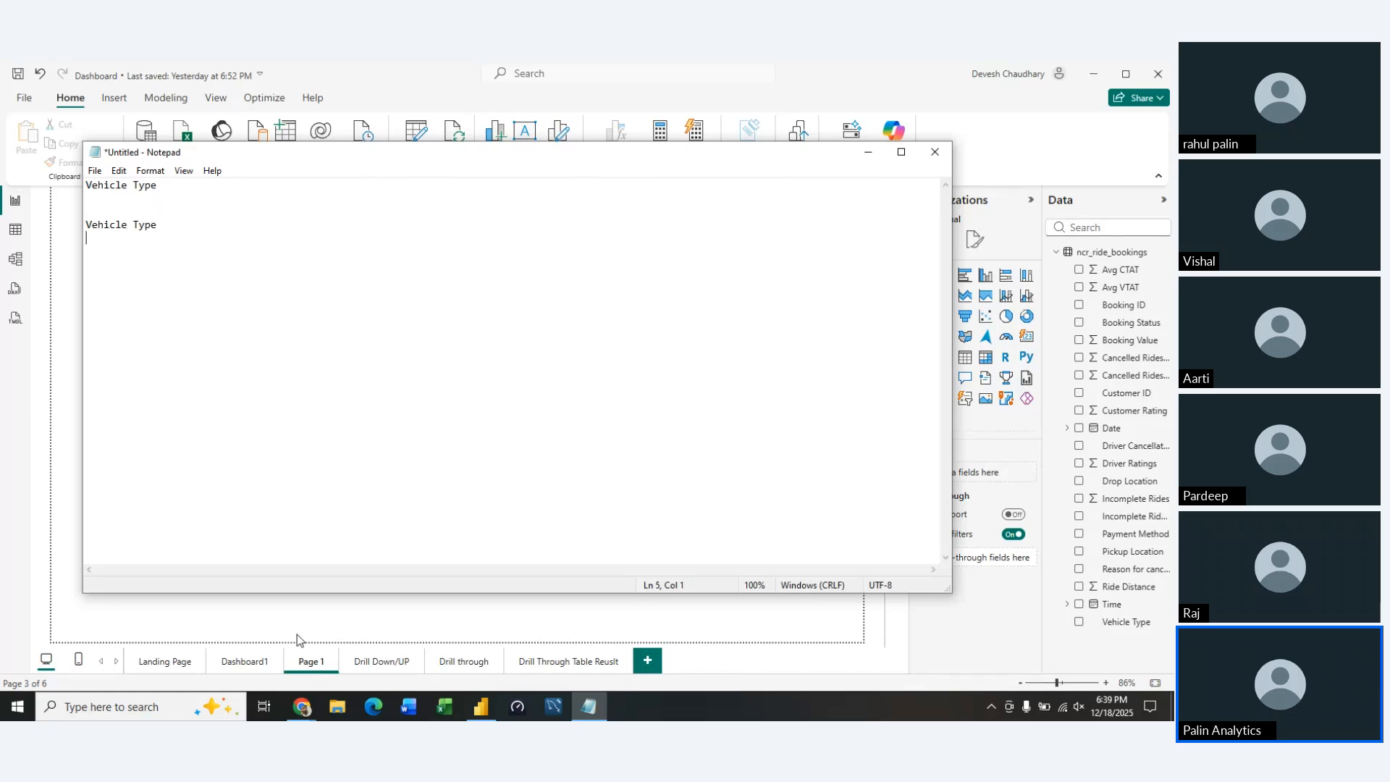
List "Total Booking", "Success Booking Value" and "Avg Distance Travel" on separate lines below the second "Vehicle Type"
type("Total B")
type("ooking")
type("Succe")
type("ss Boo")
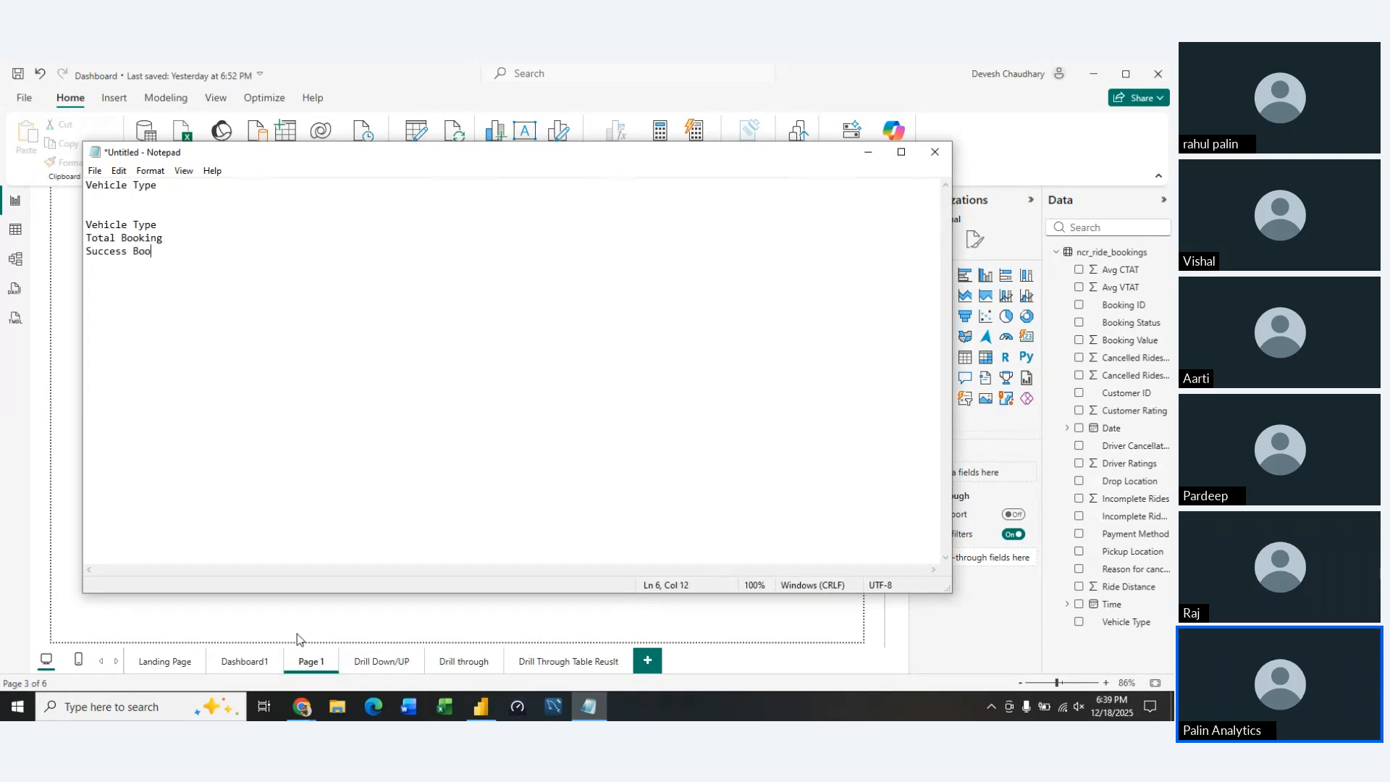
type("king Value")
key("Return")
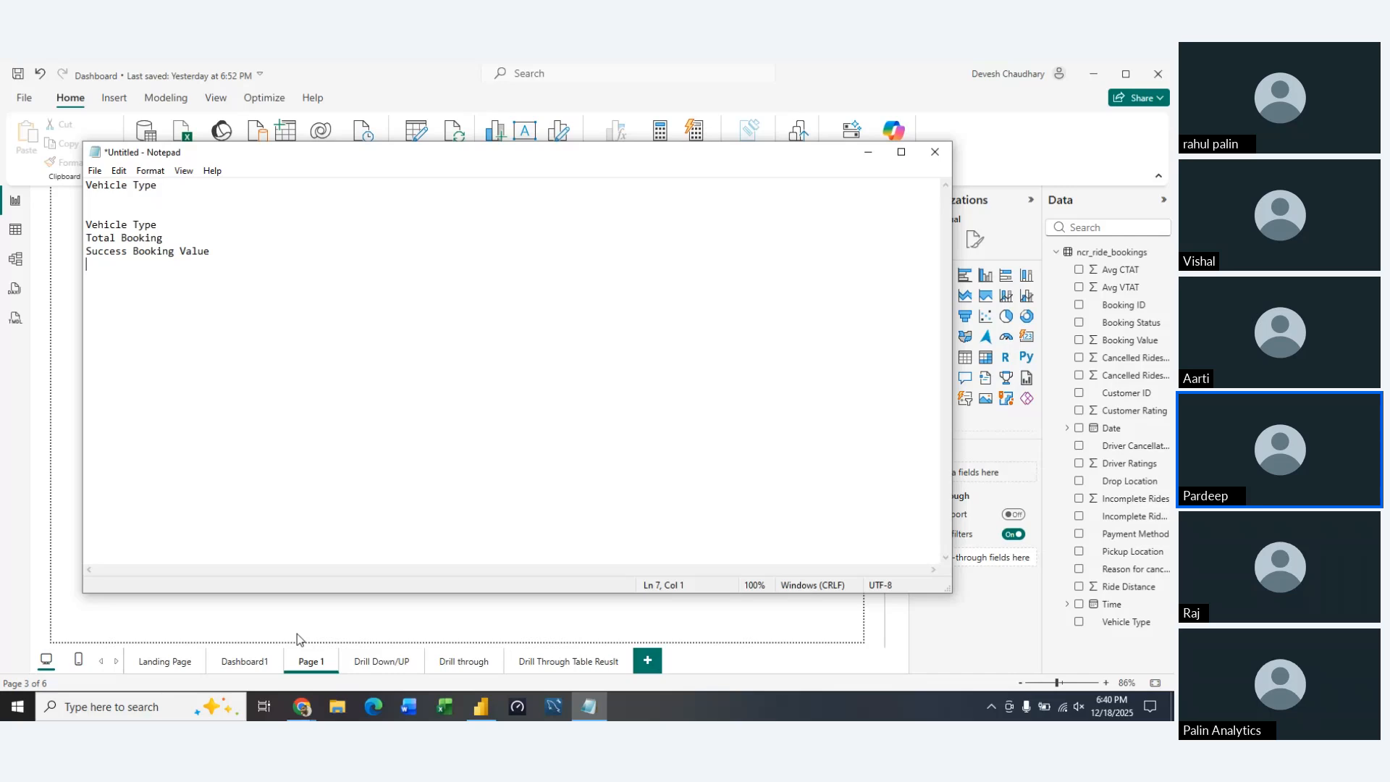
type("Avg Distance Travel")
key("Return")
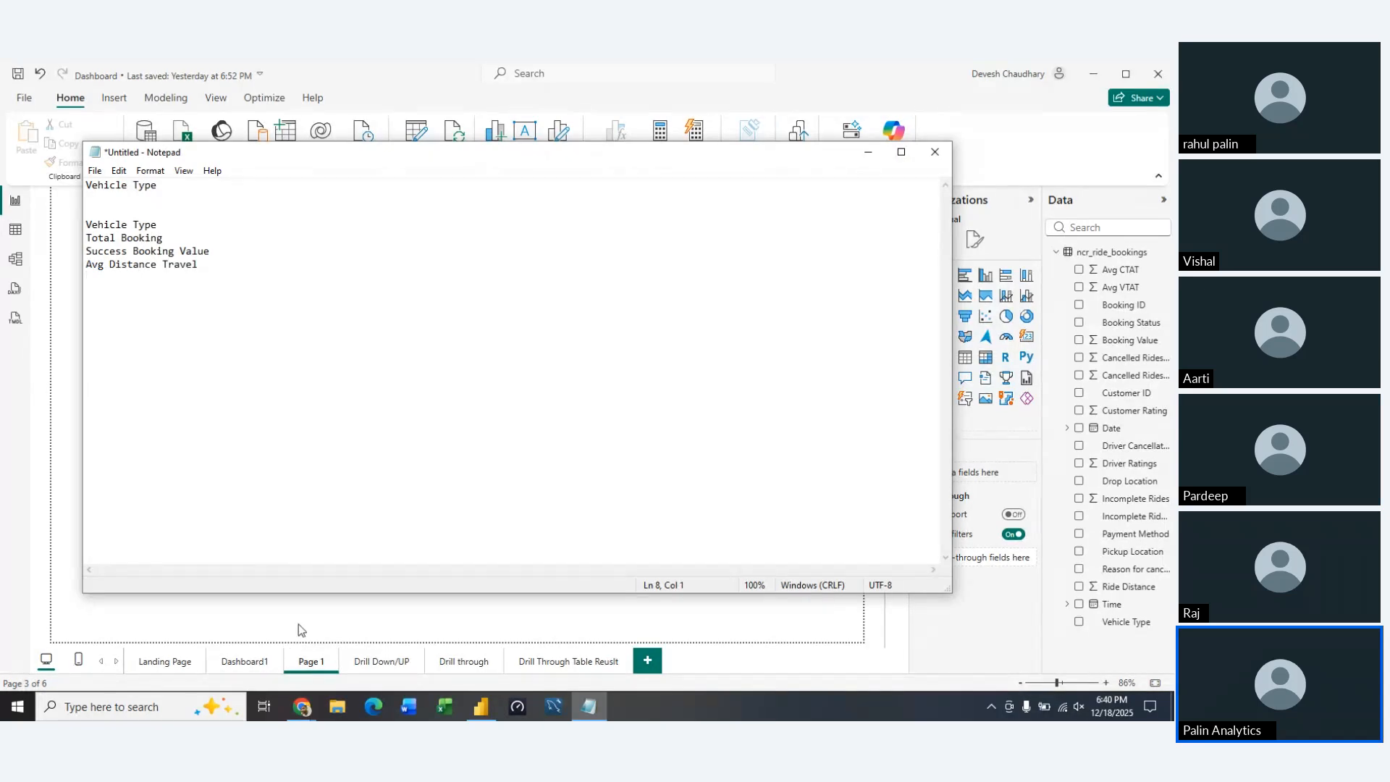
Add "Total distance" on its own line below "Avg Distance Travel" in the note
type("Total distance")
key("Return")
key("Up")
key("Up")
key("Down")
key("shift+End")
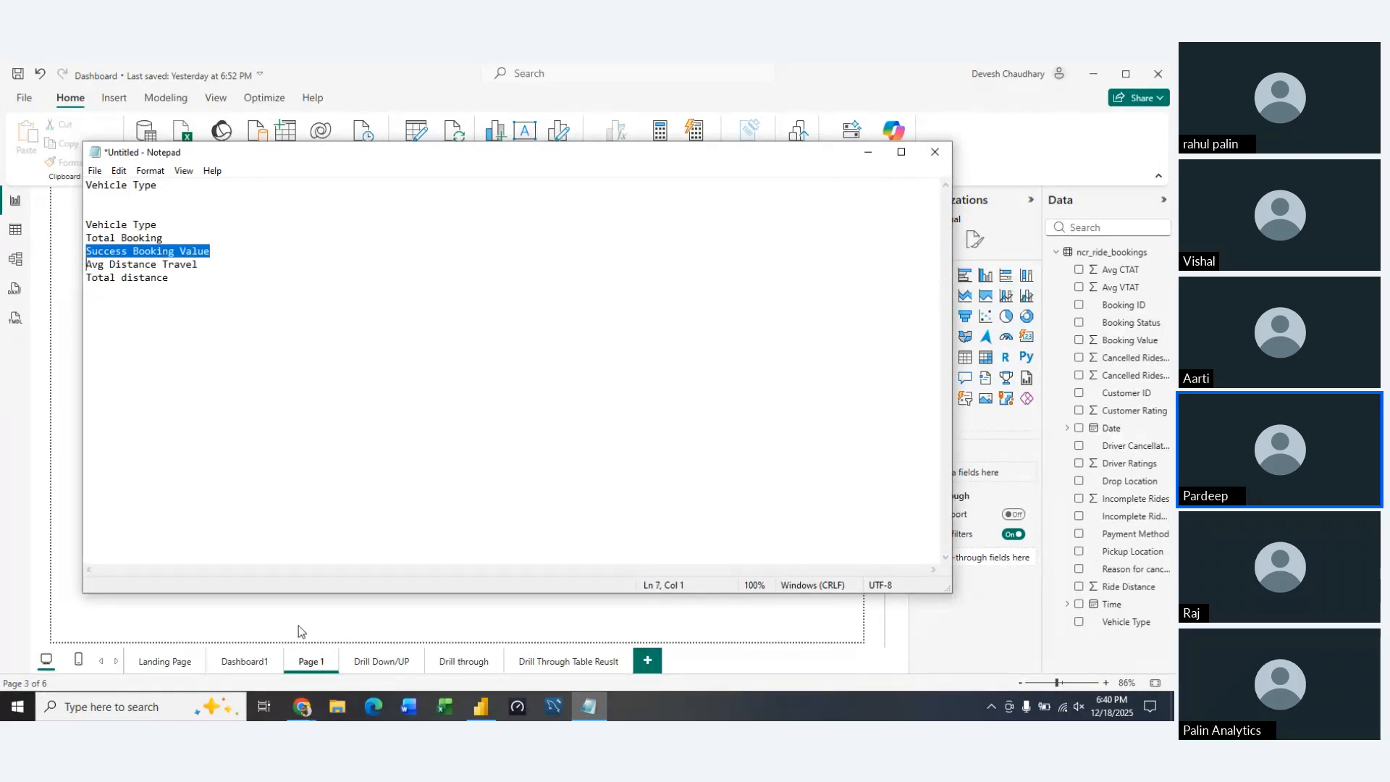
key("Left")
key("Right")
key("Right")
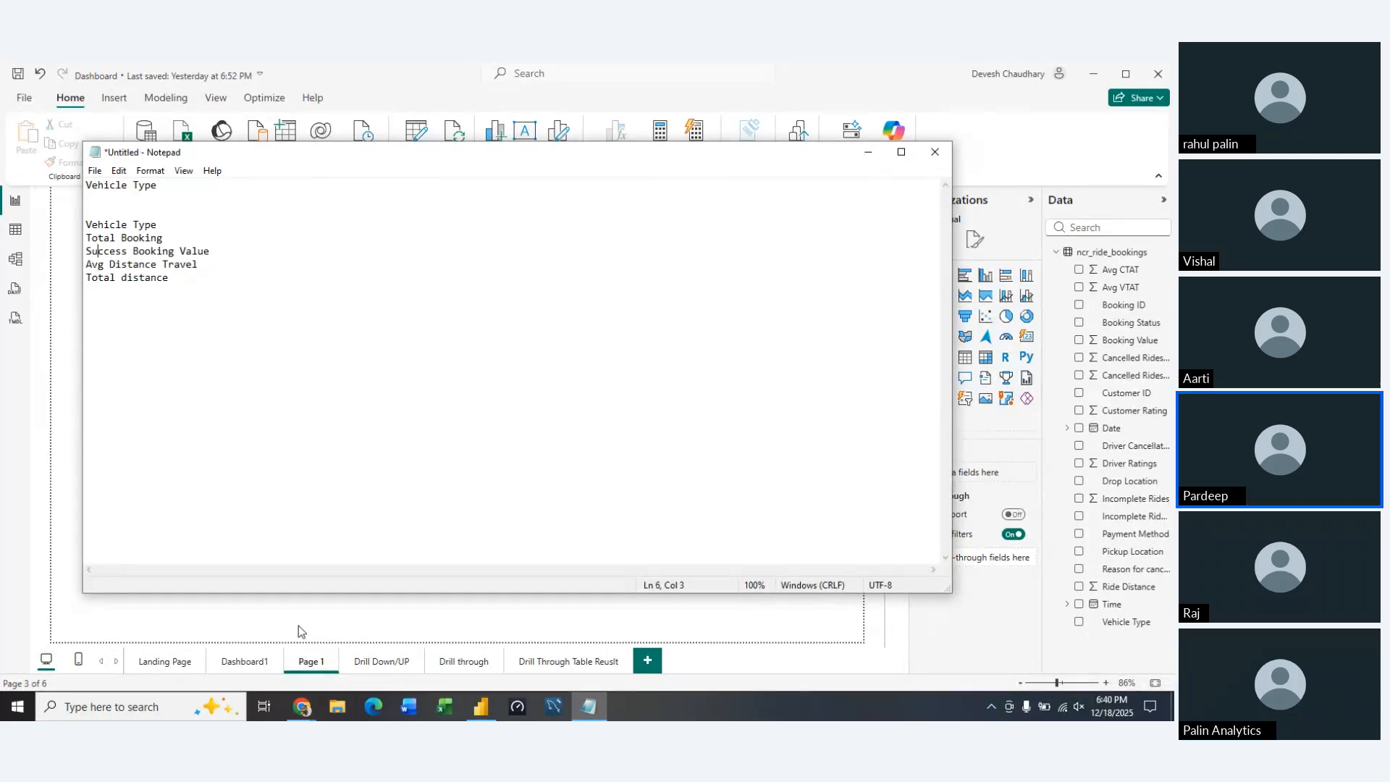
Insert a "Total Booking Value" line directly below "Total Booking" in the note, reusing a copy of that line
key("Up")
key("Home")
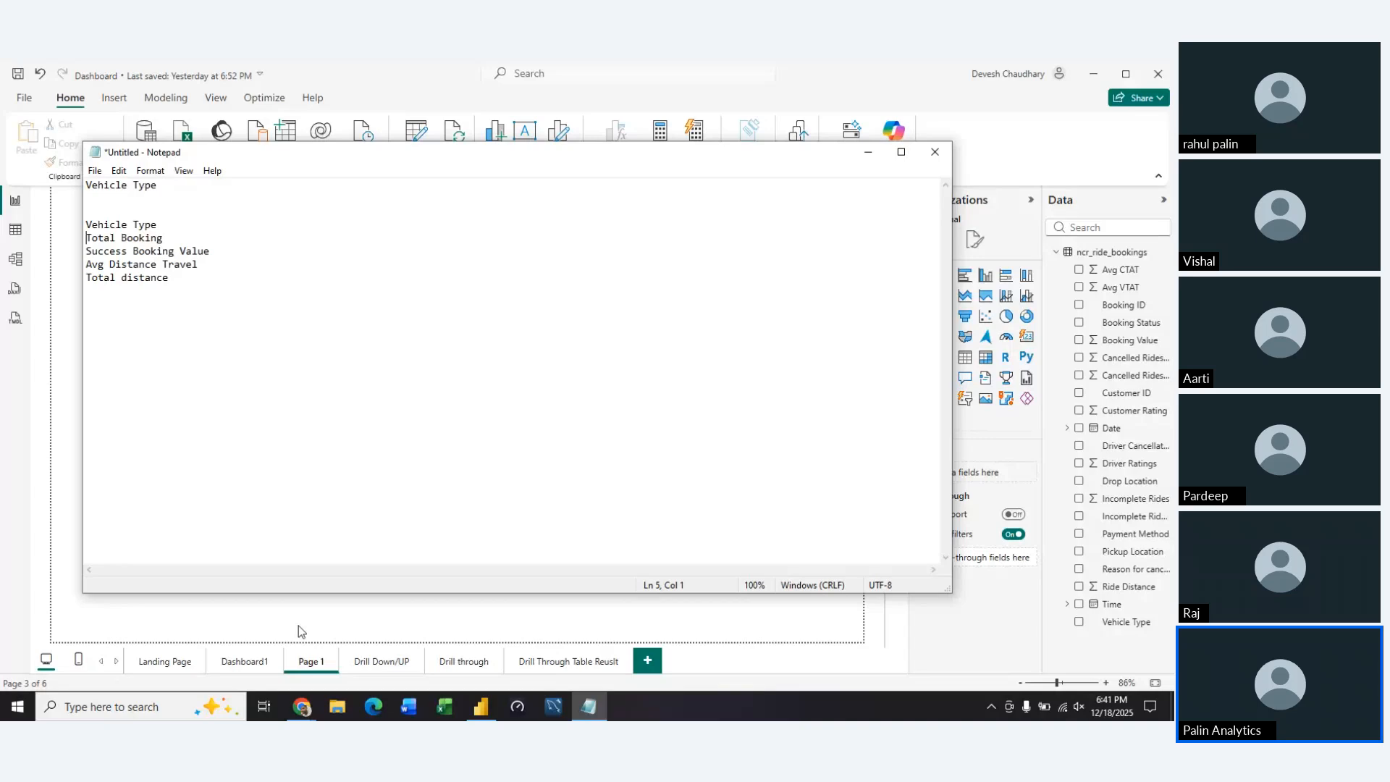
key("End")
key("Return")
key("Up")
key("shift+End")
key("ctrl+c")
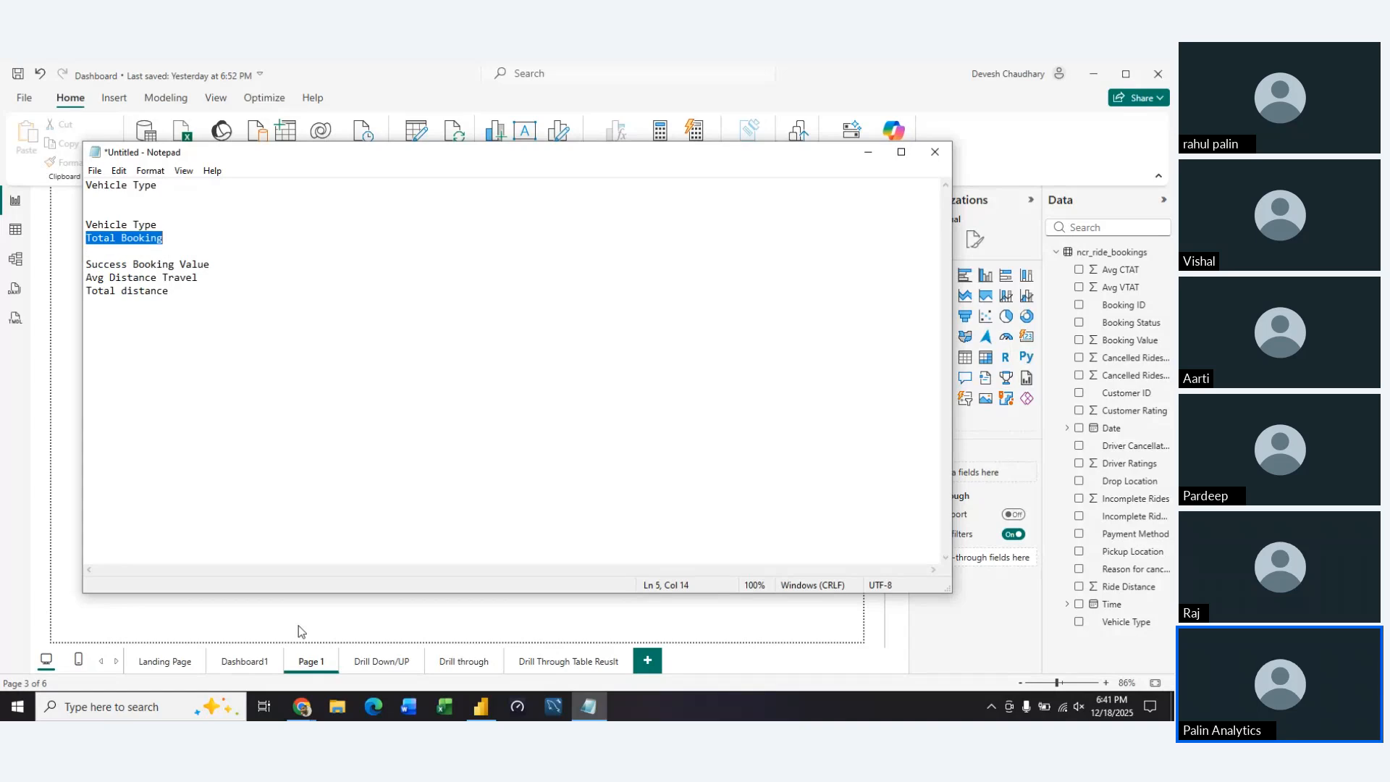
key("Down")
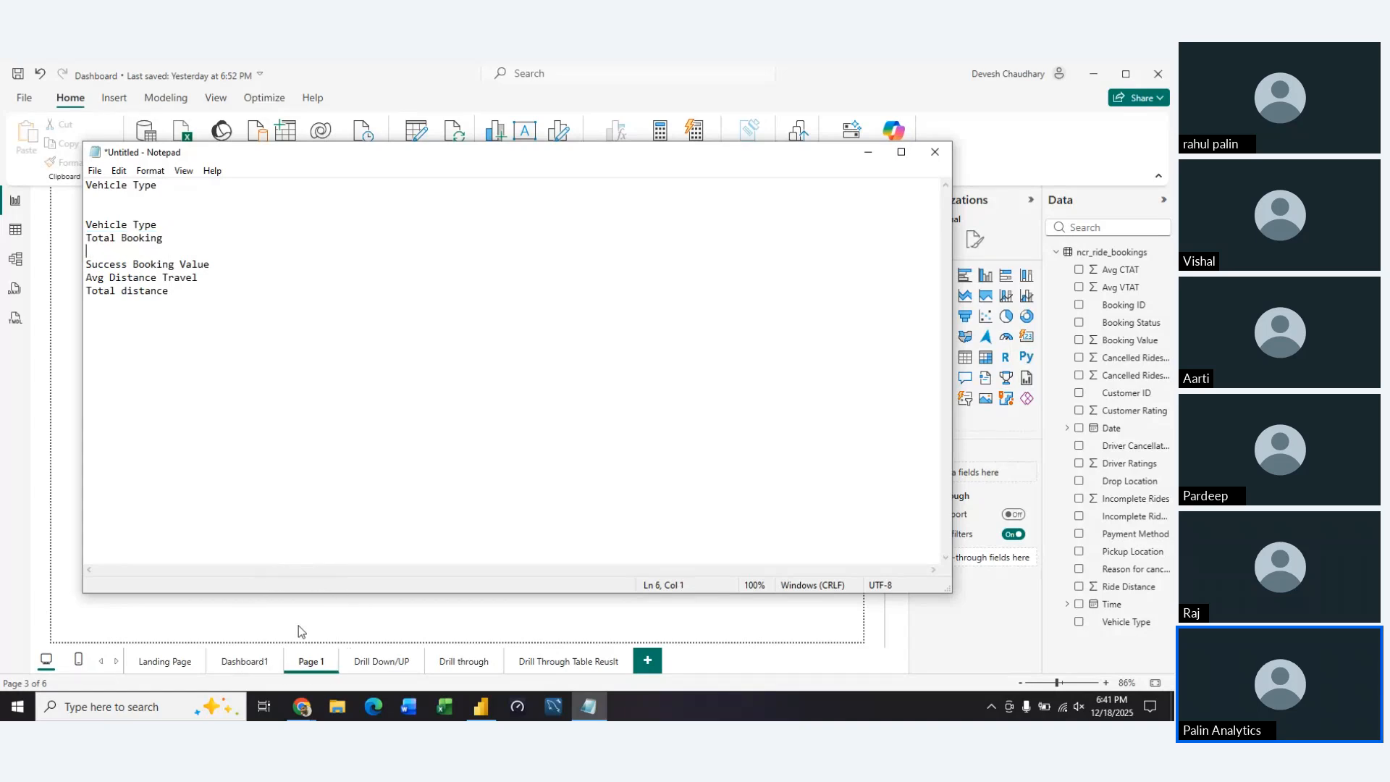
key("ctrl+v")
type("Value")
key("Return")
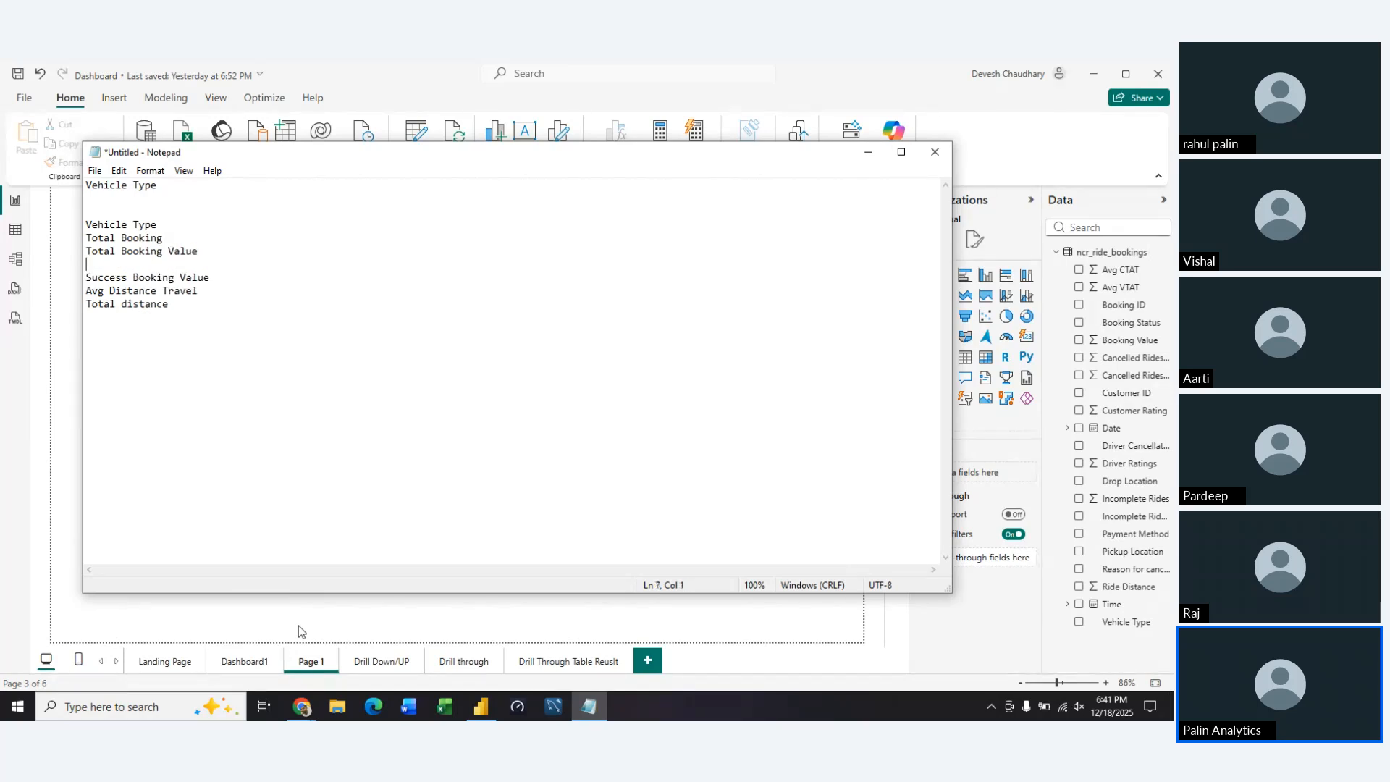
key("BackSpace")
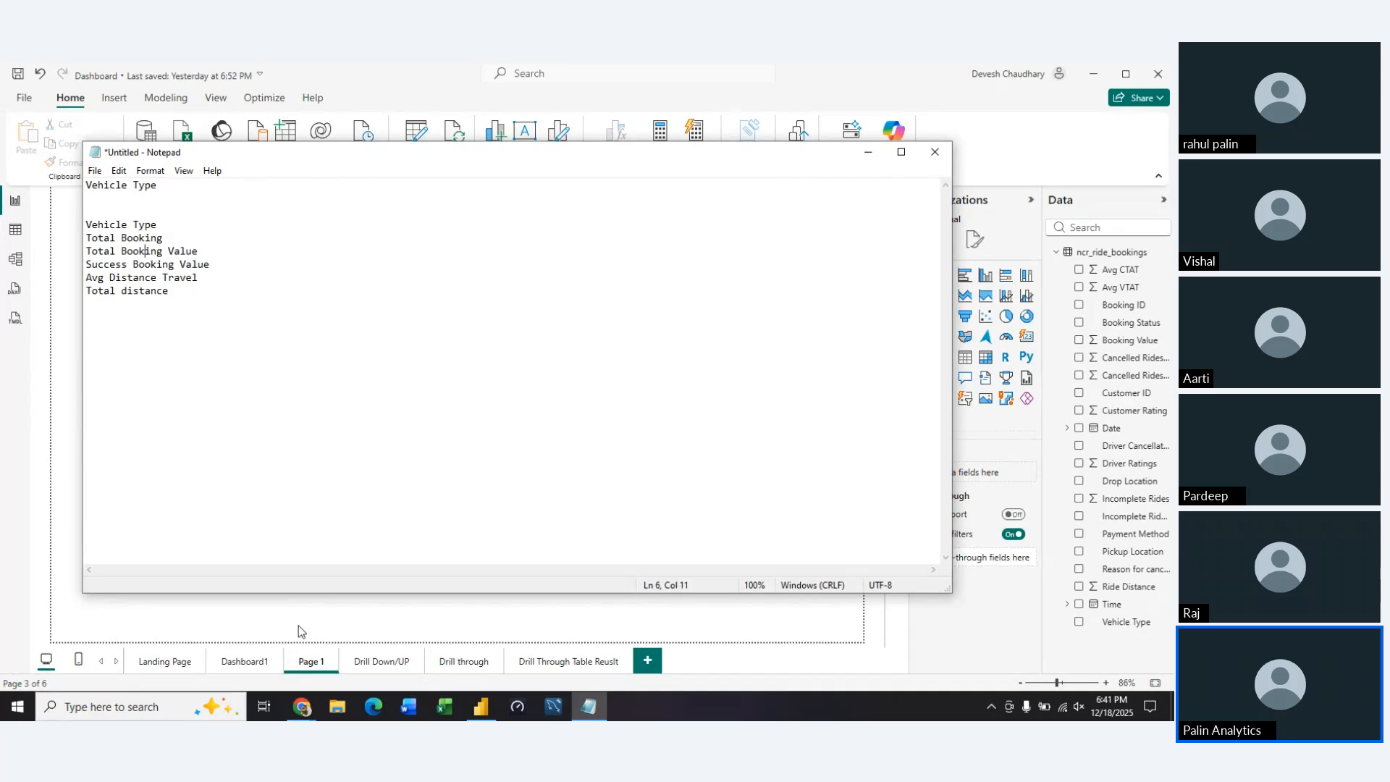
key("Up")
key("ctrl+Left")
key("Down")
key("Down")
key("Down")
key("Down")
Switch back to Power BI, add a table visual to Page 1 and enlarge it to cover most of the canvas
left_click(868, 153)
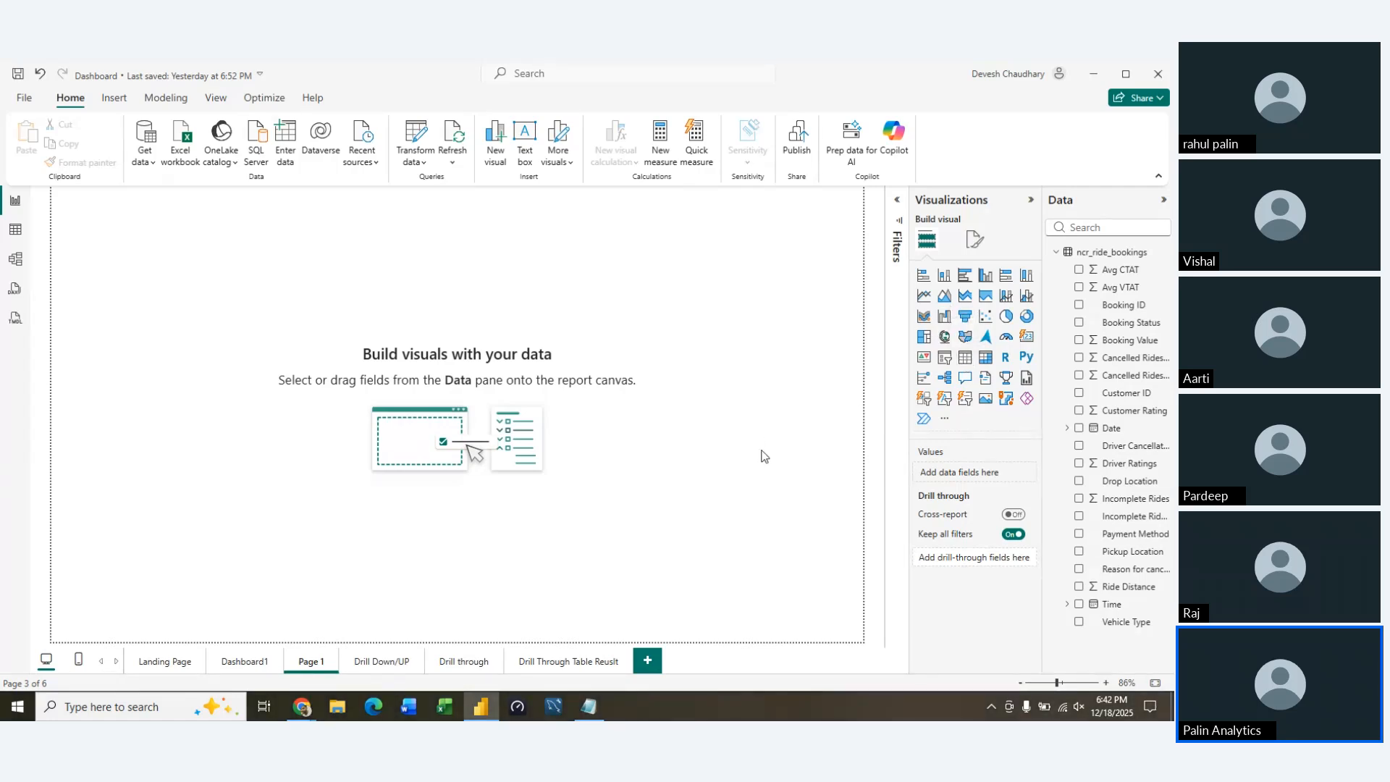
left_click(966, 362)
left_click_drag(231, 359, 540, 597)
left_click_drag(336, 320, 504, 339)
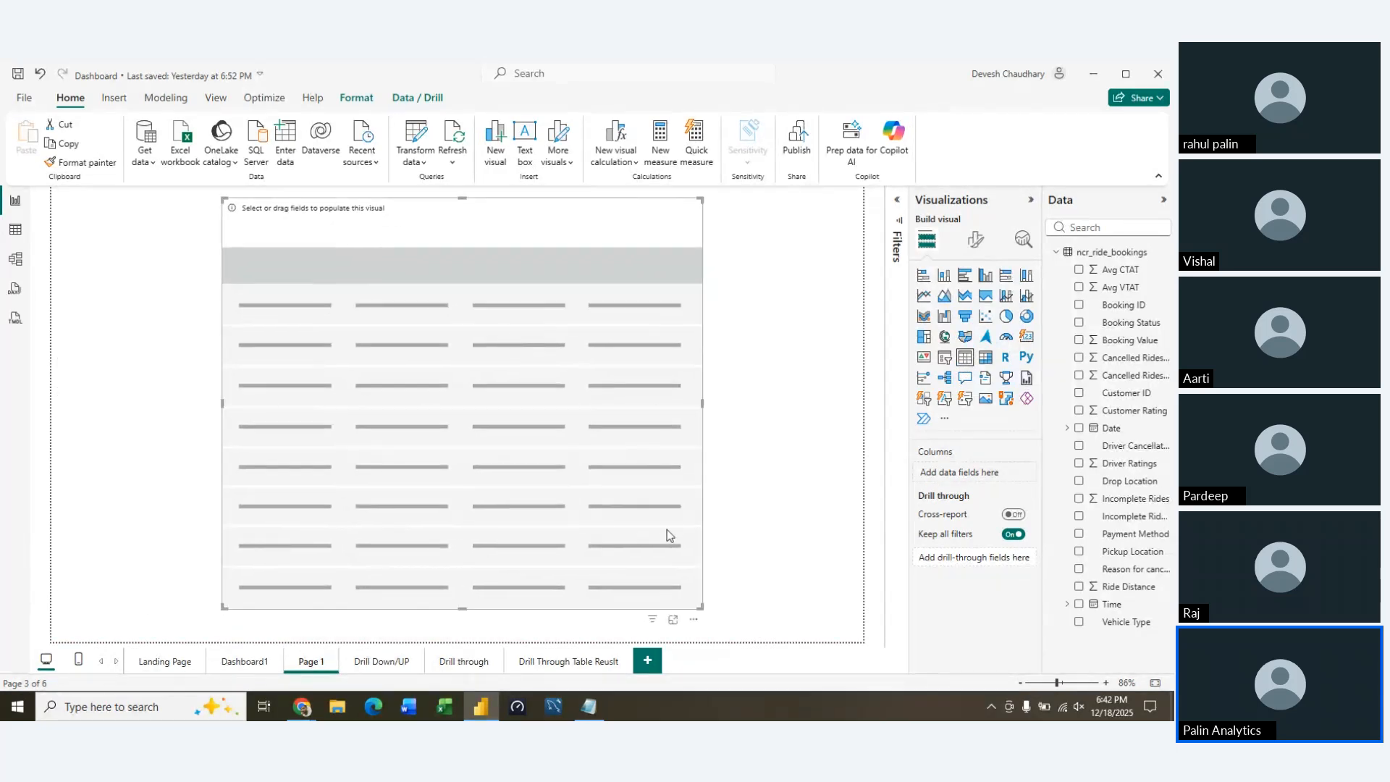
left_click_drag(699, 605, 821, 590)
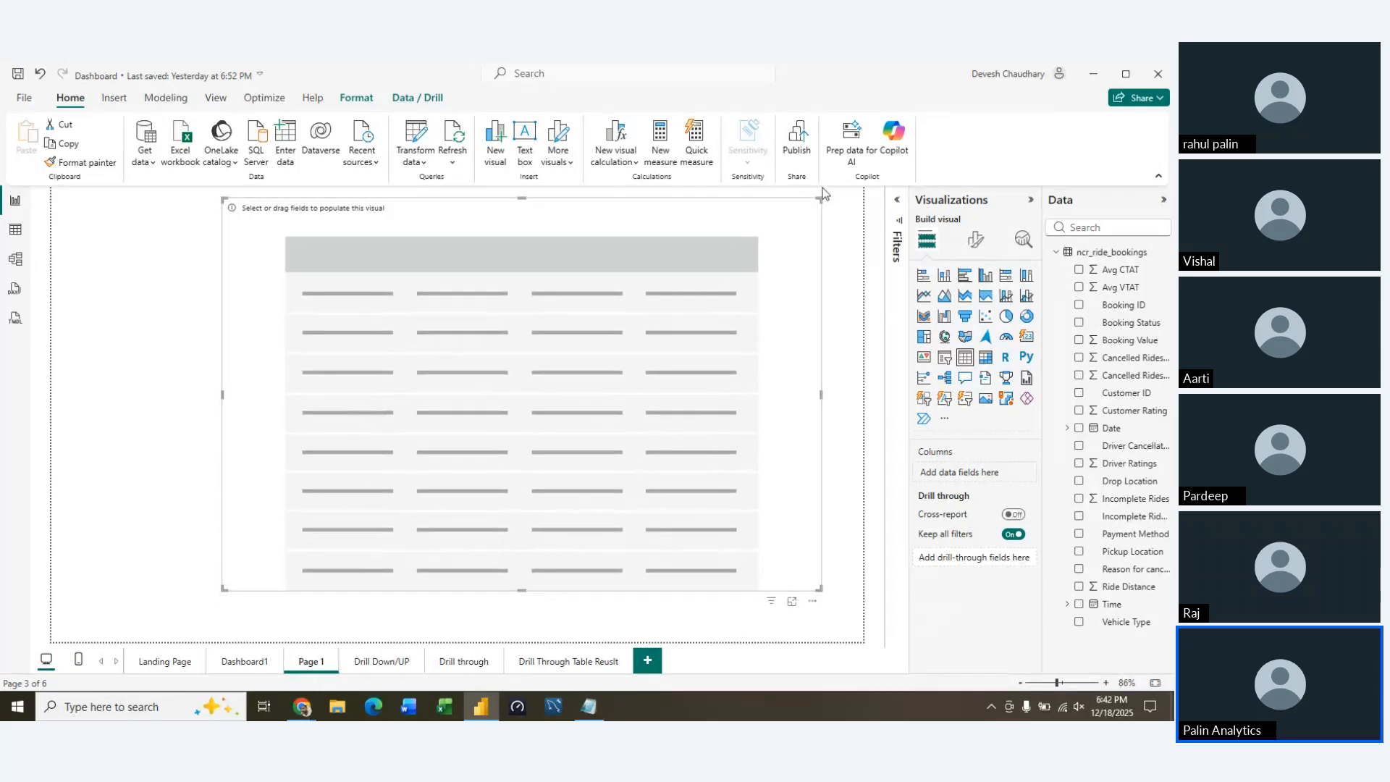
left_click_drag(821, 198, 824, 242)
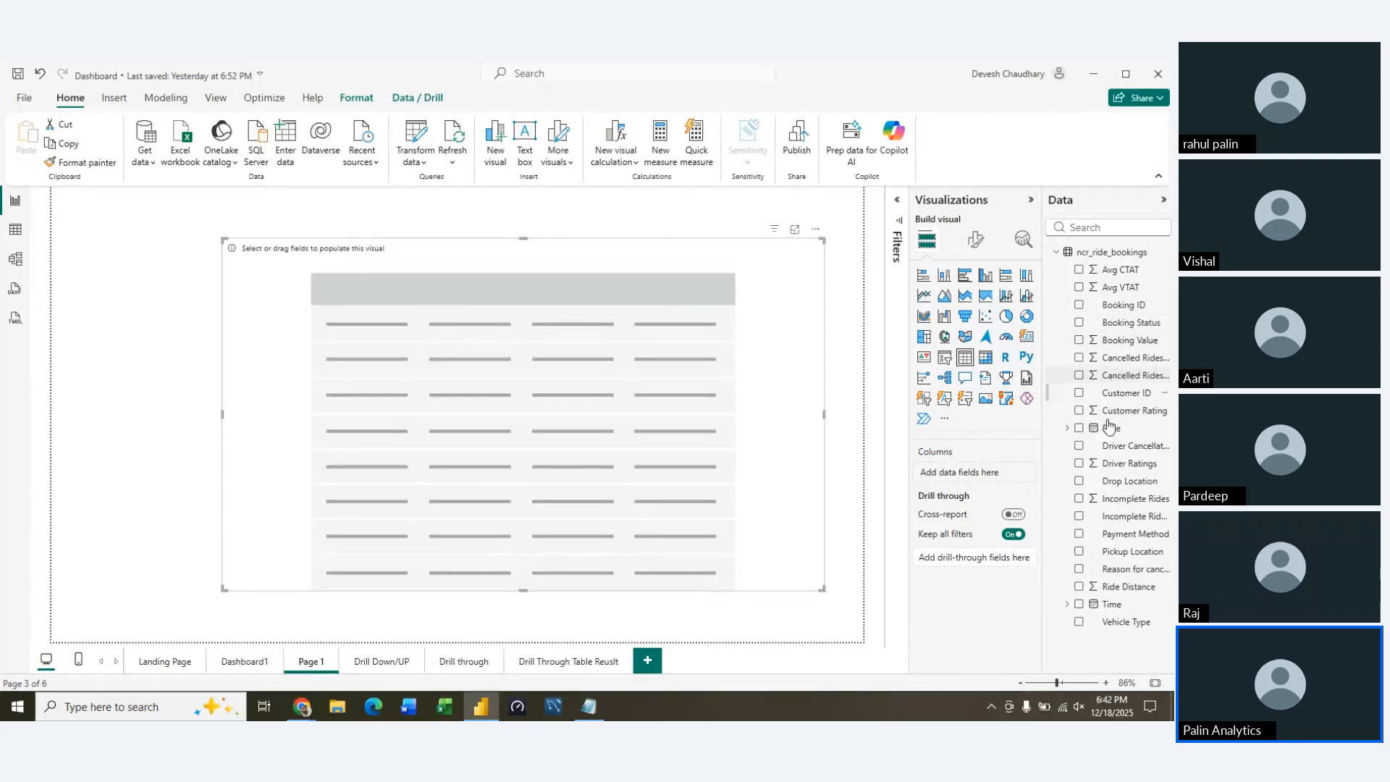
Add Vehicle Type and Booking Value as the table's columns and rename the booking value column to Total Booking Value for this visual
left_click_drag(1117, 624, 976, 473)
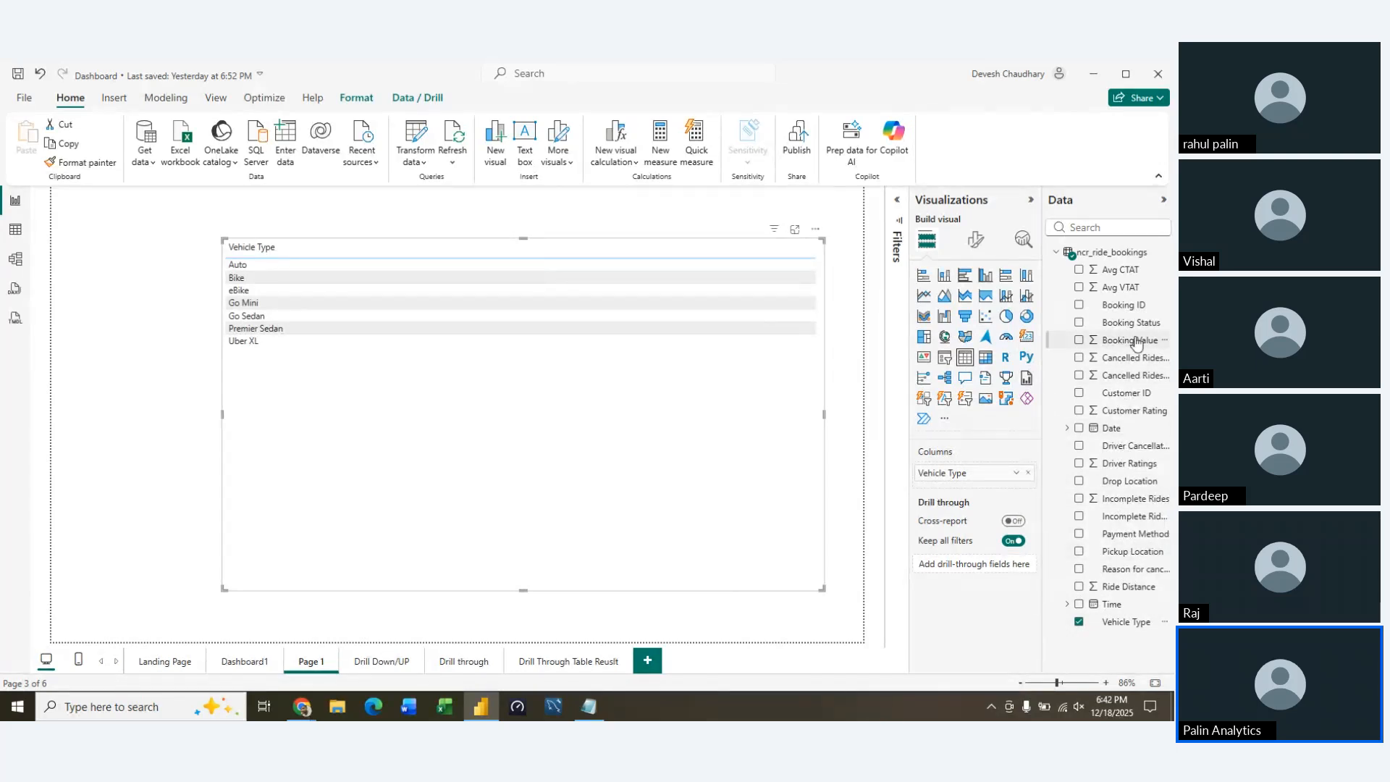
left_click_drag(1130, 341, 949, 495)
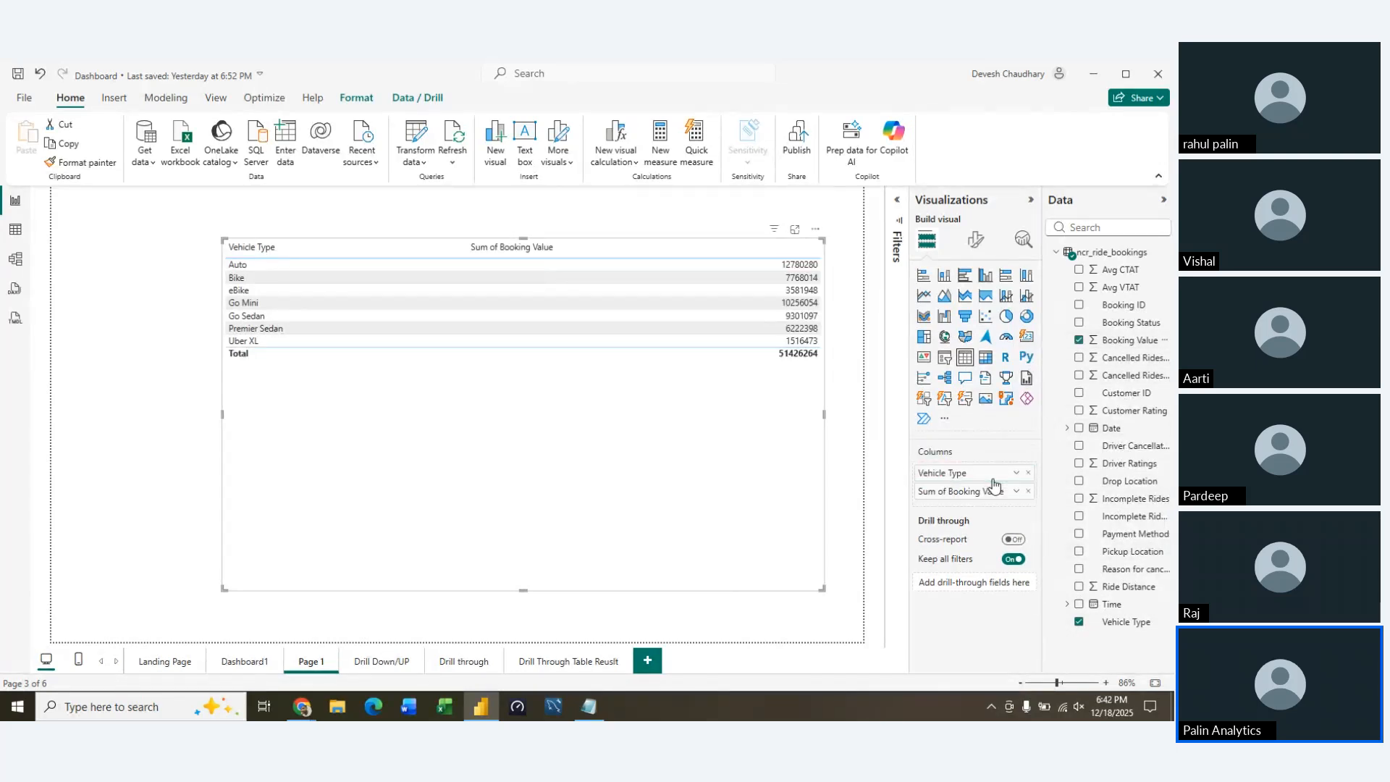
right_click(950, 496)
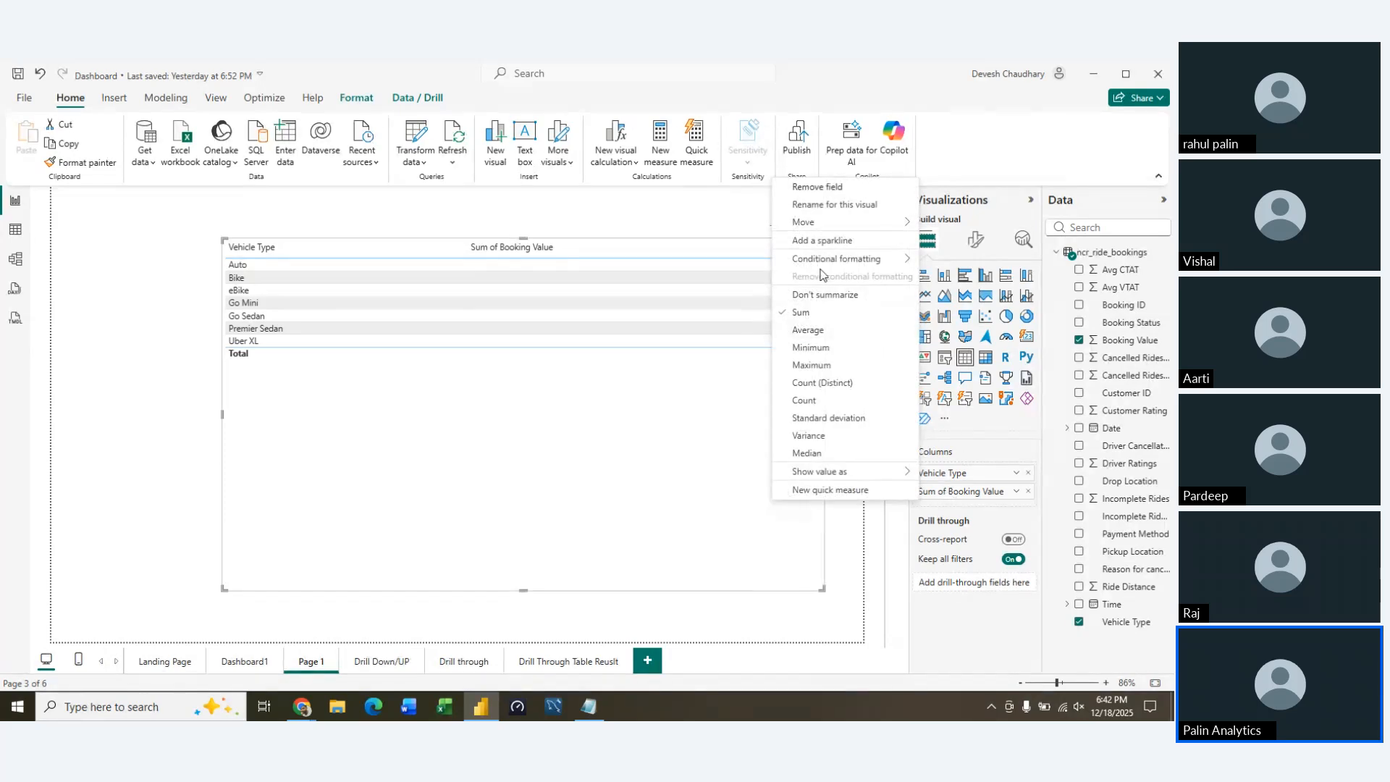
left_click(856, 208)
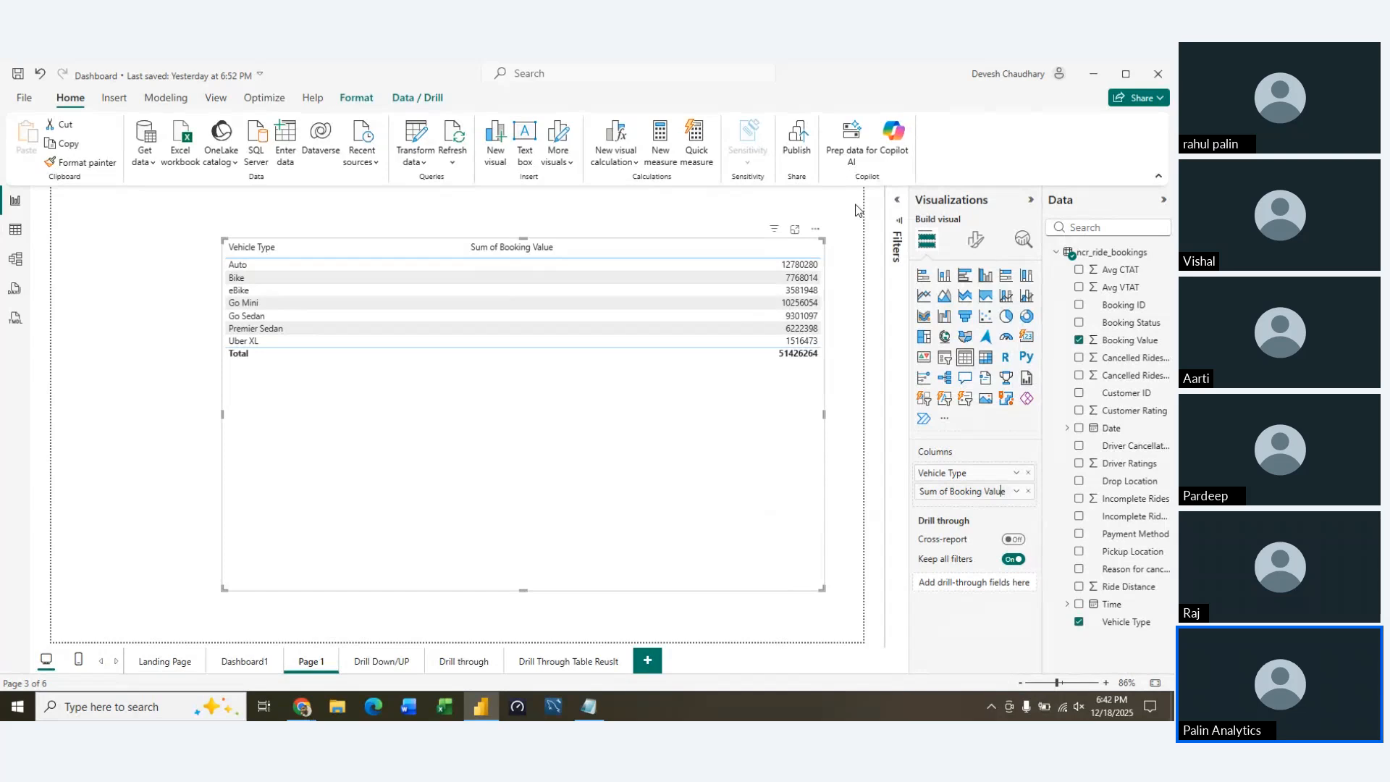
key("ctrl+Left")
key("ctrl+Left")
key("ctrl+Right")
key("shift+Home")
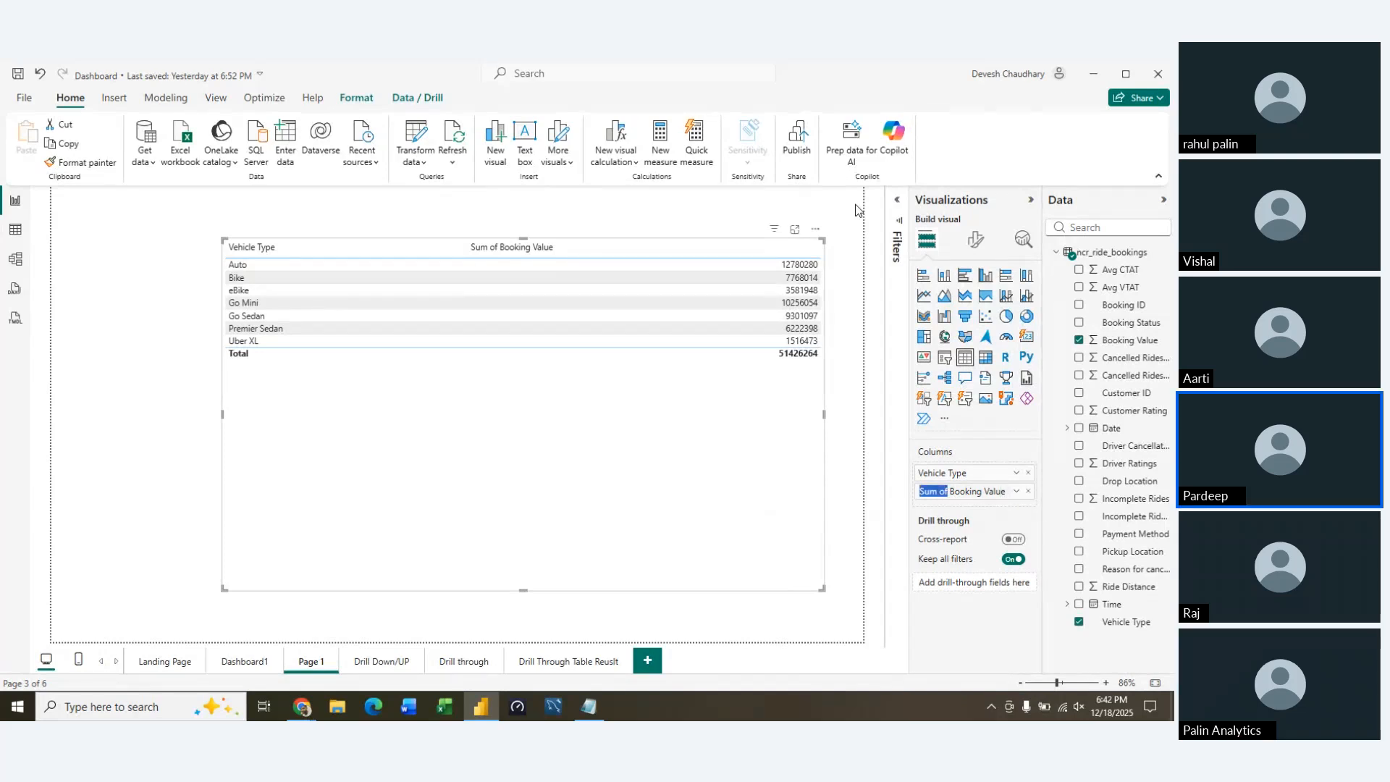
type("Total")
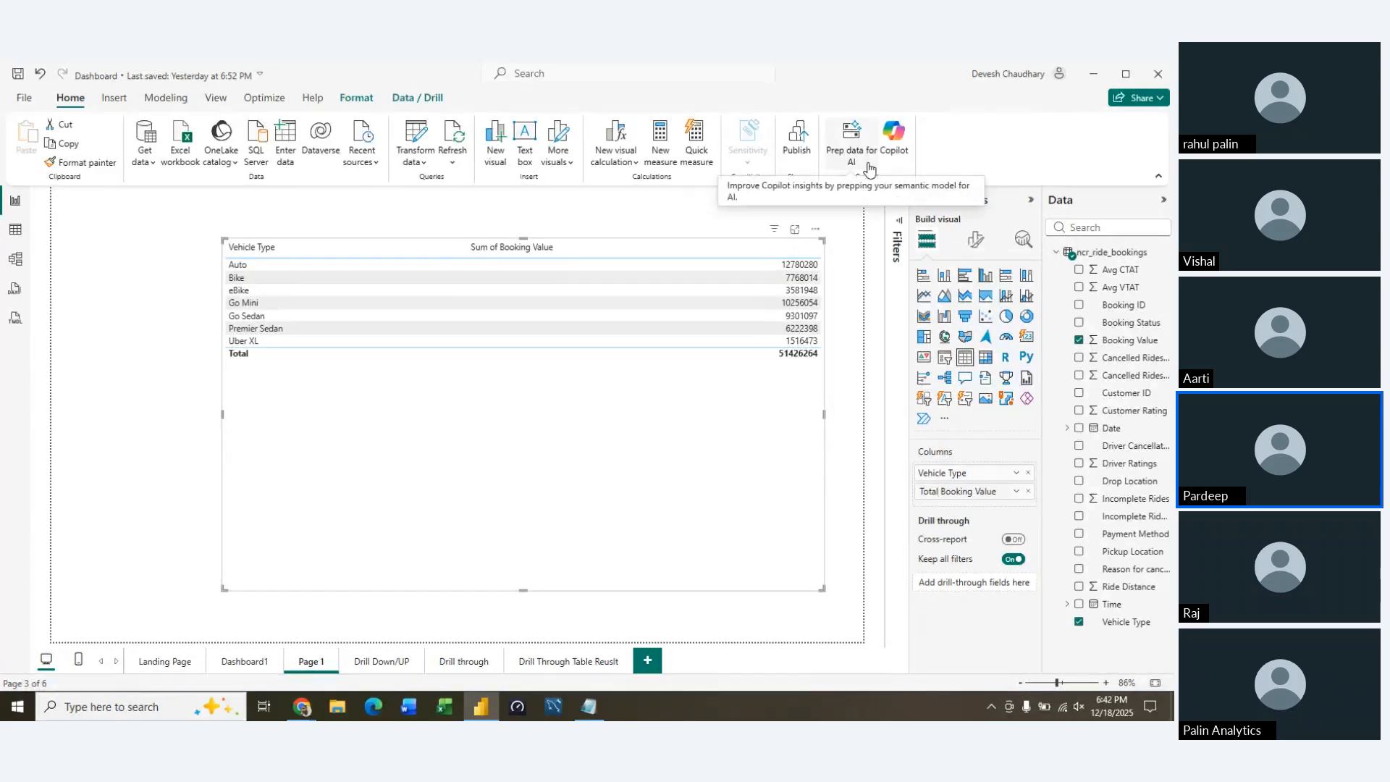
left_click(989, 449)
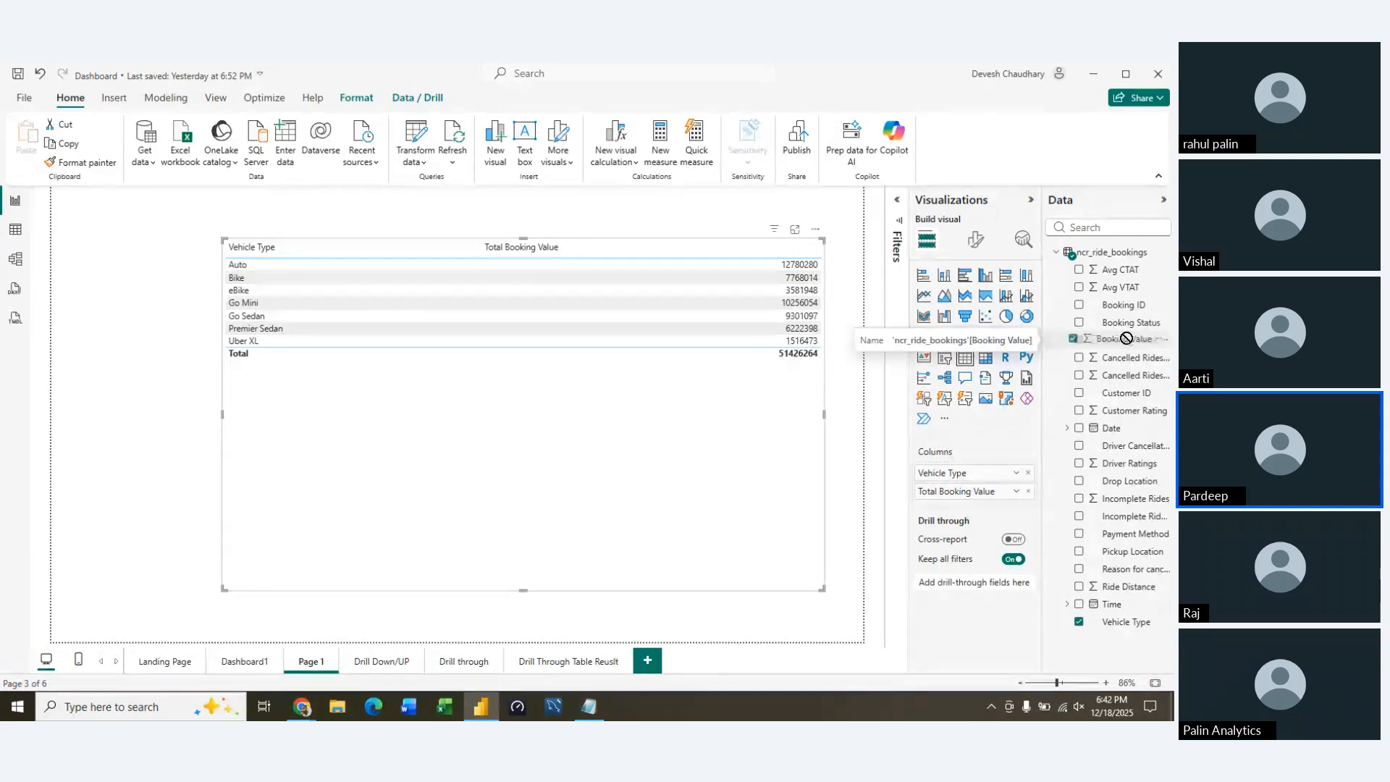
Add Booking Value to the table a second time and try to rename that copy to Success Booking Value
left_click_drag(1136, 345, 989, 505)
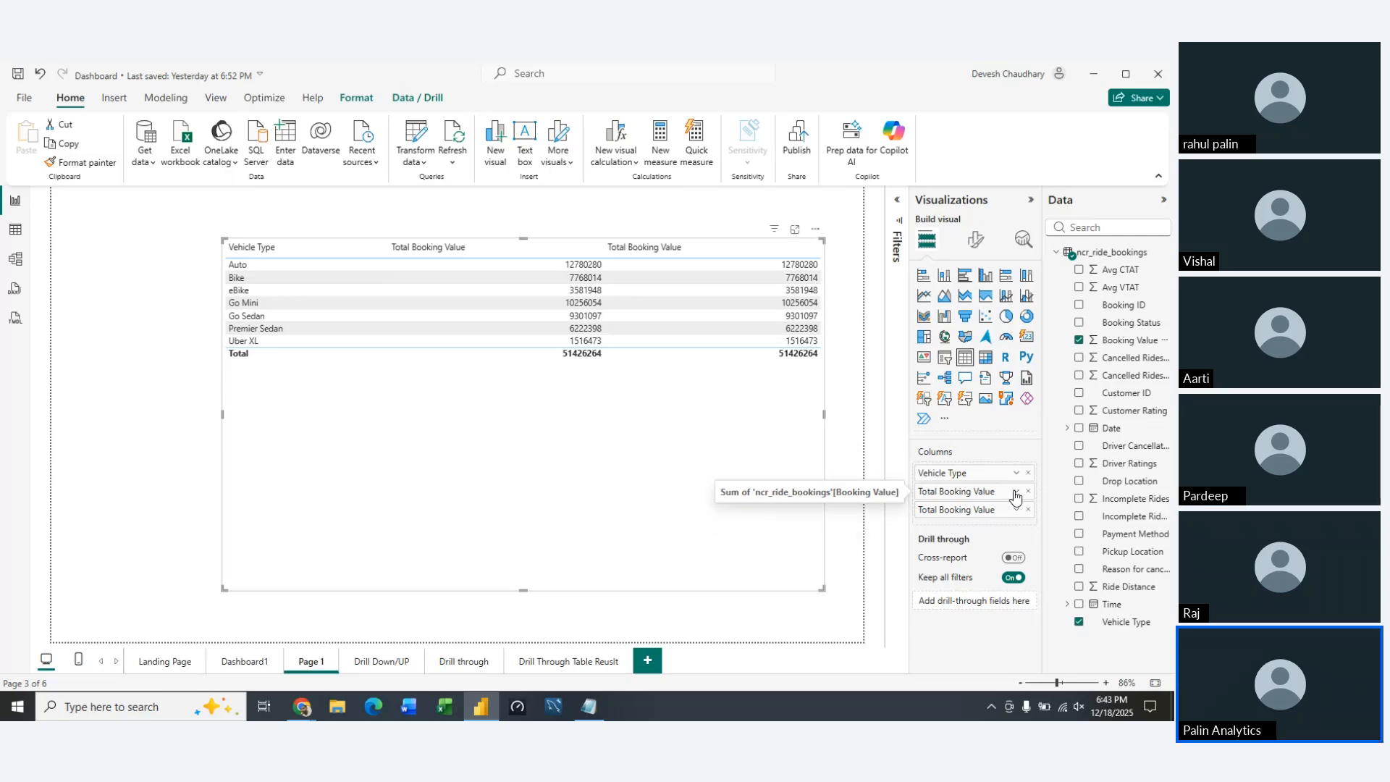
left_click(1017, 492)
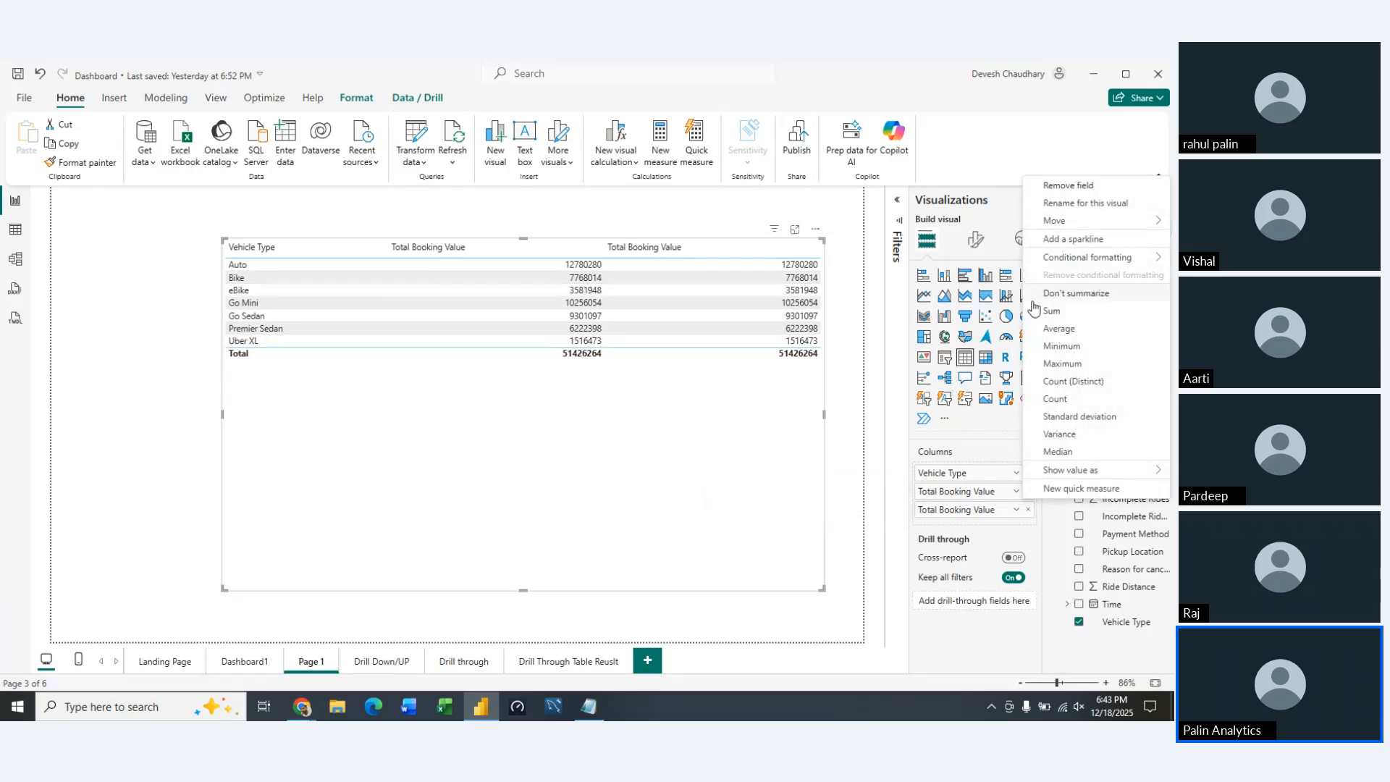
left_click(832, 528)
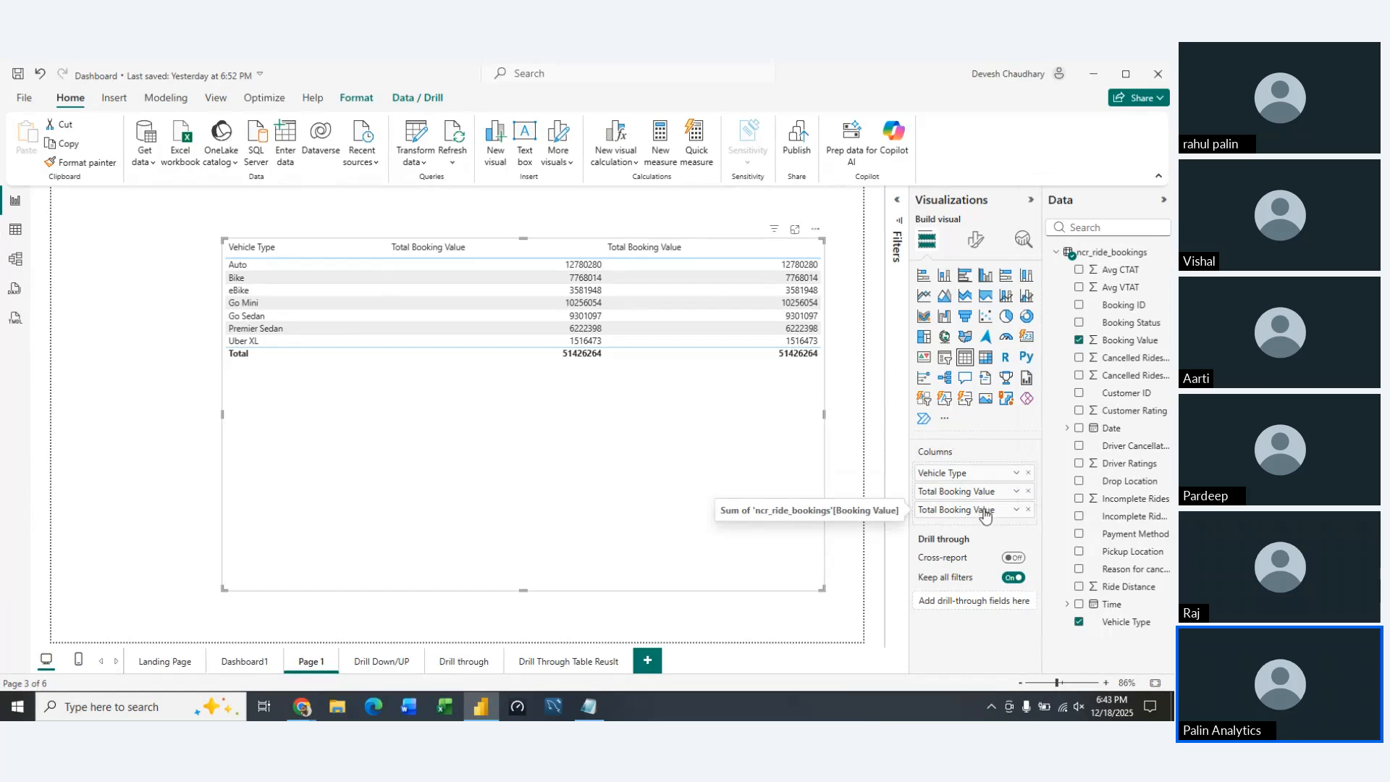
right_click(937, 513)
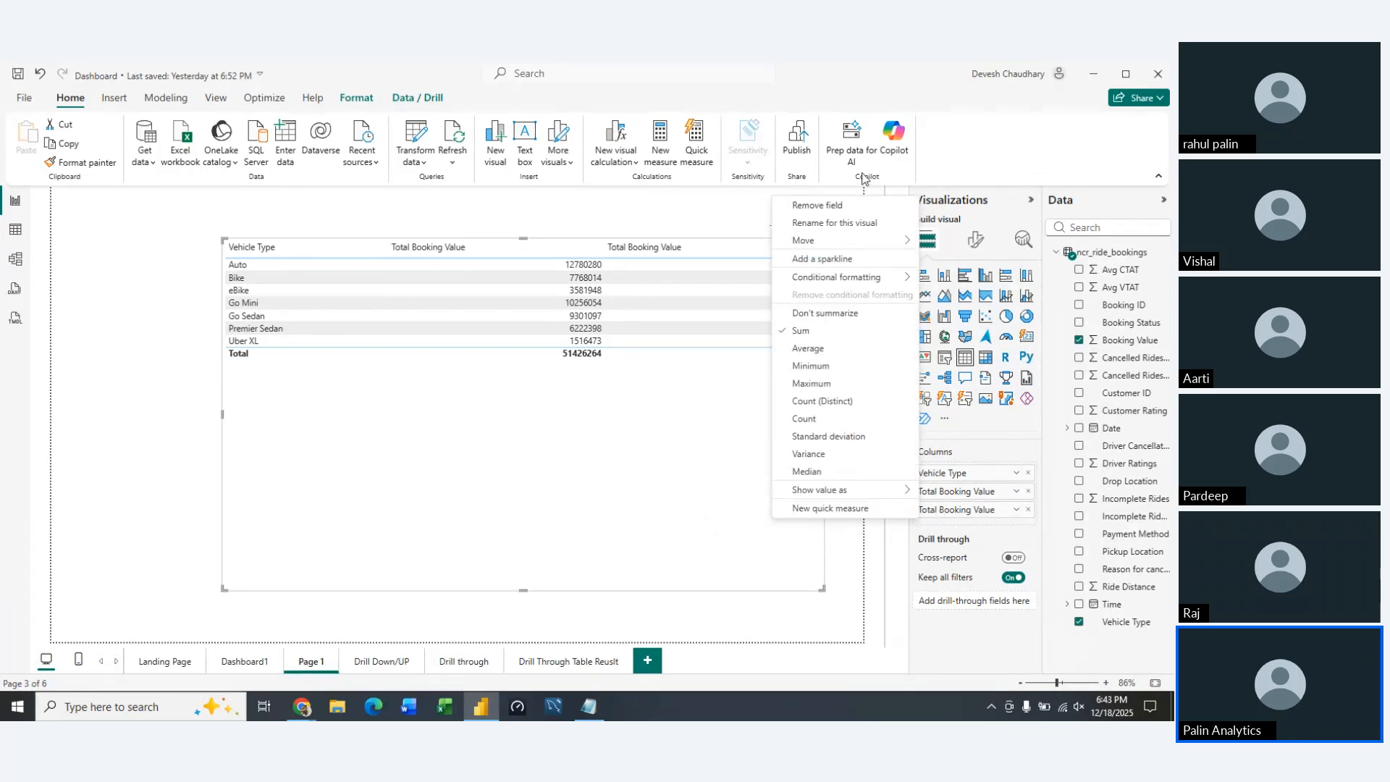
left_click(861, 221)
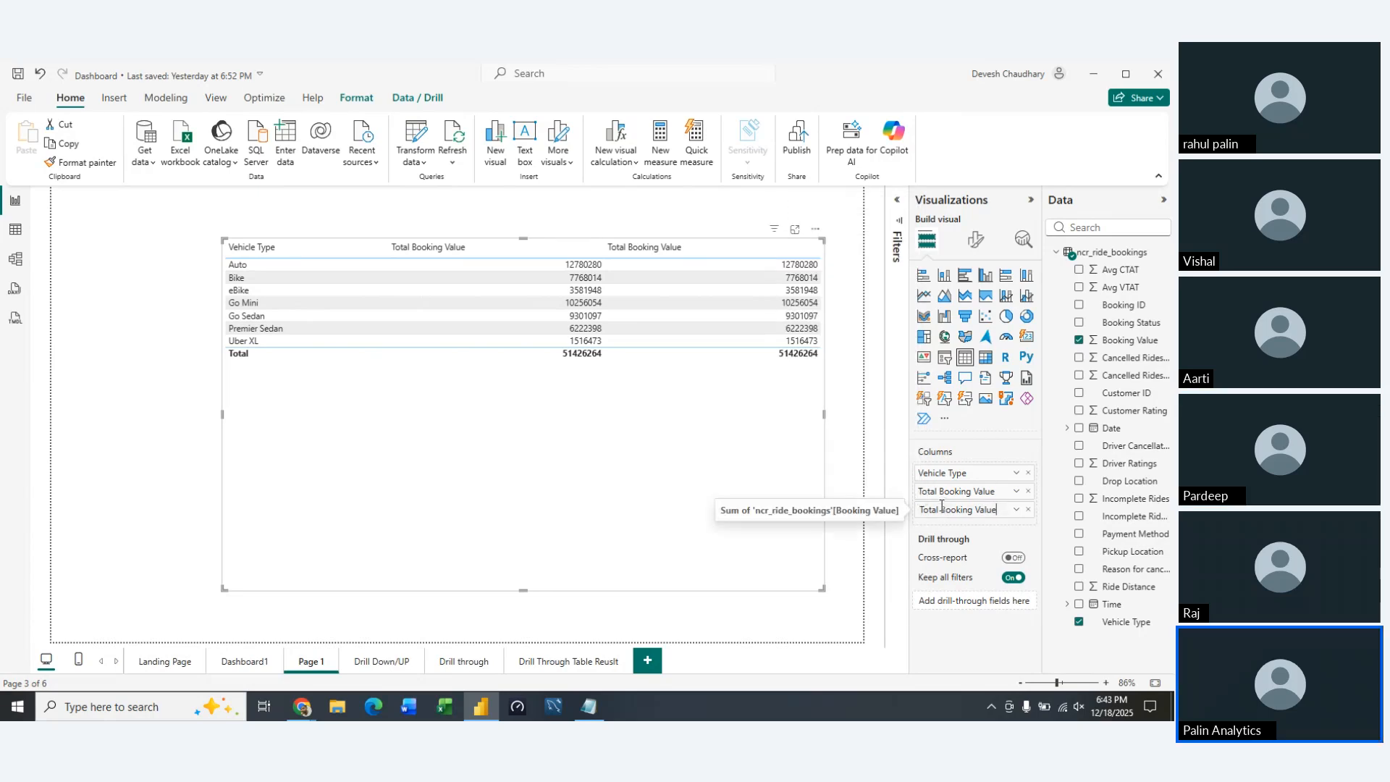
key("shift+Left")
key("shift+Left")
key("shift+Left")
key("shift+Left")
key("shift+Left")
type("Sud")
type("cess")
key("Return")
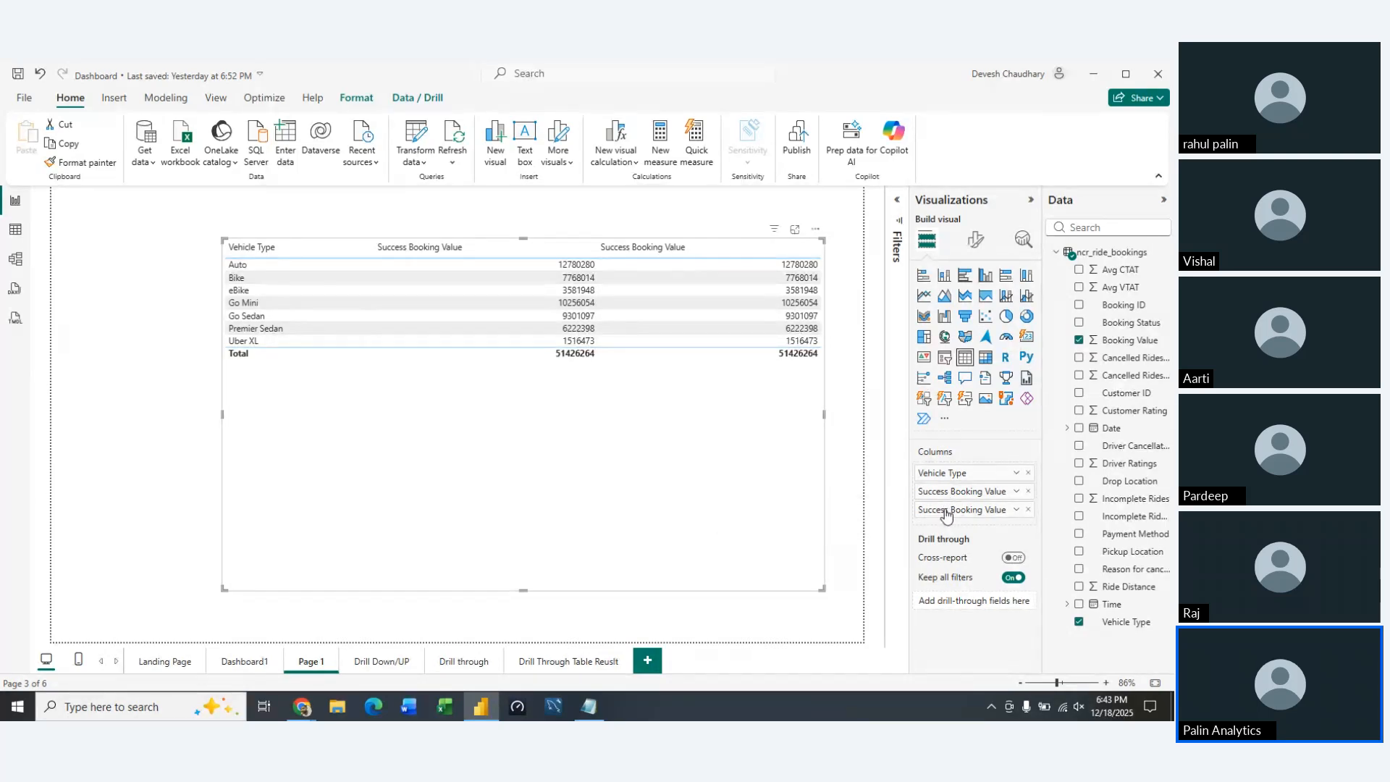
Rename the table's first booking value column back to Total Booking Value
right_click(945, 513)
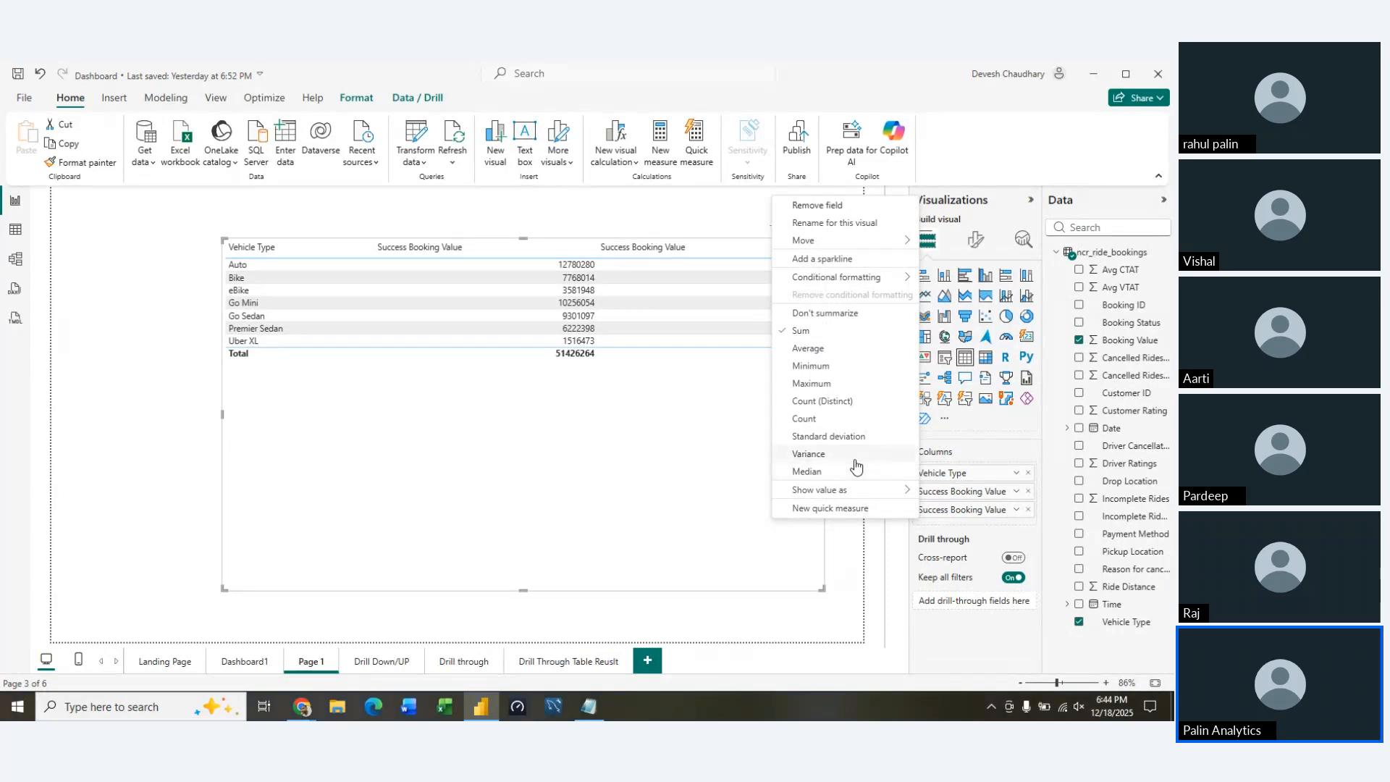
left_click(949, 498)
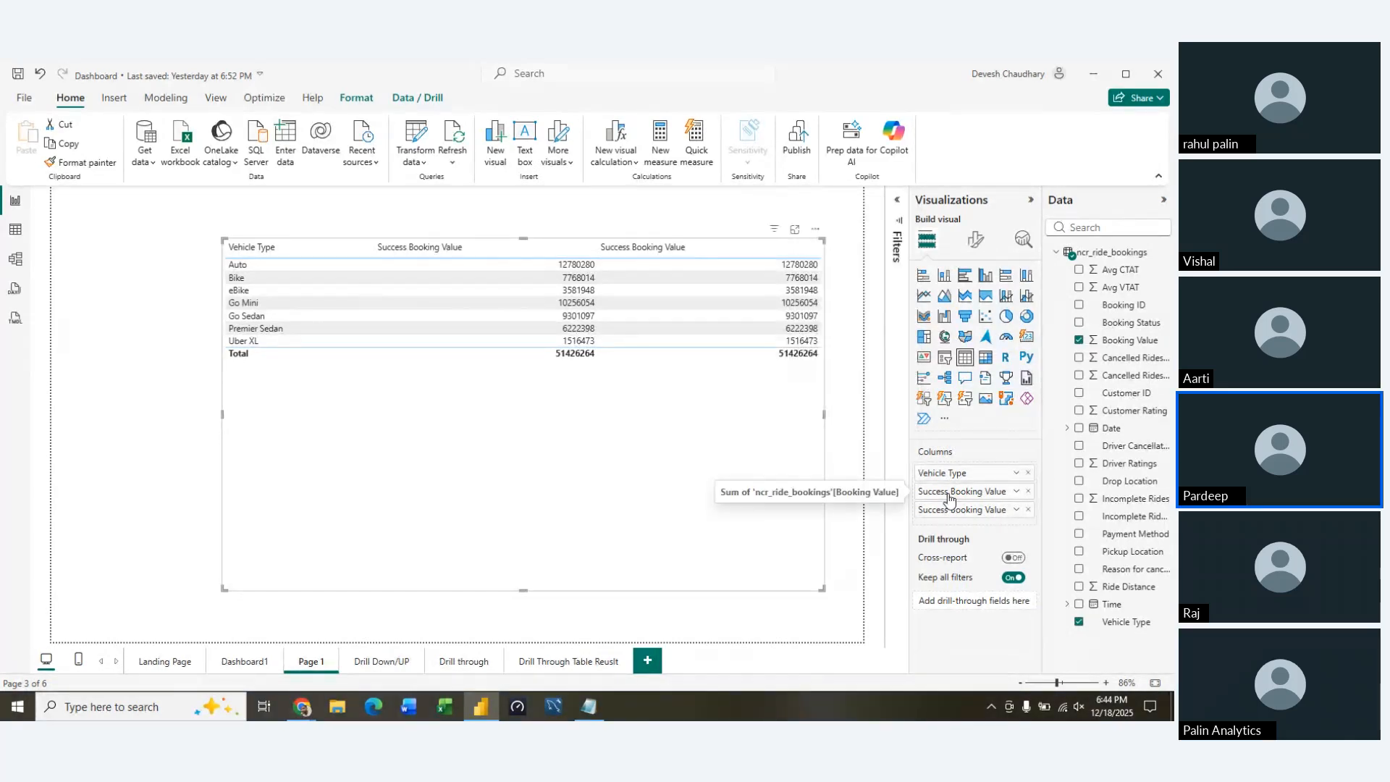
right_click(949, 498)
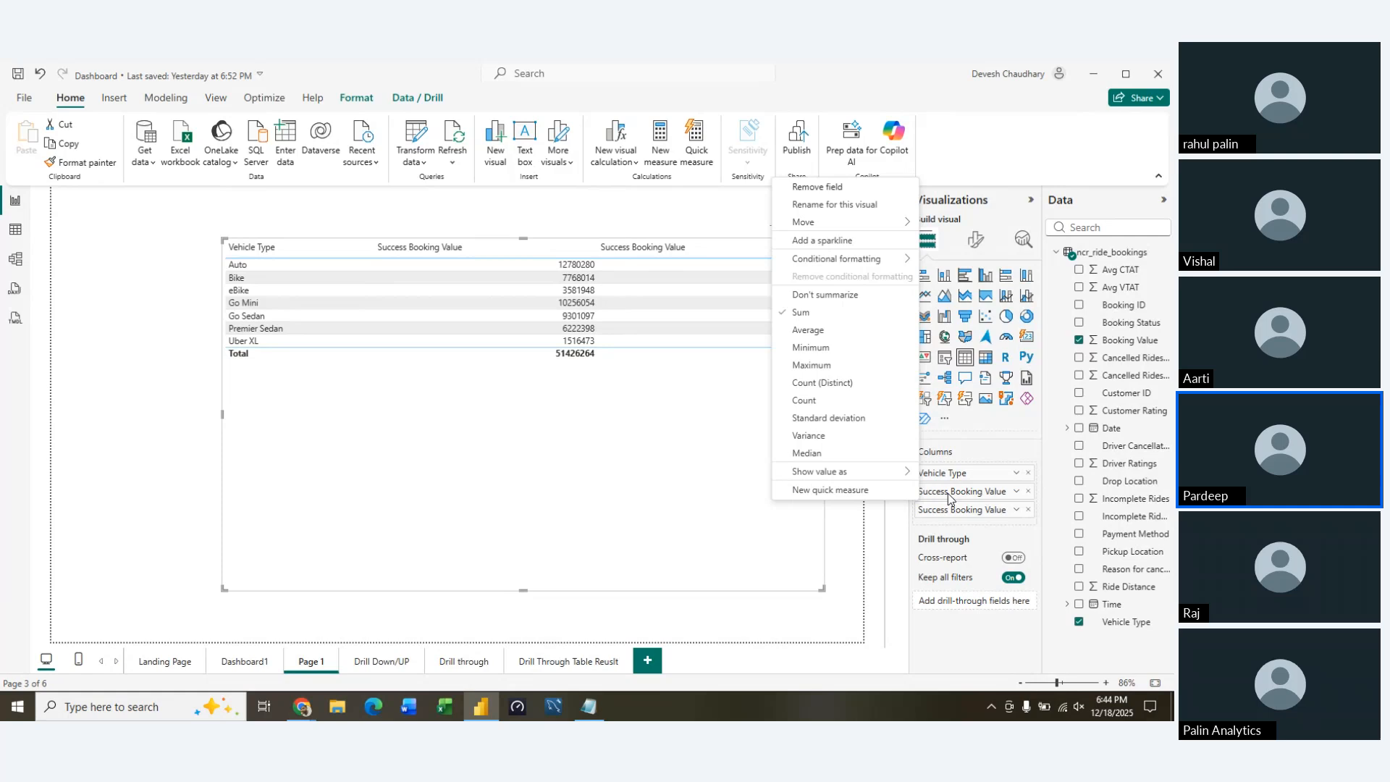
left_click(860, 206)
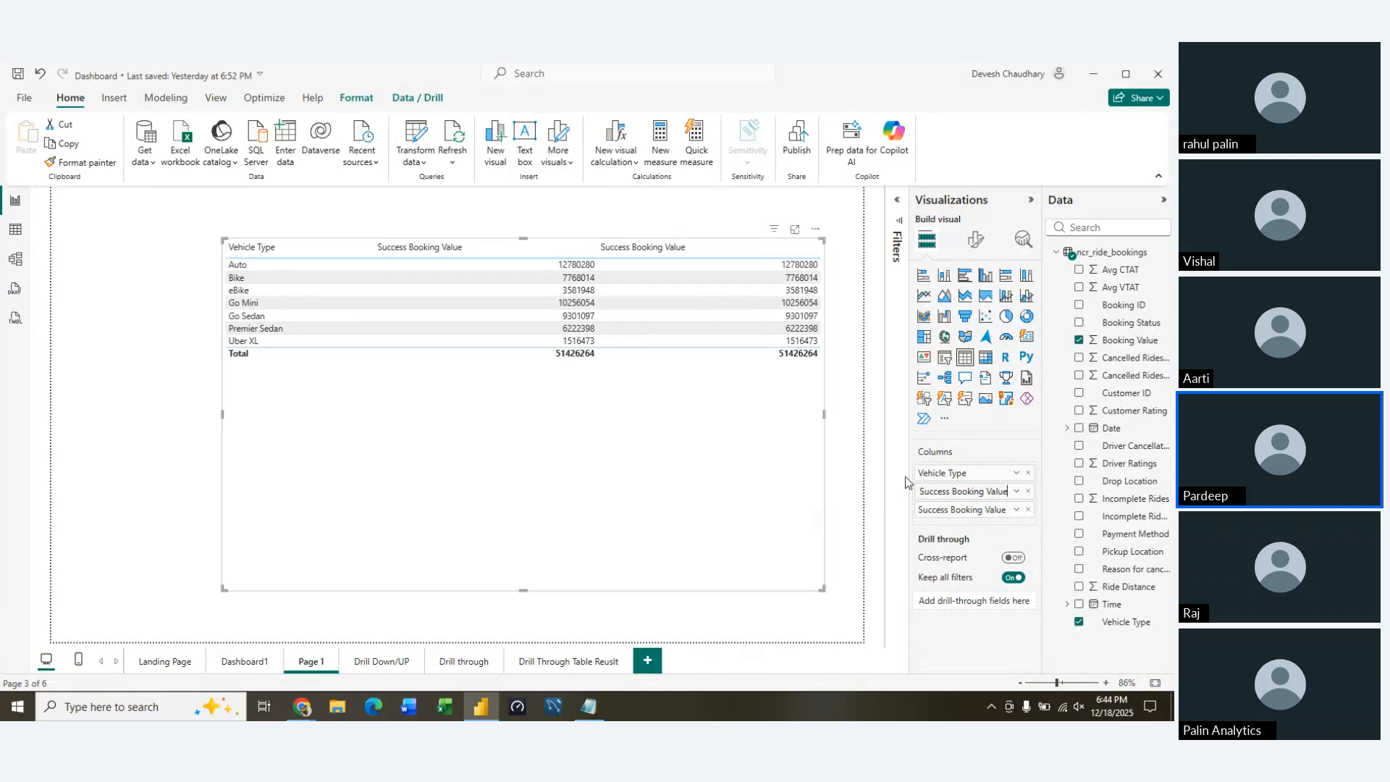
double_click(948, 495)
type("Total")
key("Return")
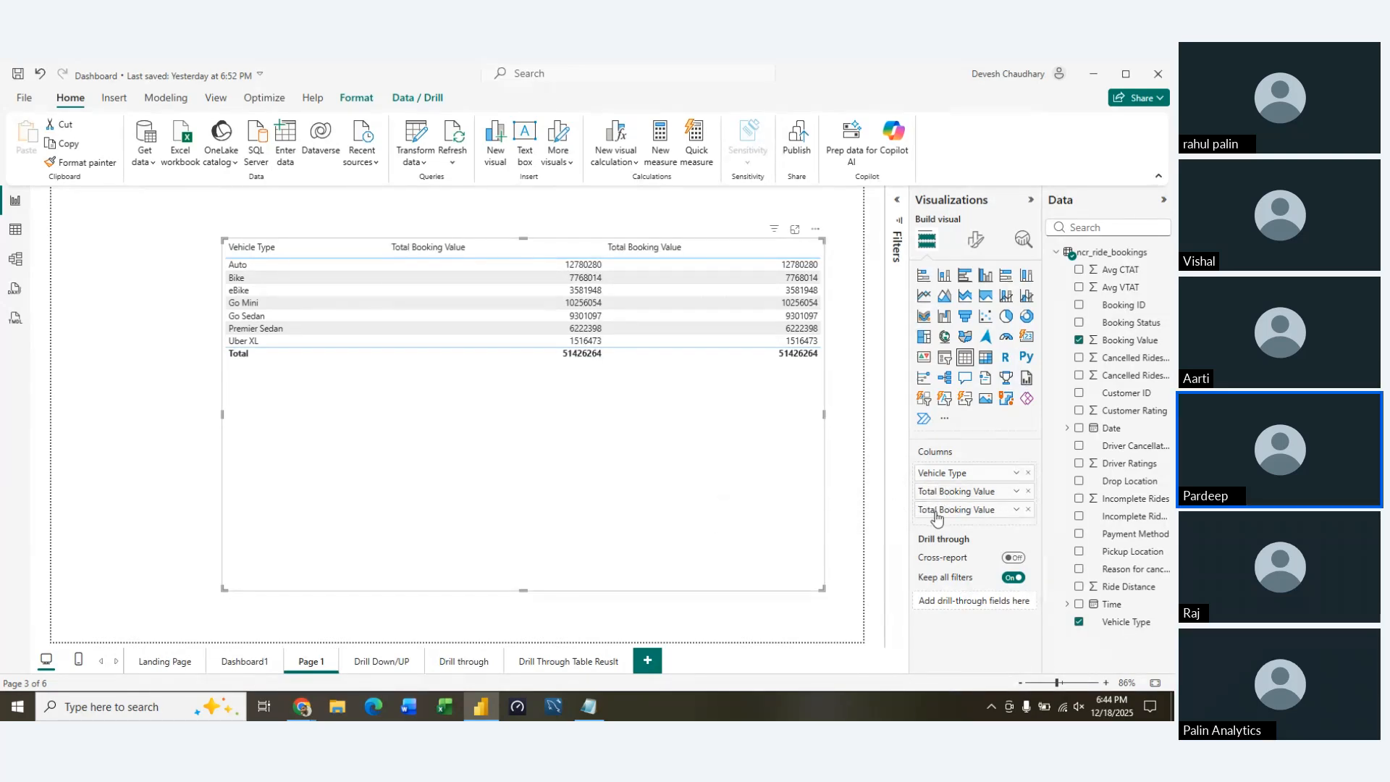
right_click(936, 515)
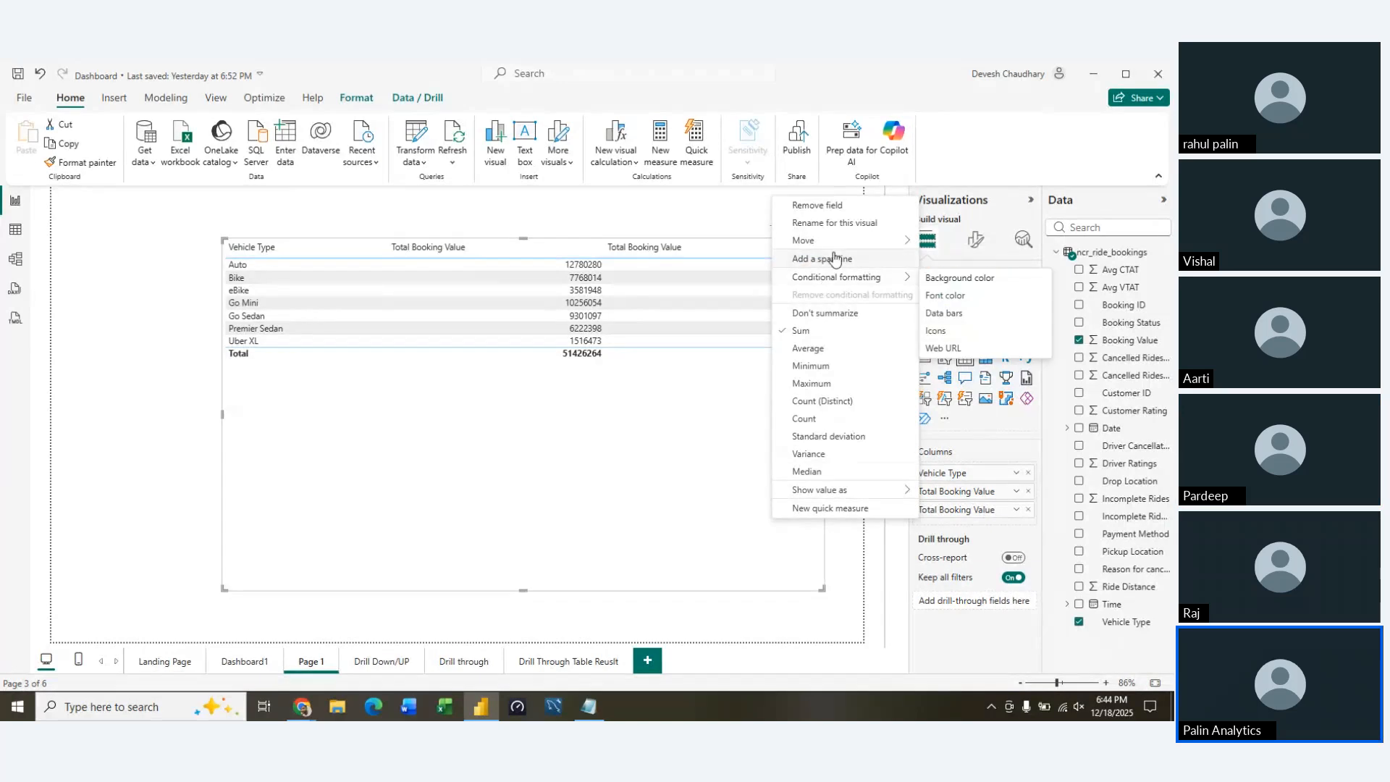
mouse_move(842, 240)
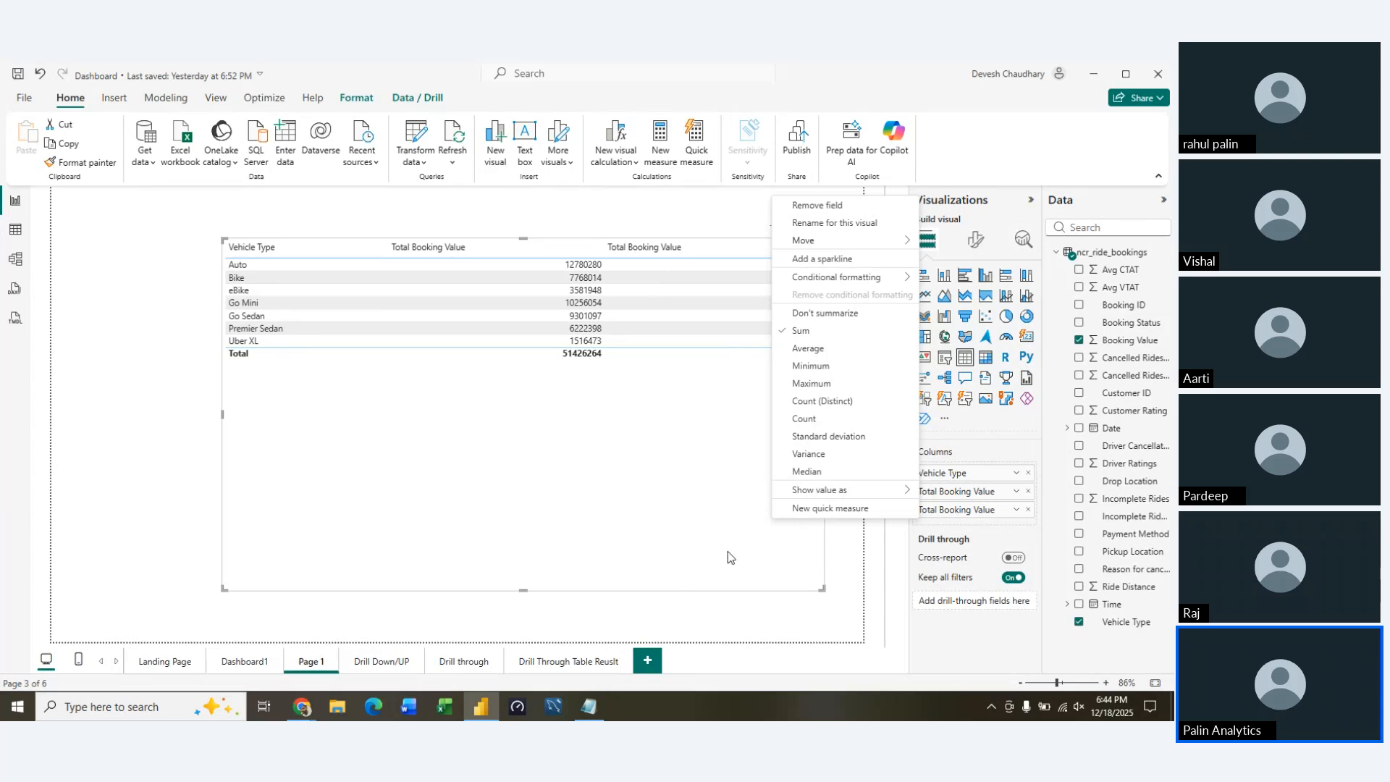
mouse_move(867, 492)
left_click(873, 556)
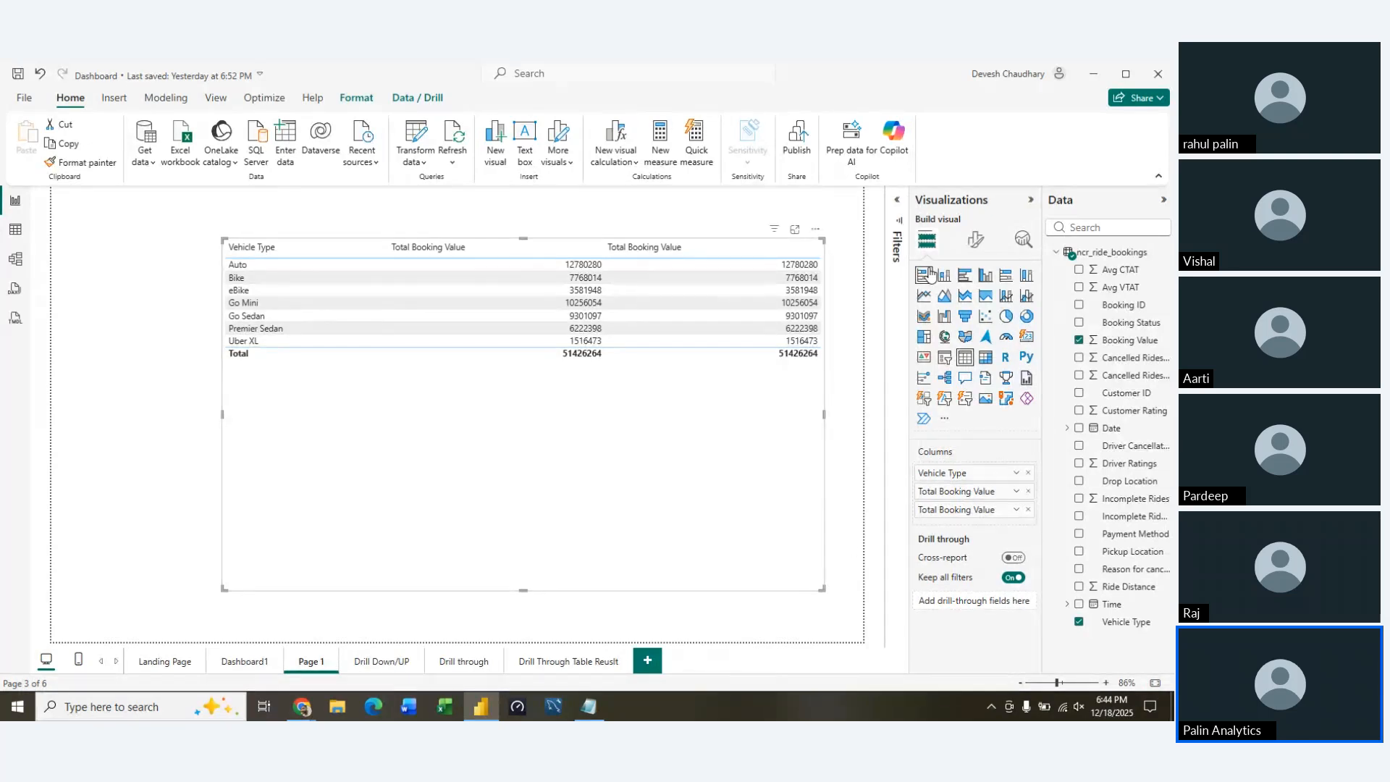
Try a Booking Status filter on the table visual and remove it along with the duplicate Total Booking Value column
left_click(897, 199)
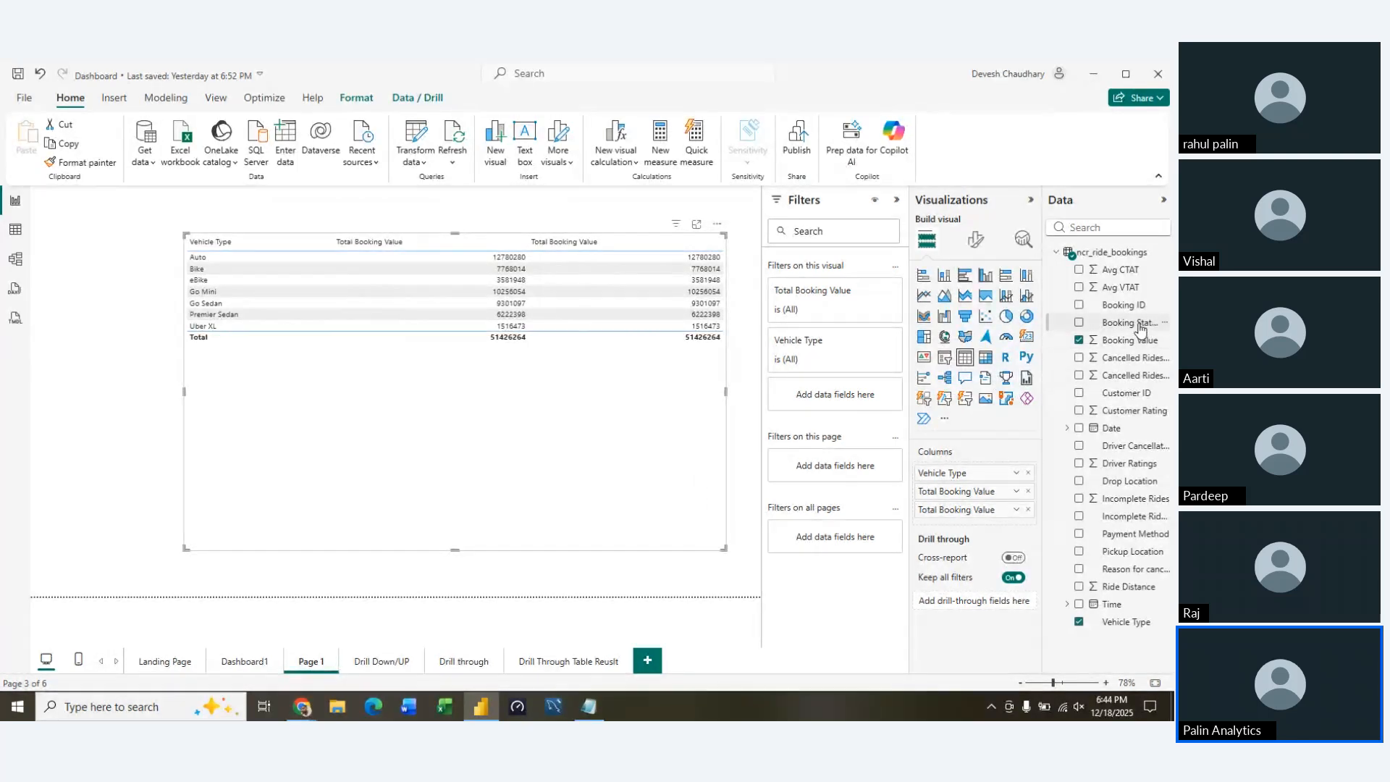
left_click_drag(1129, 322, 847, 399)
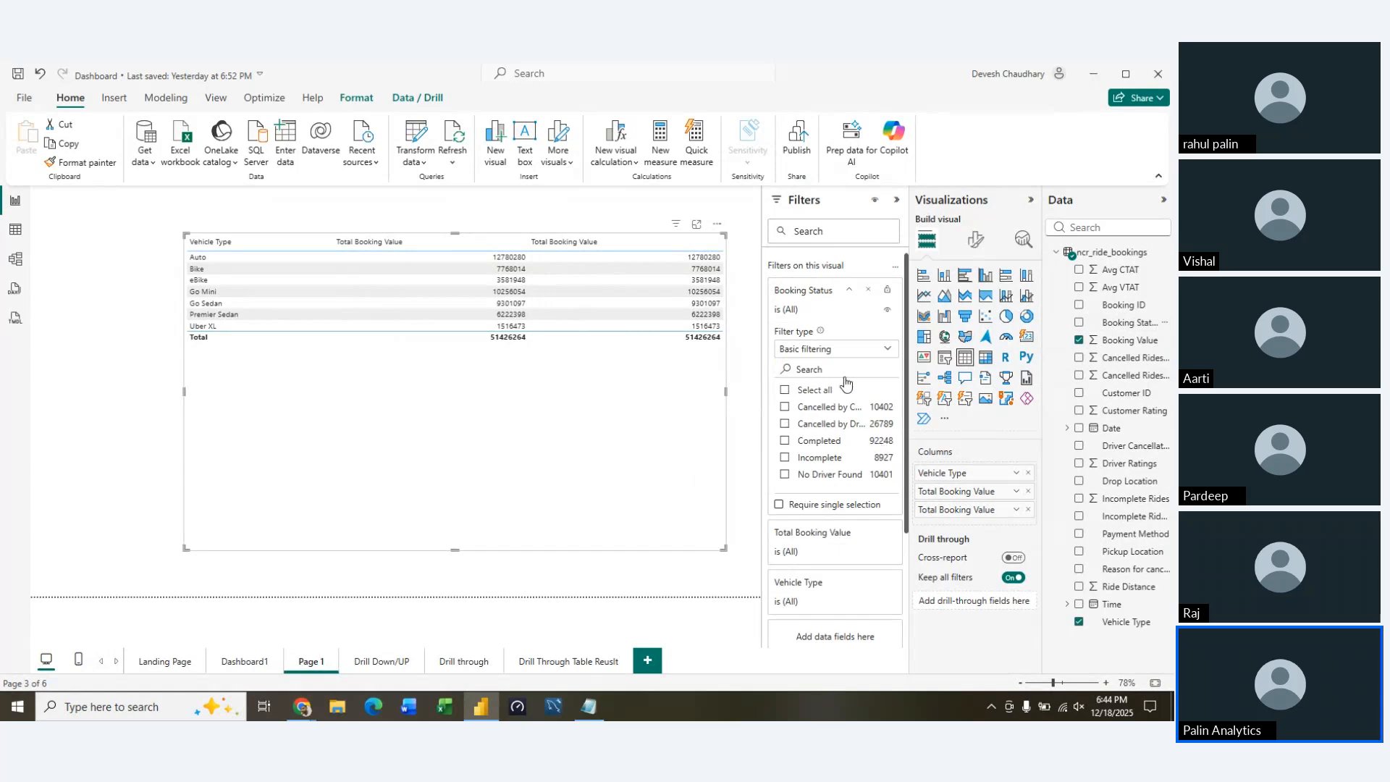
left_click(868, 293)
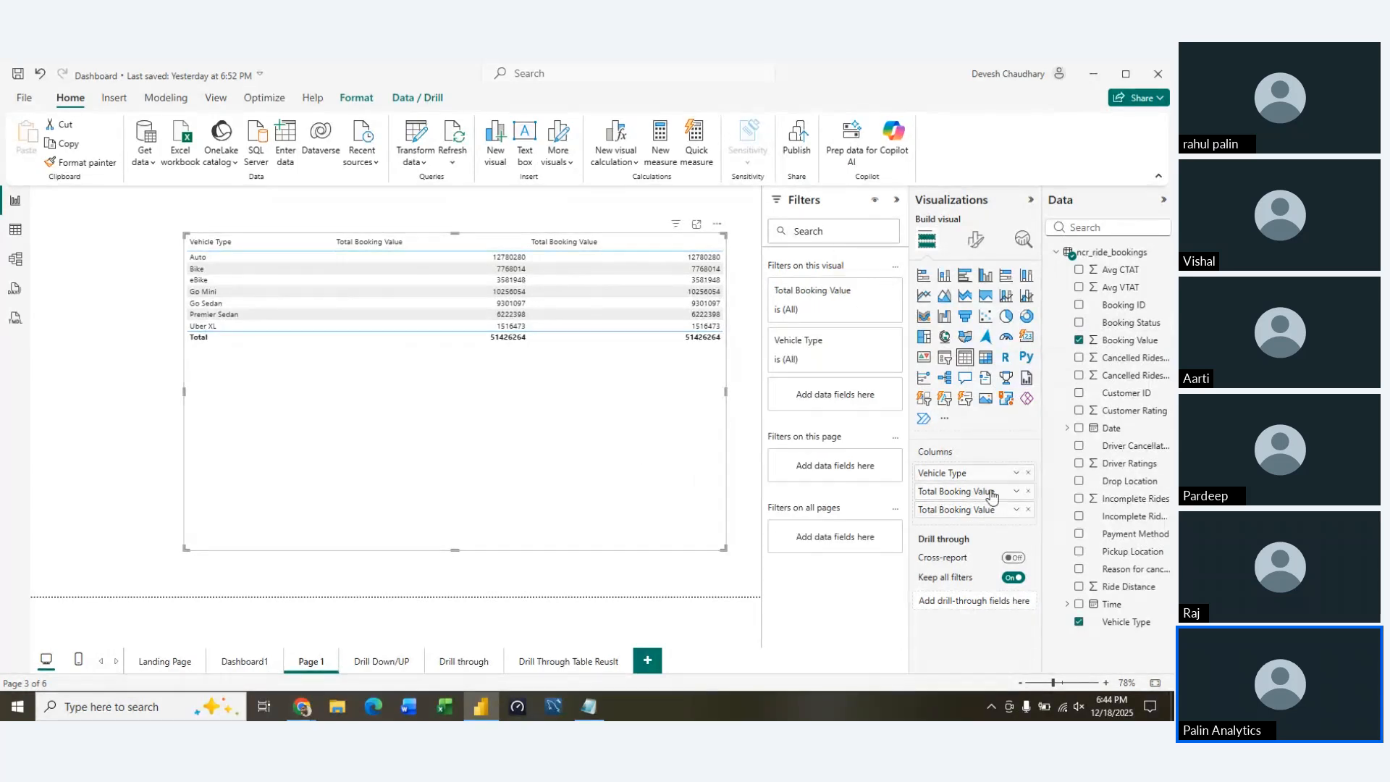
left_click(1028, 510)
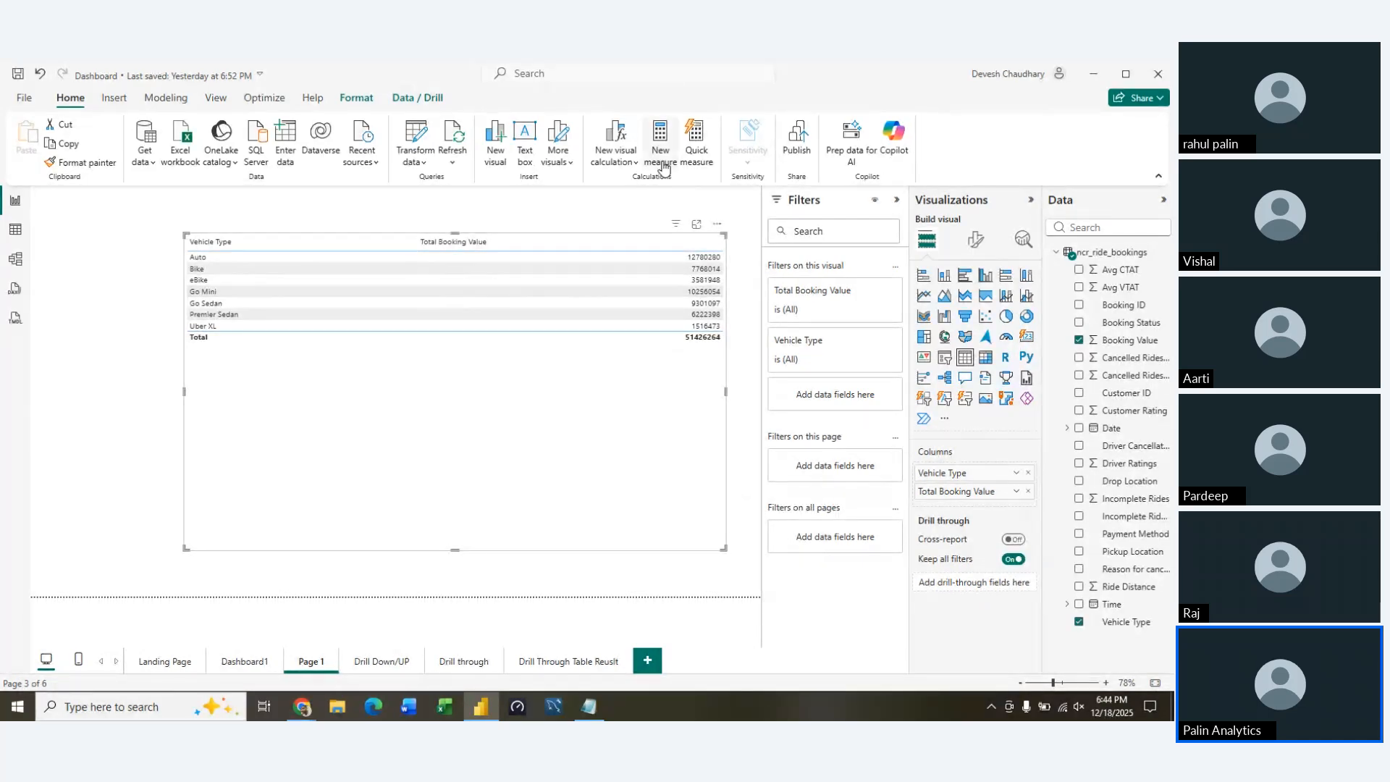
Create a new measure named Success Booking Value and begin its formula with the SUMX function
key("ctrl+z")
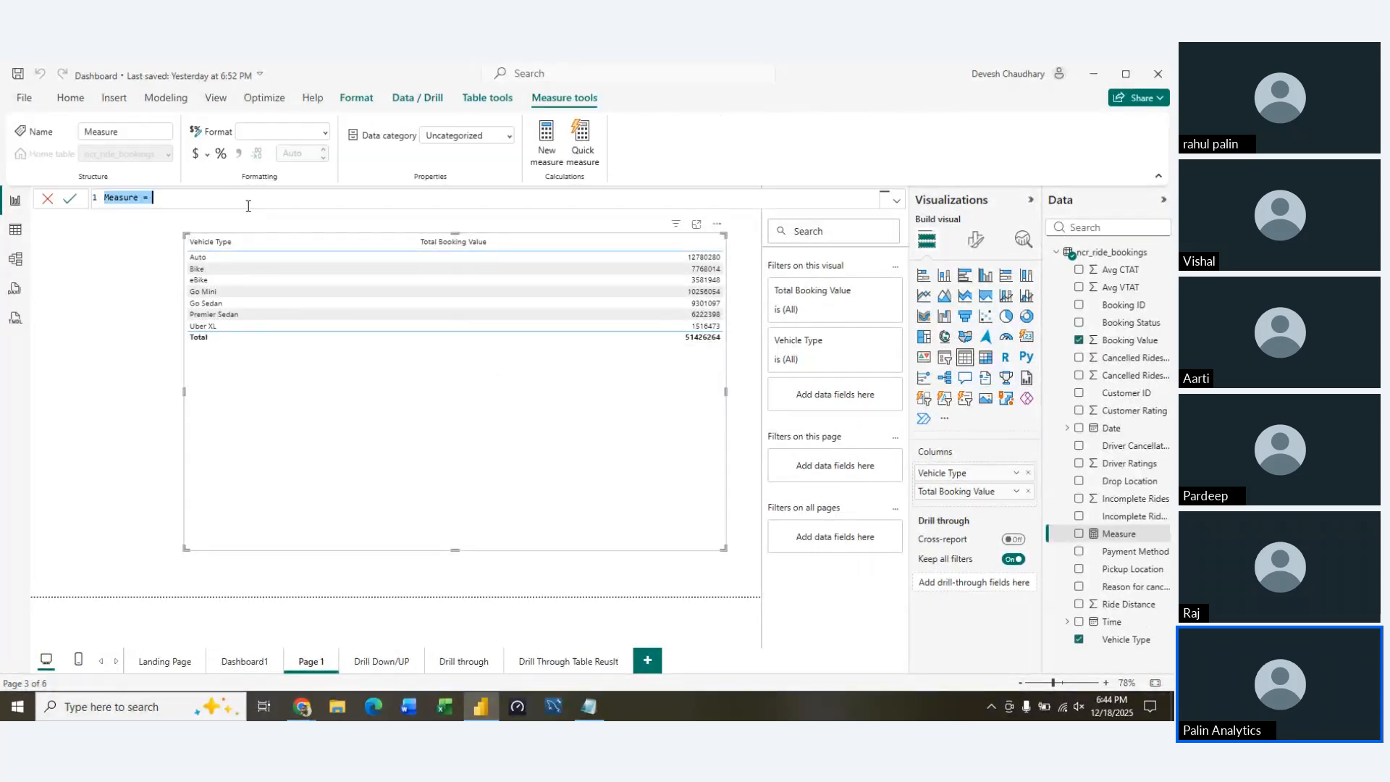
type("Success")
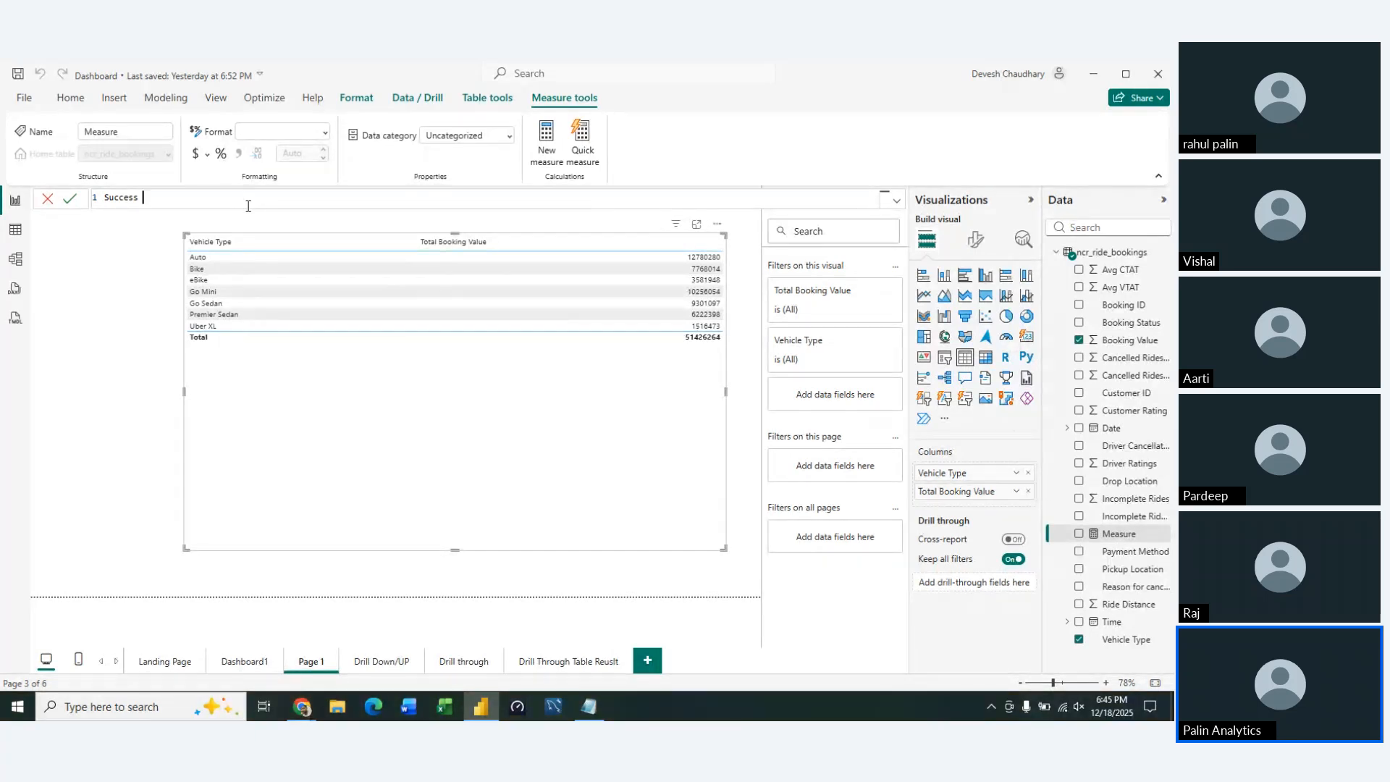
type("Booking Value = si")
key("BackSpace")
type("um")
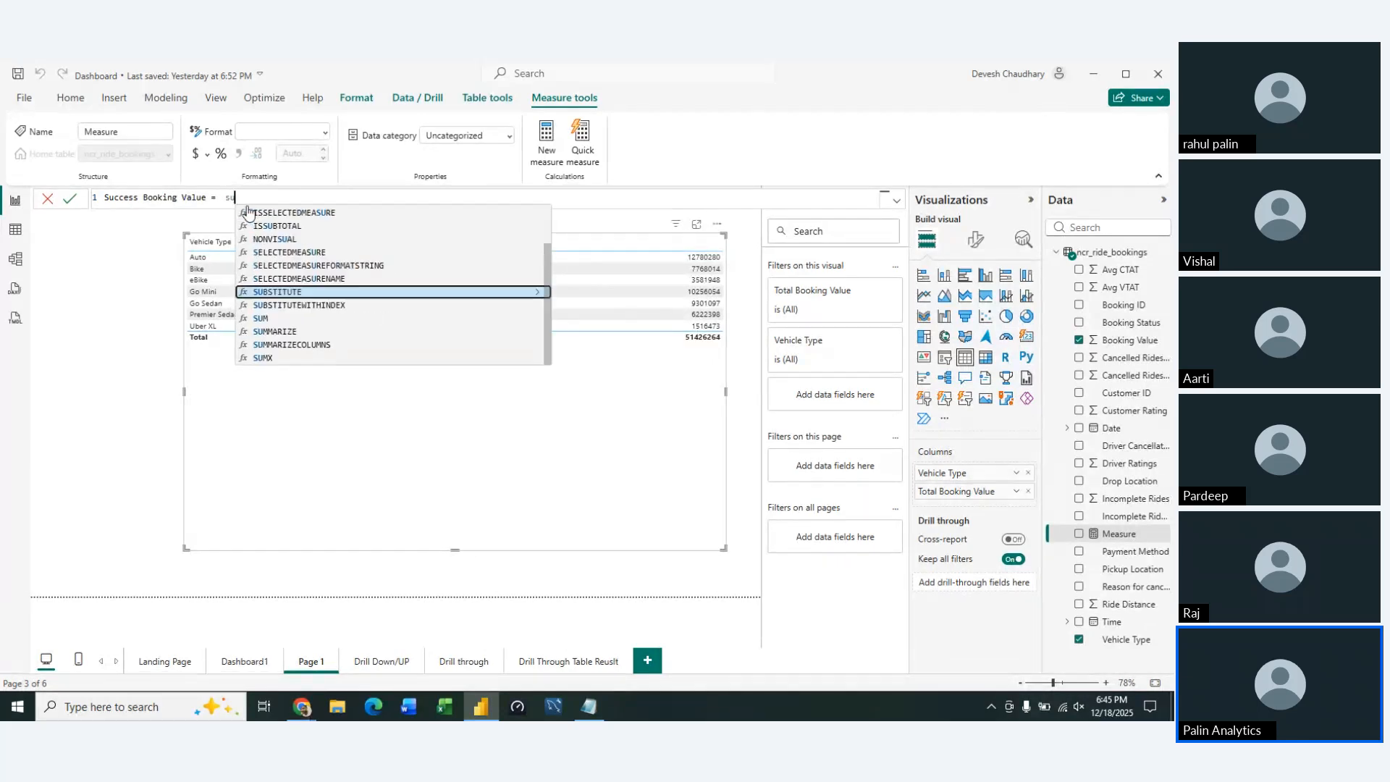
key("Down")
key("Down")
key("Down")
key("Tab")
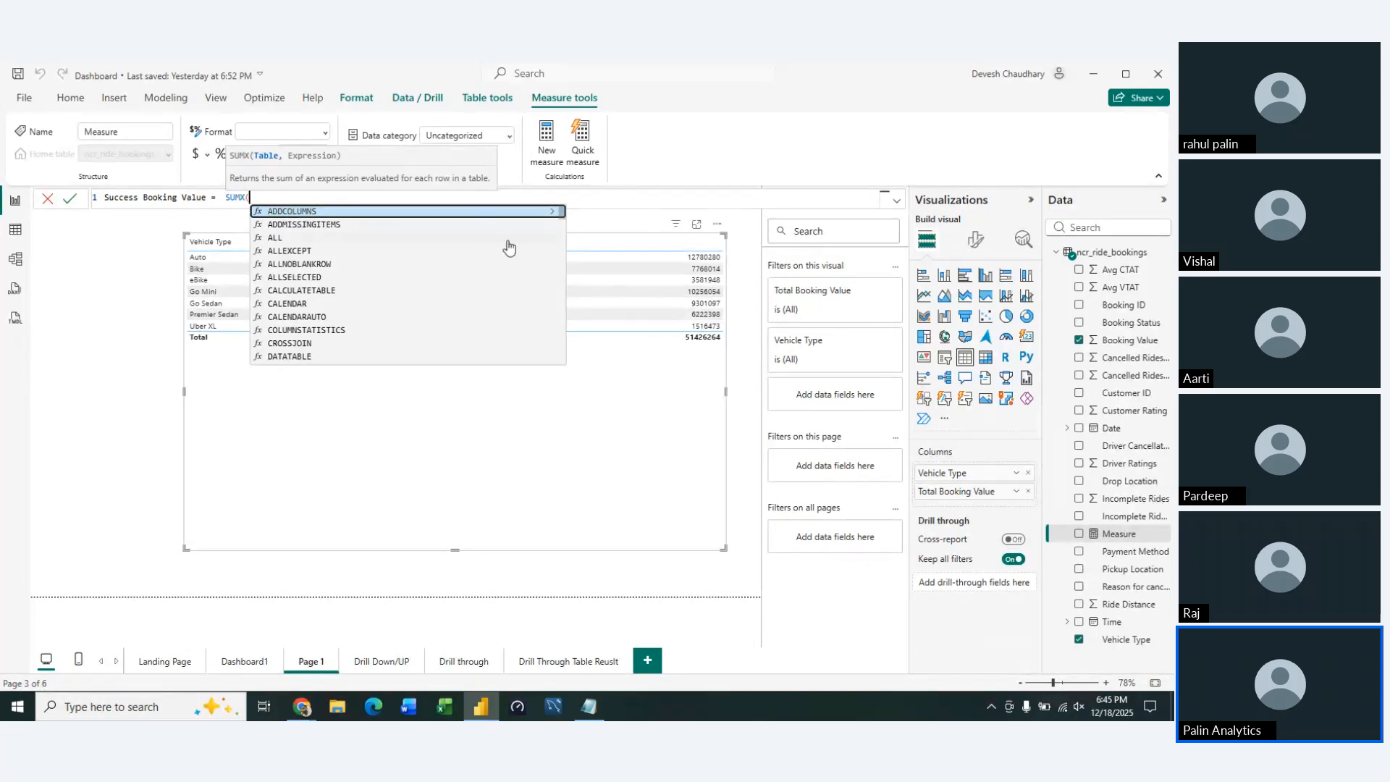
Reopen the Success Booking Value formula and give SUMX the ncr_ride_bookings table as its first argument
left_click(273, 339)
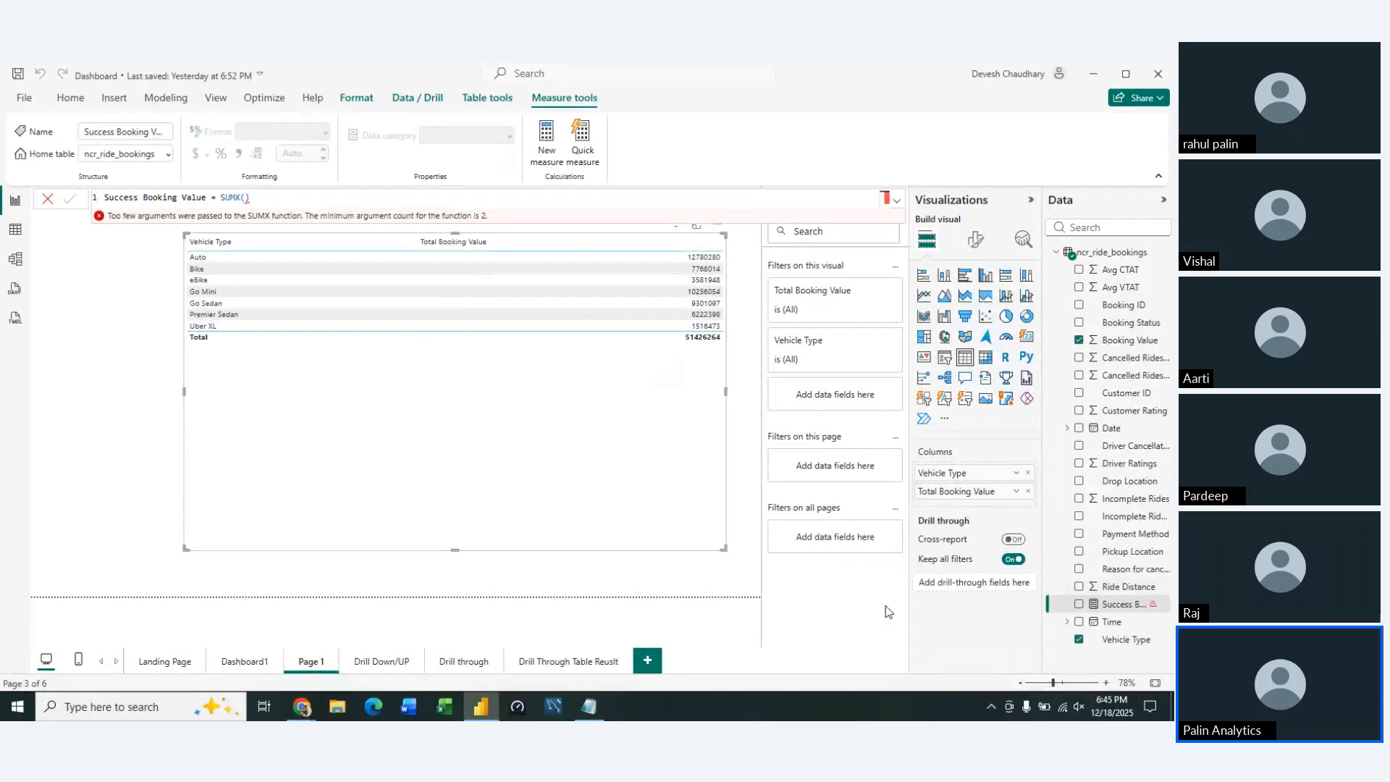
left_click(276, 207)
key("BackSpace")
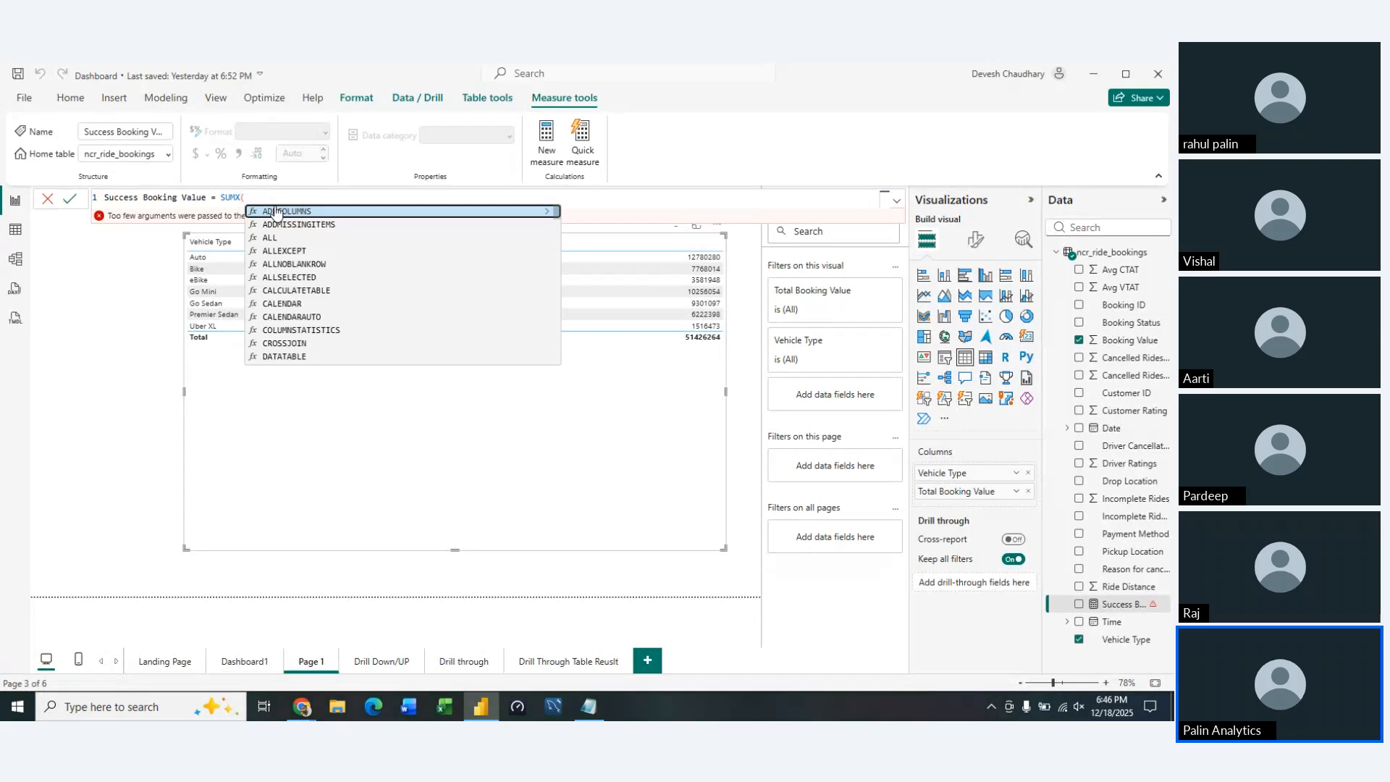
key("BackSpace")
type("(")
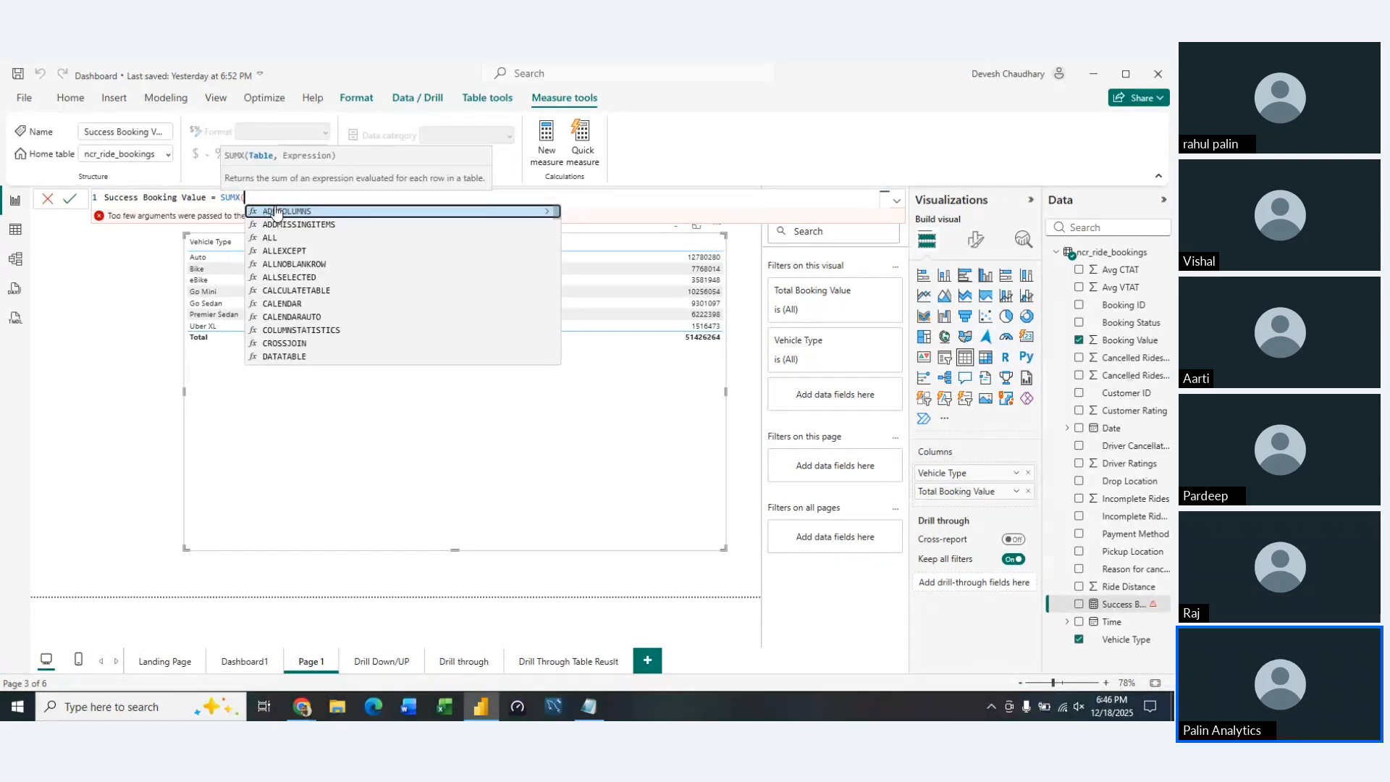
type("ncr_ride_bookings")
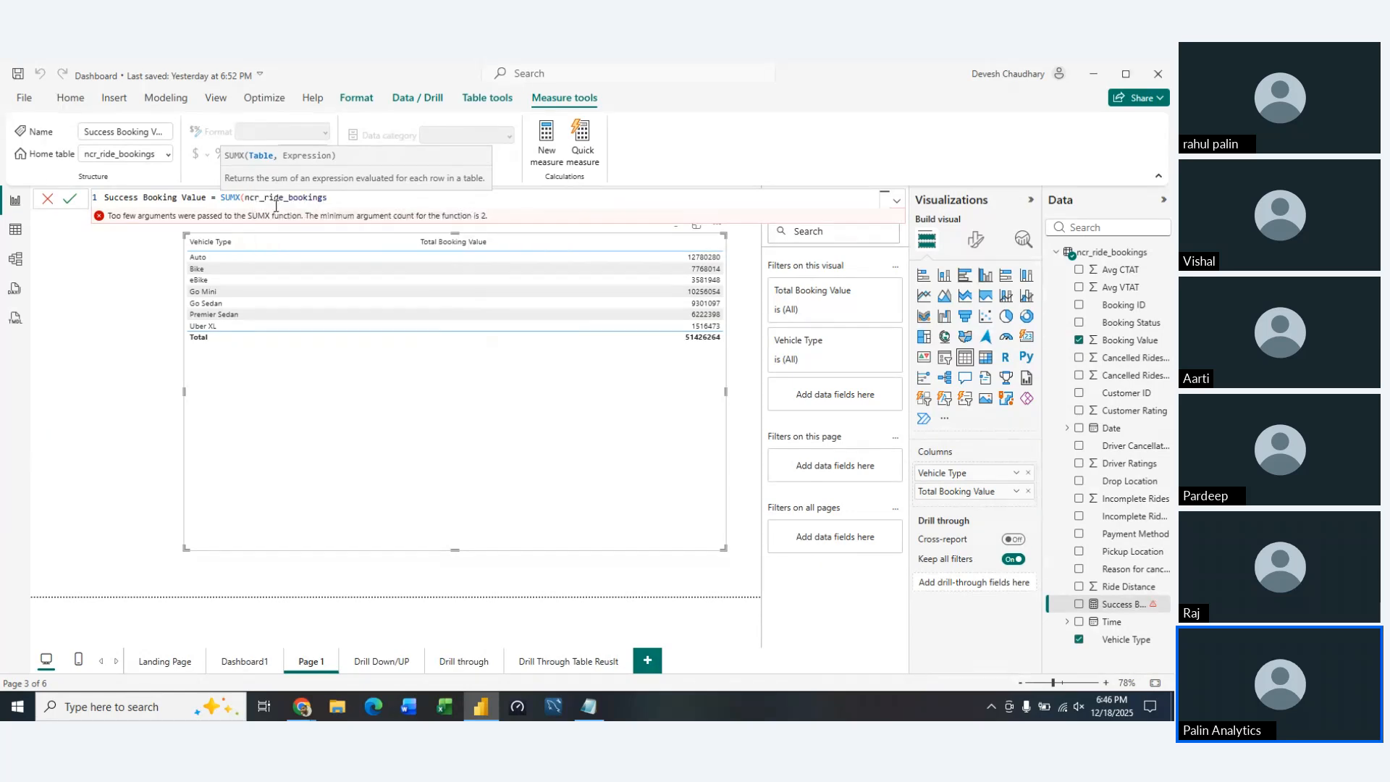
type(",IF(")
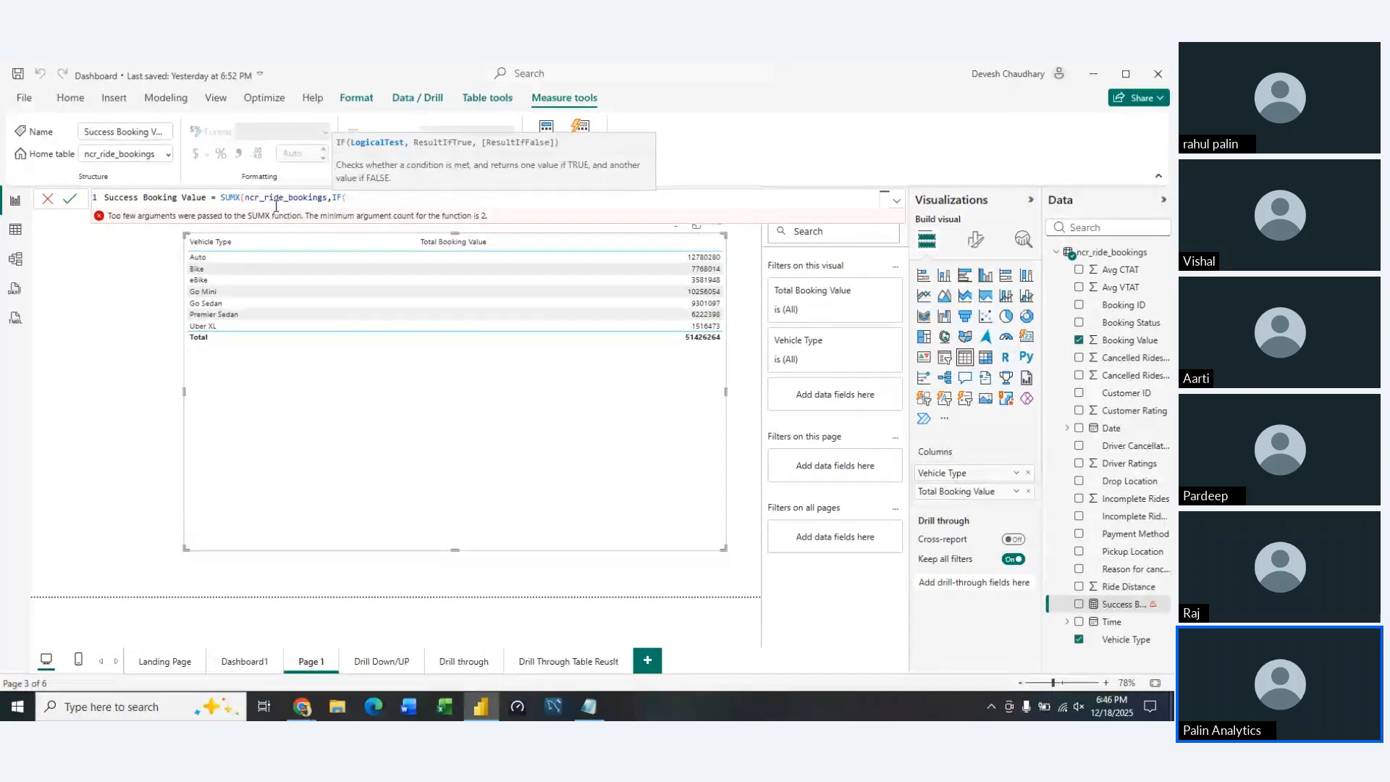
type("boo")
Add an IF function as the SUMX expression, testing whether ncr_ride_bookings[Booking Status] equals "Completed"
key("Down")
key("Tab")
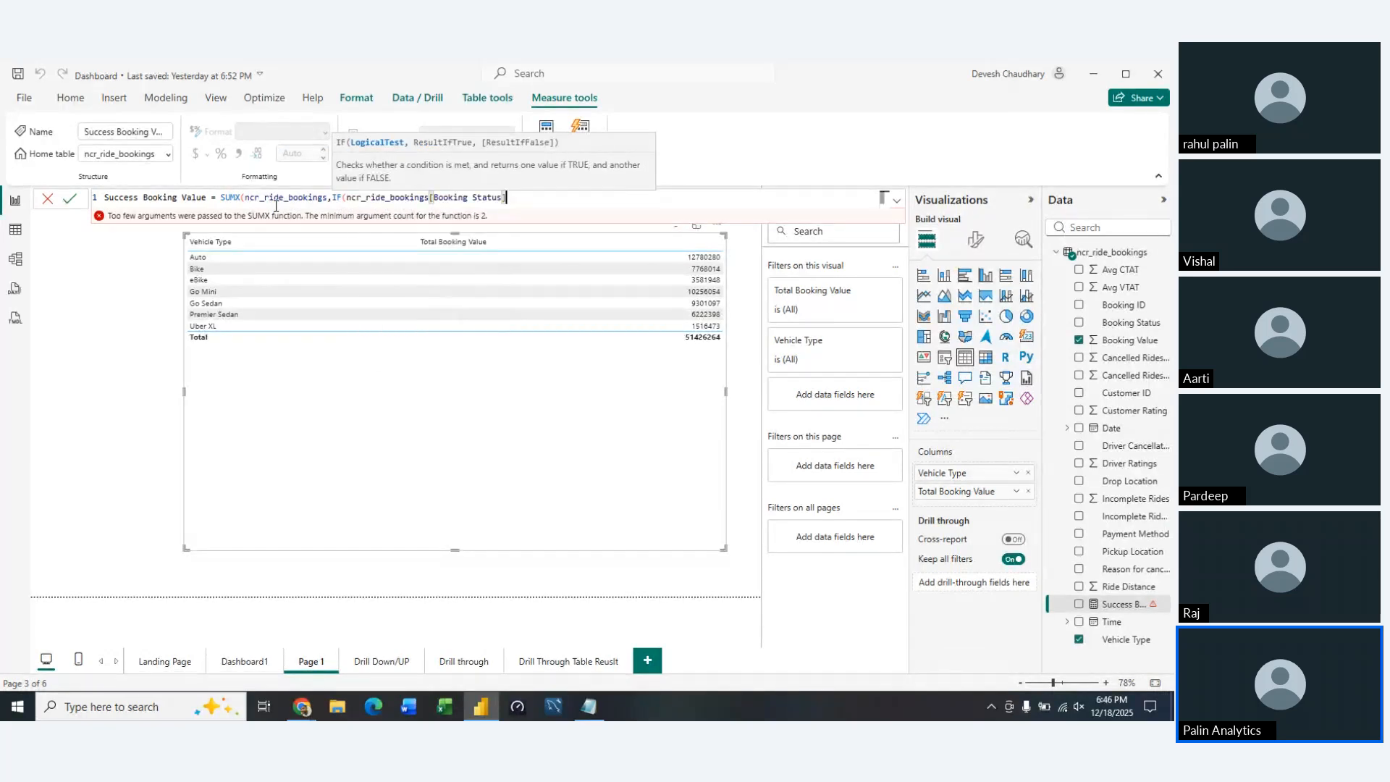
type("=\"Completed\",")
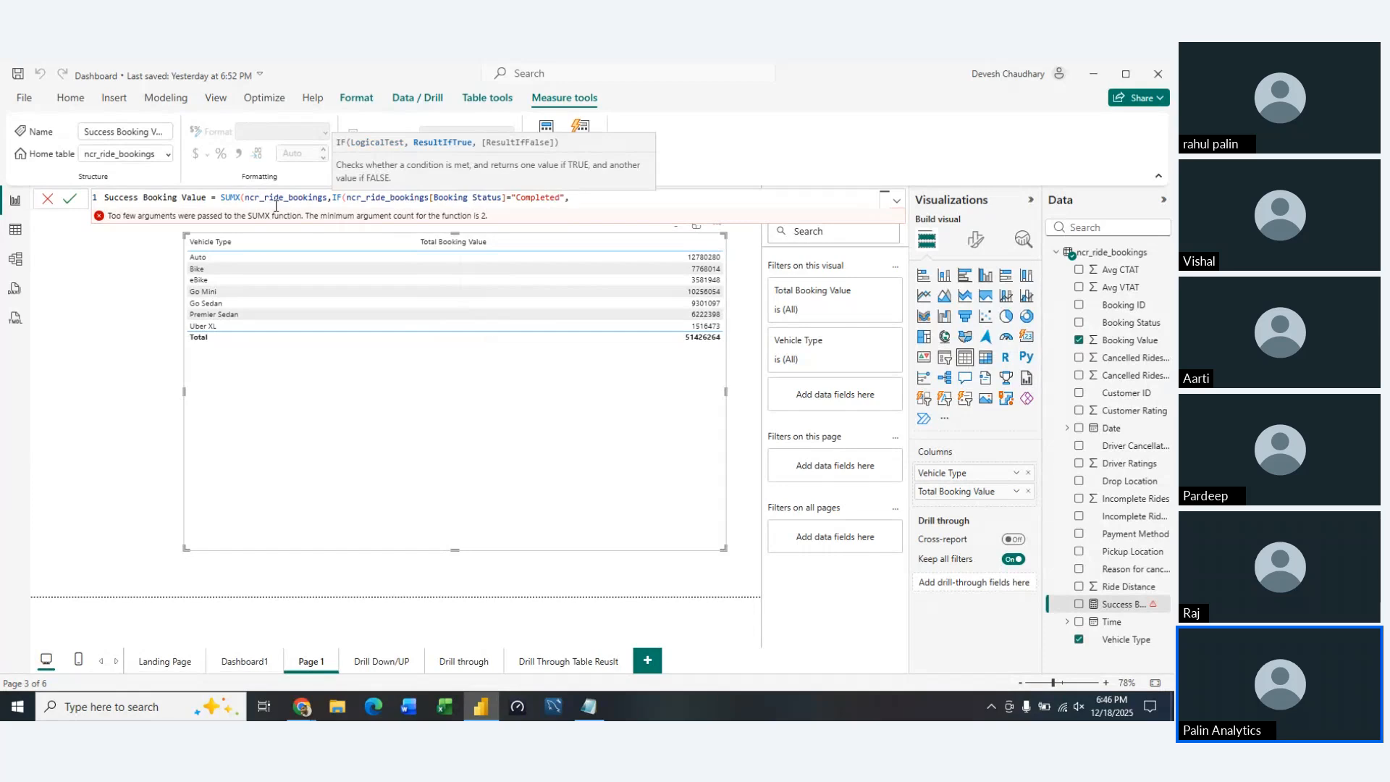
type("book")
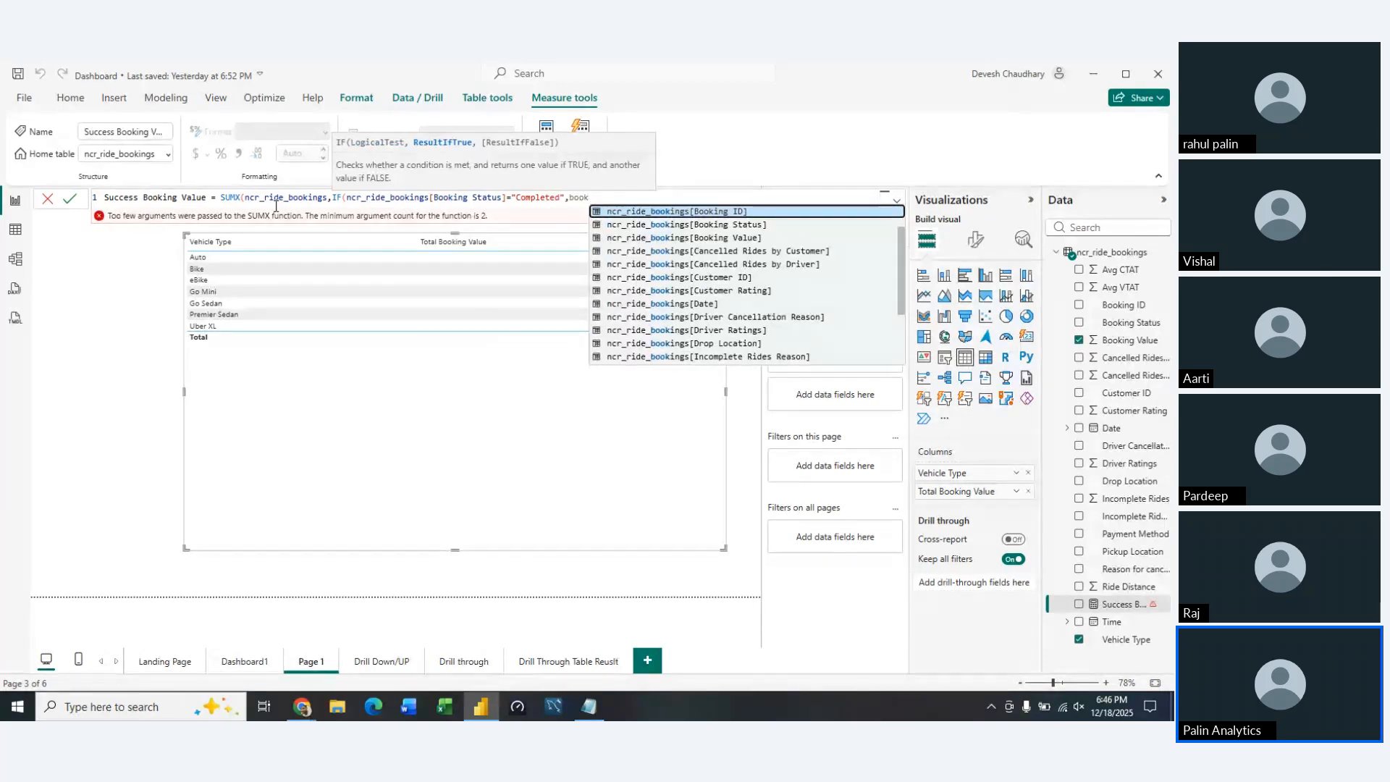
Return ncr_ride_bookings[Booking Value] when the IF test is true, close both functions and commit the measure
key("Down")
key("Down")
key("Tab")
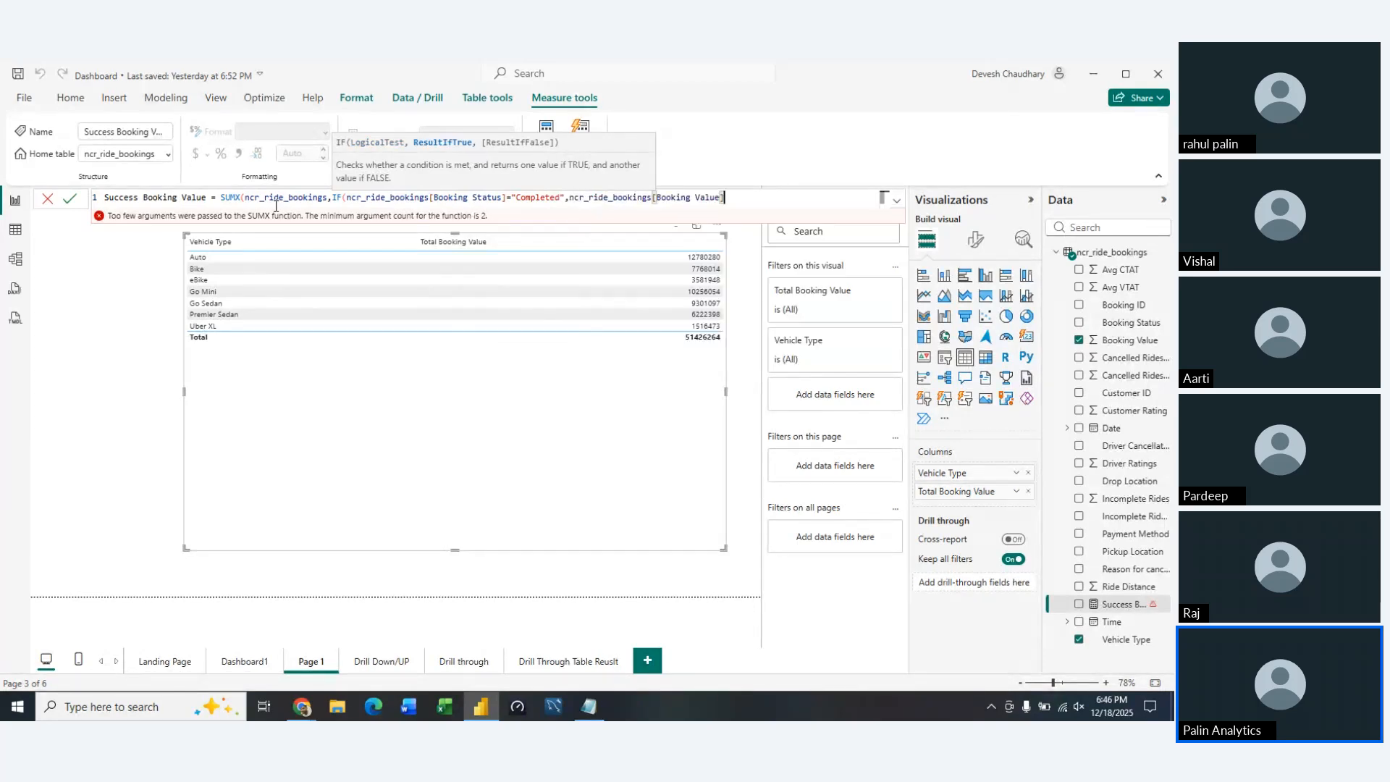
type("))")
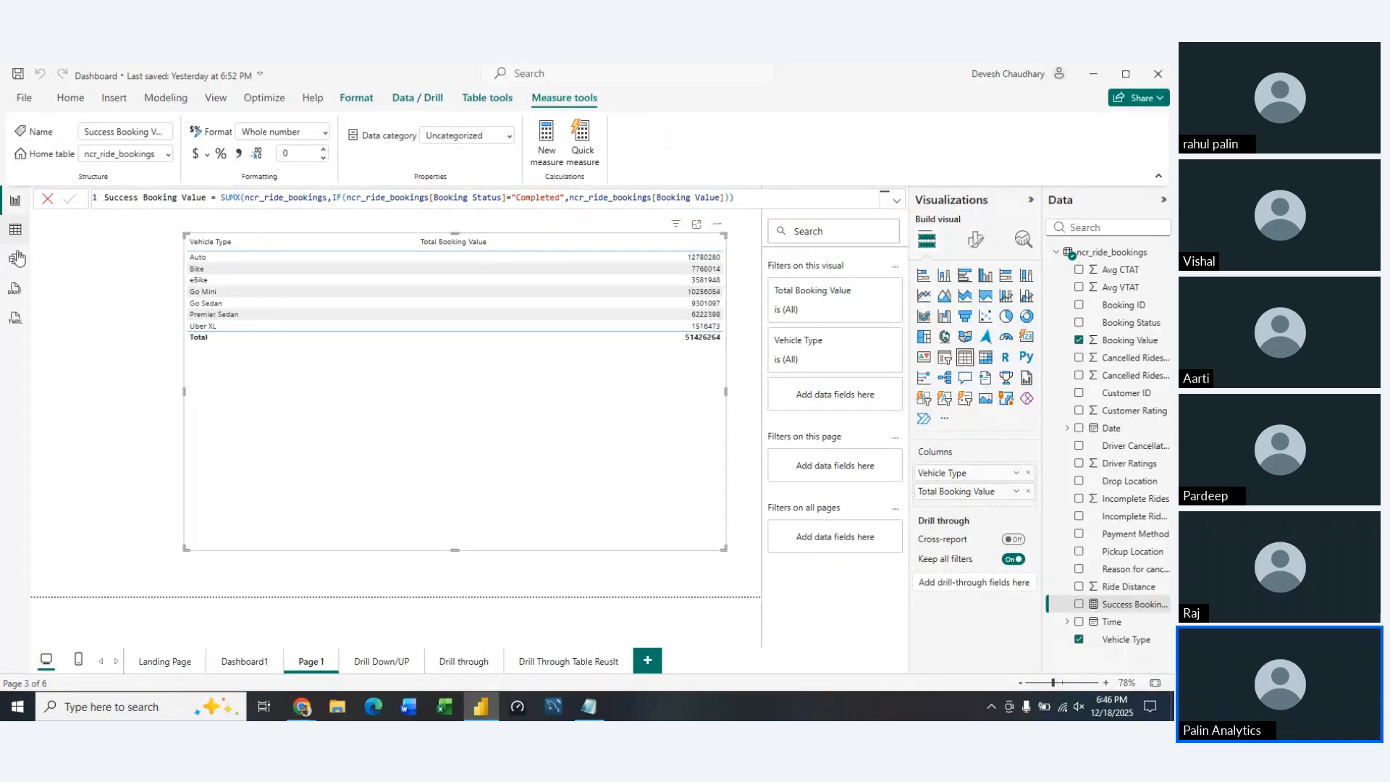
Check the distinct Booking Status values in the ncr_ride_bookings data without filtering the column
left_click(15, 230)
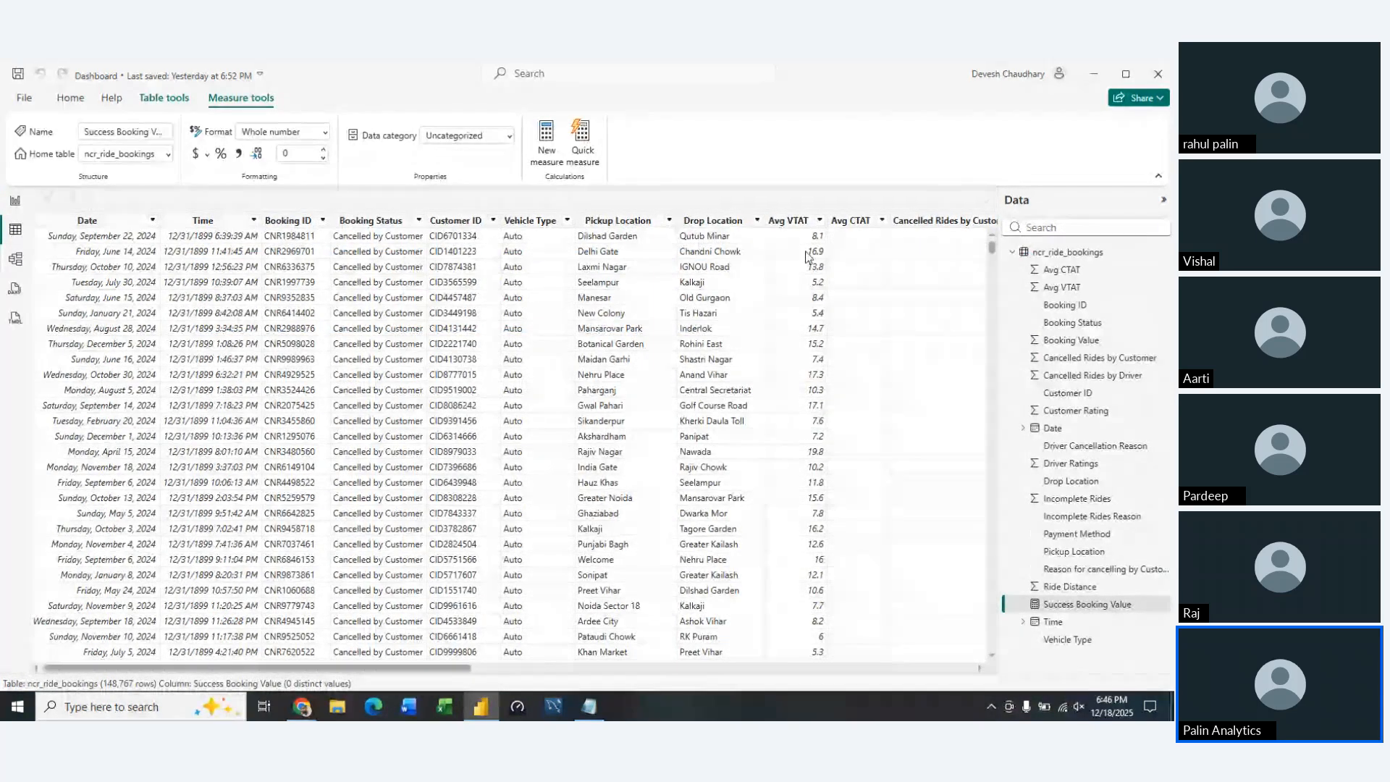
scroll(667, 274, "right", 5)
scroll(668, 274, "left", 5)
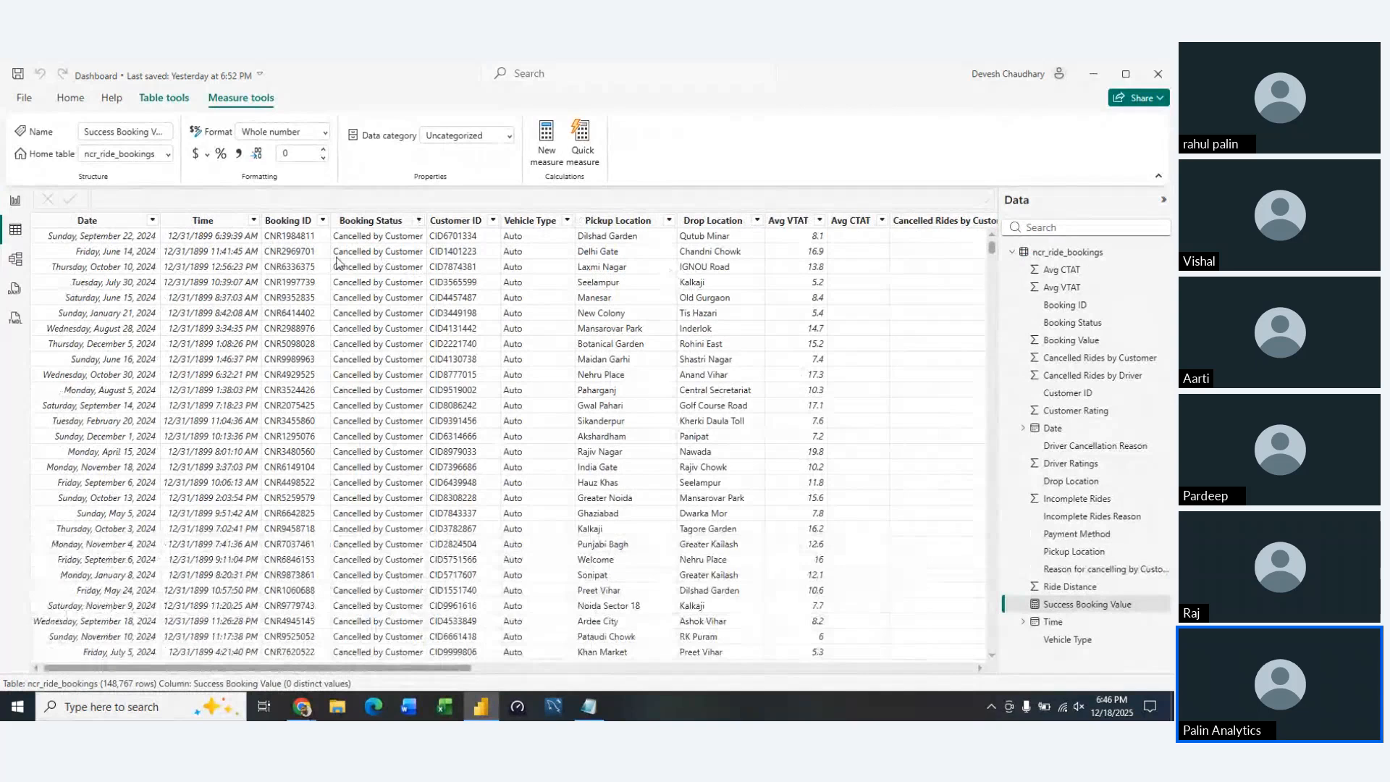
left_click(419, 220)
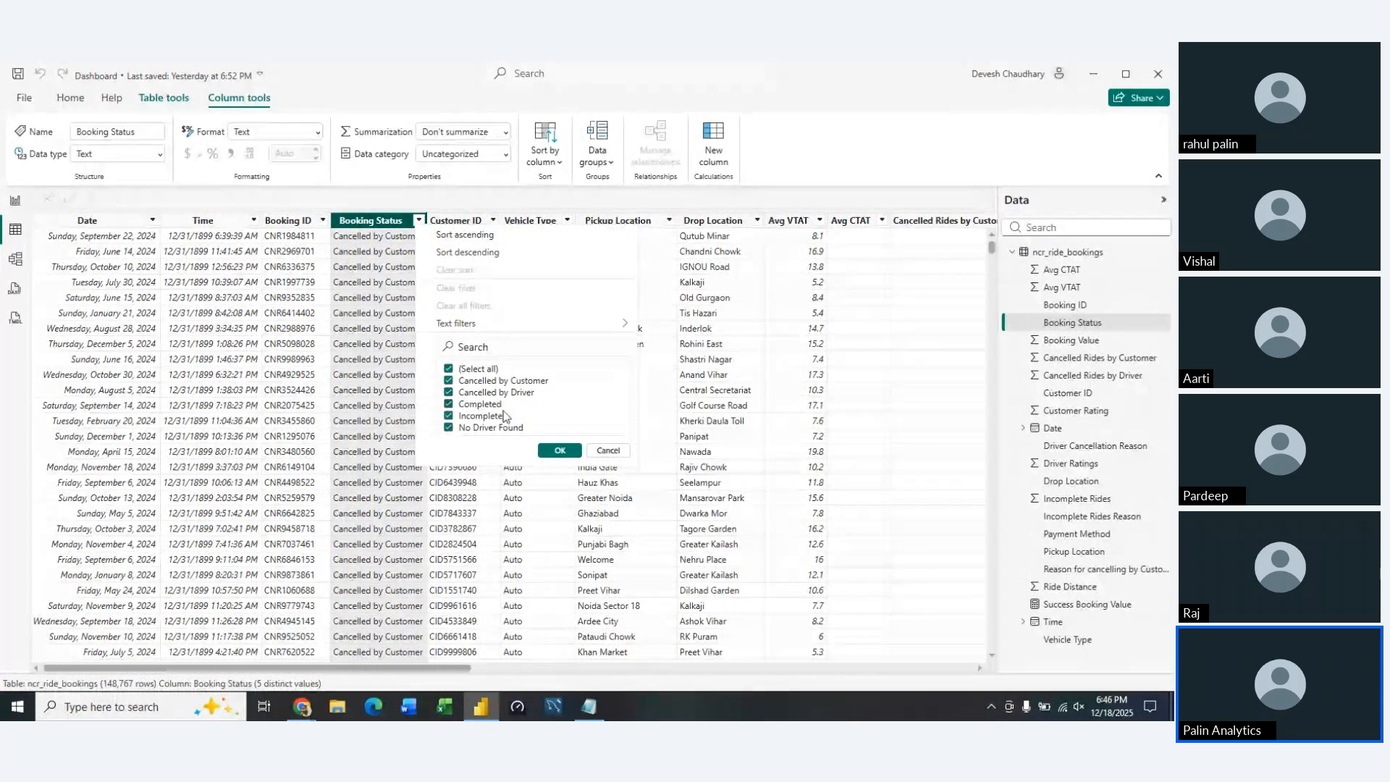
left_click(614, 452)
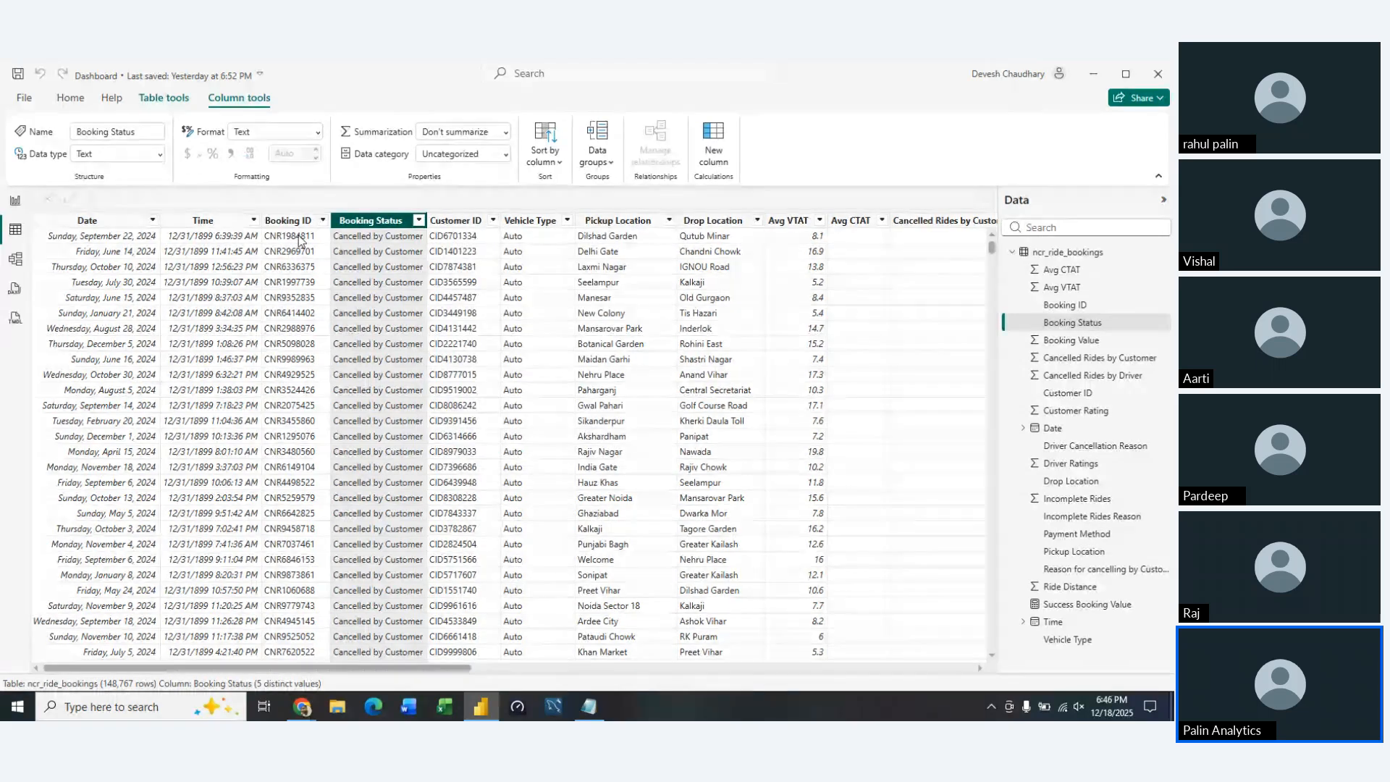
Return to the report page and add the Success Booking Value measure to the table after Total Booking Value
left_click(16, 200)
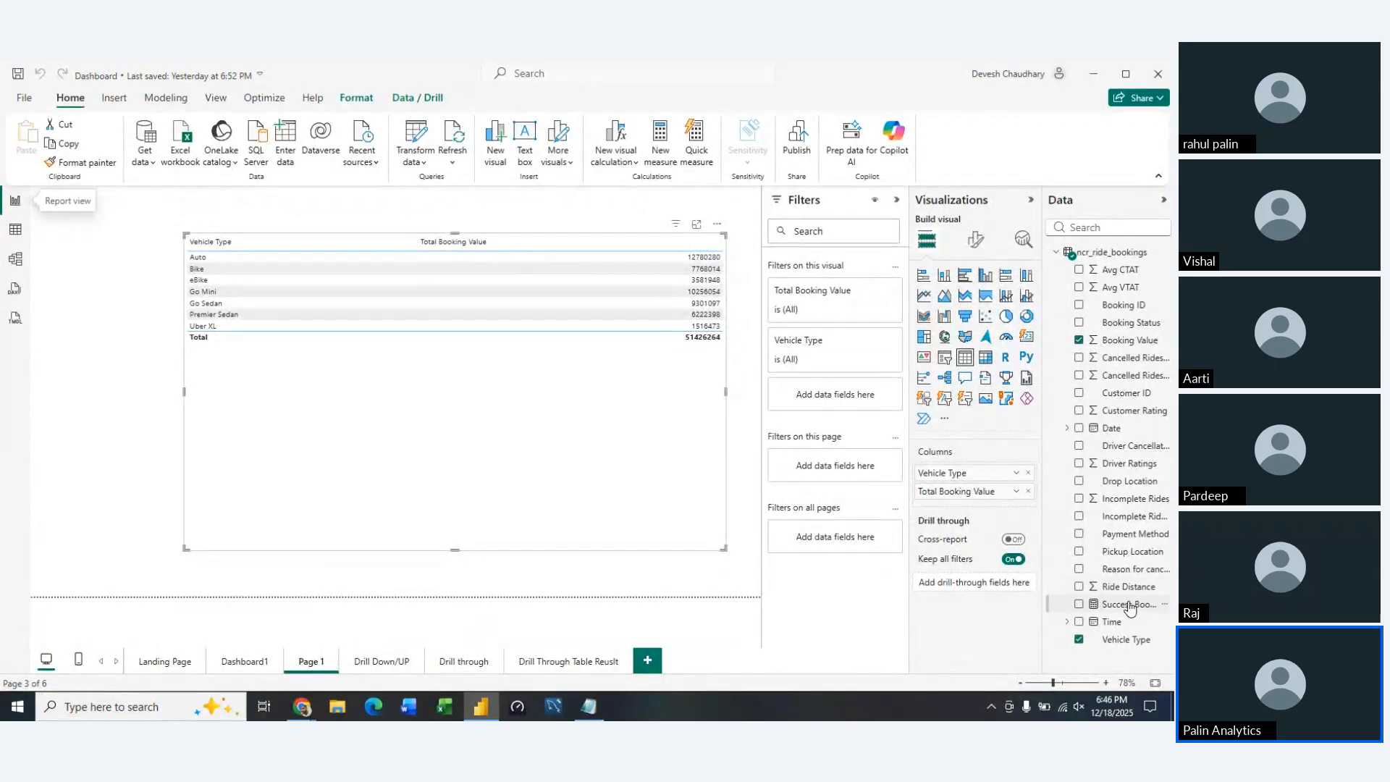
left_click_drag(1127, 603, 967, 510)
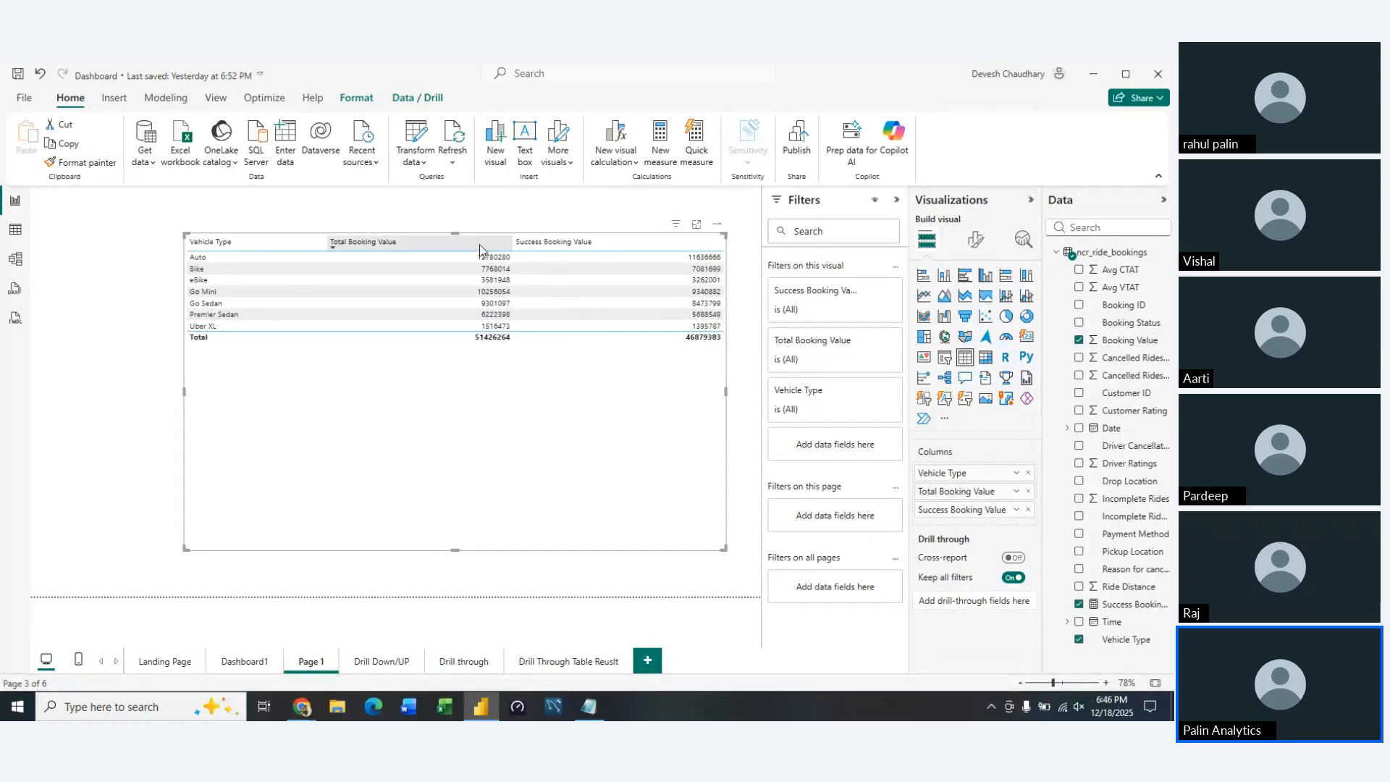
Center-align the values of the table's Vehicle Type column through its column-specific formatting
left_click(983, 248)
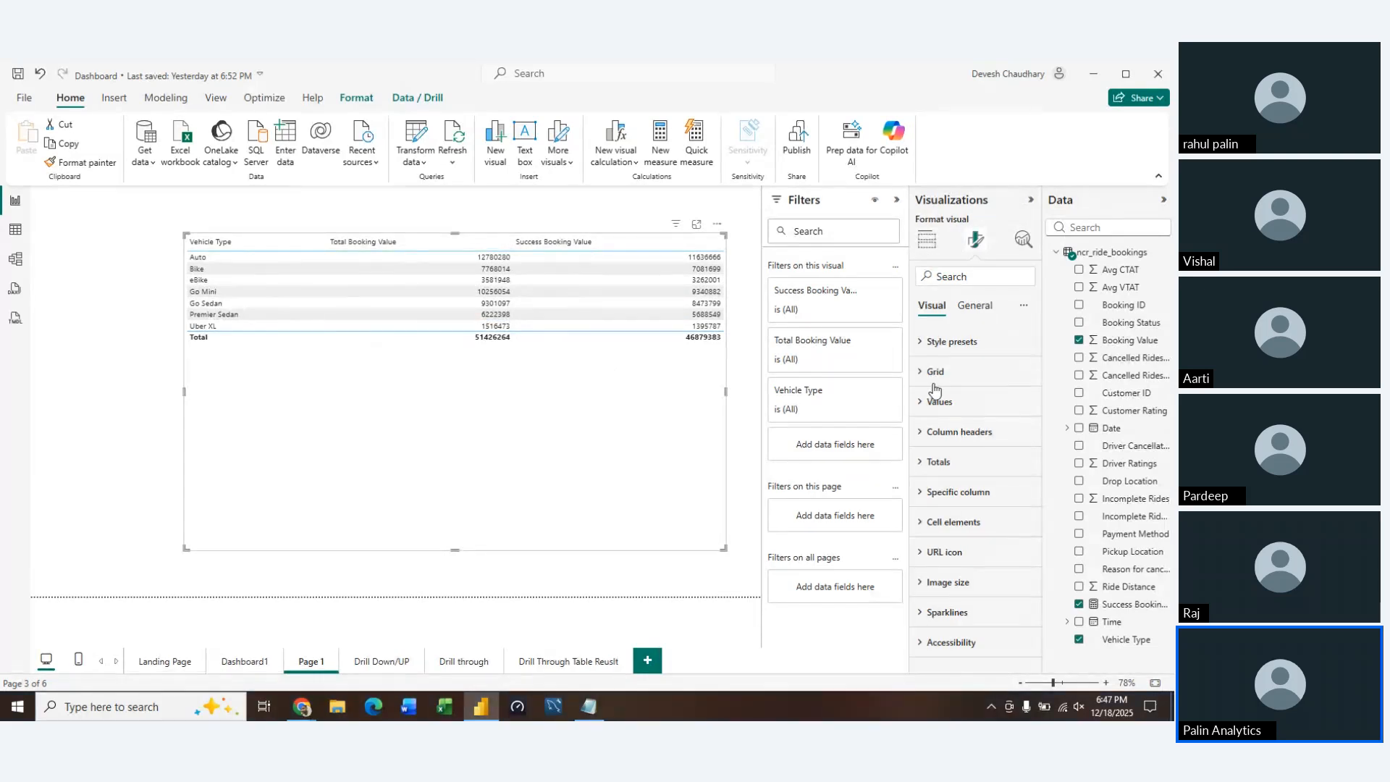
left_click(930, 402)
scroll(1024, 543, "down", 5)
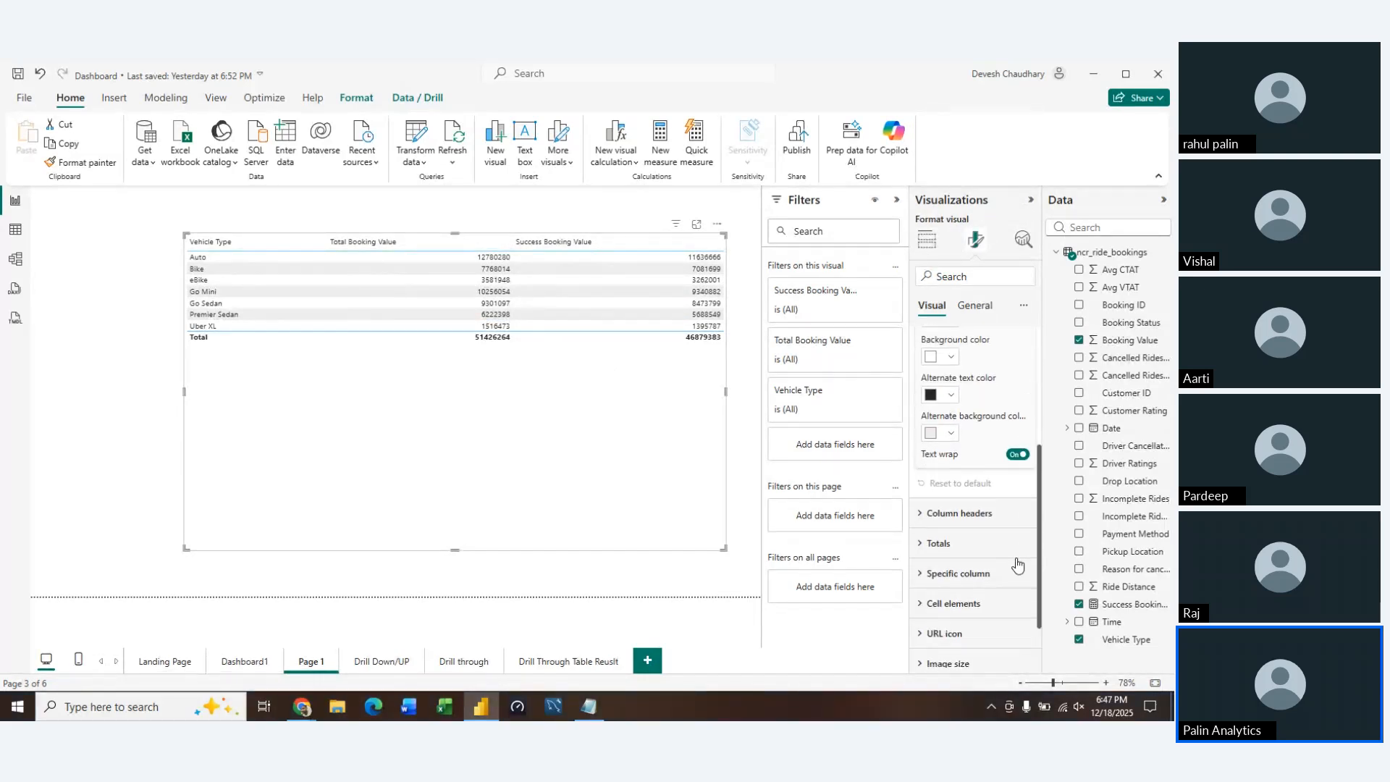
scroll(1017, 564, "up", 5)
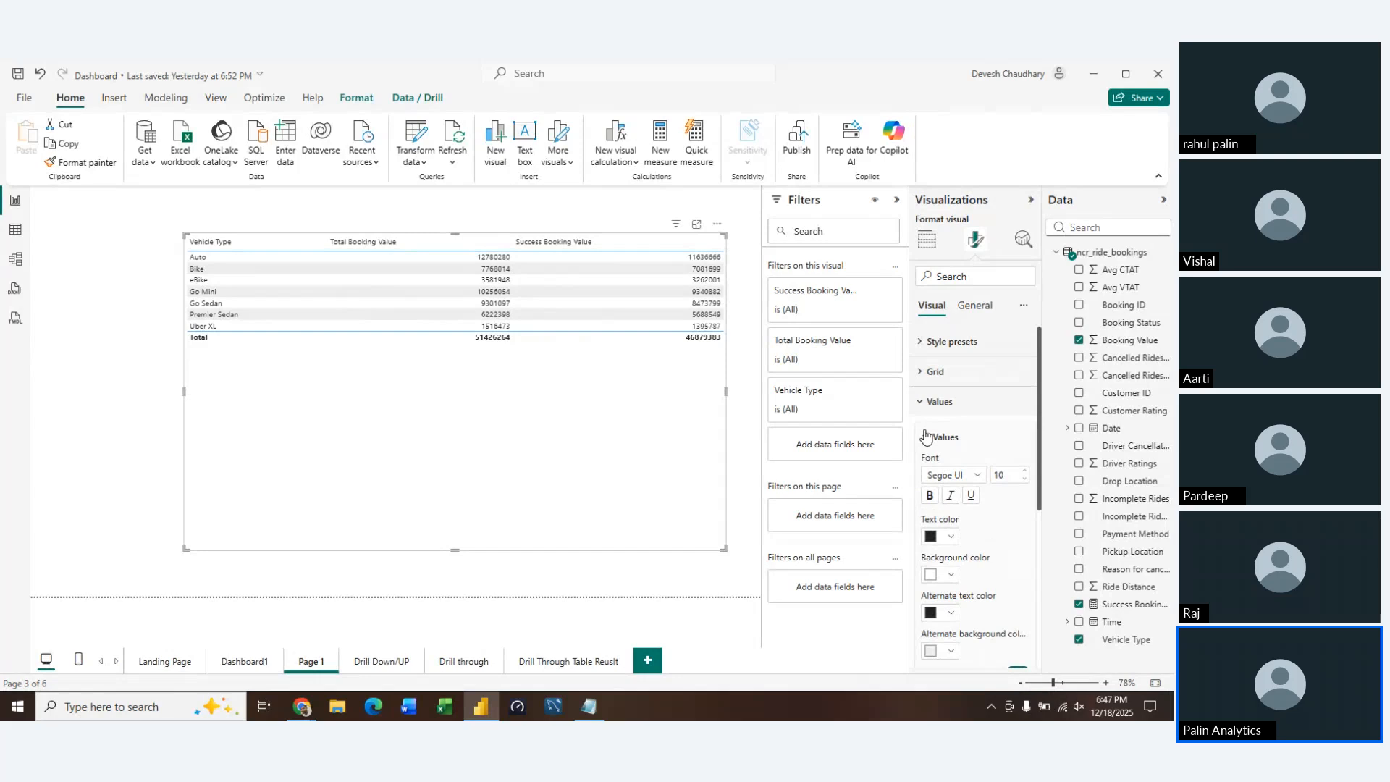
scroll(1004, 514, "down", 5)
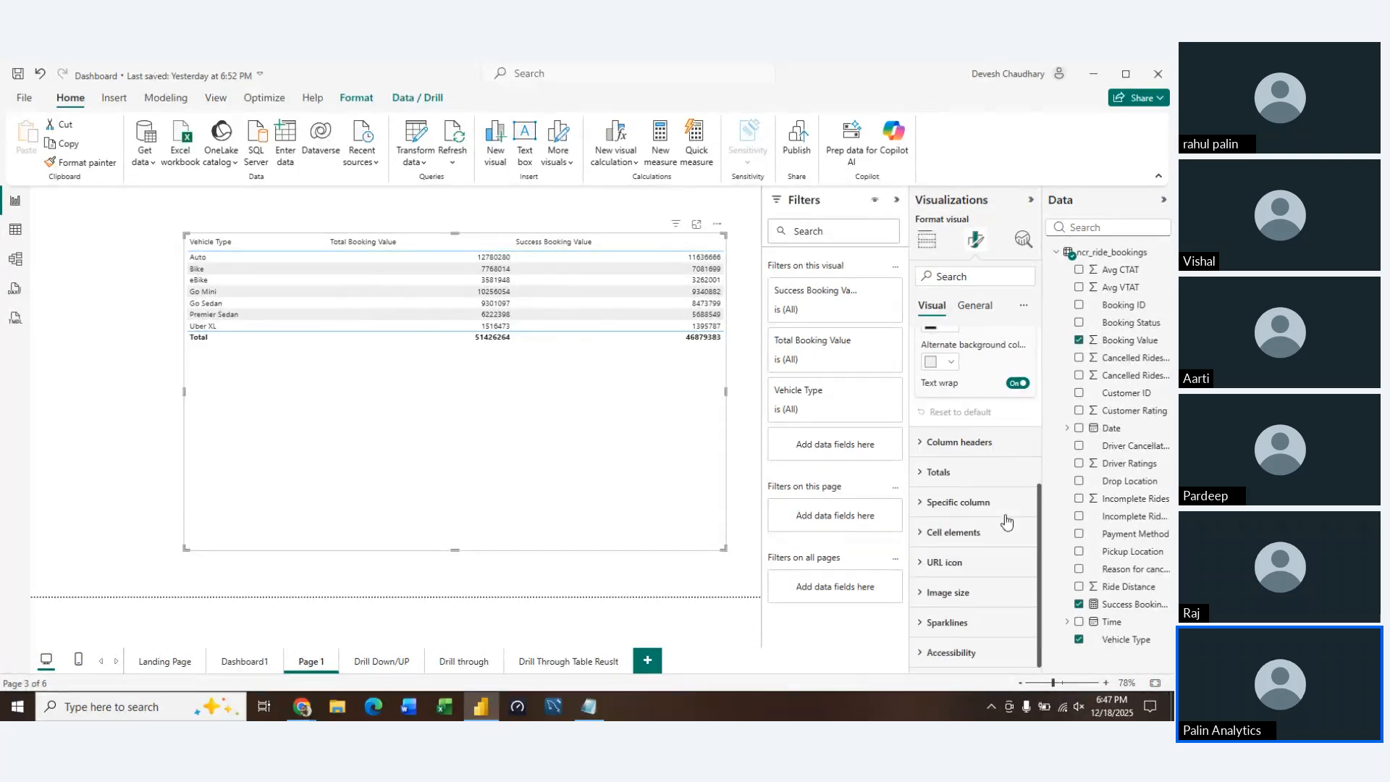
left_click(920, 508)
scroll(970, 565, "down", 3)
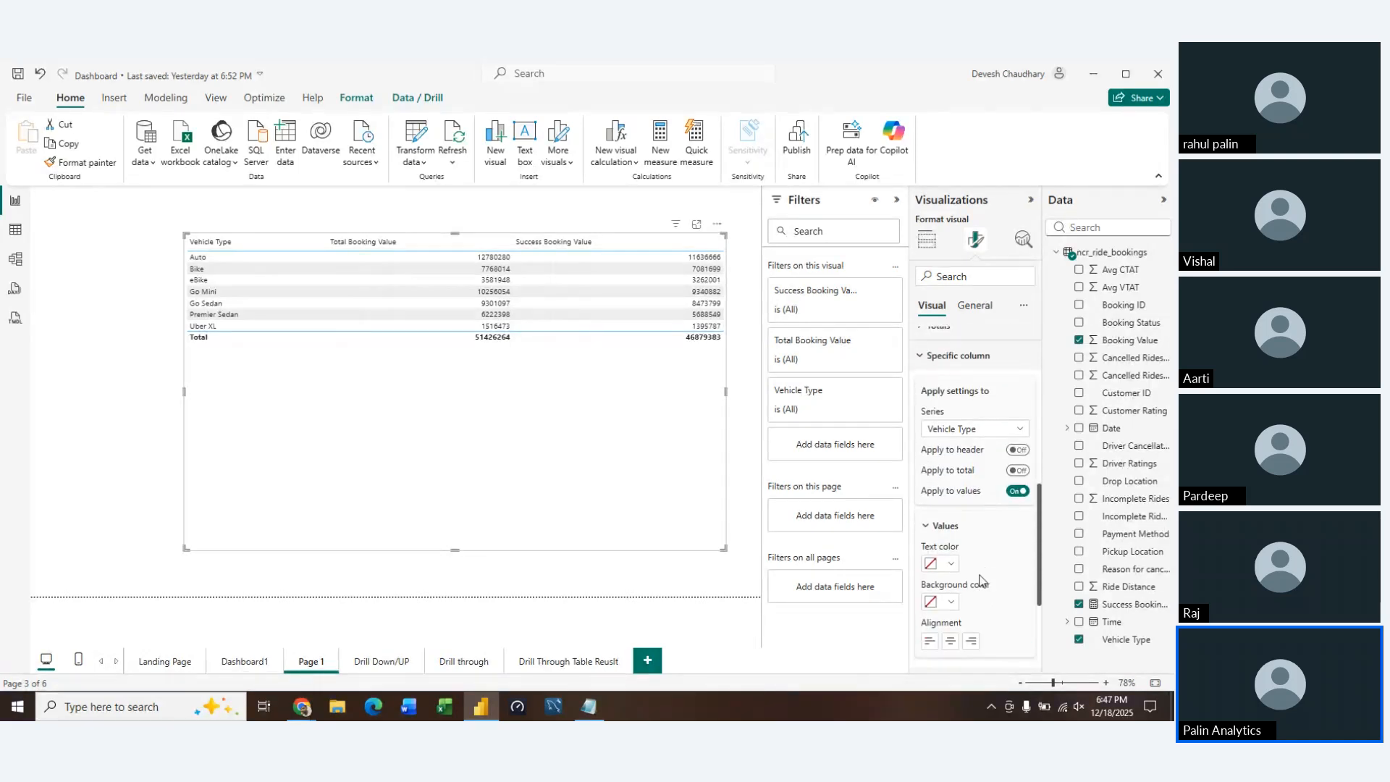
scroll(981, 577, "up", 2)
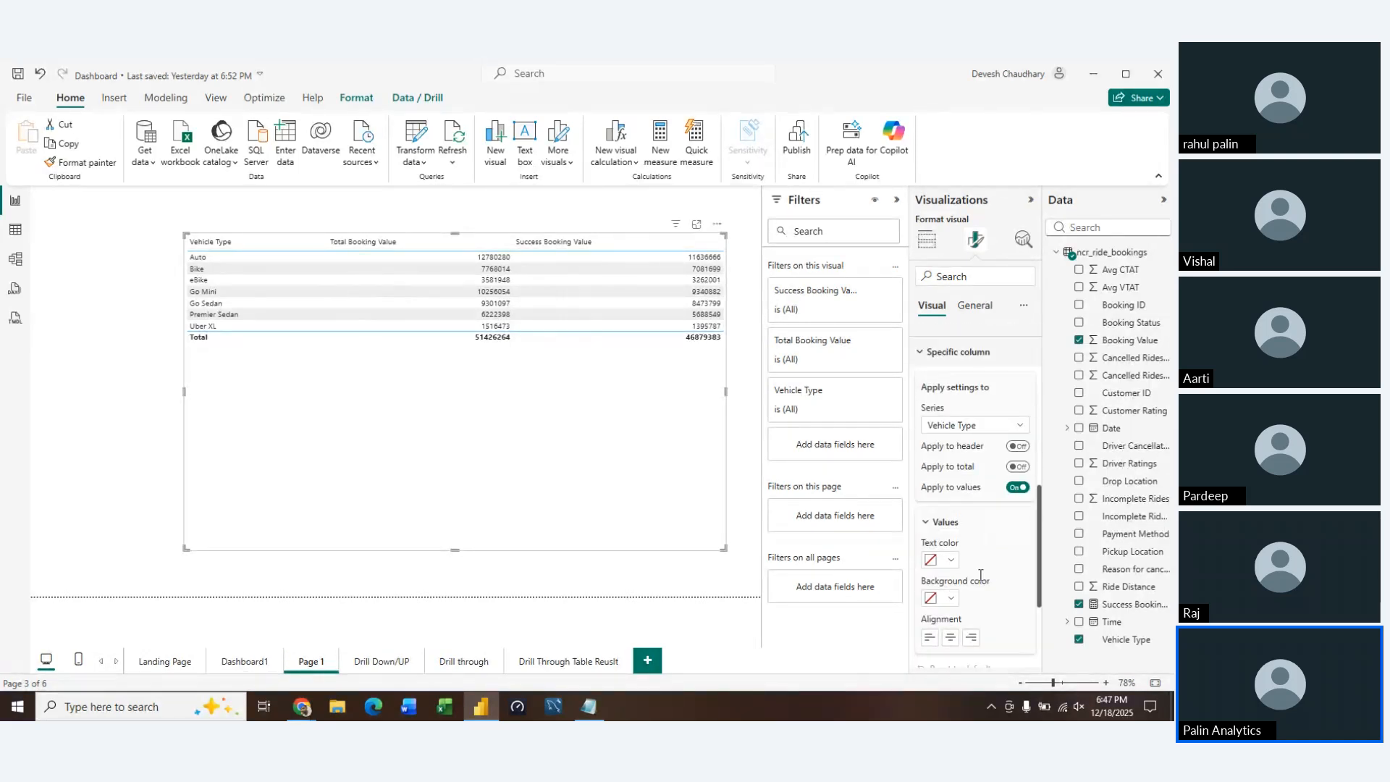
left_click(950, 637)
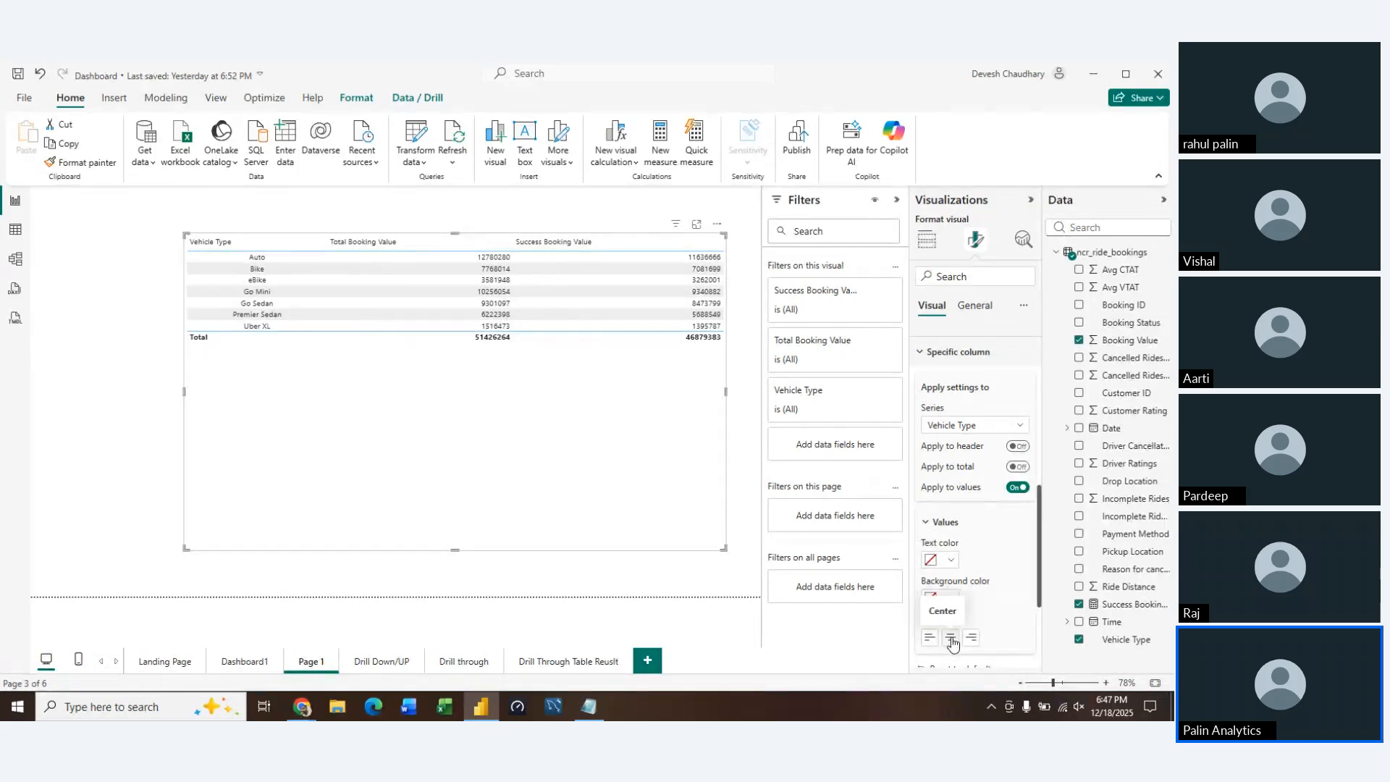
Center-align the values of the Total Booking Value and Success Booking Value columns
left_click(1012, 425)
left_click(977, 459)
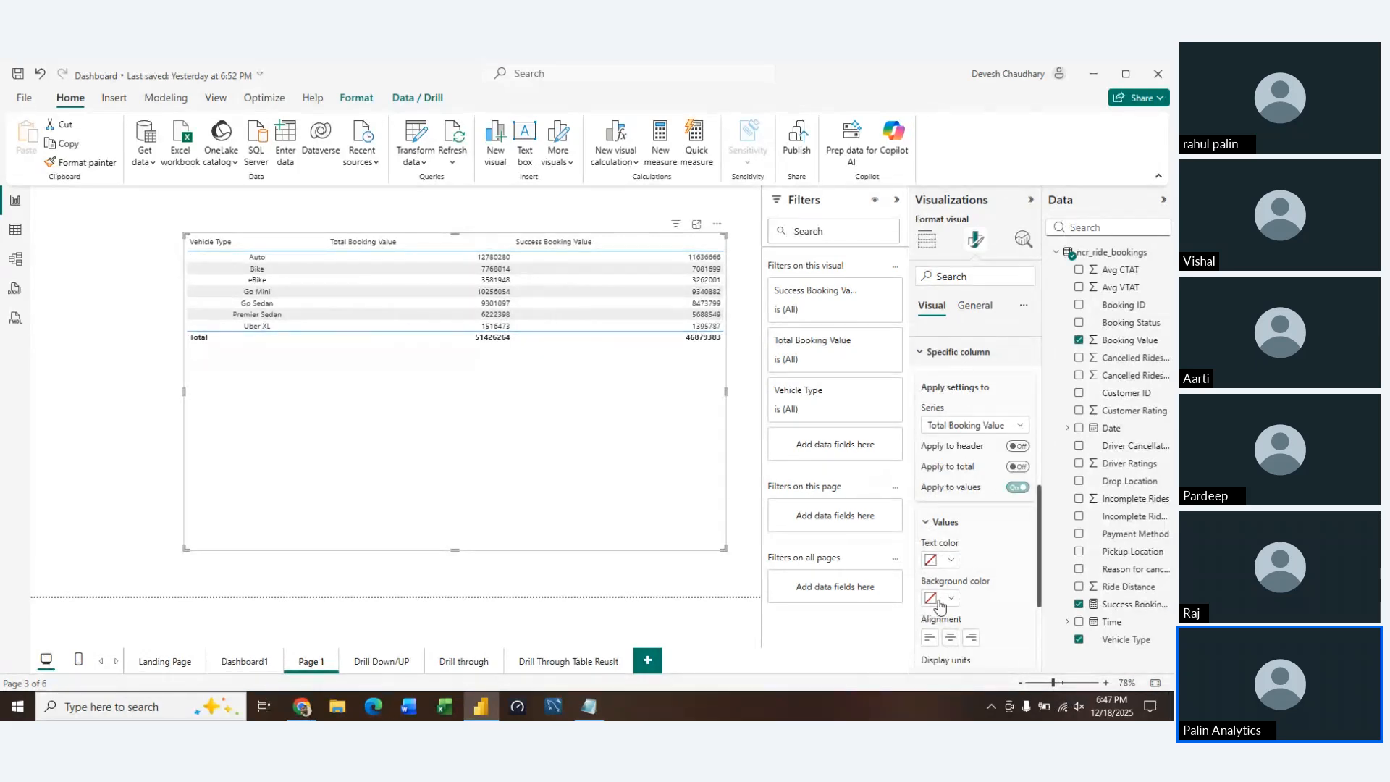
left_click(949, 638)
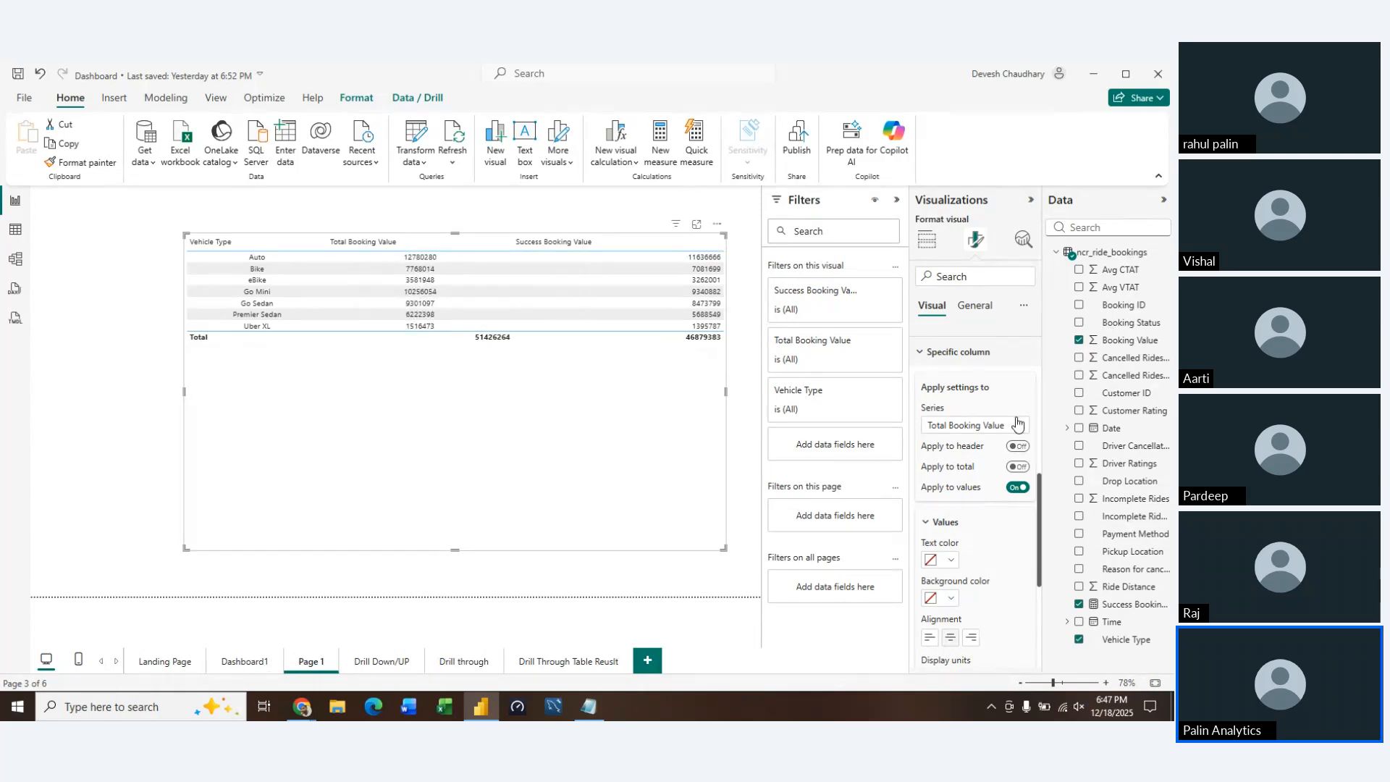
left_click(1017, 423)
left_click(983, 477)
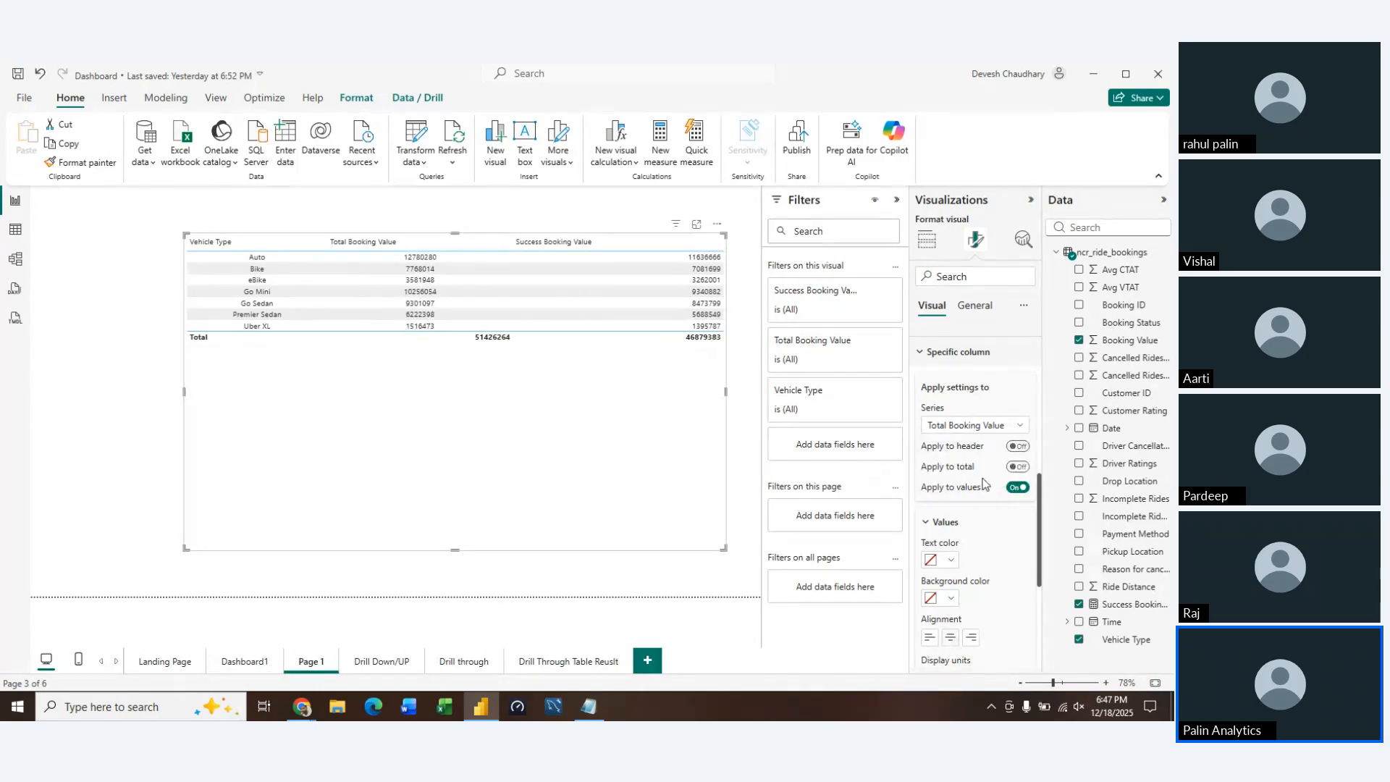
left_click(953, 640)
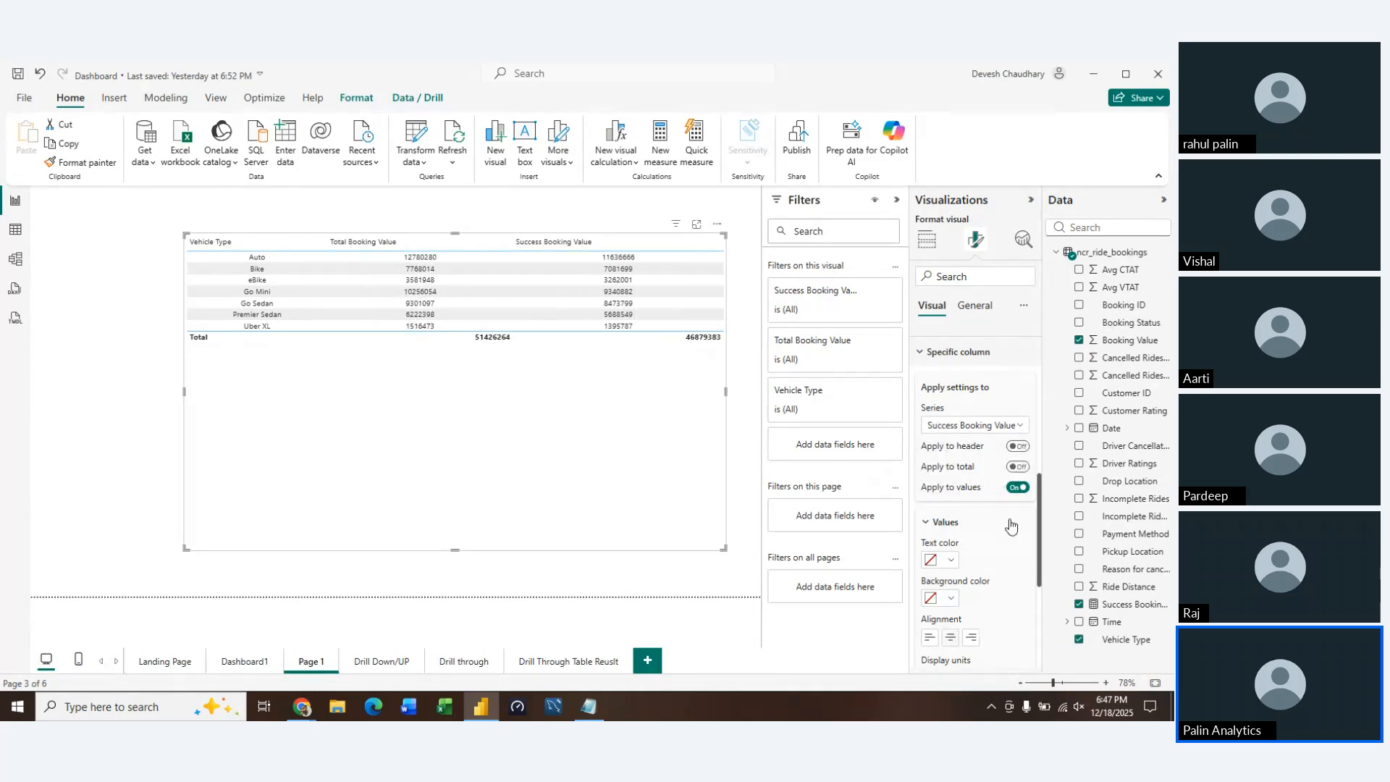
Apply the centered column formatting to the headers of Success Booking Value, Total Booking Value and Vehicle Type
left_click(1016, 447)
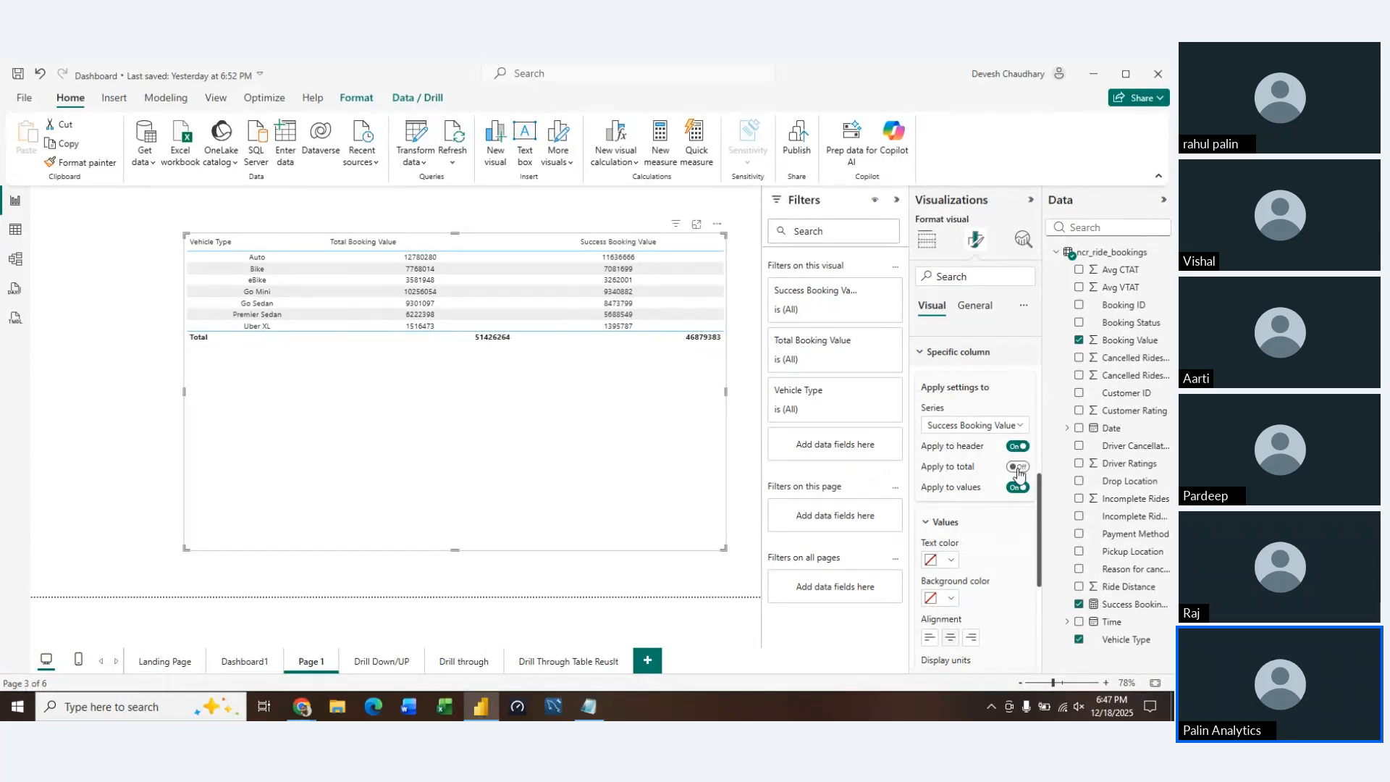
left_click(1018, 467)
left_click(1018, 470)
left_click(977, 427)
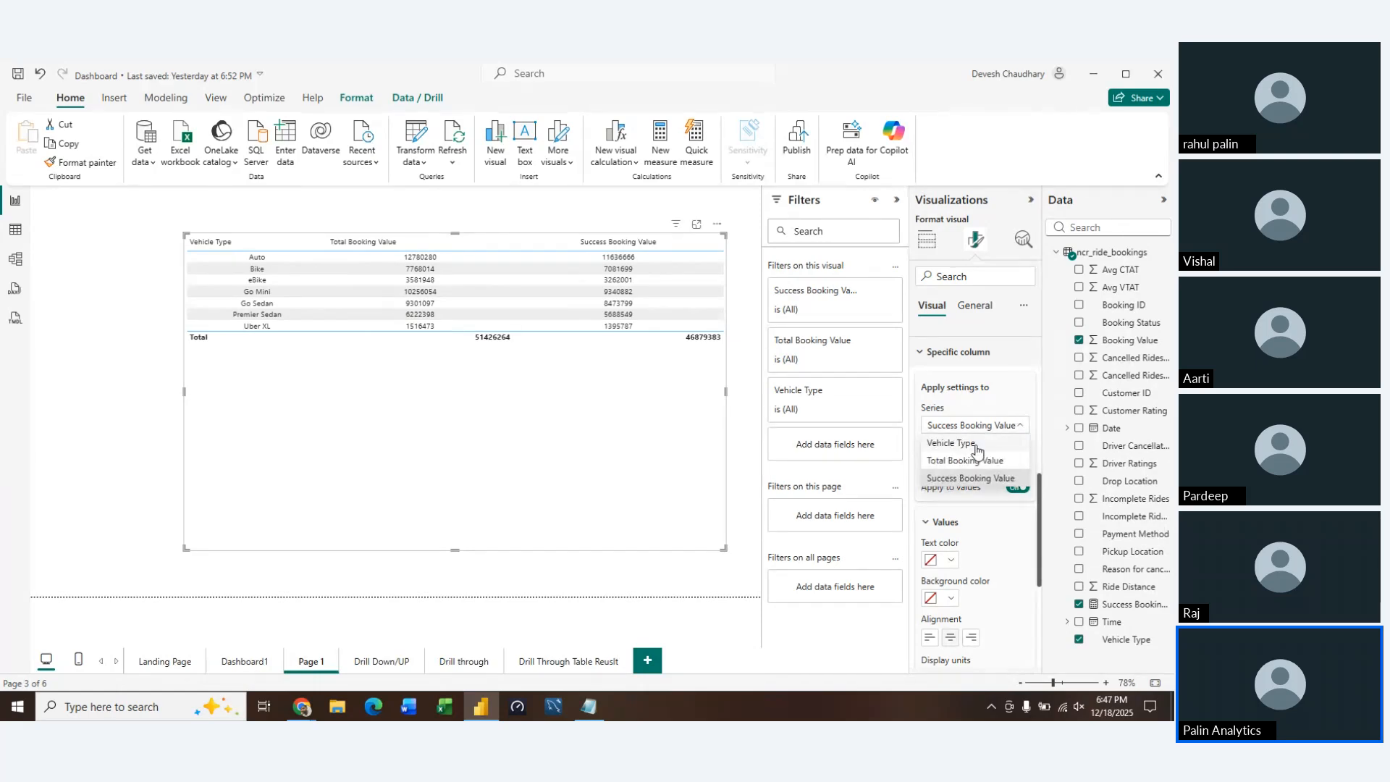
left_click(974, 461)
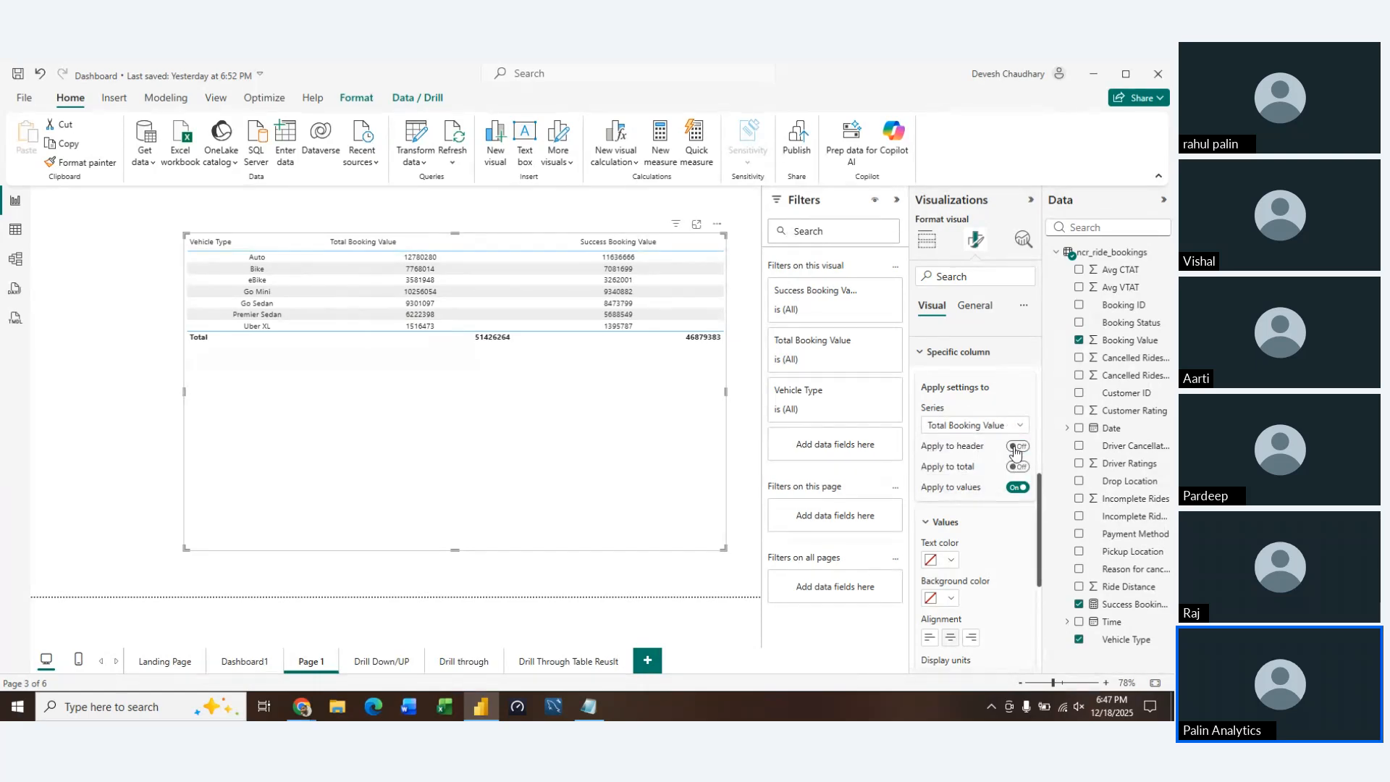
left_click(1016, 448)
left_click(983, 427)
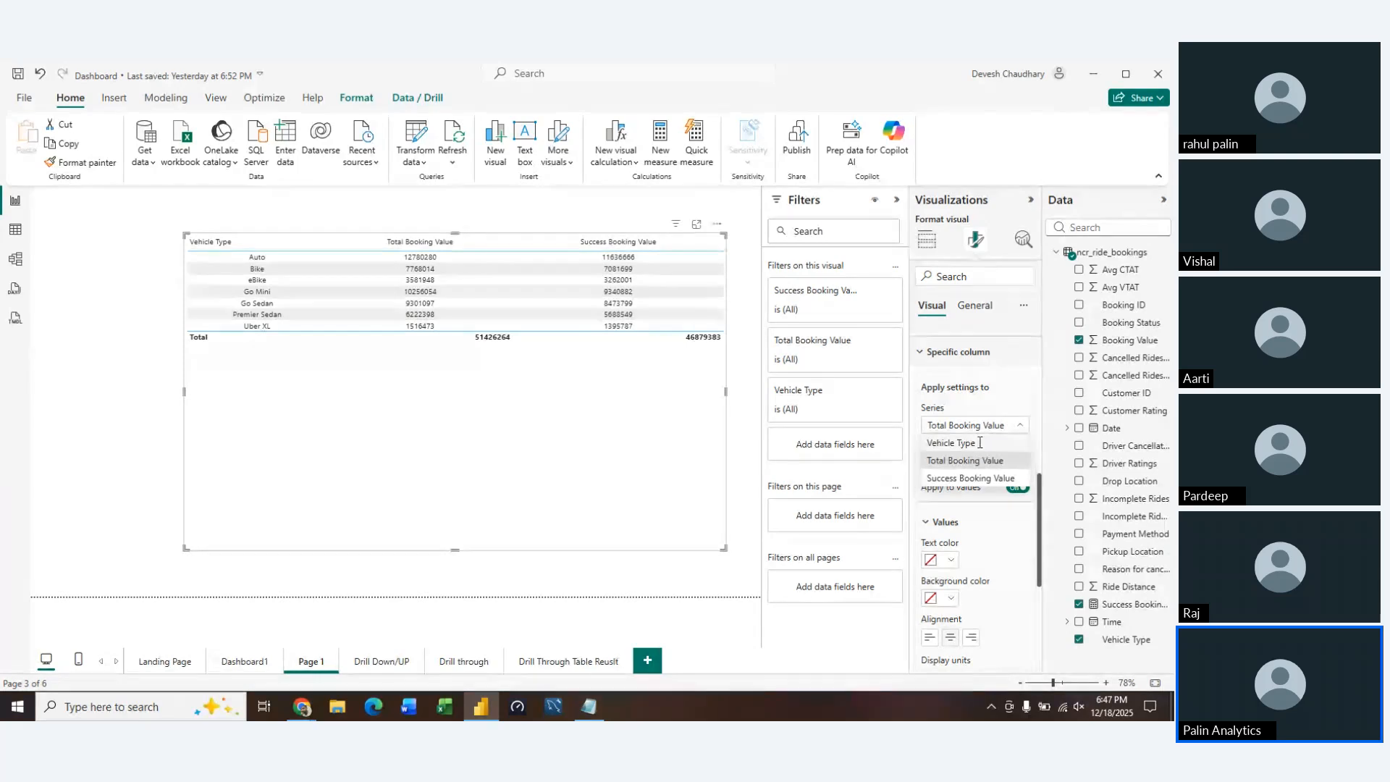
left_click(980, 443)
left_click(1016, 448)
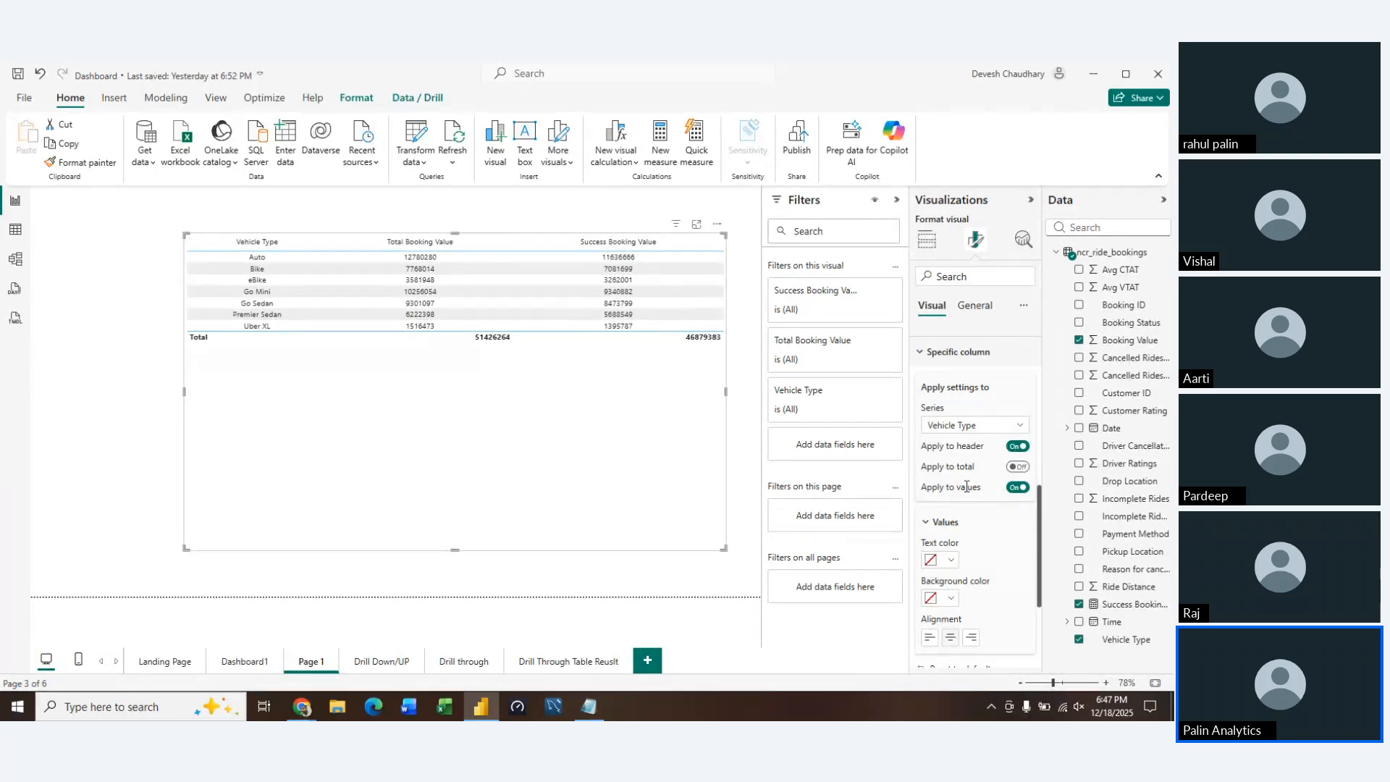
Make the table's column headers bold and set their font size to 16
left_click(921, 352)
scroll(934, 434, "up", 5)
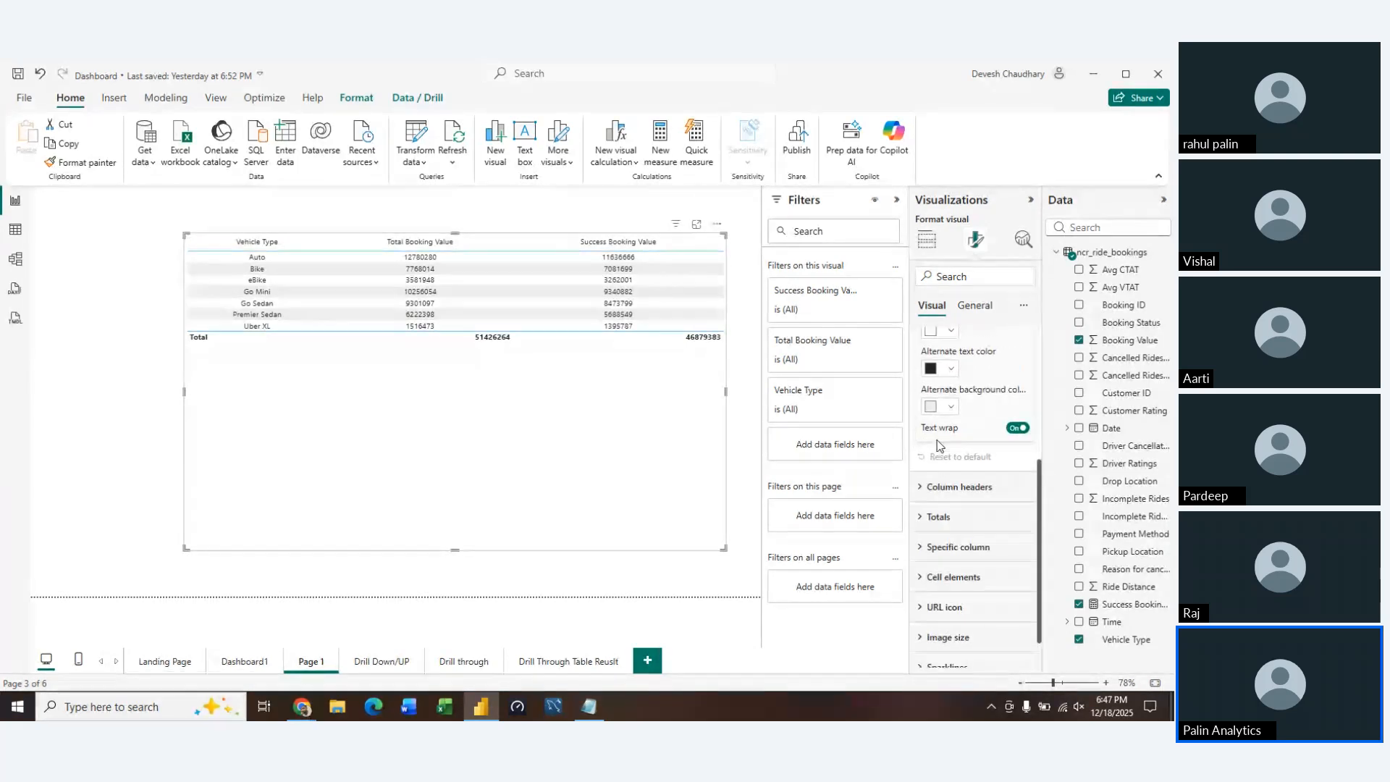
scroll(937, 440, "down", 5)
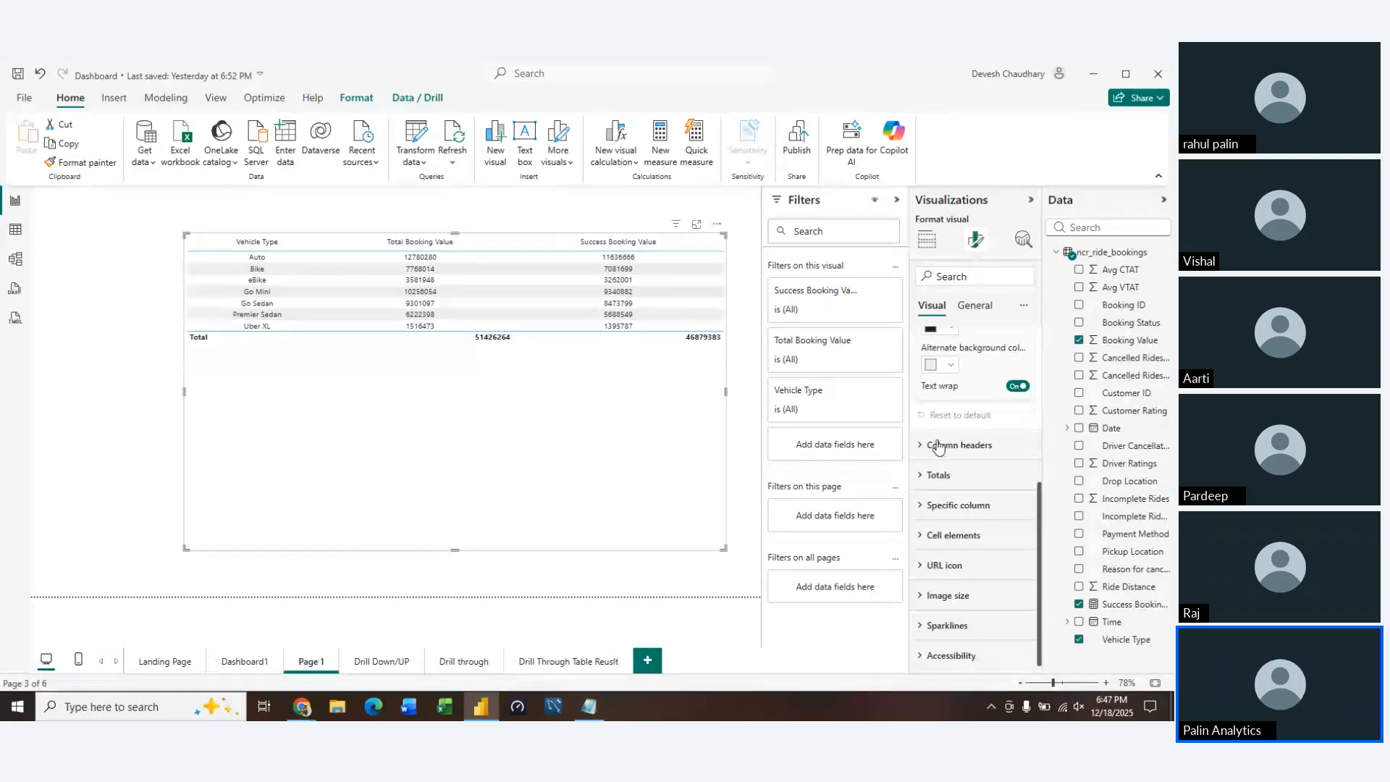
left_click(919, 458)
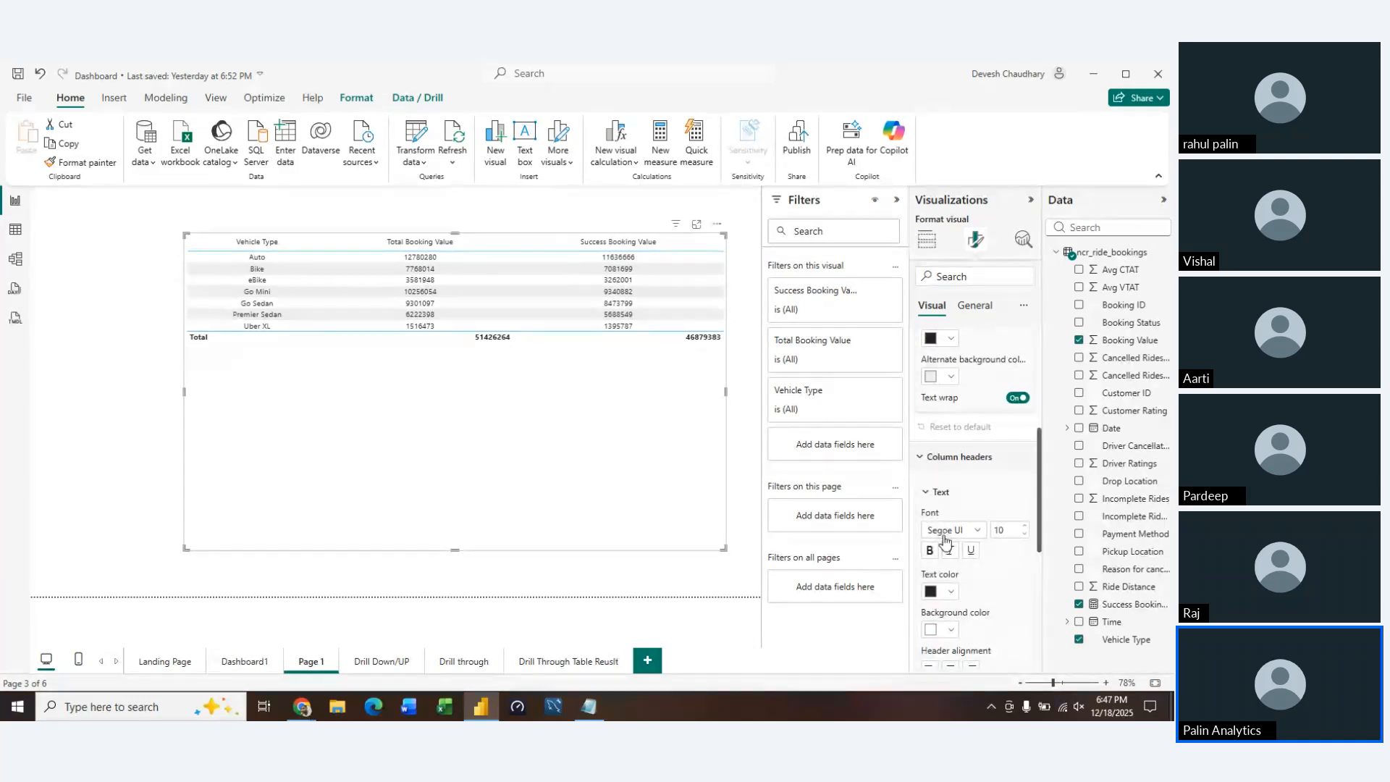
left_click(931, 551)
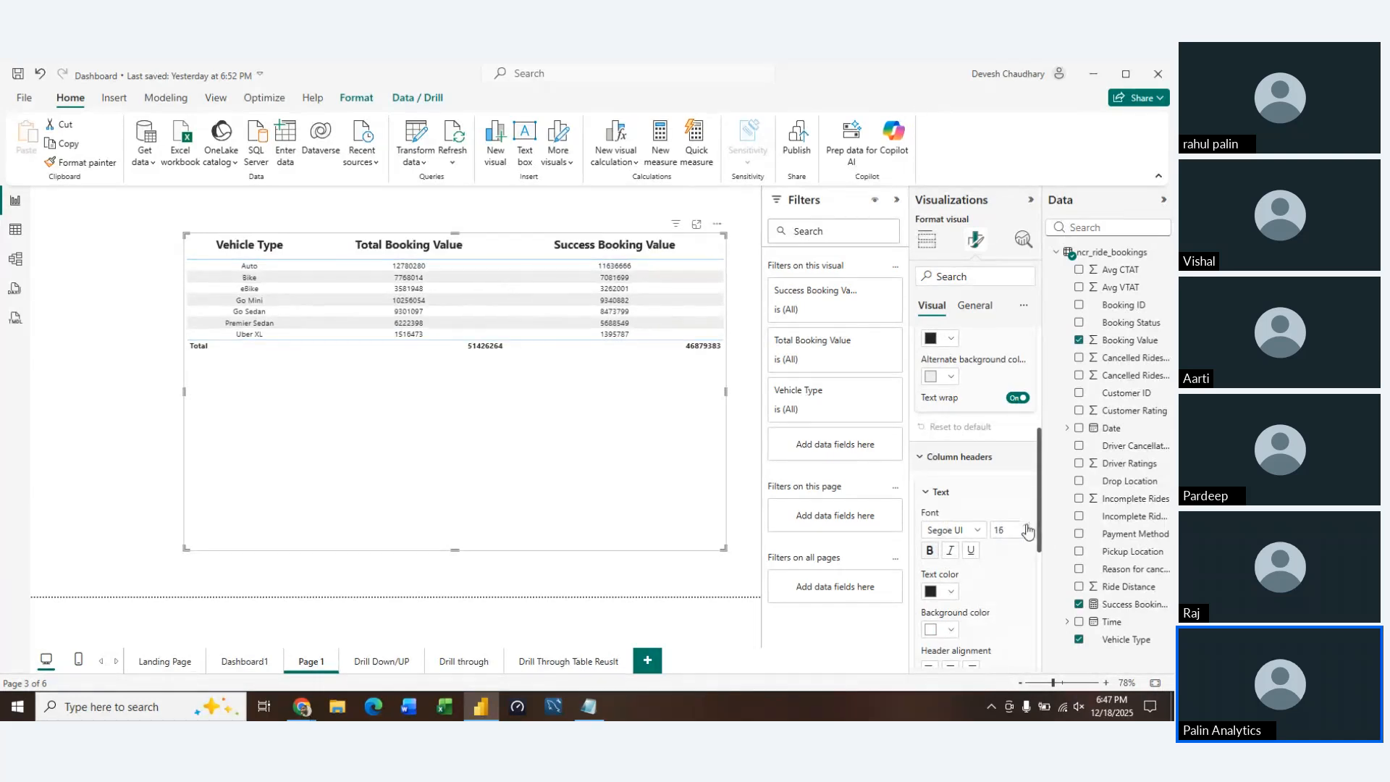
Change the font of the table's column headers to DIN and set its size to 14
left_click(956, 530)
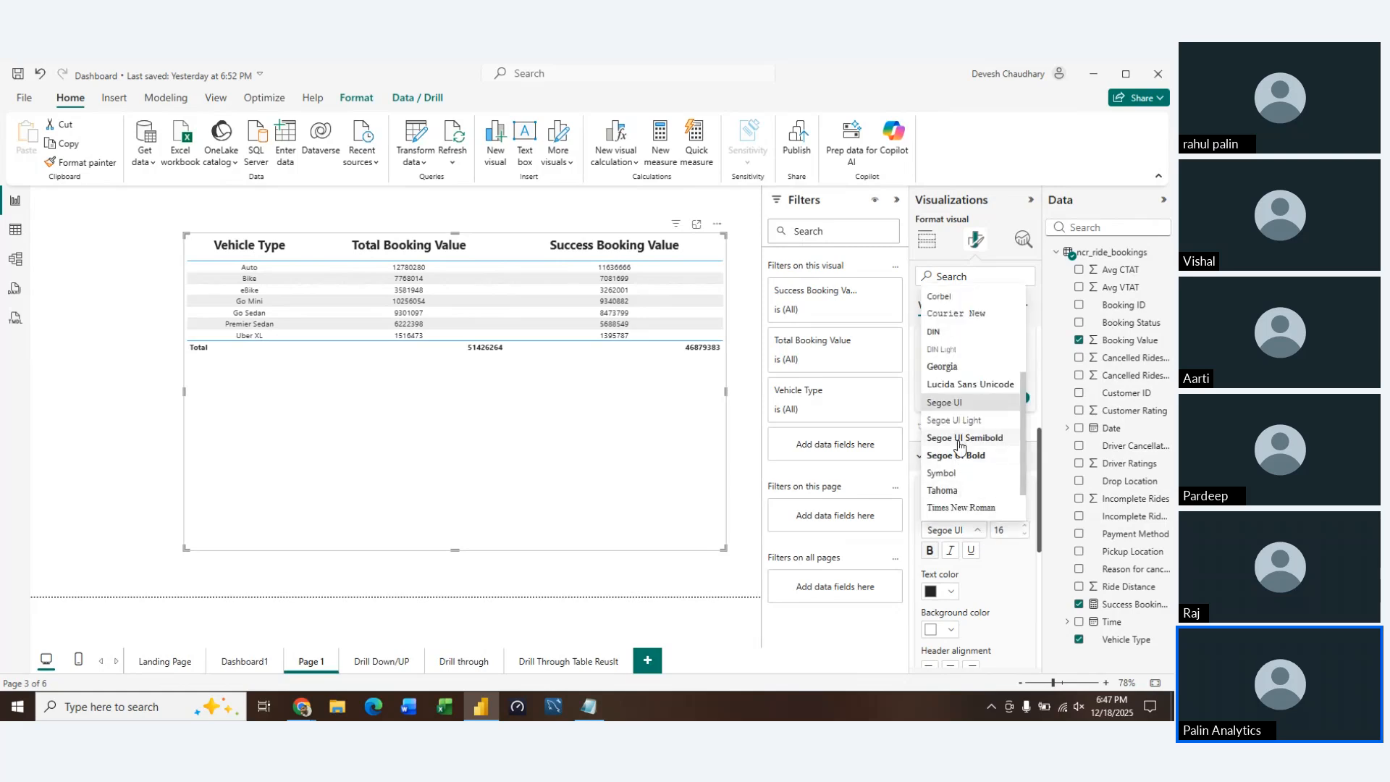
left_click(955, 334)
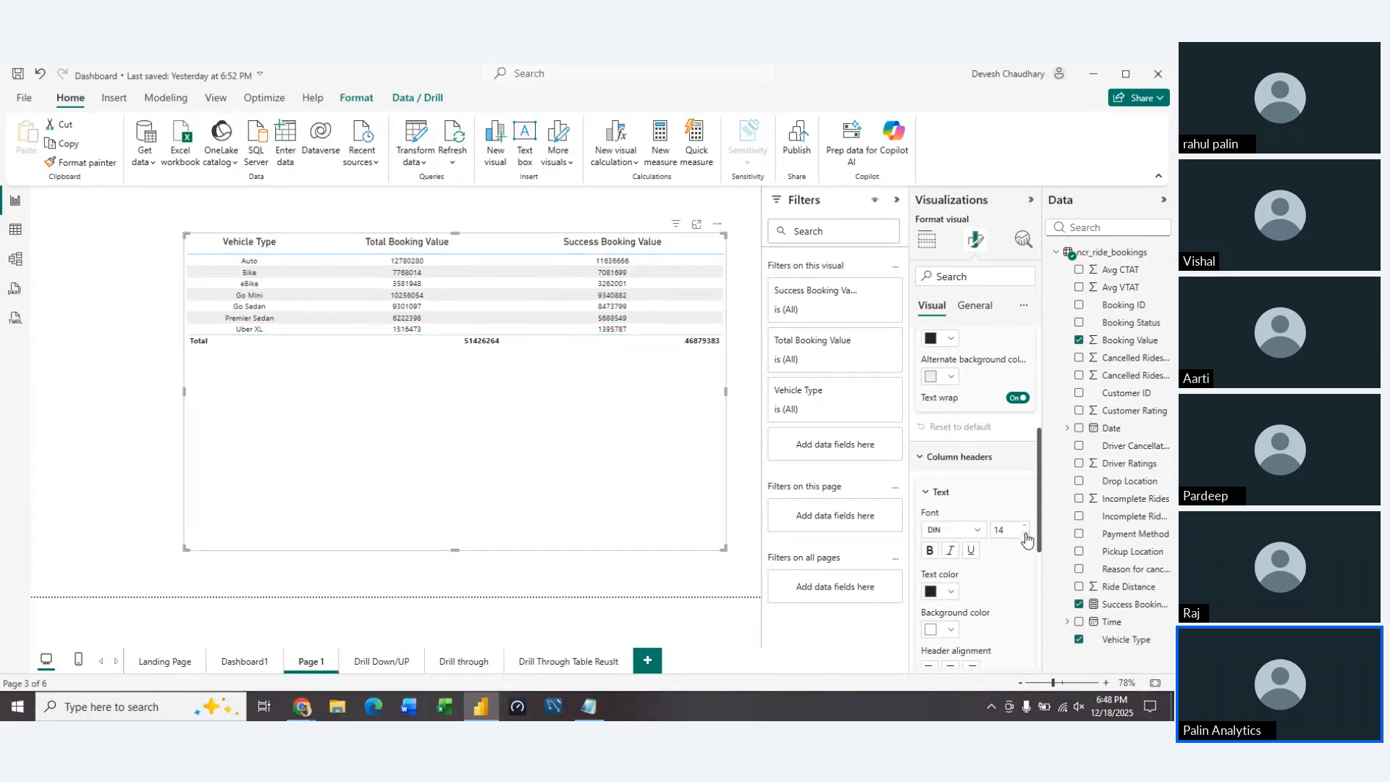
left_click(921, 458)
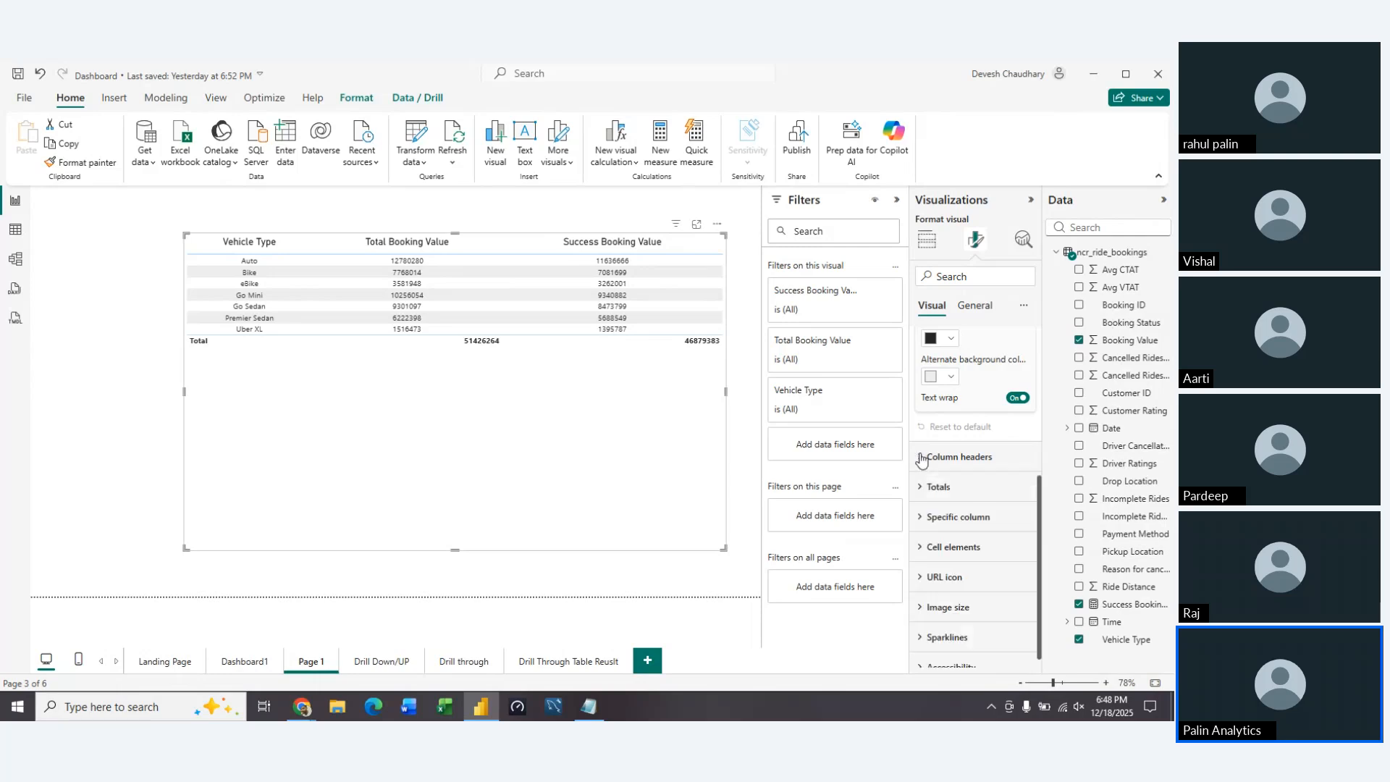
Change the font of the table's values to DIN and set its size to 14
scroll(924, 449, "up", 4)
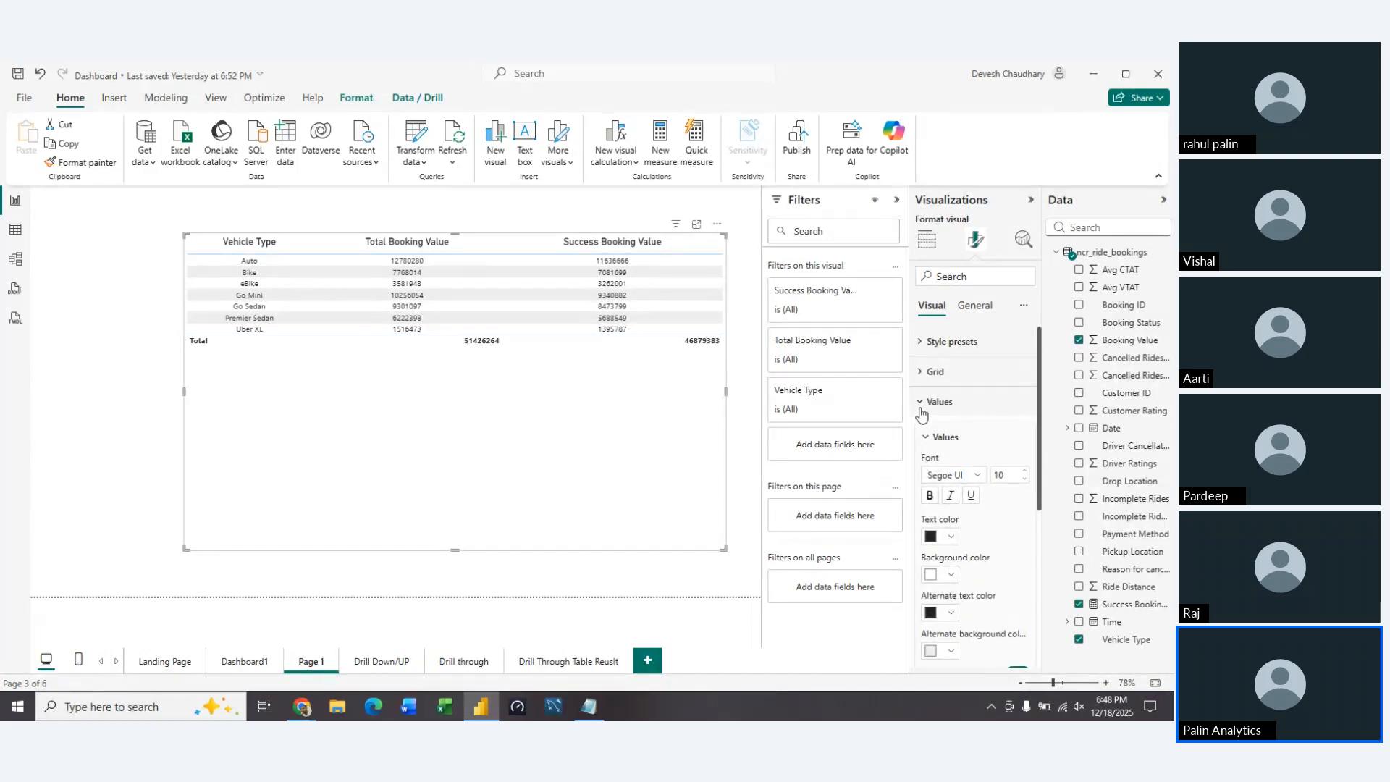
left_click(979, 475)
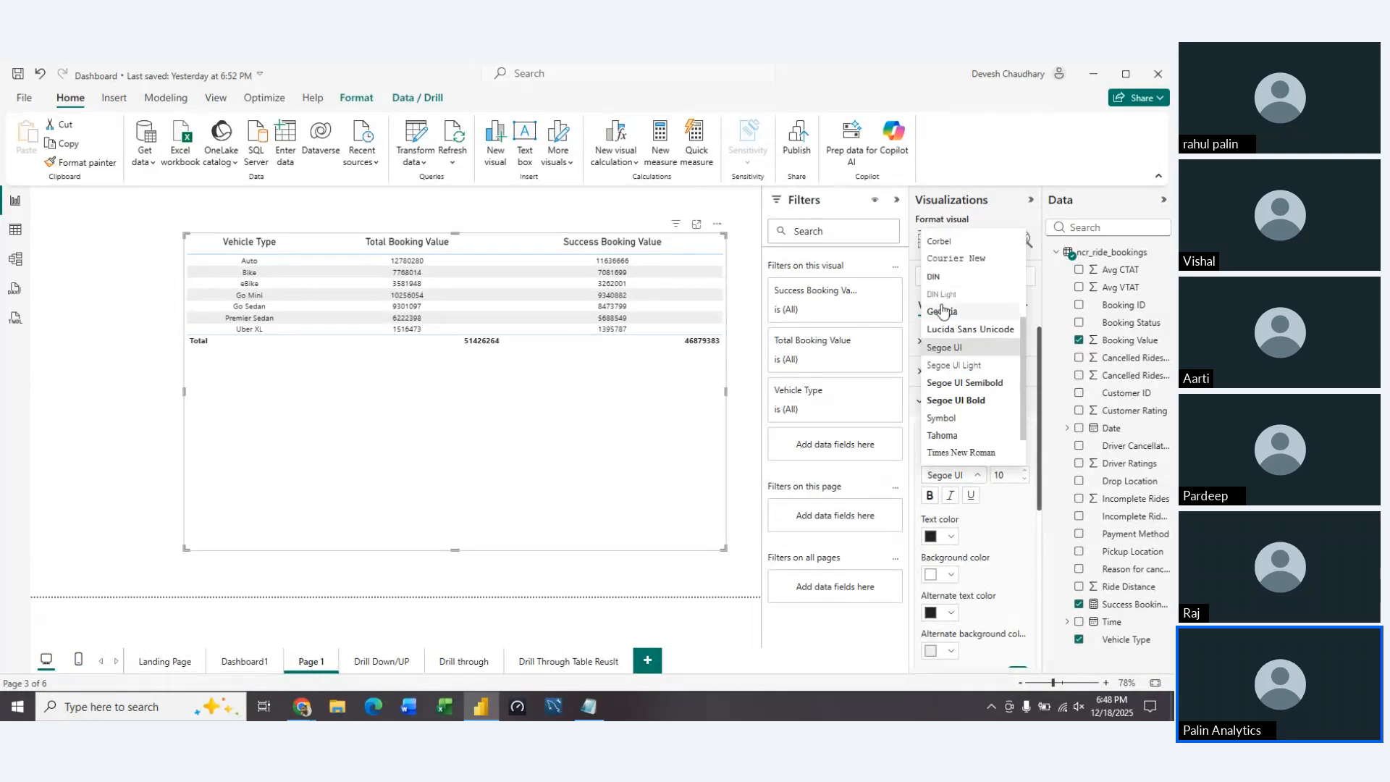
left_click(945, 282)
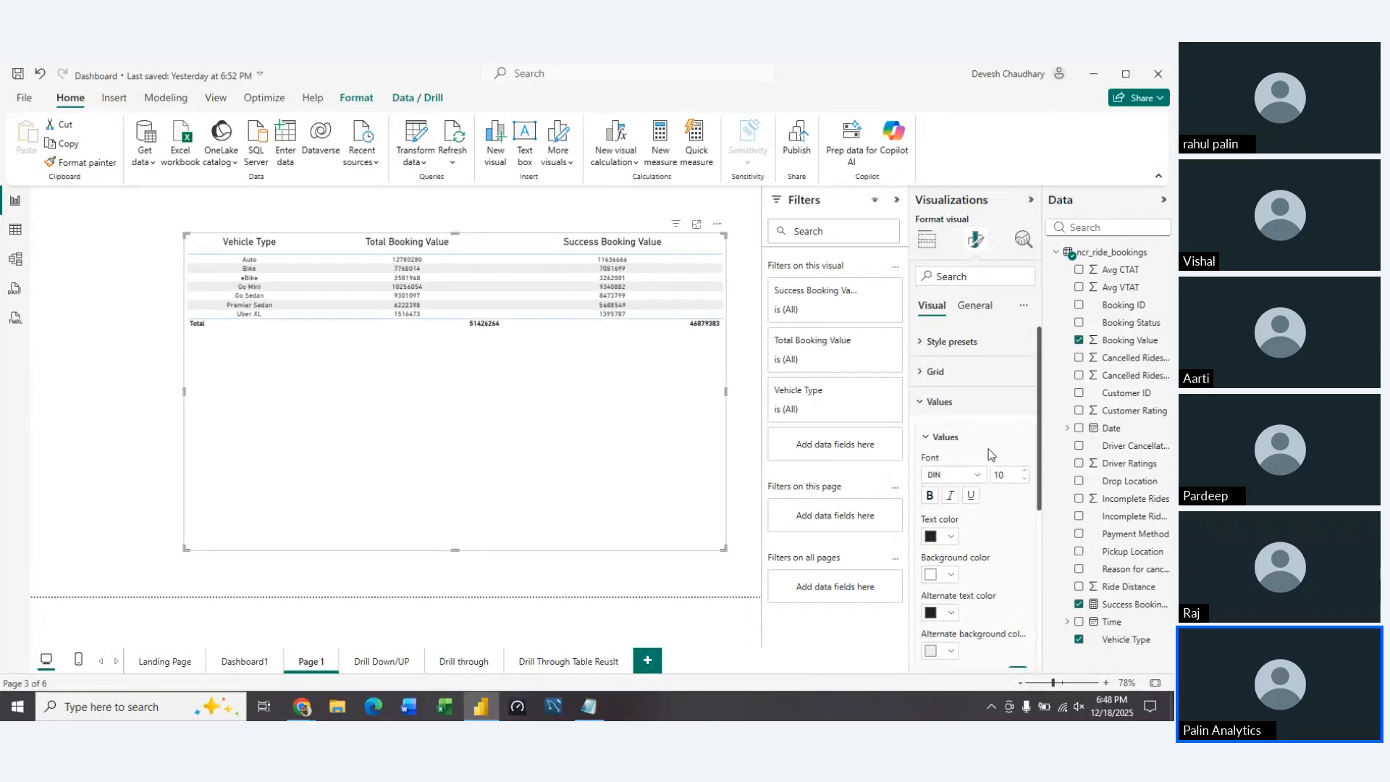
left_click(1023, 472)
left_click(1023, 472)
left_click(1023, 472)
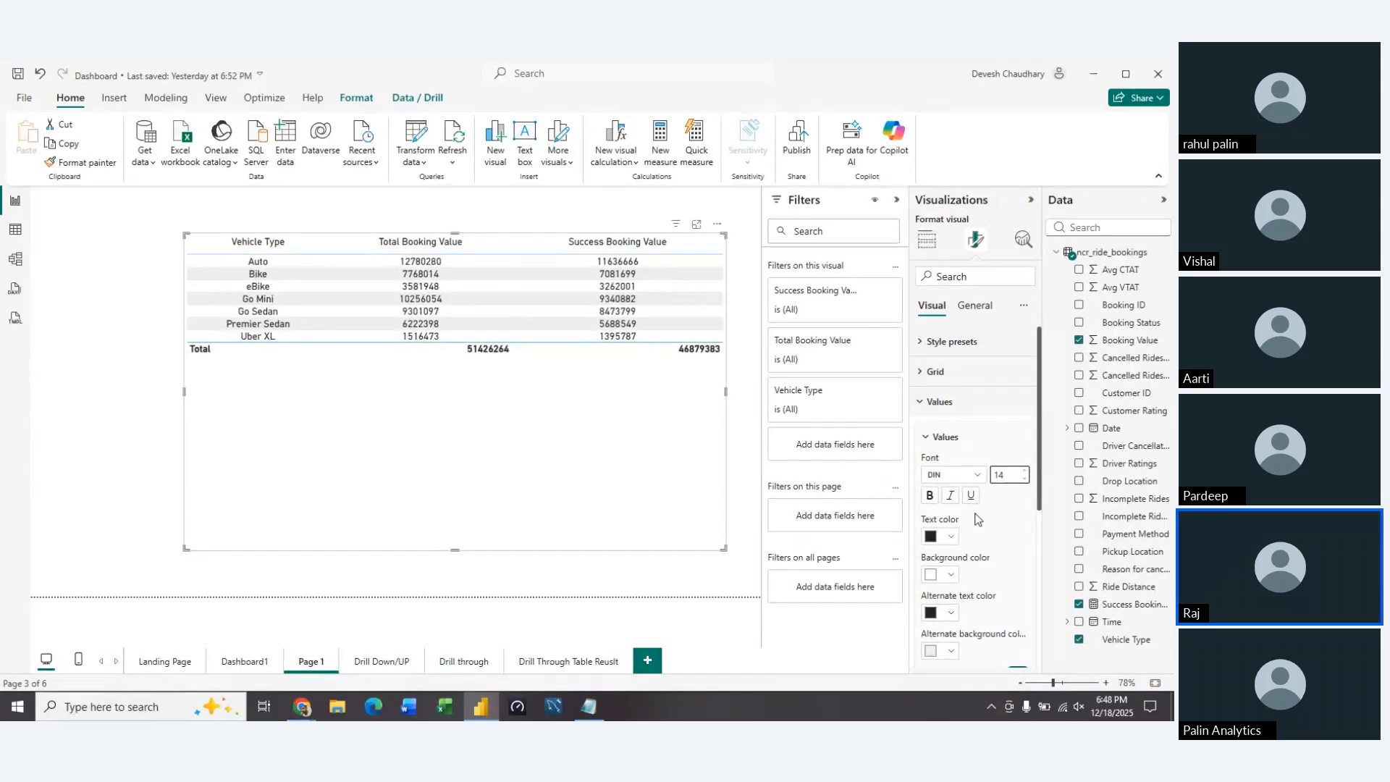
scroll(1023, 475, "down", 1)
scroll(970, 448, "up", 1)
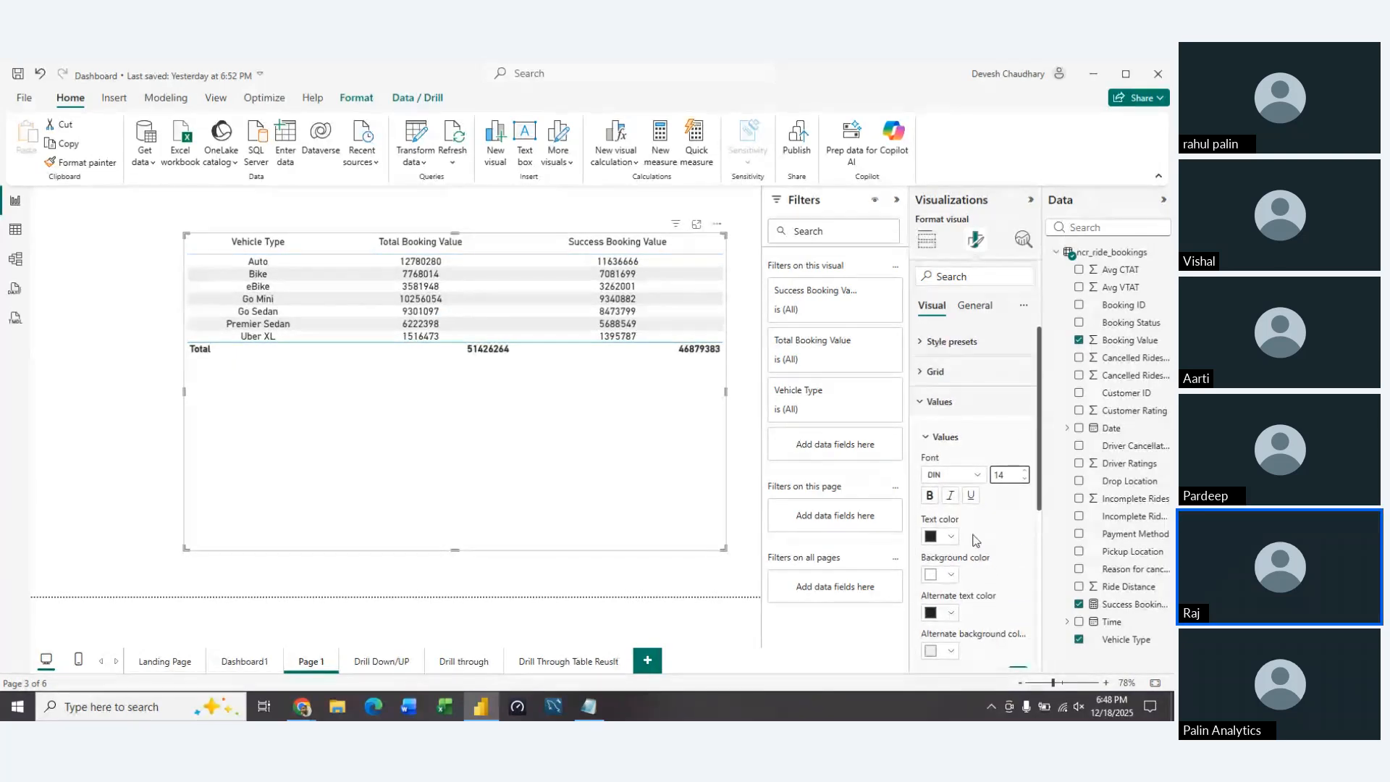
left_click(921, 404)
Try the Flashy rows and Condensed style presets on the table, then return it to the Default style
left_click(919, 373)
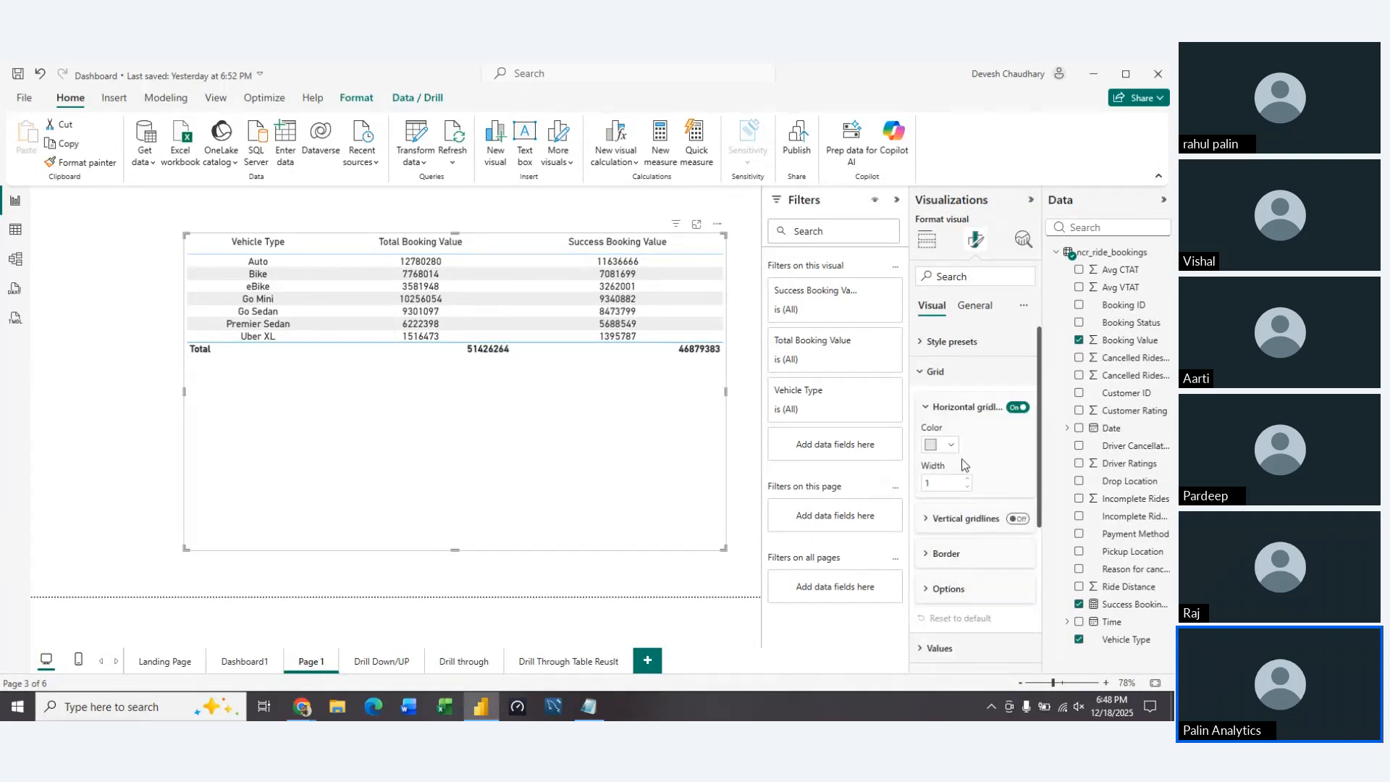
left_click(928, 407)
left_click(920, 373)
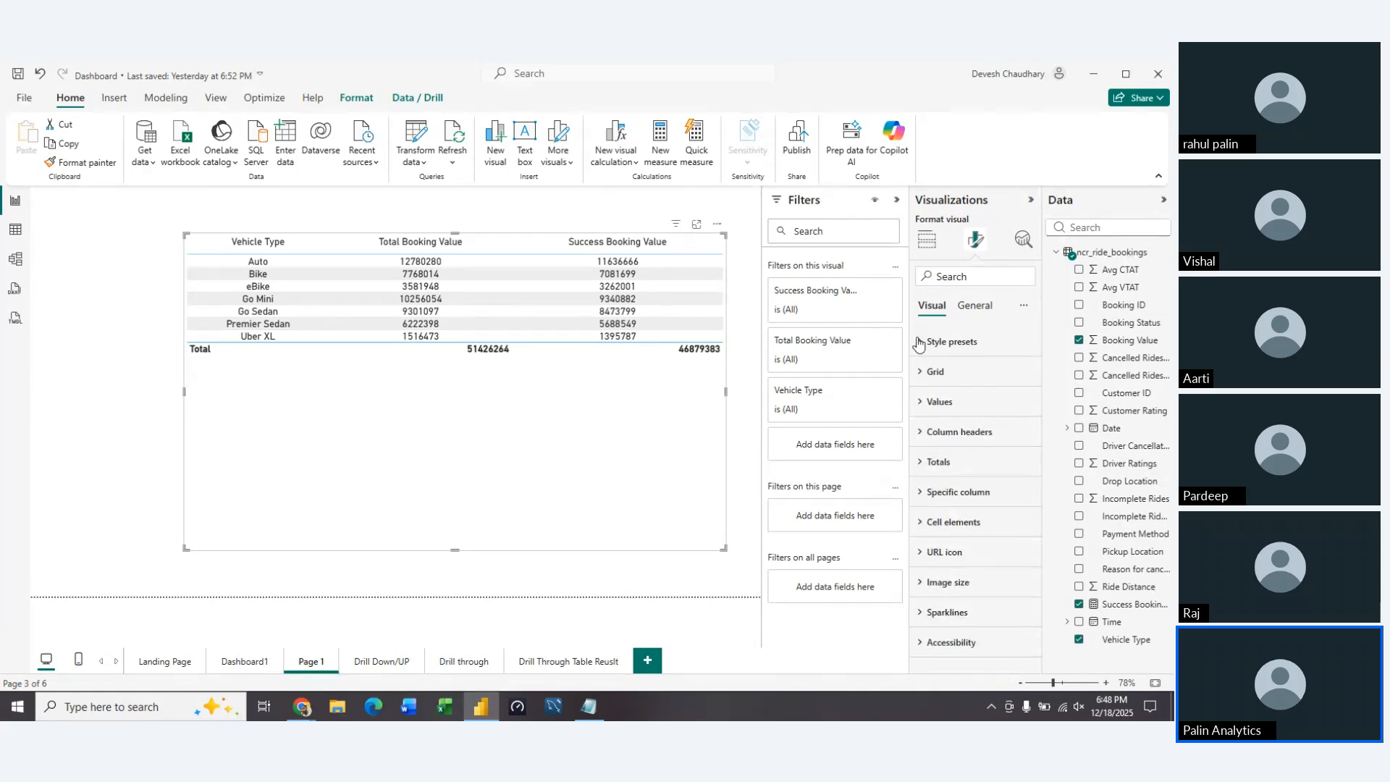
left_click(919, 343)
left_click(981, 397)
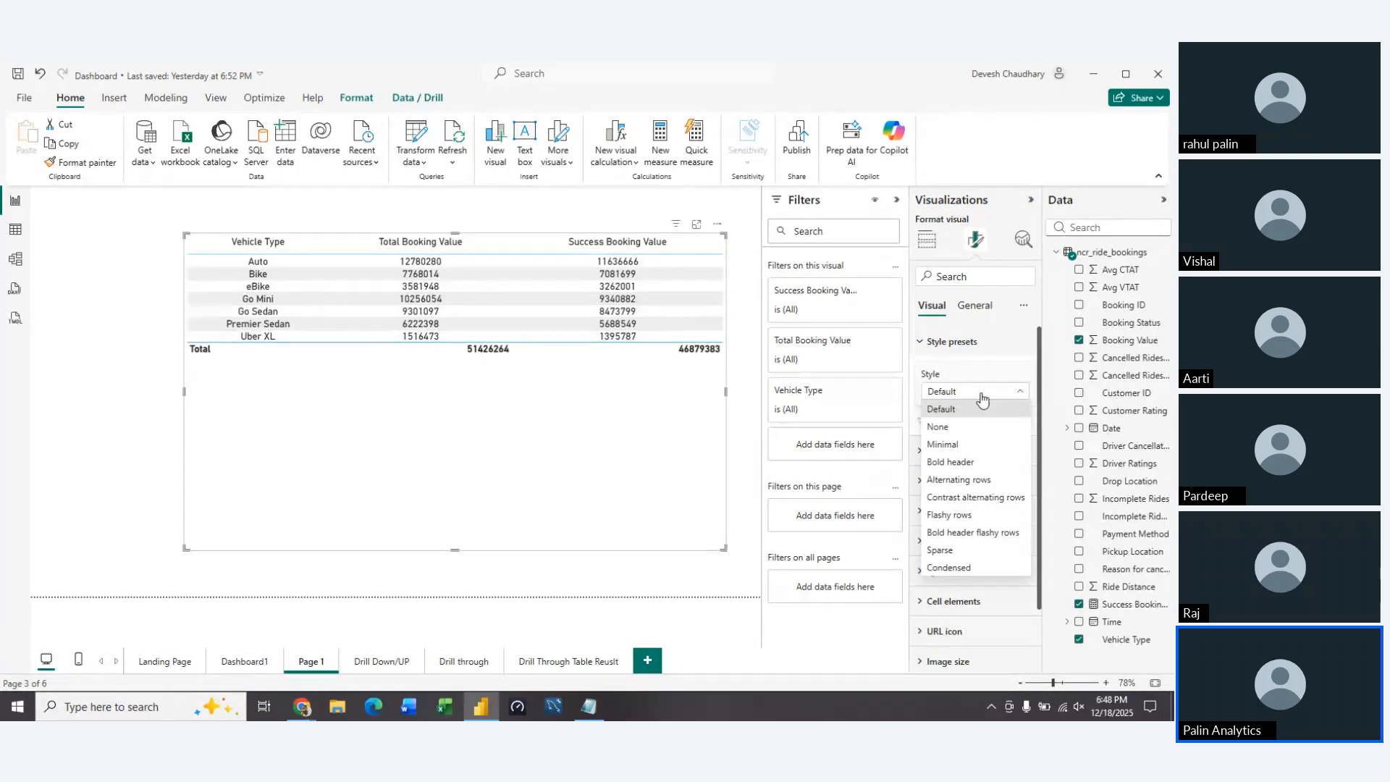
left_click(963, 514)
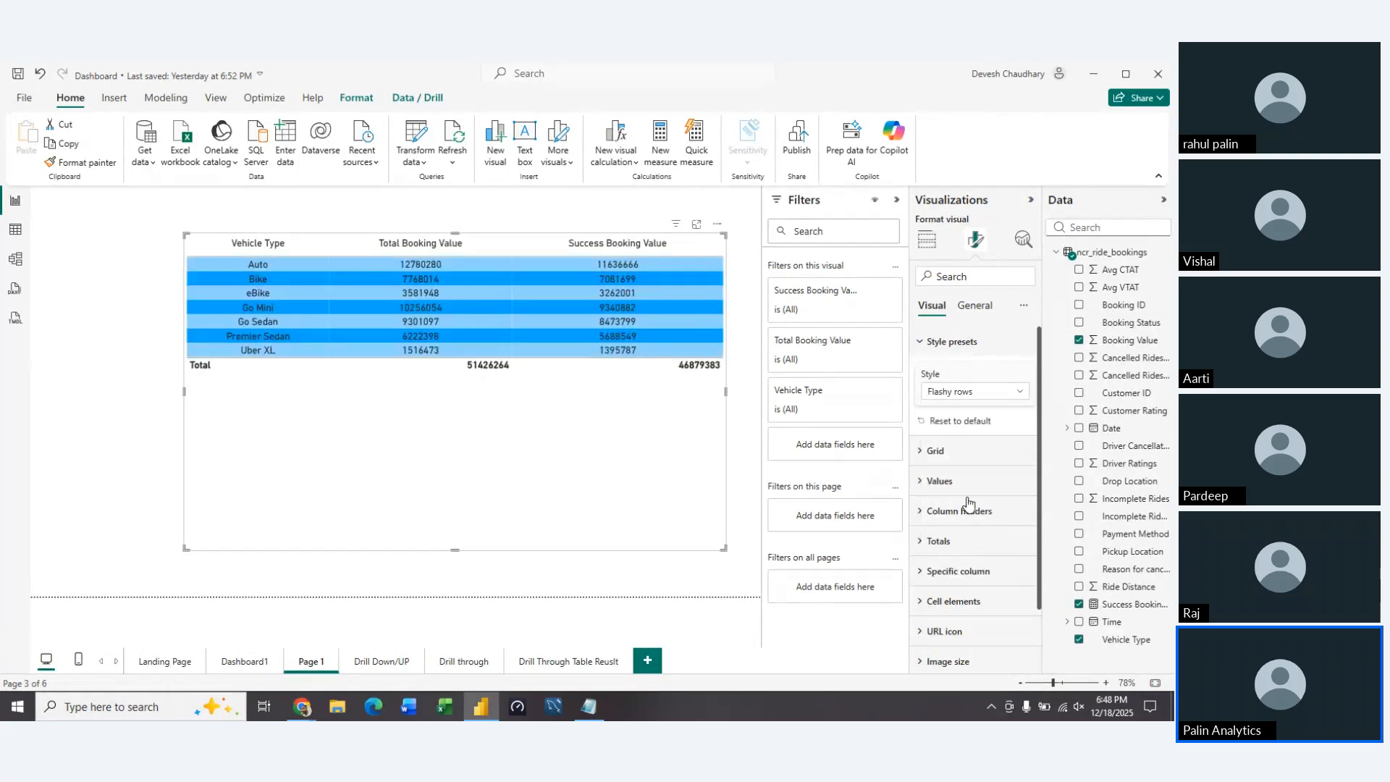
left_click(1005, 397)
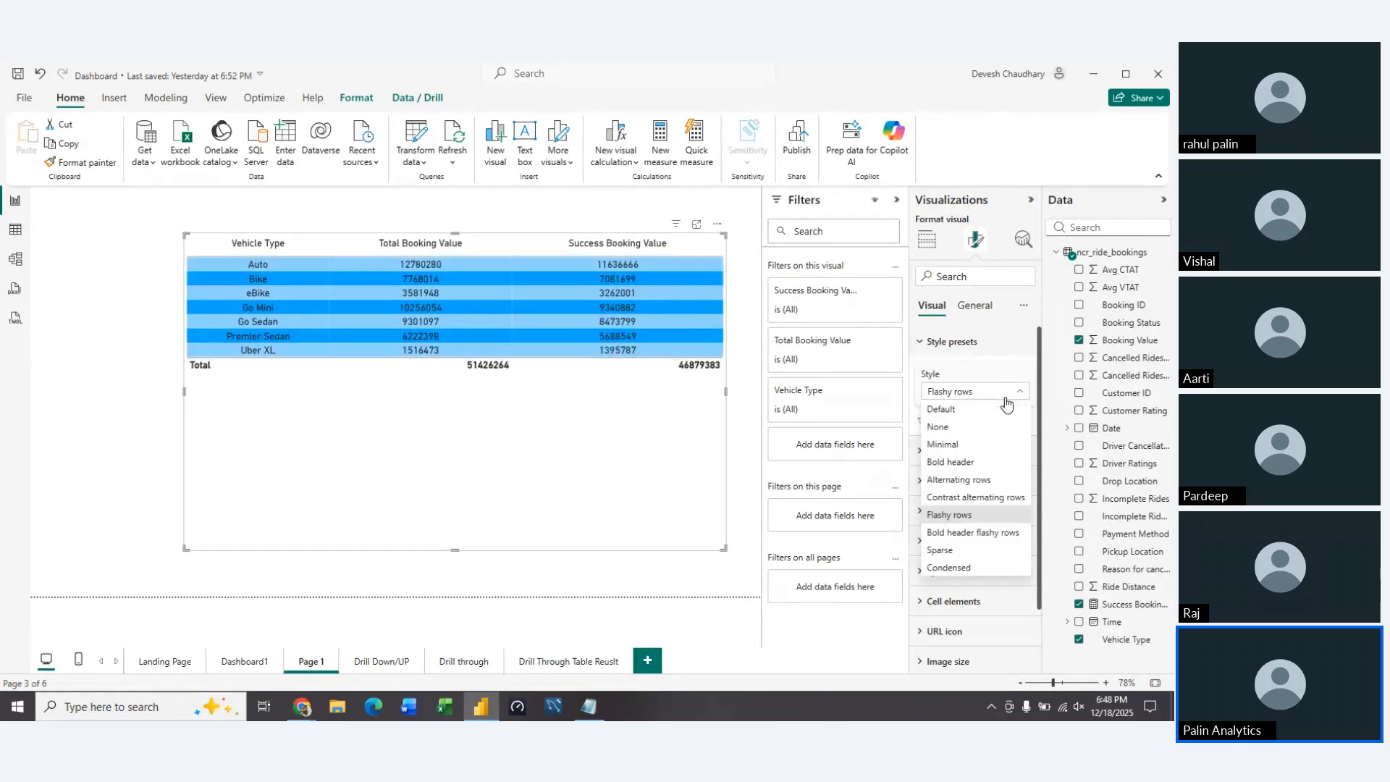
left_click(949, 567)
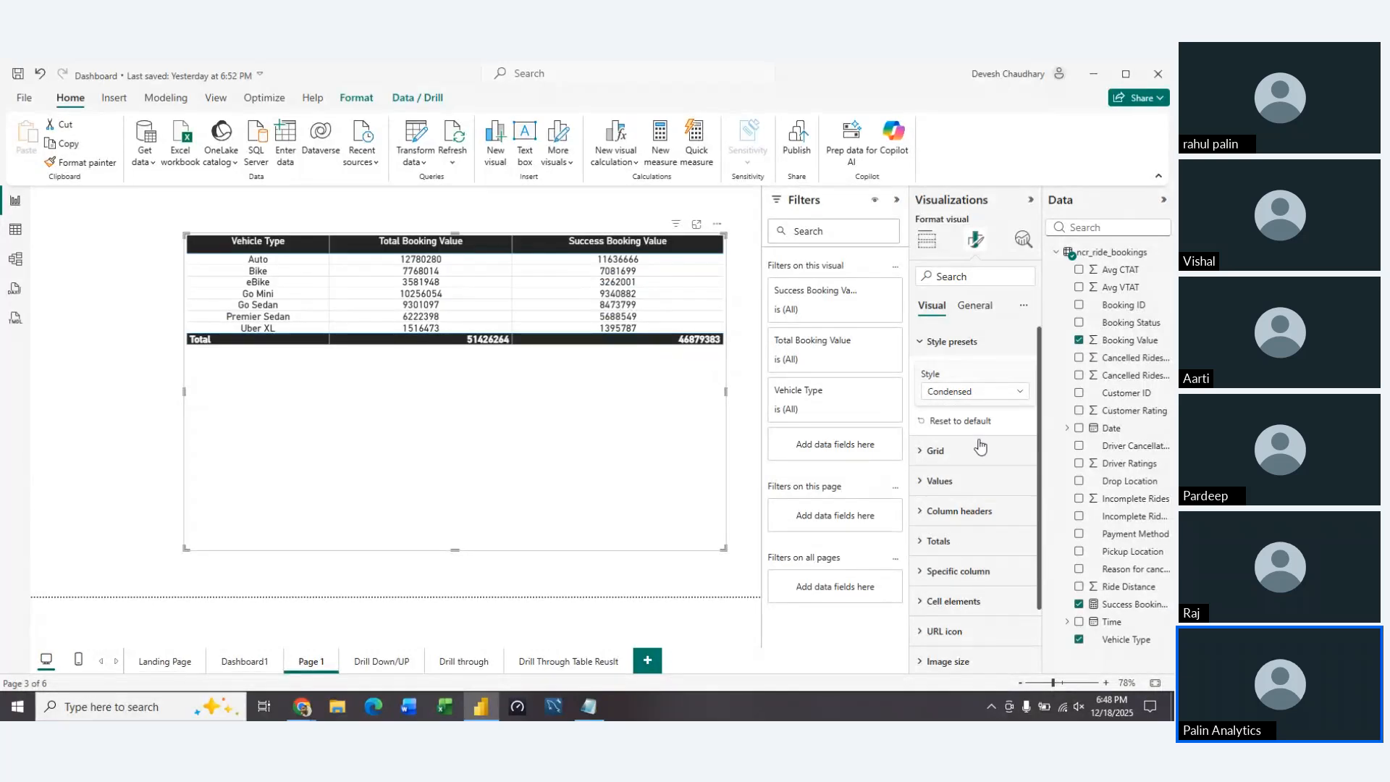
left_click(999, 394)
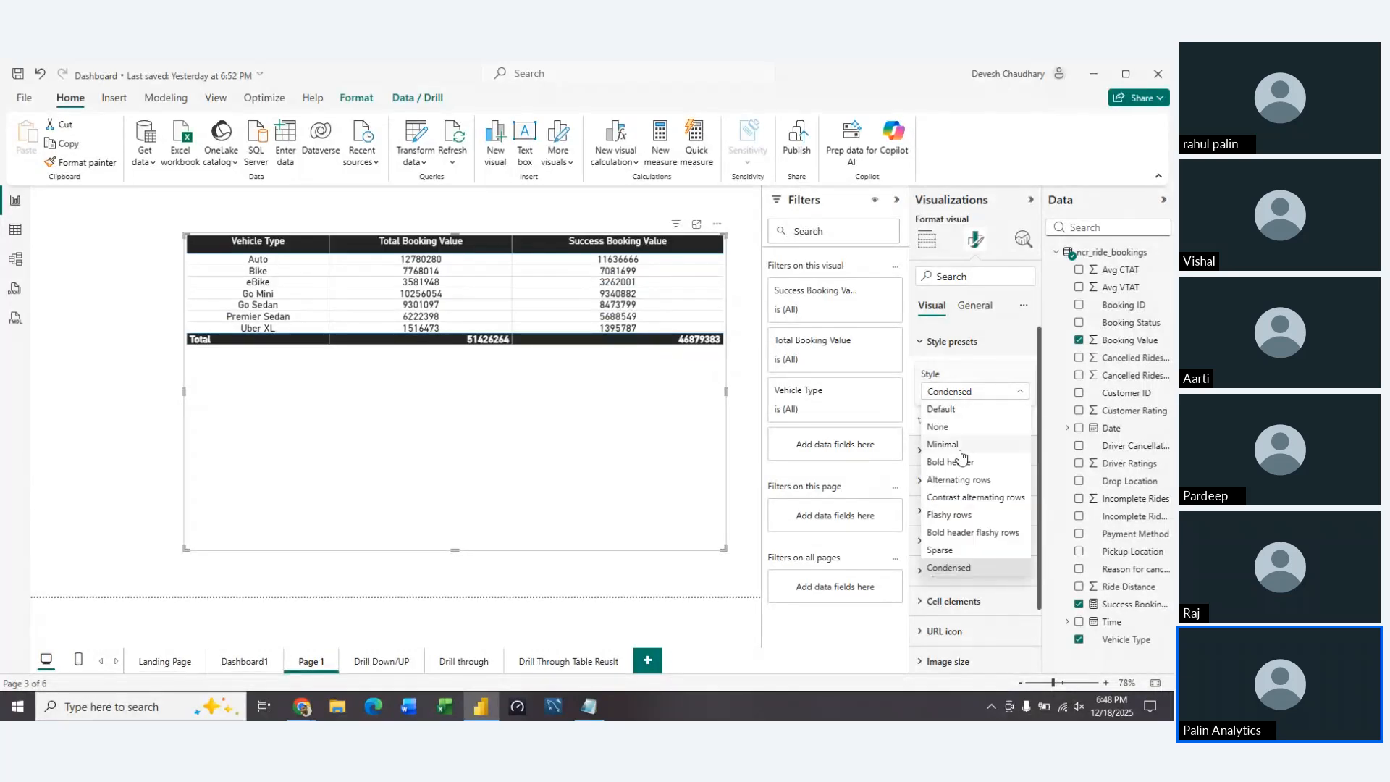
left_click(954, 410)
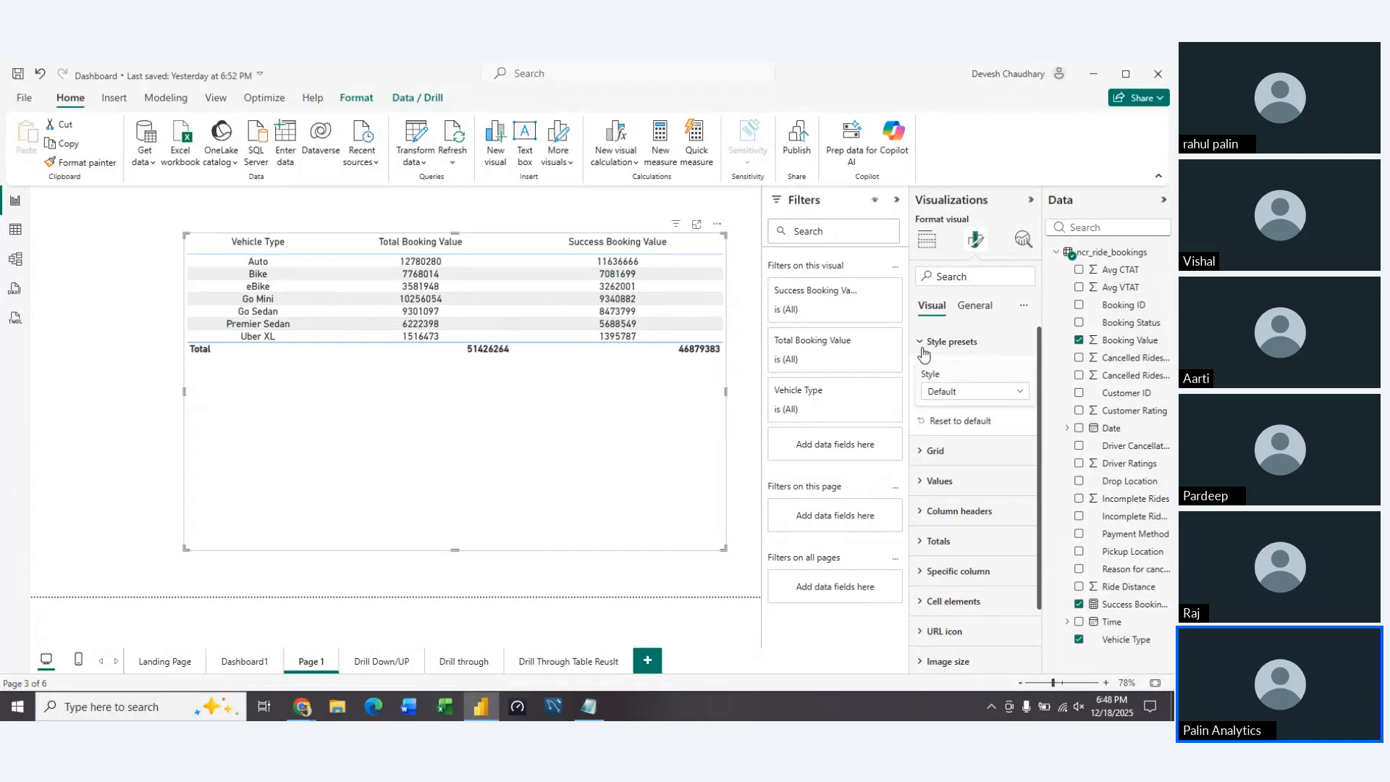
left_click(921, 345)
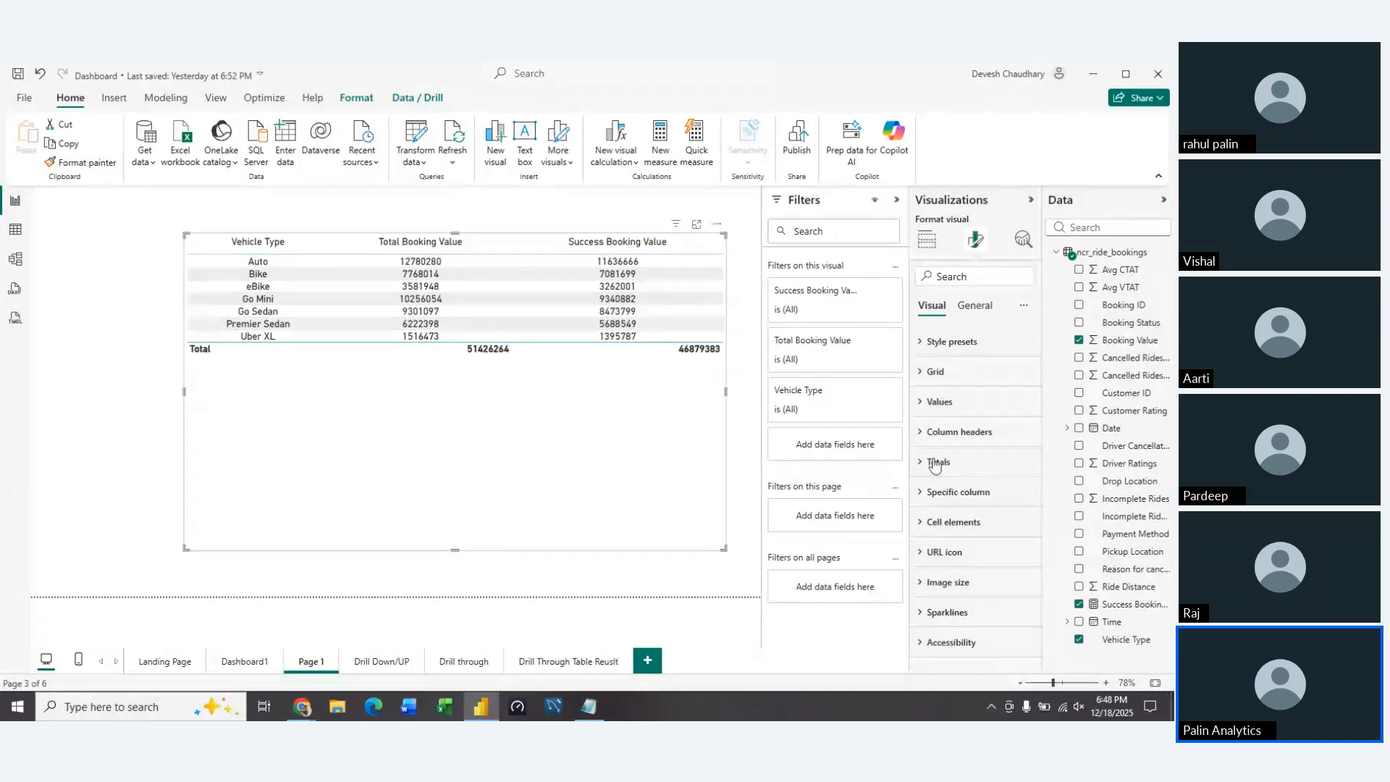
Look through the available data formats for the Total Booking Value column
left_click(963, 306)
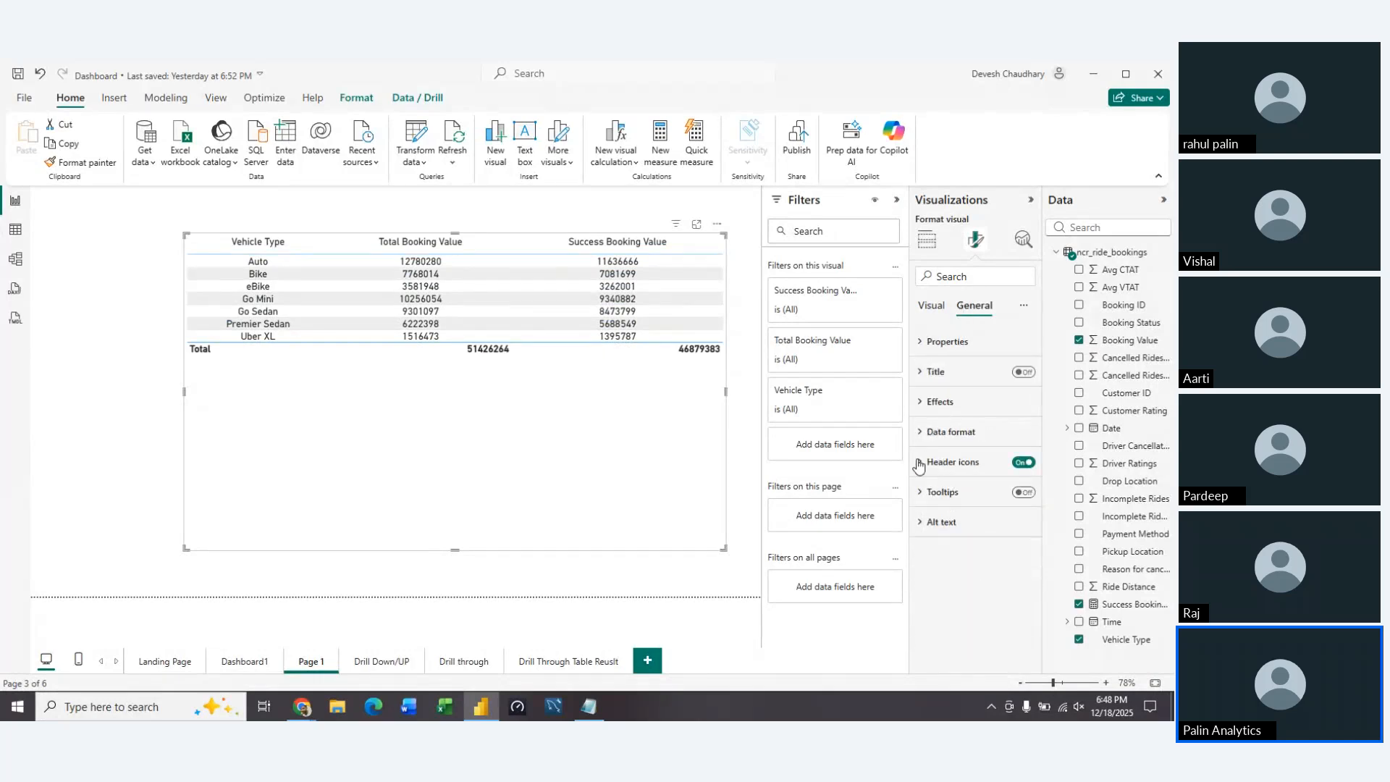
left_click(917, 433)
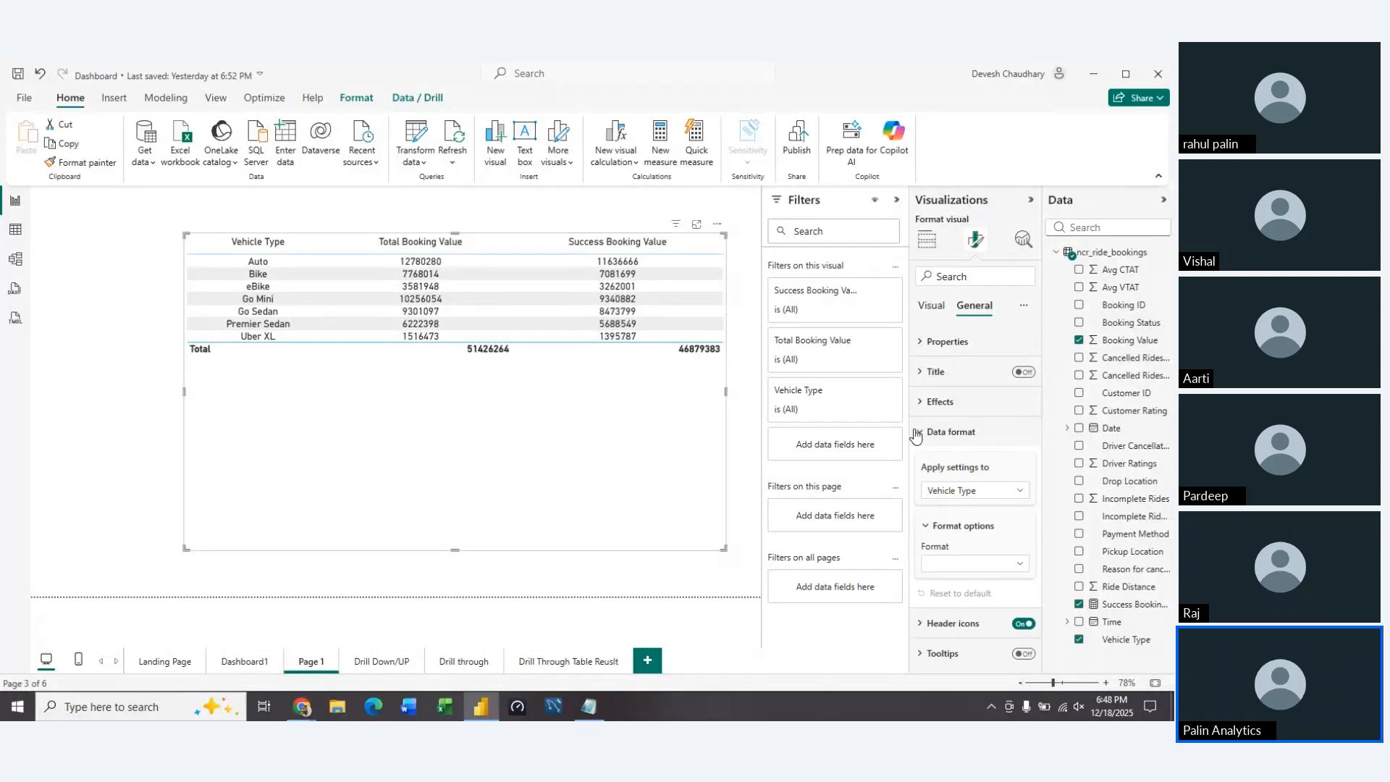
left_click(1013, 494)
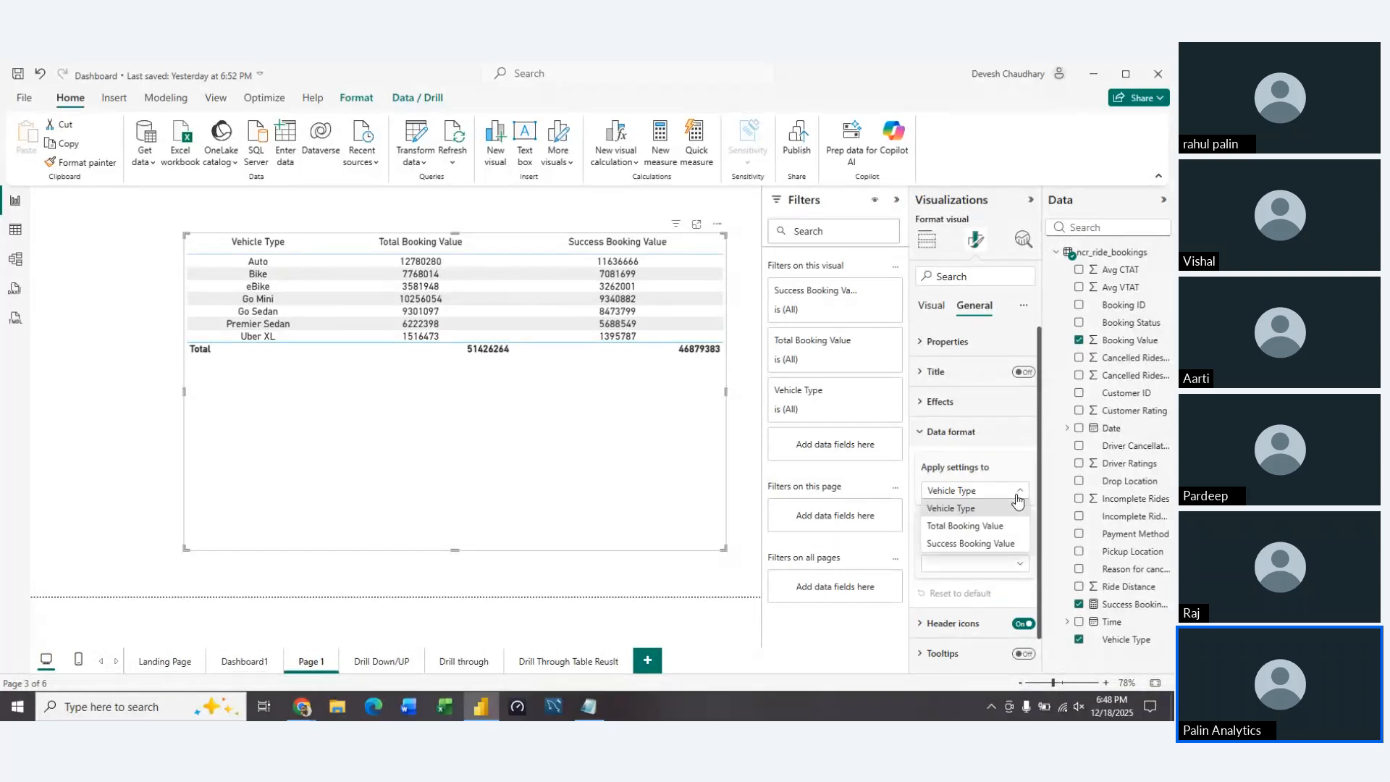
left_click(996, 527)
left_click(1018, 566)
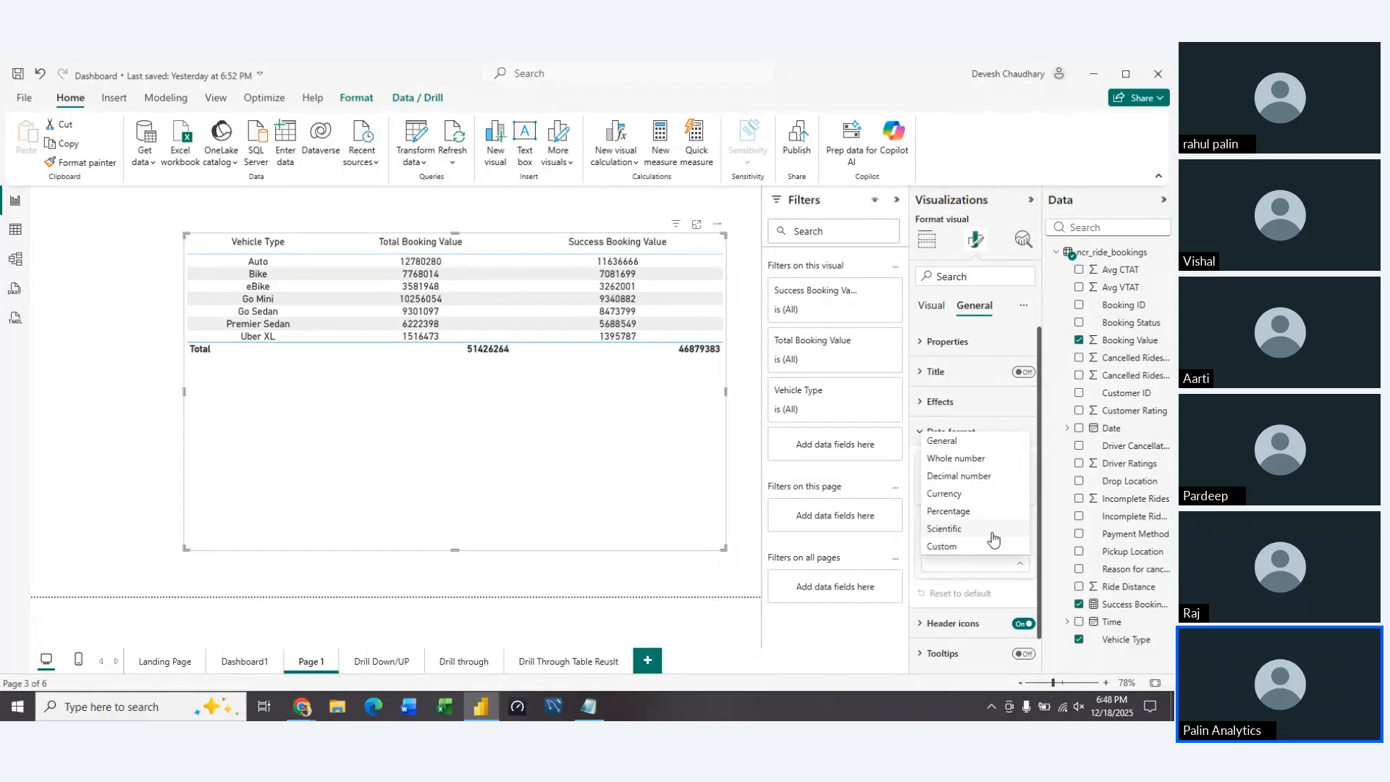
left_click(945, 591)
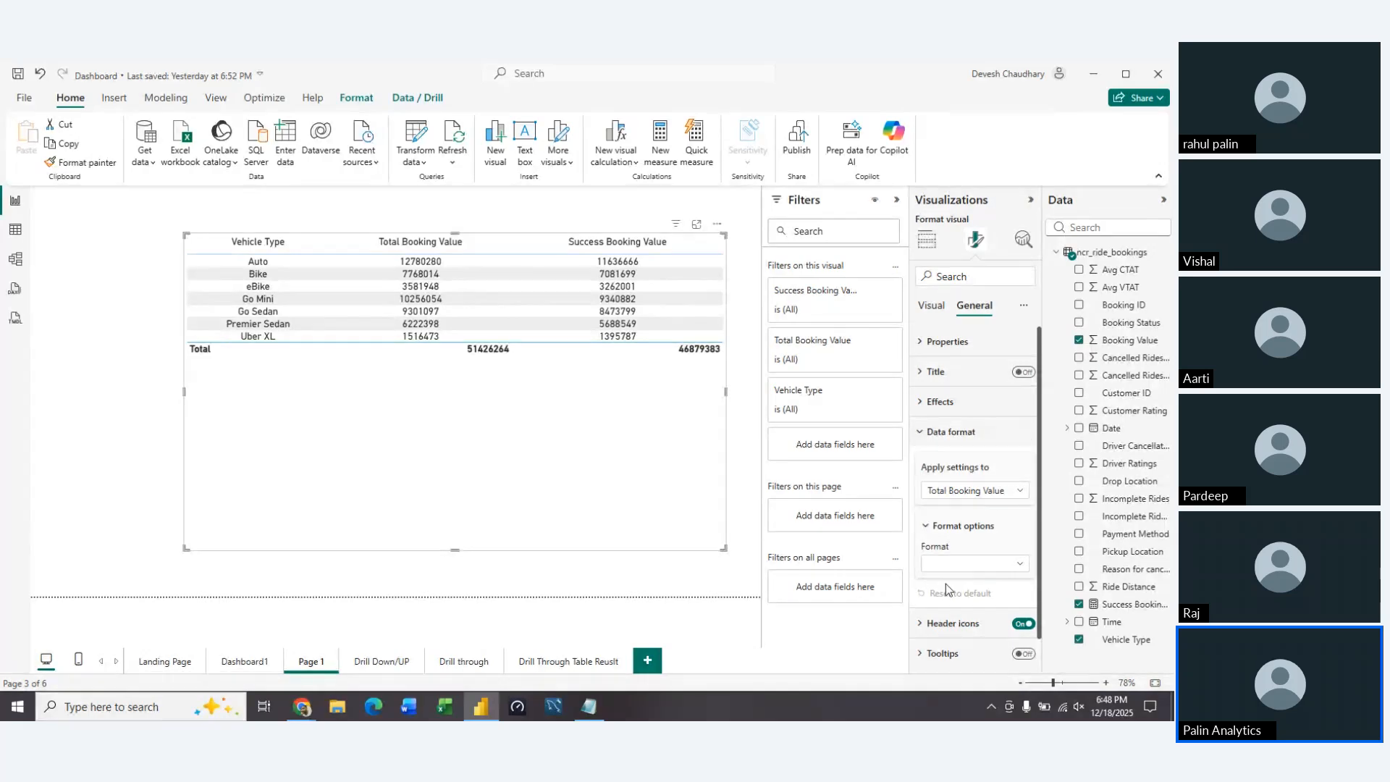
left_click(920, 432)
Look through the formatting settings for the table's values
left_click(933, 308)
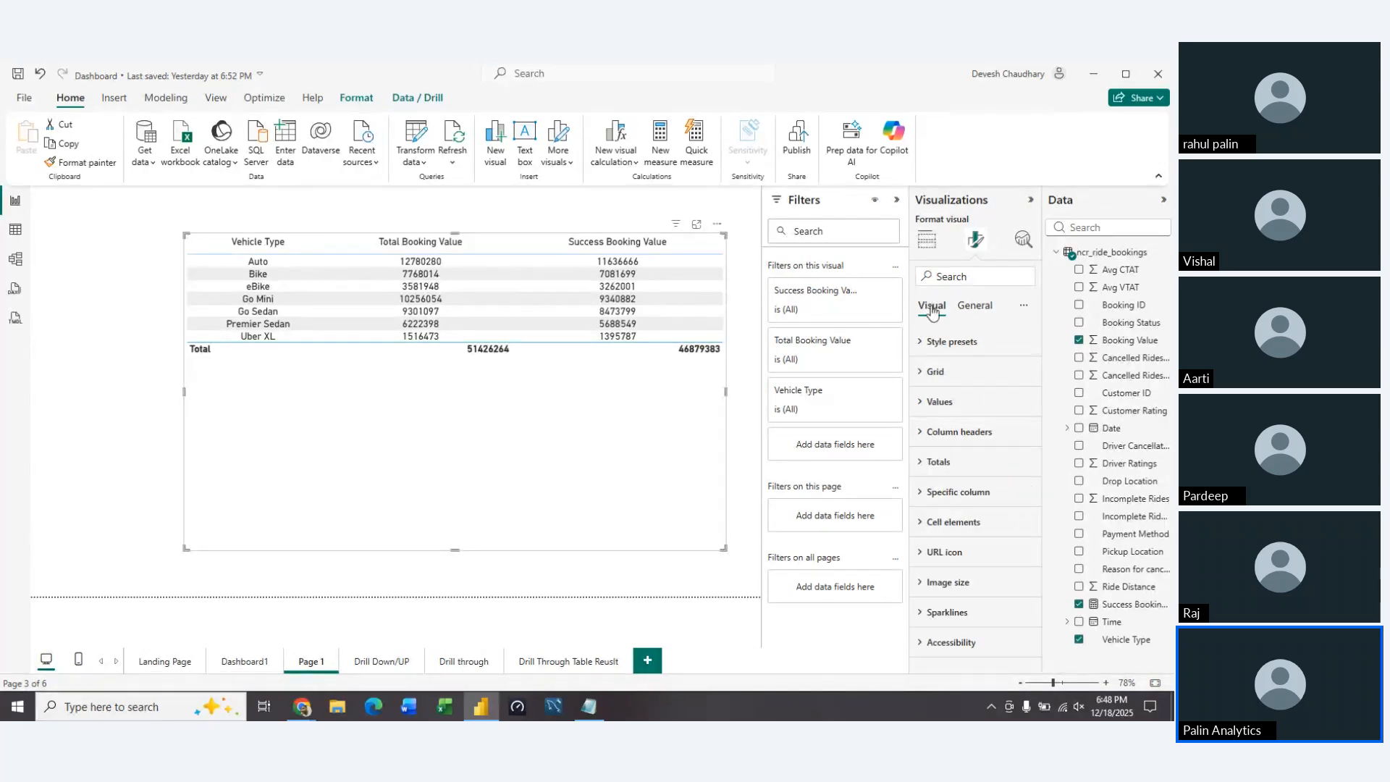
left_click(926, 402)
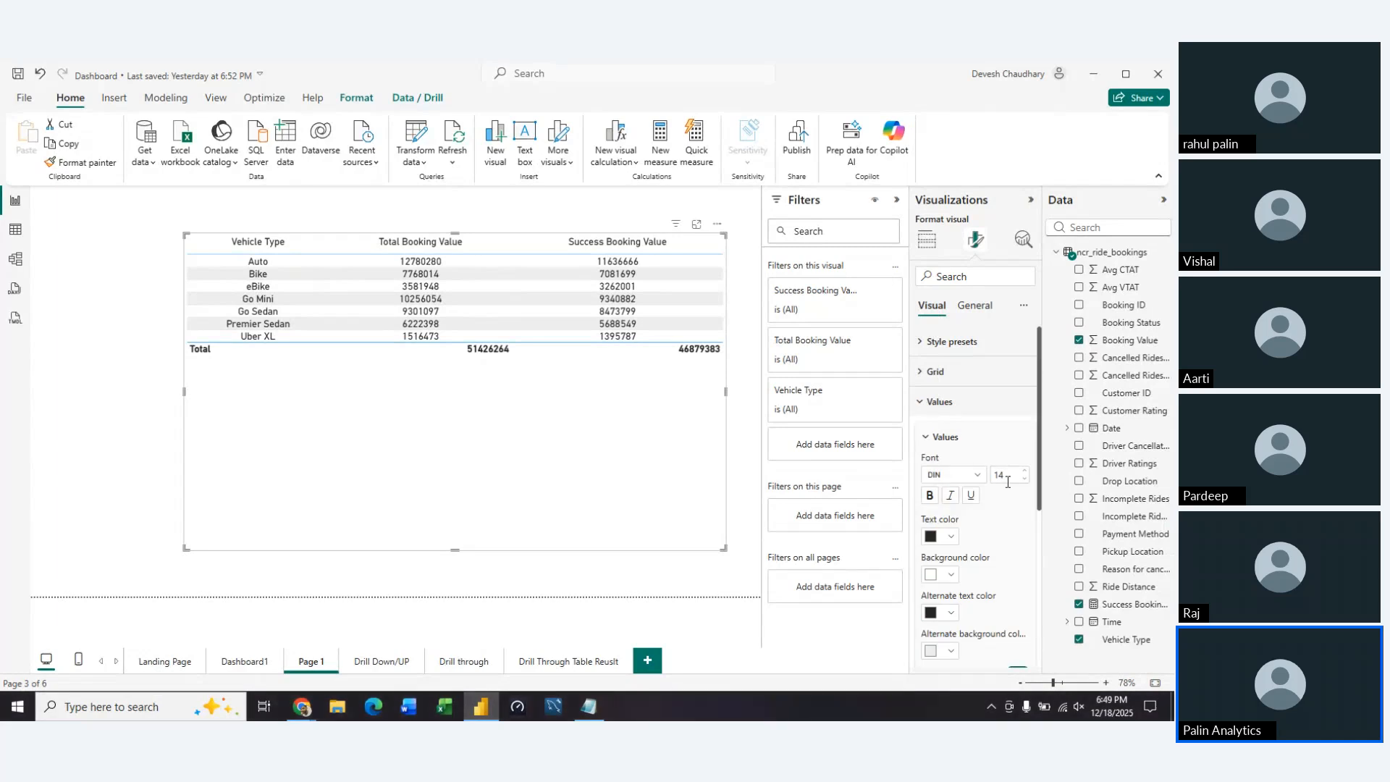
scroll(1023, 536, "down", 3)
scroll(1026, 554, "down", 2)
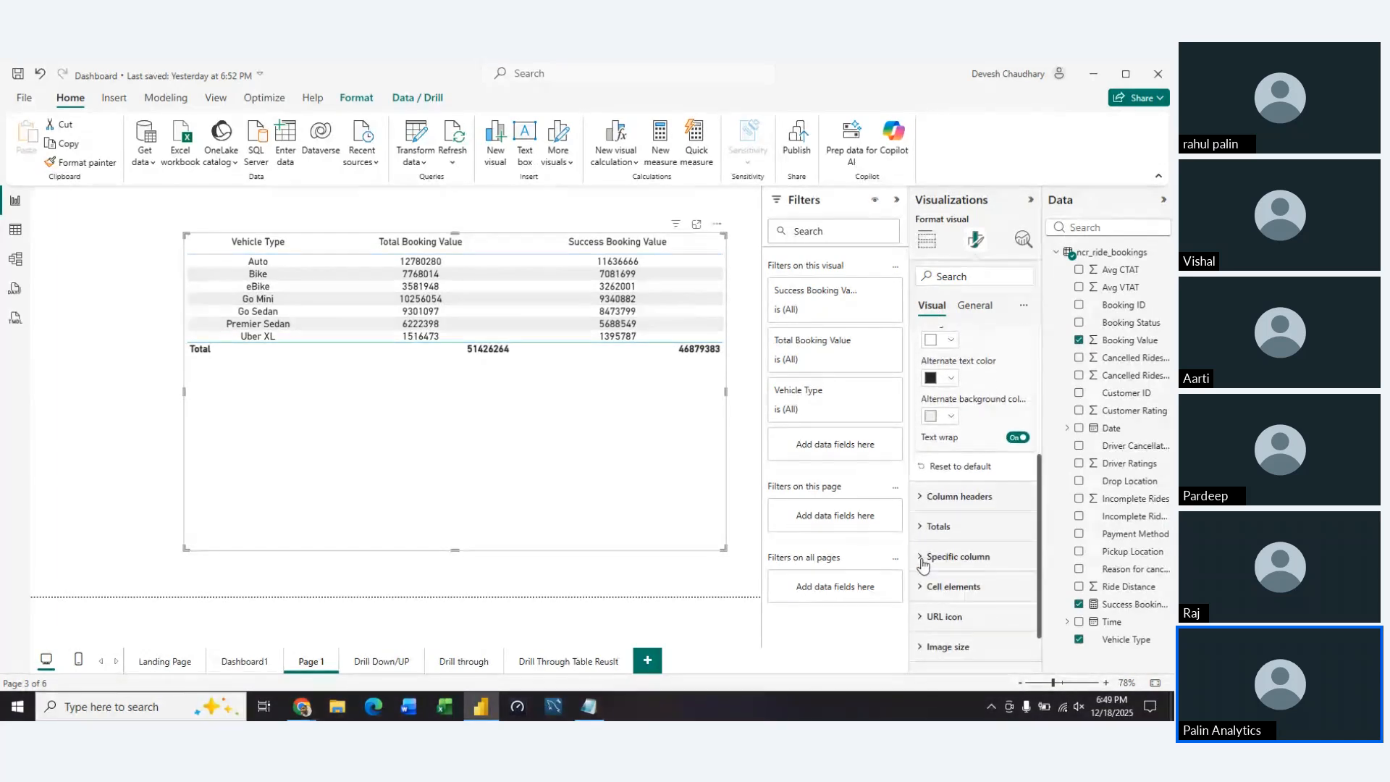
scroll(924, 565, "down", 1)
scroll(923, 564, "up", 5)
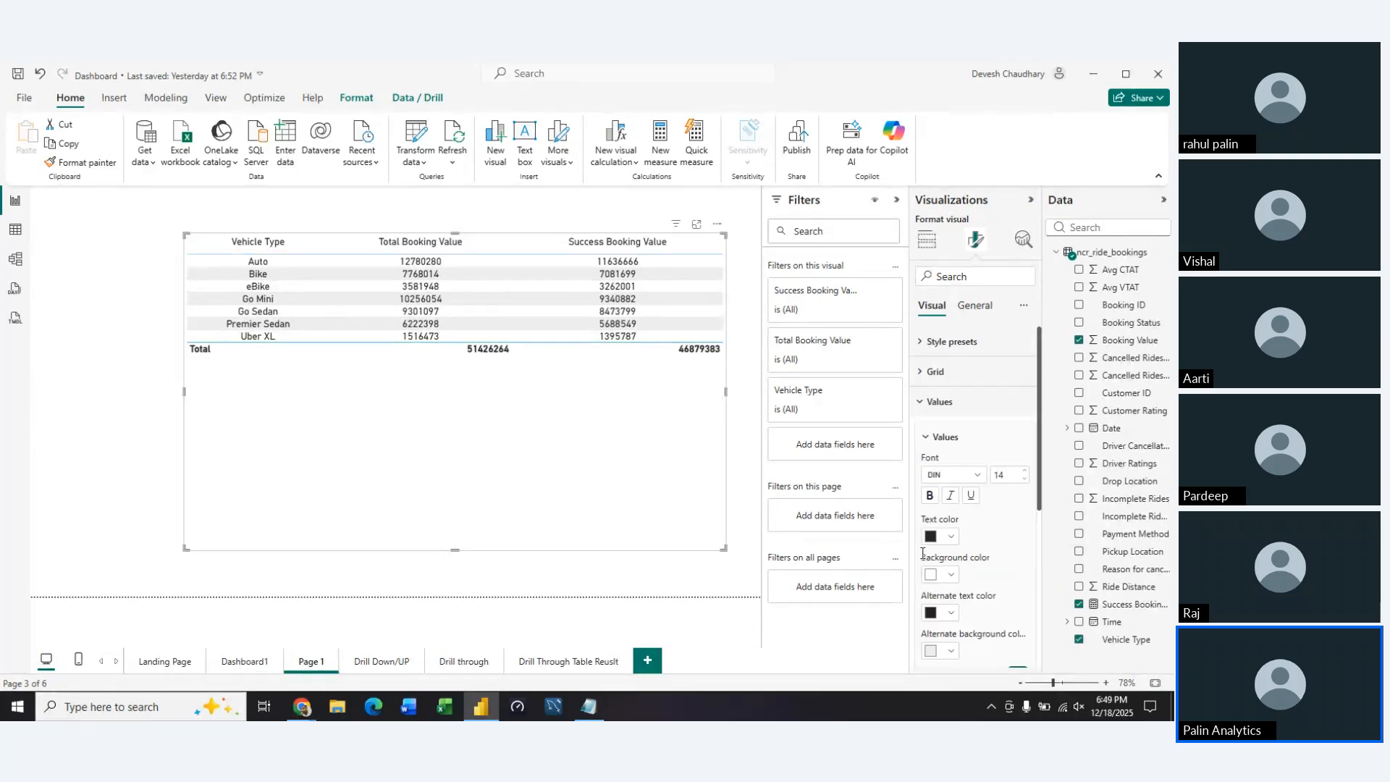
scroll(997, 549, "down", 4)
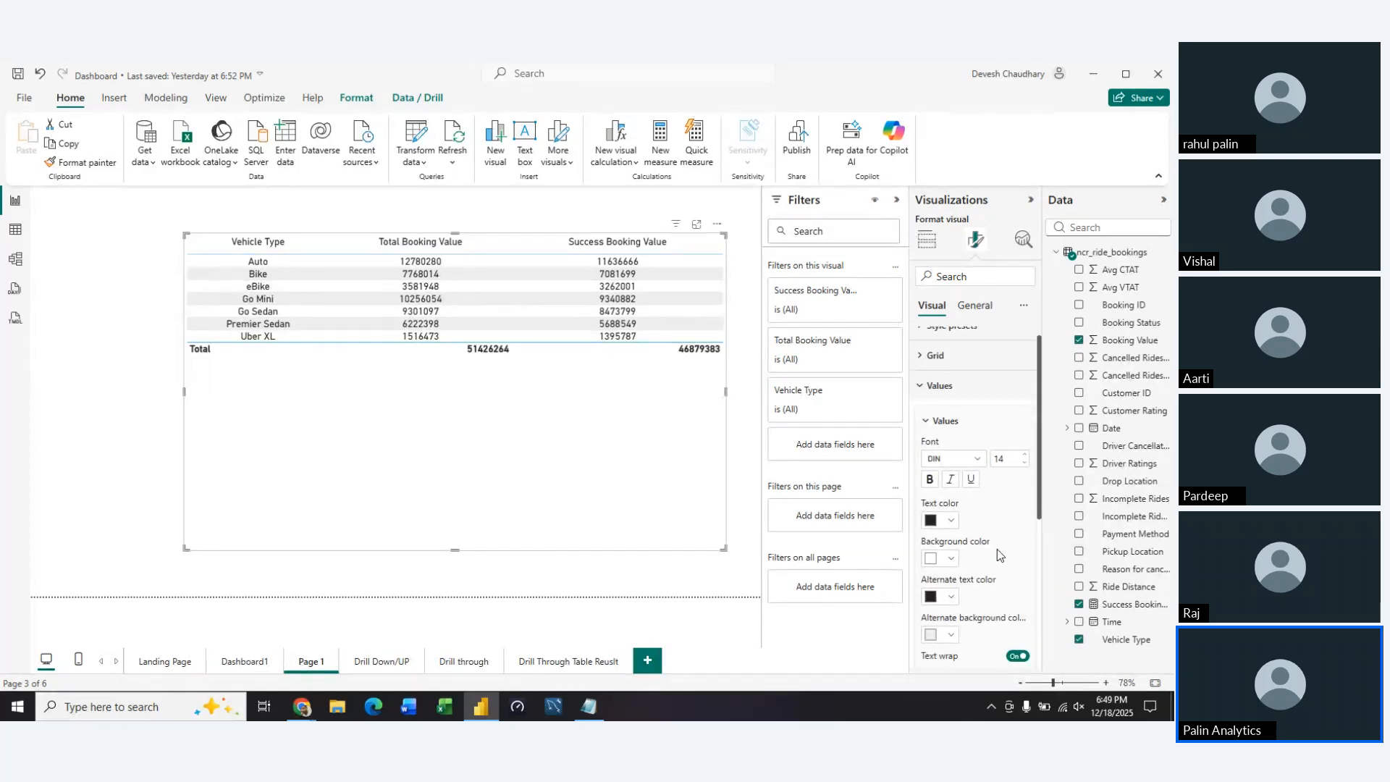
scroll(997, 549, "up", 2)
left_click(921, 369)
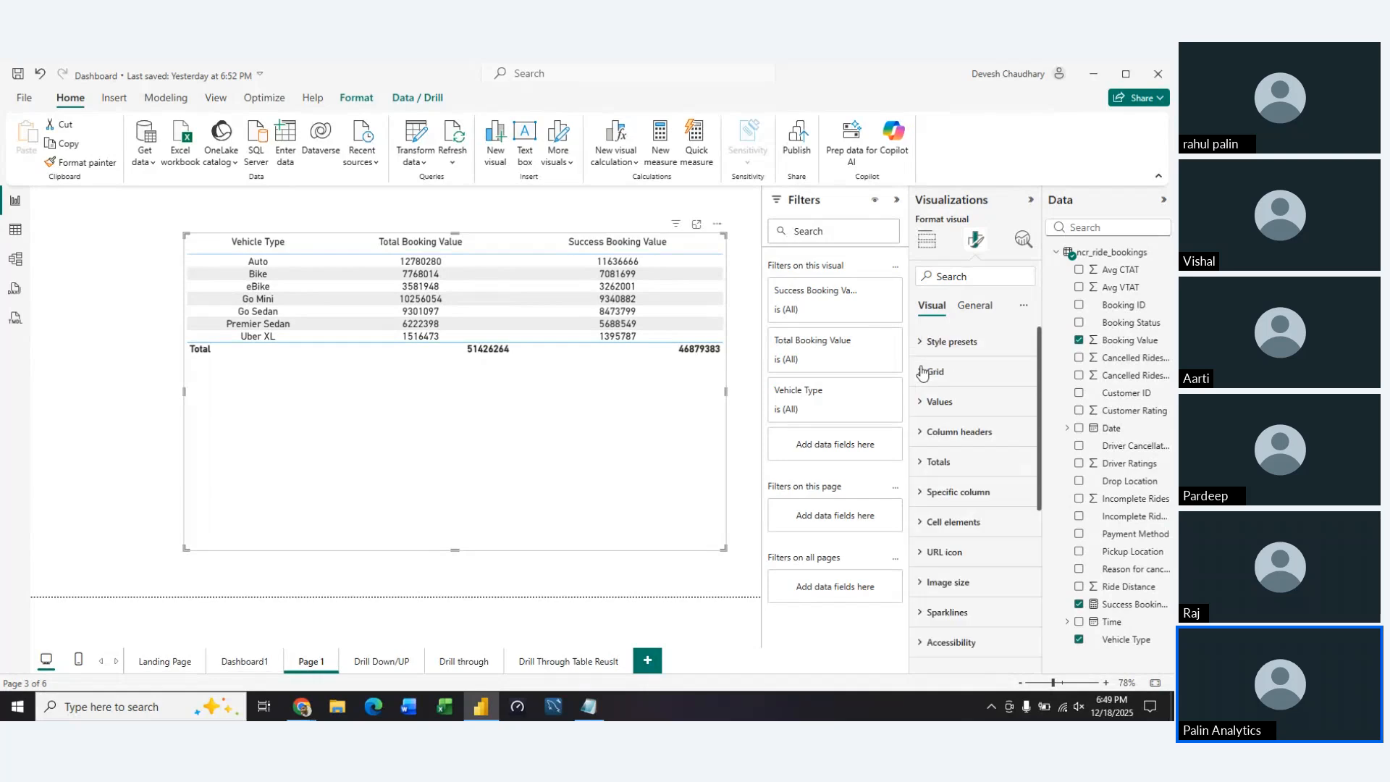
Examine the column headers' text settings and their auto-size width and resize behavior options
left_click(924, 425)
scroll(994, 549, "down", 3)
scroll(995, 550, "down", 1)
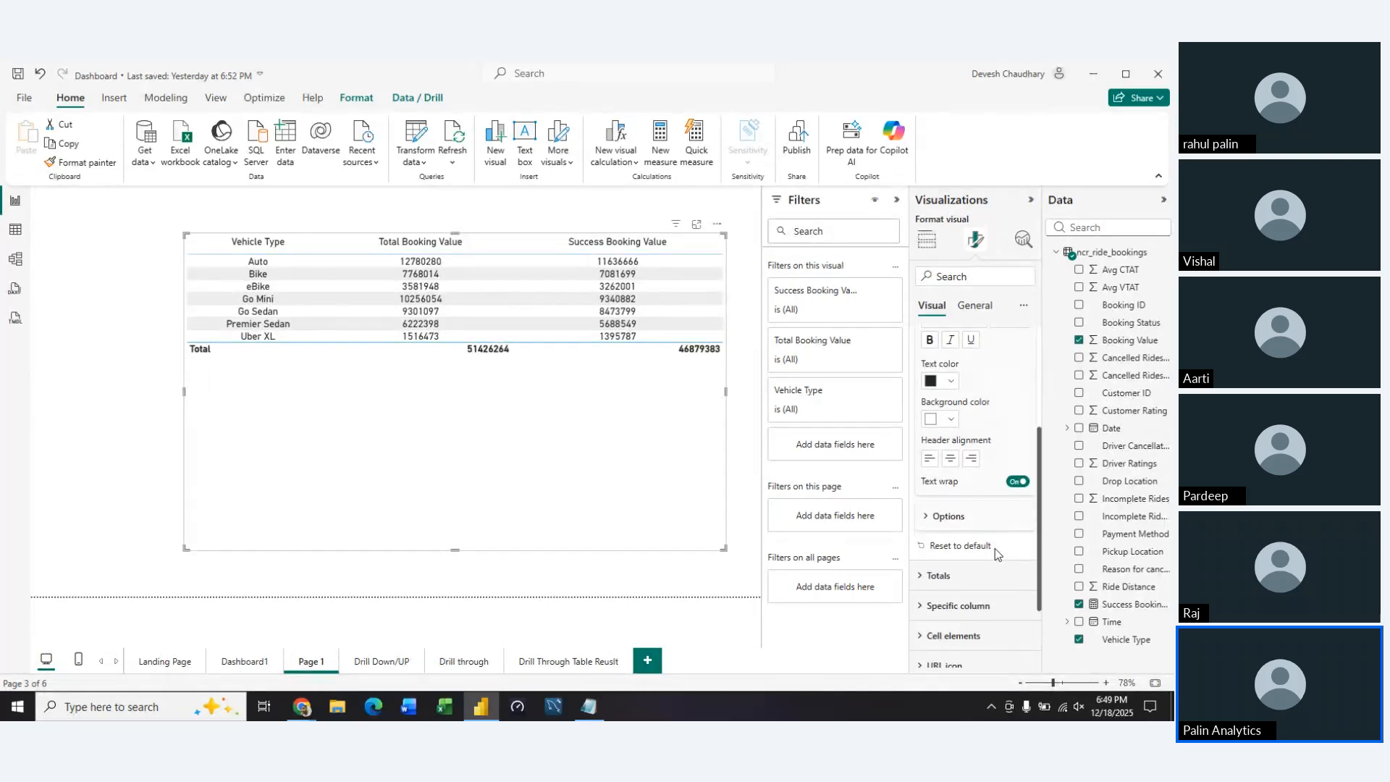
left_click(936, 517)
scroll(980, 543, "down", 4)
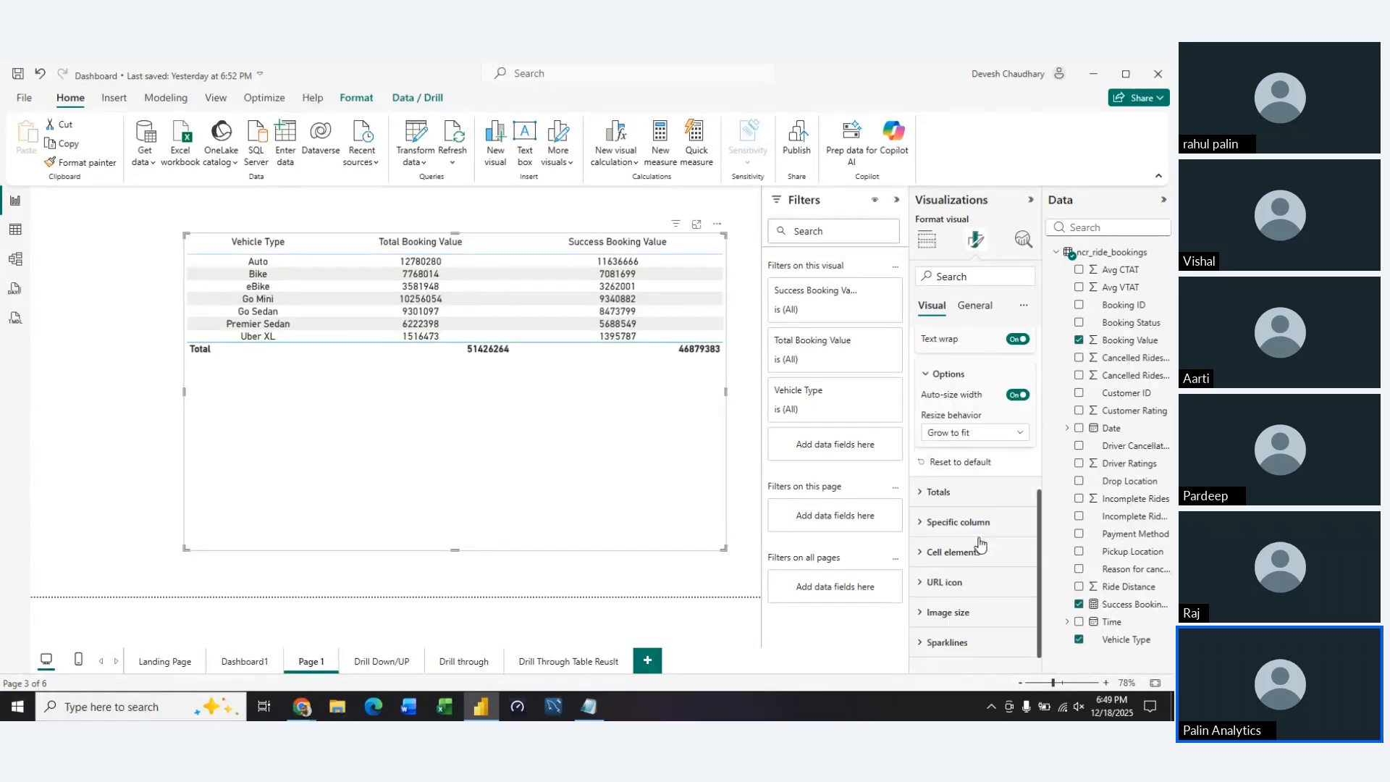
left_click(1018, 438)
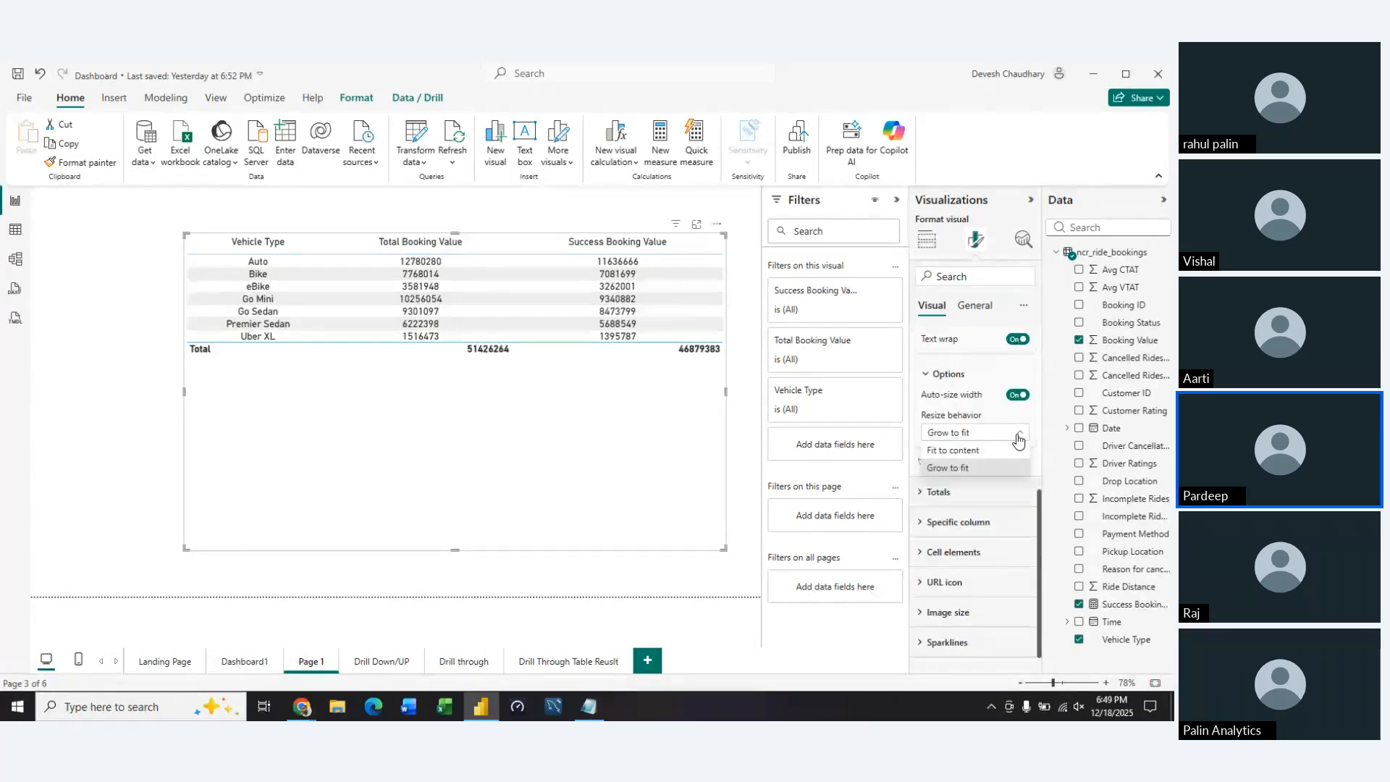
left_click(1018, 438)
scroll(955, 413, "up", 9)
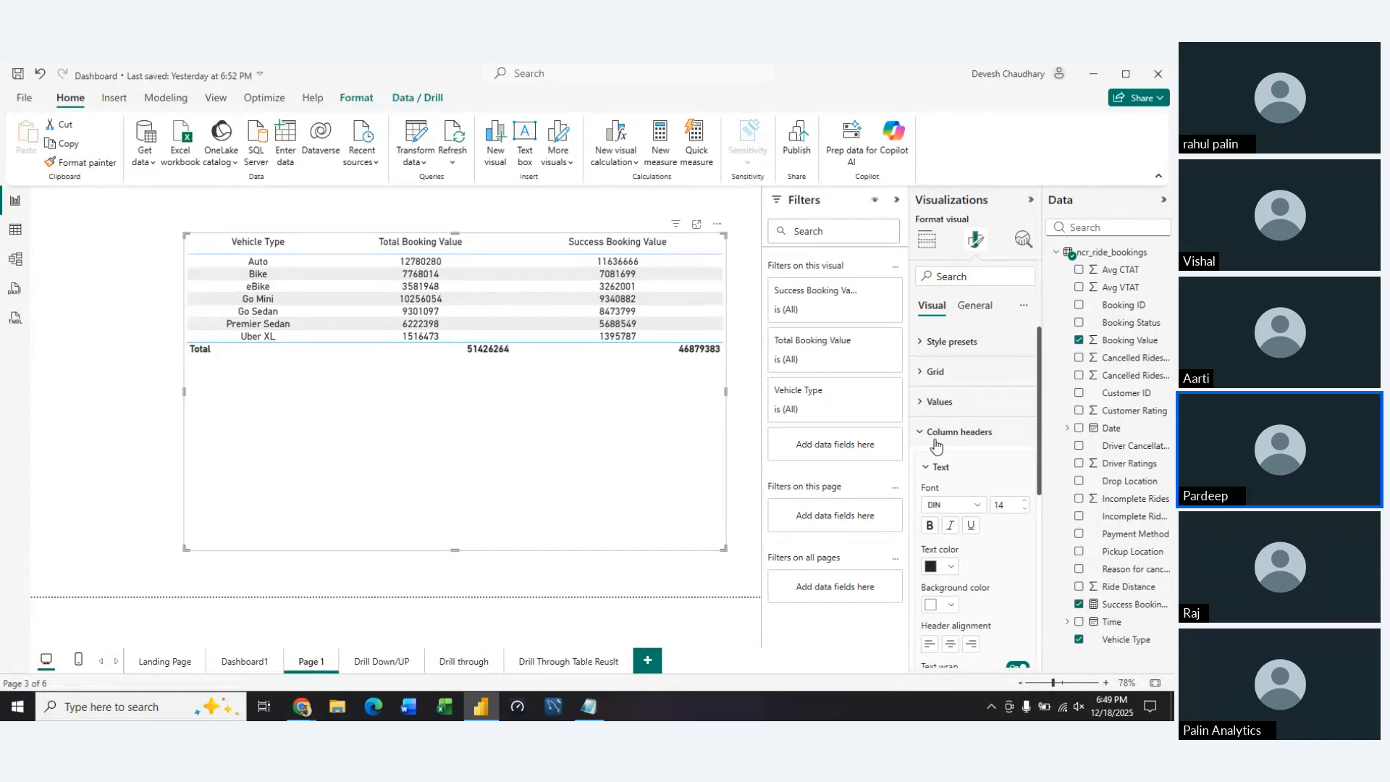
left_click(929, 467)
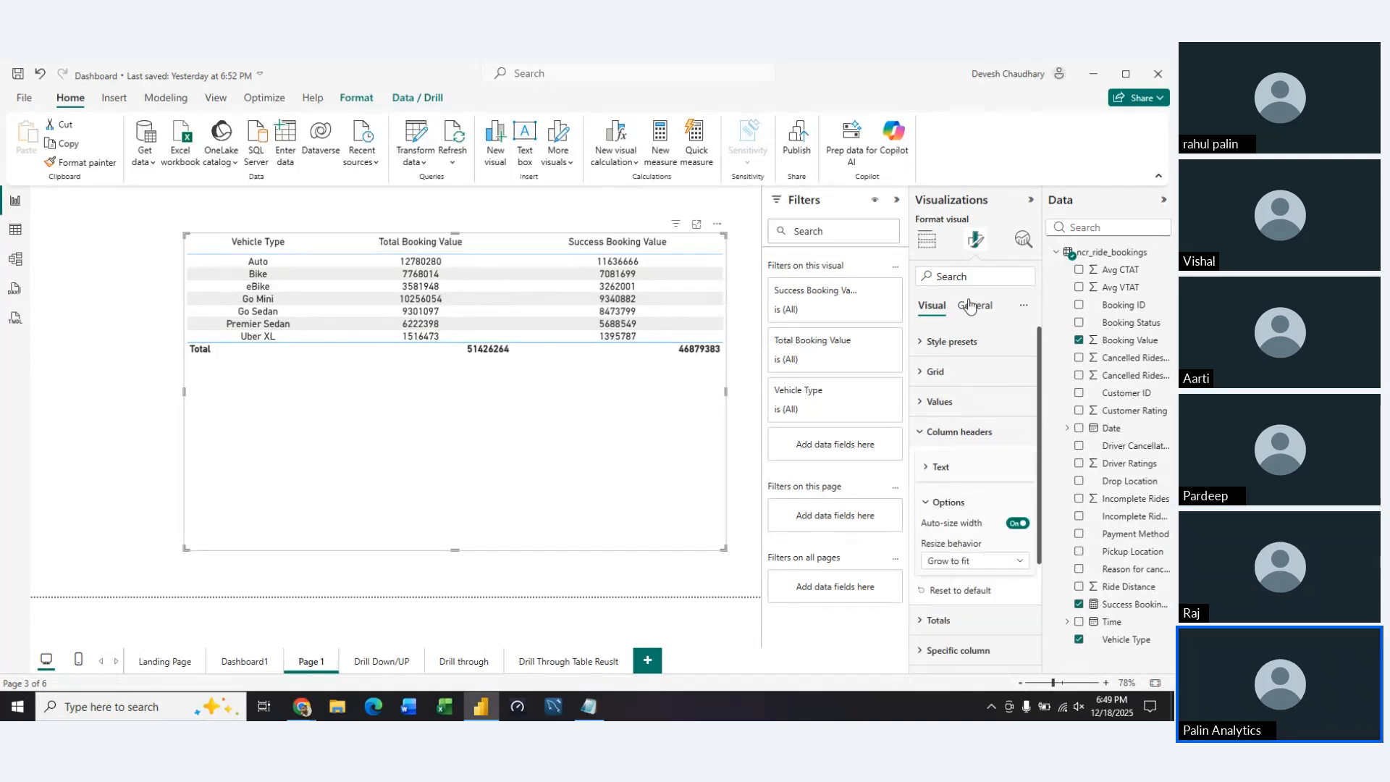
Look through the table's data format, column header text and cell elements settings
left_click(975, 304)
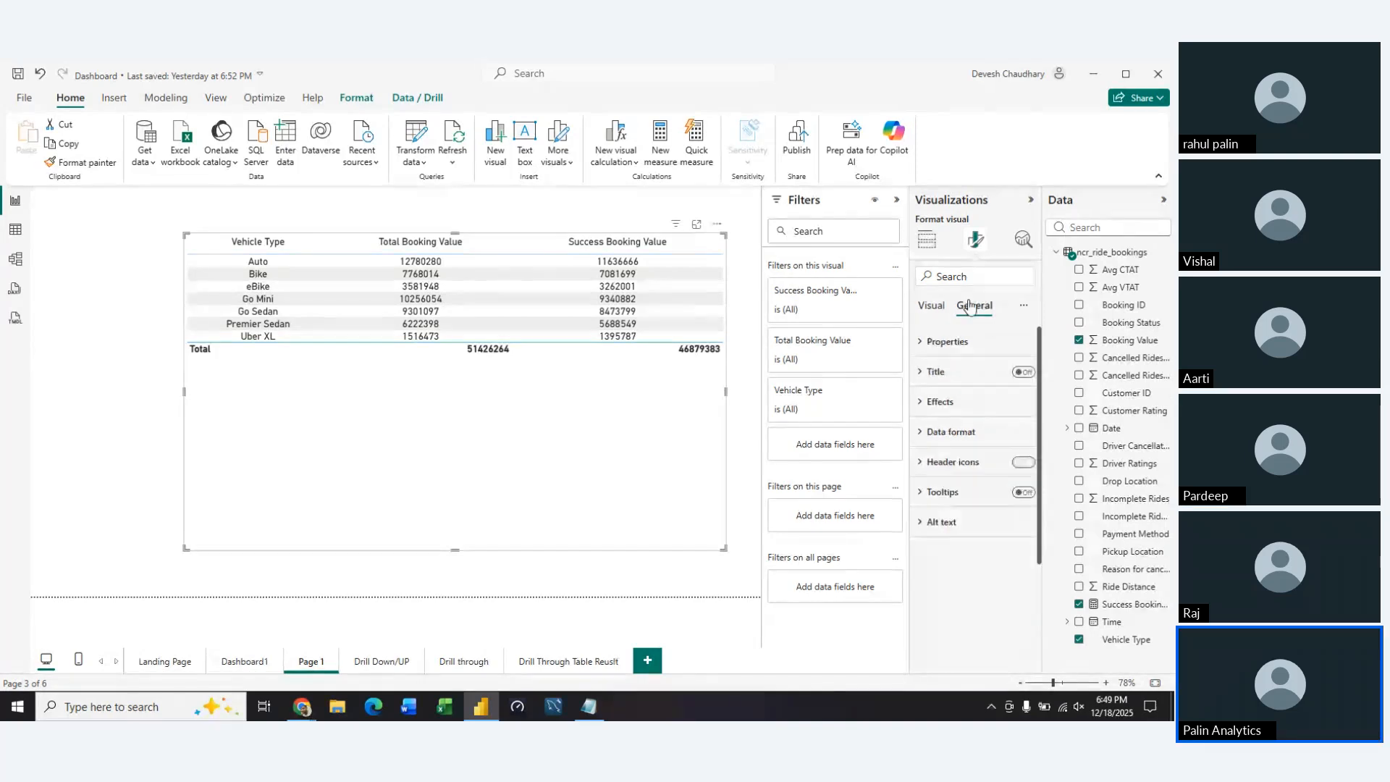
left_click(922, 434)
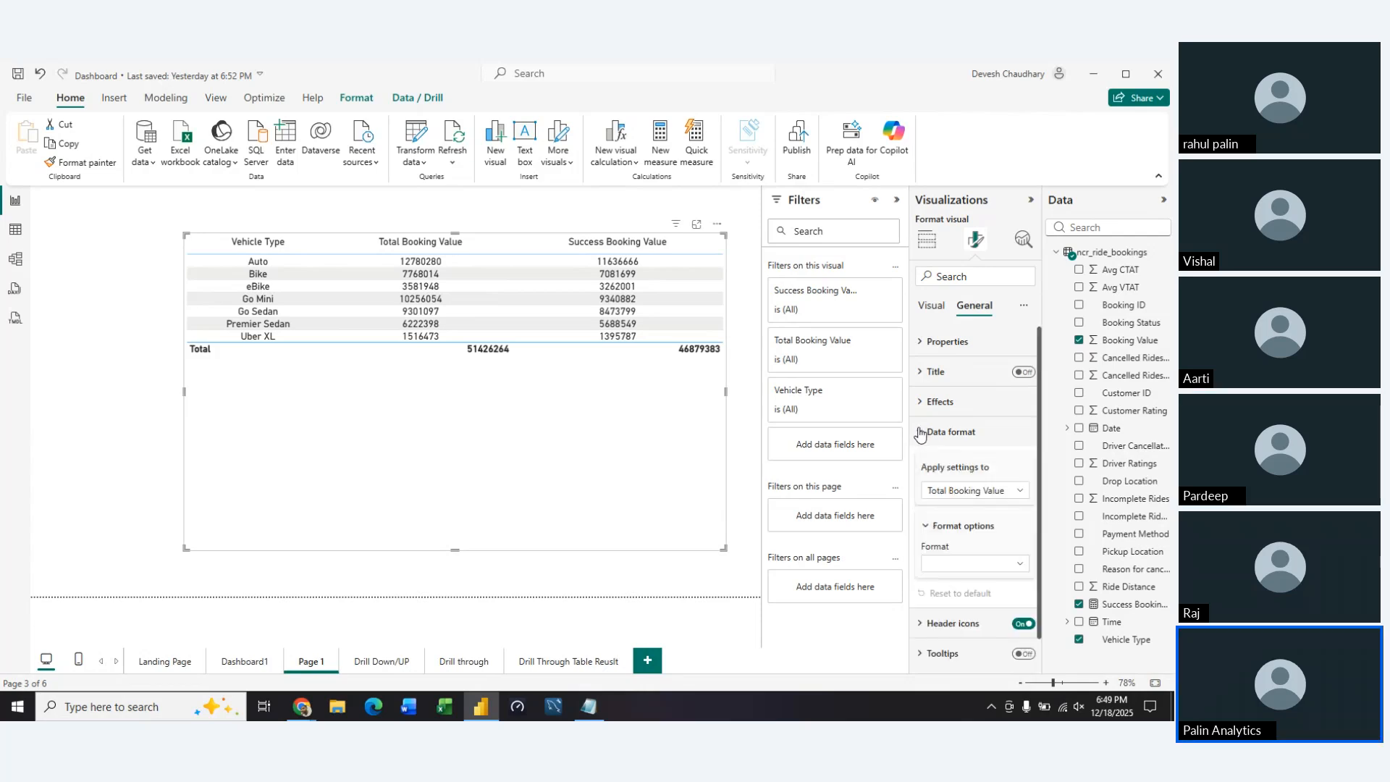
left_click(921, 433)
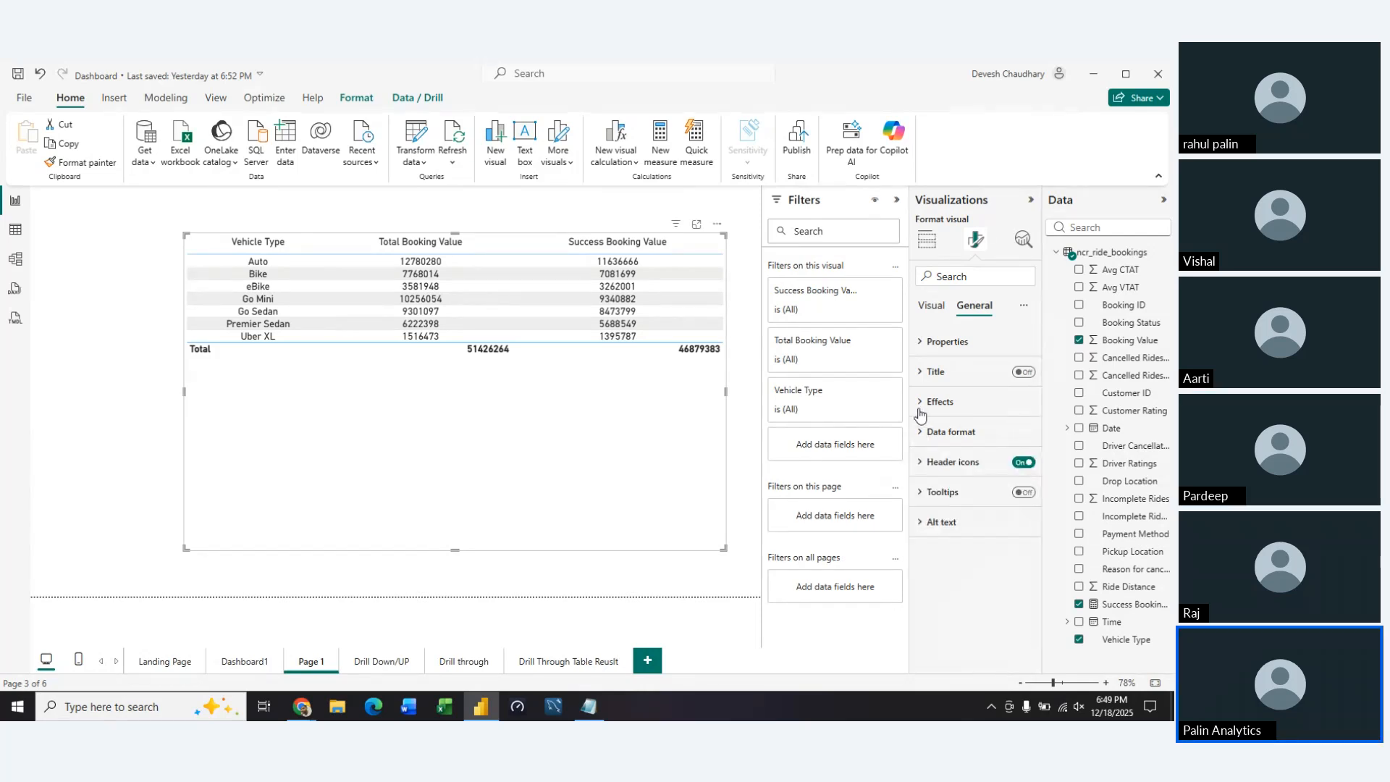
left_click(925, 316)
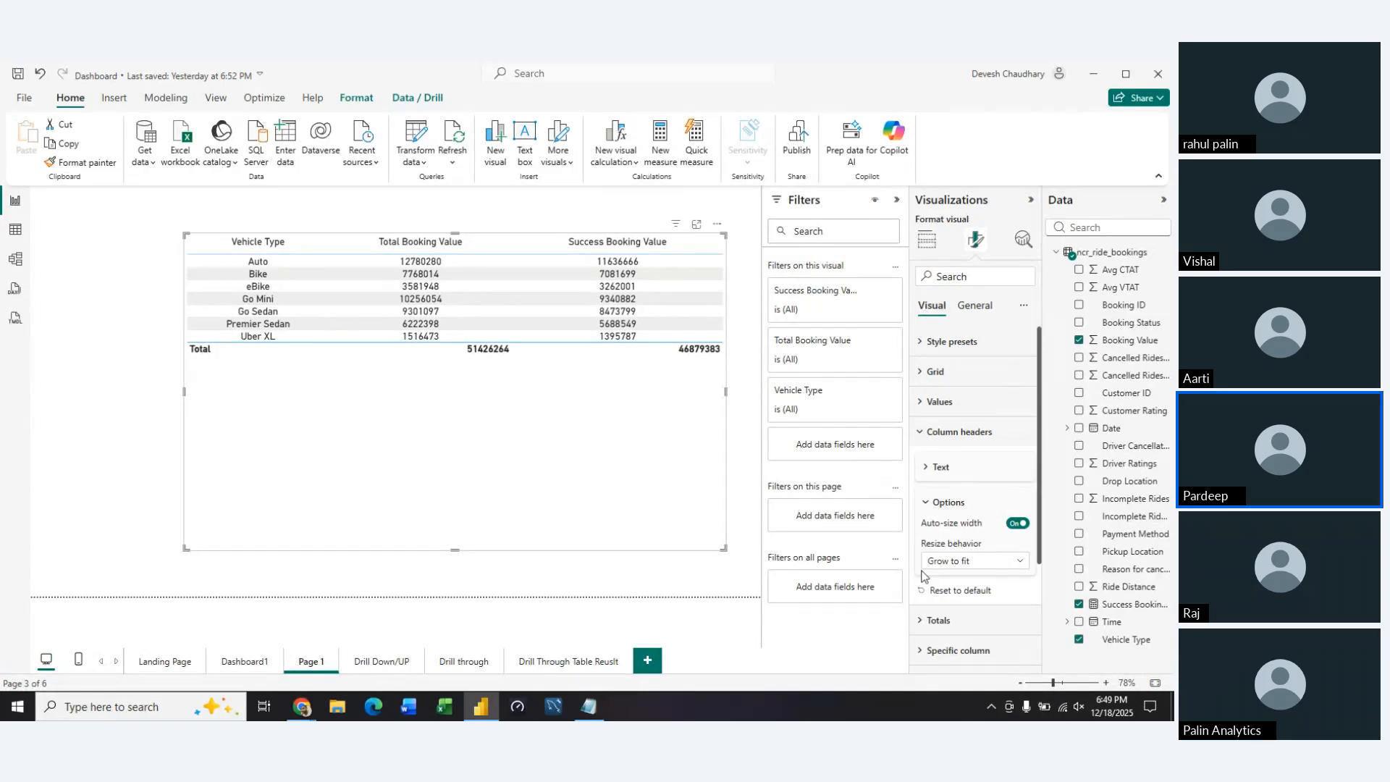
left_click(928, 468)
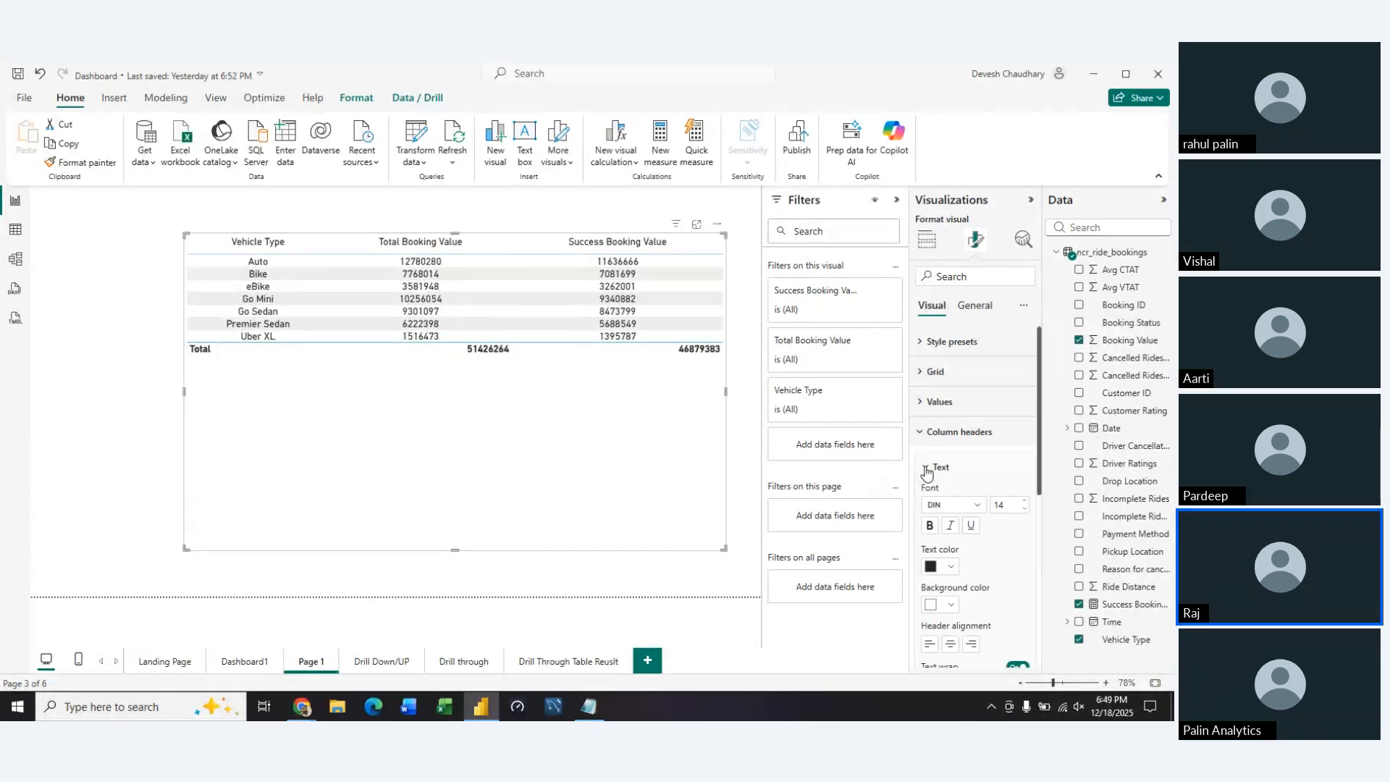
left_click(927, 433)
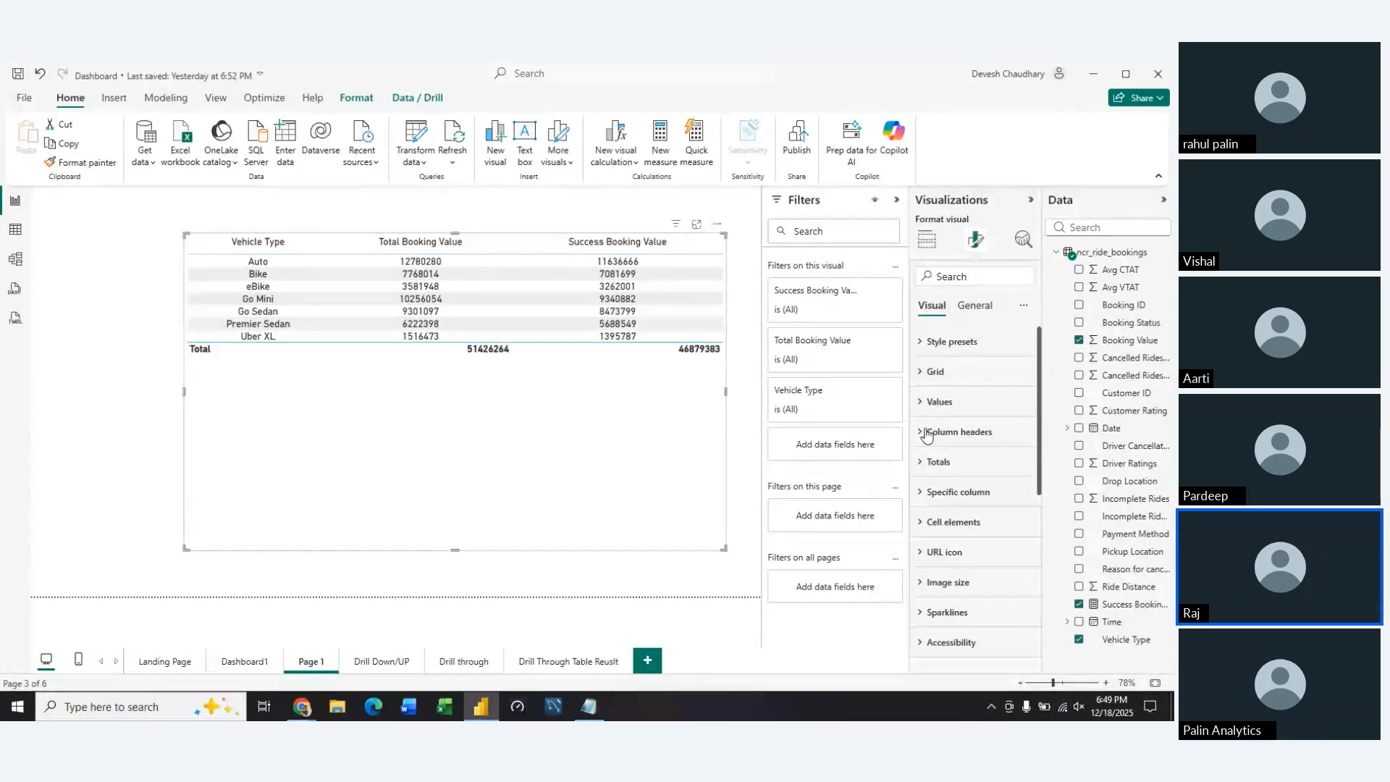
left_click(922, 520)
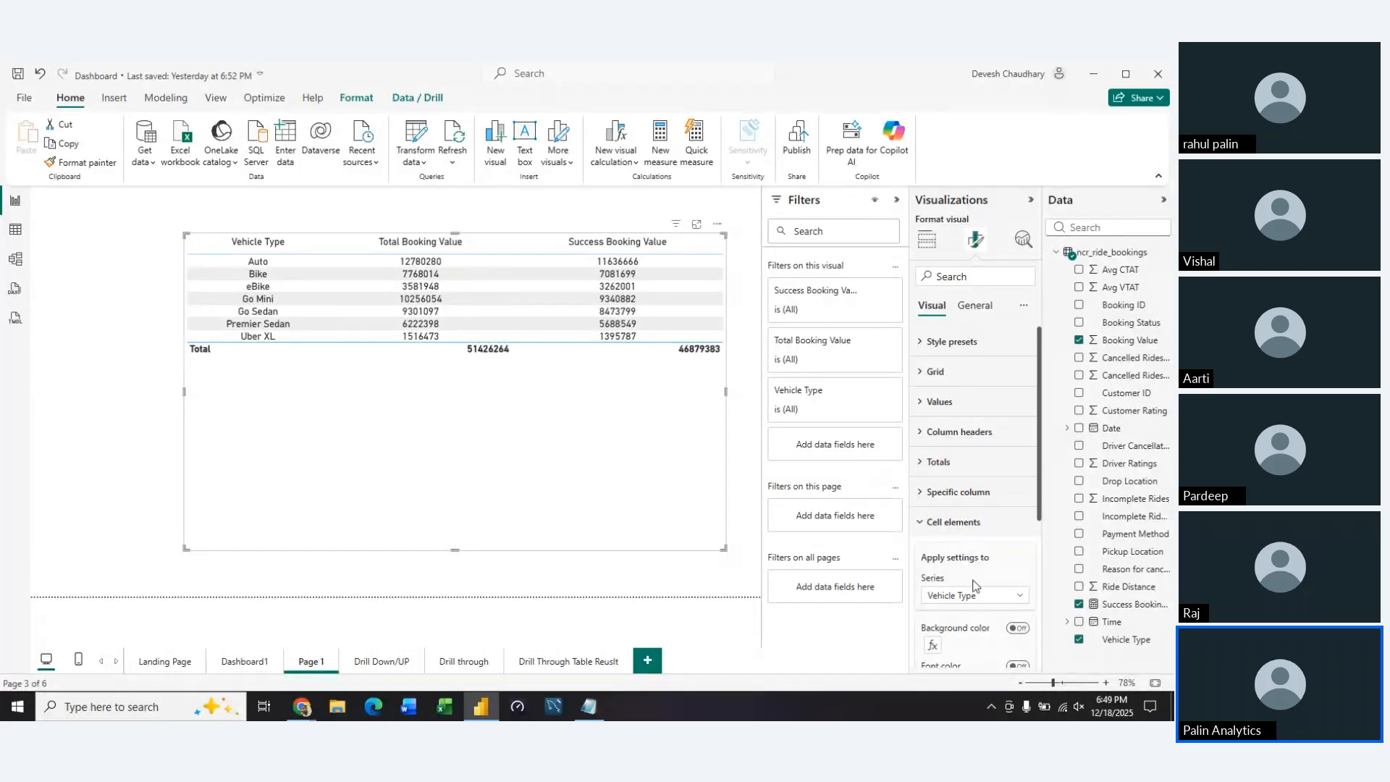
scroll(975, 585, "down", 3)
scroll(975, 585, "up", 5)
Set the data format of the Total Booking Value column to Currency
left_click(965, 308)
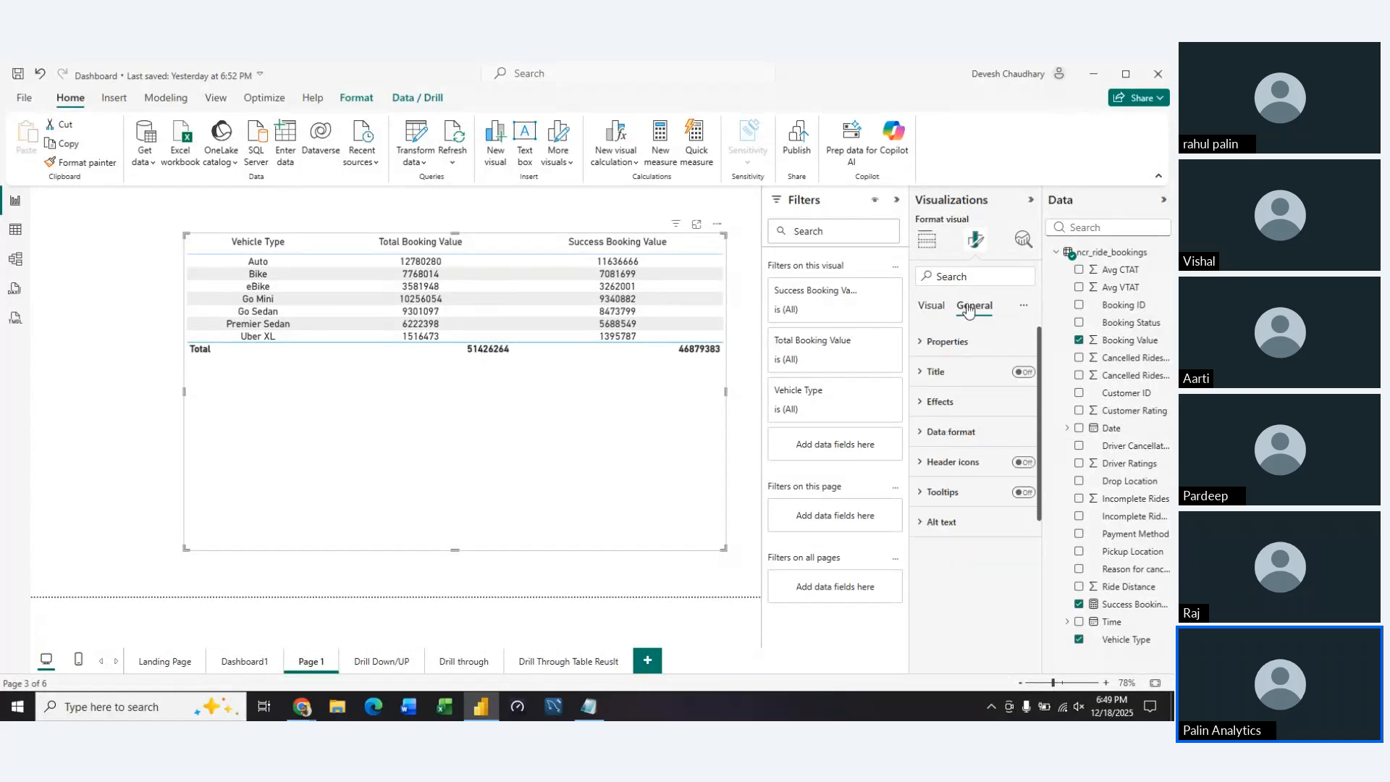
left_click(920, 433)
left_click(999, 498)
left_click(1000, 500)
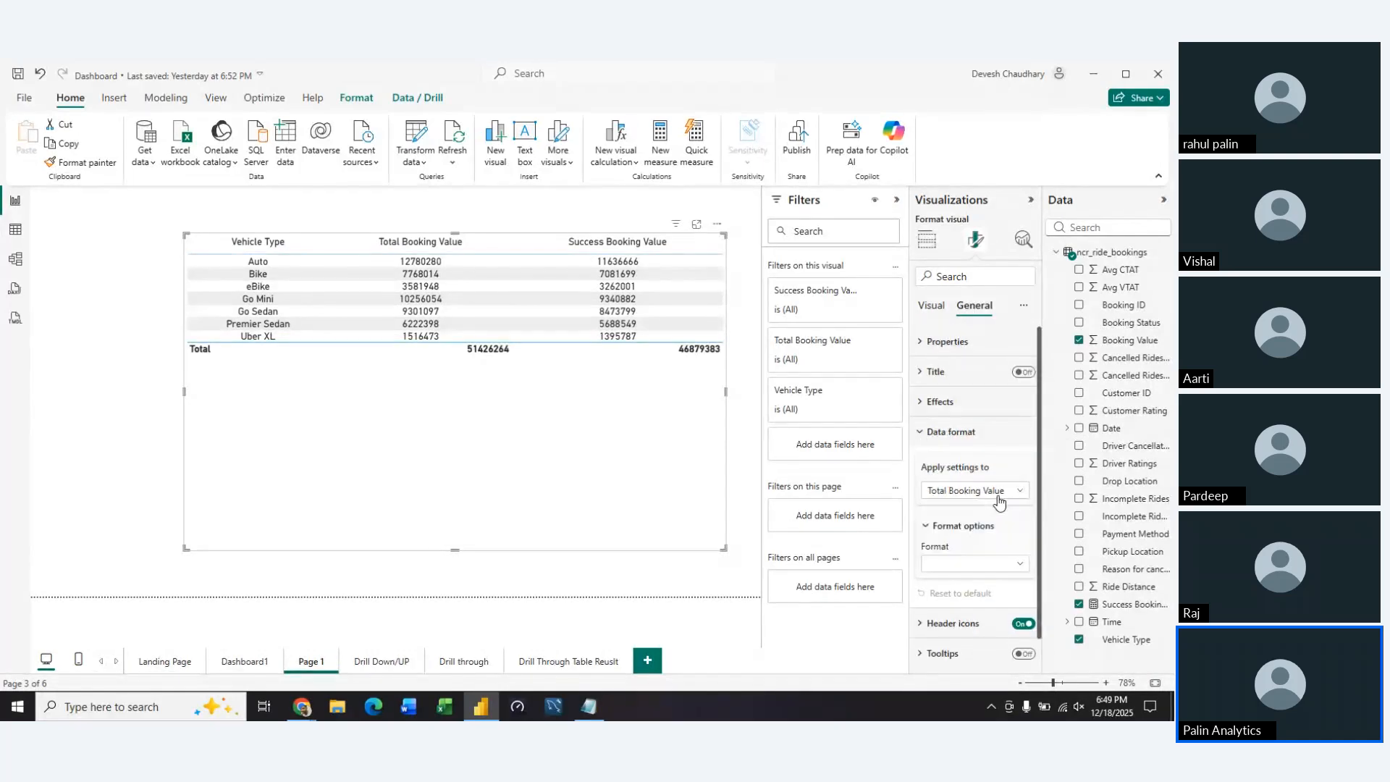
left_click(1006, 559)
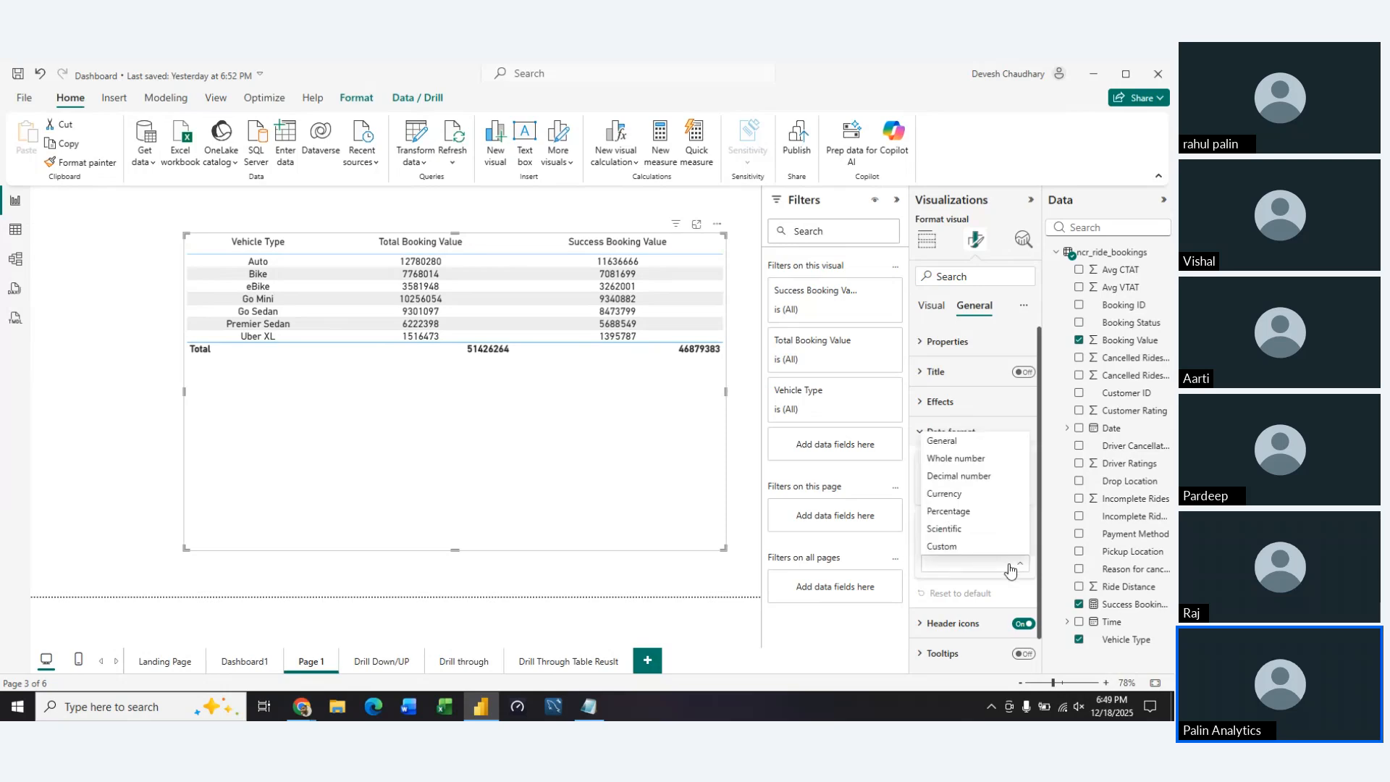
left_click(966, 495)
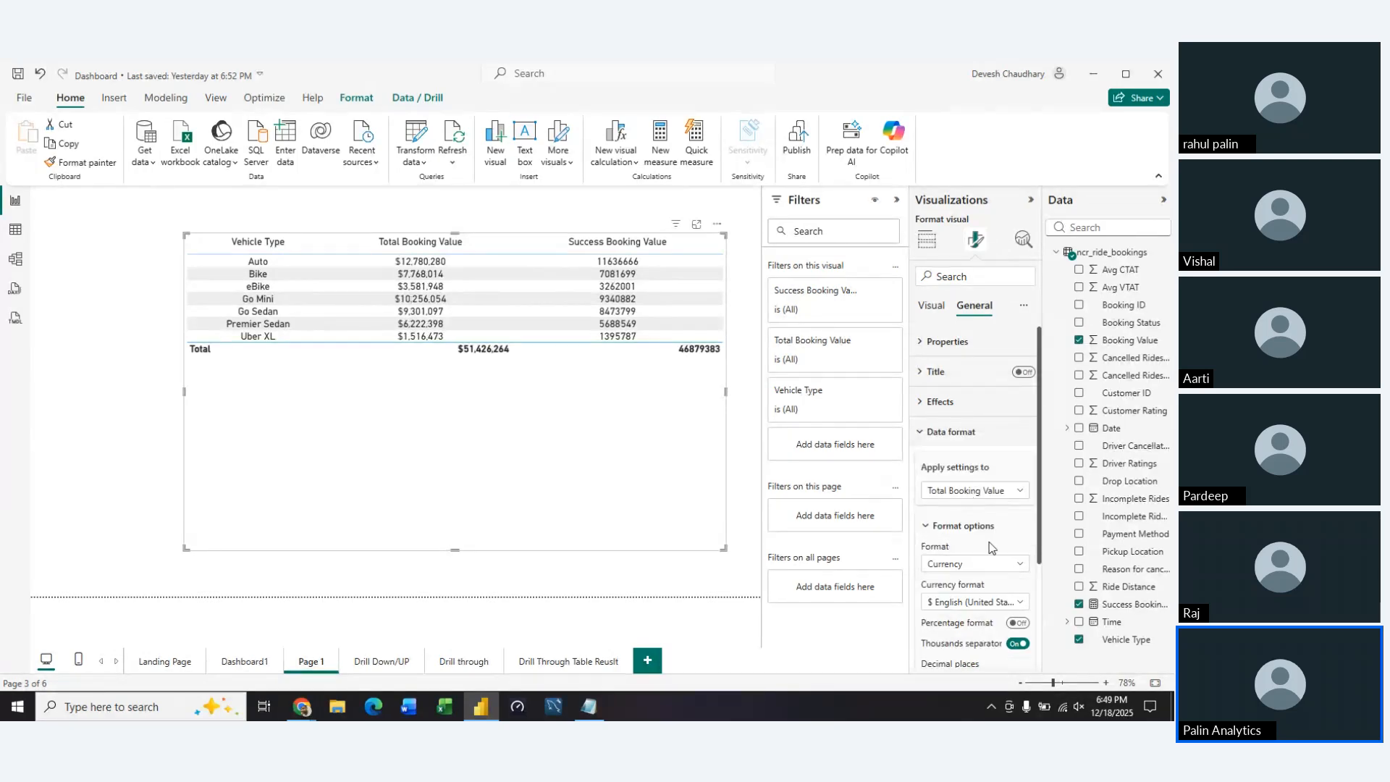
Browse the available currency formats and apply € English (Austria) to the Total Booking Value column
left_click(1004, 600)
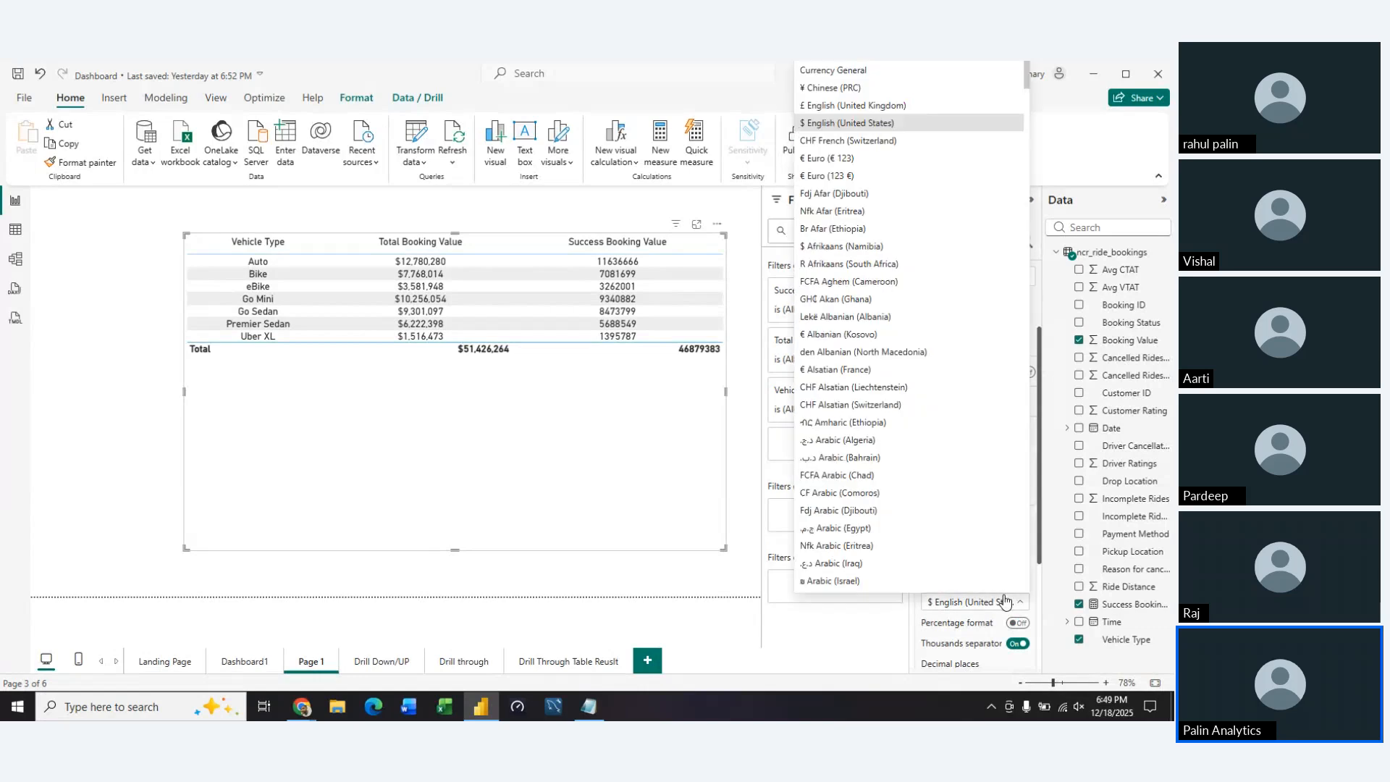
scroll(963, 405, "down", 10)
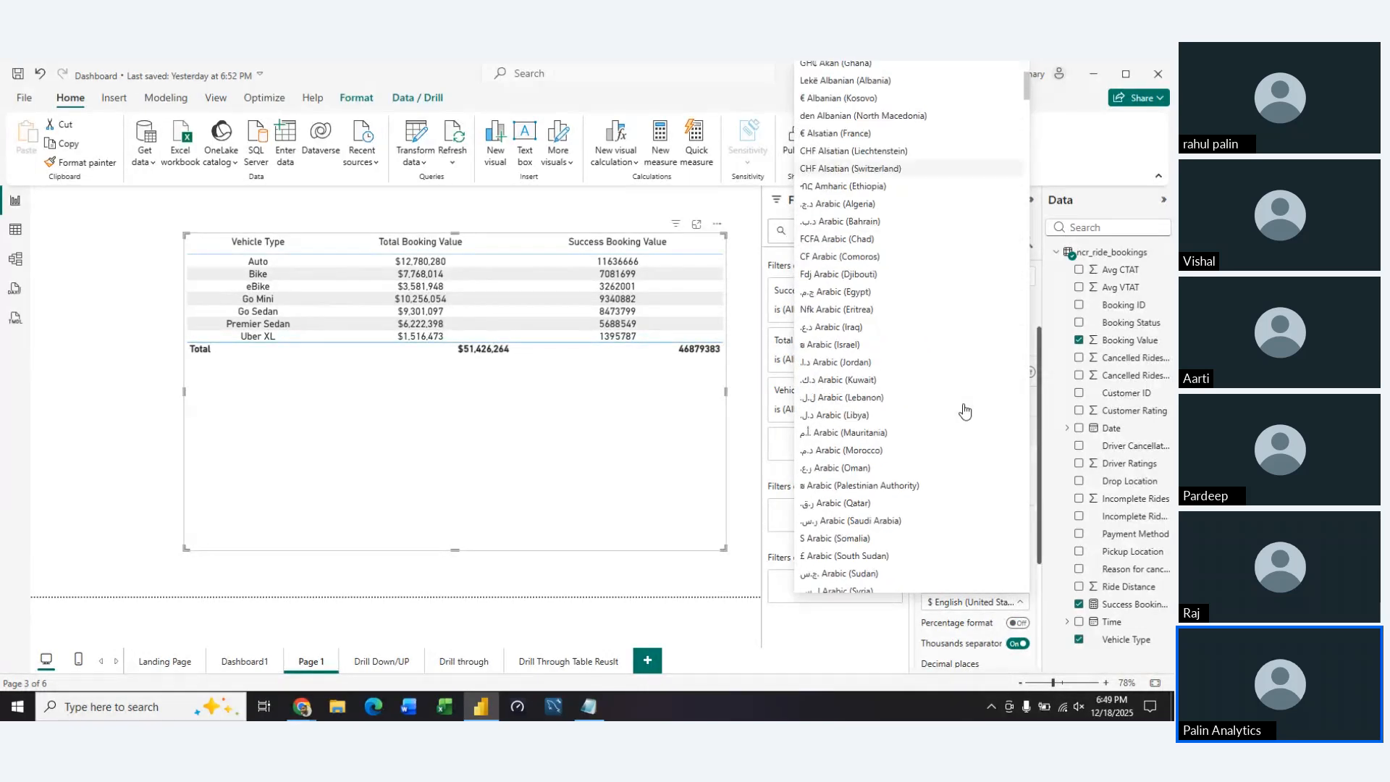
scroll(1002, 232, "down", 20)
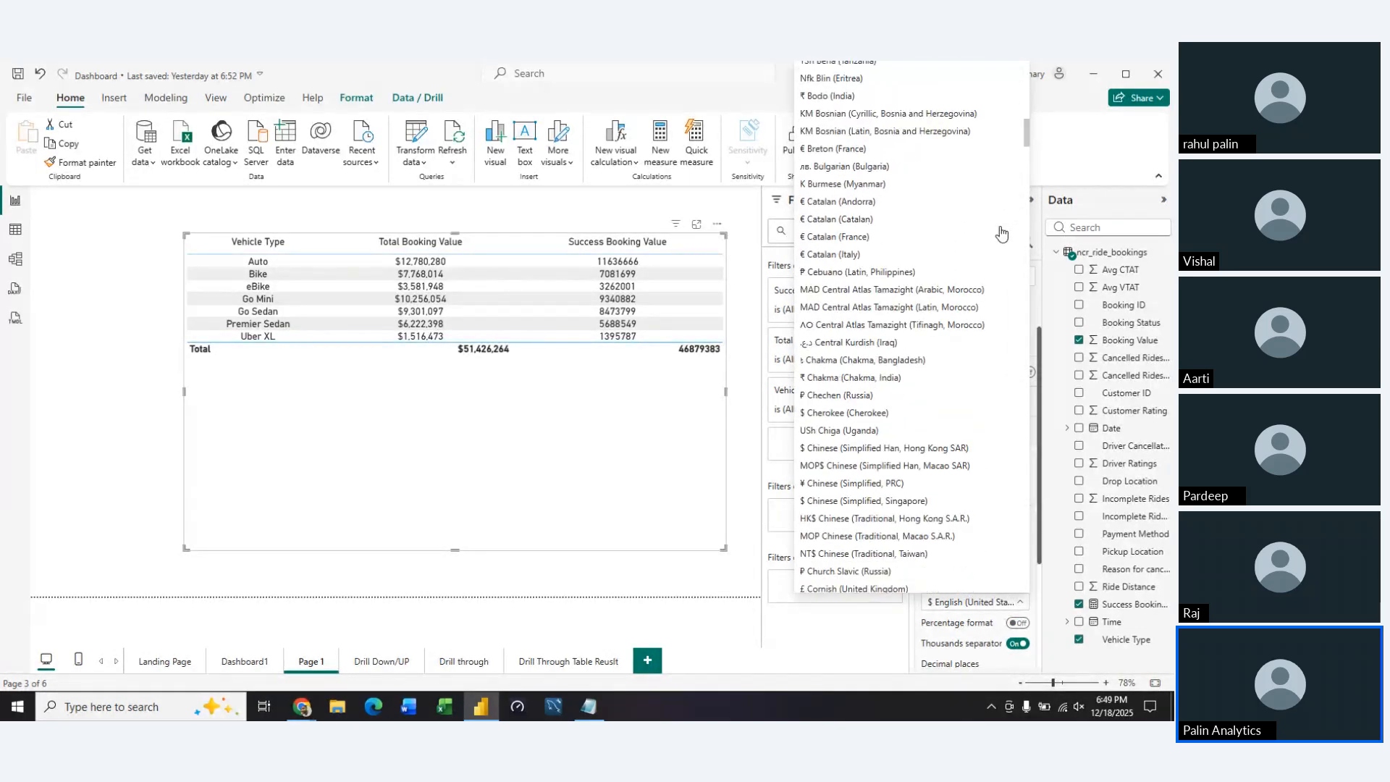
scroll(1001, 232, "down", 20)
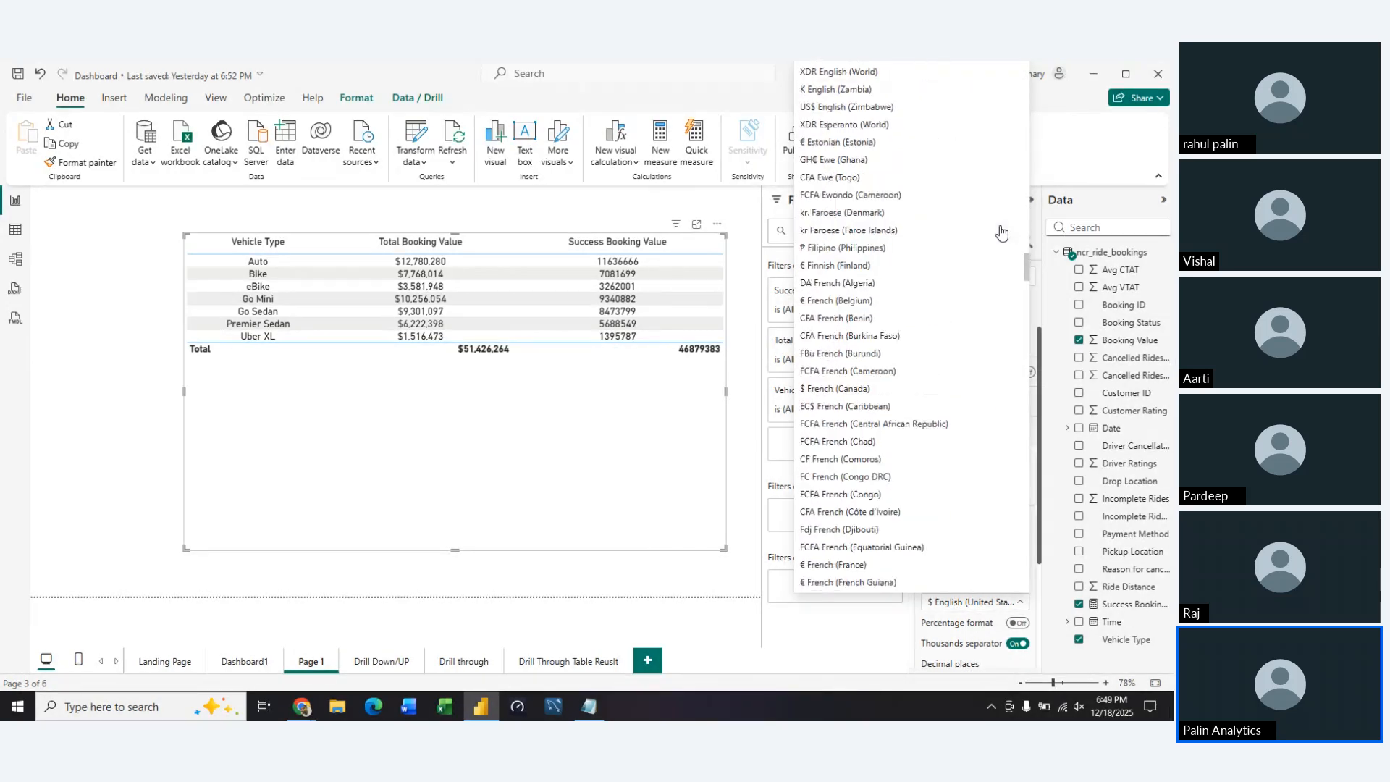
key("n")
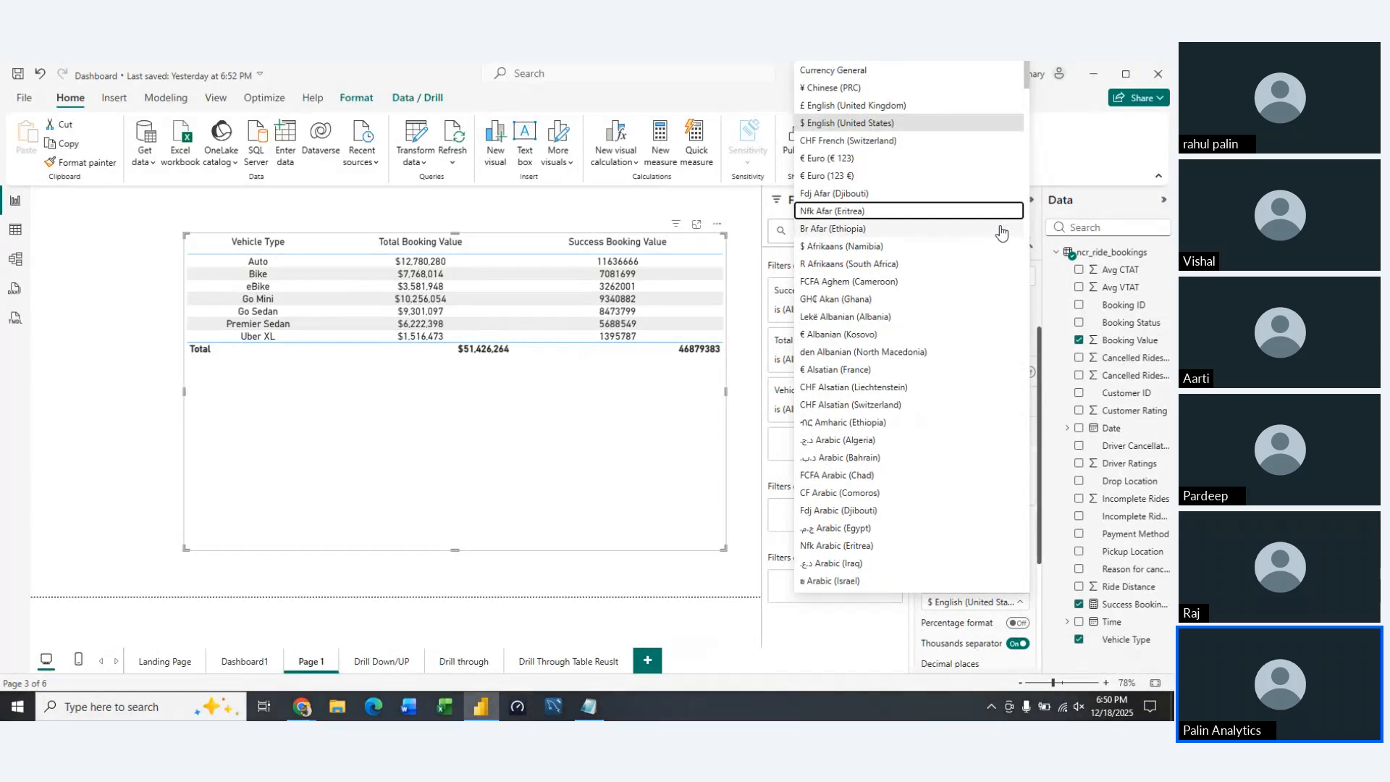
key("d")
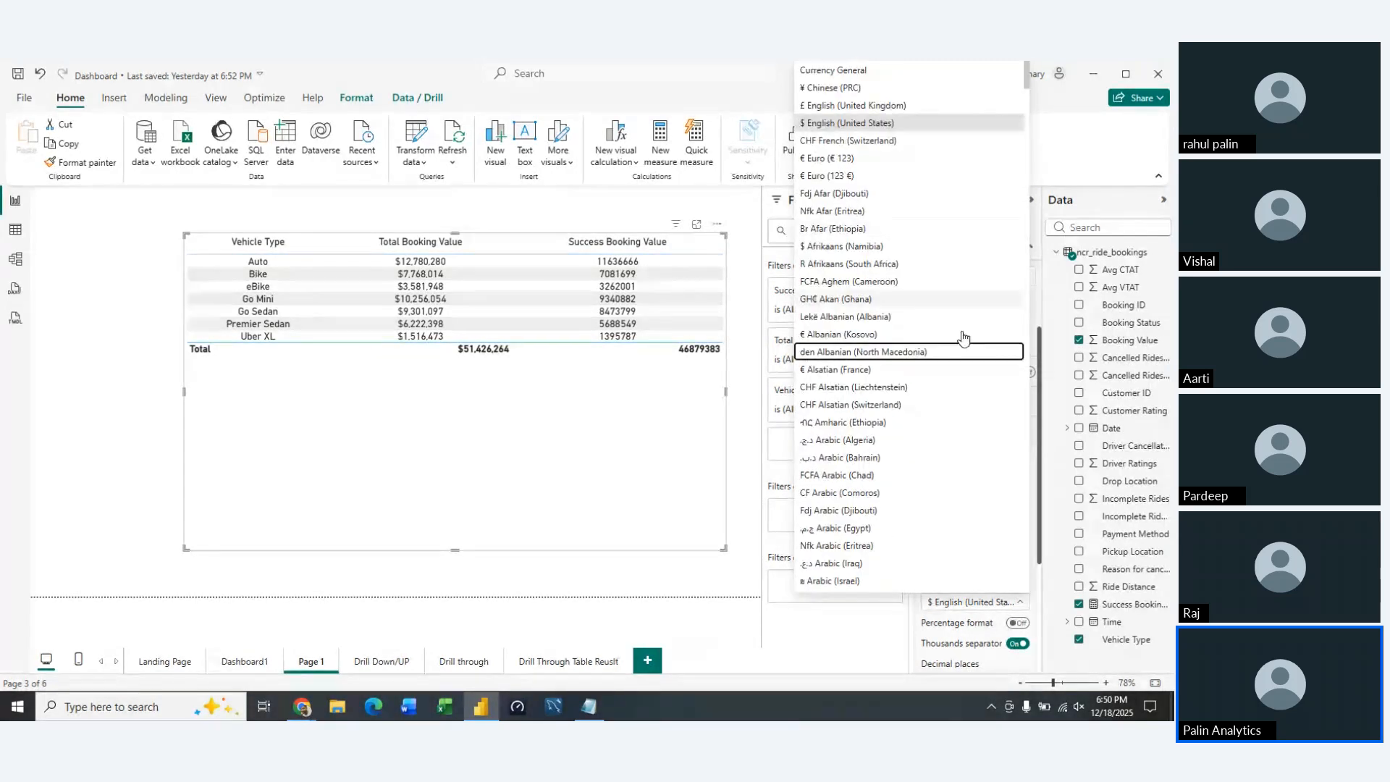
scroll(956, 394, "down", 15)
left_click(1012, 70)
left_click(1050, 70)
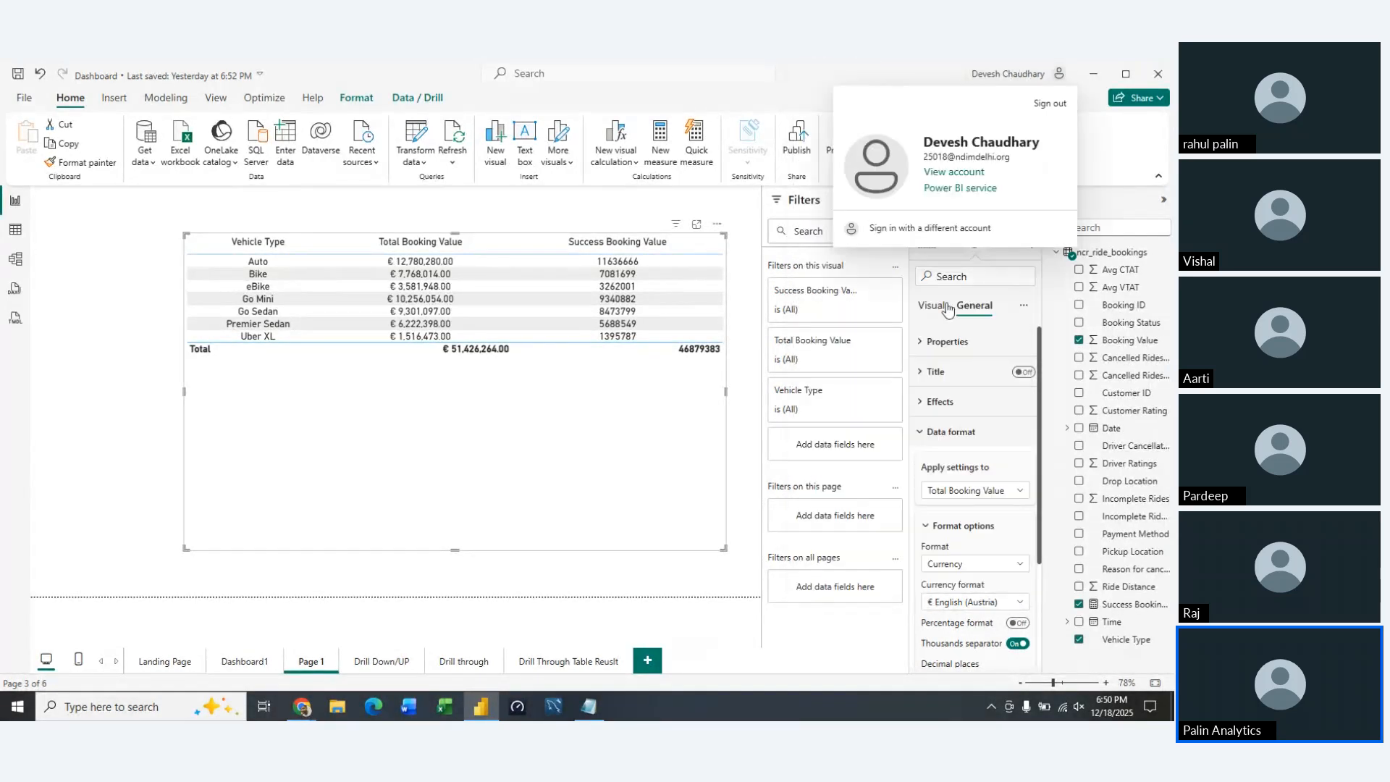
Change the currency format of the Total Booking Value column to ₹ Urdu (India)
left_click(1015, 604)
left_click(1015, 604)
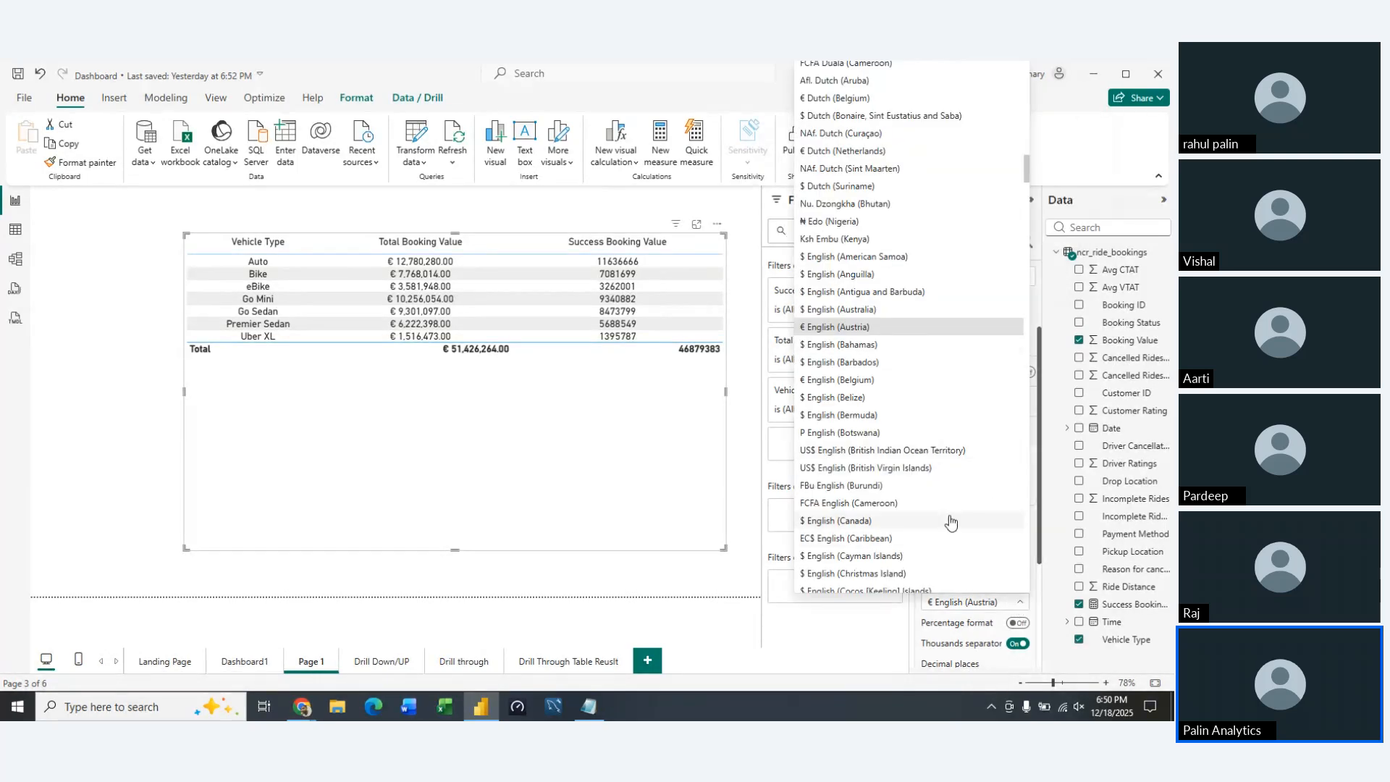
scroll(952, 521, "down", 5)
scroll(951, 522, "down", 15)
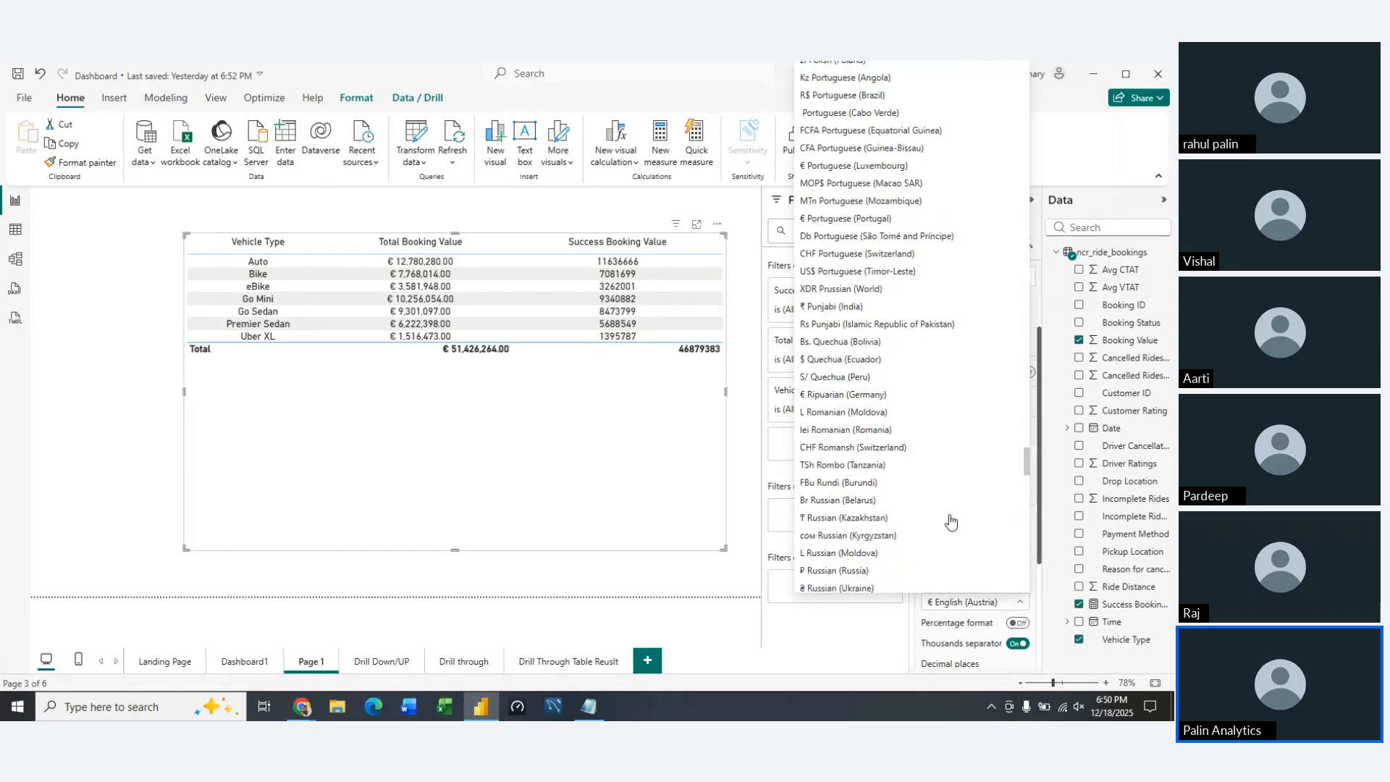
scroll(951, 522, "down", 15)
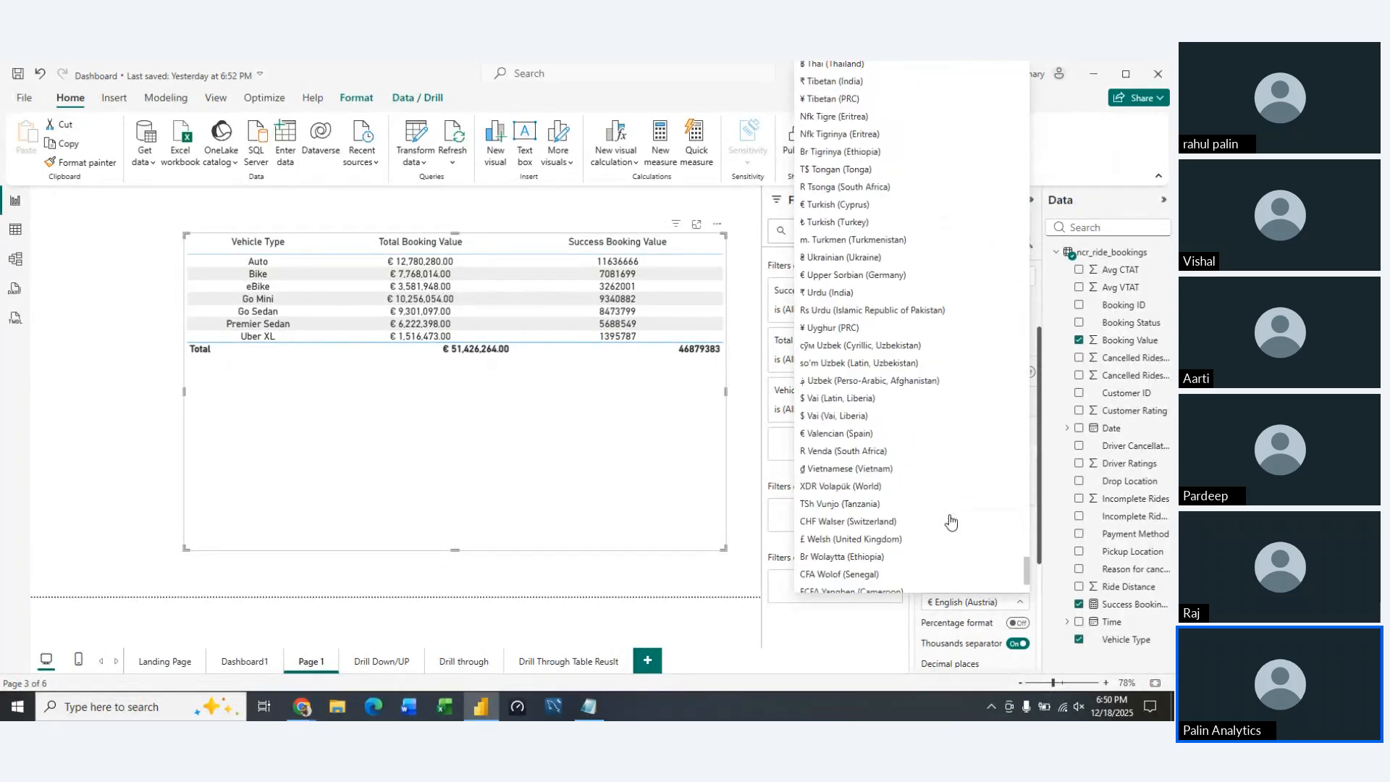
scroll(951, 522, "up", 4)
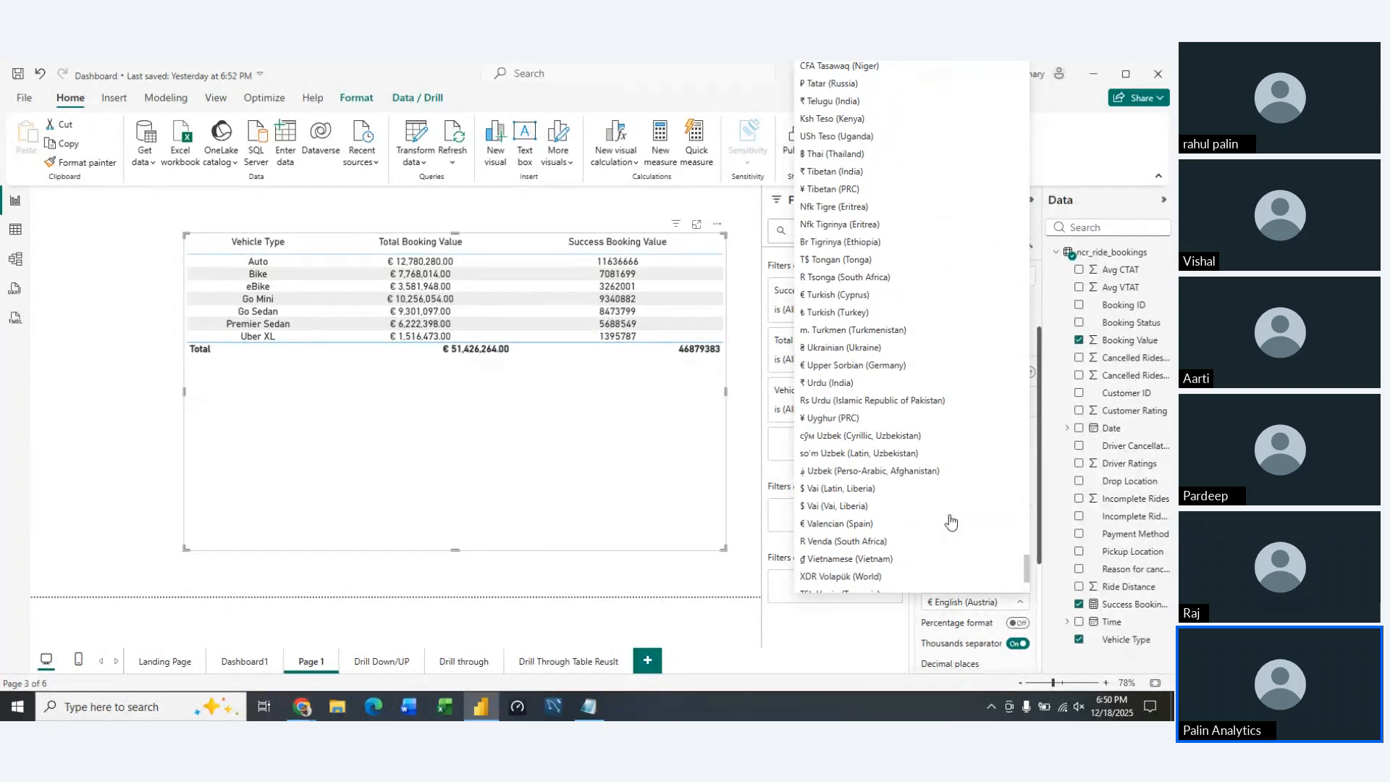
left_click(868, 388)
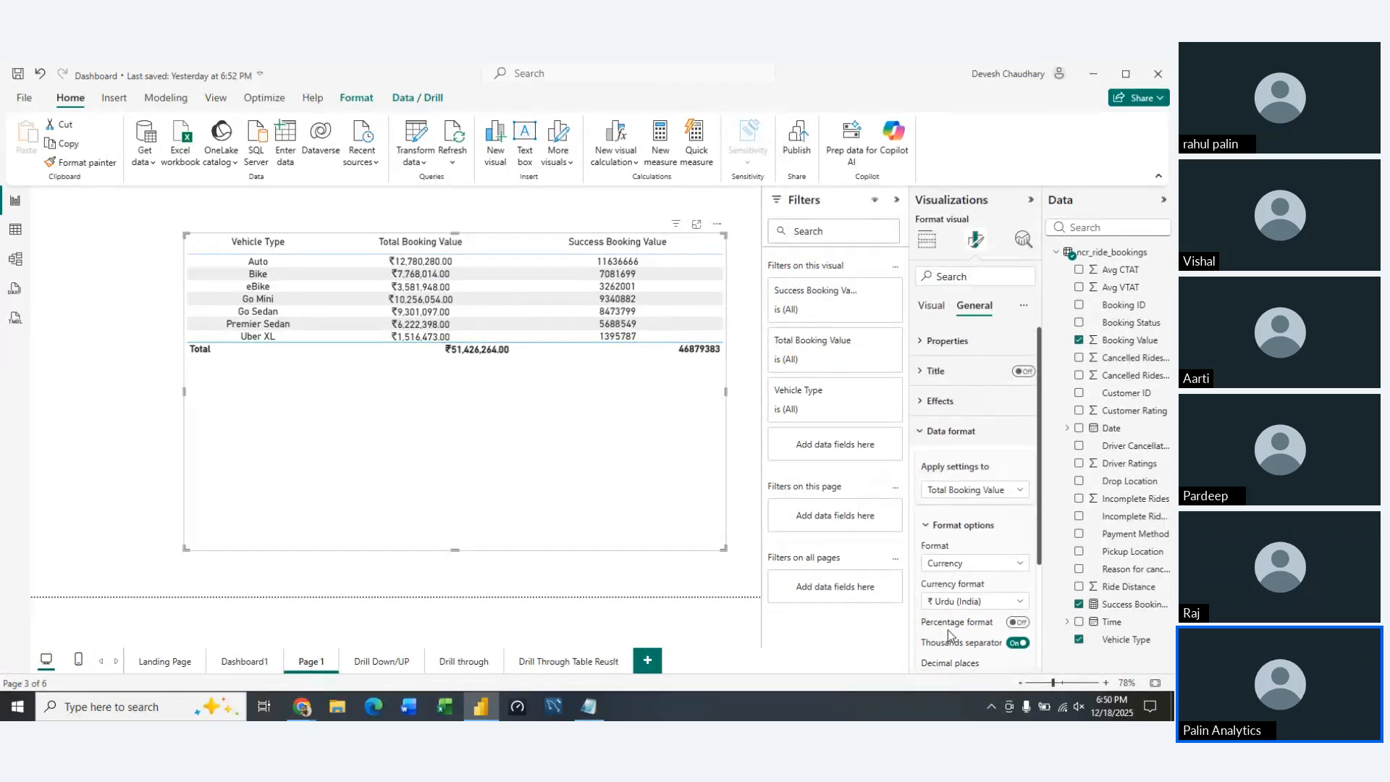
Switch the Total Booking Value column's thousands separator off and back on, and set its decimal places to 2
scroll(951, 636, "down", 2)
scroll(950, 636, "down", 1)
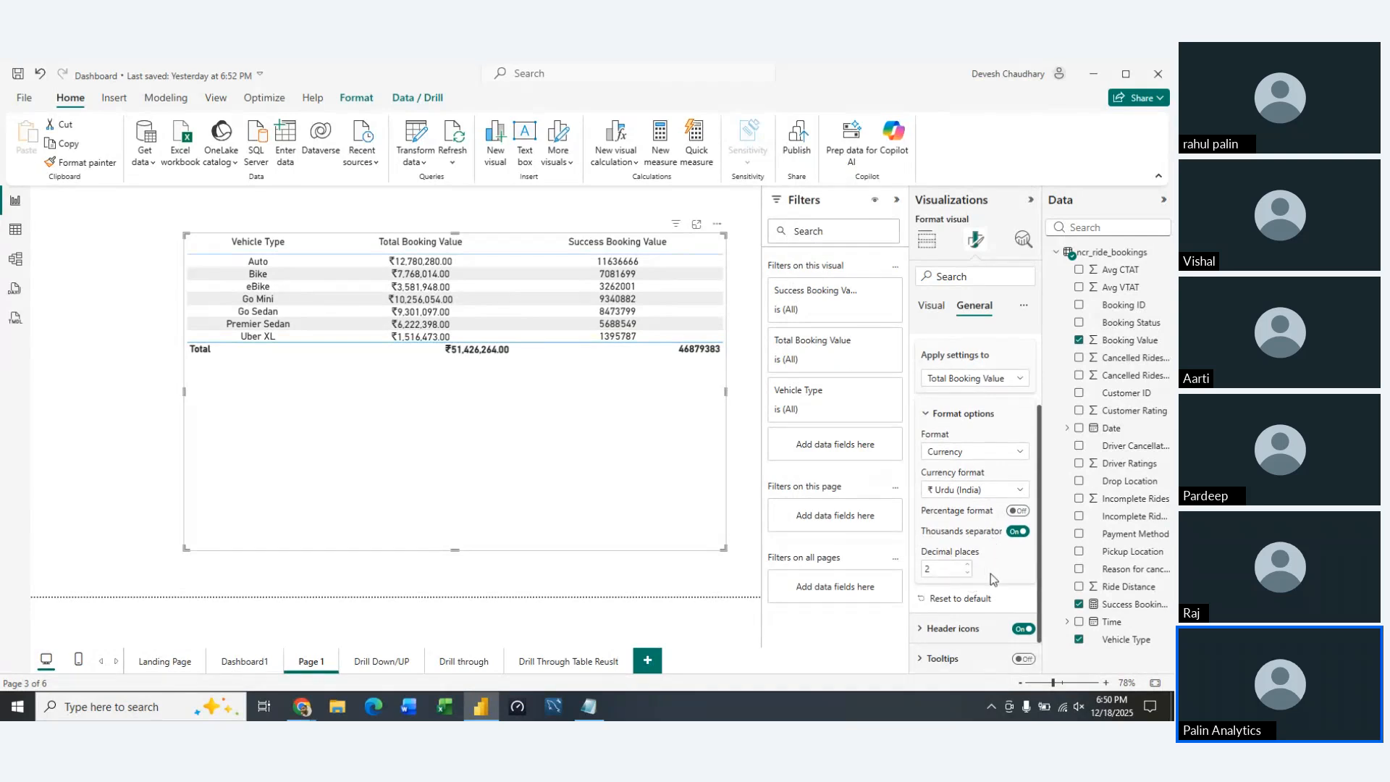
scroll(992, 574, "up", 1)
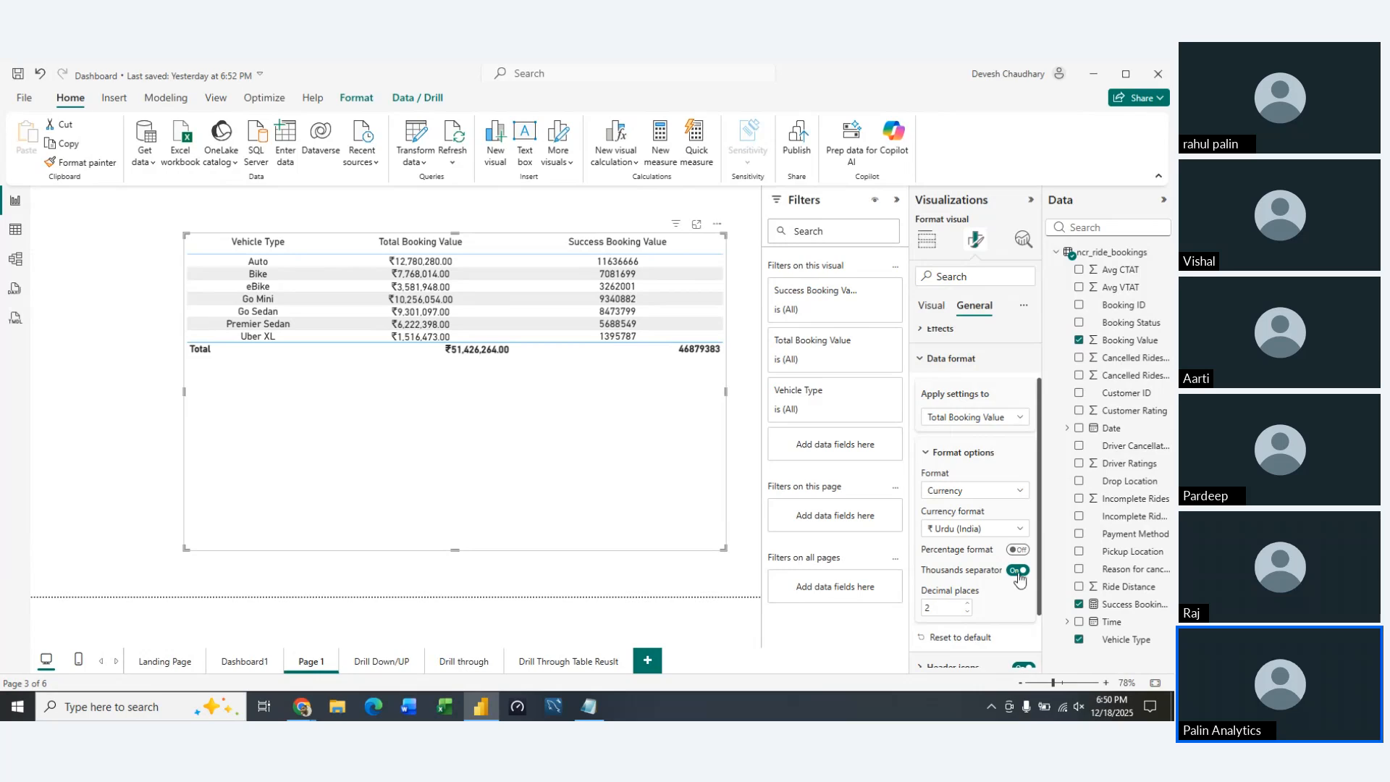
left_click(1017, 569)
left_click(1019, 533)
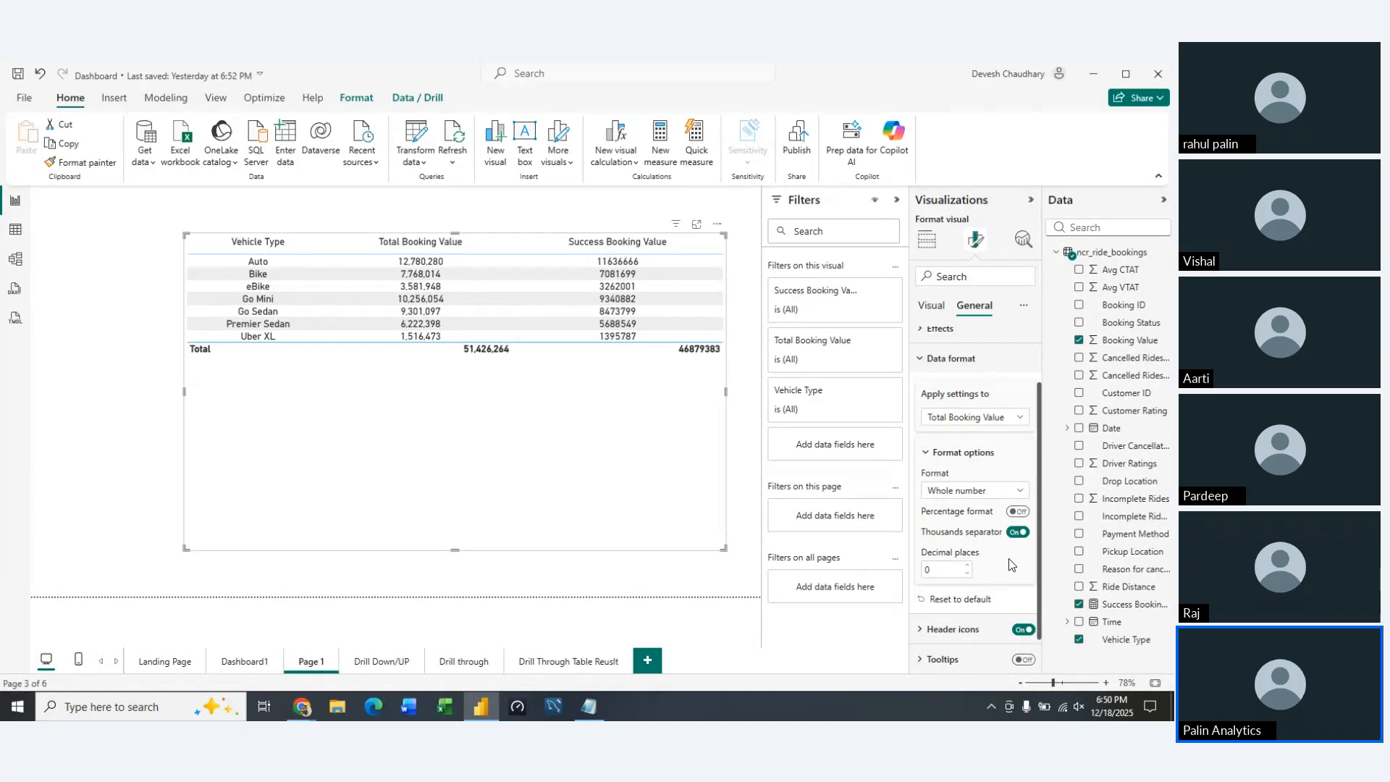
left_click(968, 565)
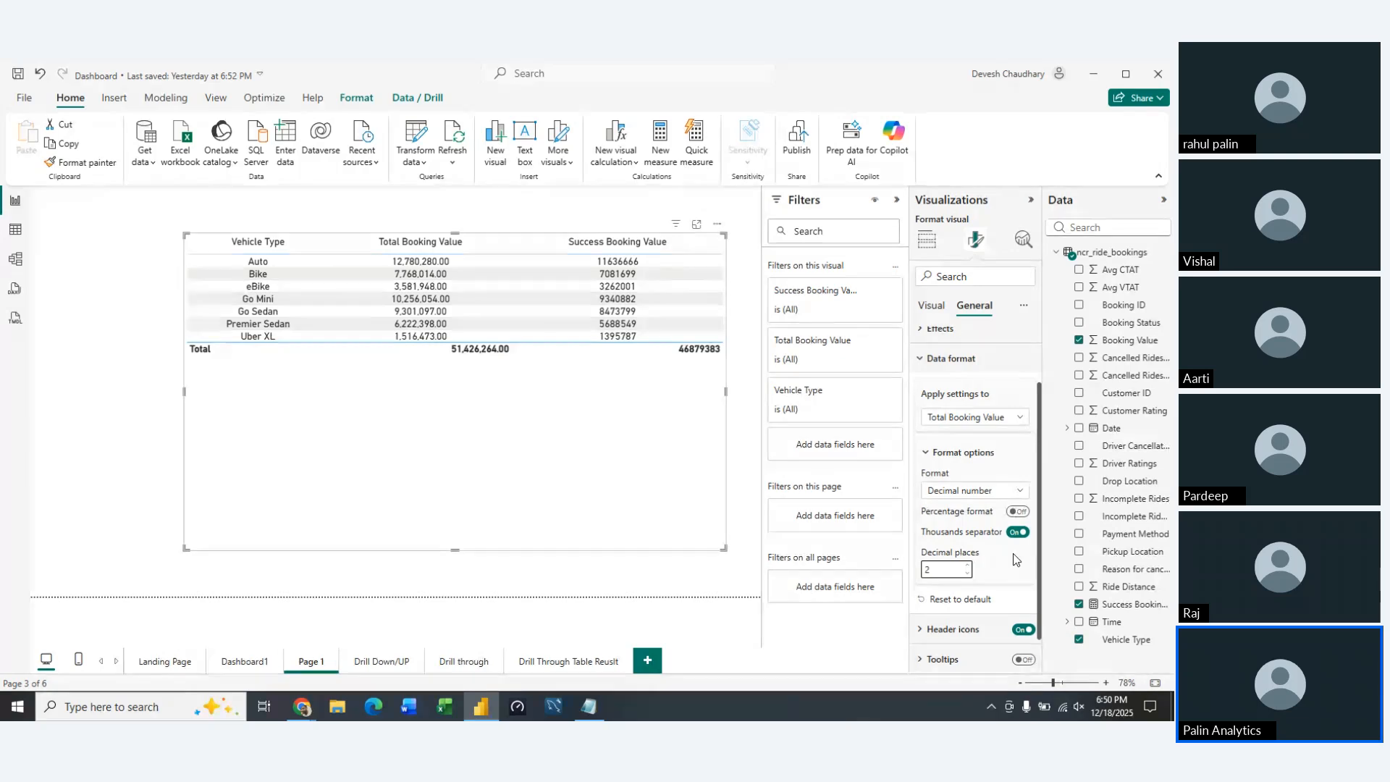
Return the Total Booking Value column to the Currency format with $ English (United States), and close the data format settings
left_click(974, 490)
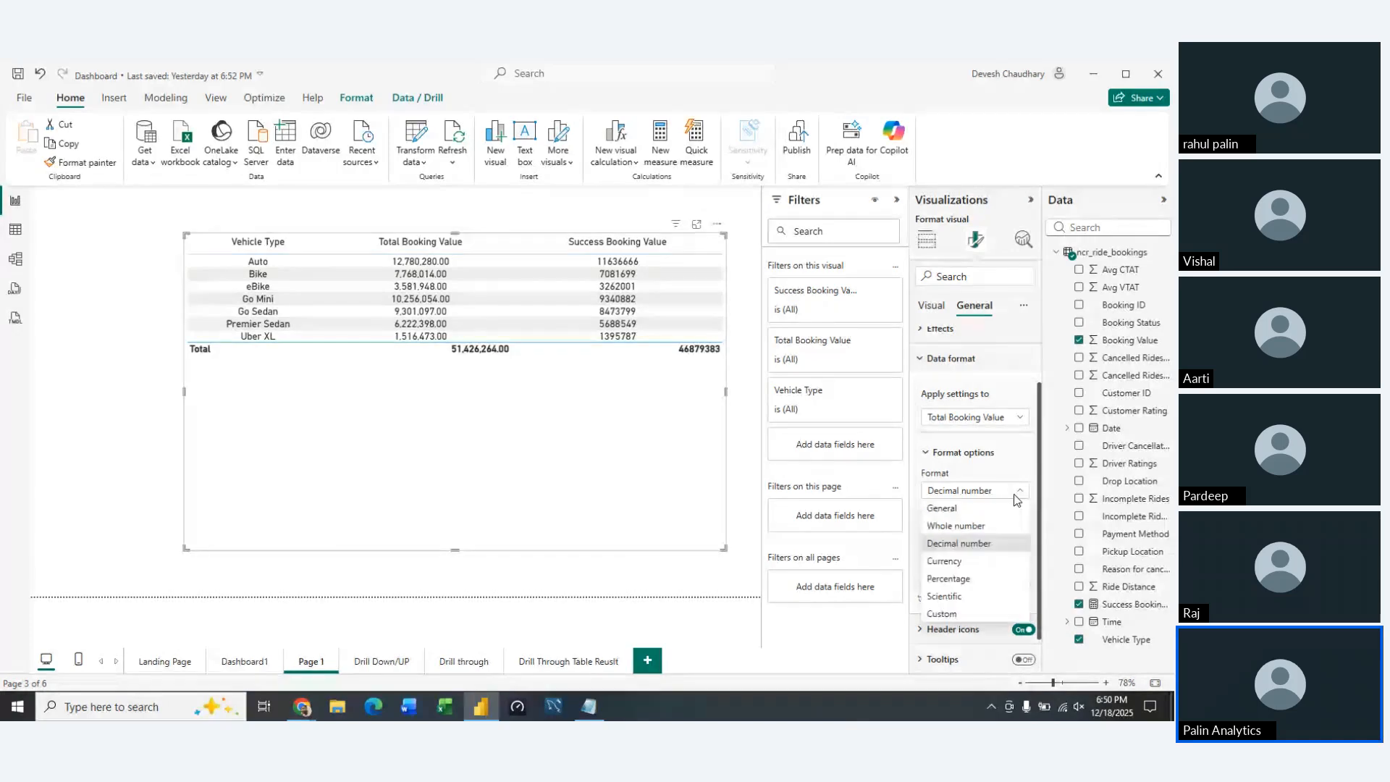
left_click(974, 567)
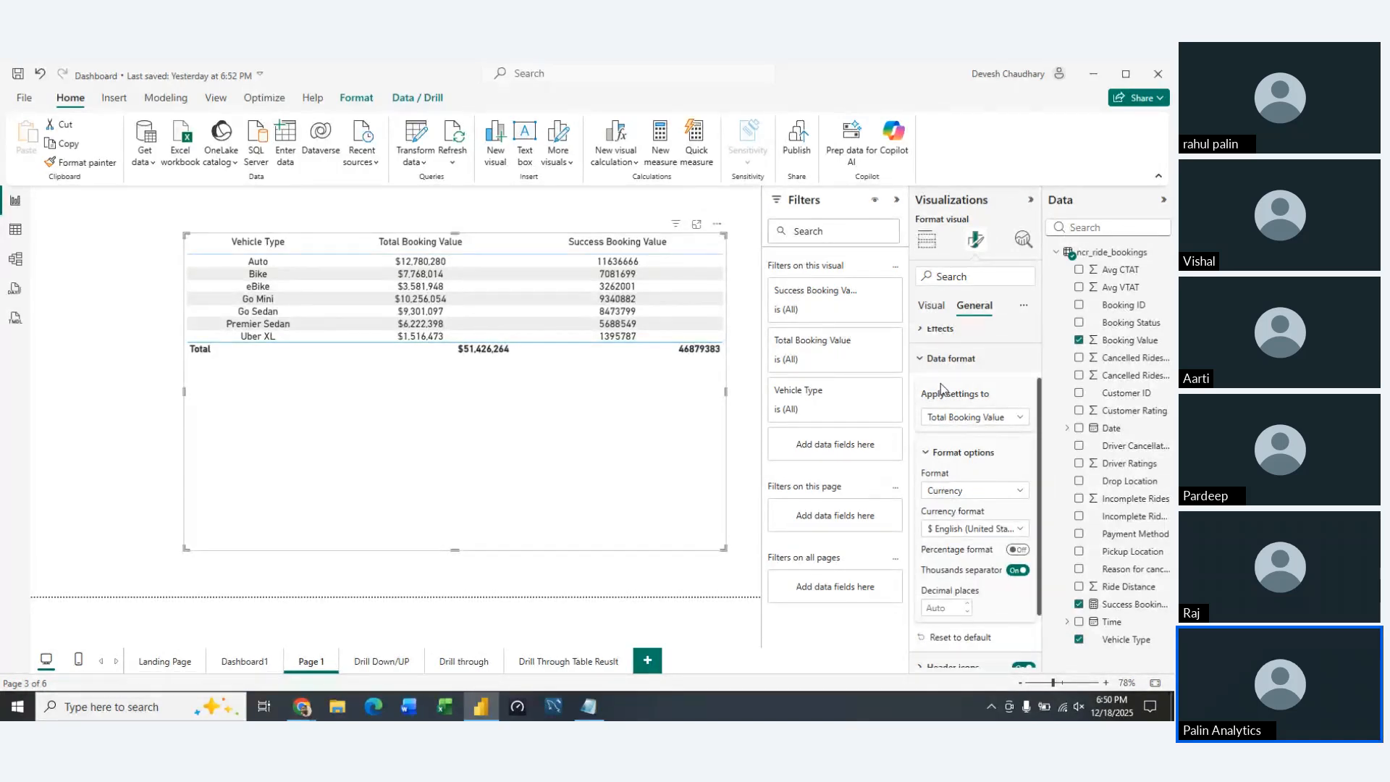
scroll(959, 491, "down", 1)
scroll(960, 491, "up", 2)
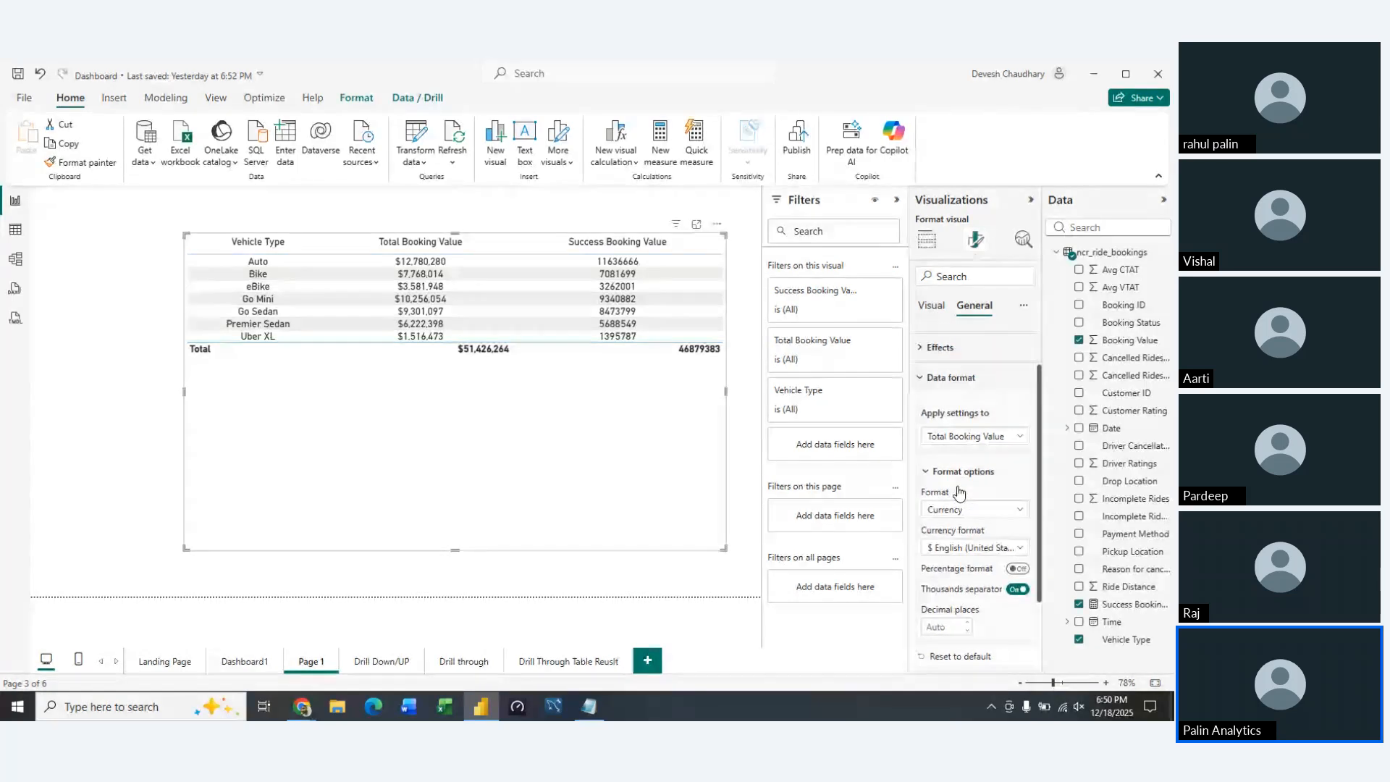
left_click(929, 411)
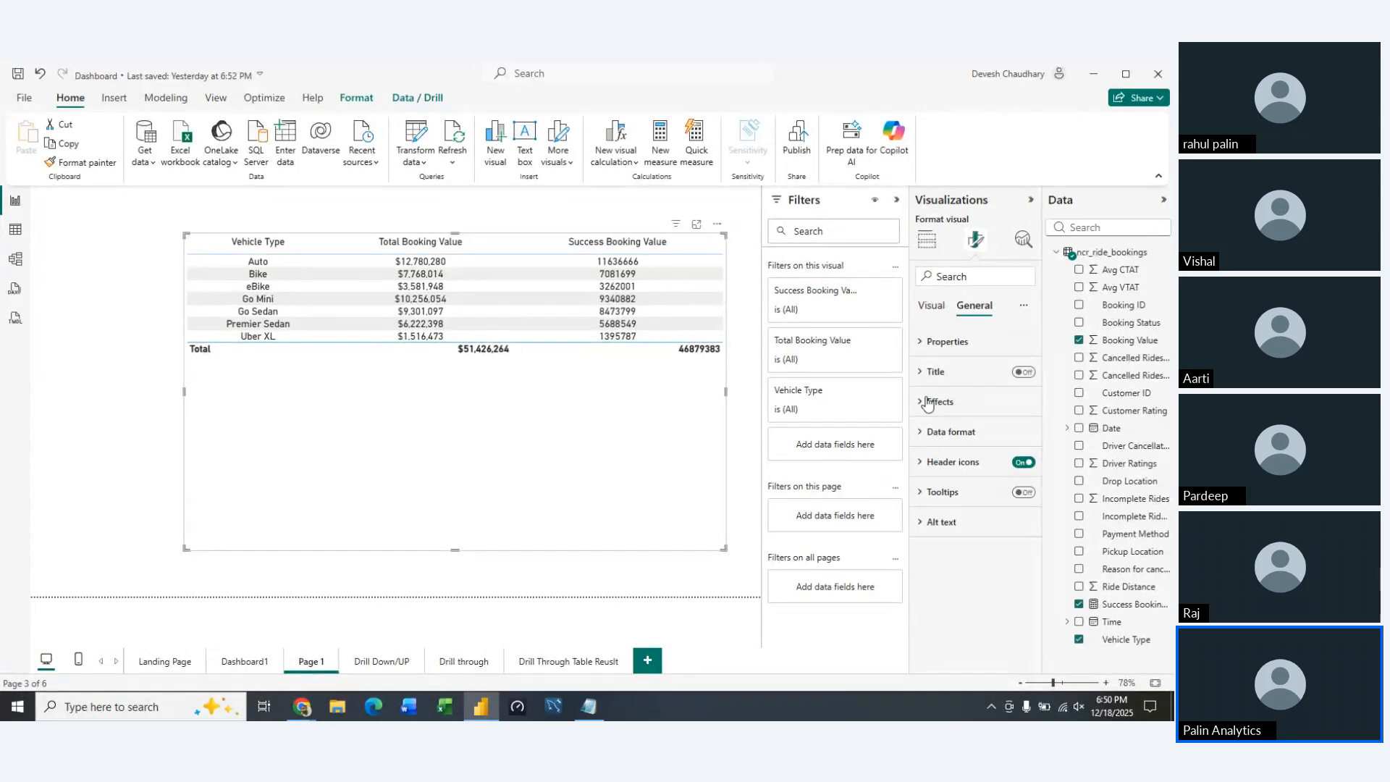
Look through the table's size properties and the formatting settings for its totals
left_click(923, 340)
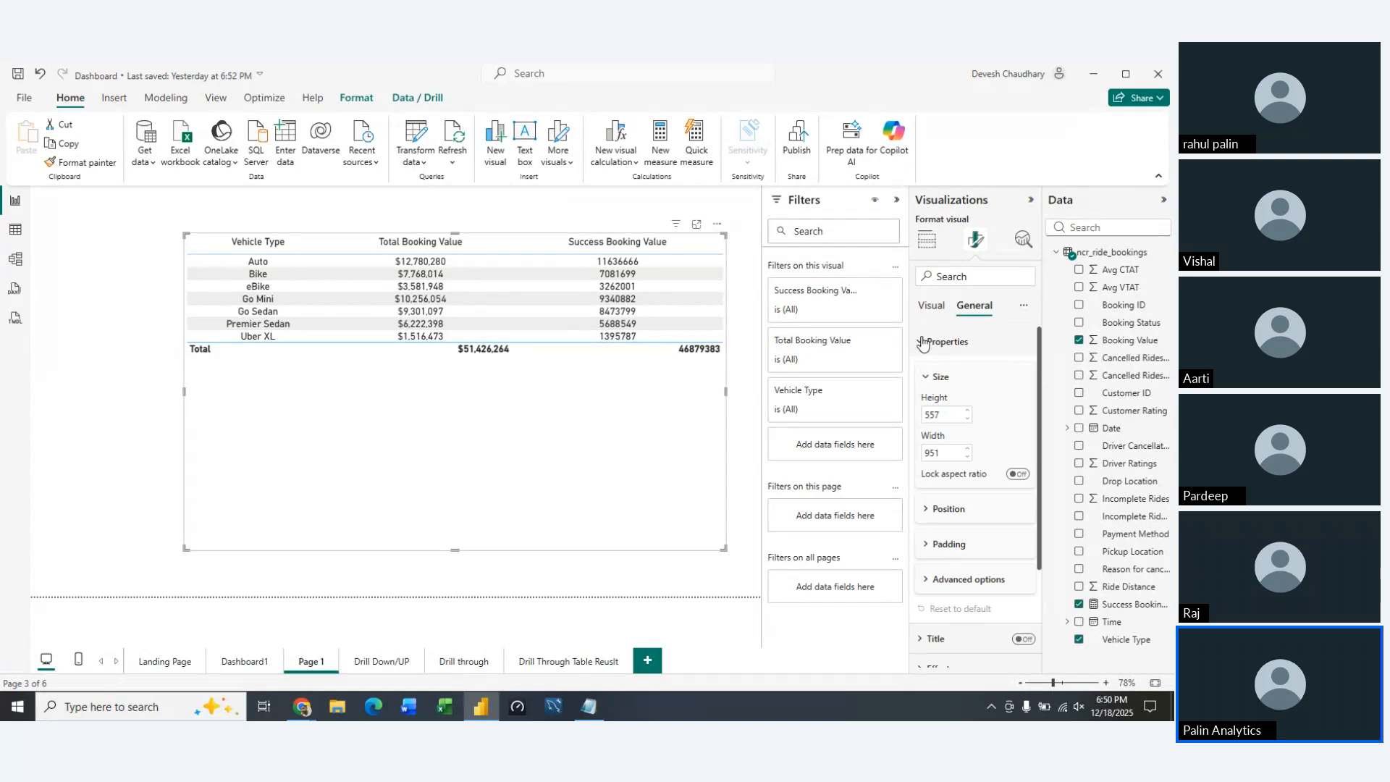
left_click(923, 342)
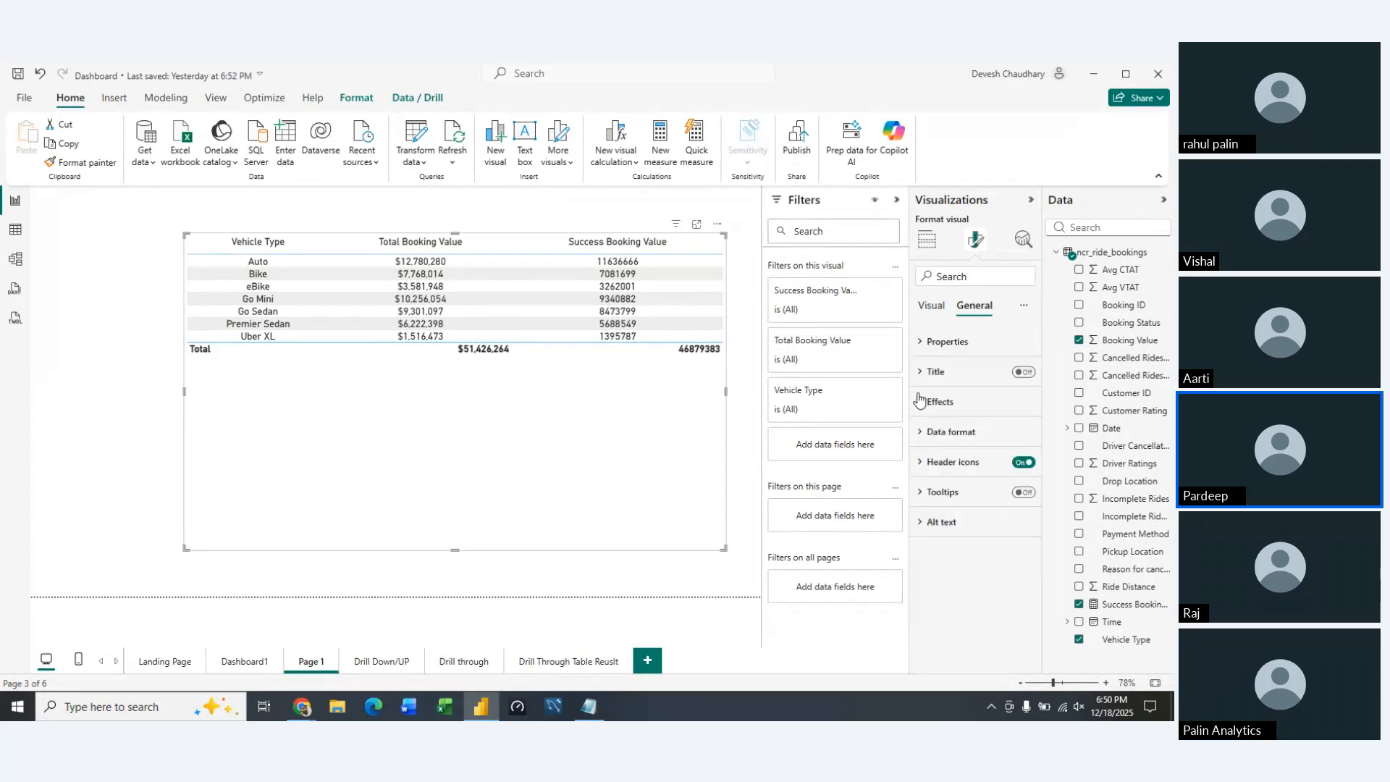
left_click(932, 306)
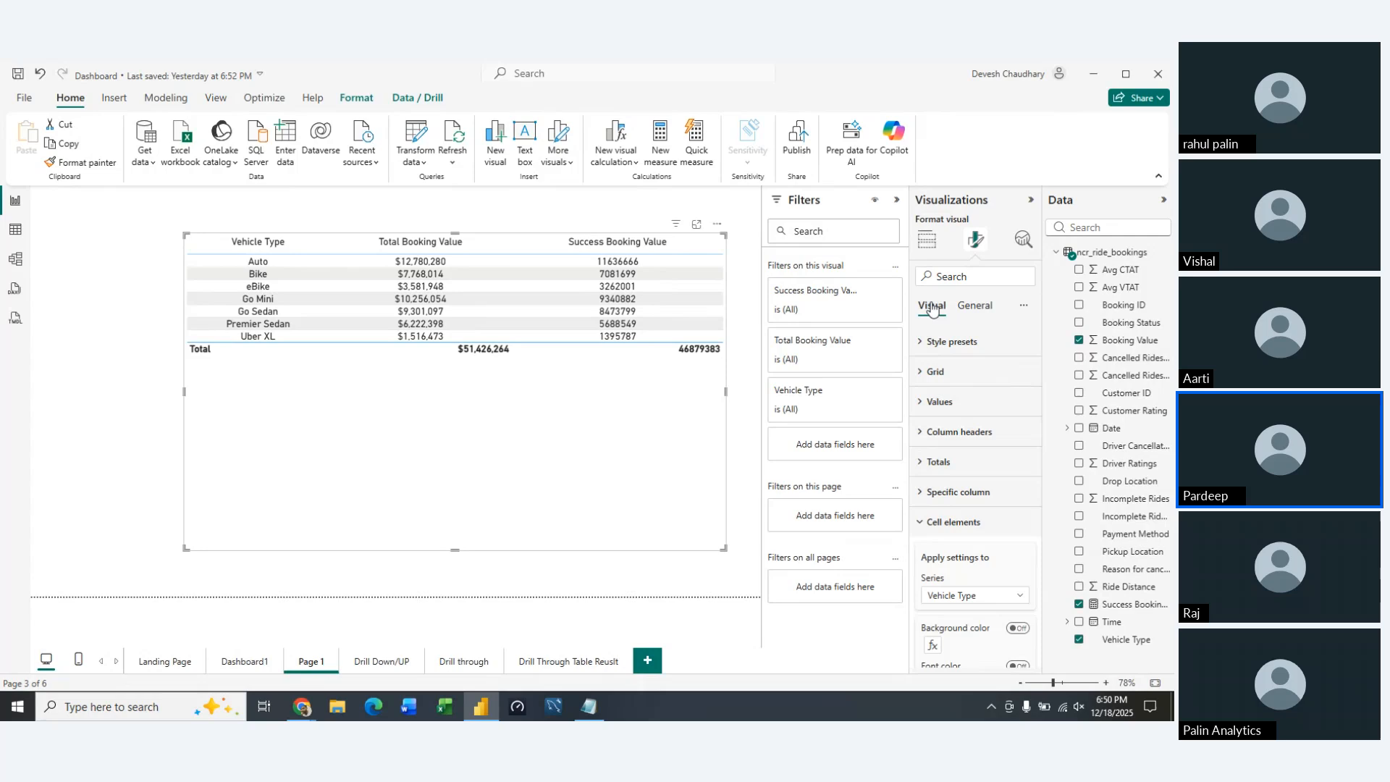
left_click(923, 521)
left_click(922, 467)
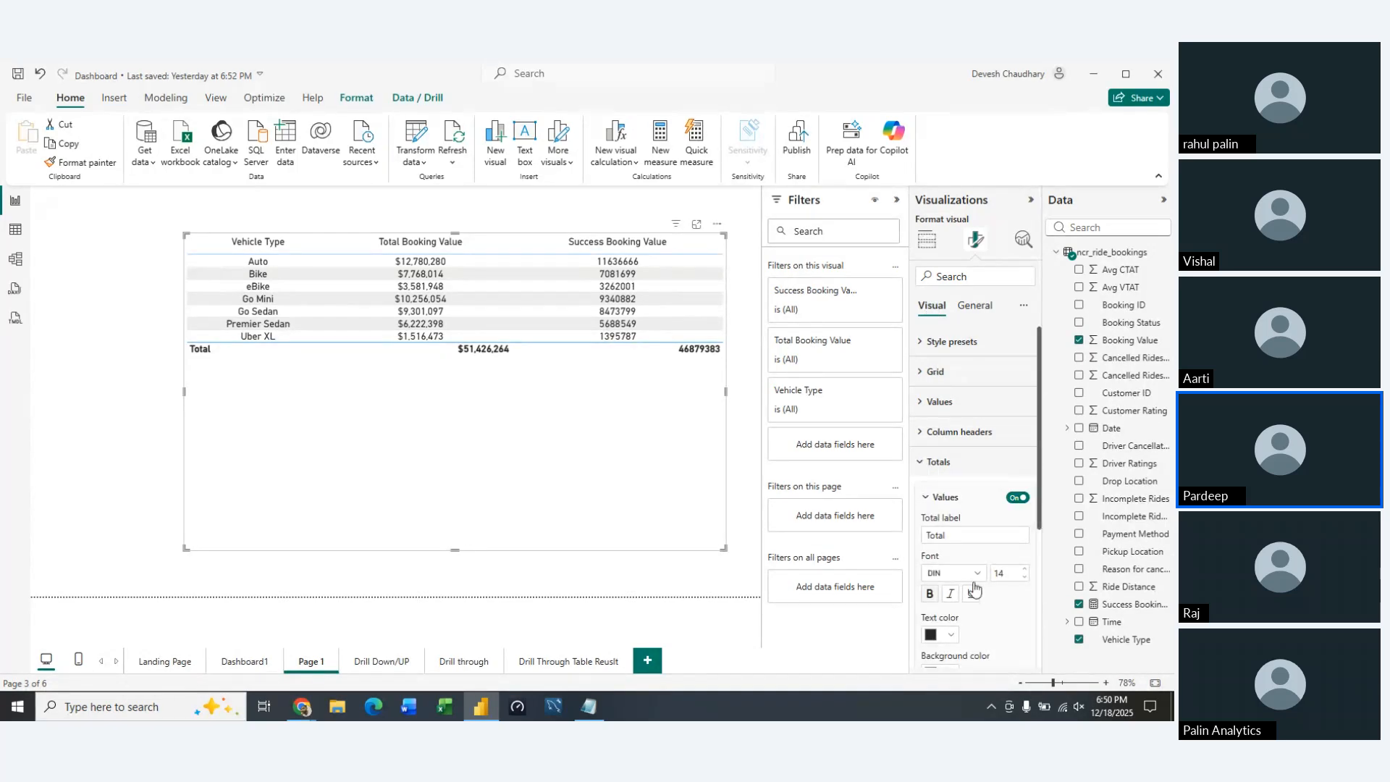
Close the totals settings, return to the table's field setup, and check the required columns listed in Notepad
scroll(992, 614, "down", 4)
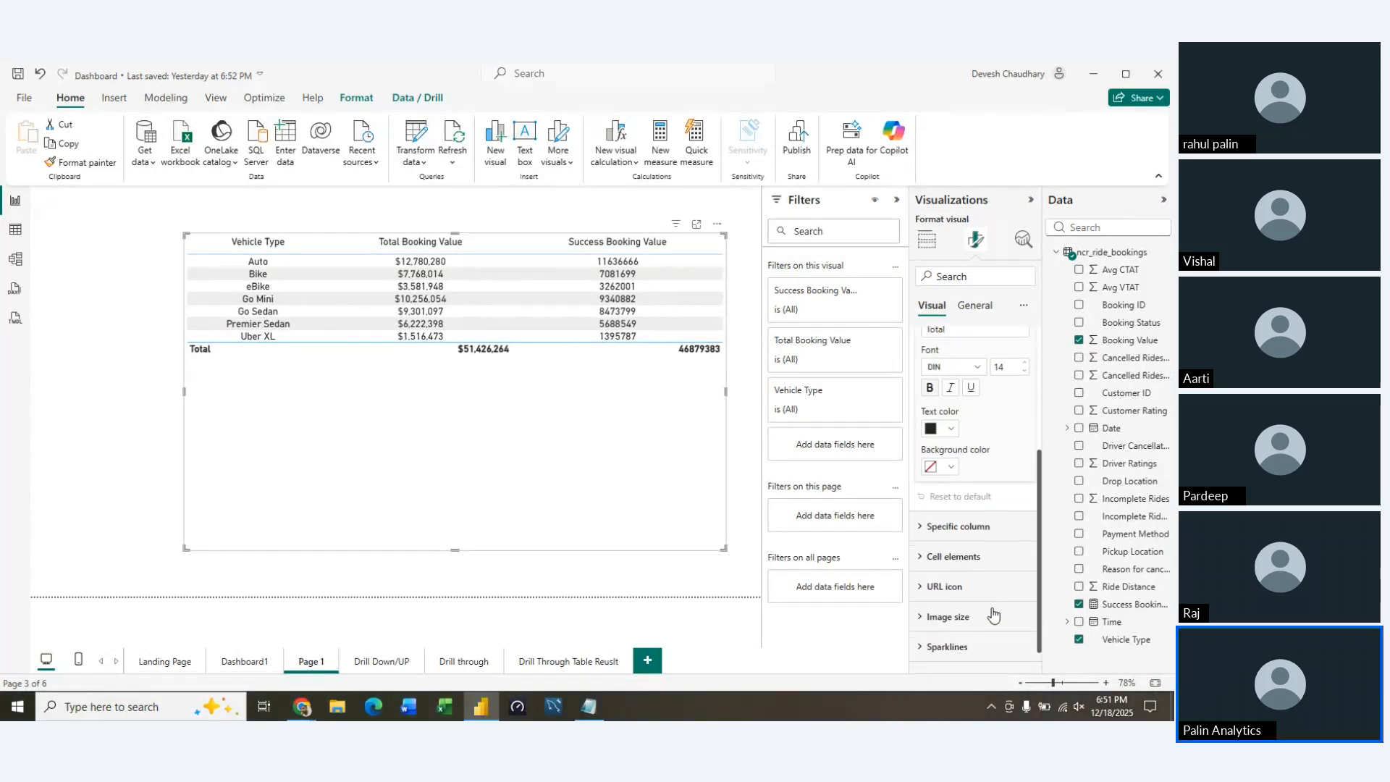
scroll(941, 471, "up", 3)
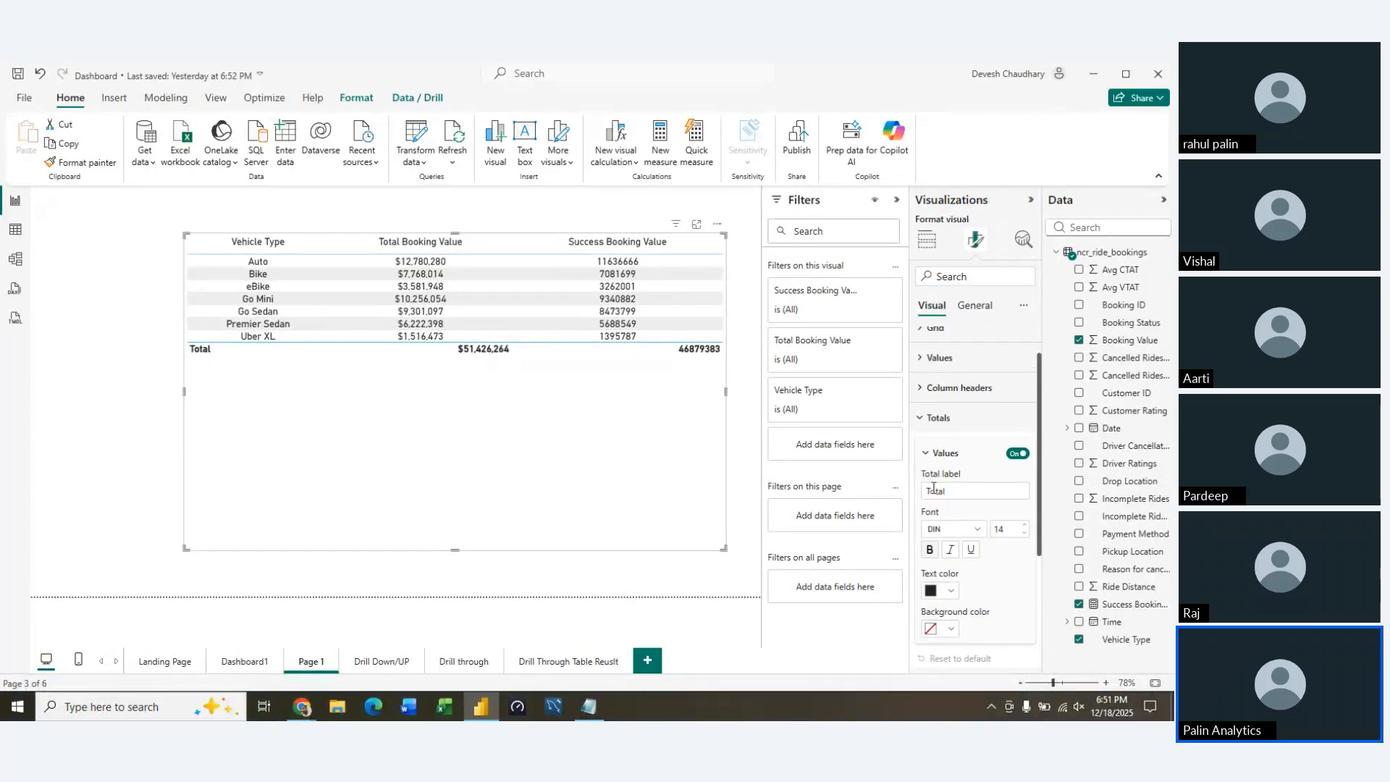
left_click(922, 418)
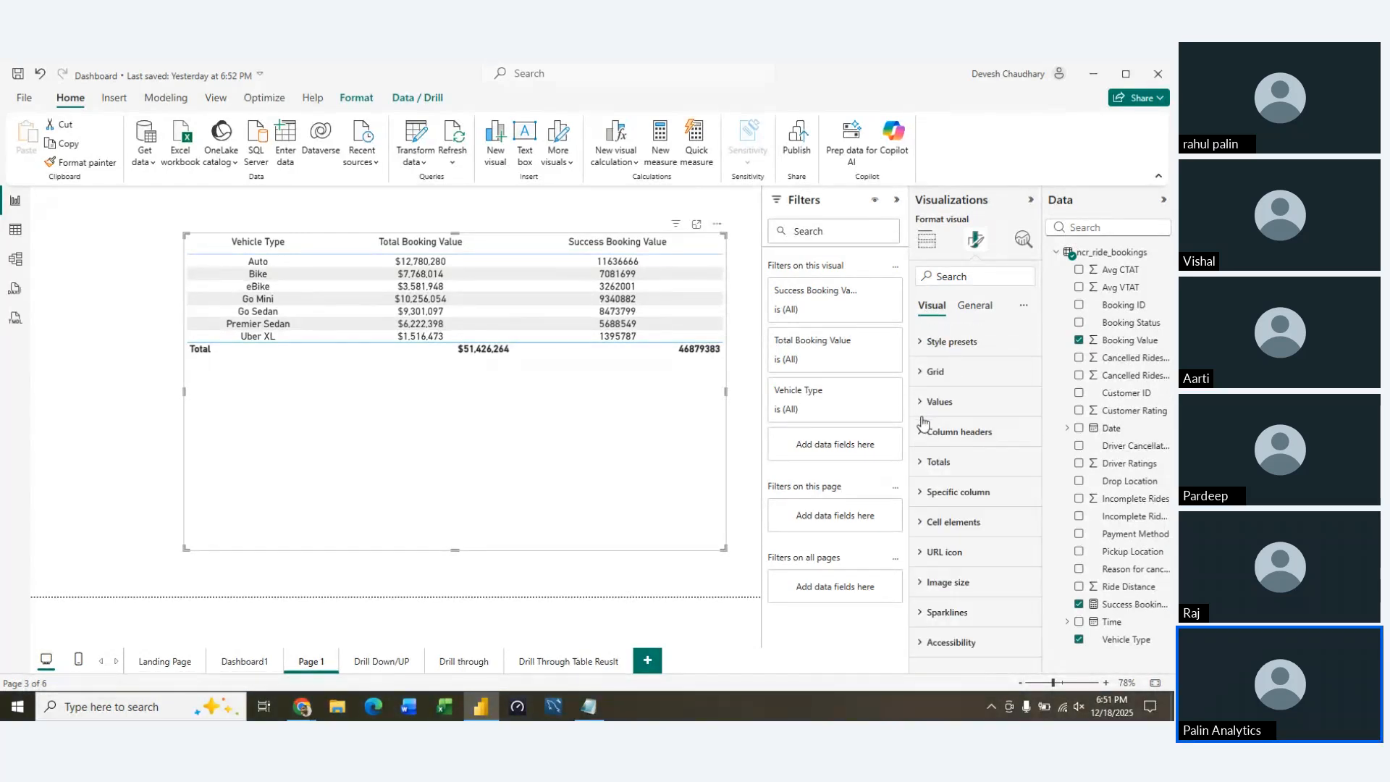
left_click(927, 239)
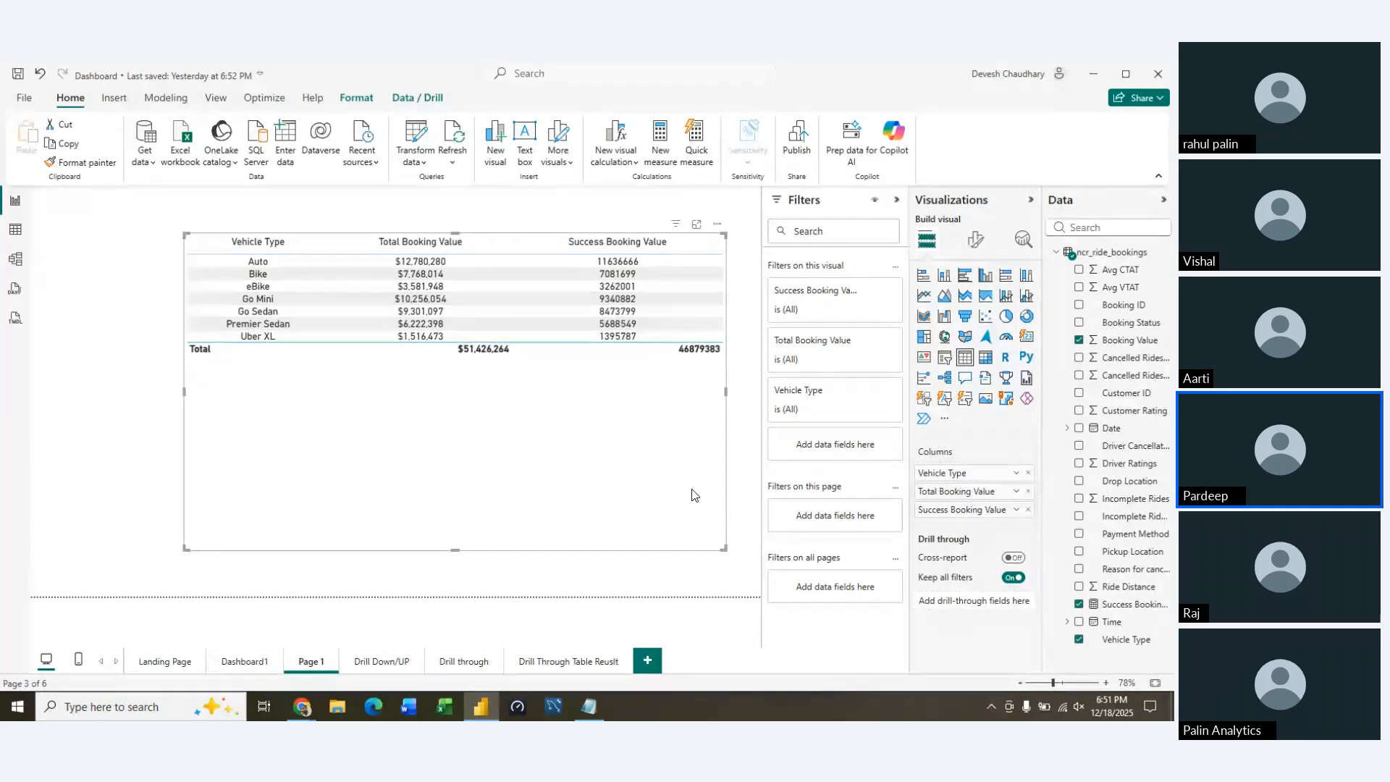
key("alt+Tab")
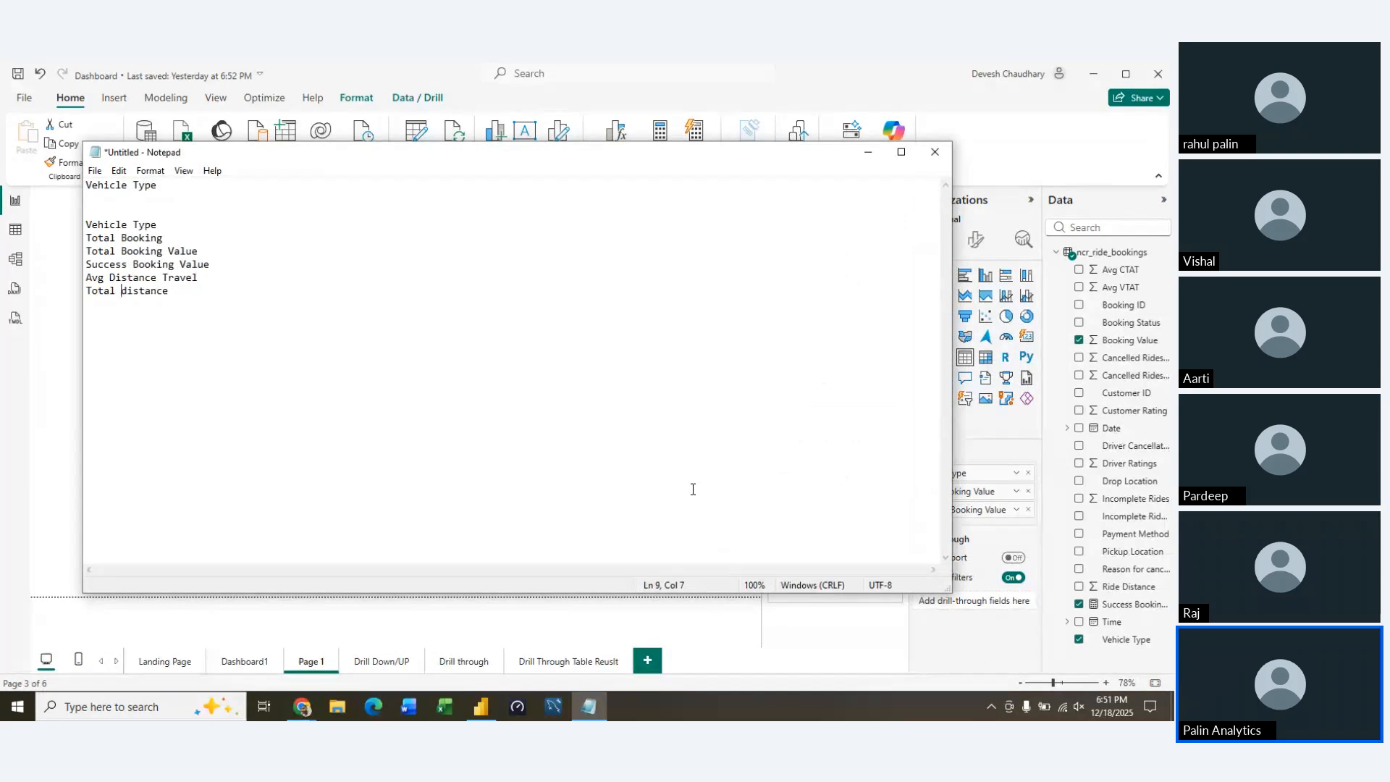
key("alt+Tab")
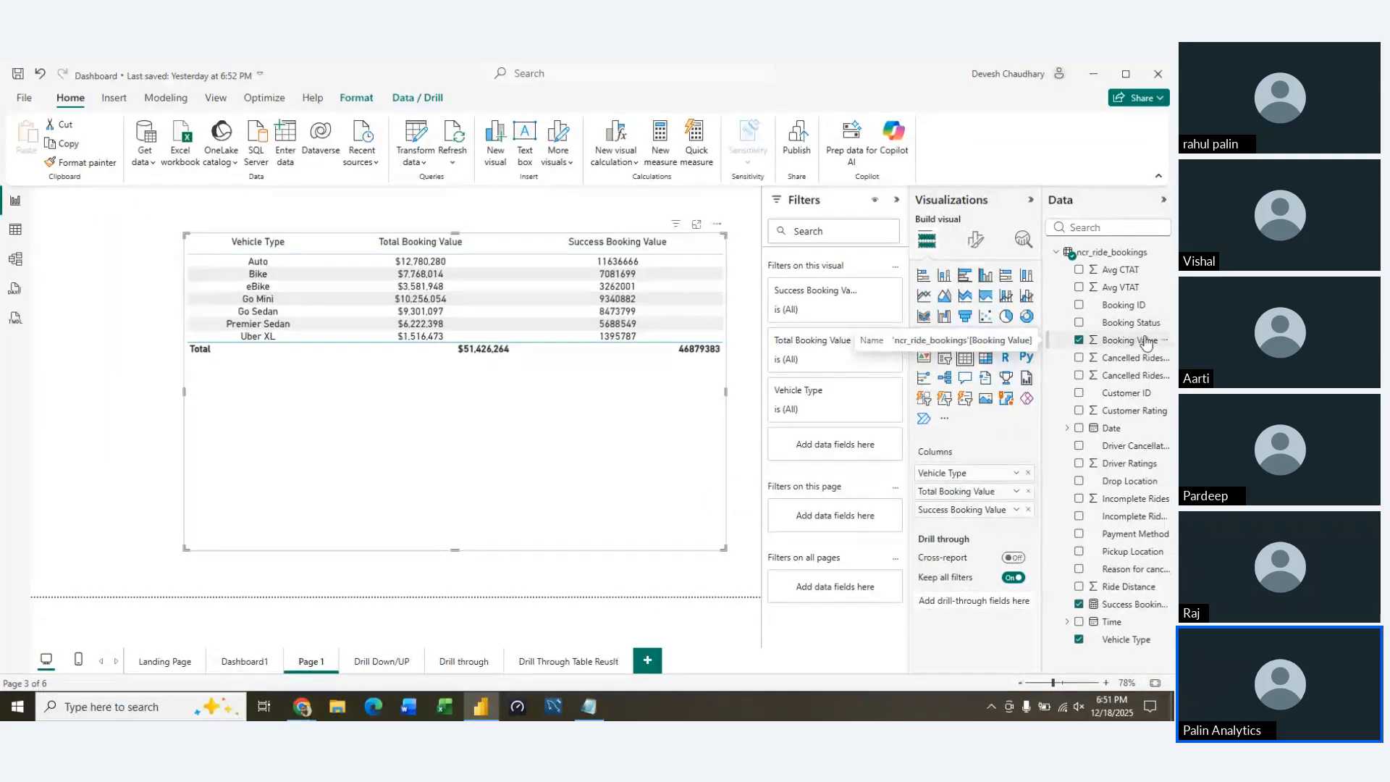
Add the Vehicle Type field to the table a second time, after the existing Vehicle Type column, and summarize it as a count
left_click(1120, 639)
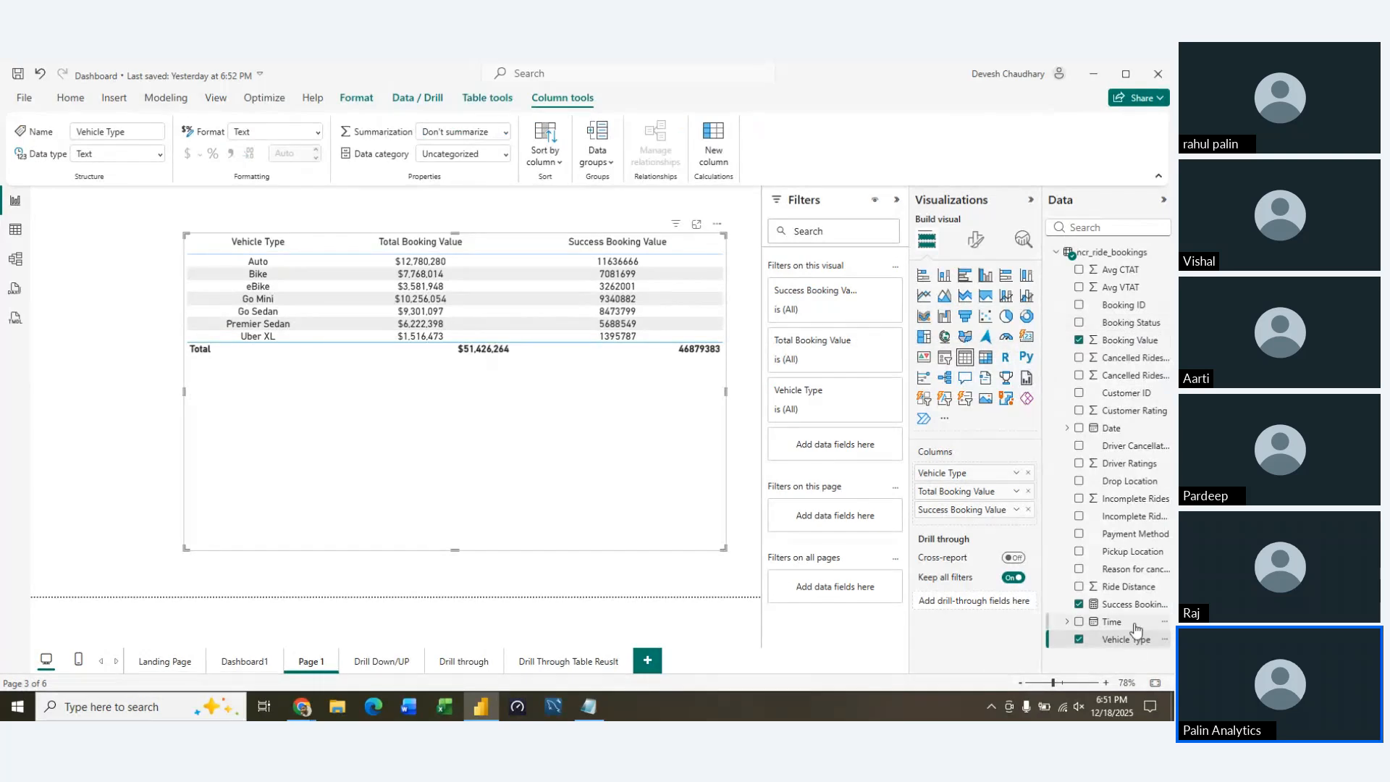
left_click_drag(1135, 639, 1011, 482)
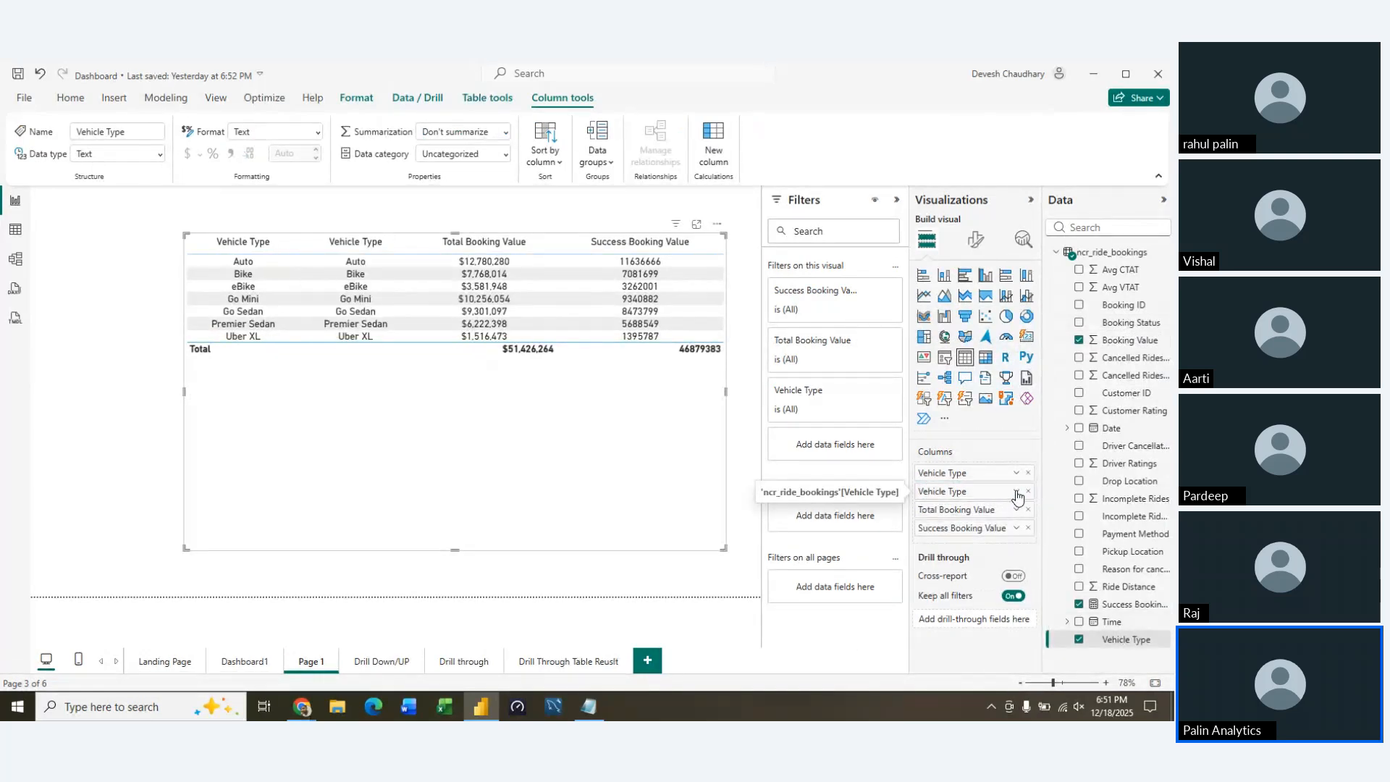
left_click(1016, 490)
left_click(1070, 435)
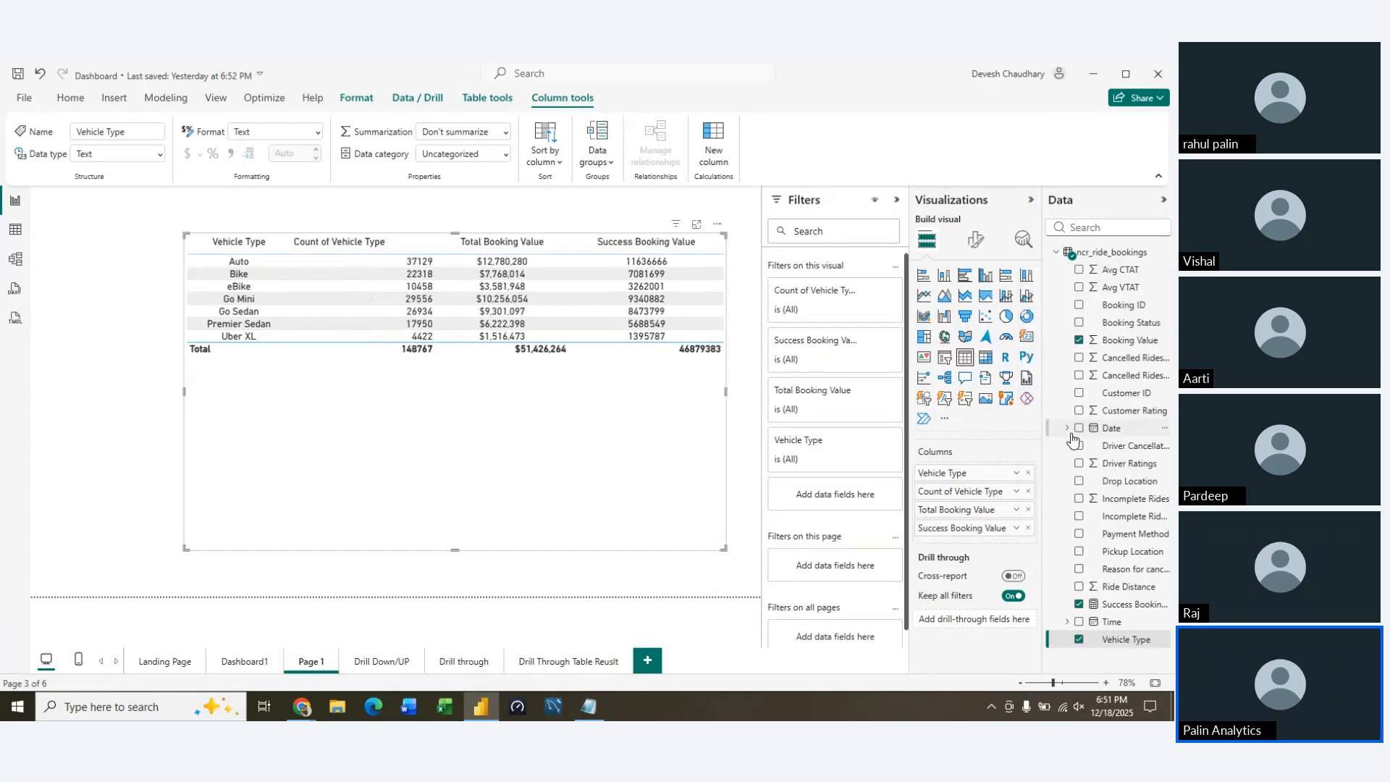
Rename the vehicle type count column to Total Vehicle Type and widen the table to the left
right_click(957, 493)
left_click(828, 291)
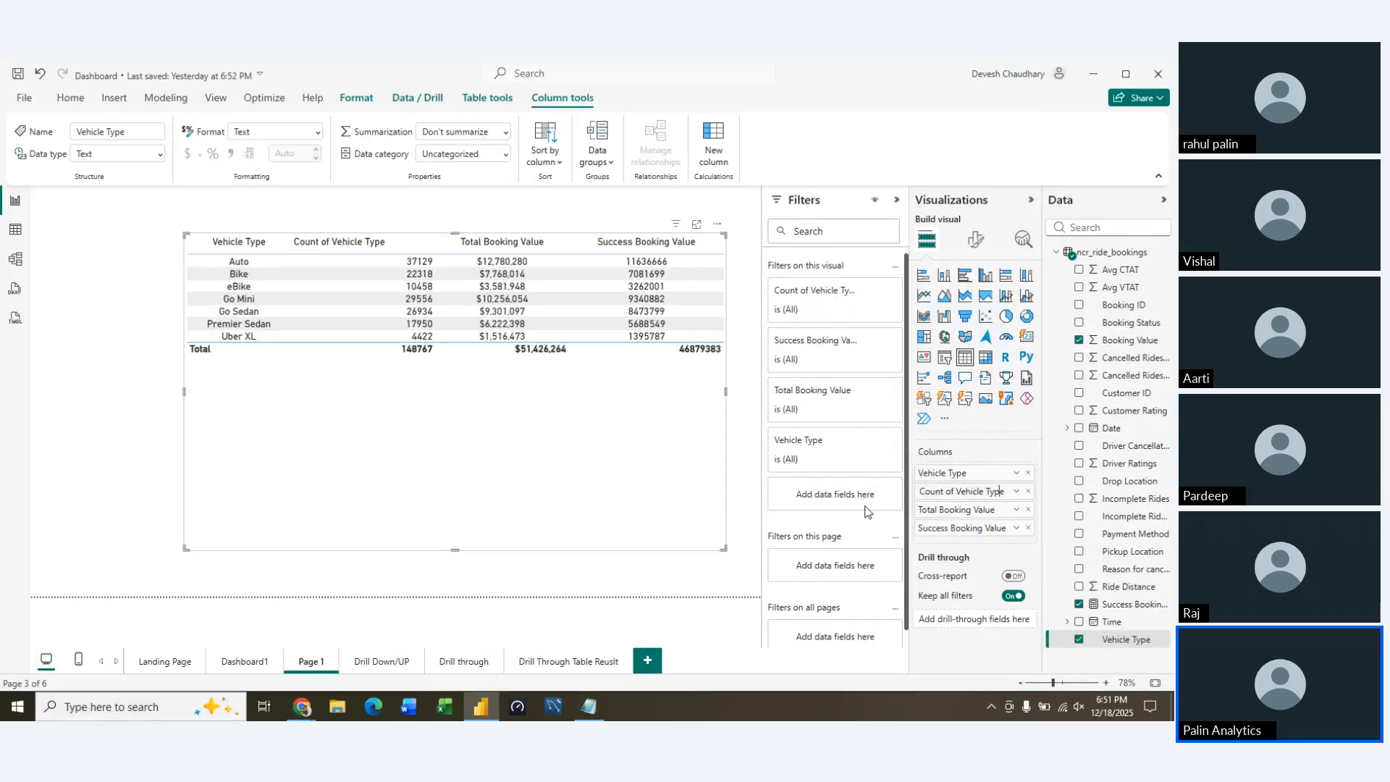
key("shift+Left")
key("shift+Left")
key("shift+Left")
key("shift+Left")
key("shift+Left")
key("shift+Left")
key("shift+Left")
key("shift+Left")
type("Total")
key("Return")
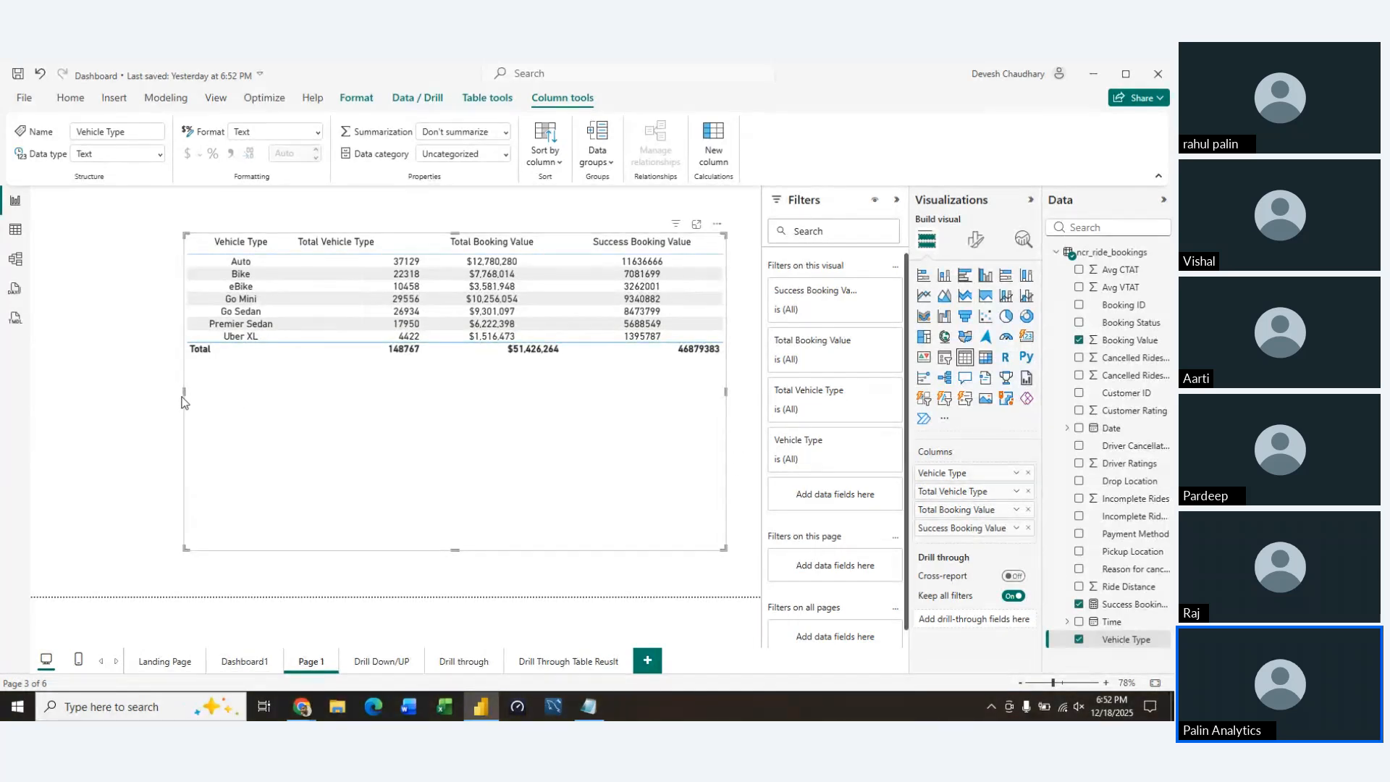
left_click_drag(185, 392, 53, 387)
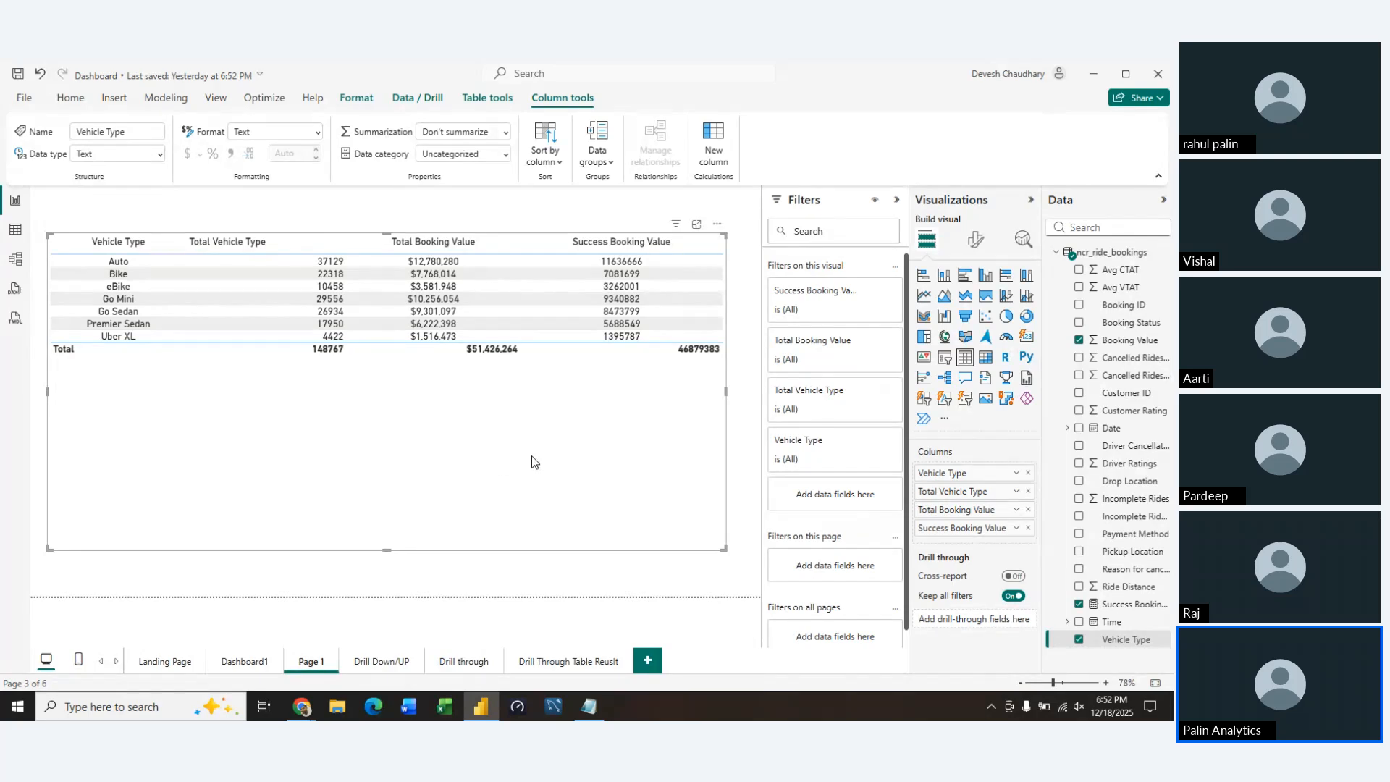
Center-align the Total Vehicle Type column, applying the specific column settings to its header as well as its values
left_click(977, 242)
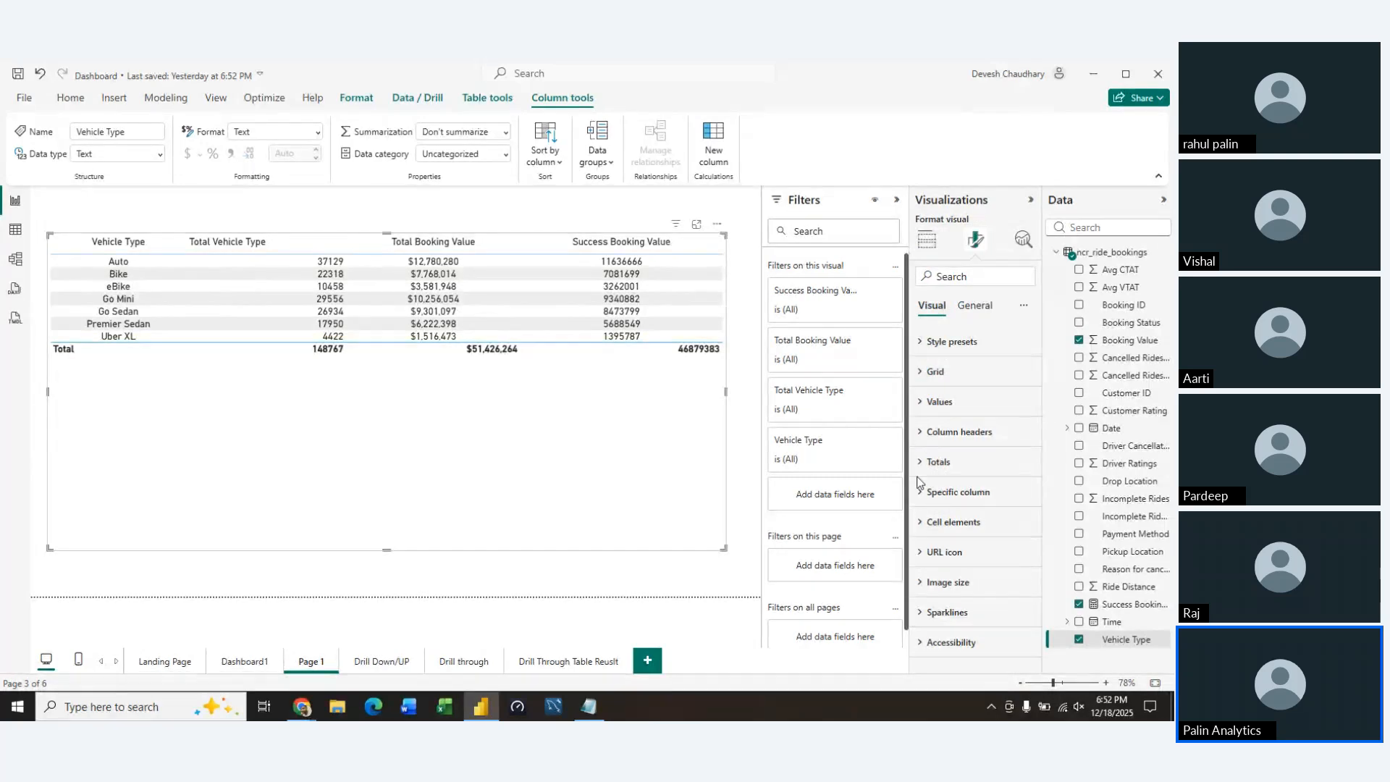
left_click(922, 492)
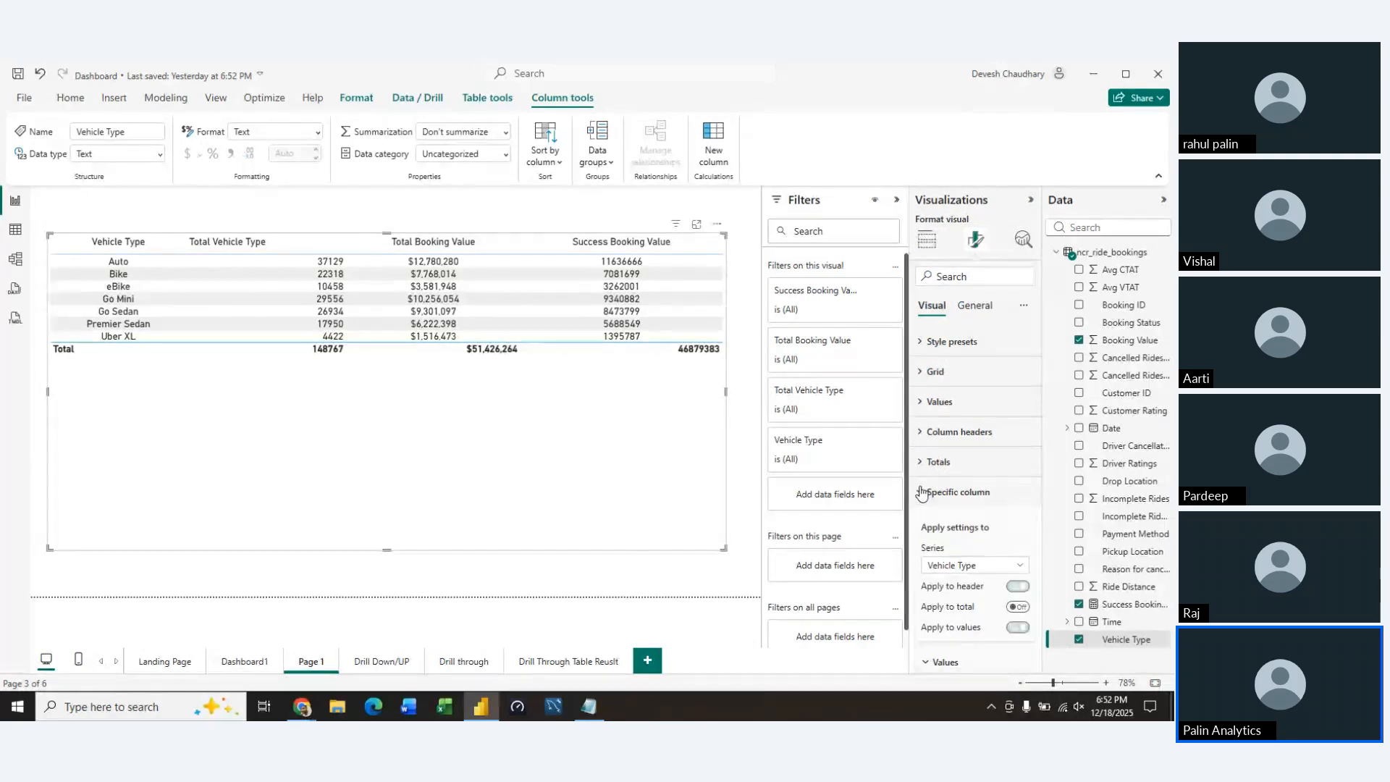
left_click(1000, 572)
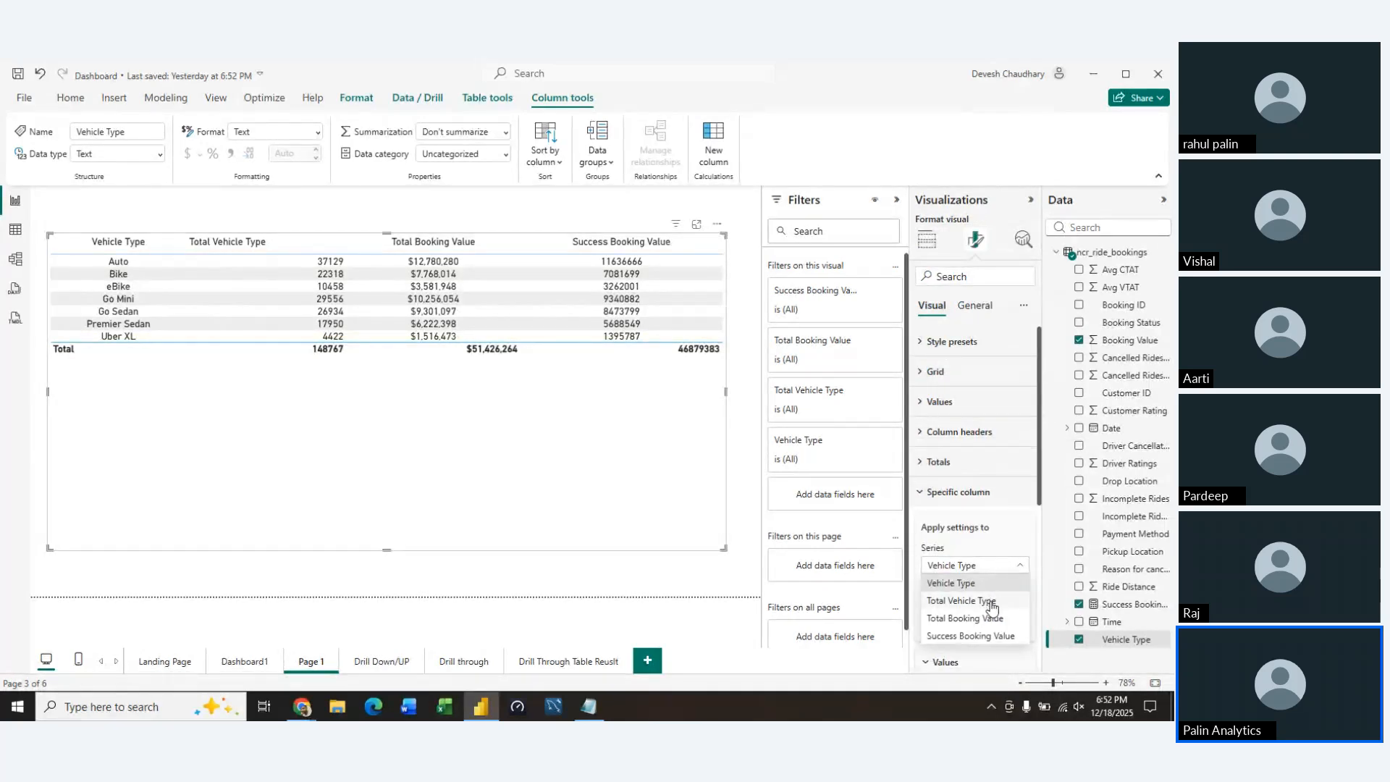
left_click(992, 607)
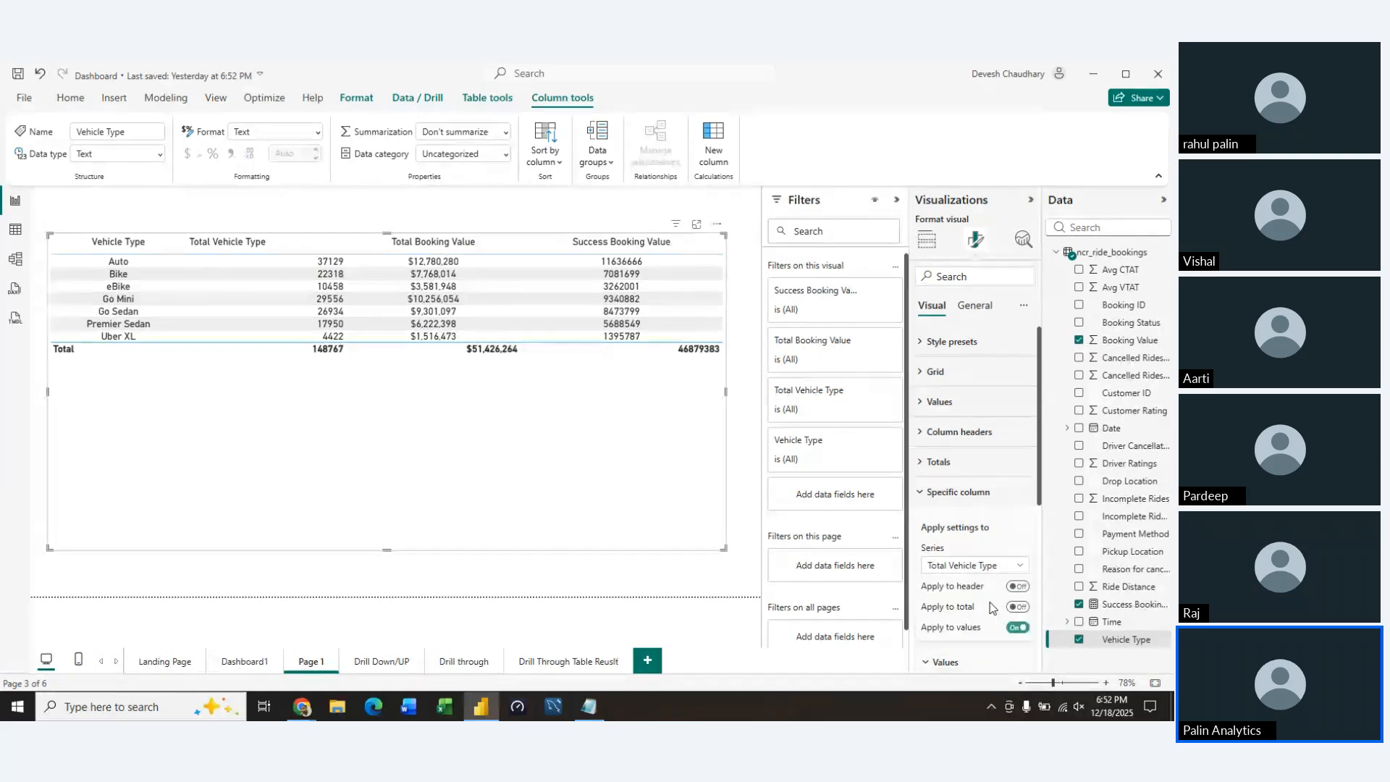
left_click(1018, 587)
scroll(970, 579, "down", 3)
left_click(951, 568)
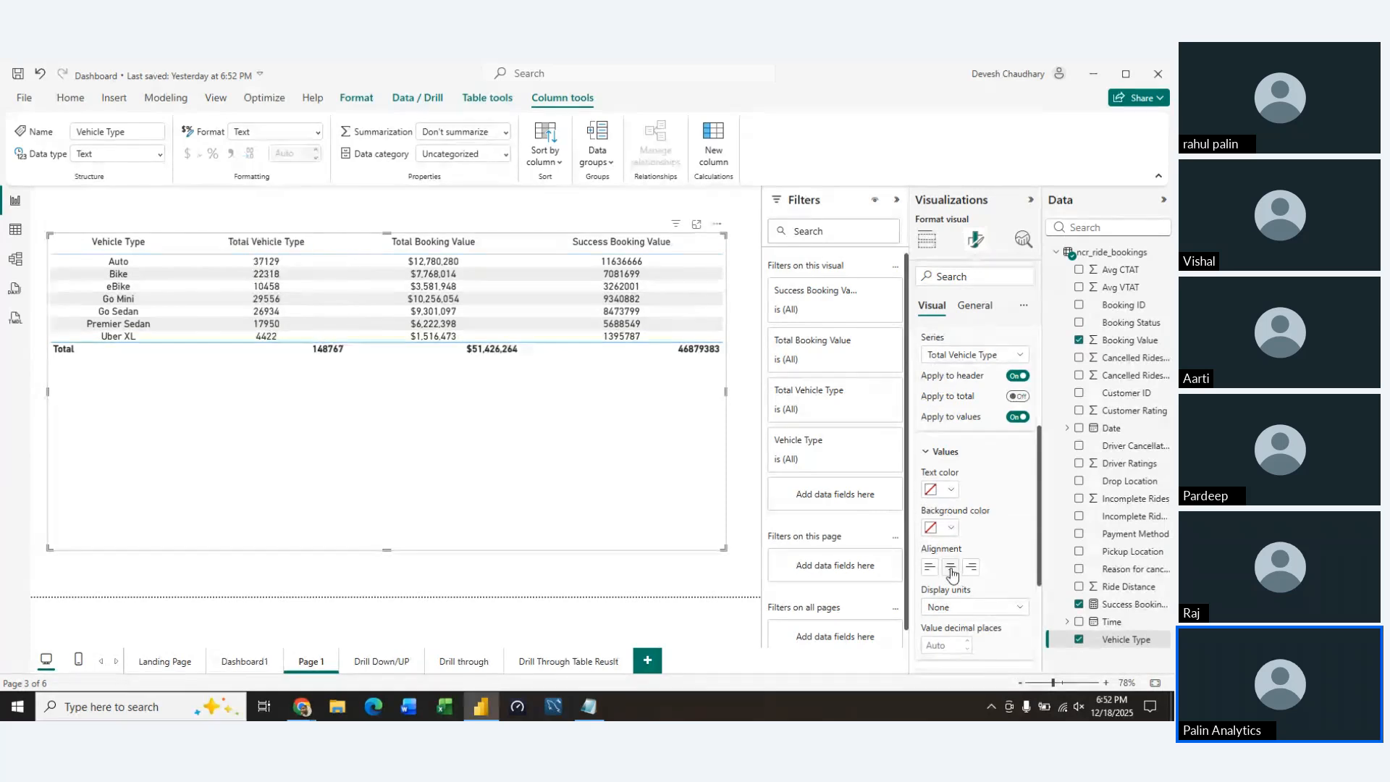
Try Millions as the display units for the Total Vehicle Type column, and set them back to None
left_click(987, 609)
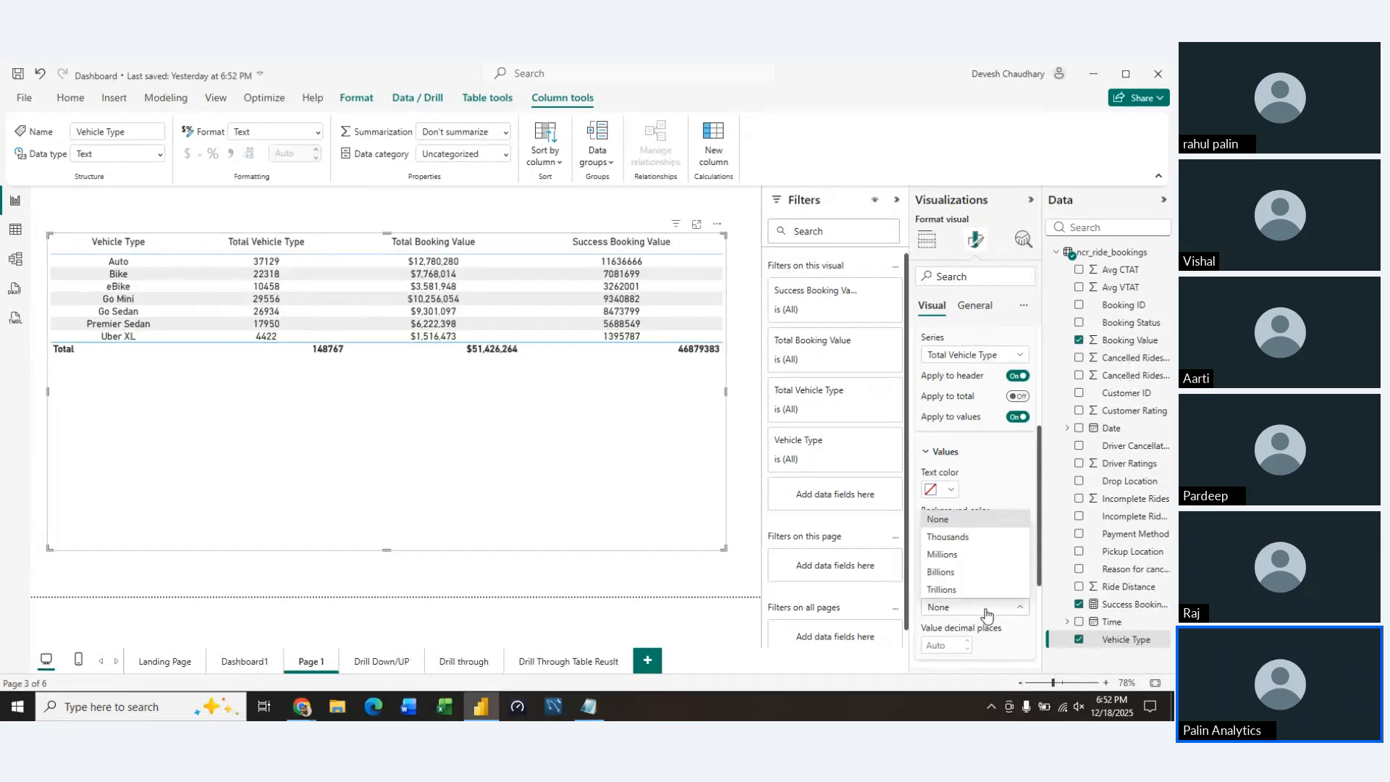
left_click(960, 554)
left_click(935, 456)
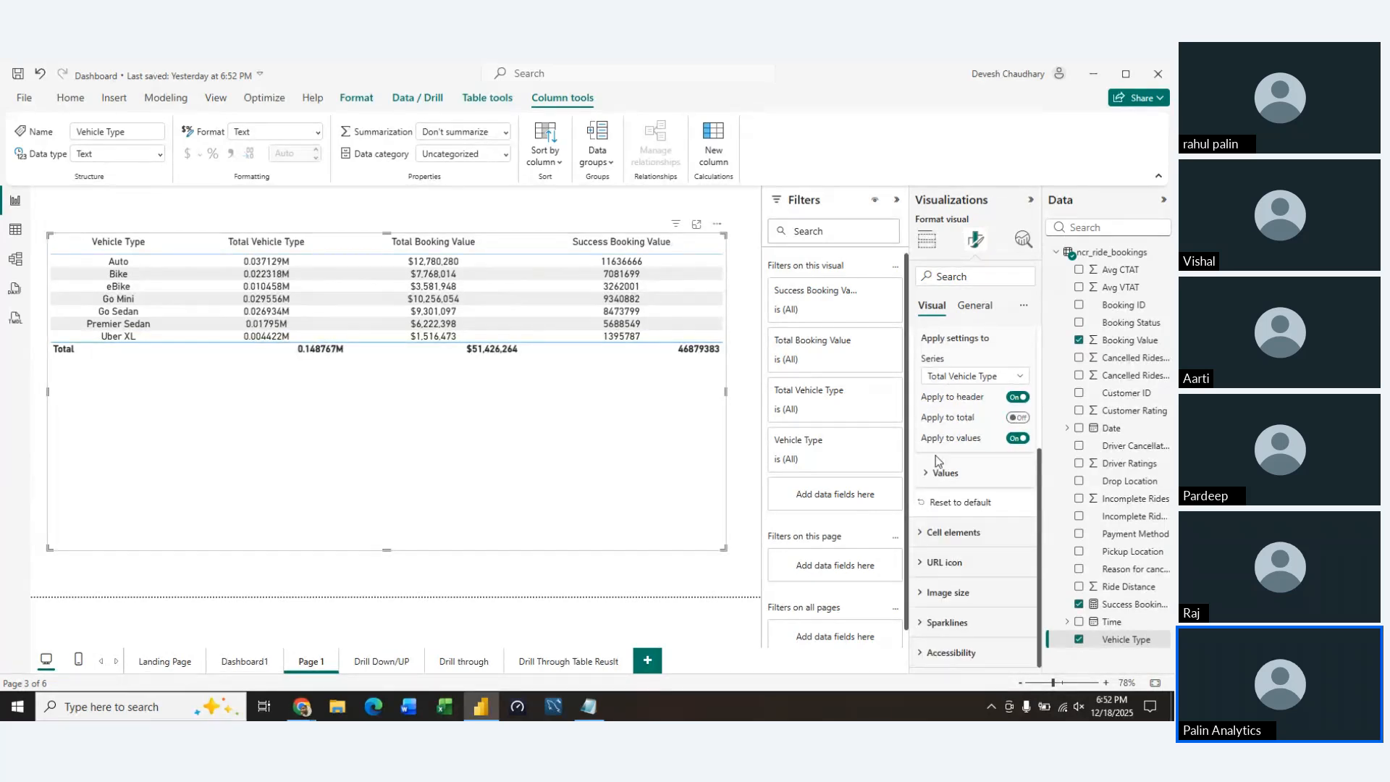
scroll(934, 464, "up", 3)
scroll(921, 472, "down", 2)
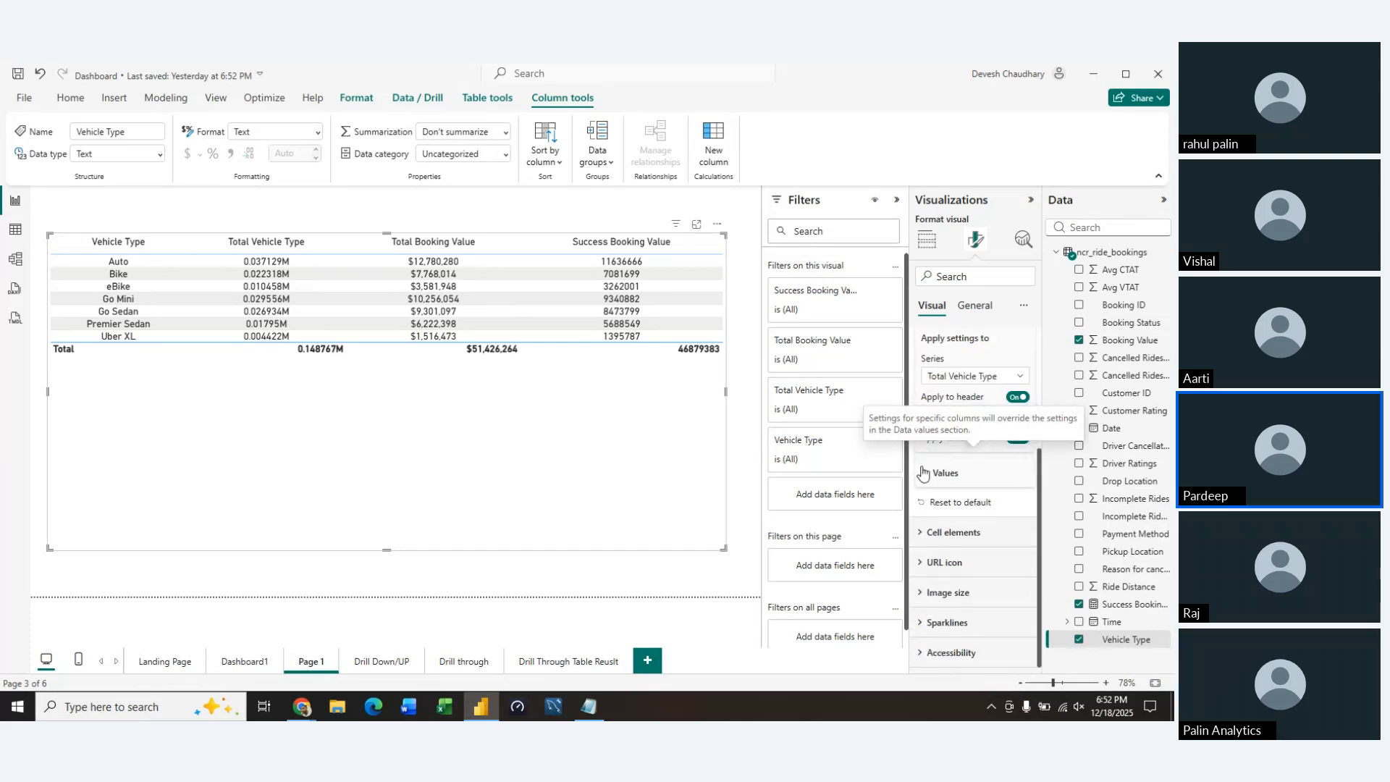
left_click(941, 472)
scroll(1011, 592, "down", 3)
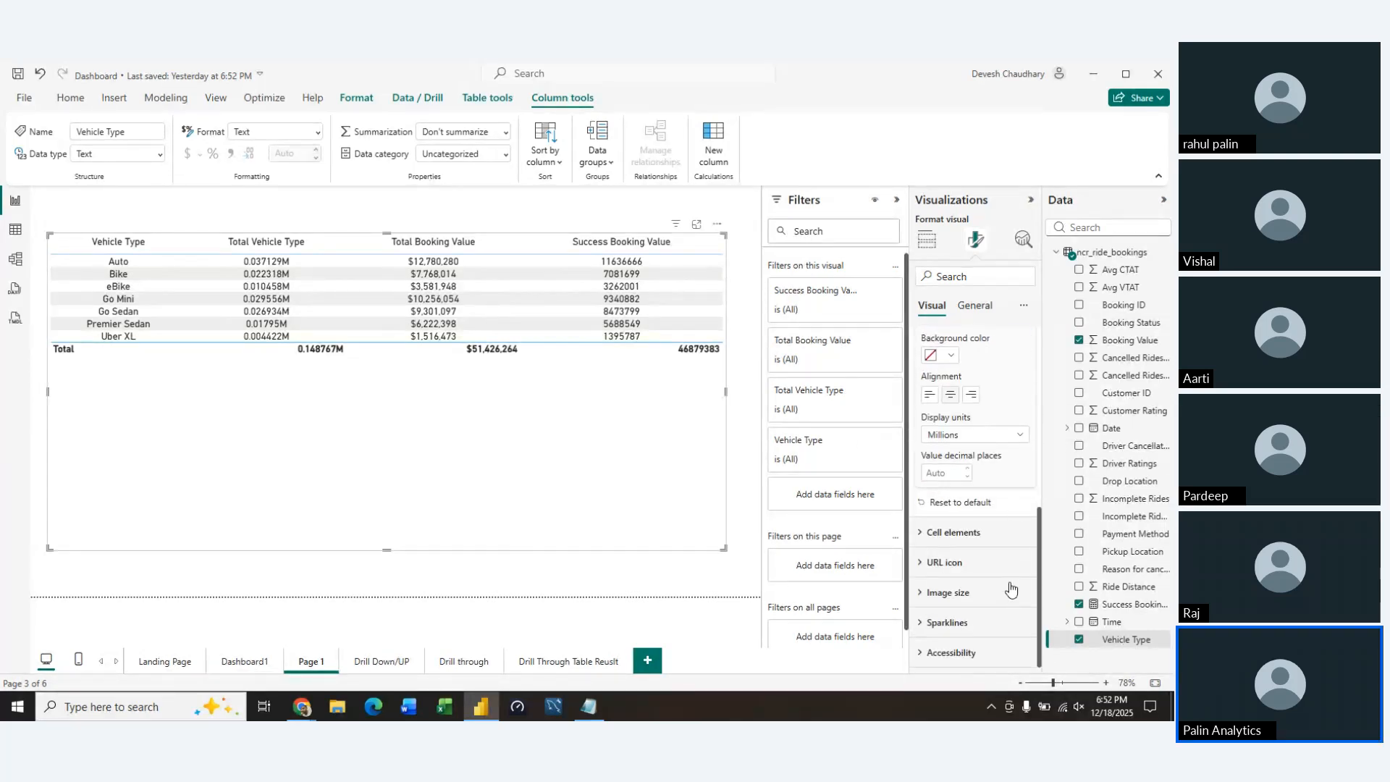
left_click(1019, 437)
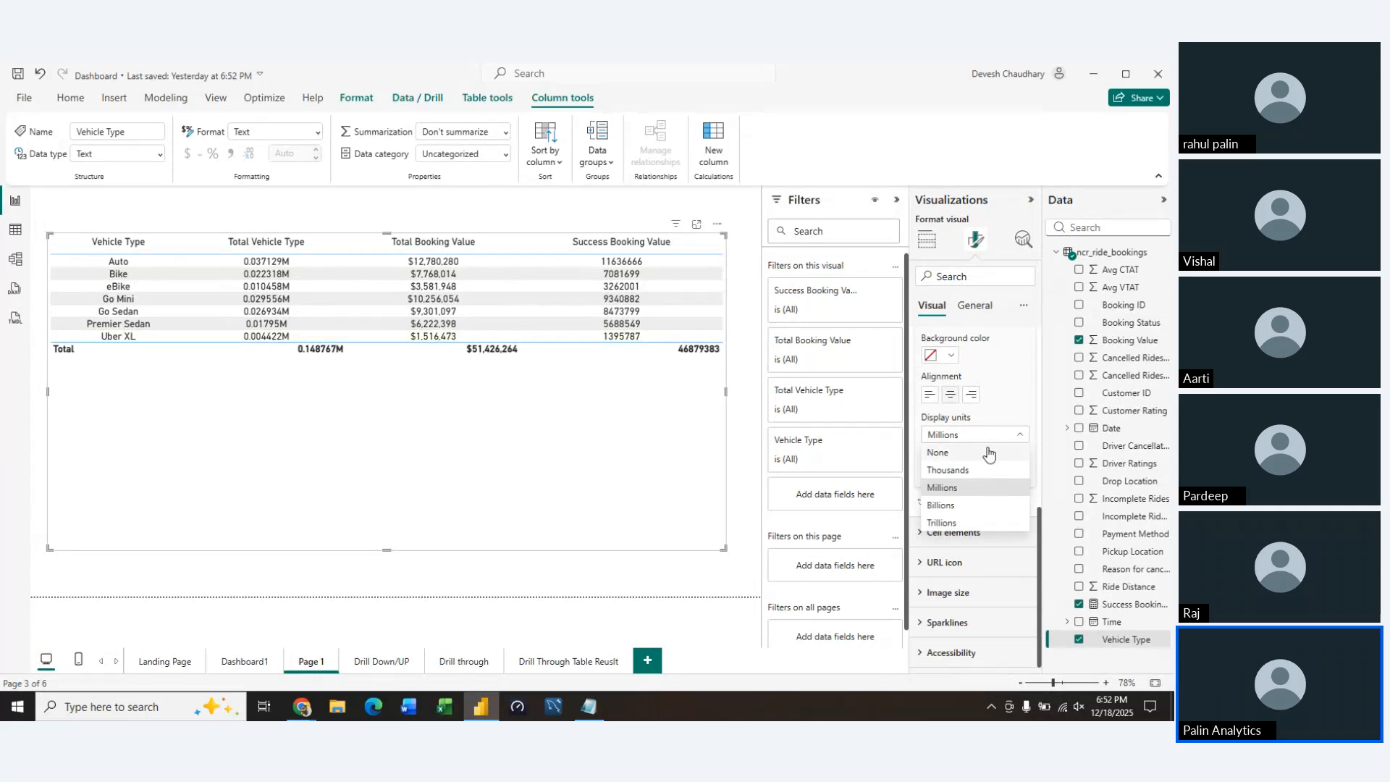
left_click(987, 453)
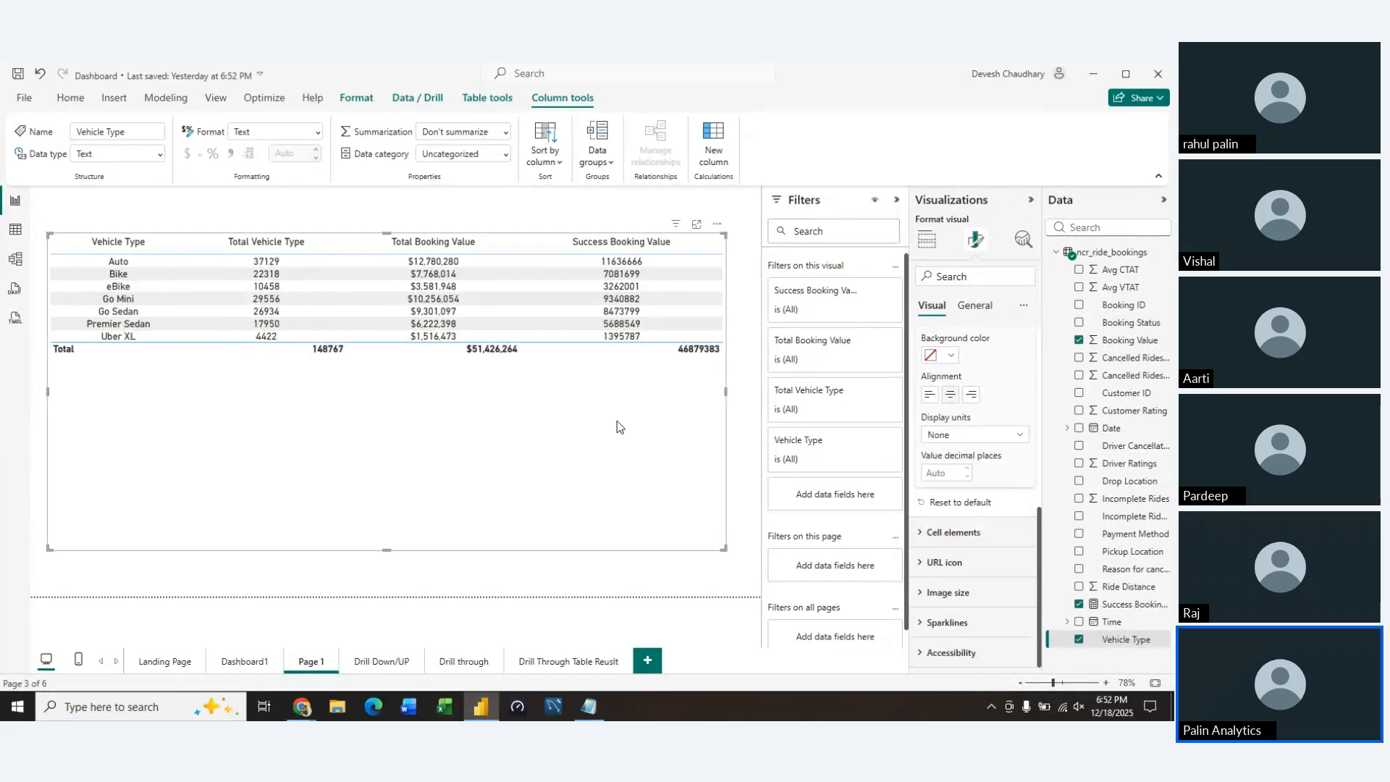
Set the Total Booking Value column's display units to Millions with 2 decimal places
scroll(1009, 372, "up", 4)
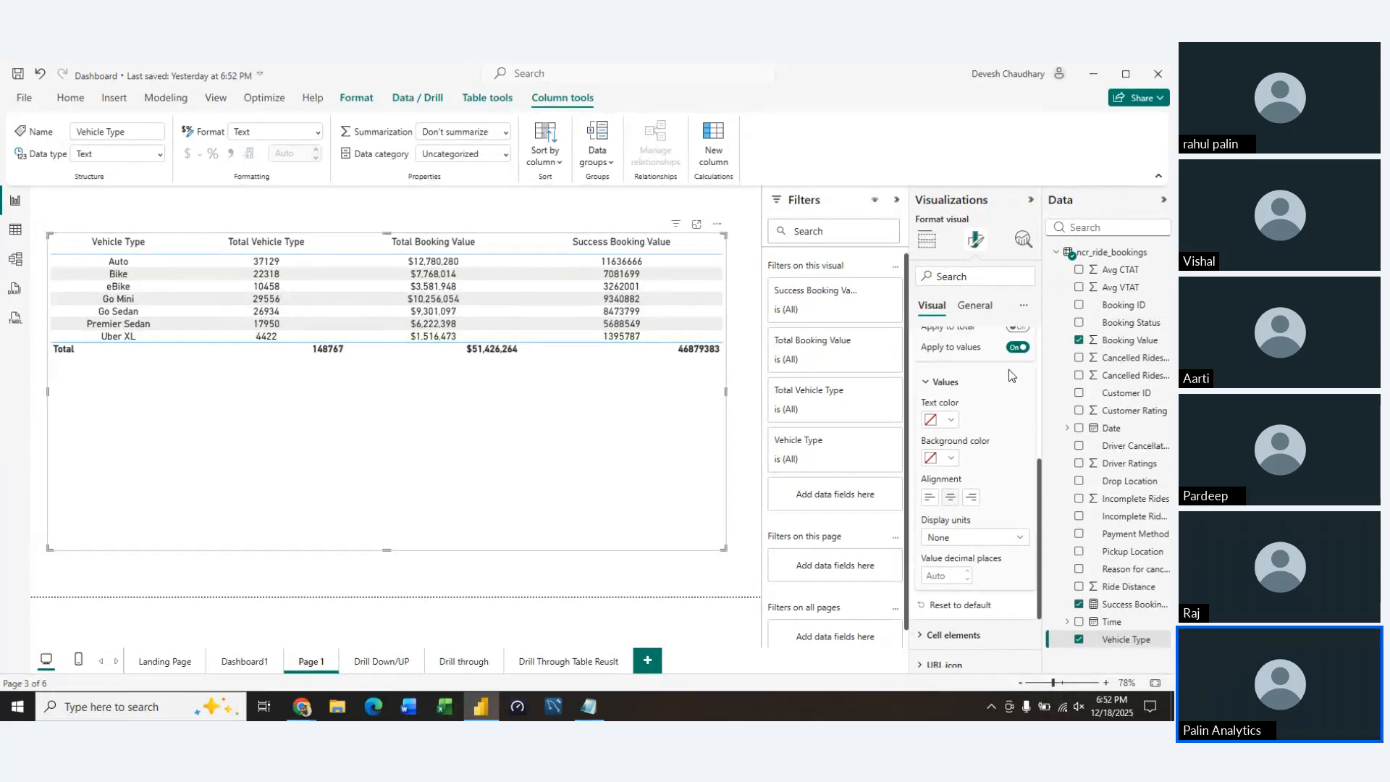
scroll(1010, 372, "up", 1)
left_click(997, 398)
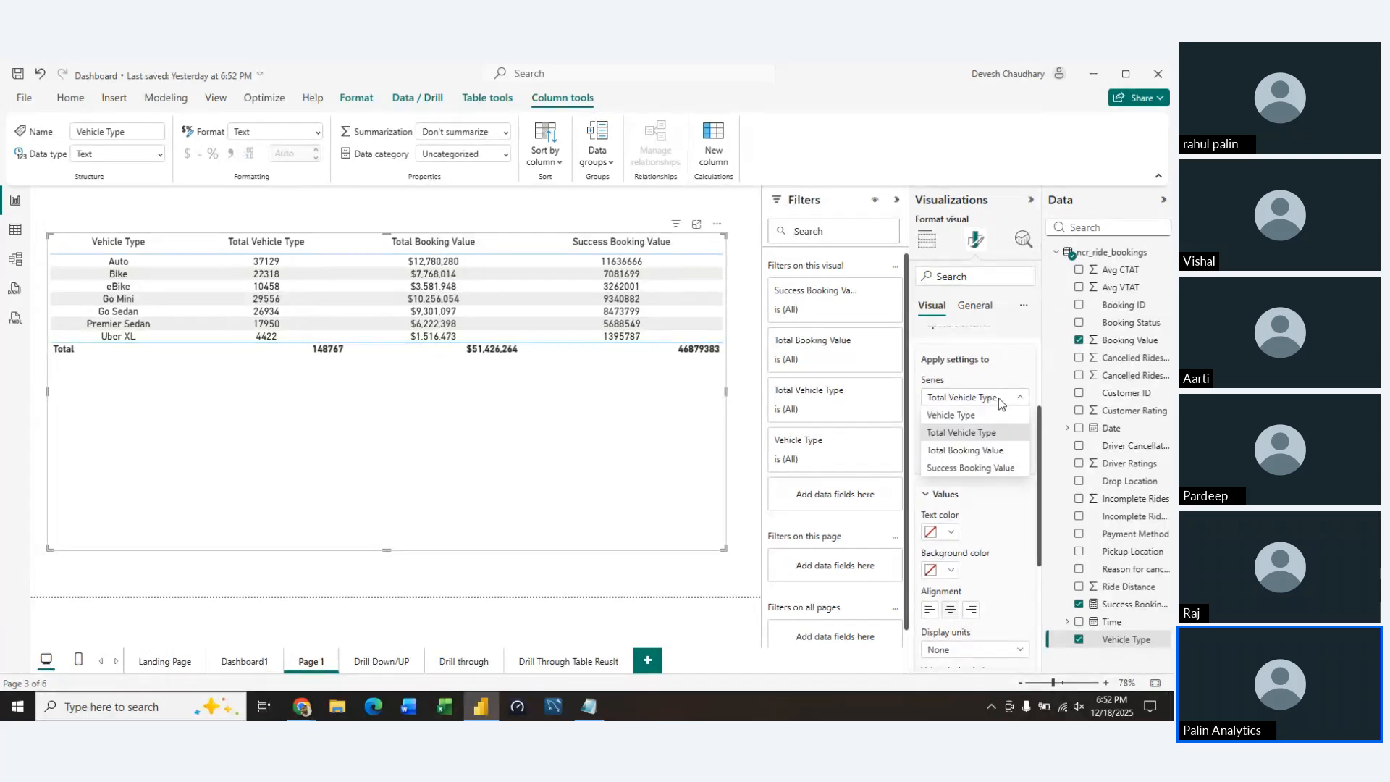
left_click(966, 450)
scroll(1006, 548, "down", 3)
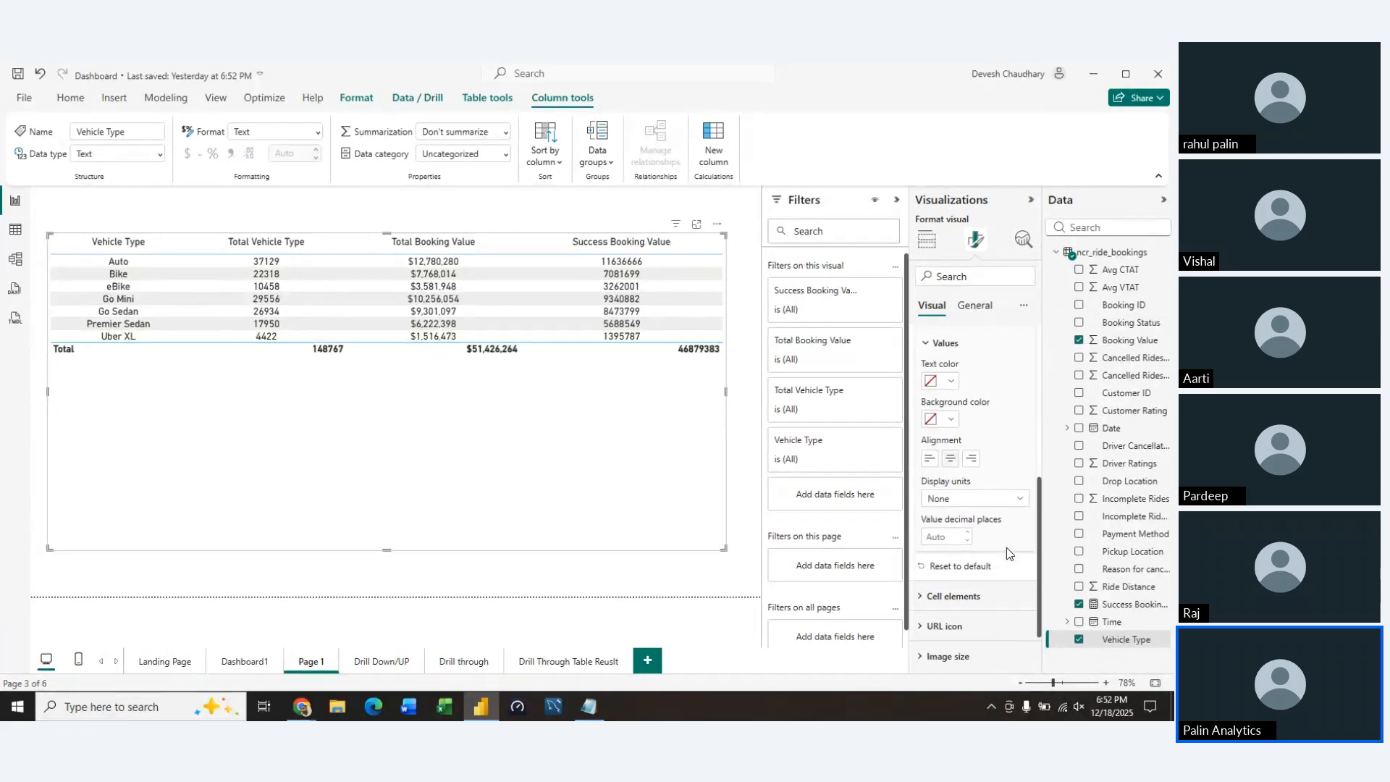
left_click(1017, 501)
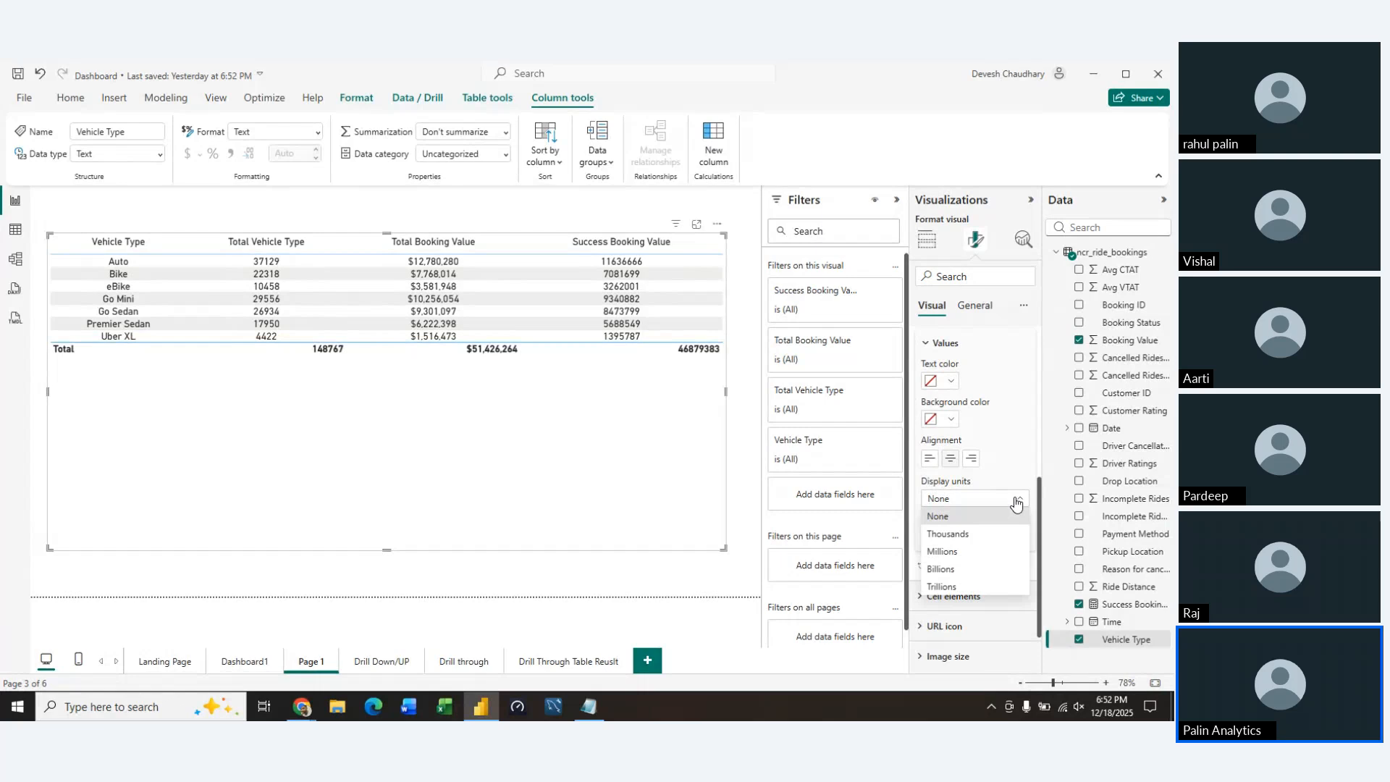
left_click(949, 552)
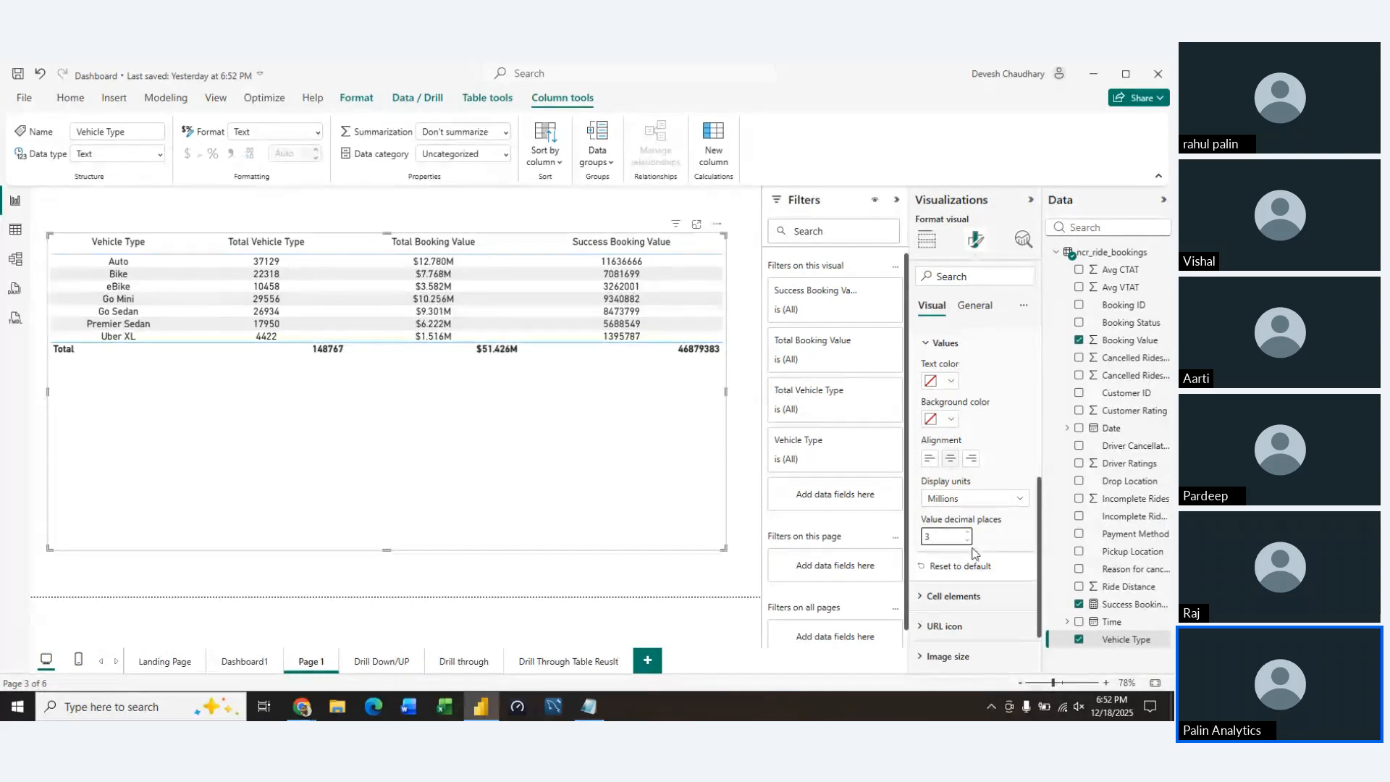
Set the Success Booking Value column's display units to Millions with 2 decimal places
scroll(1003, 379, "up", 3)
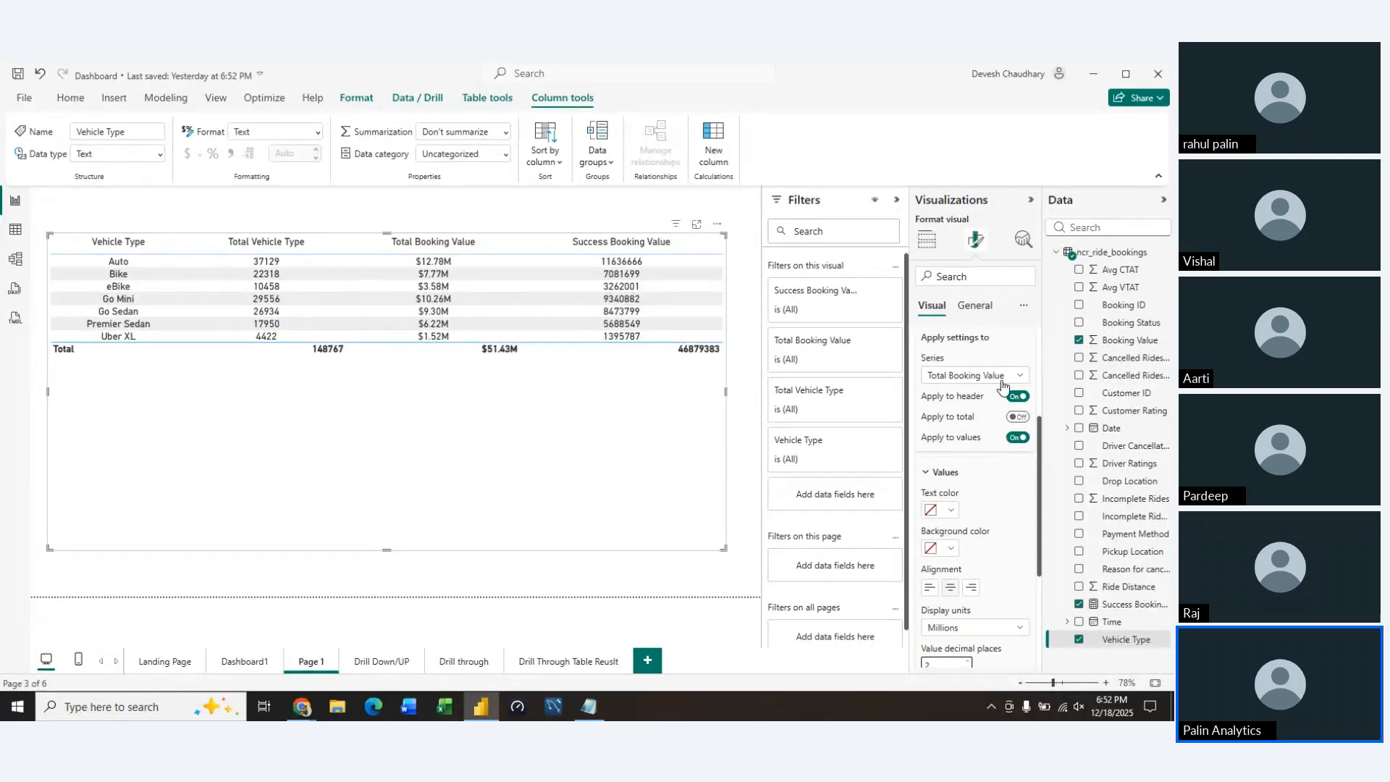
left_click(1008, 397)
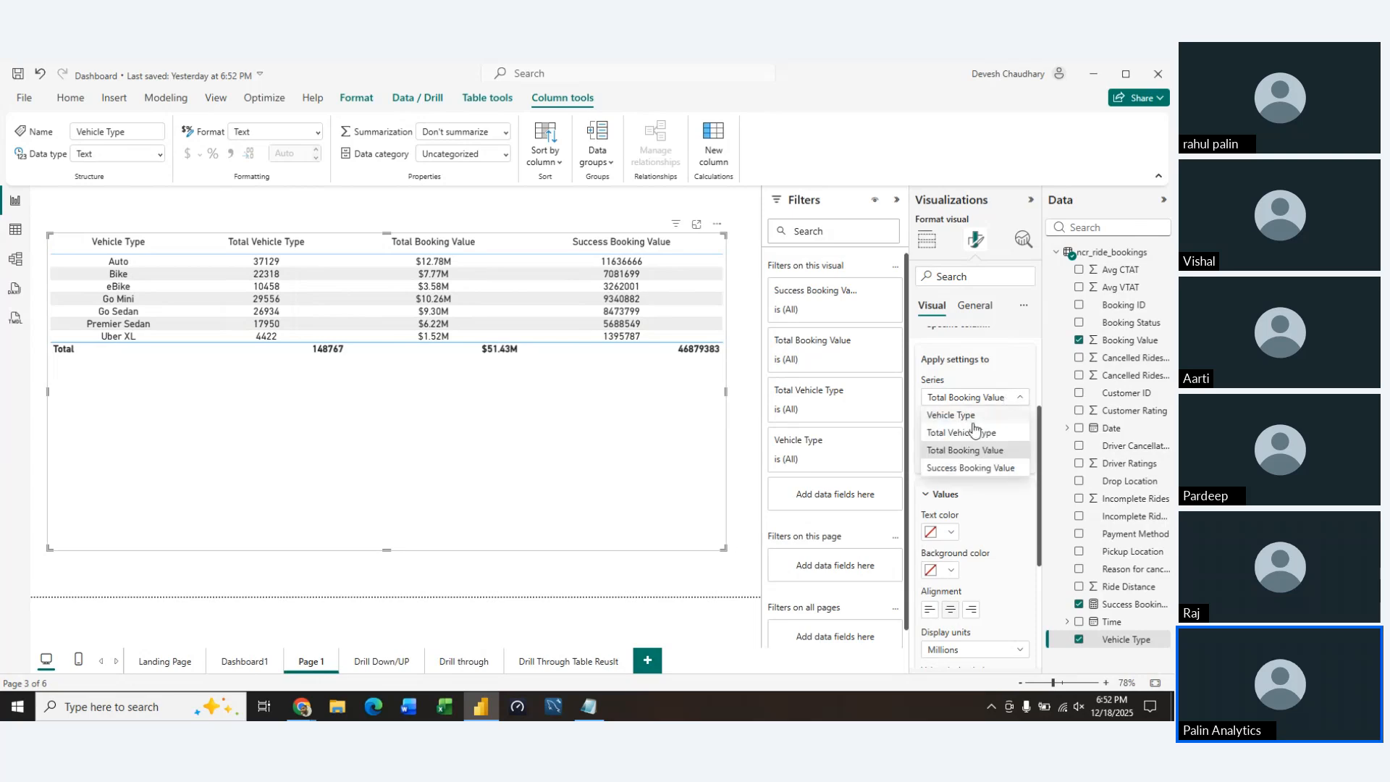
left_click(965, 467)
scroll(1000, 567, "down", 4)
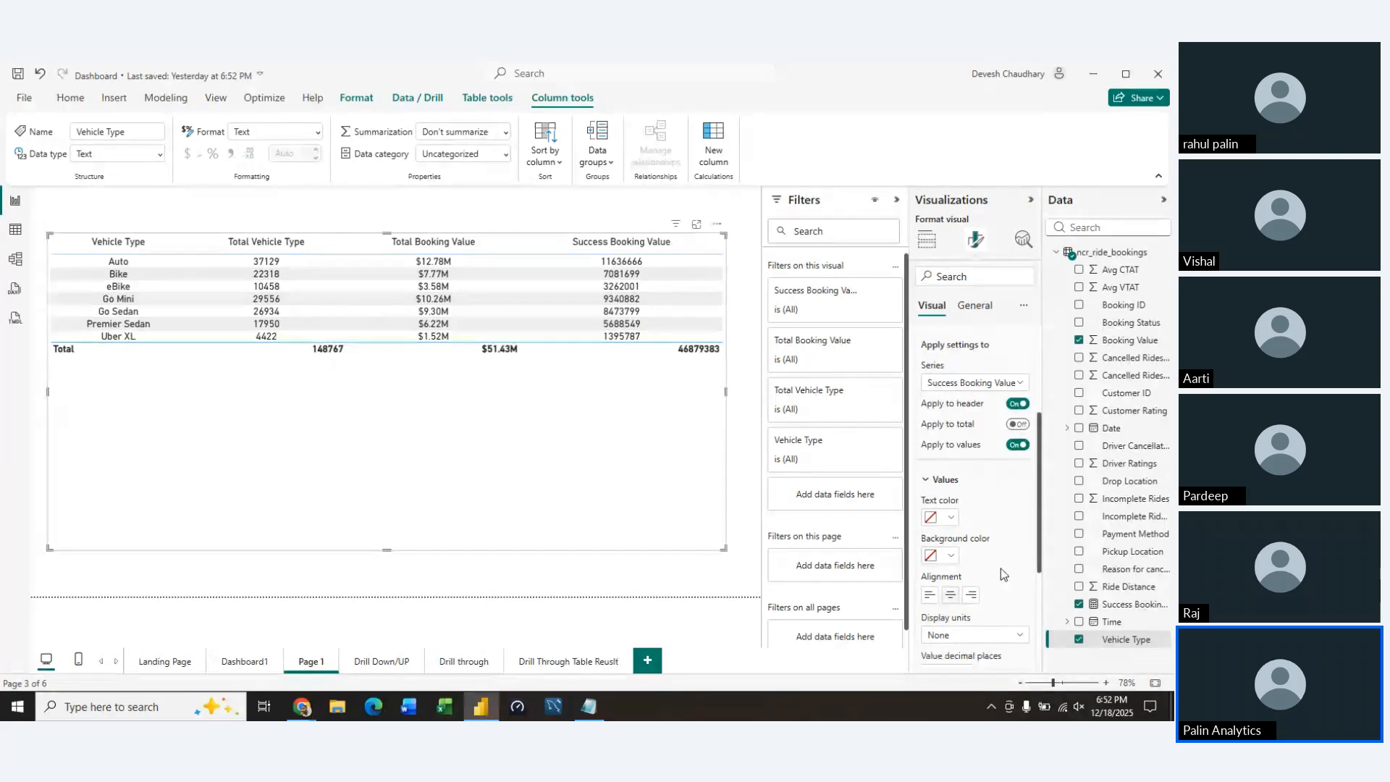
left_click(1001, 485)
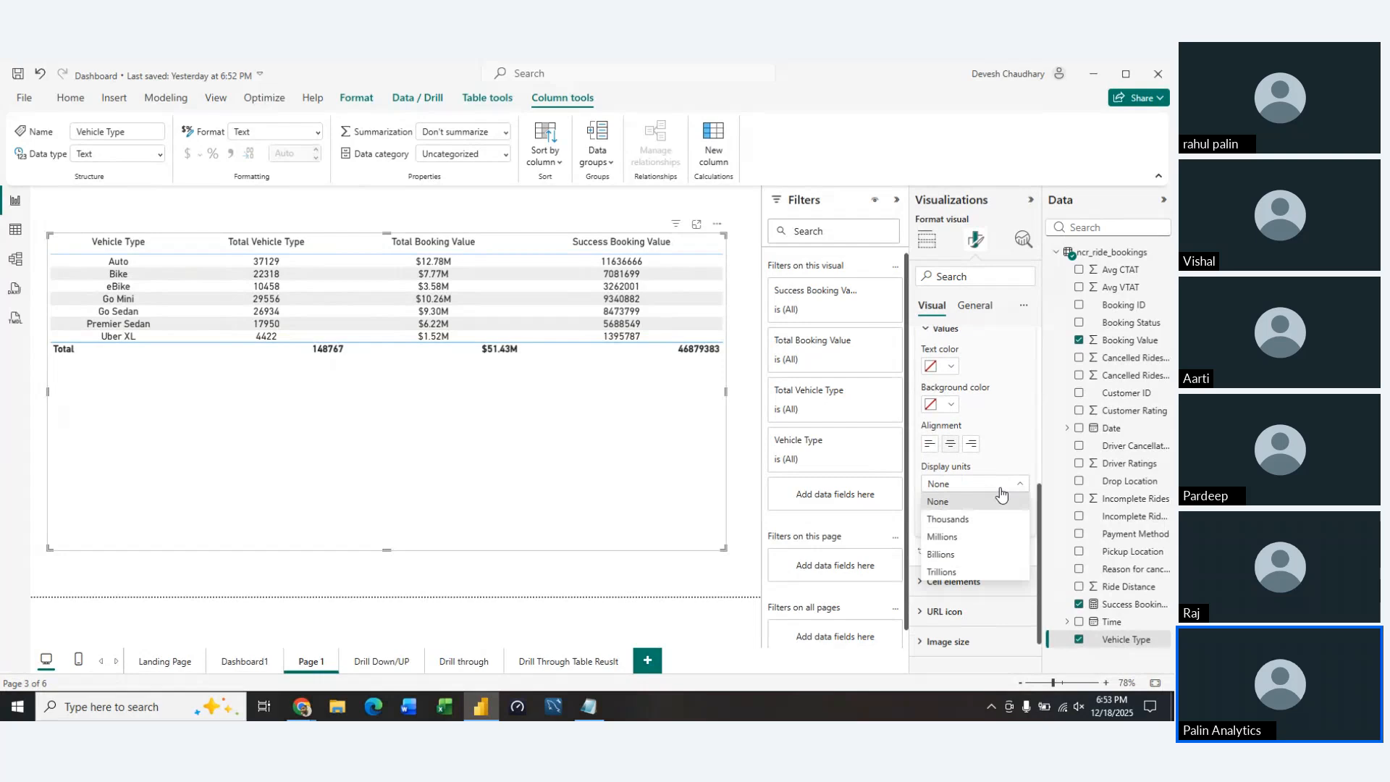
left_click(957, 537)
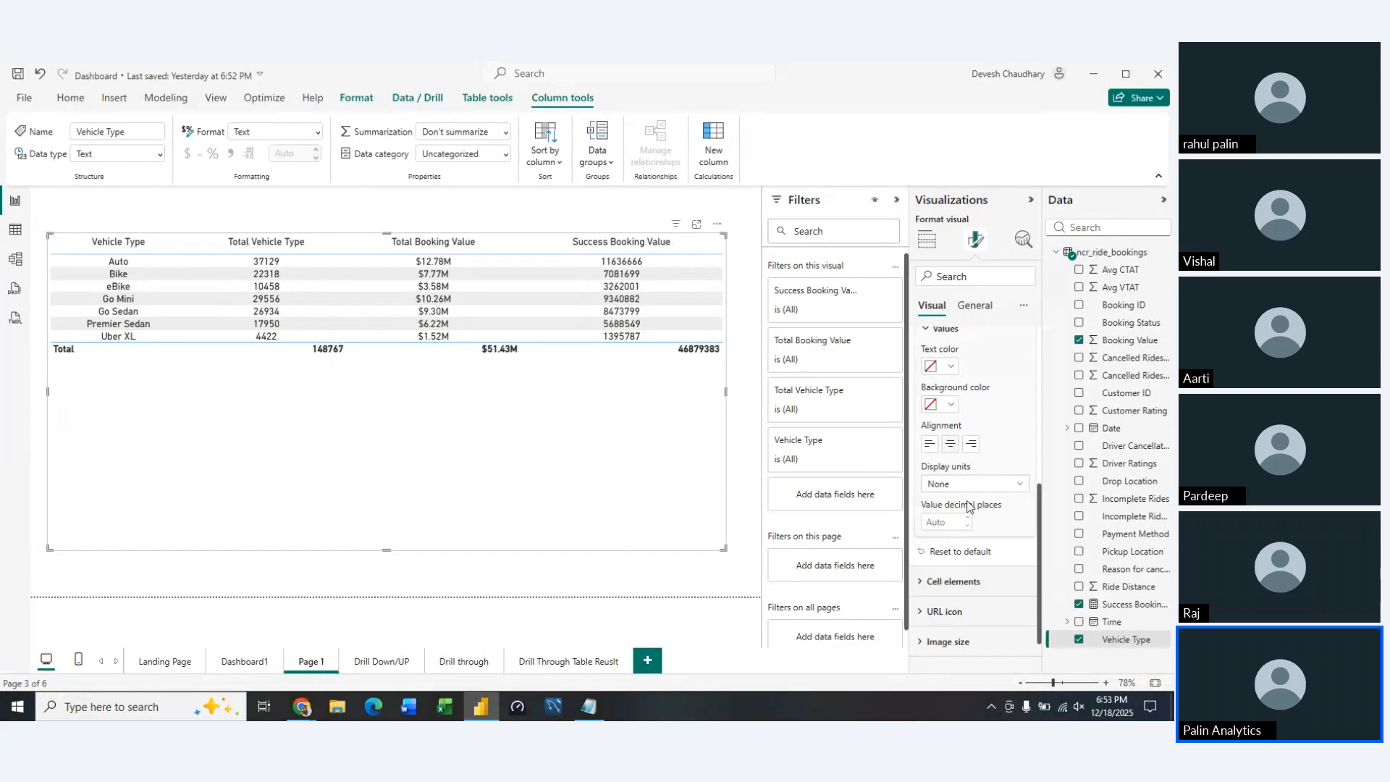
key("Up")
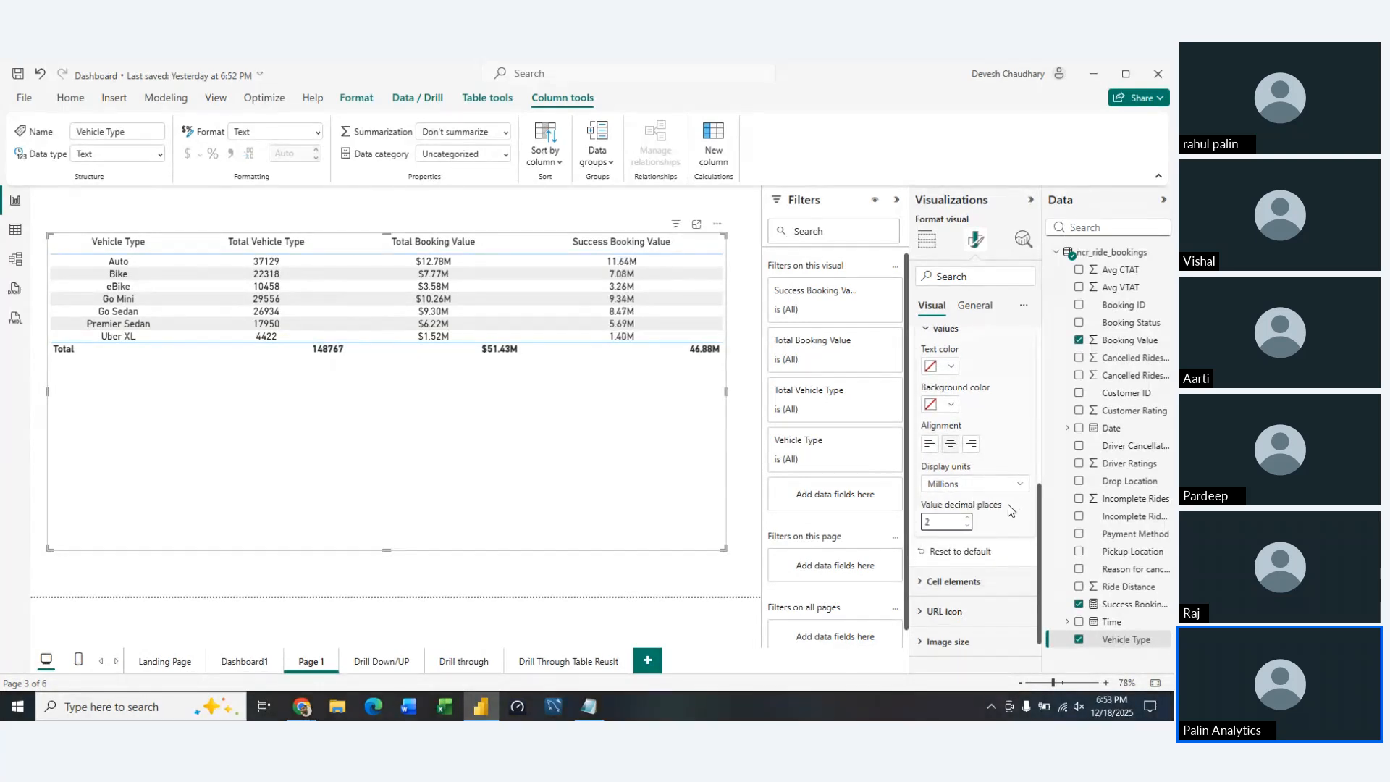
scroll(984, 514, "up", 3)
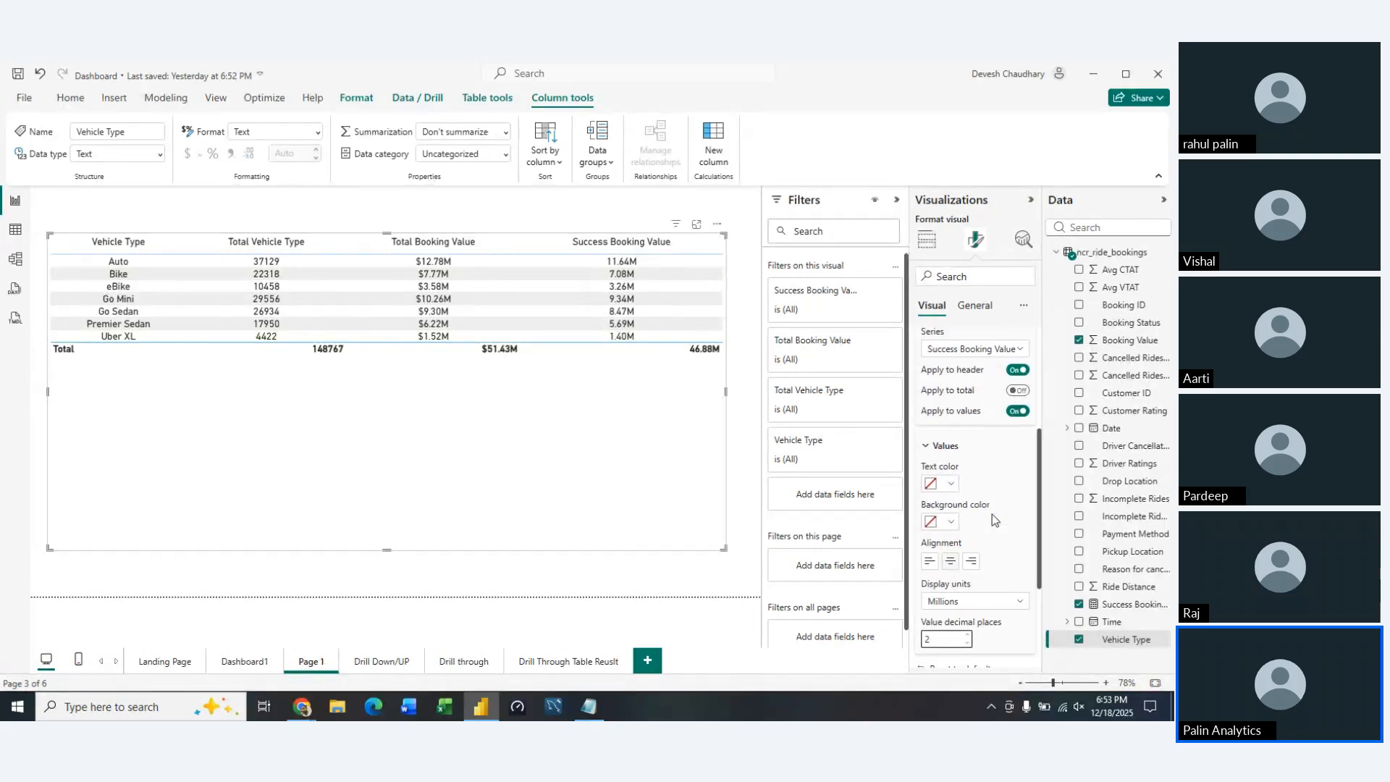
Sort the vehicle type table by Success Booking Value in descending order
left_click(921, 395)
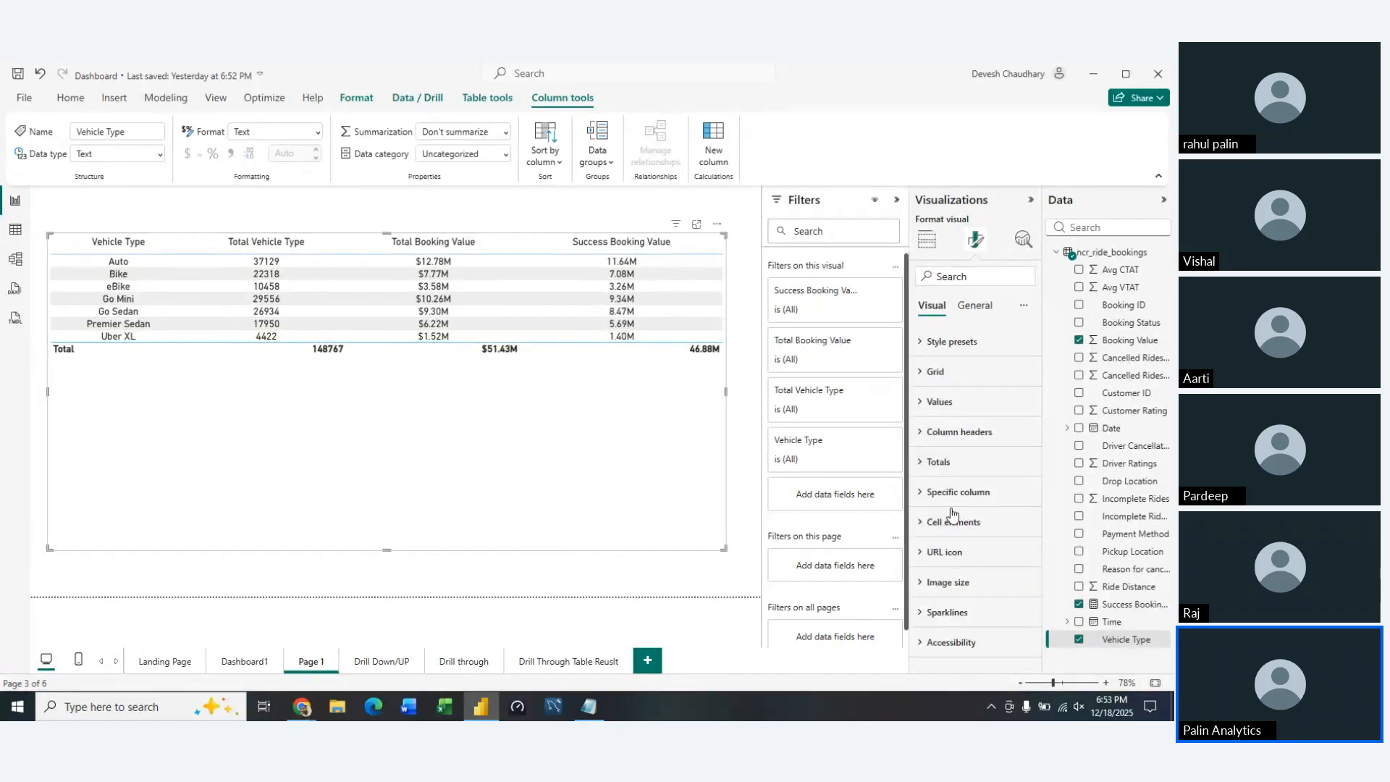
left_click(654, 463)
left_click(654, 464)
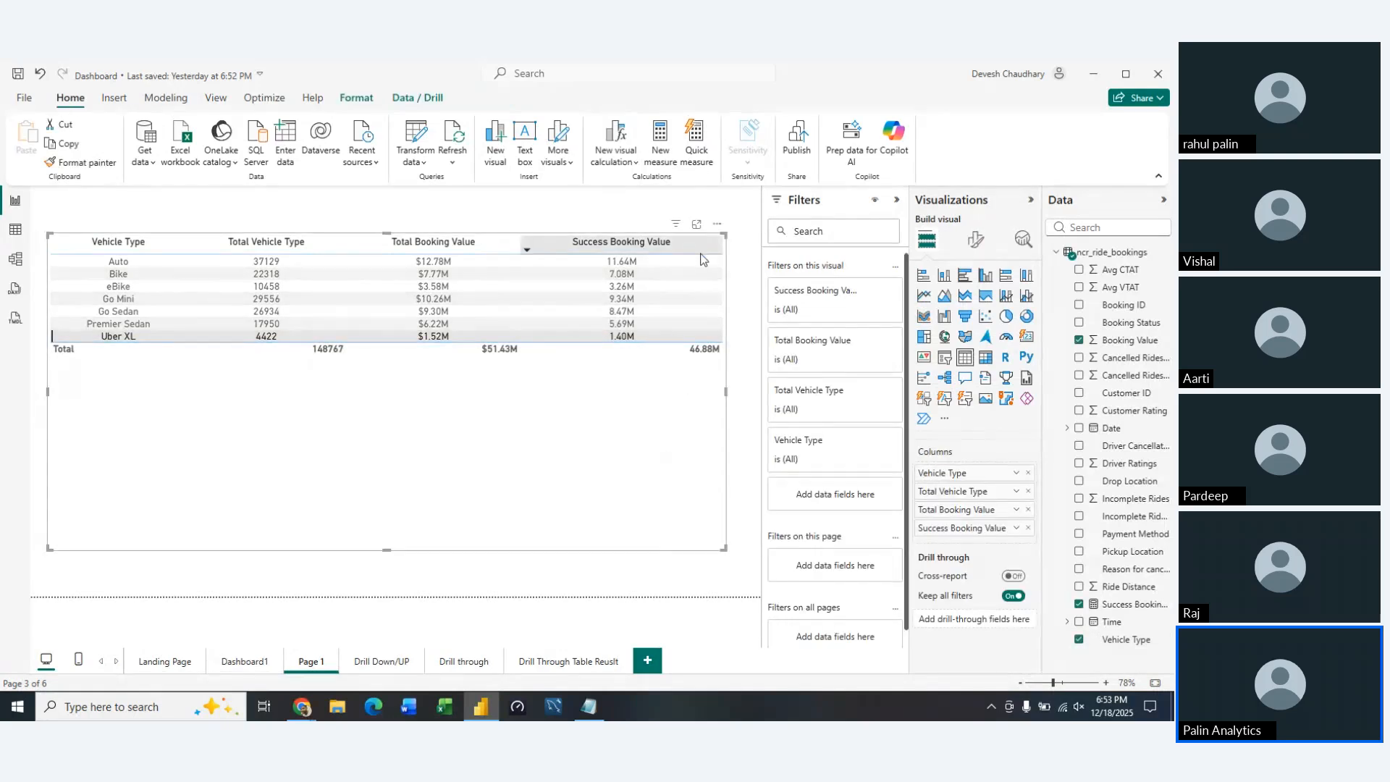
left_click(615, 241)
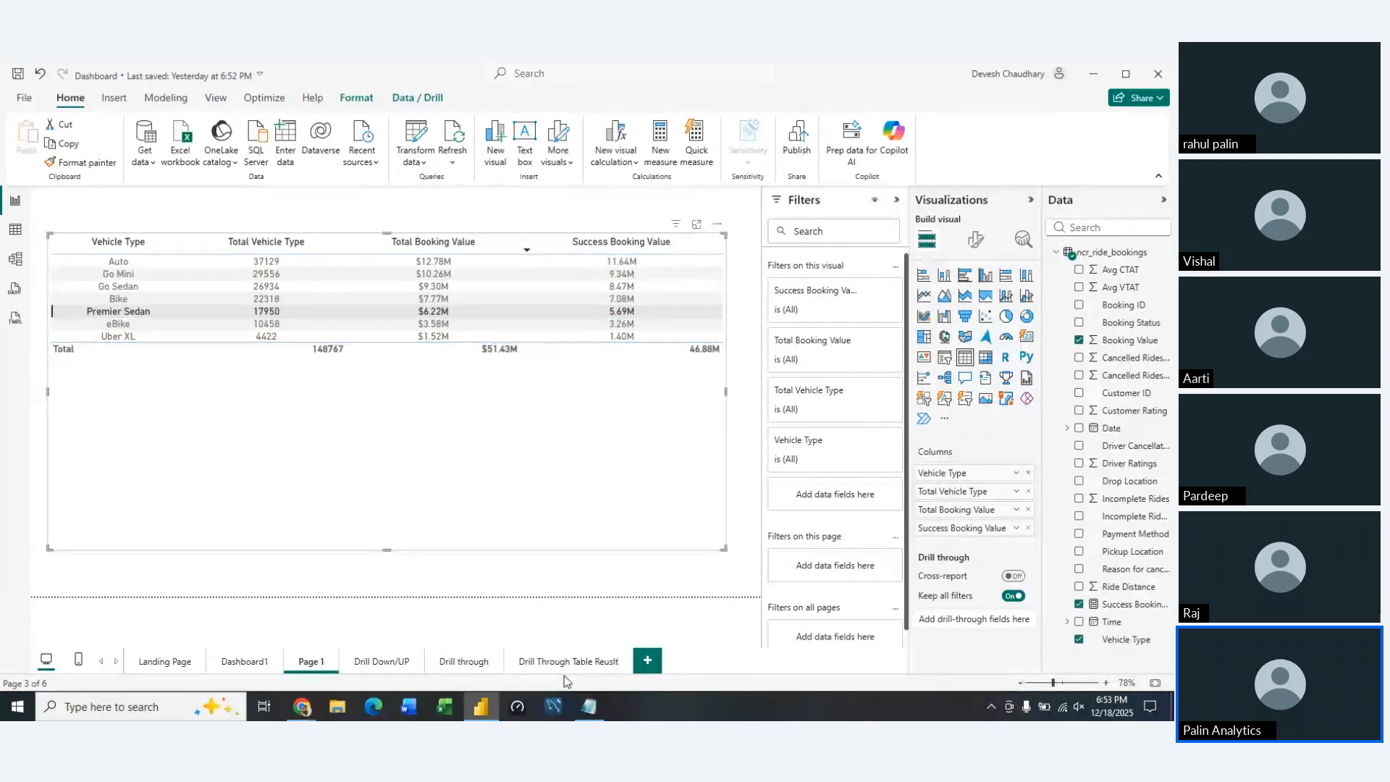
Check the planned column list in Notepad, and add Ride Distance to the table summarized as Average
left_click(578, 709)
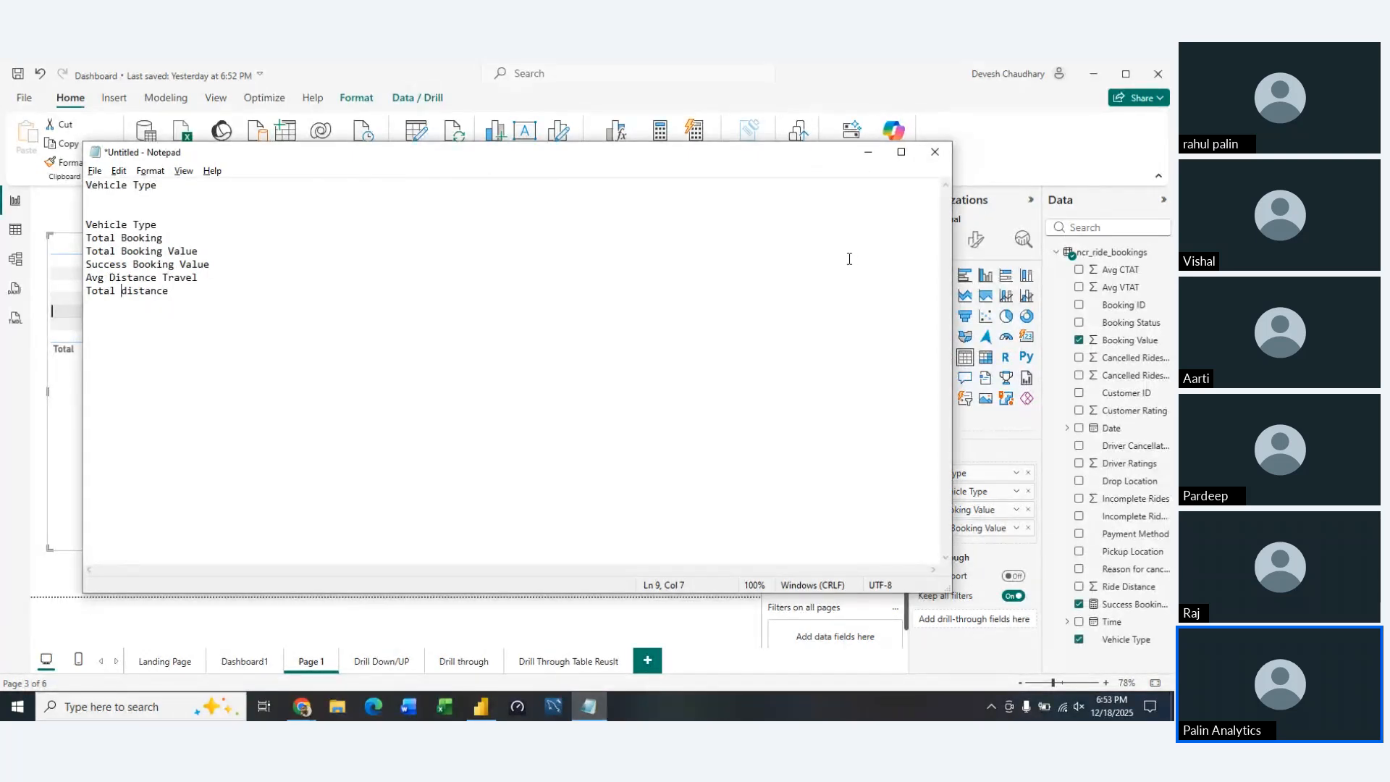
left_click(868, 152)
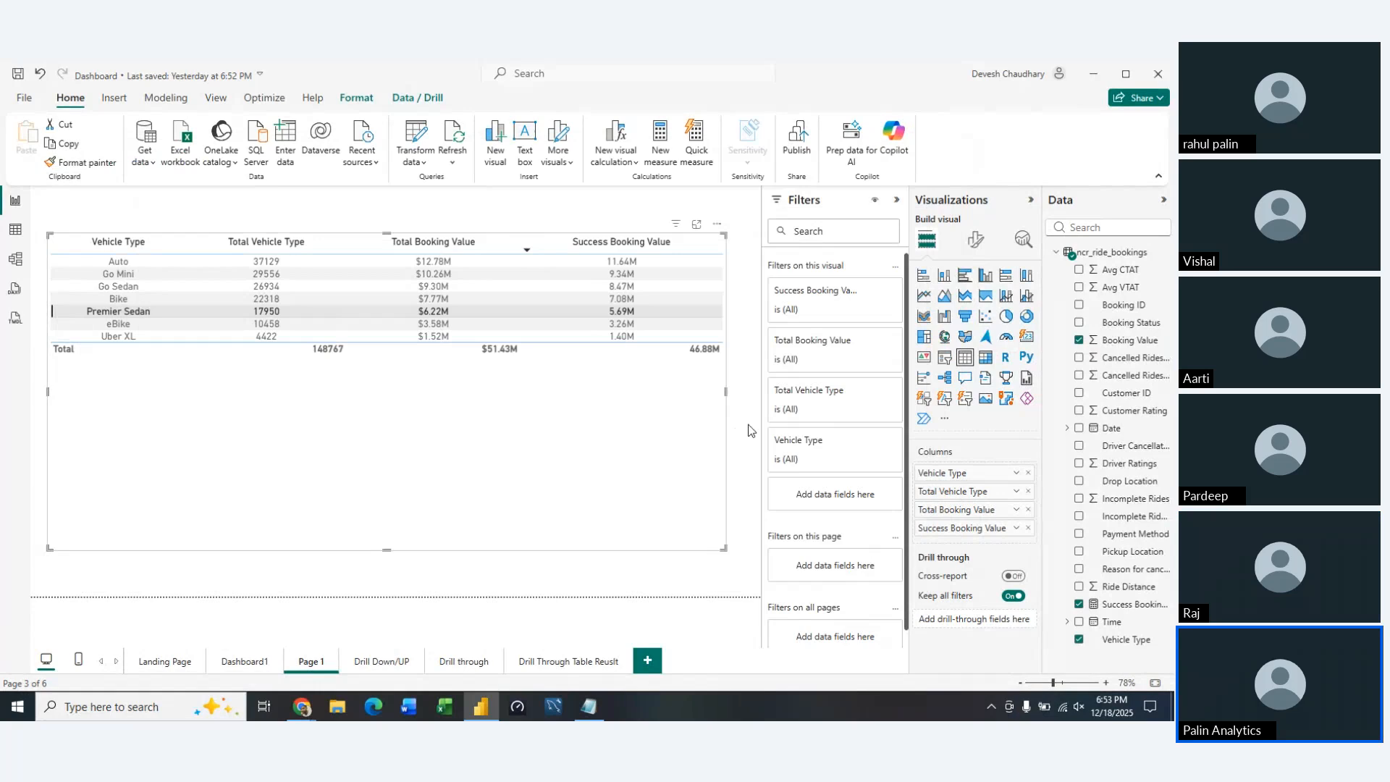
left_click(685, 466)
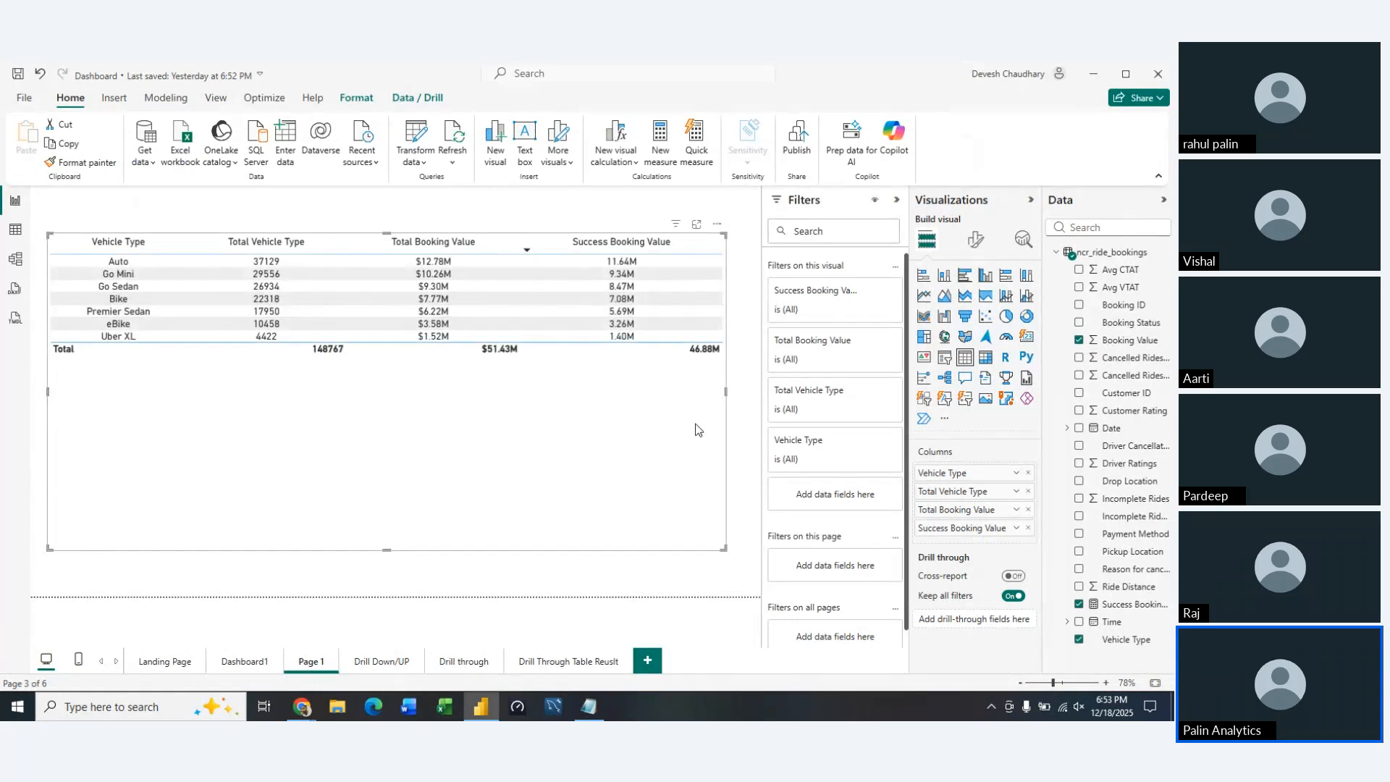
left_click(976, 243)
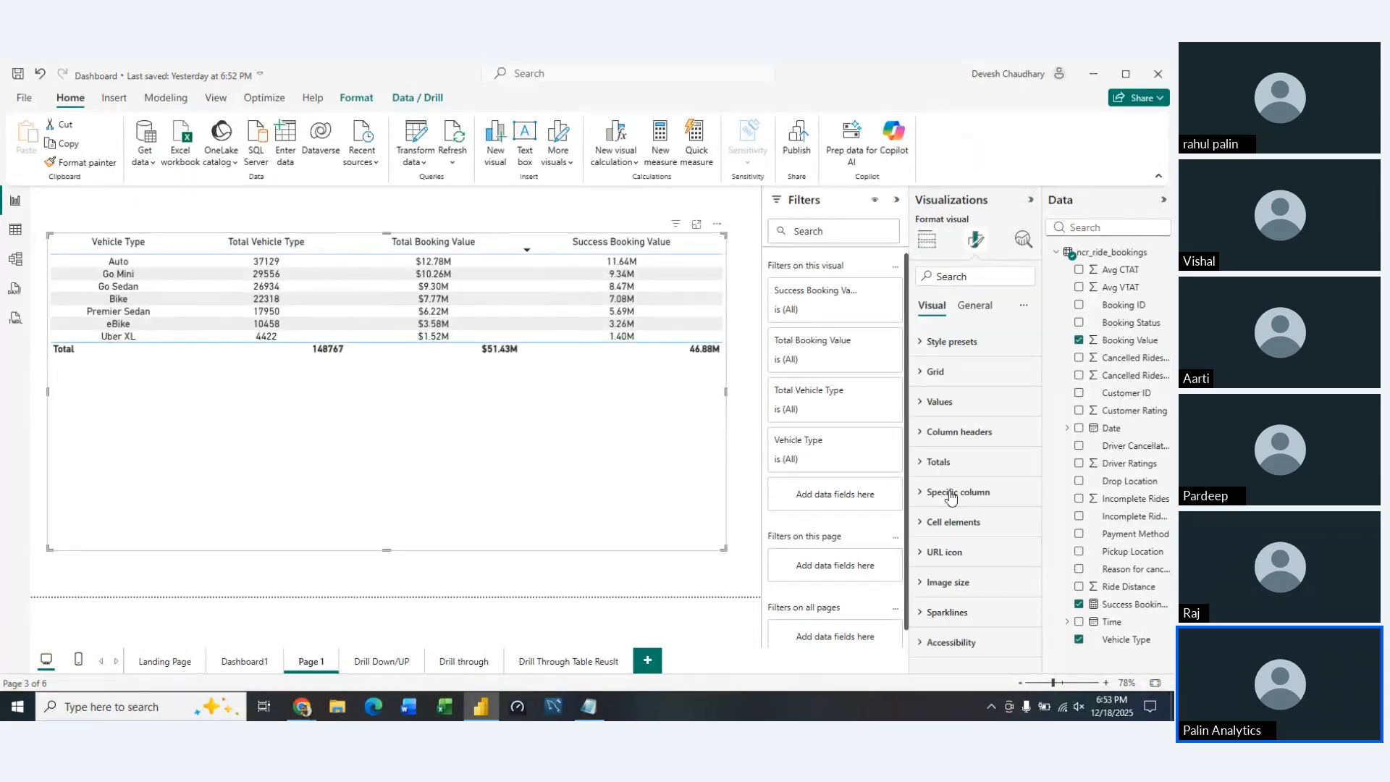
left_click(927, 240)
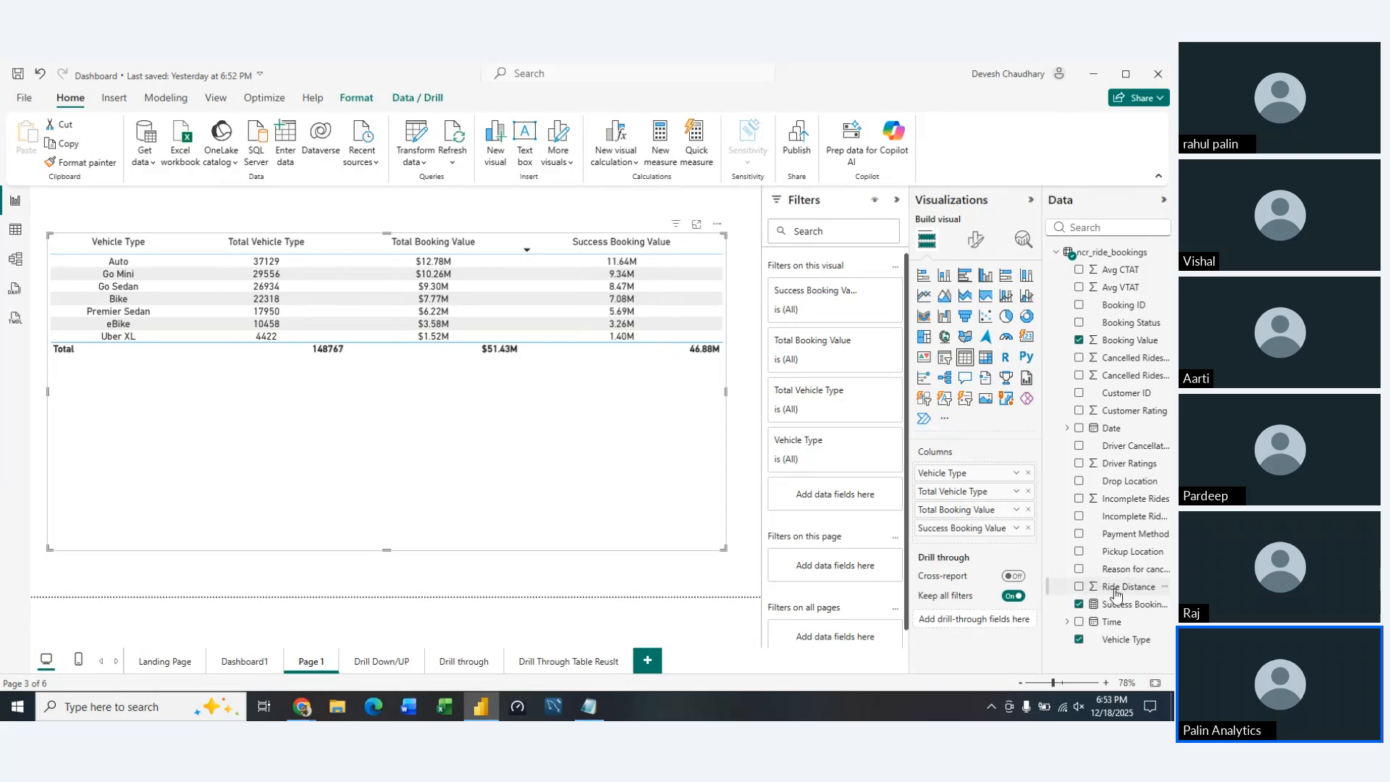
left_click_drag(1116, 593, 981, 540)
left_click(1018, 527)
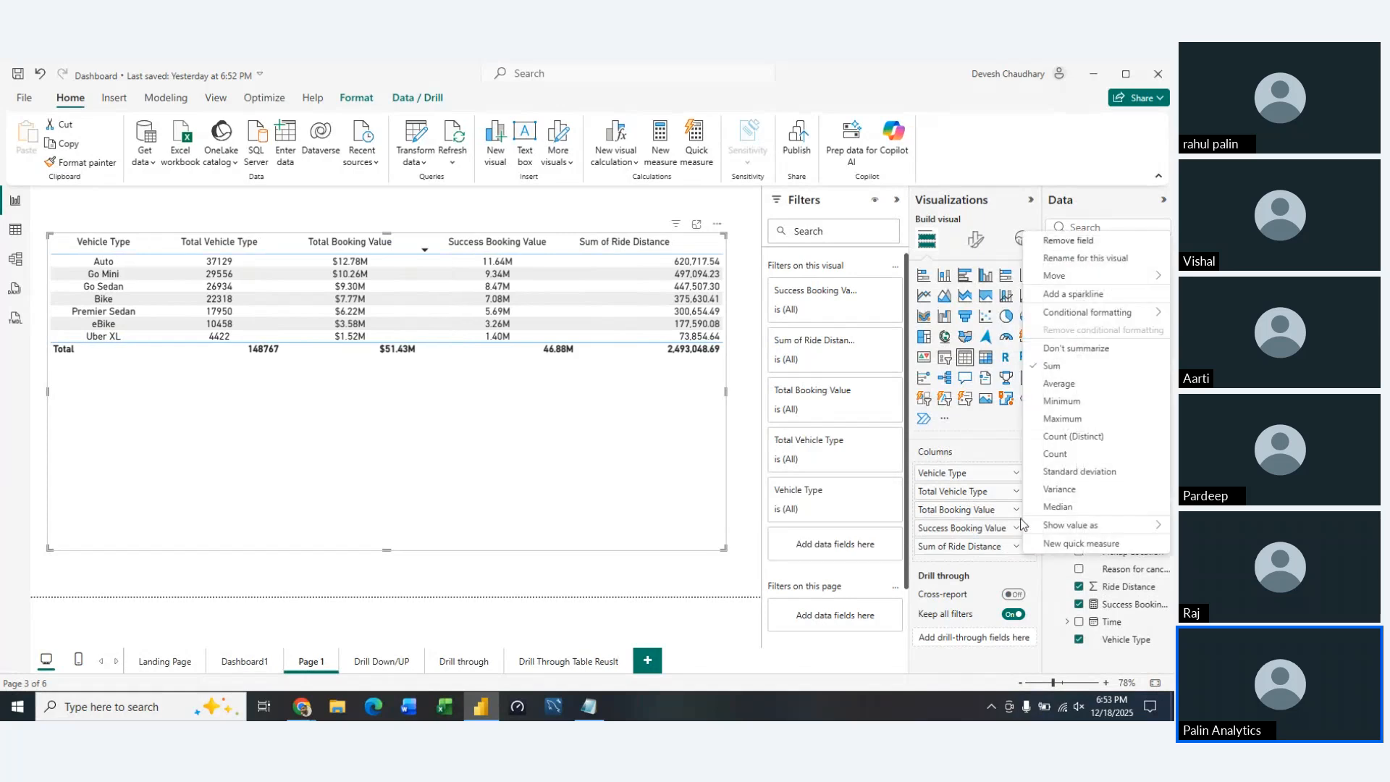
left_click(1058, 383)
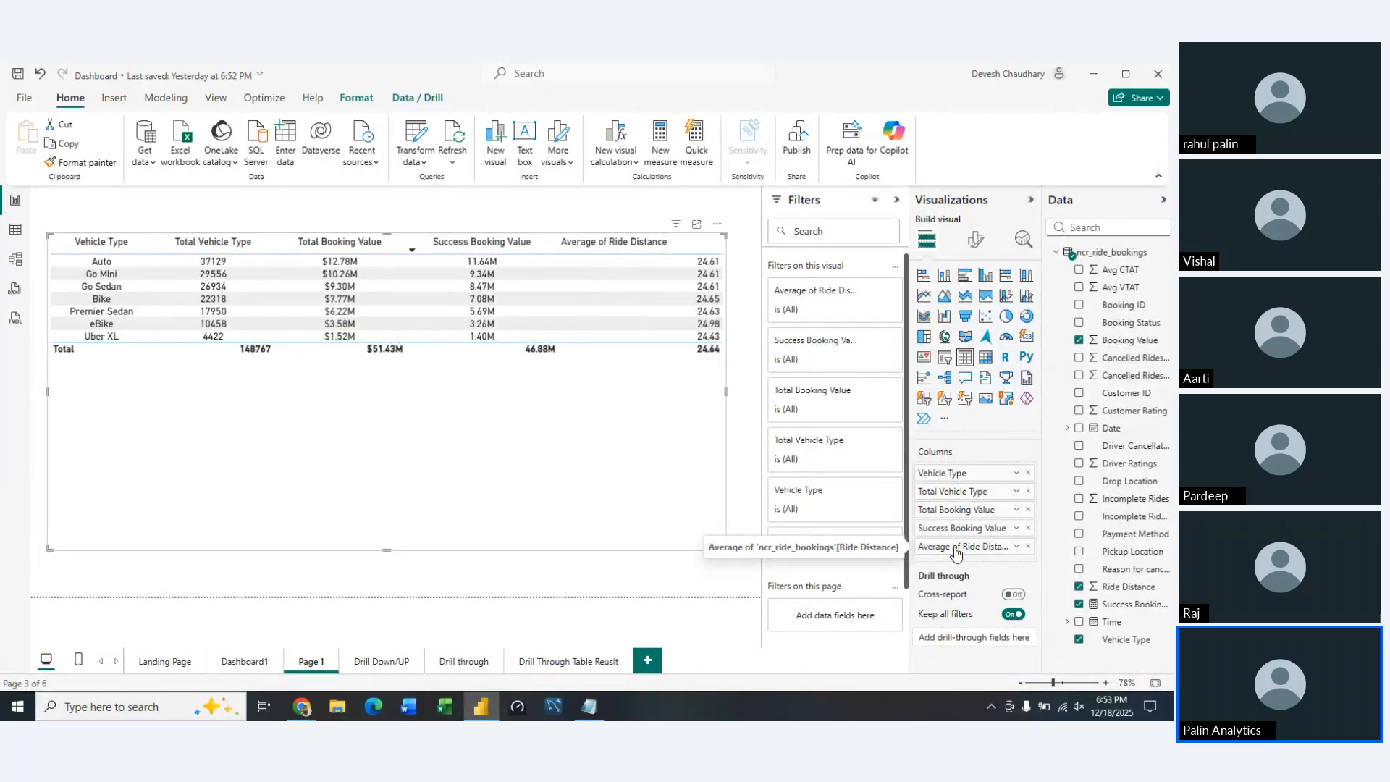
Add Ride Distance to the table again as a sum, and rename it for this visual as Total Ride Distance
left_click_drag(1119, 587, 962, 570)
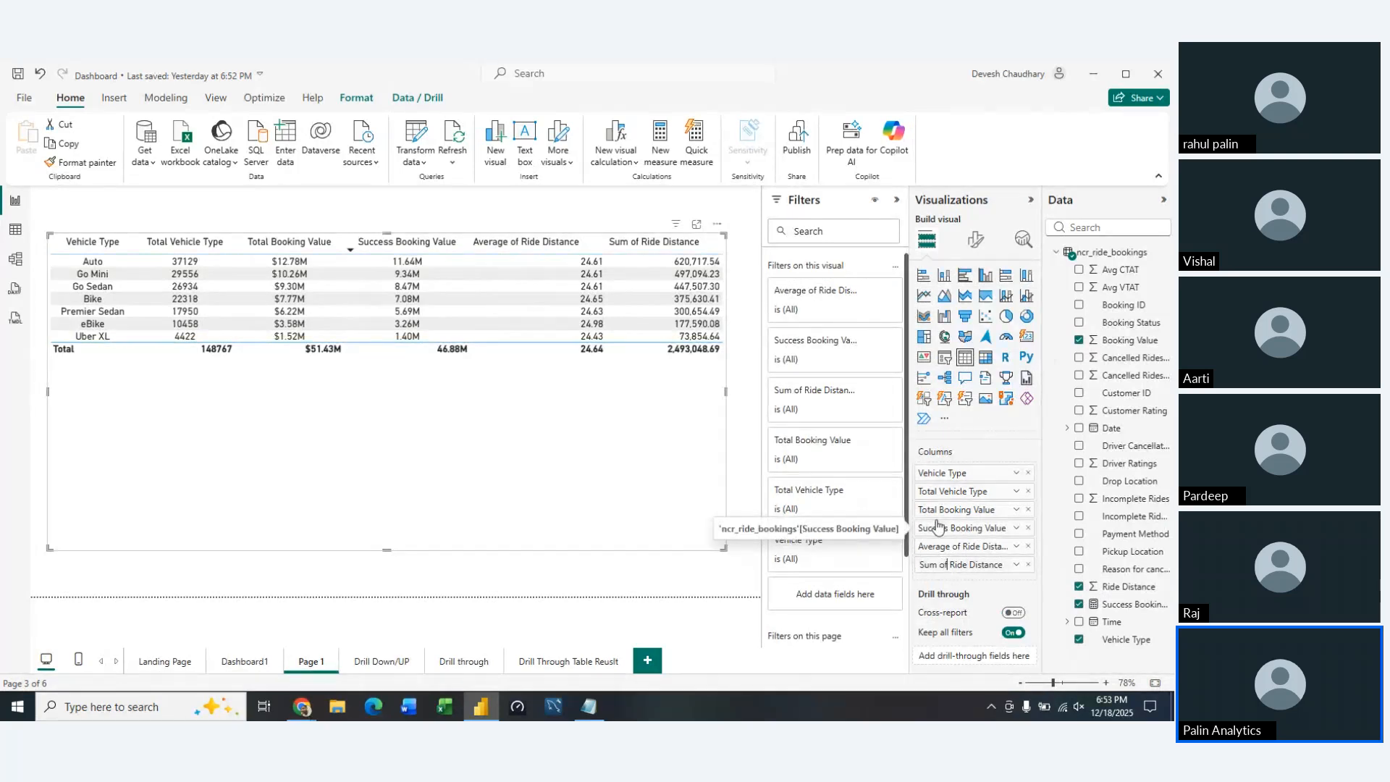
key("ctrl+shift+Left")
type("Total")
key("BackSpace")
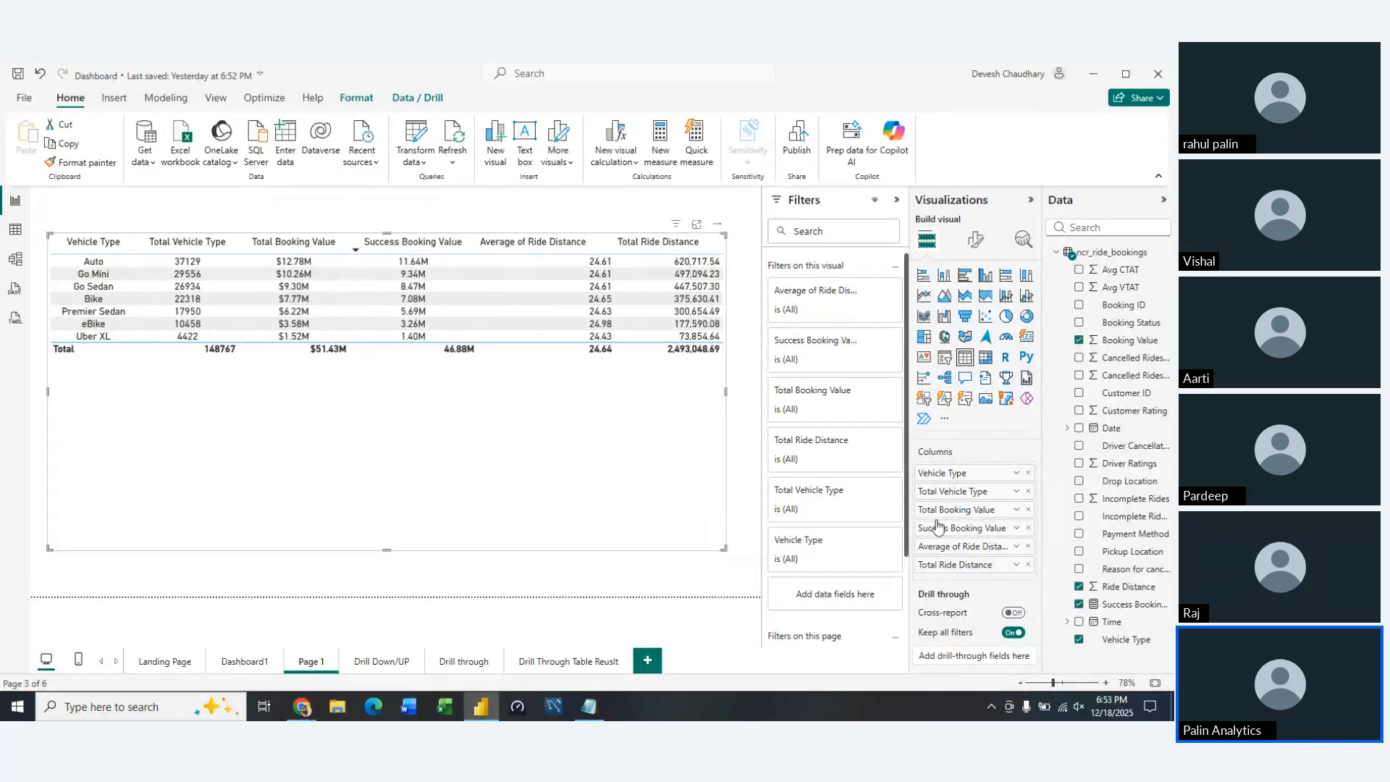
Rename the Average of Ride Distance column for this visual as Average Ride Distance
right_click(947, 549)
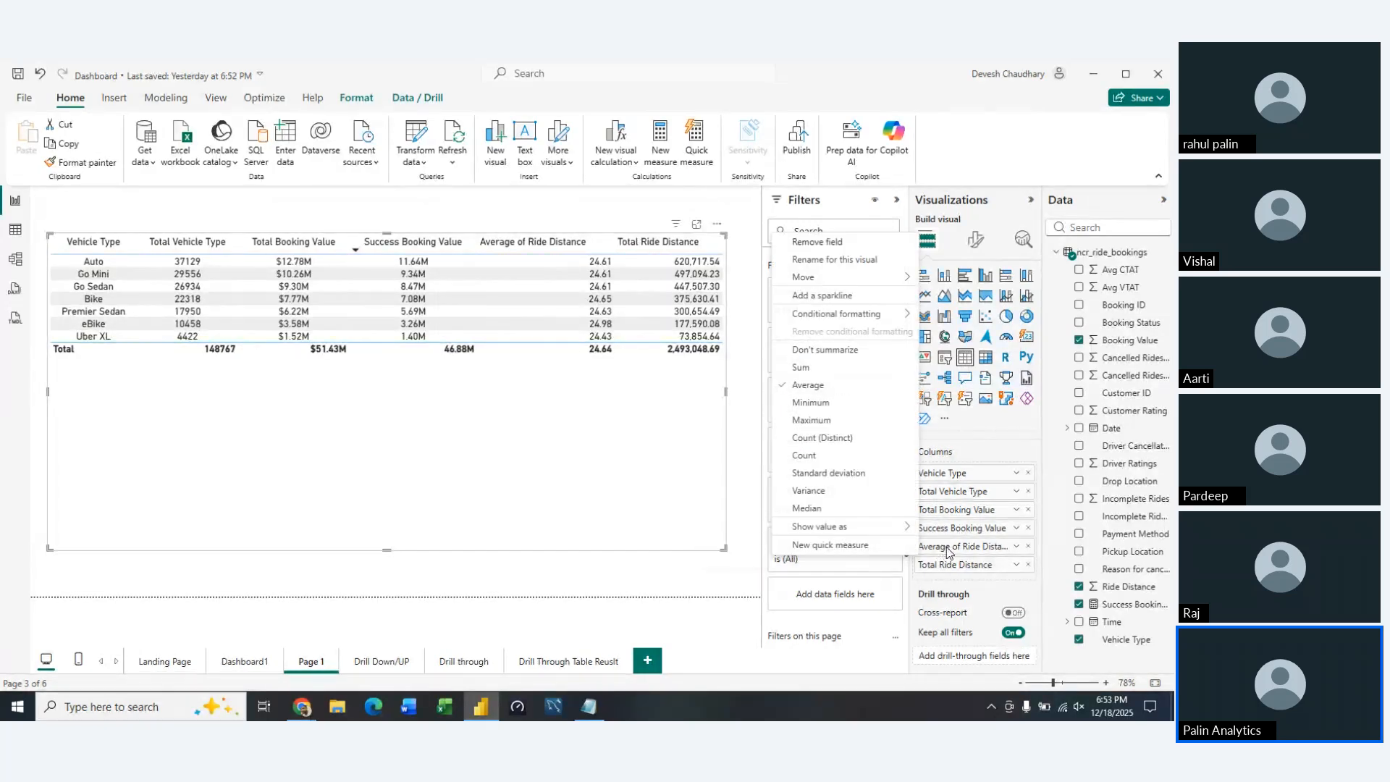
left_click(829, 261)
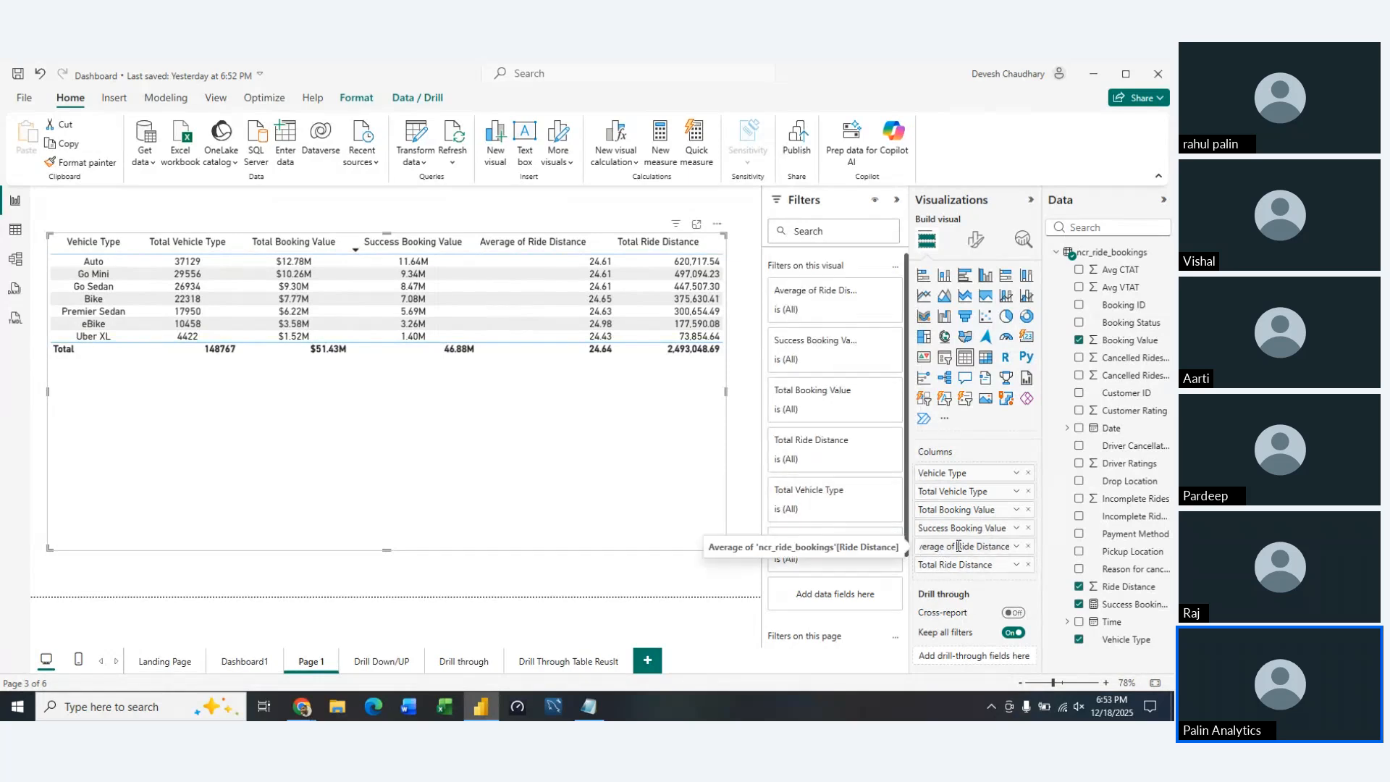
left_click(959, 546)
key("BackSpace")
key("BackSpace")
key("BackSpace")
key("Return")
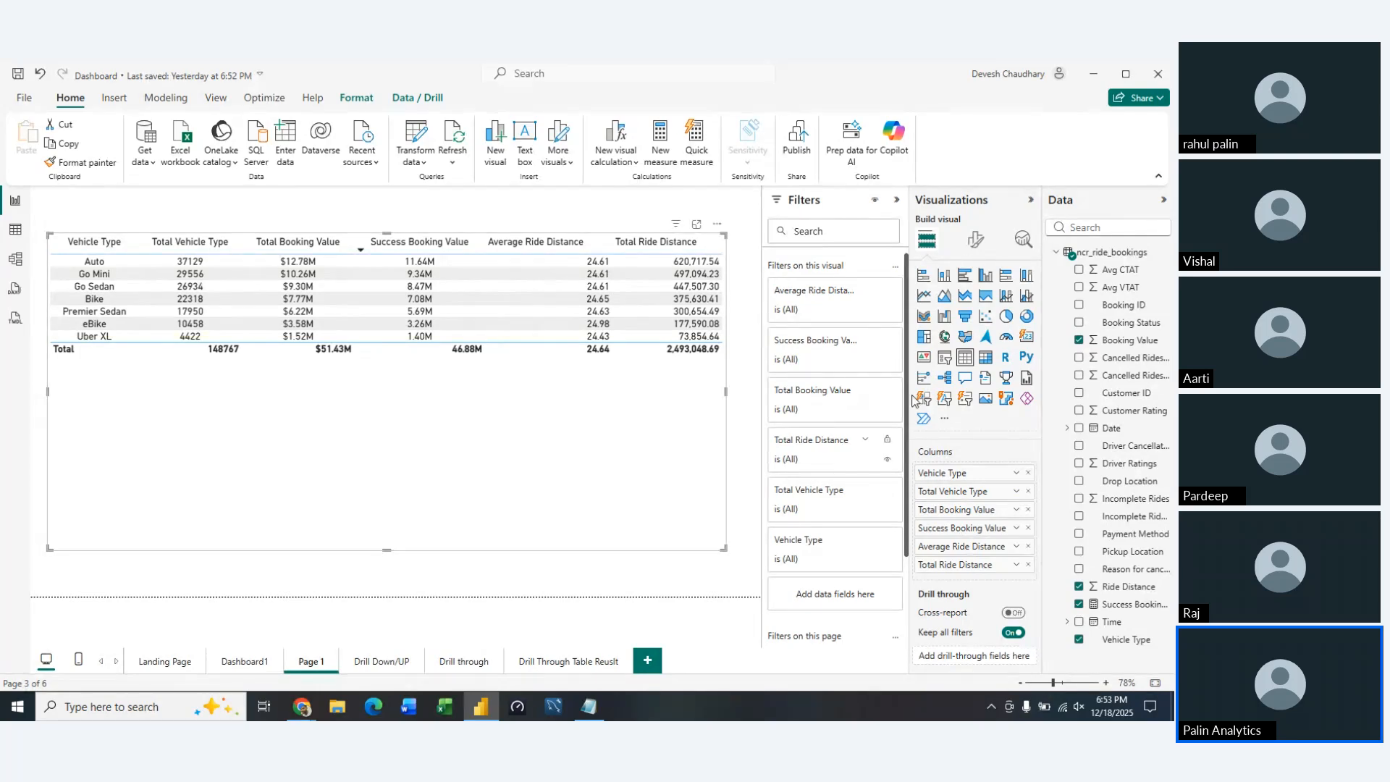
Center-align the Average Ride Distance column, applying the specific column settings to its header as well as its values
left_click(971, 241)
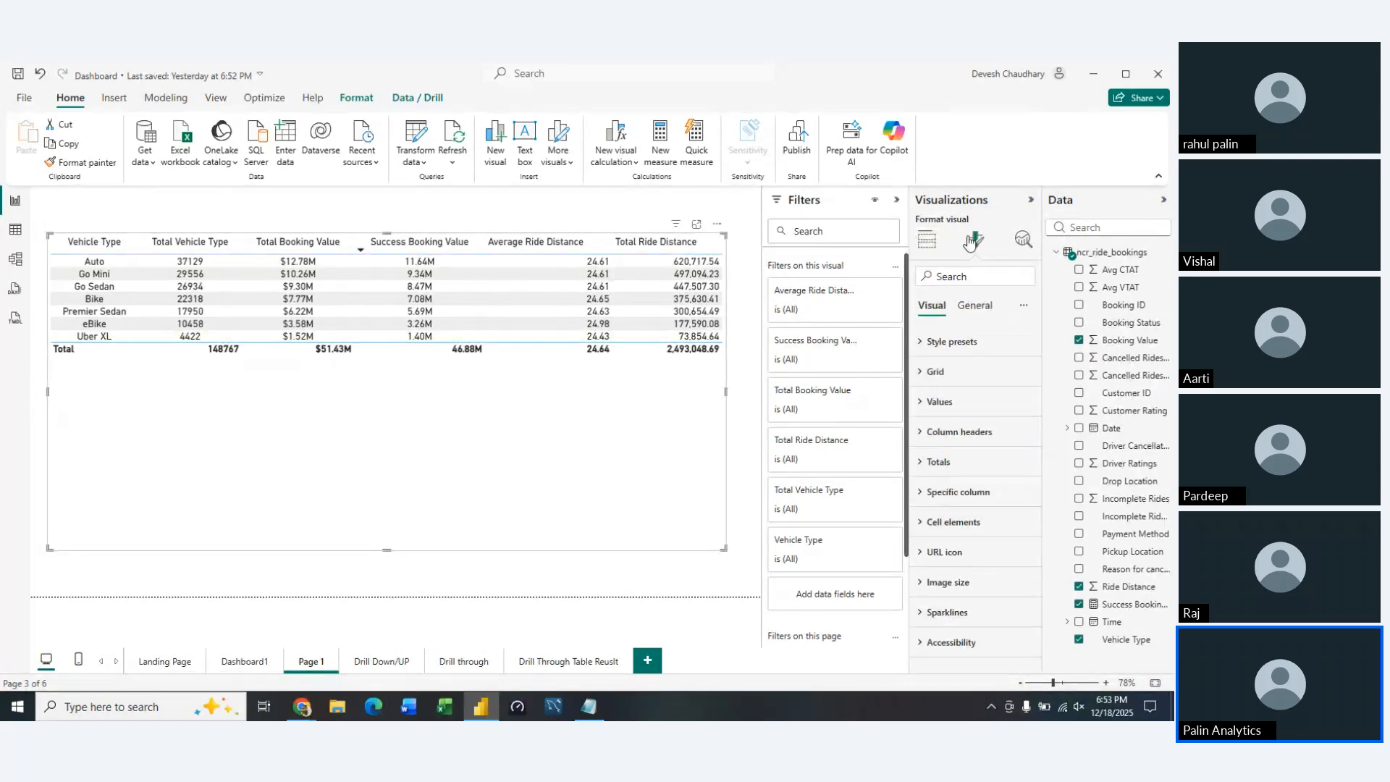
left_click(921, 435)
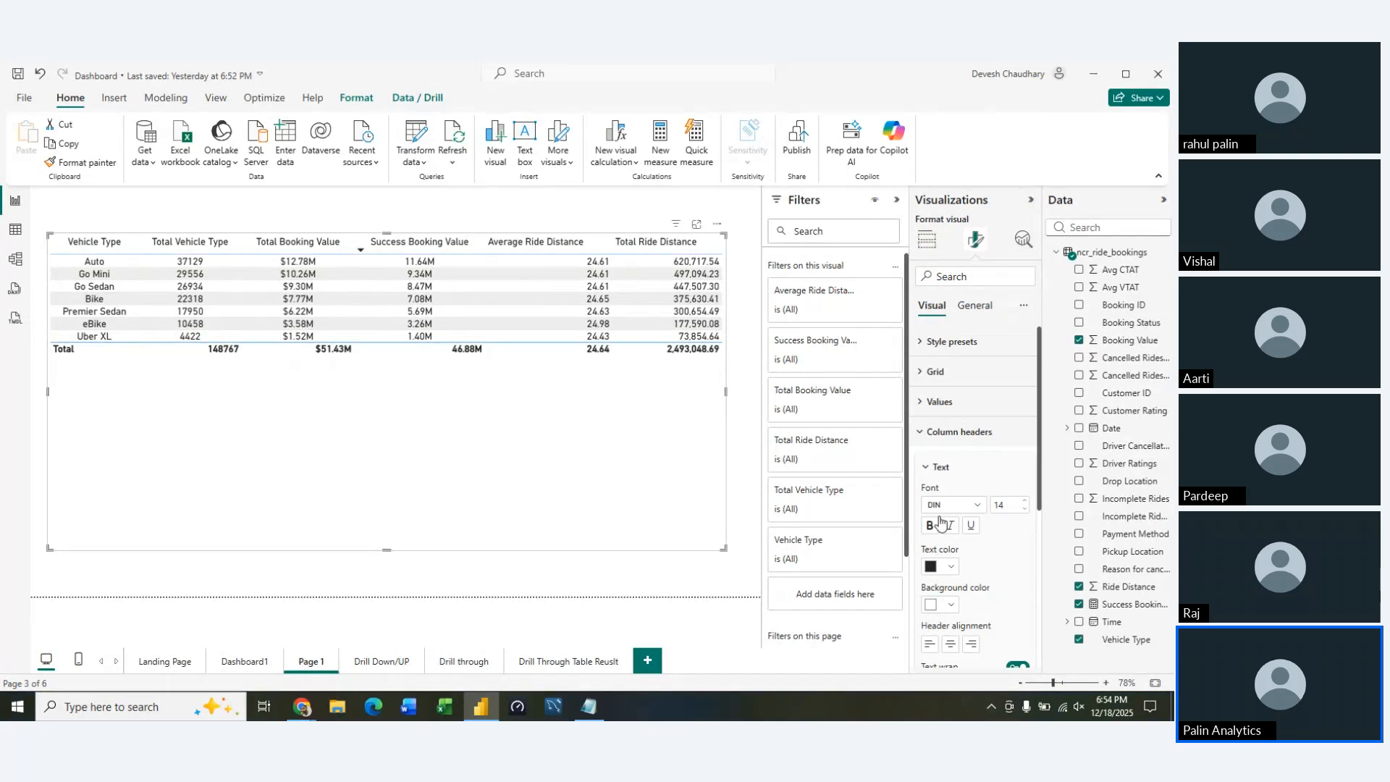
scroll(996, 579, "down", 3)
scroll(996, 581, "up", 2)
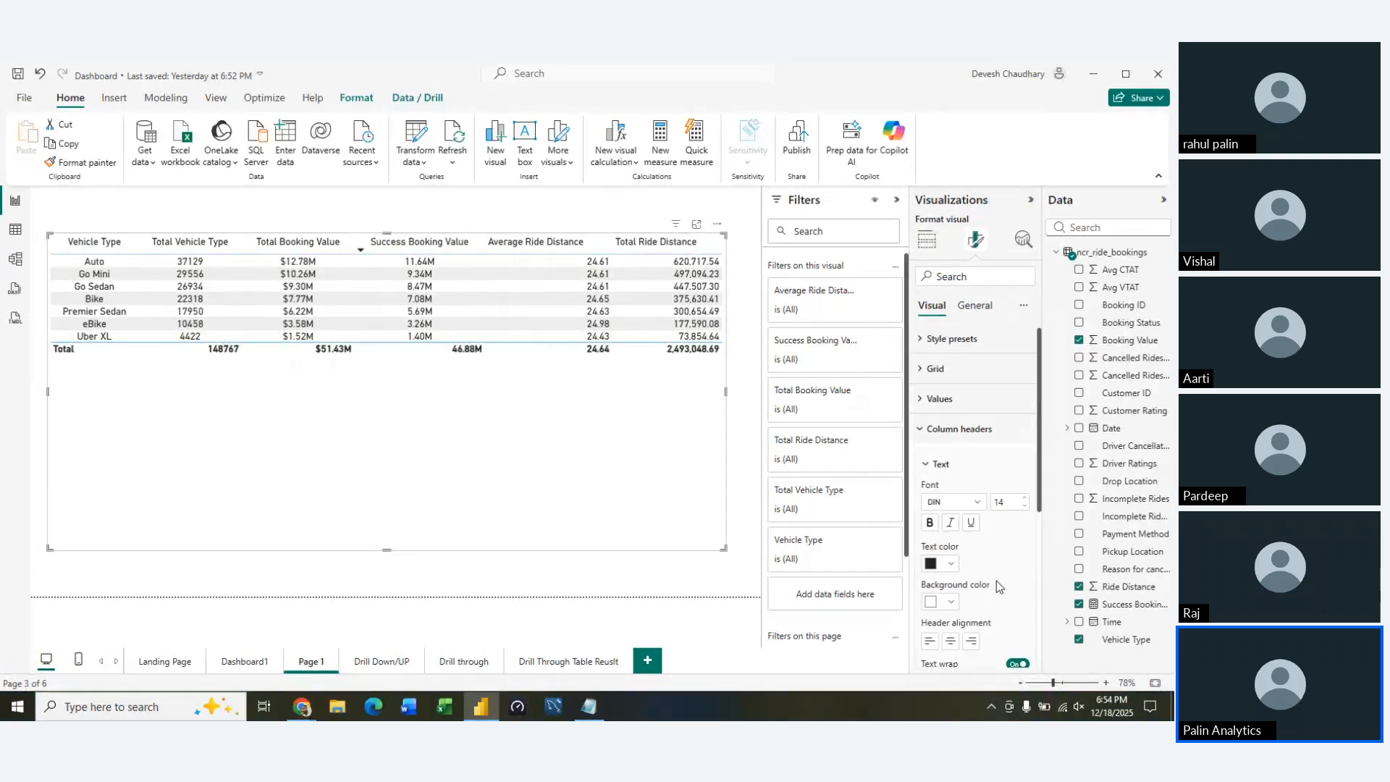
left_click(920, 382)
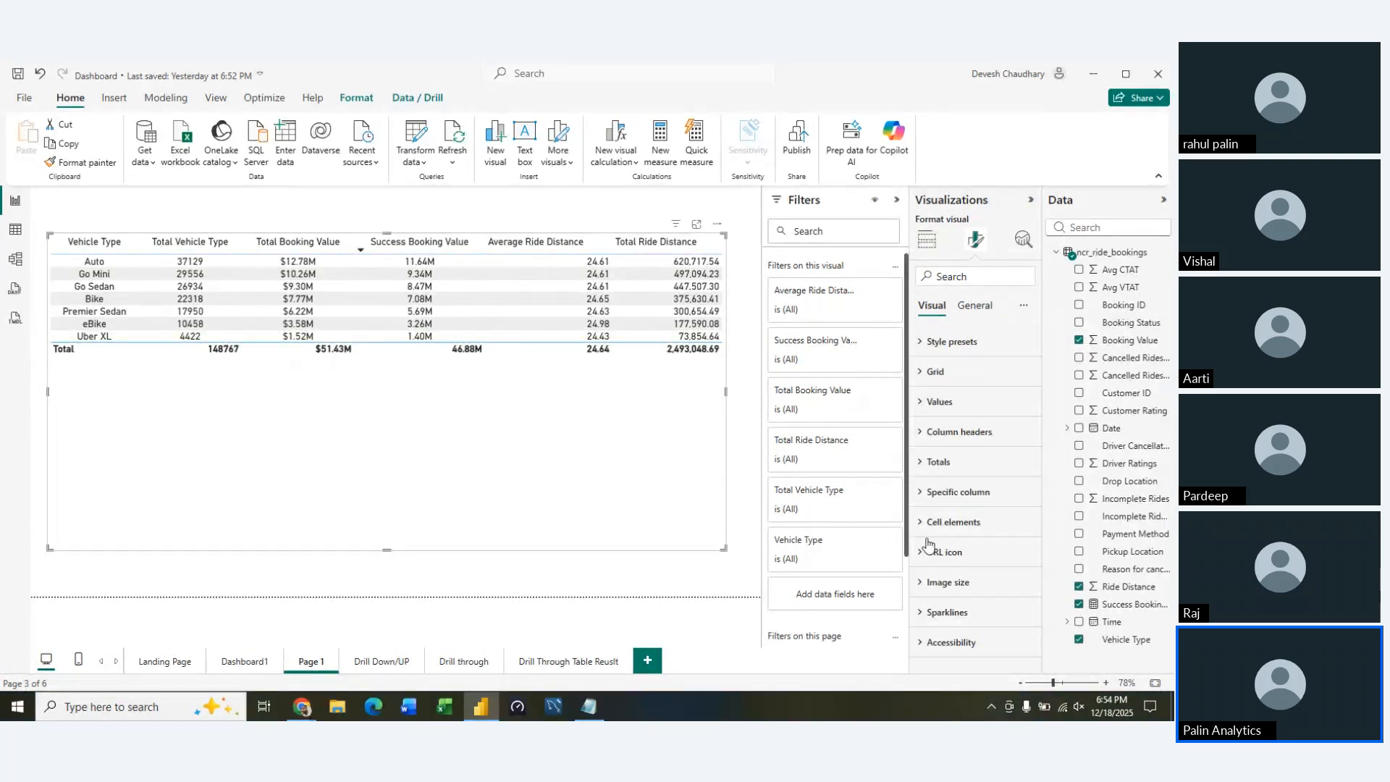
left_click(918, 491)
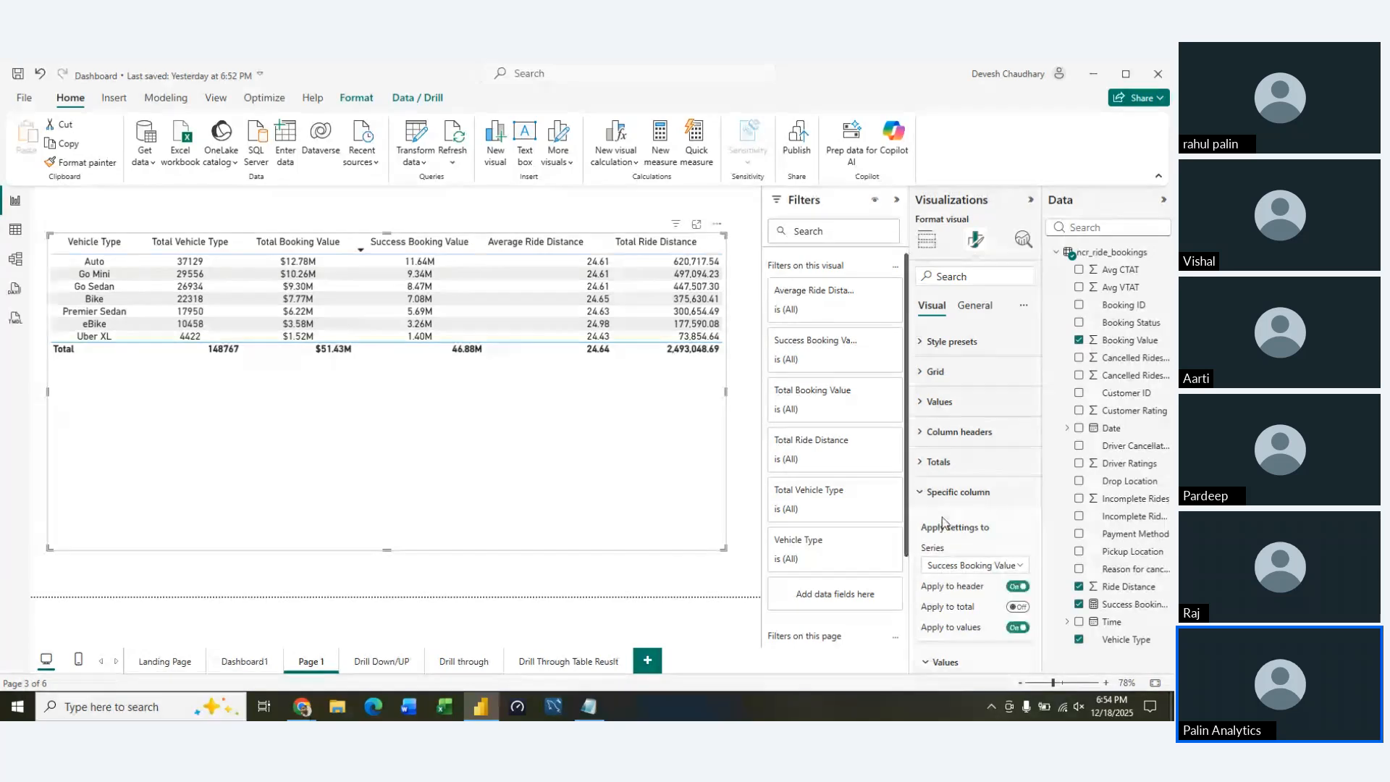
left_click(1008, 566)
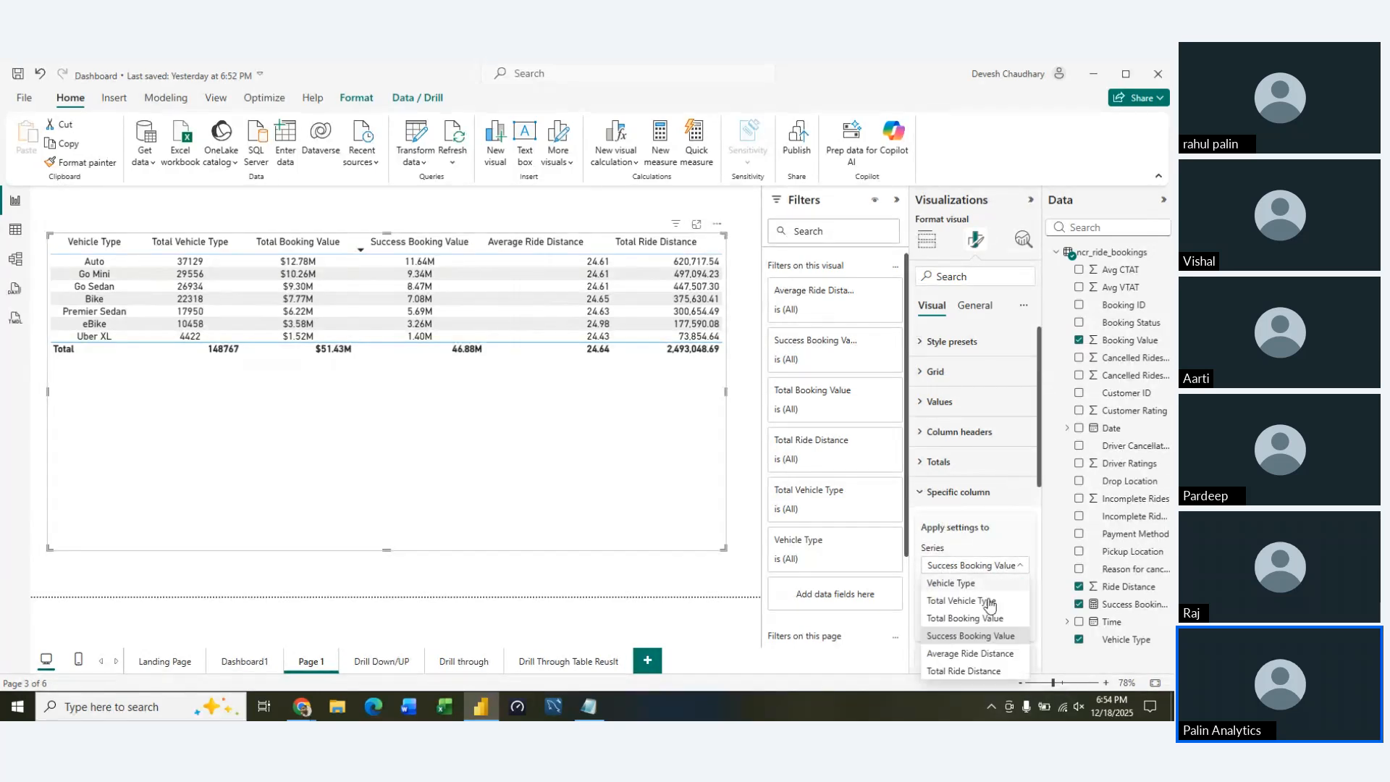
left_click(986, 653)
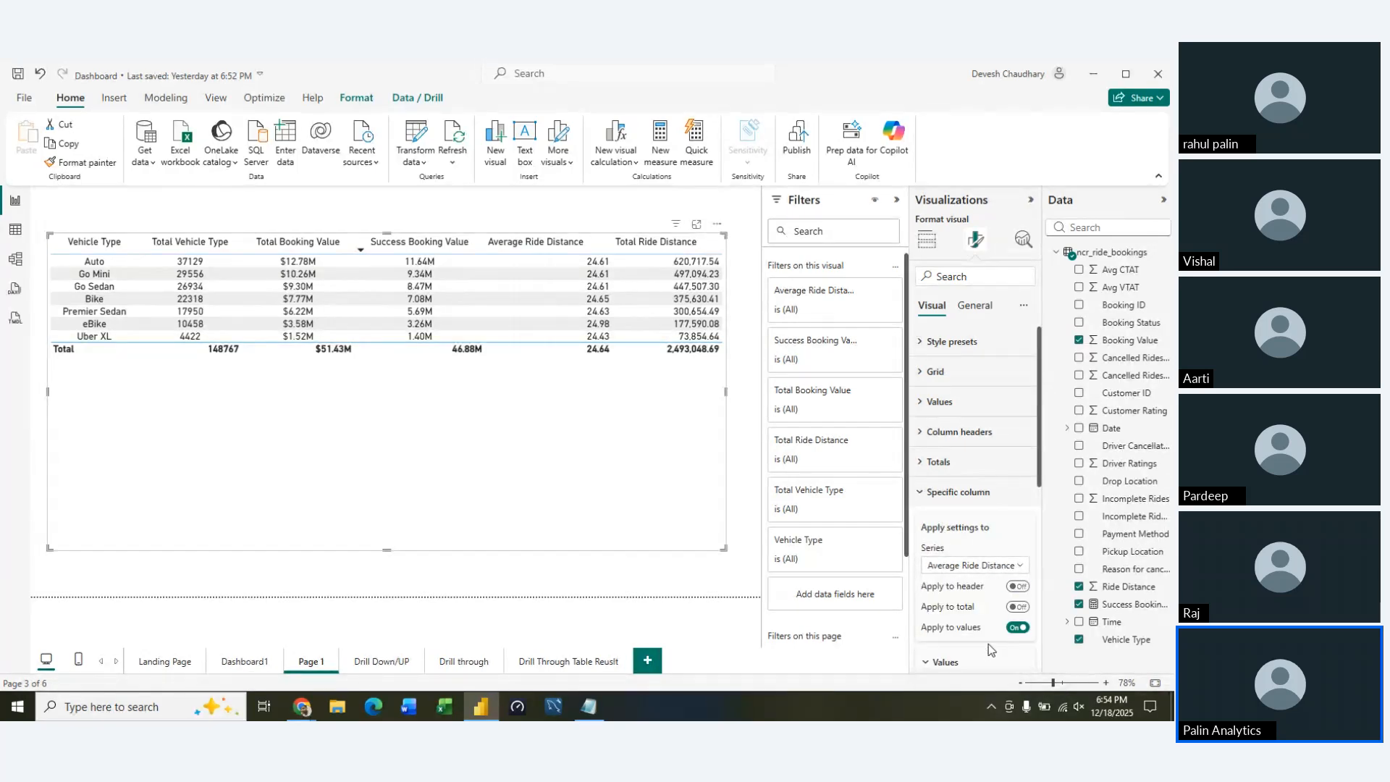
left_click(1017, 587)
scroll(972, 641, "down", 3)
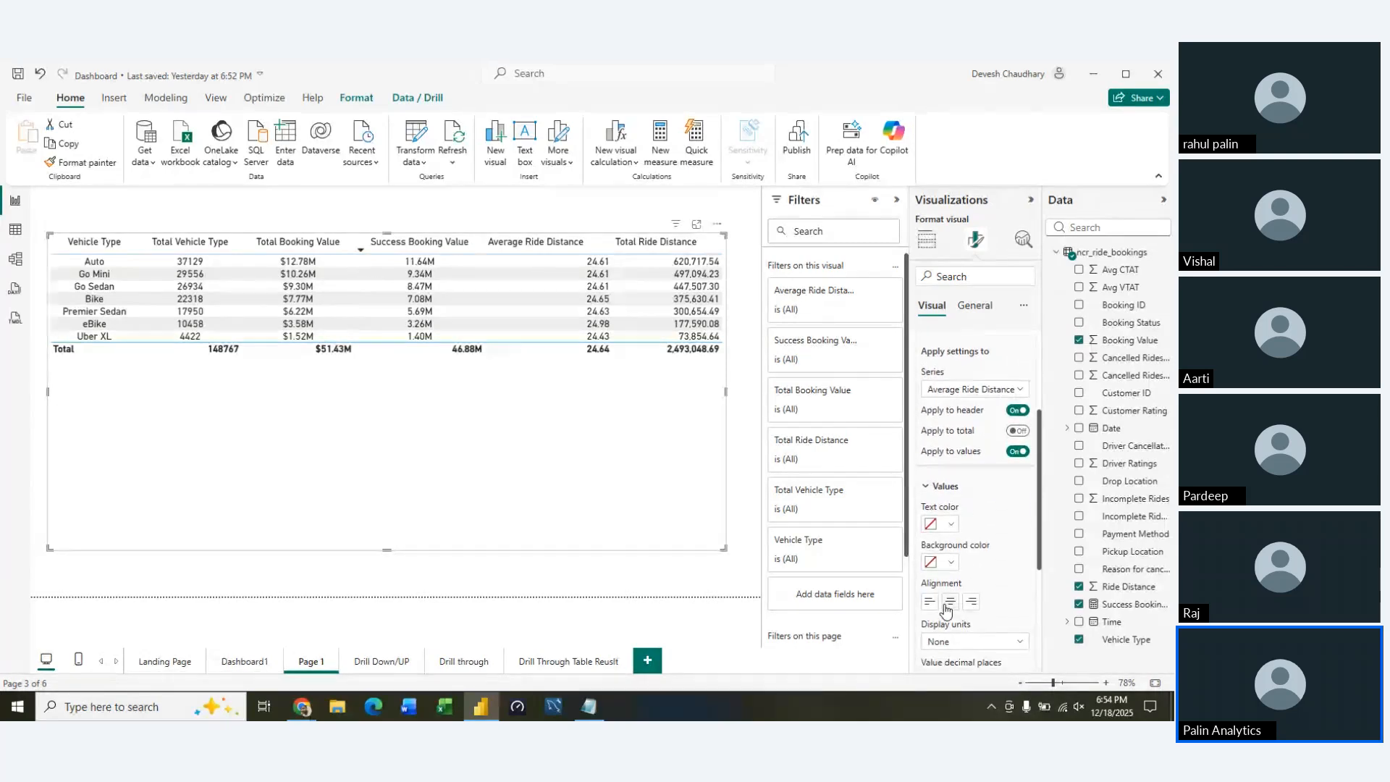
left_click(948, 604)
scroll(1017, 611, "down", 3)
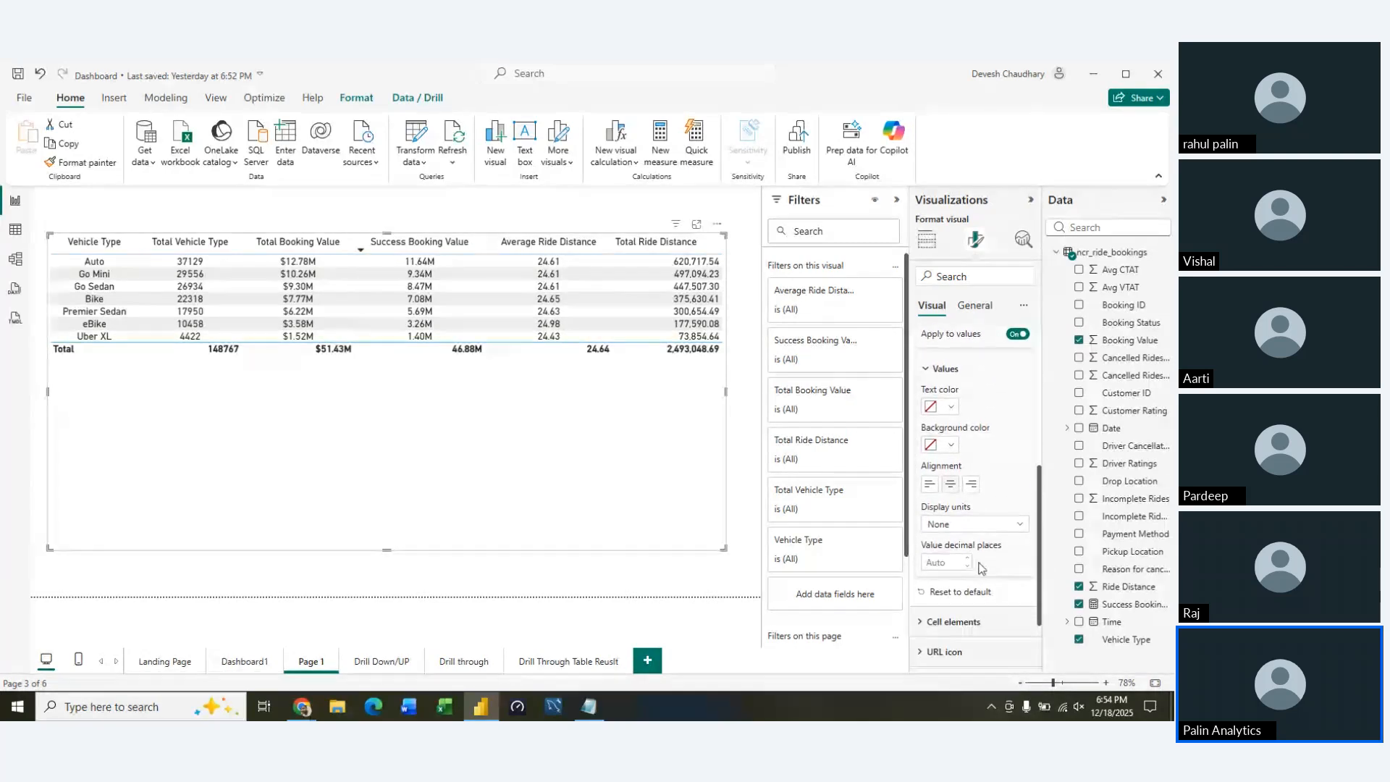
scroll(997, 536, "up", 5)
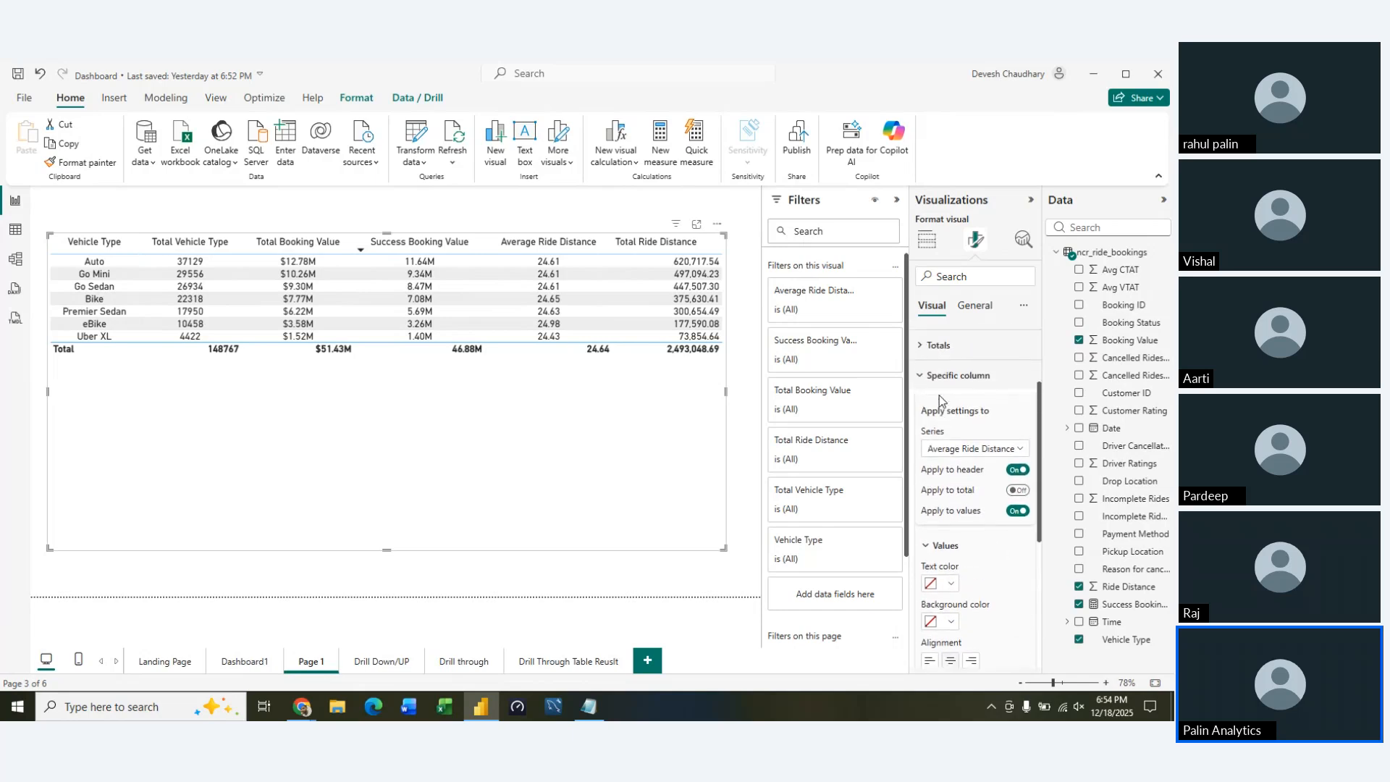
scroll(940, 396, "up", 1)
left_click(929, 423)
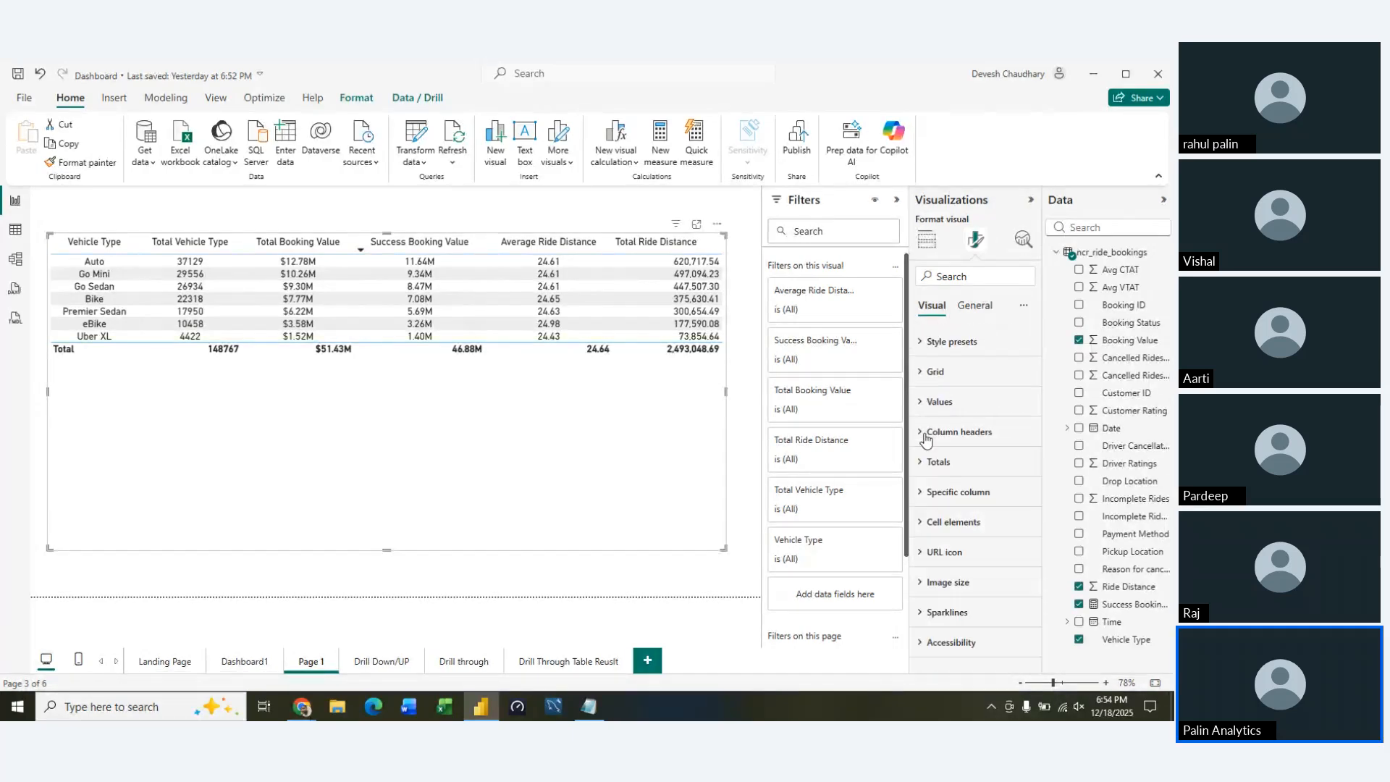
left_click(927, 433)
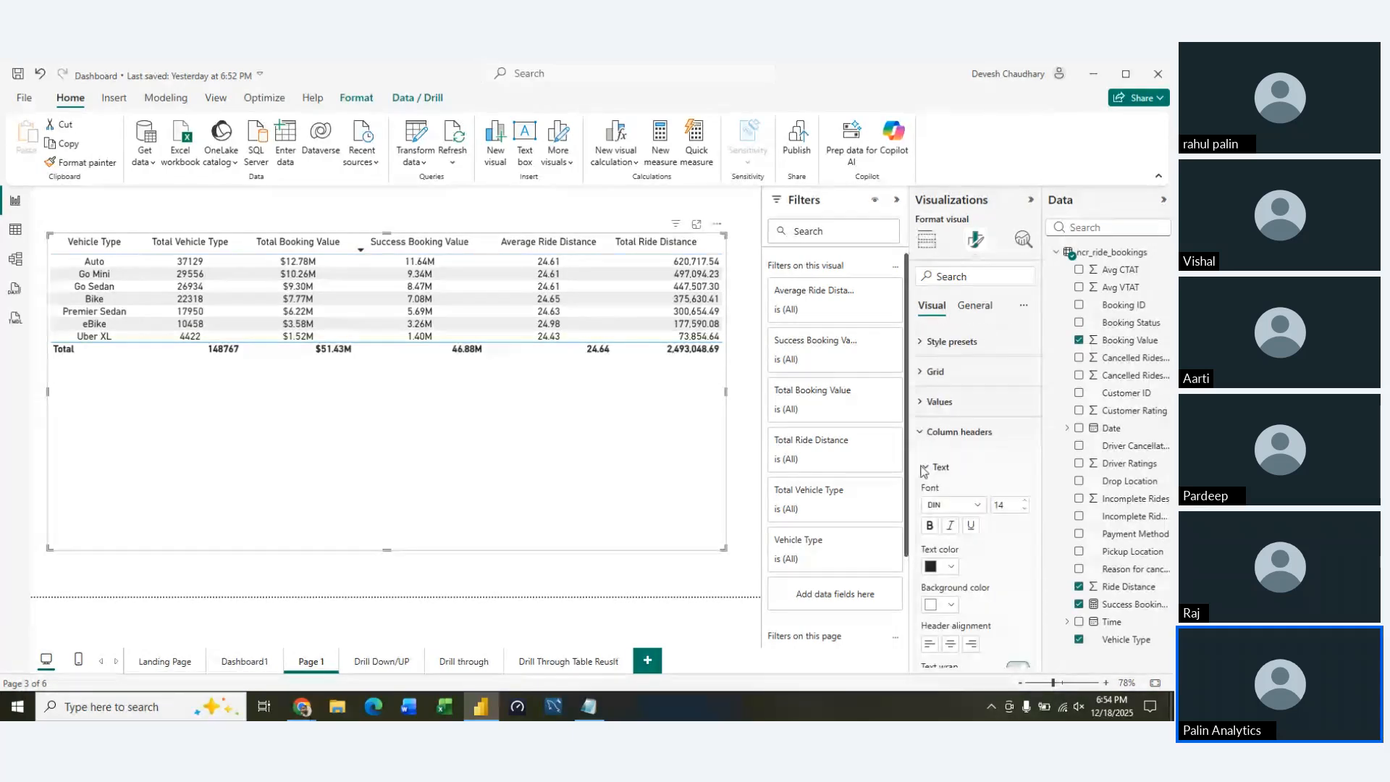
left_click(923, 402)
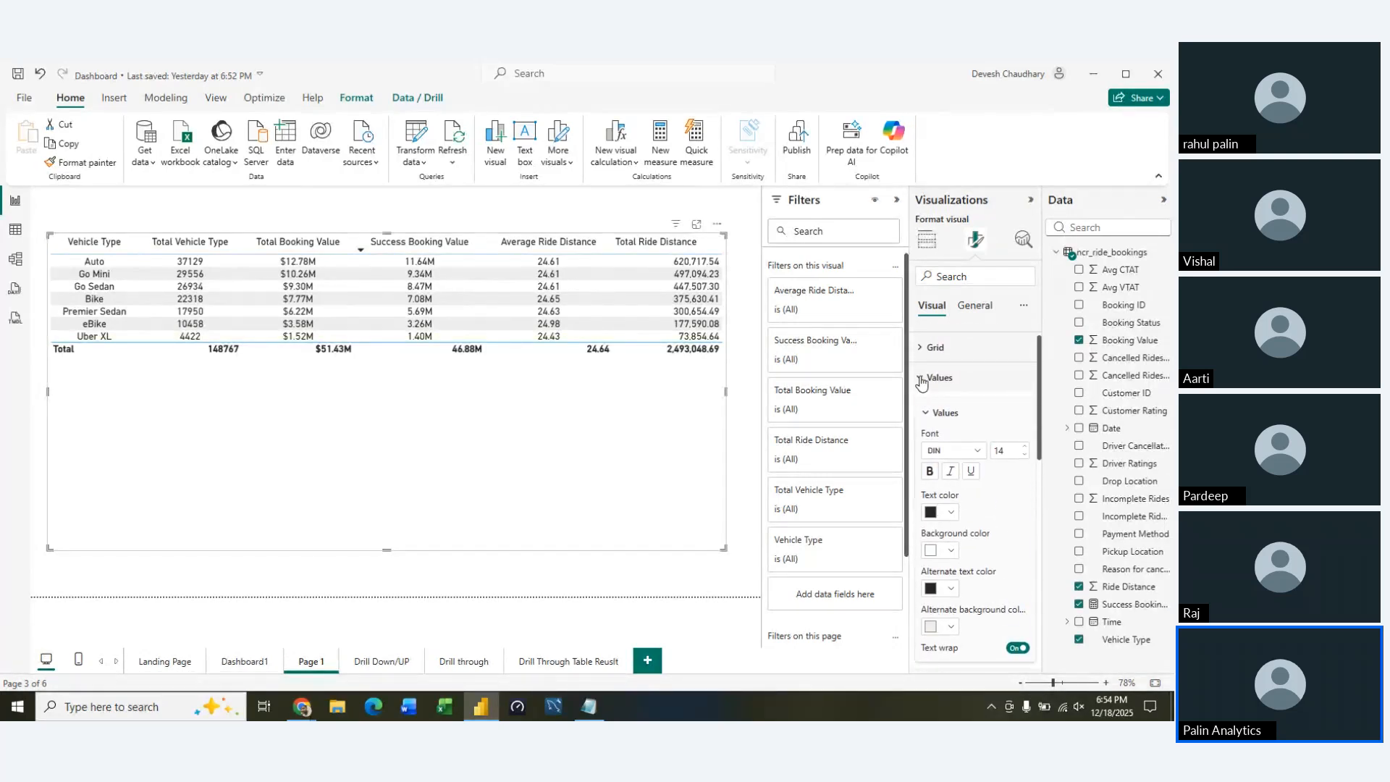
left_click(921, 382)
left_click(924, 412)
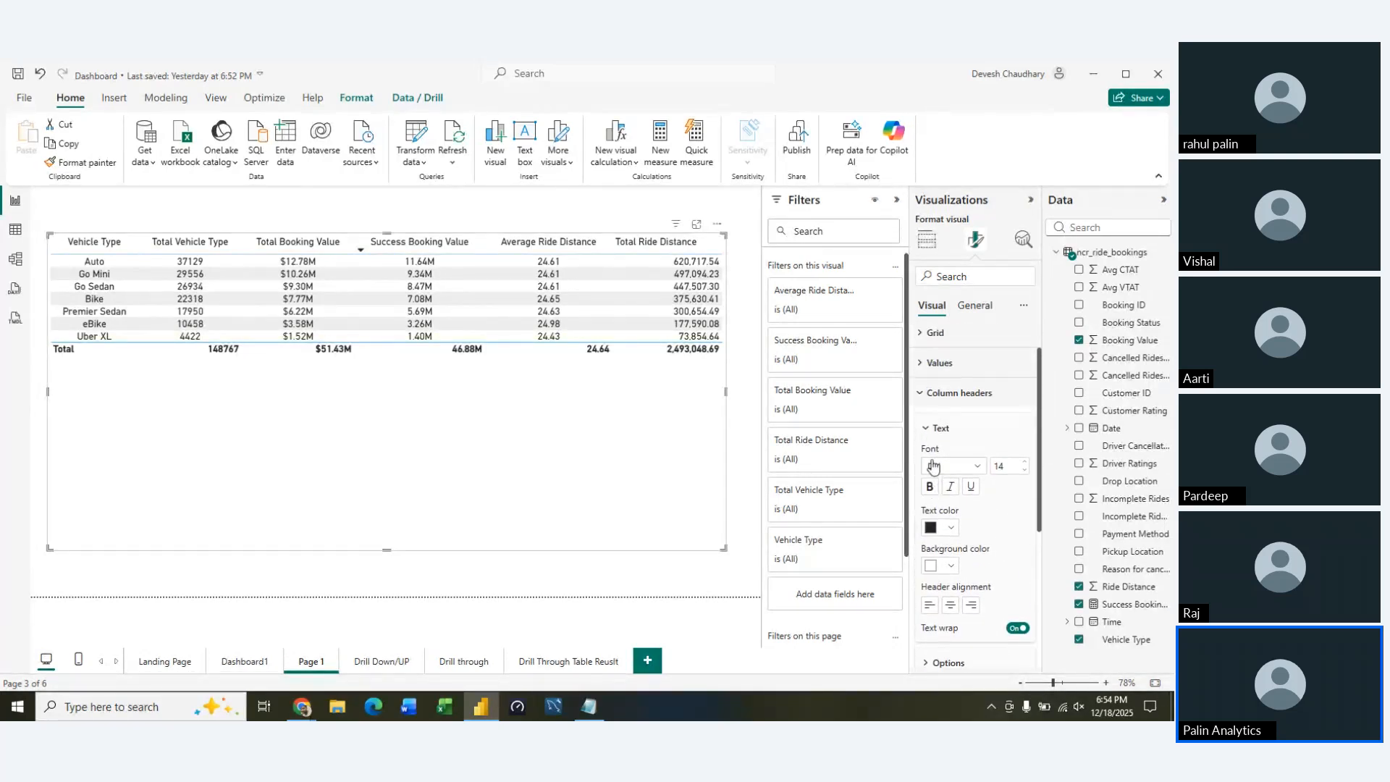
left_click(926, 393)
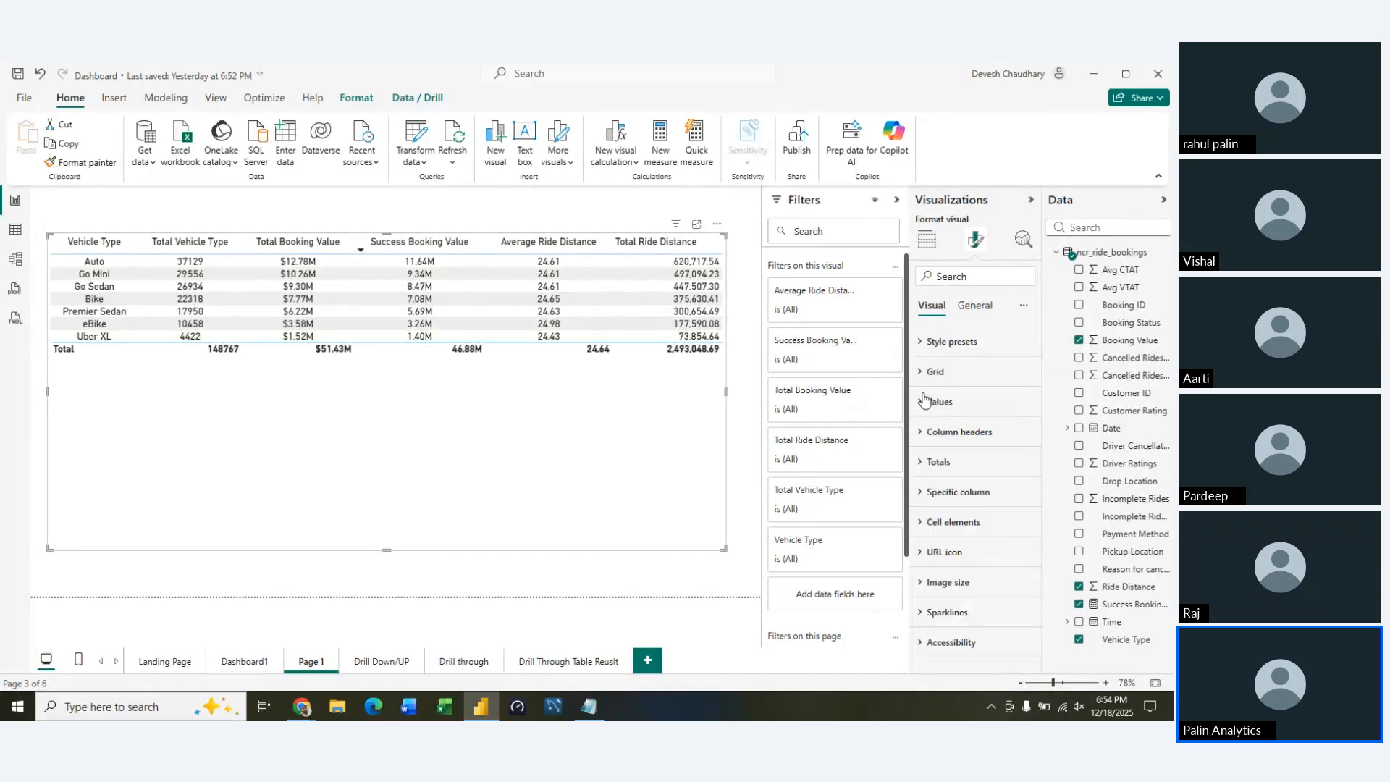
right_click(931, 498)
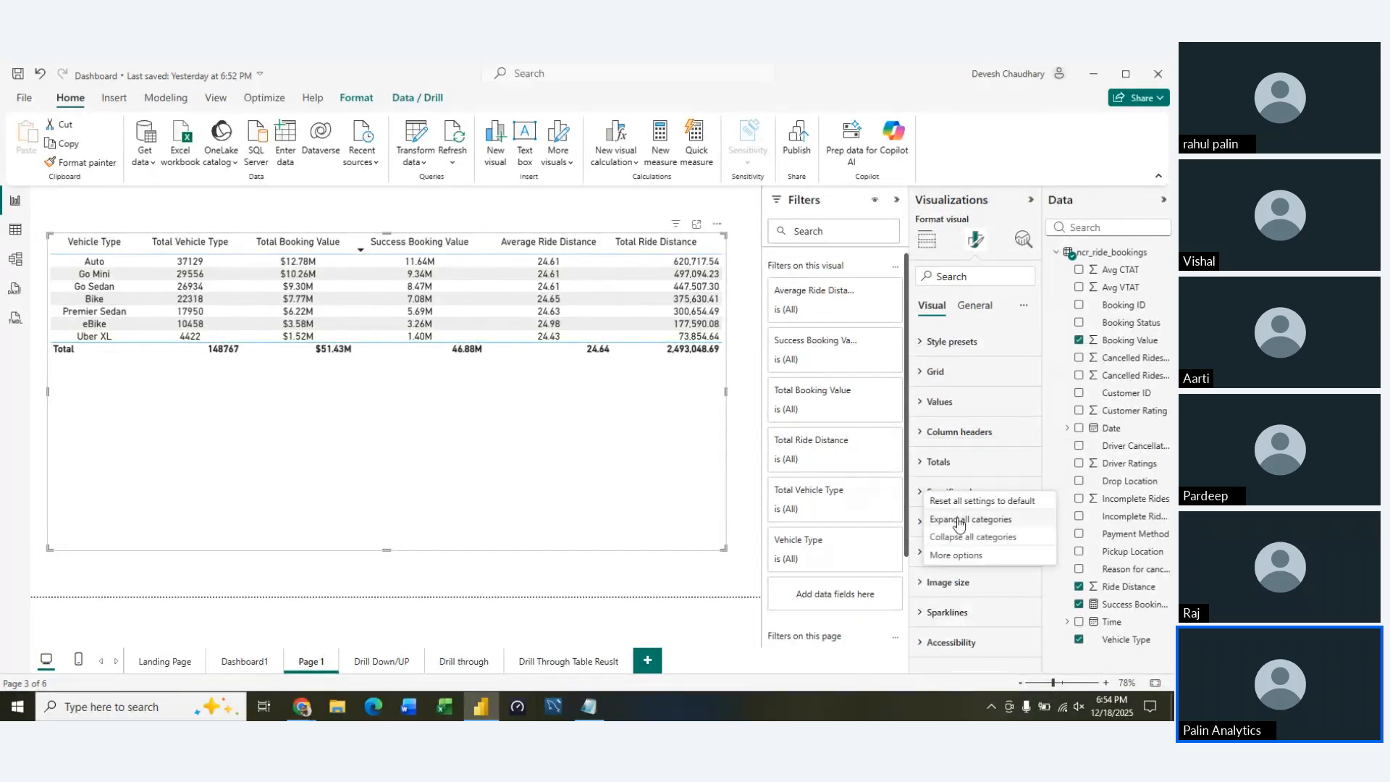
Center-align the Total Ride Distance column, applying the specific column settings to its header as well as its values
left_click(930, 493)
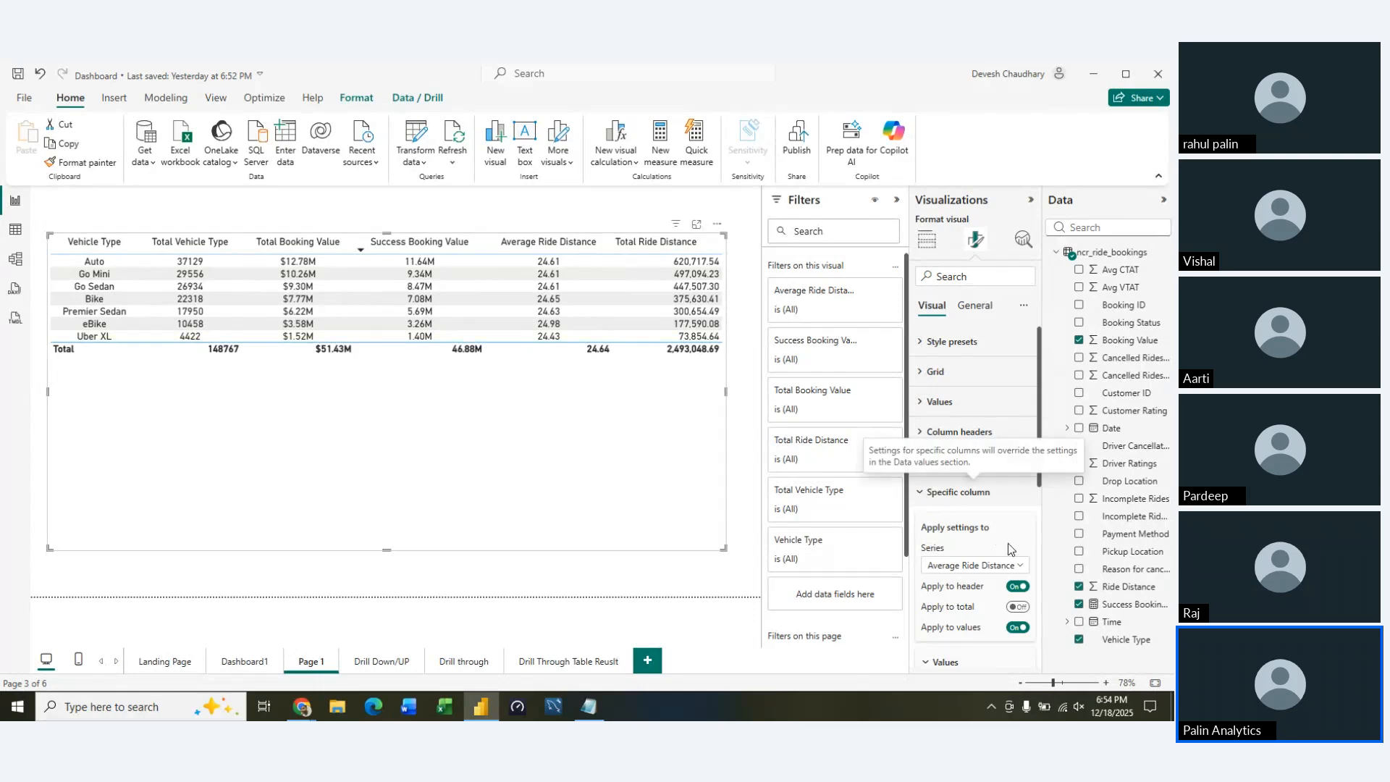
scroll(1012, 553, "down", 1)
scroll(1012, 554, "down", 2)
left_click(1012, 433)
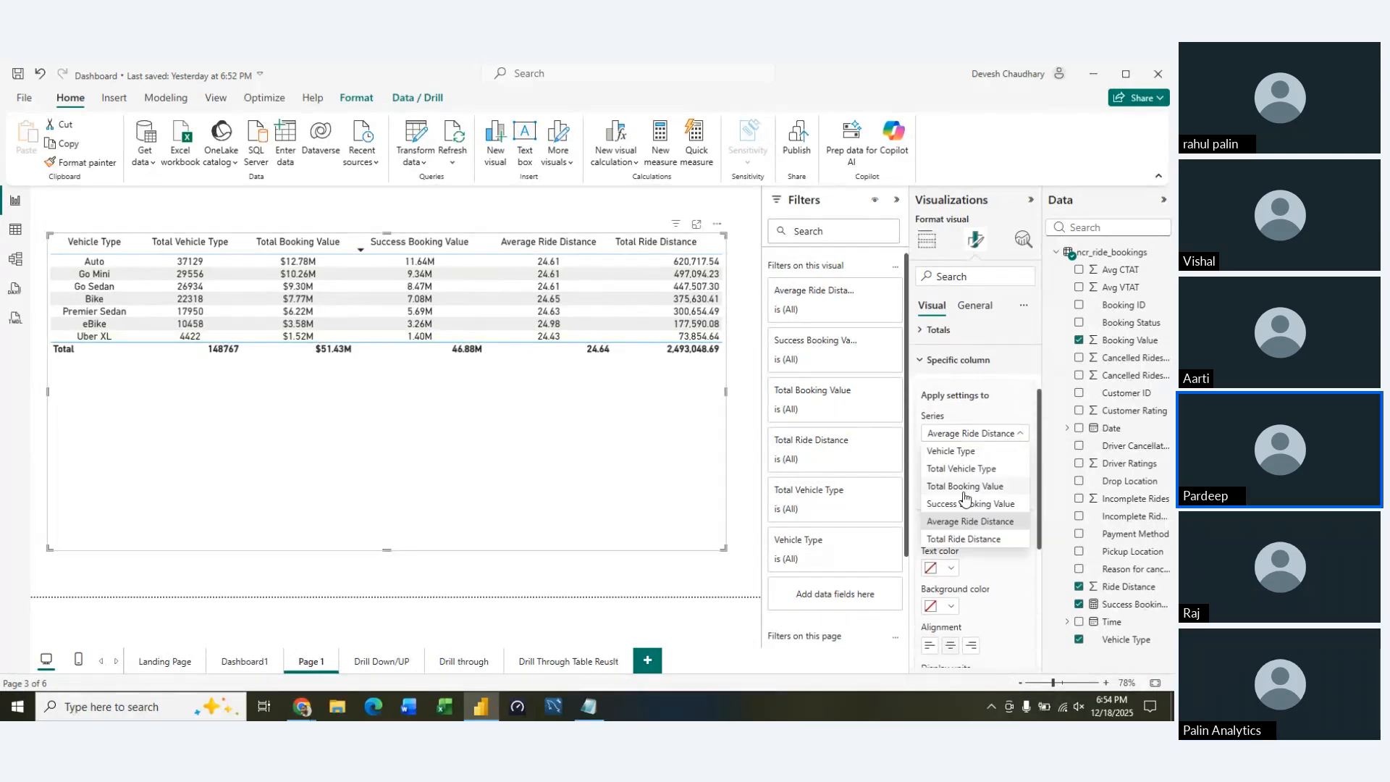
left_click(961, 539)
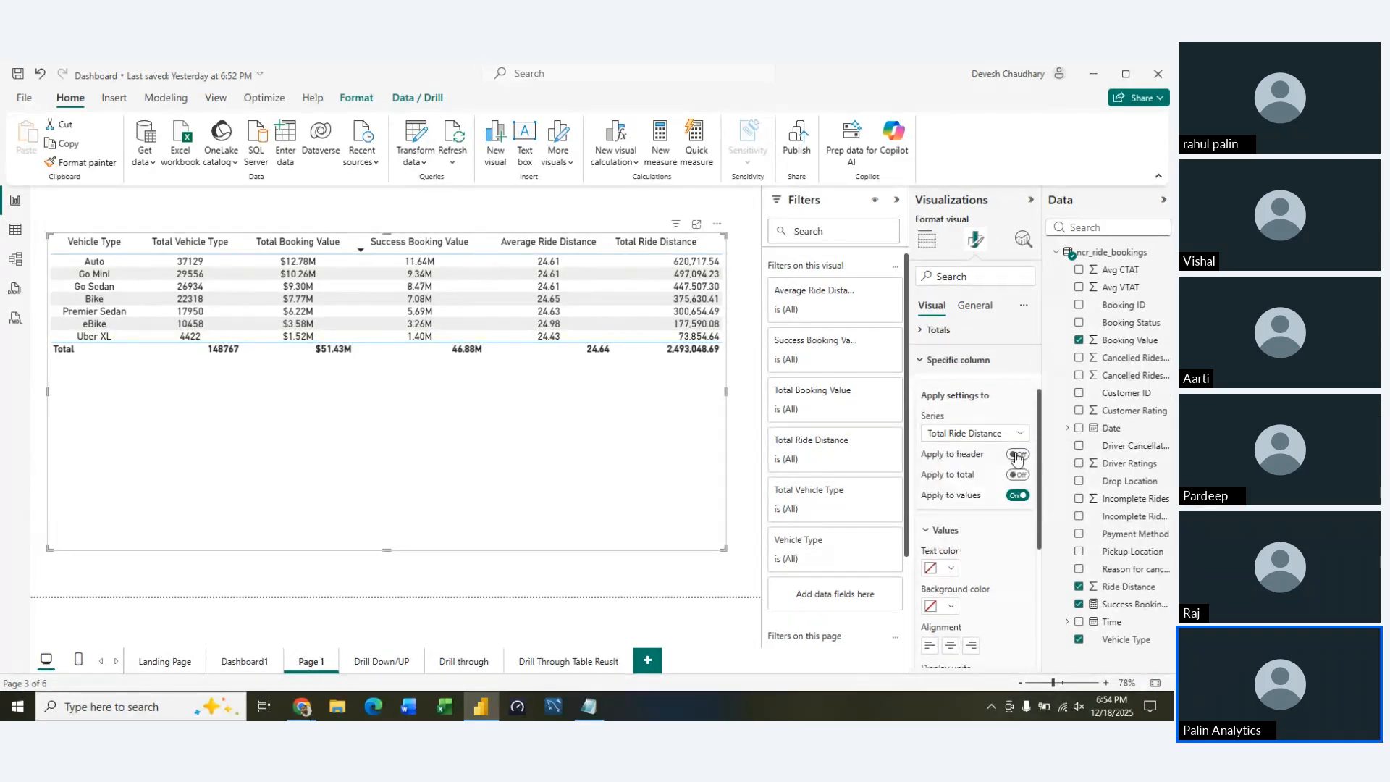
scroll(975, 562, "down", 3)
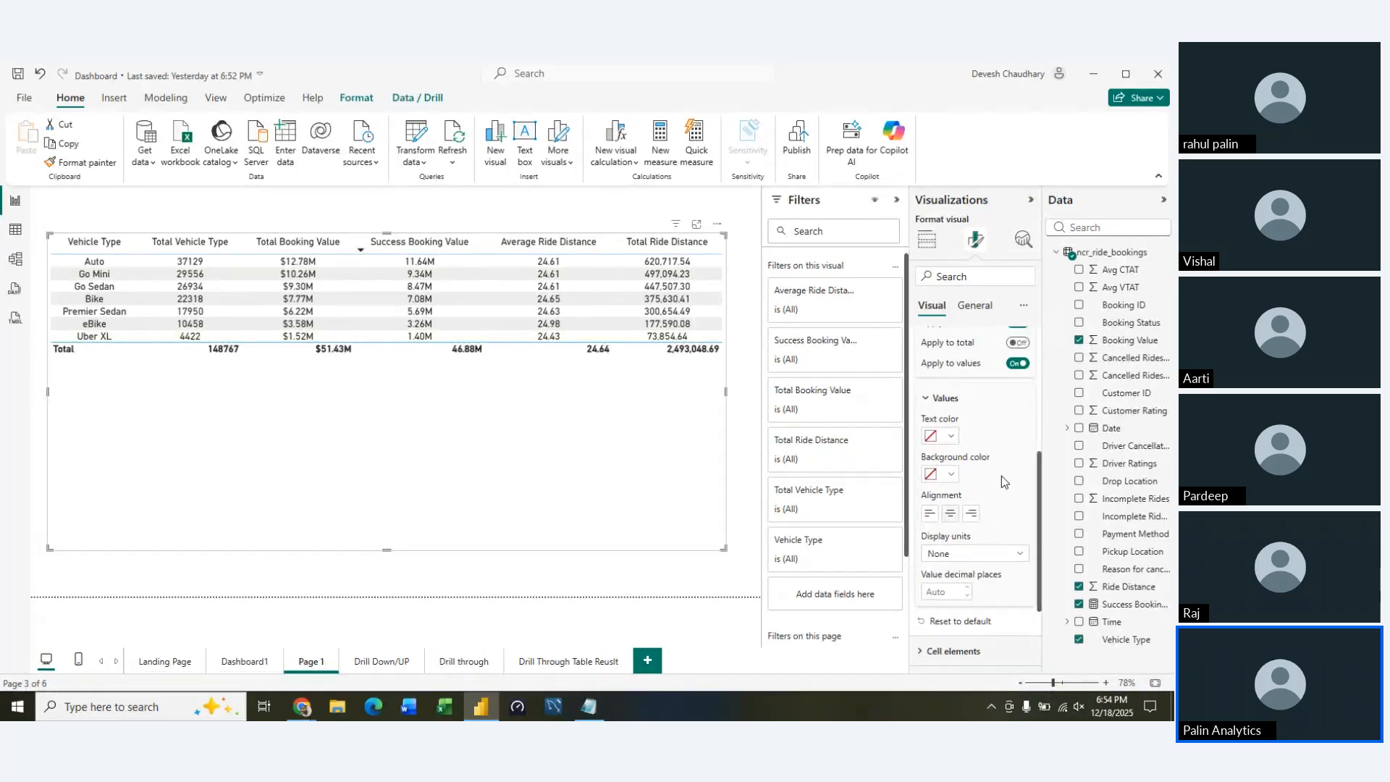
scroll(1001, 475, "down", 2)
scroll(1001, 476, "up", 4)
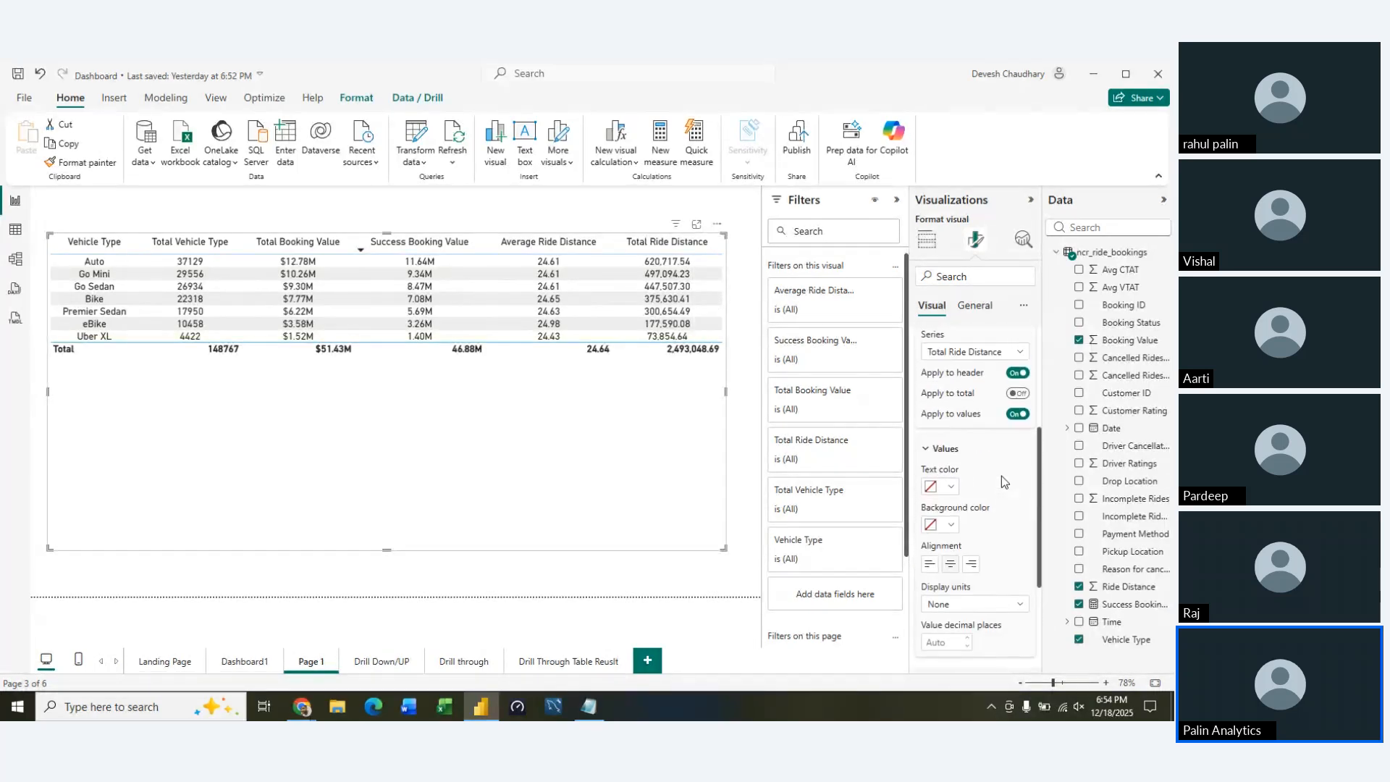
left_click(1019, 353)
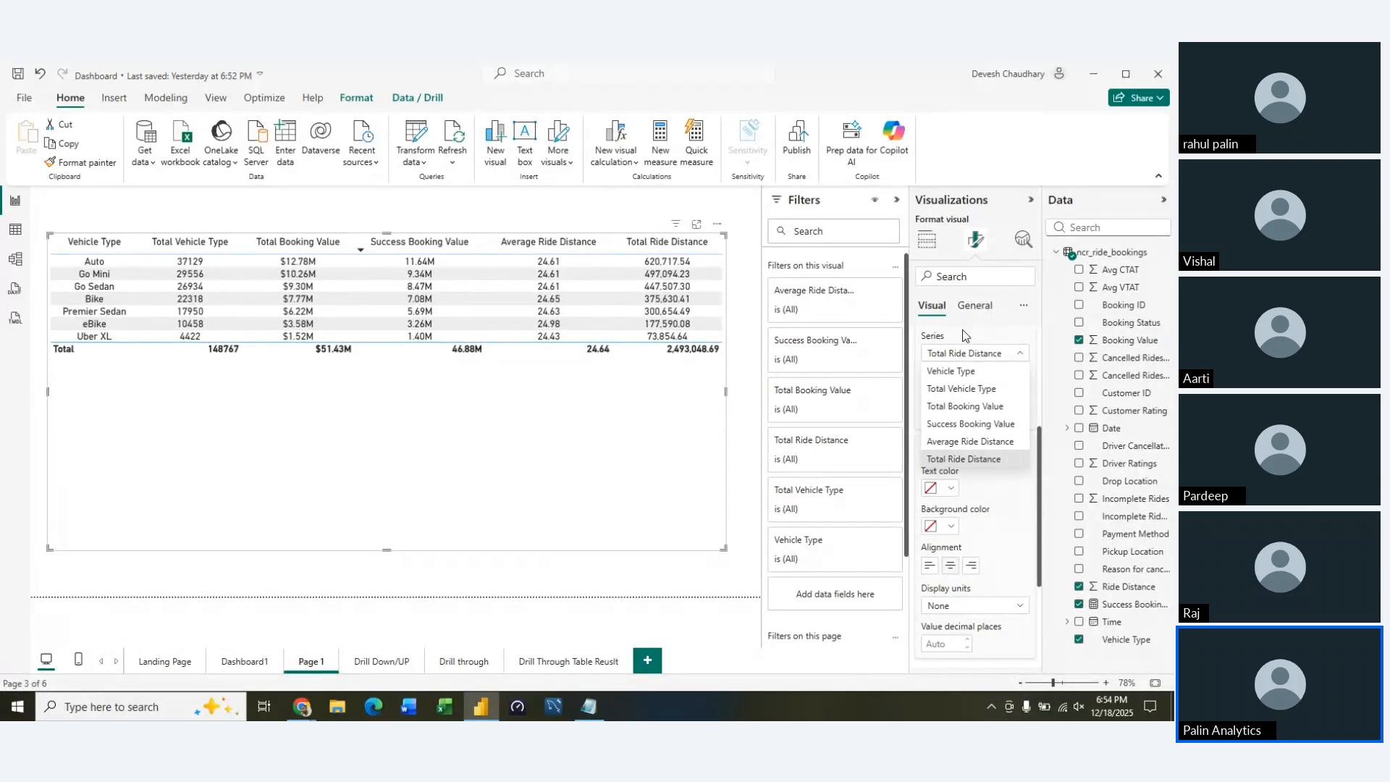
scroll(1021, 526, "up", 3)
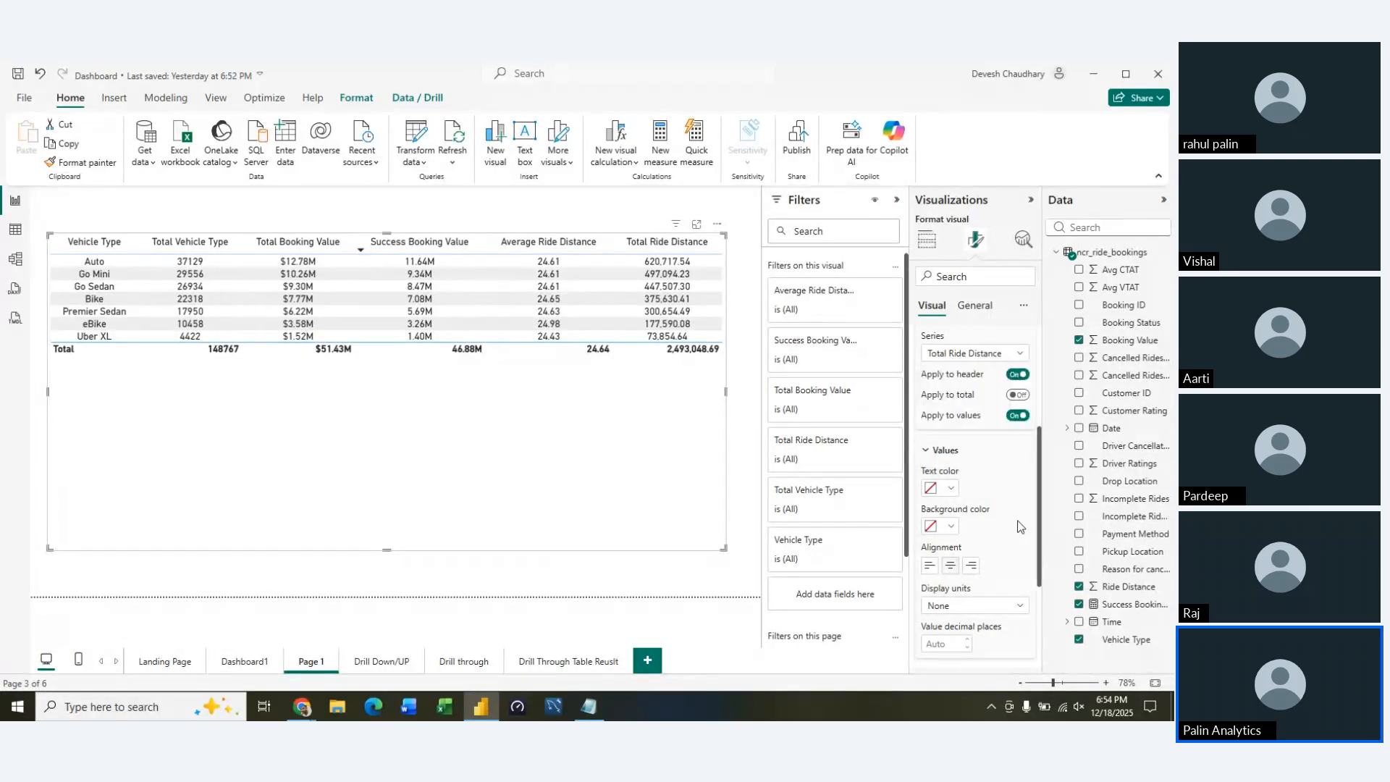
left_click(921, 485)
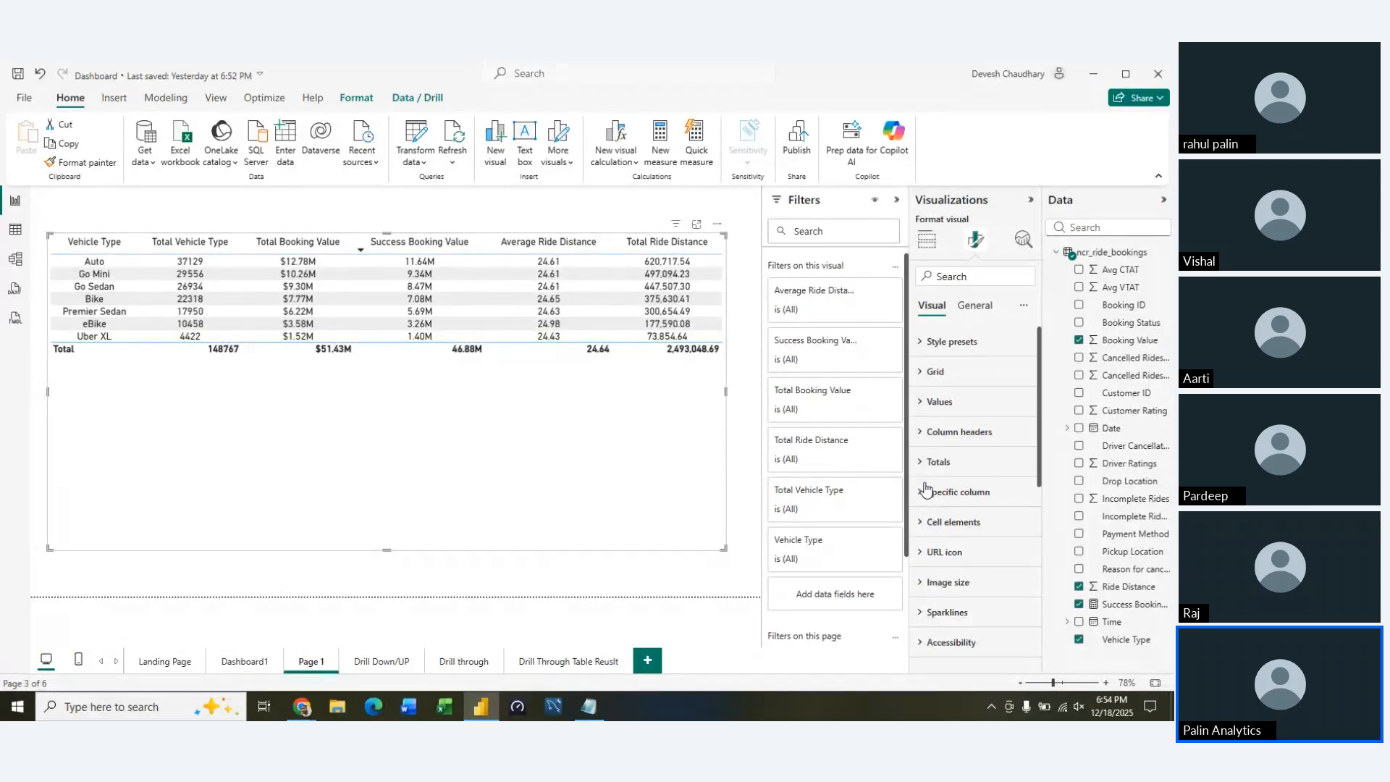
Examine the table's formatting options for totals, cell elements, image size and sparklines
left_click(924, 462)
scroll(972, 636, "down", 3)
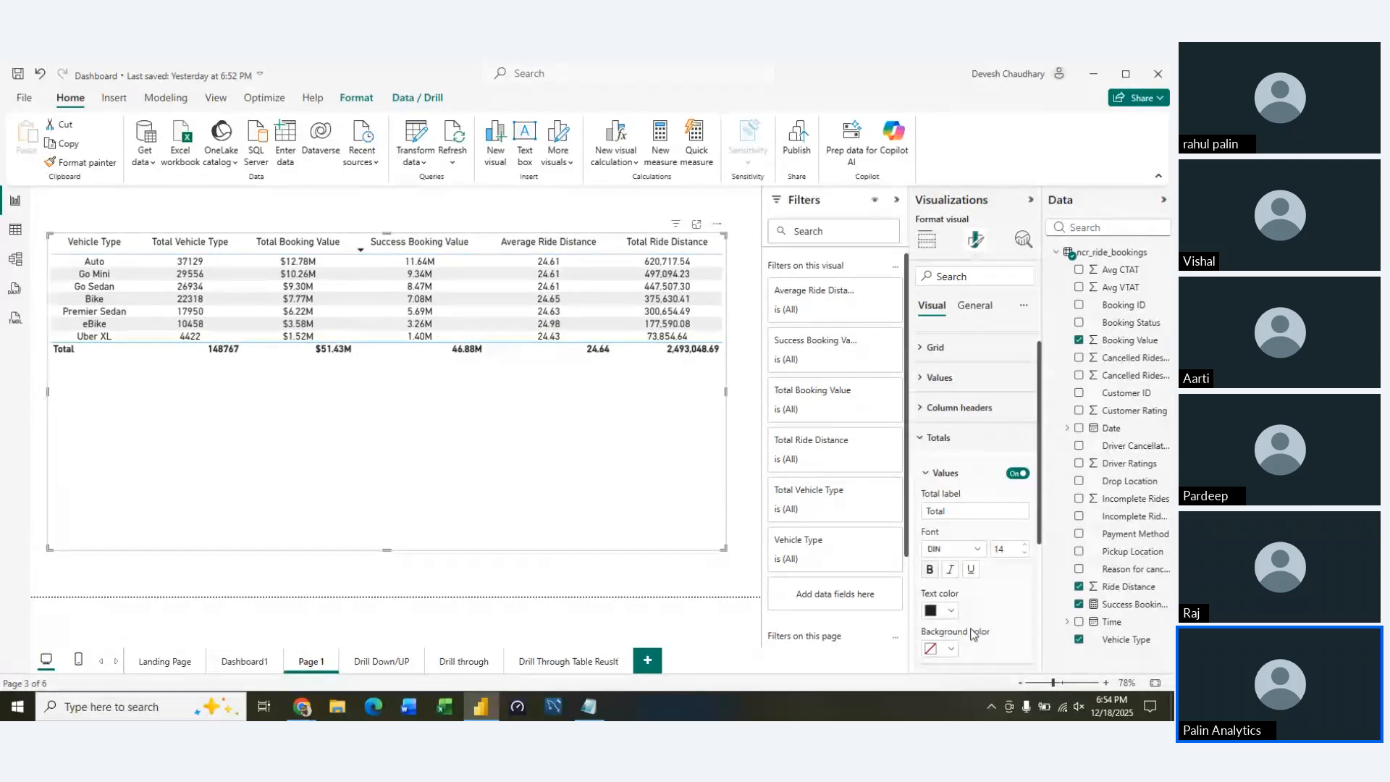
scroll(971, 629, "up", 2)
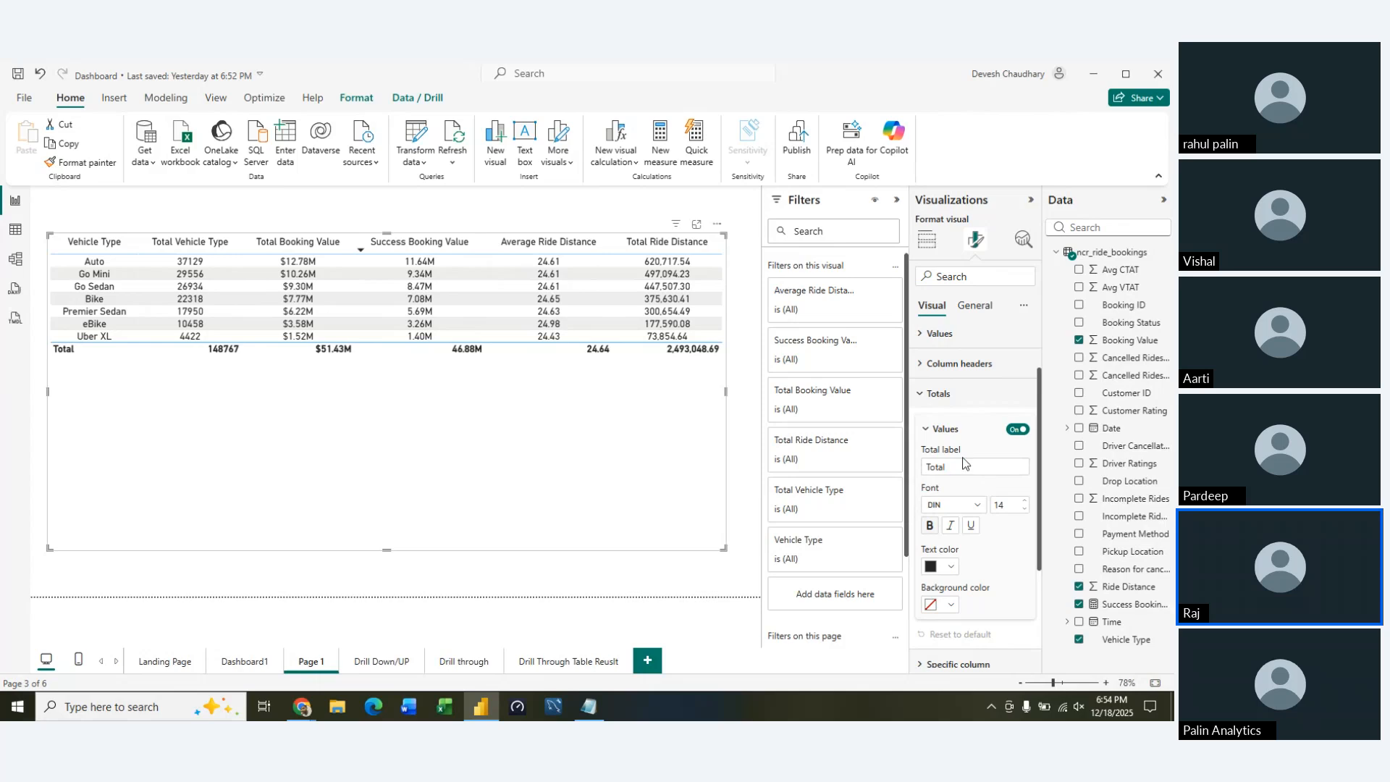
left_click(929, 403)
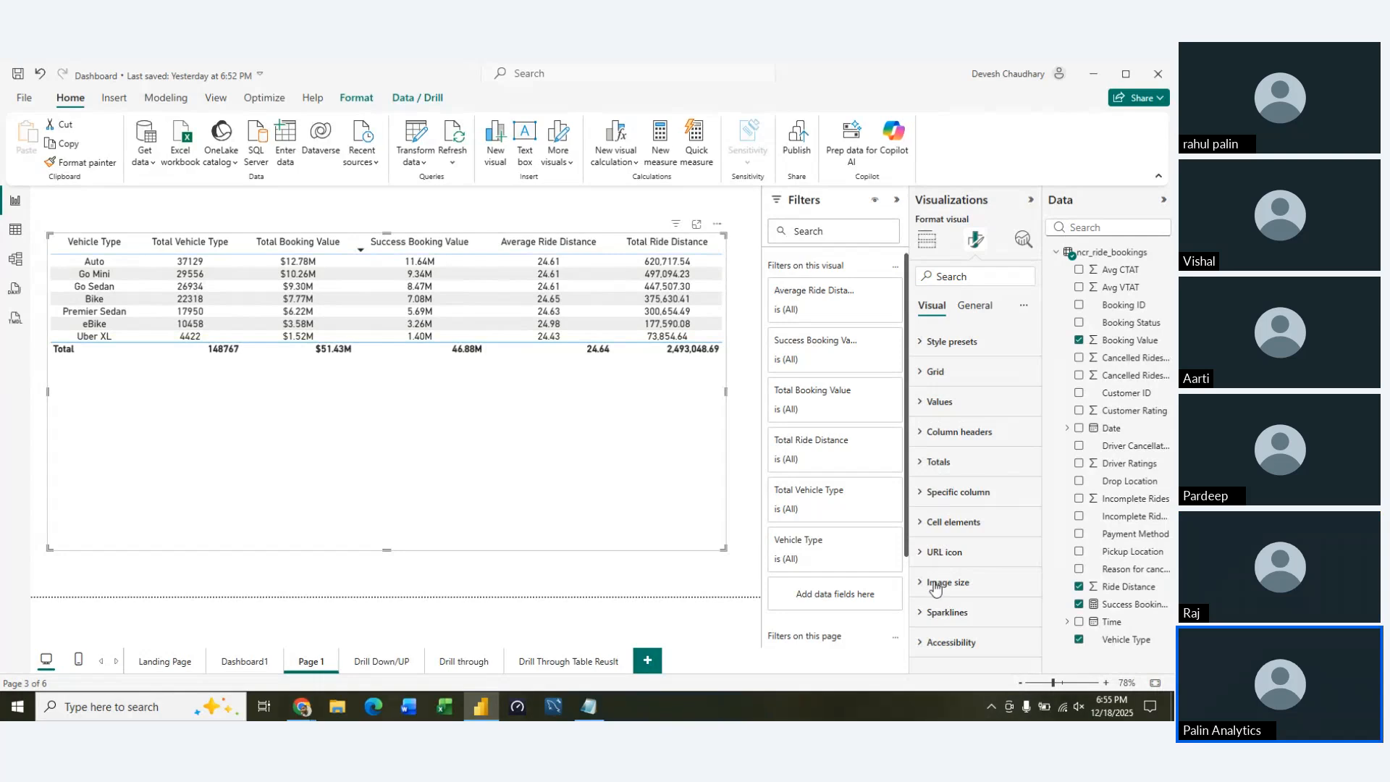
left_click(930, 522)
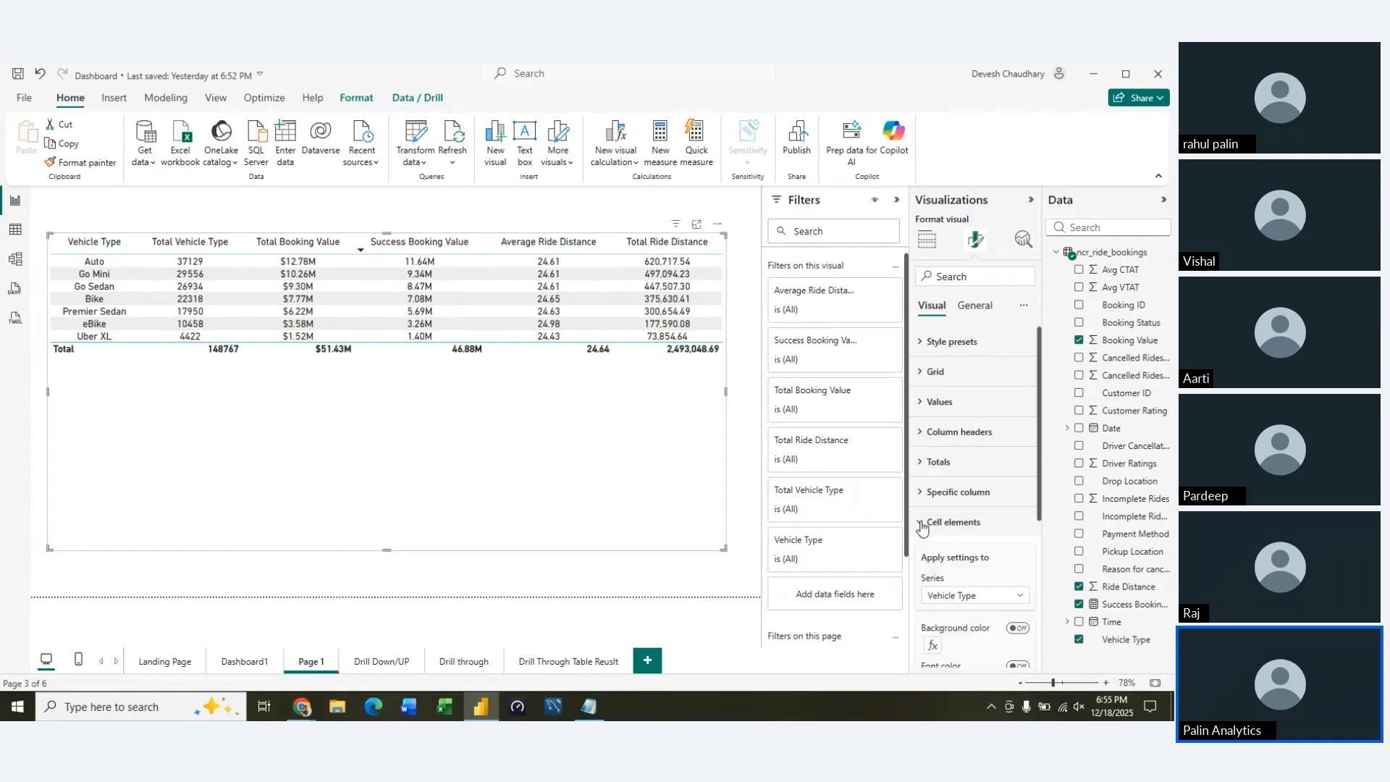
scroll(989, 567, "down", 3)
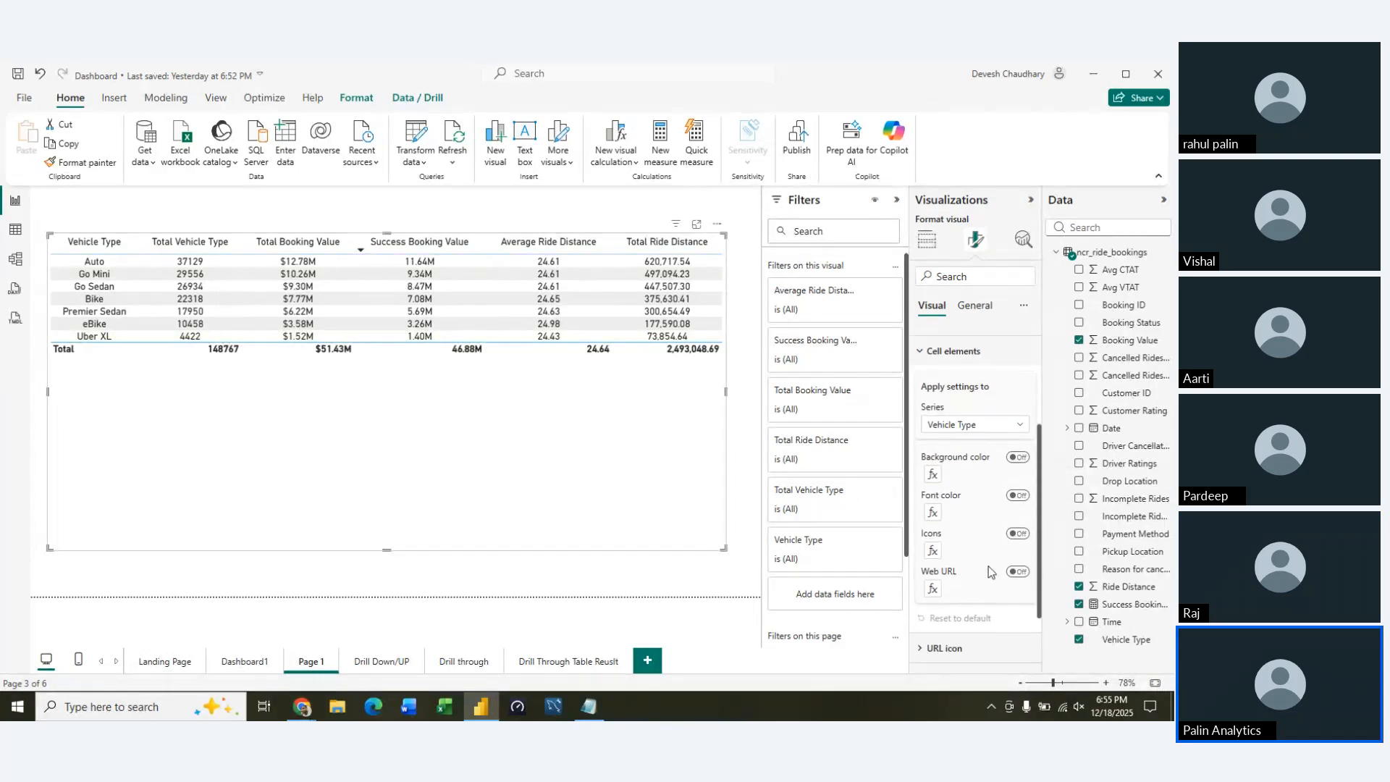
scroll(989, 572, "up", 3)
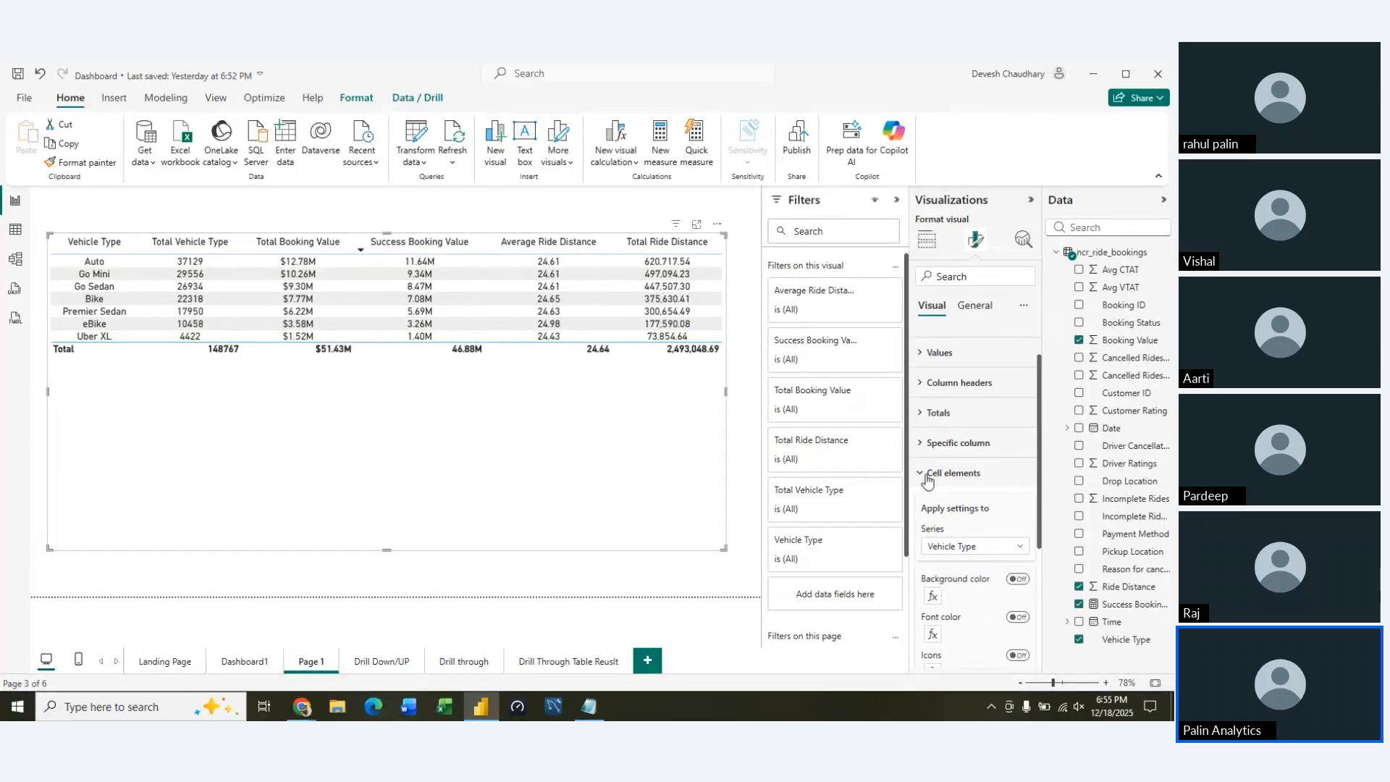
left_click(924, 475)
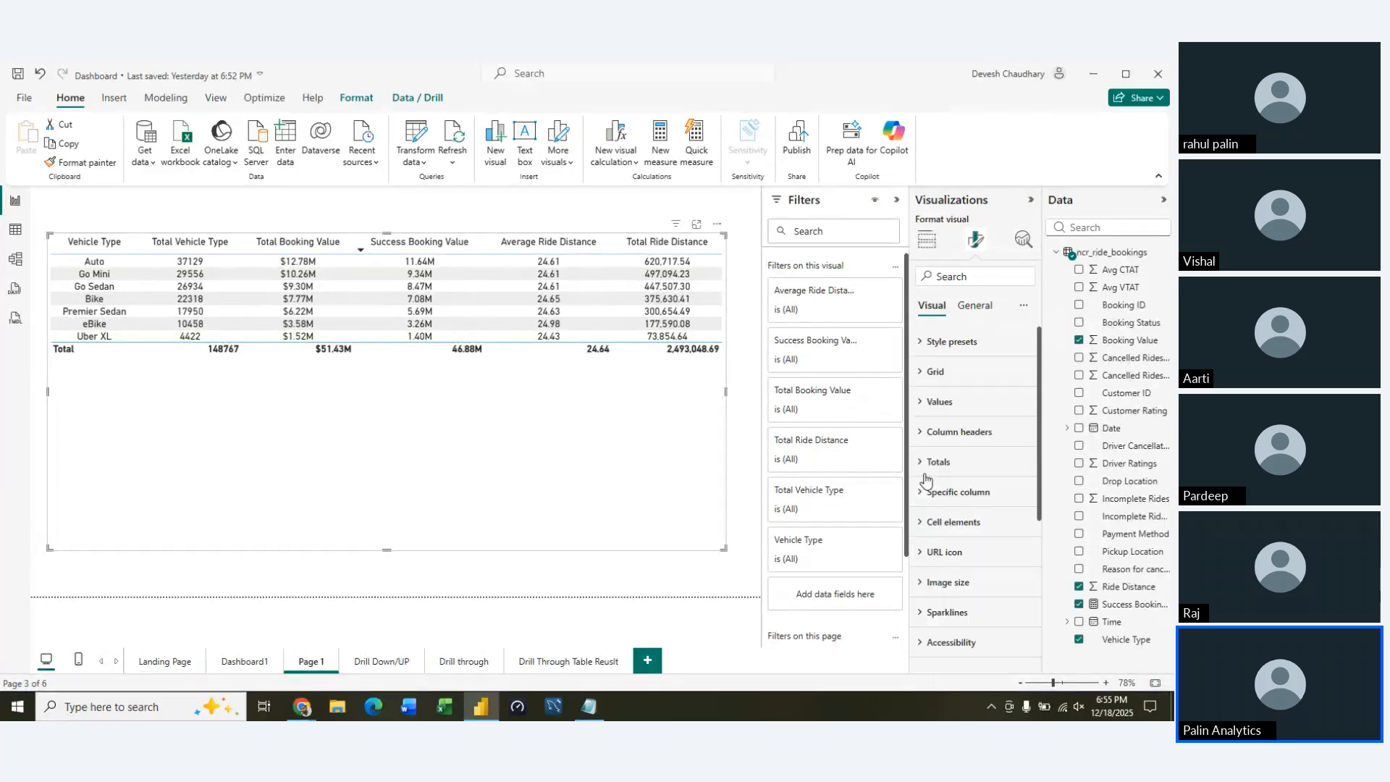
left_click(929, 584)
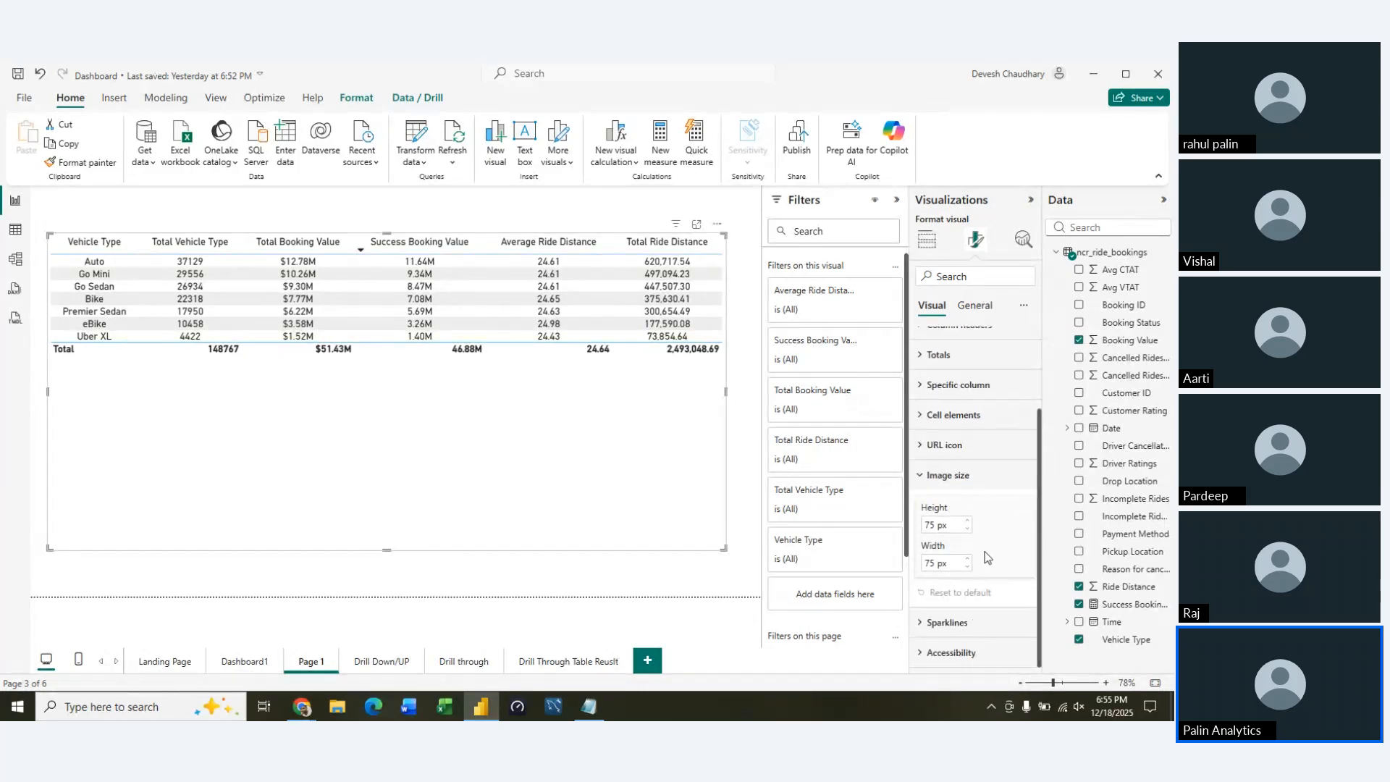
scroll(985, 557, "up", 1)
left_click(921, 516)
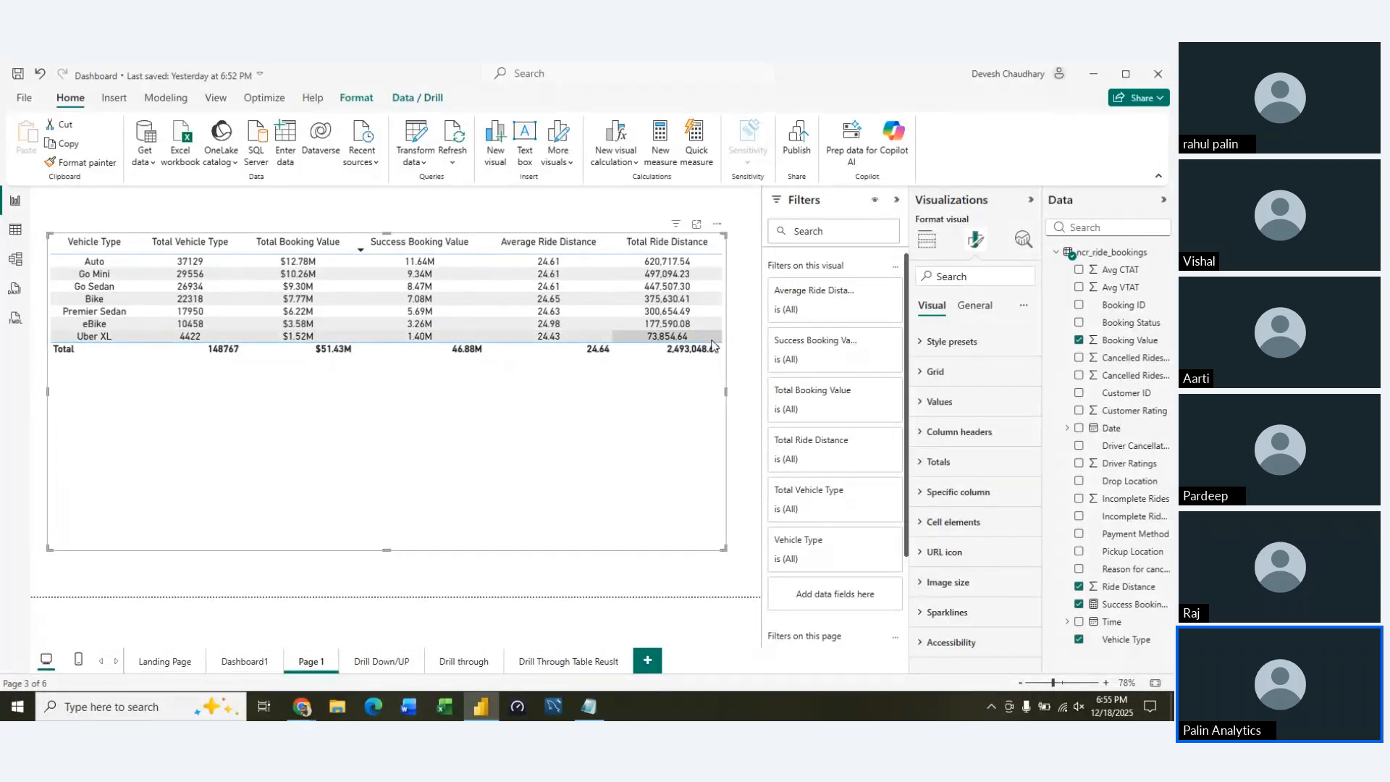
left_click(939, 614)
scroll(995, 618, "down", 2)
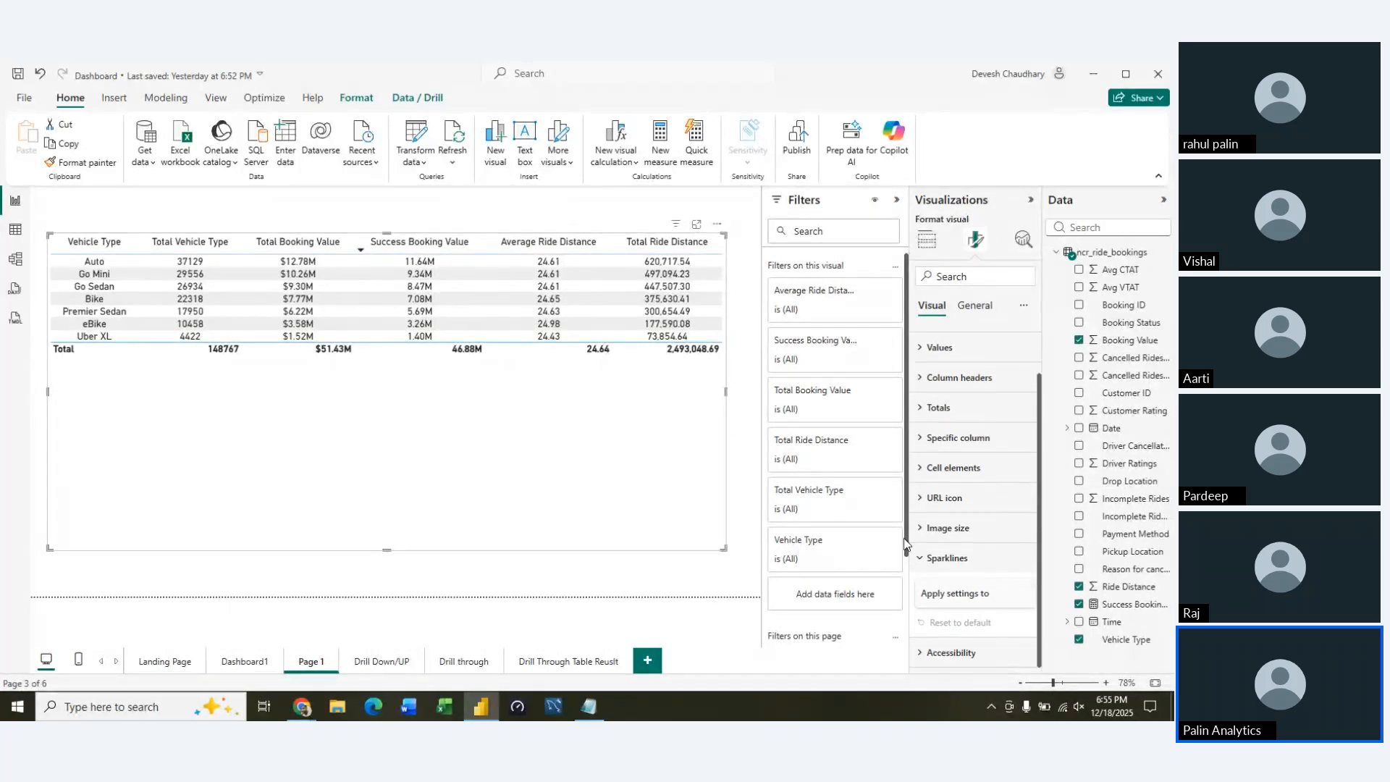
left_click(921, 559)
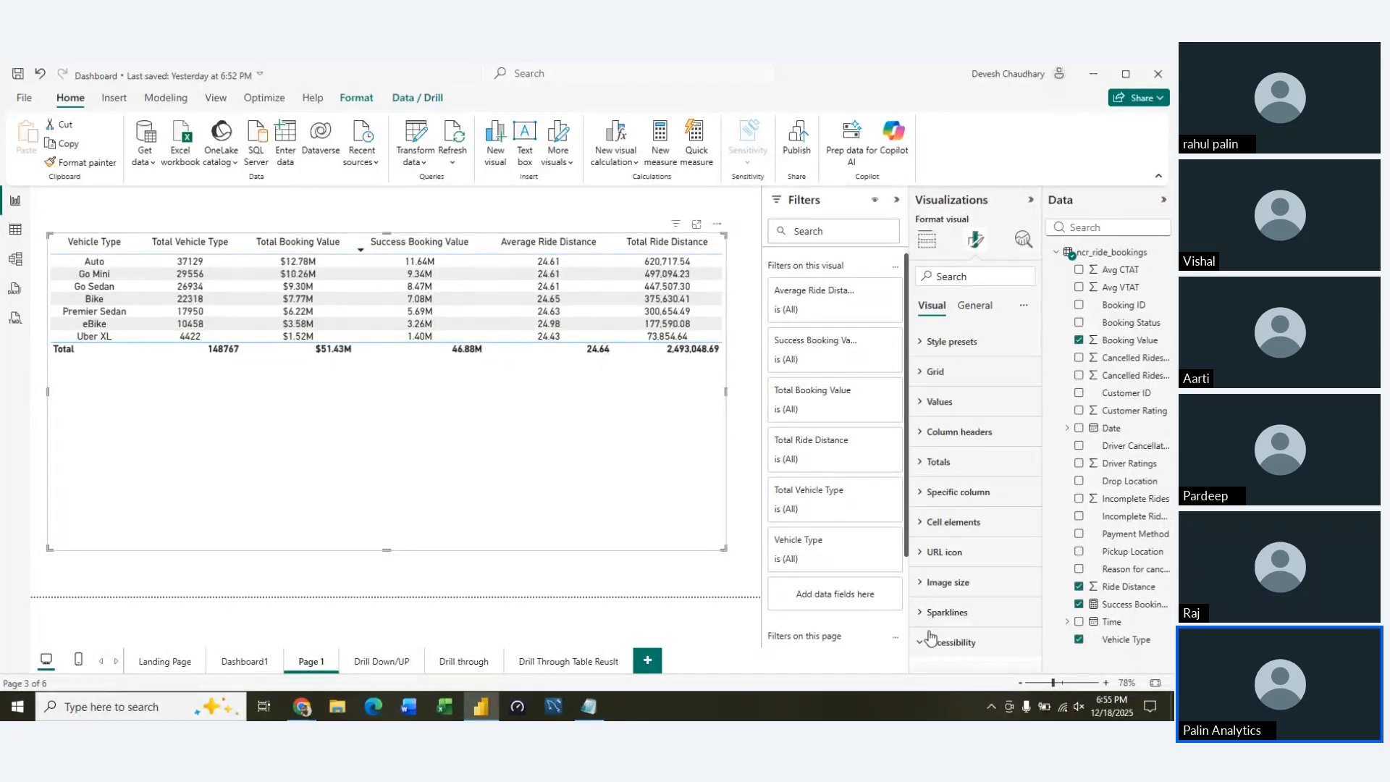
Set the table's accessibility row name to refer to rows by Vehicle Type
scroll(989, 622, "down", 3)
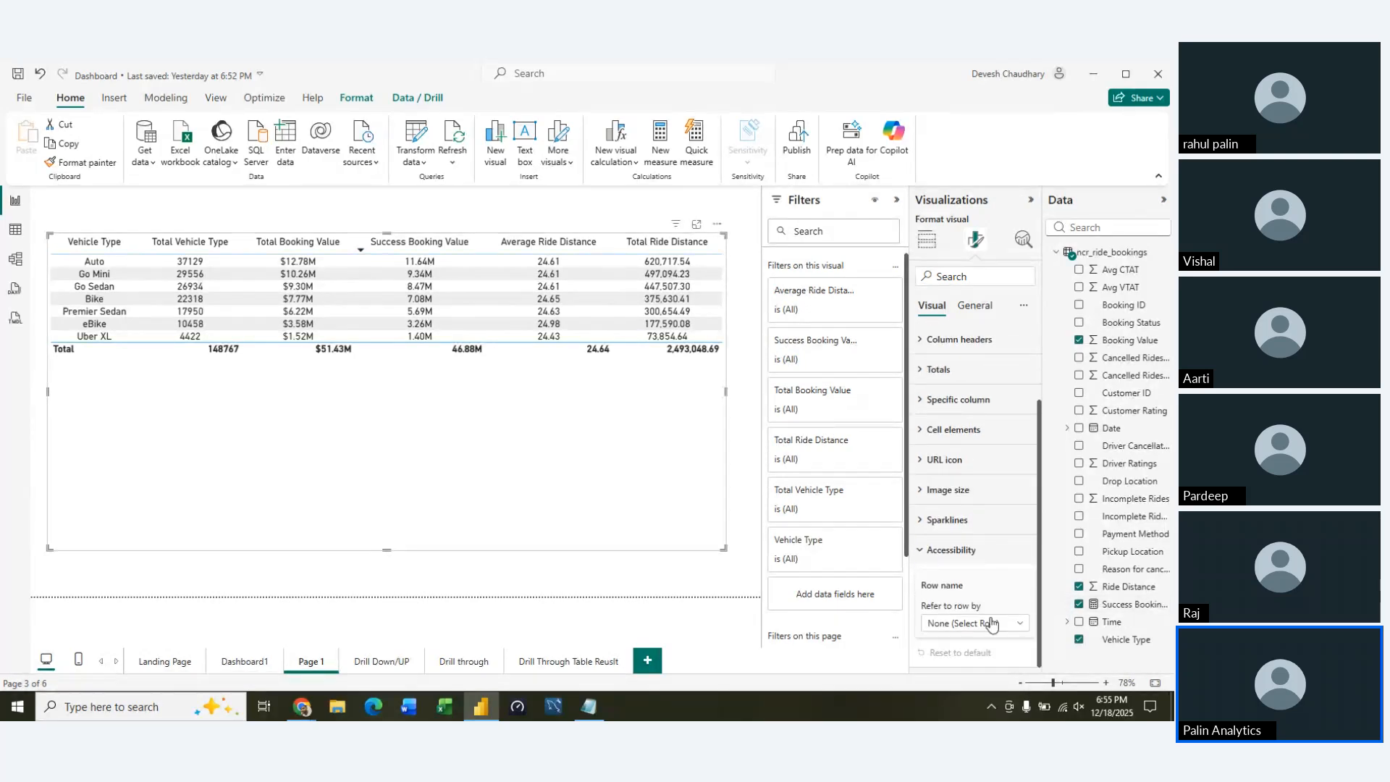
left_click(1024, 636)
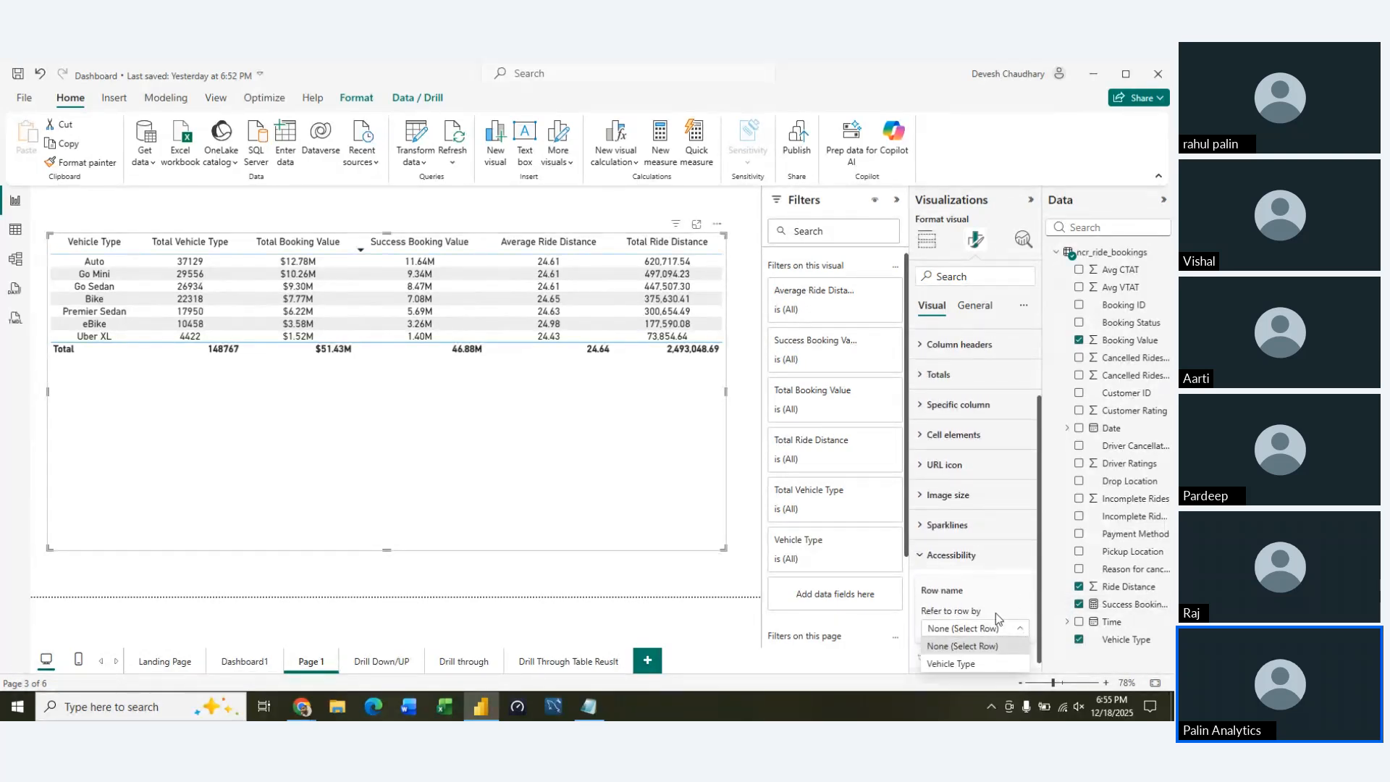
left_click(997, 660)
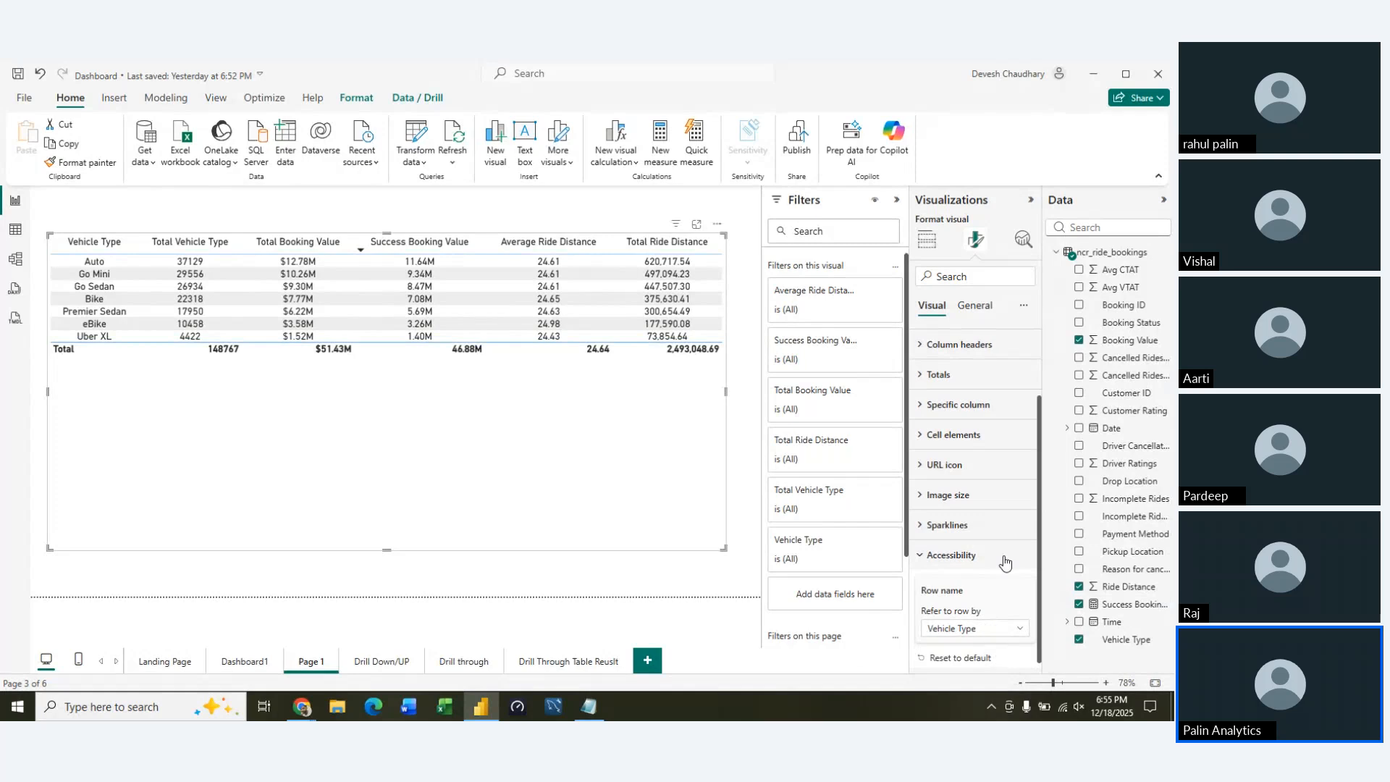
left_click(933, 551)
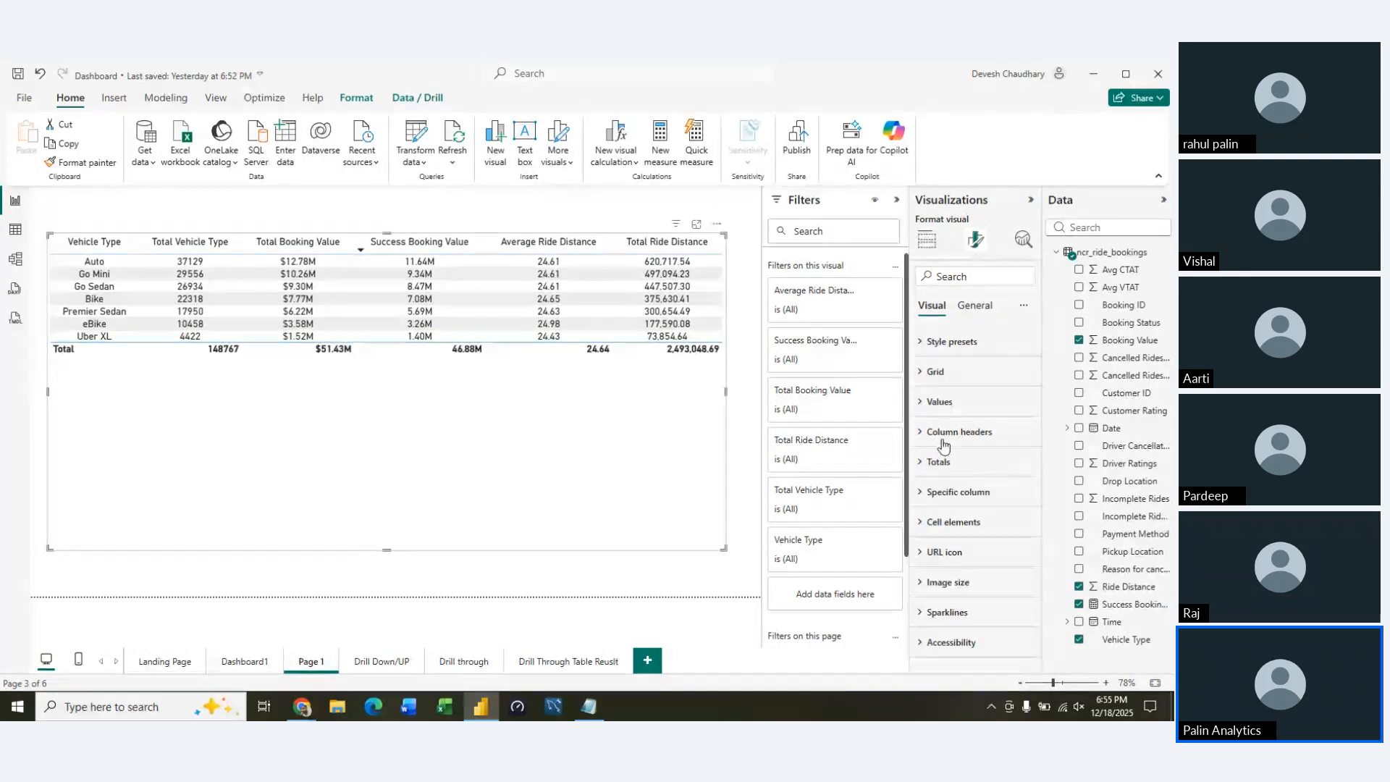
Set the font size of the table's column headers to 16
left_click(918, 433)
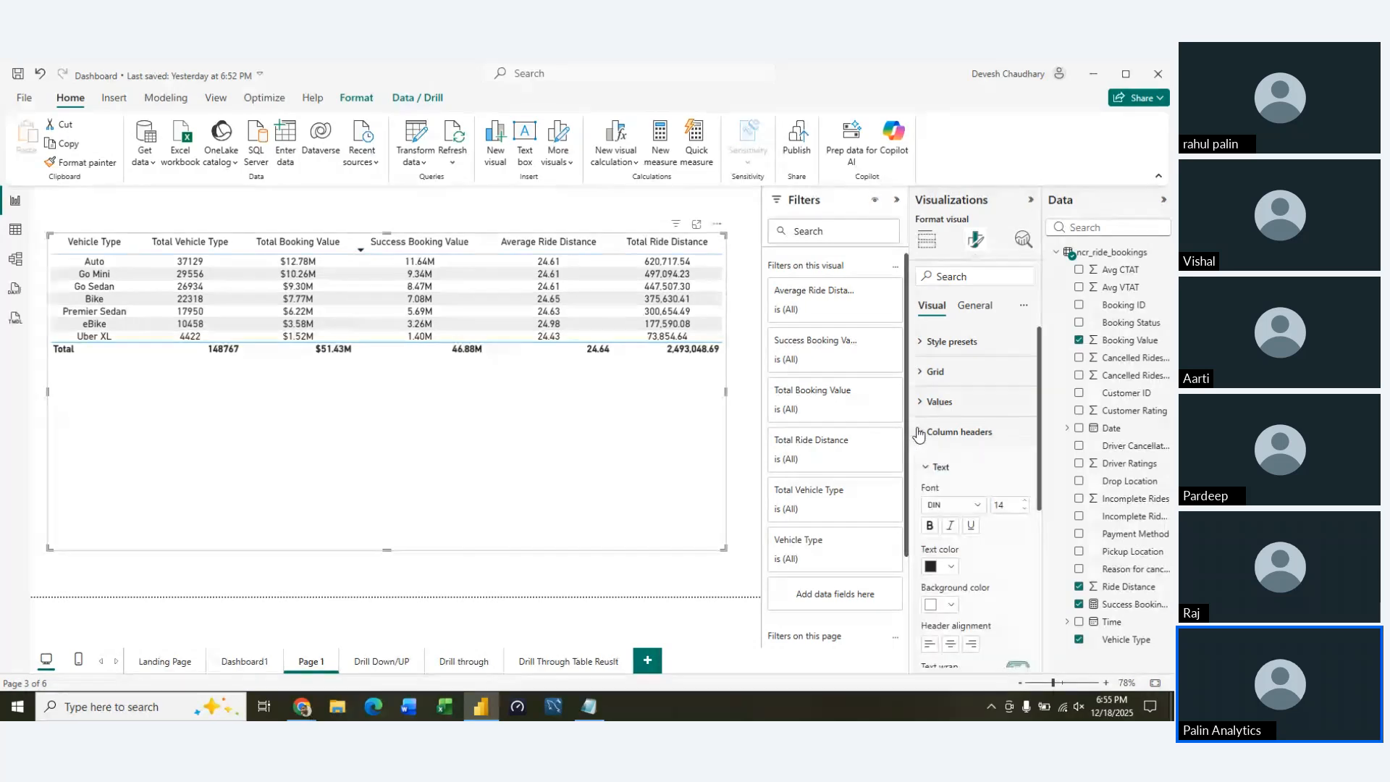
scroll(992, 562, "down", 3)
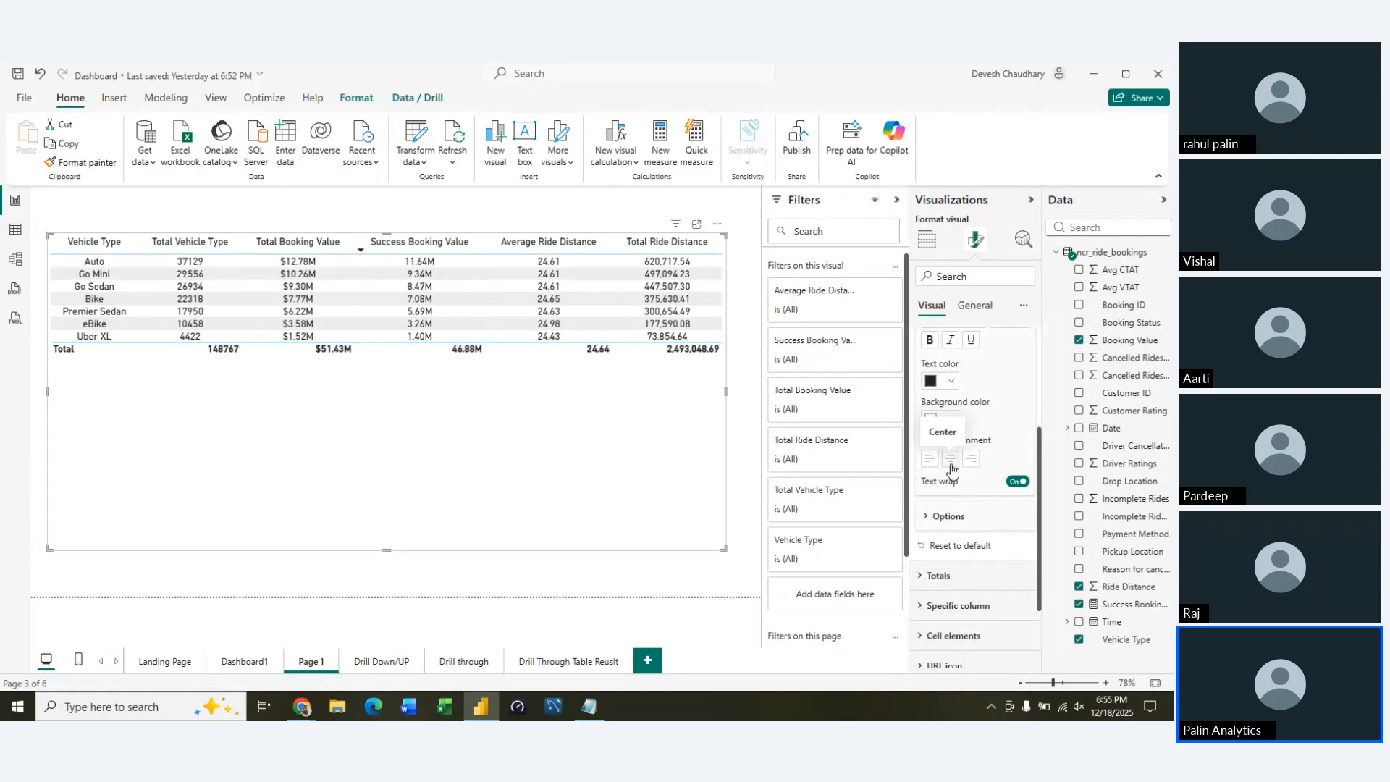
scroll(948, 468, "up", 3)
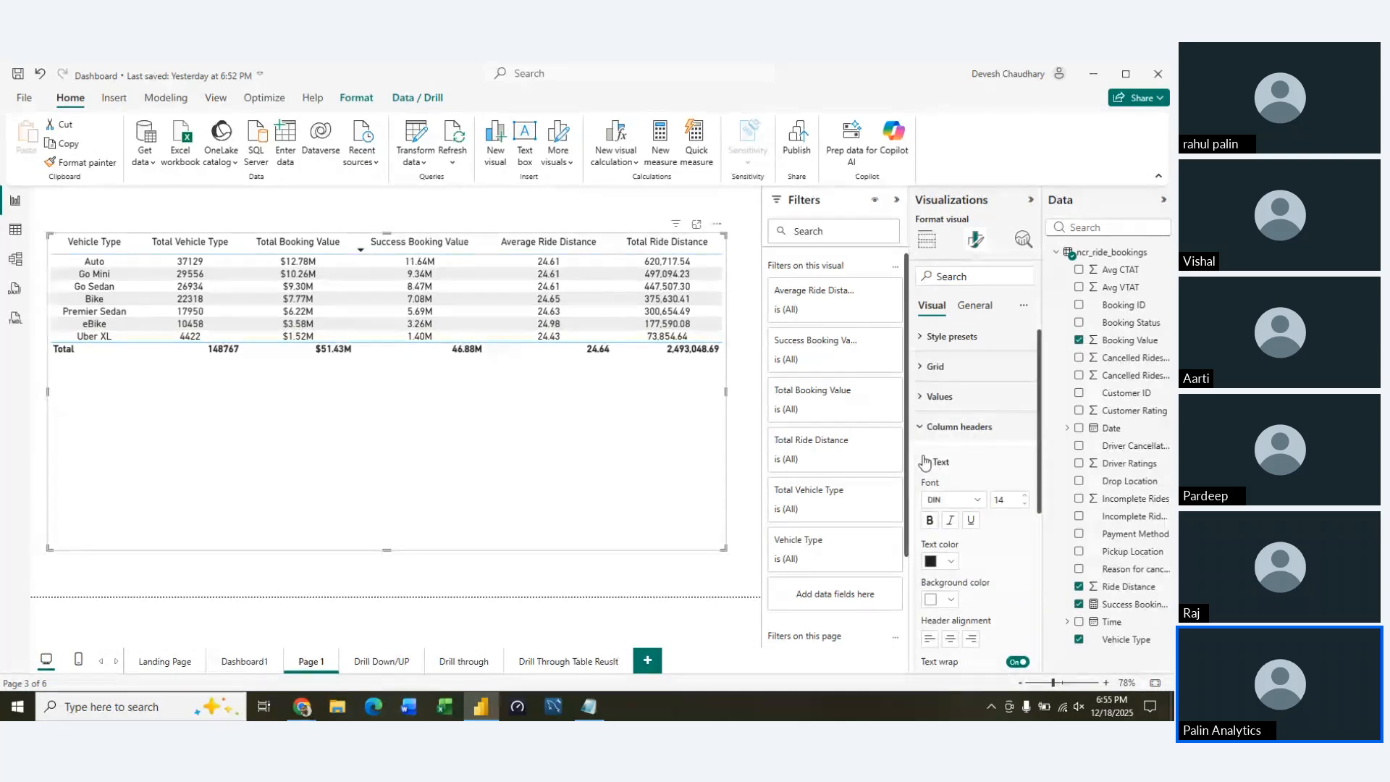
left_click(924, 462)
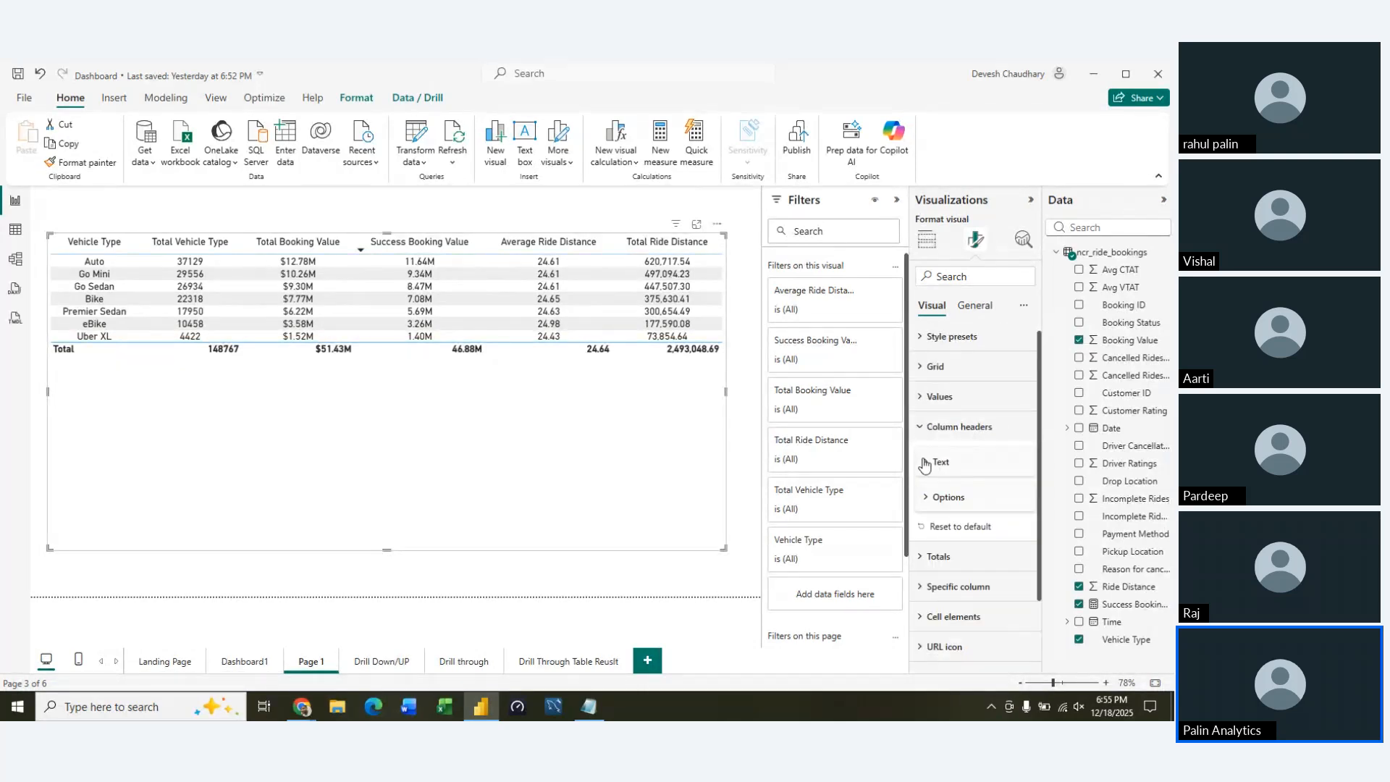
left_click(924, 462)
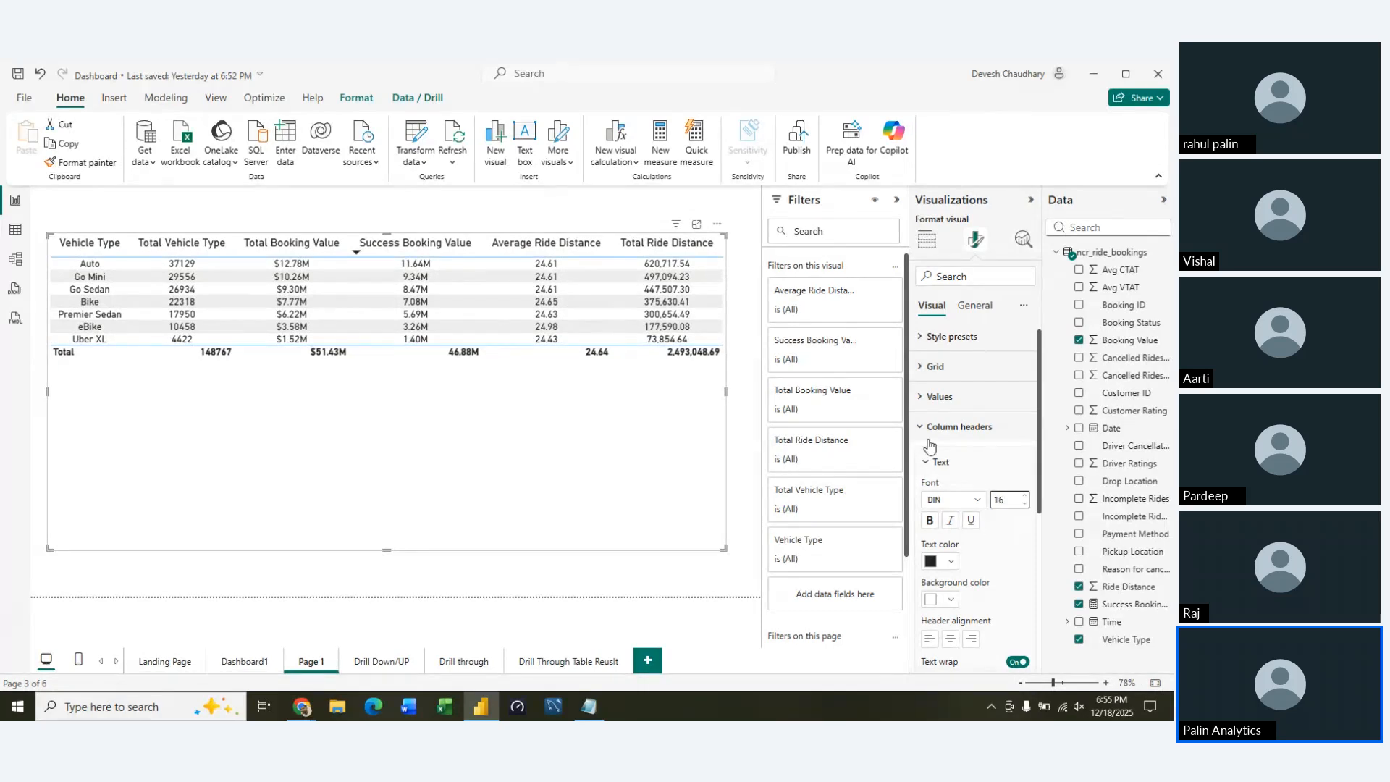
left_click(929, 464)
left_click(923, 433)
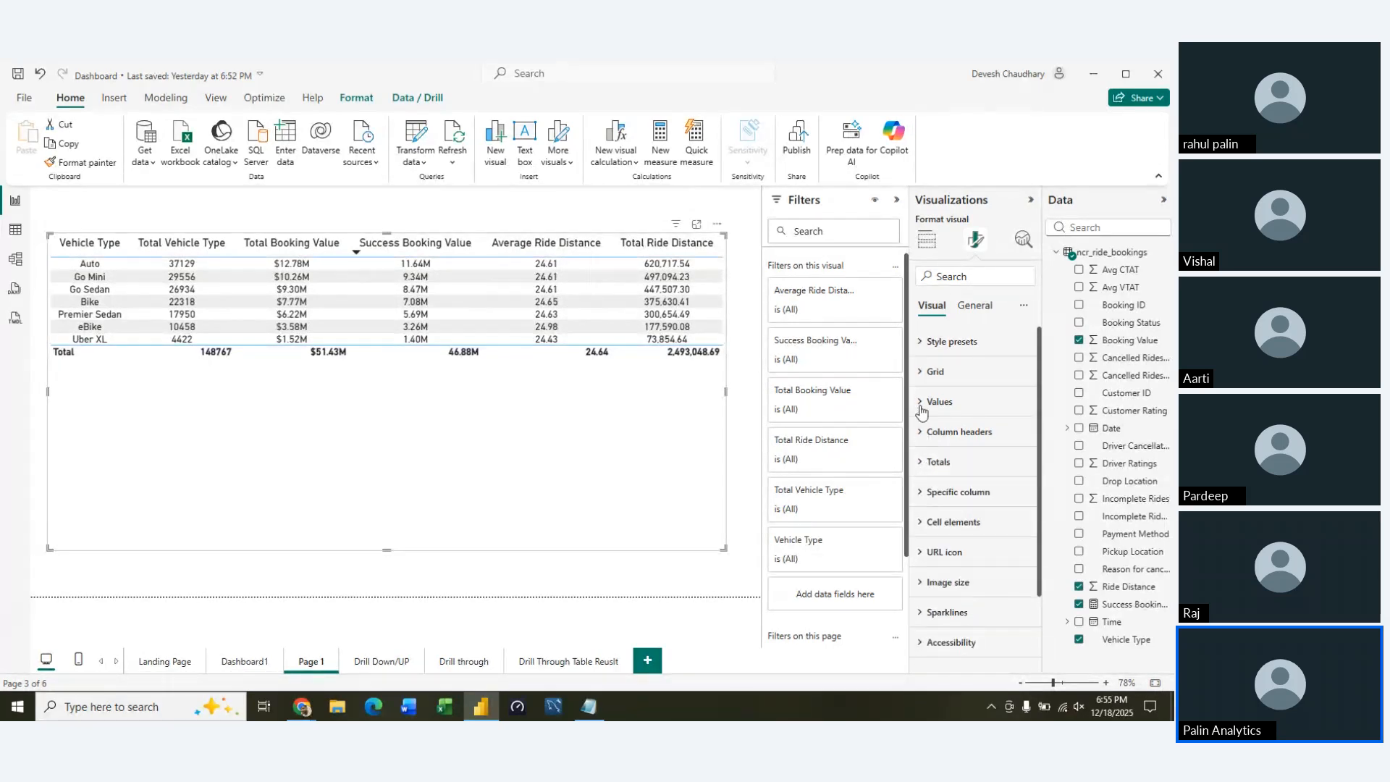
Increase the font size of the table's values to 21
left_click(931, 396)
scroll(975, 606, "down", 2)
scroll(977, 607, "down", 1)
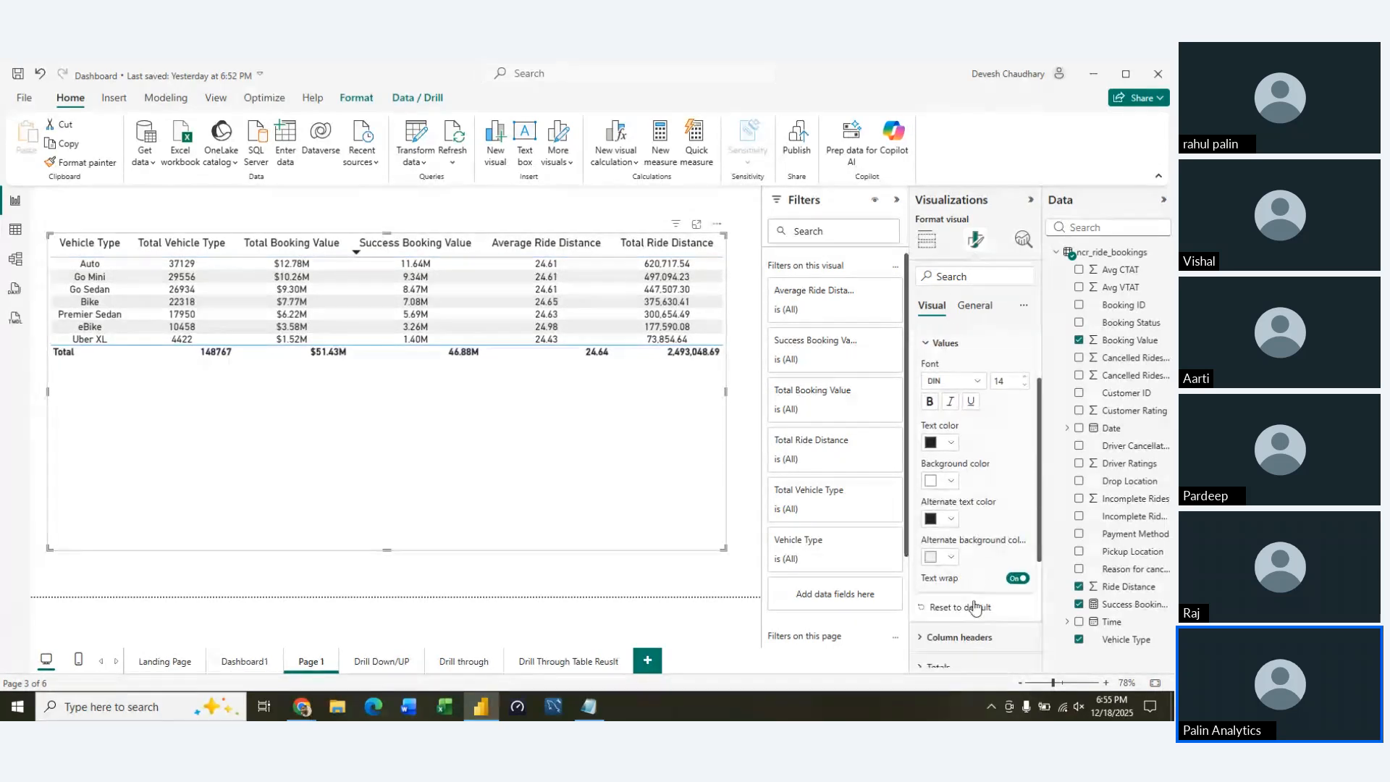
scroll(976, 606, "up", 1)
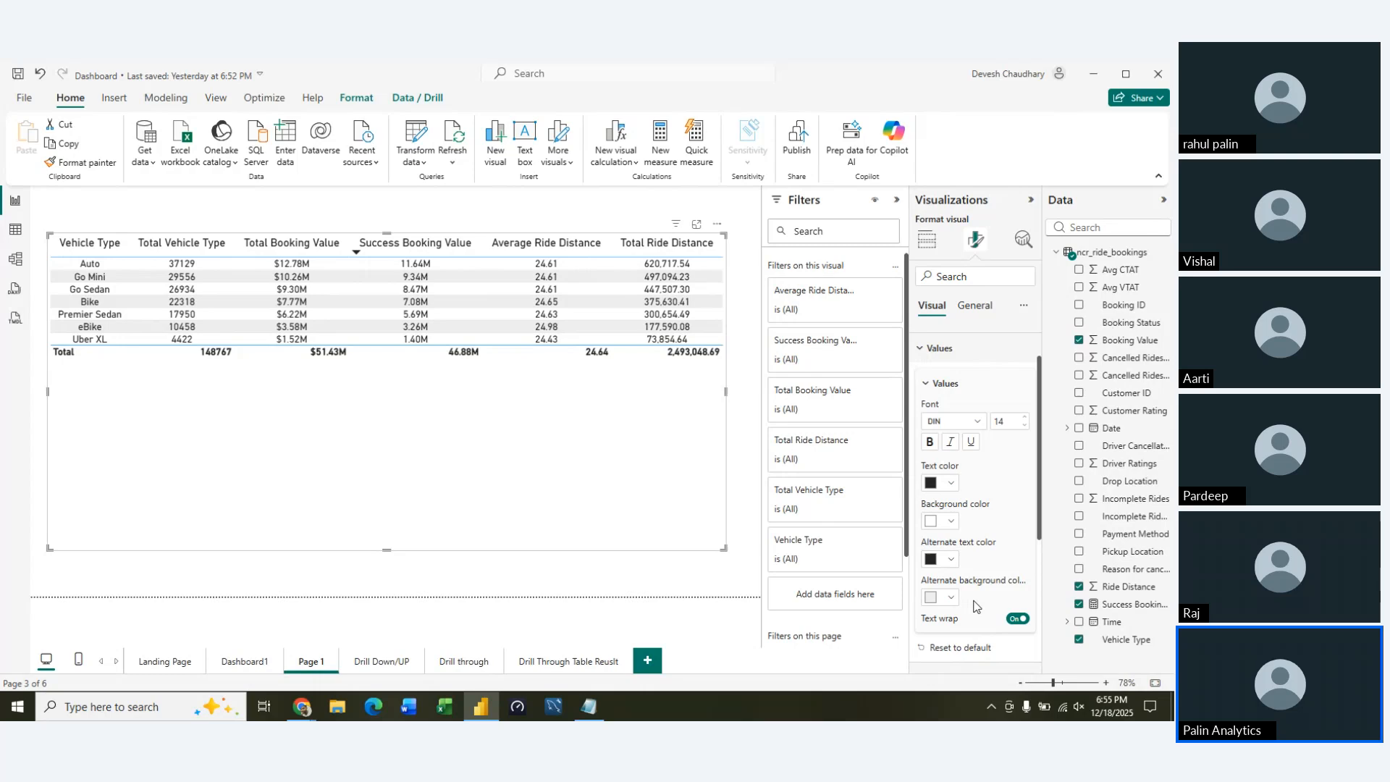
left_click(1024, 454)
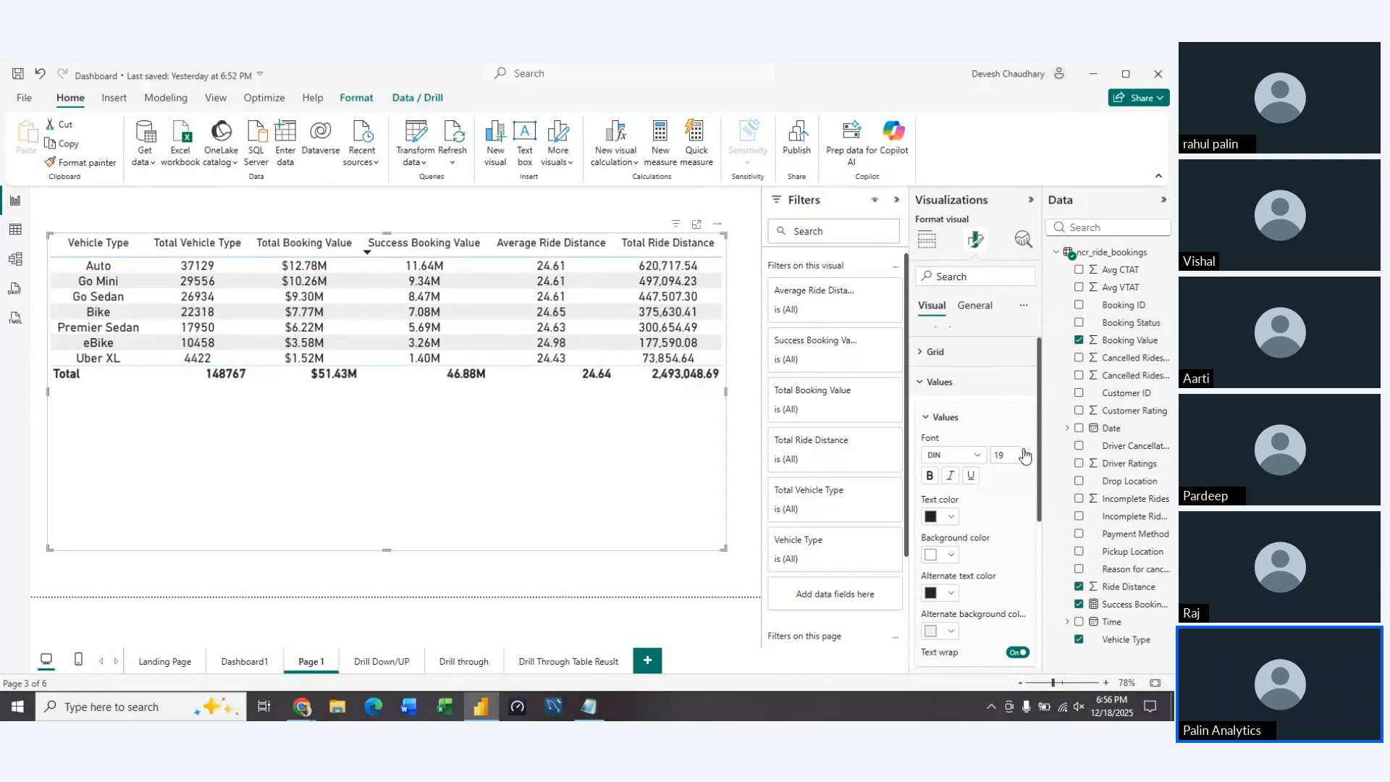
left_click(1024, 454)
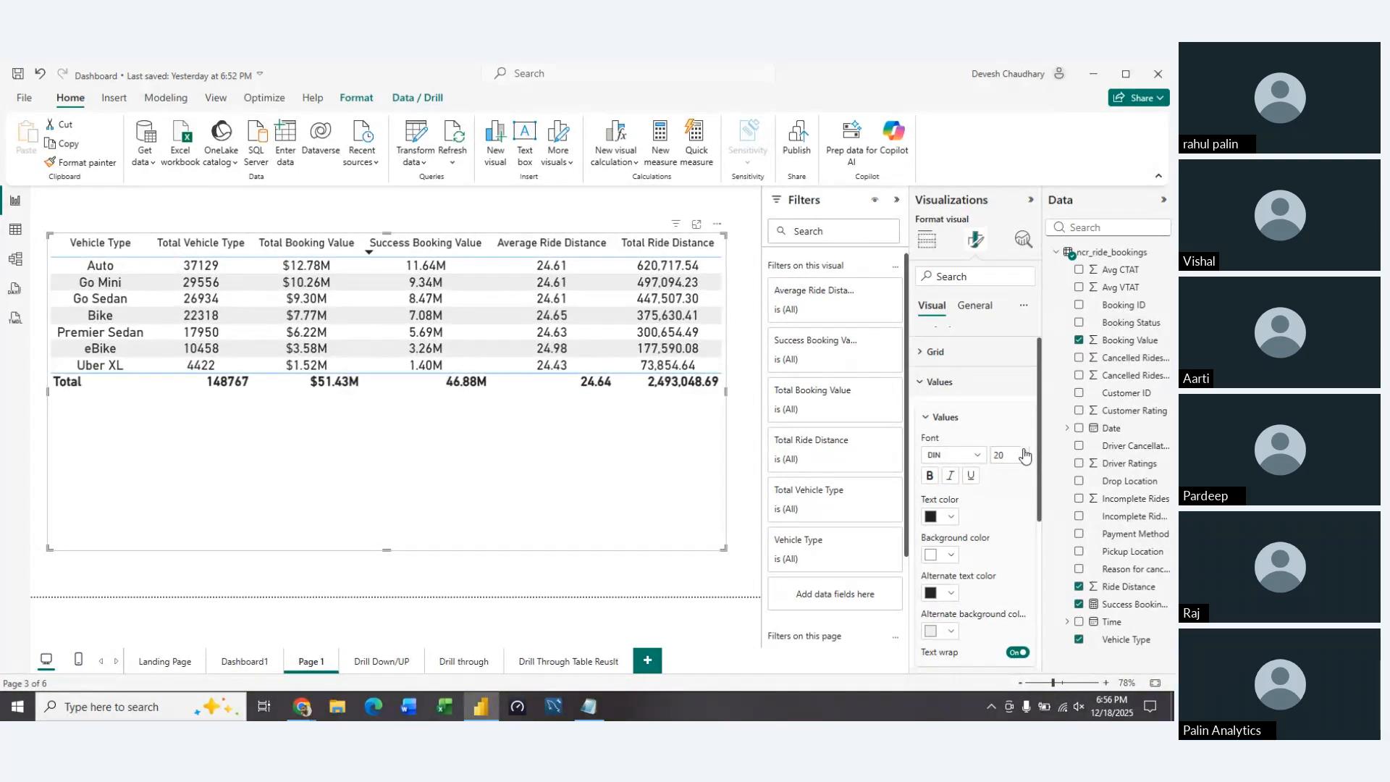
left_click(1024, 452)
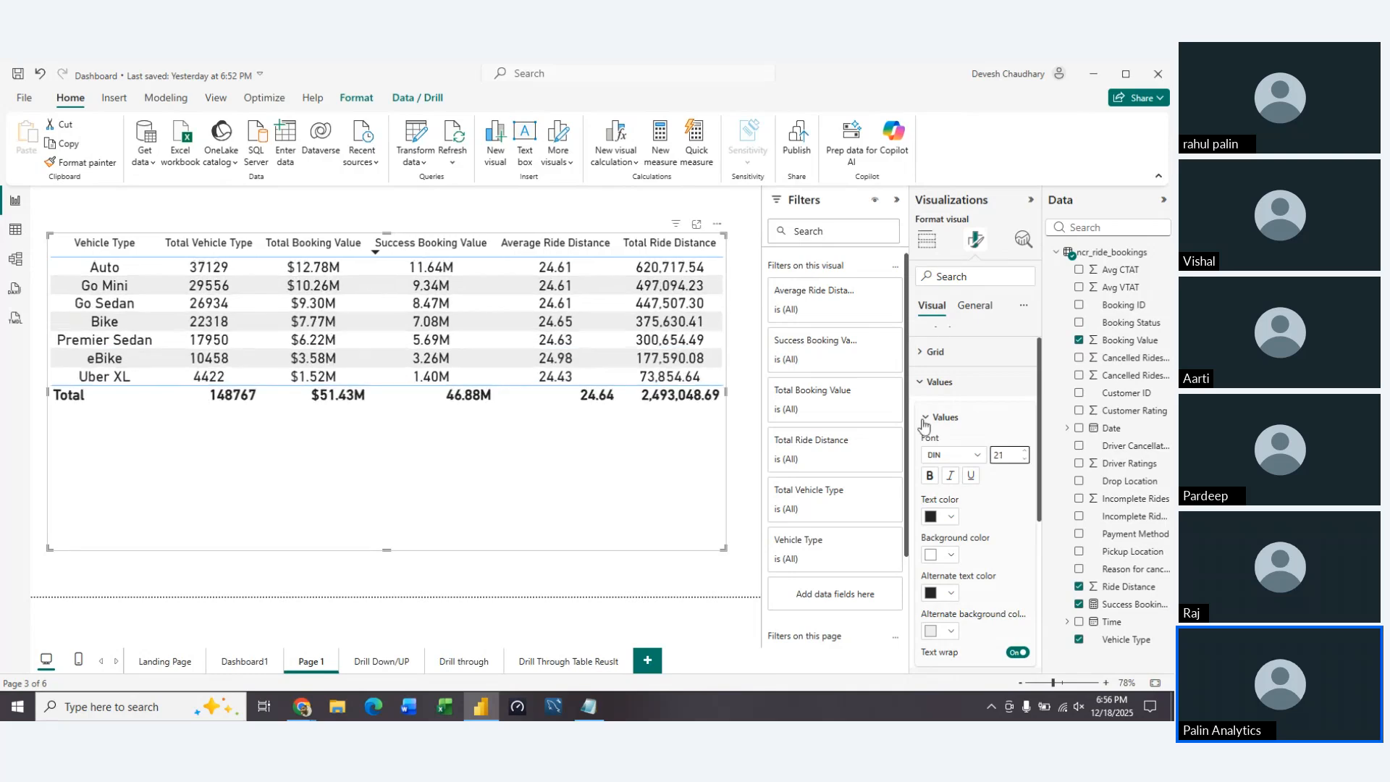
left_click(933, 418)
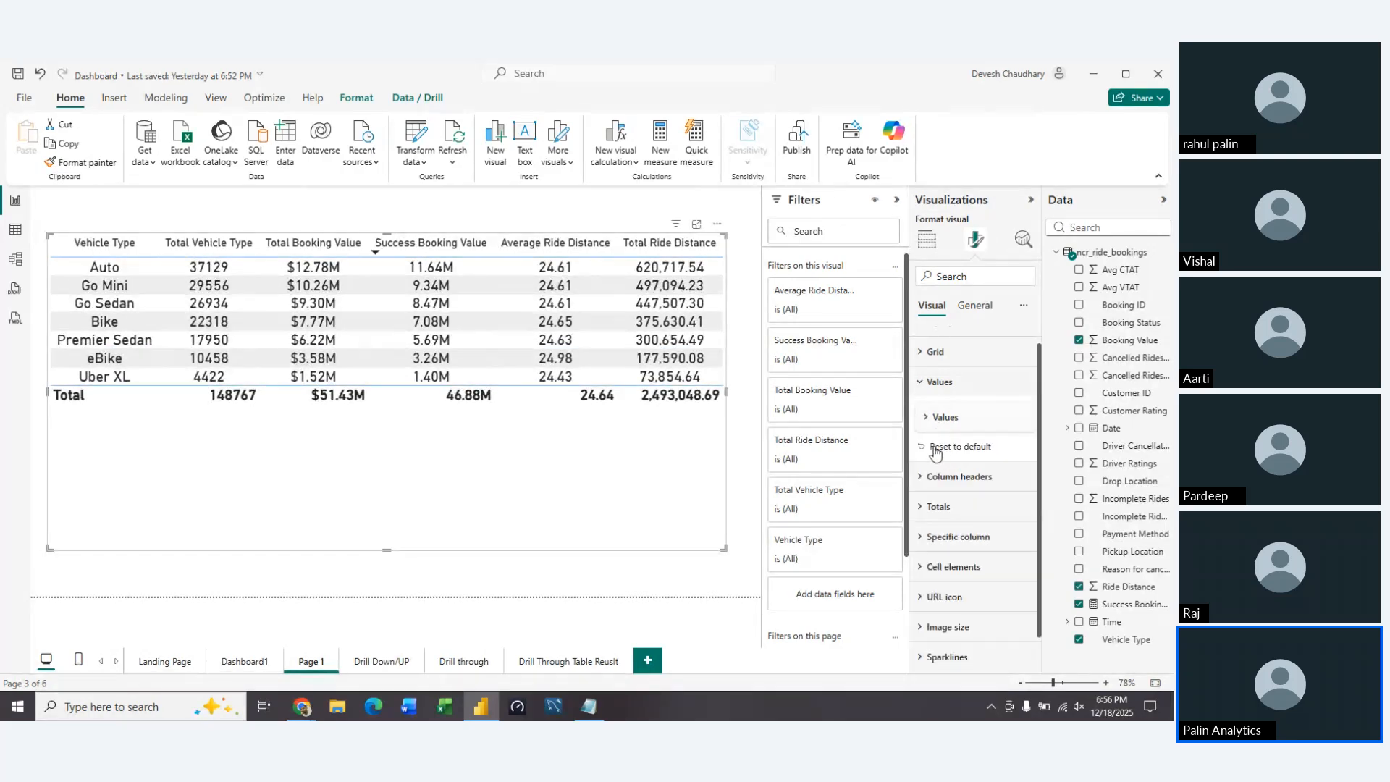
Increase the font size of the table's column headers to 21
left_click(921, 383)
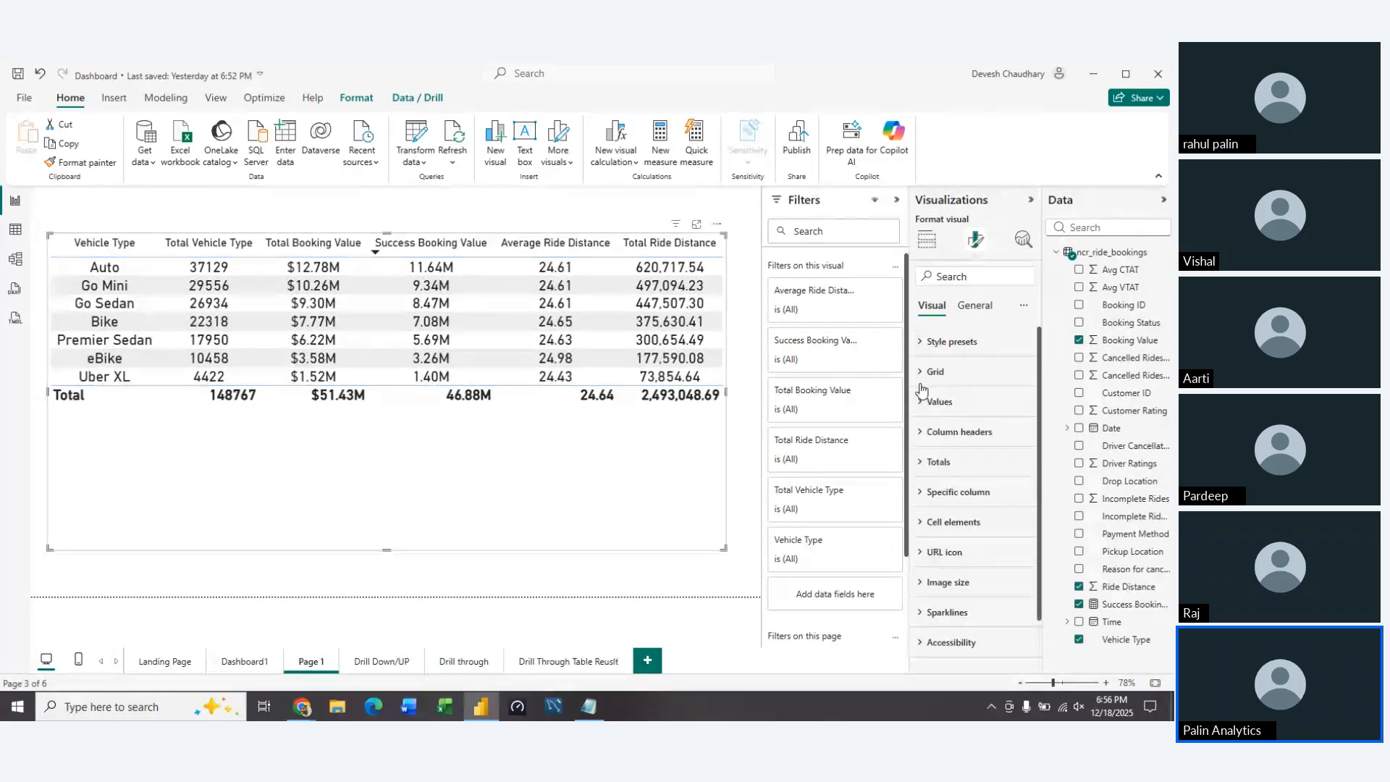
left_click(924, 432)
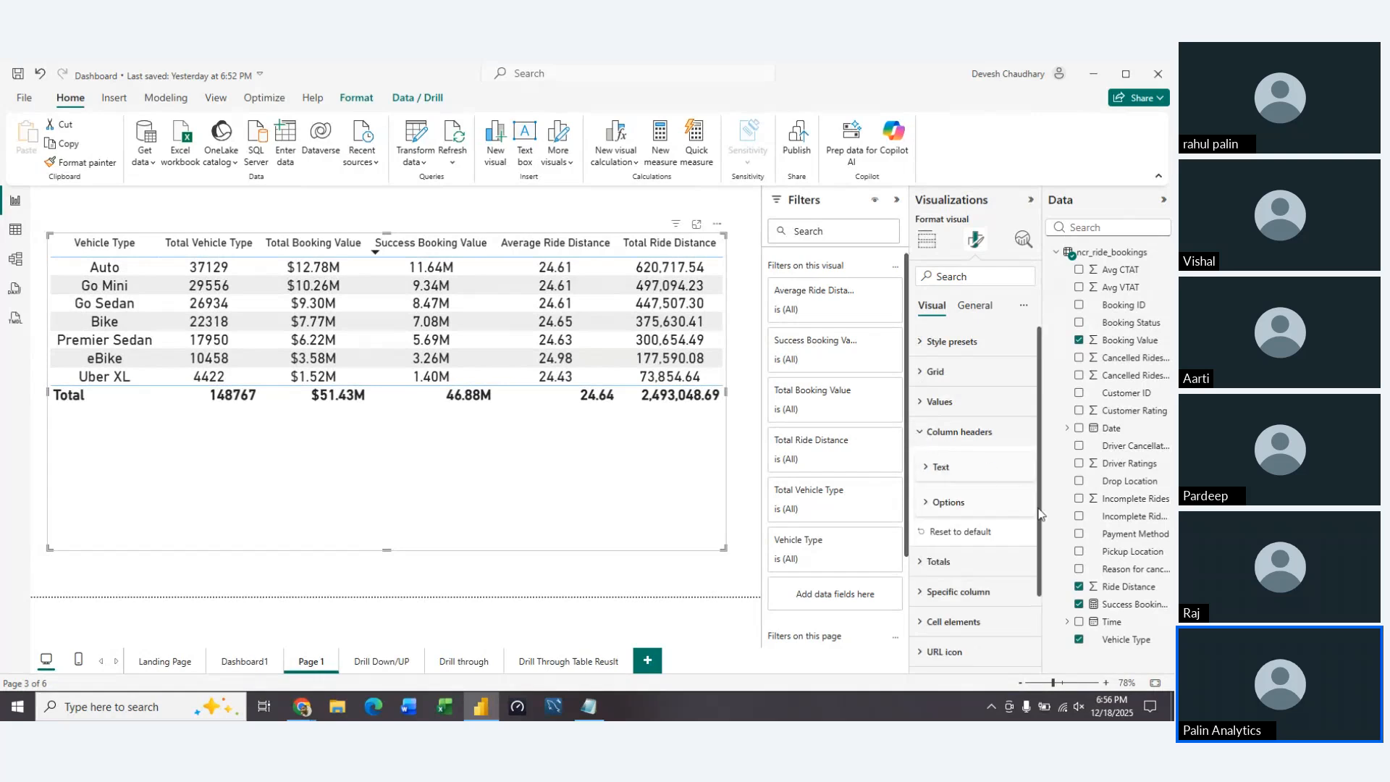
left_click(941, 466)
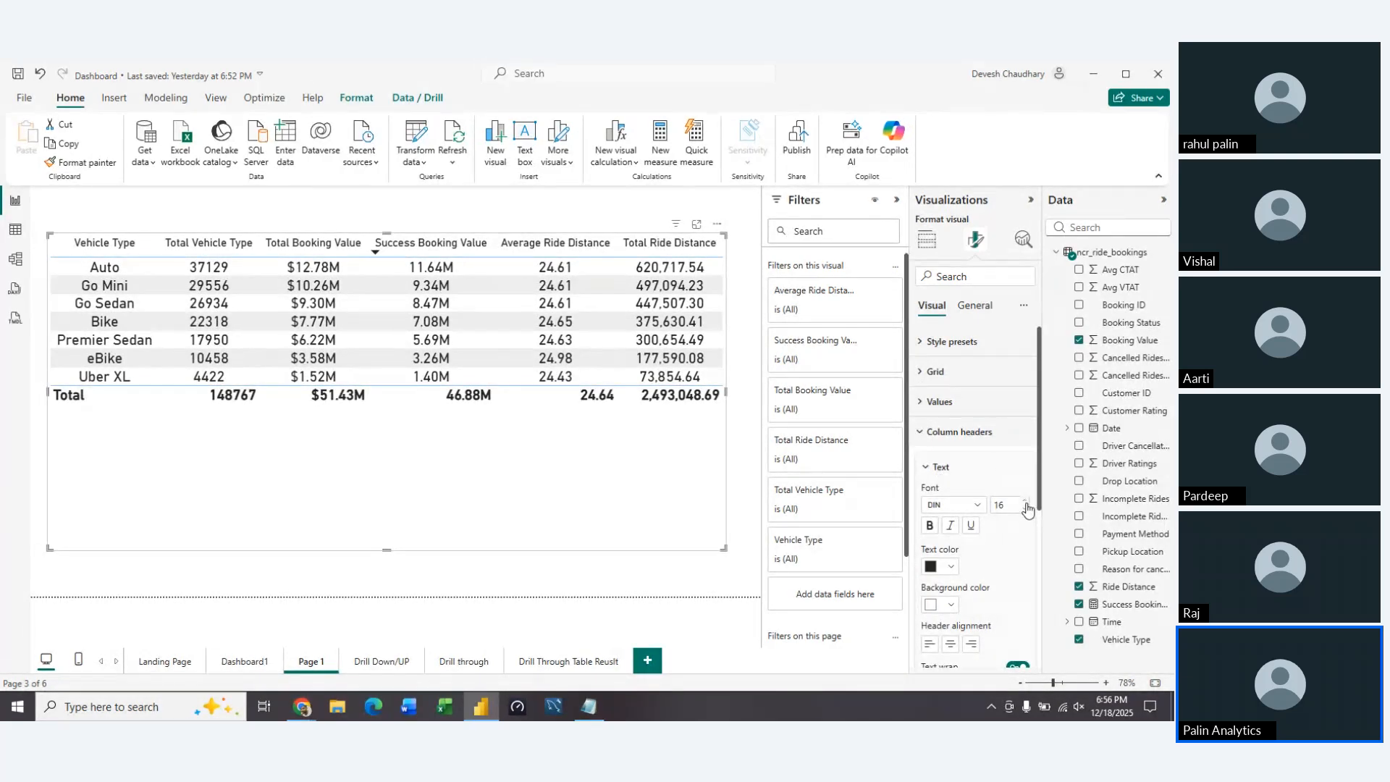
left_click(1026, 502)
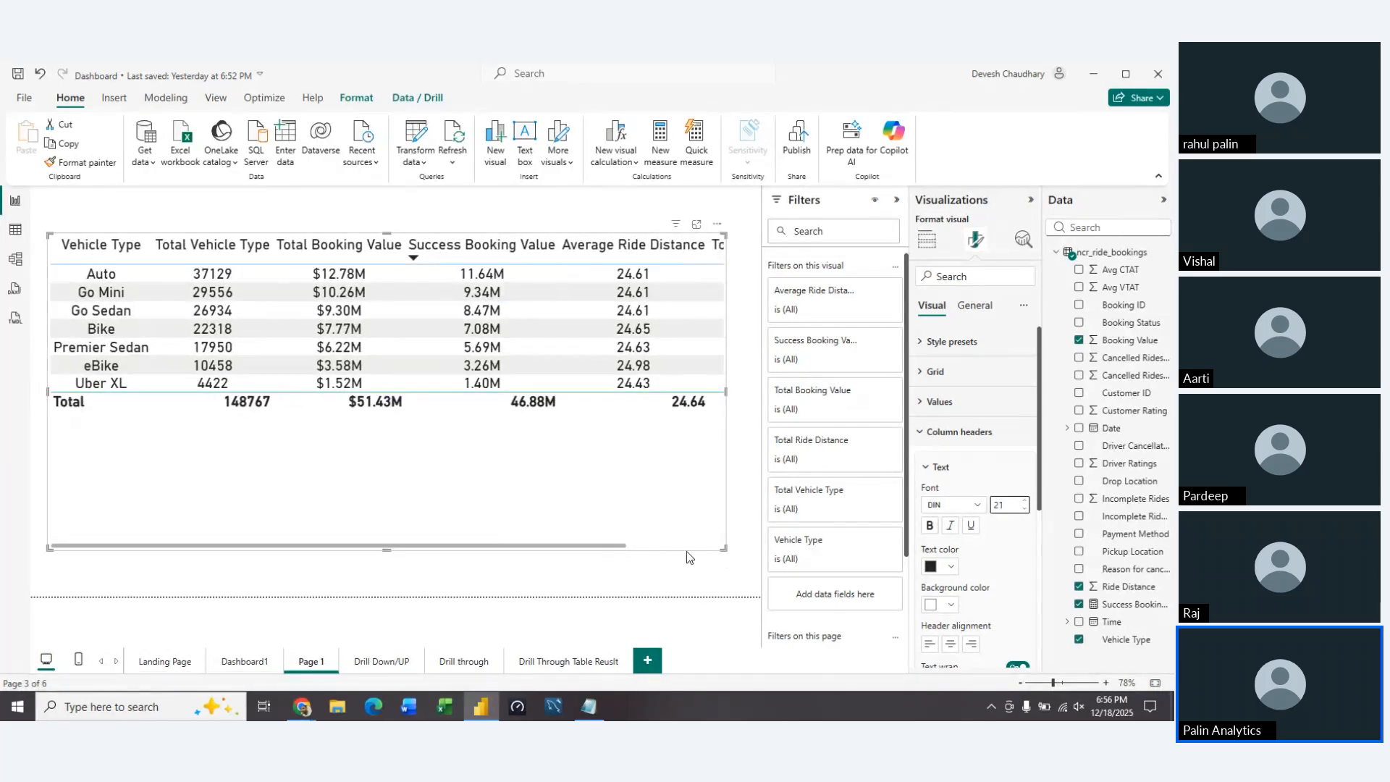
Collapse the Filters pane and resize the table to span nearly the full page width and reach near the page's lower edge
left_click_drag(725, 550, 758, 553)
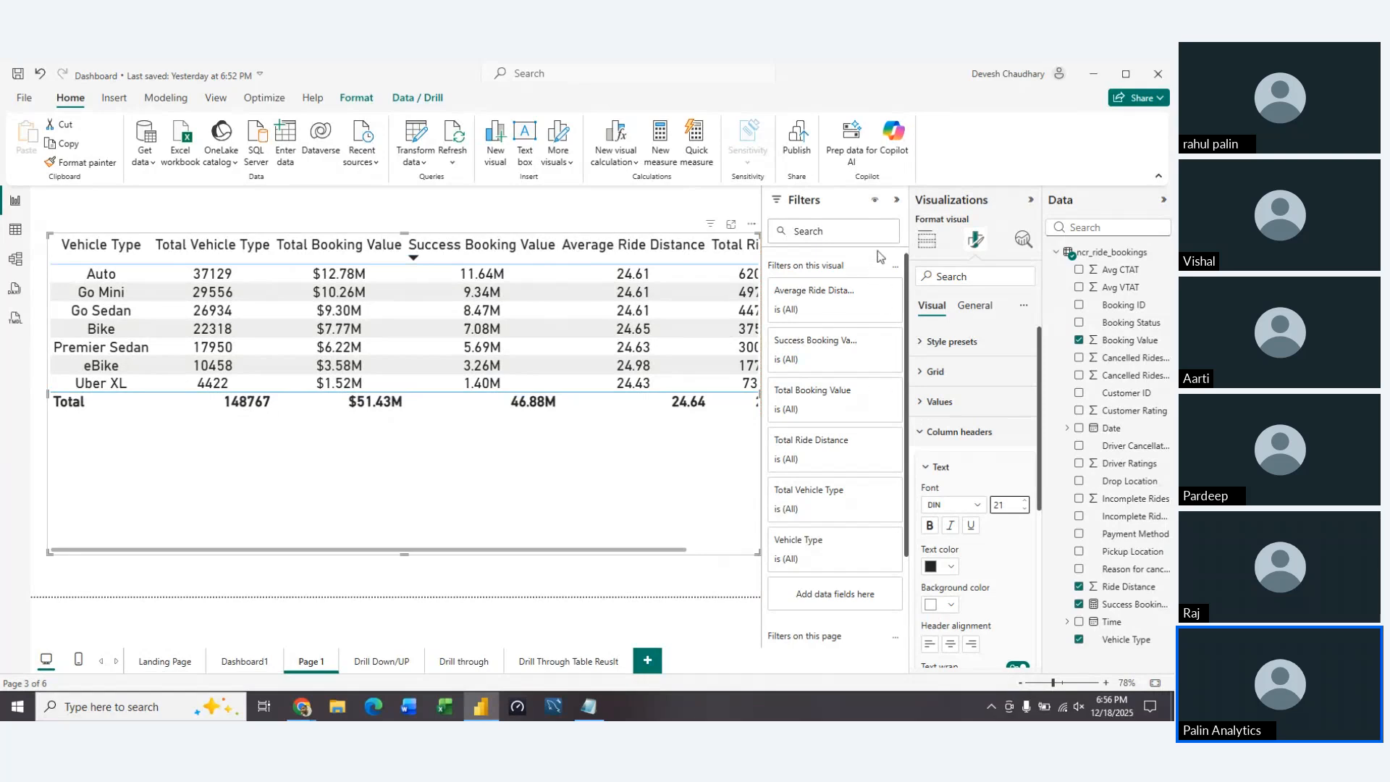
left_click(897, 200)
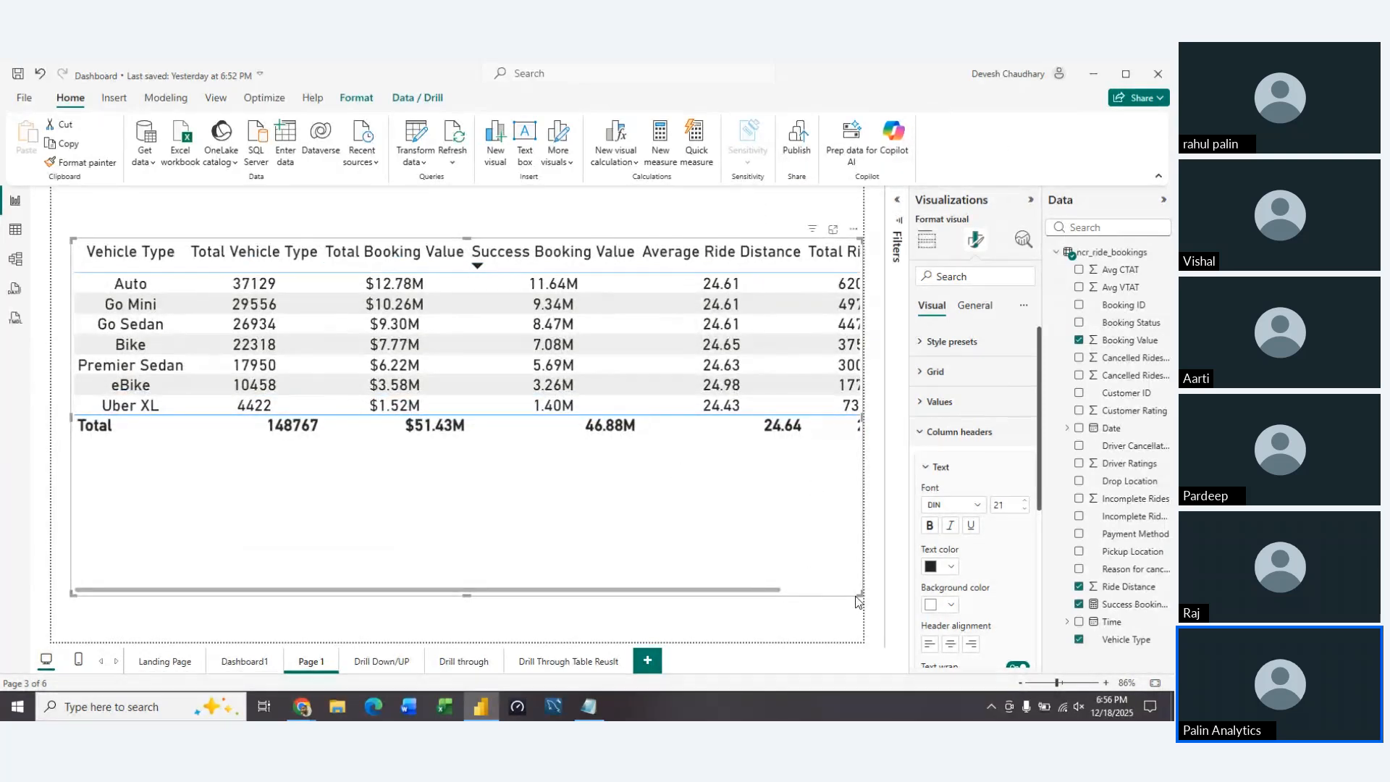
mouse_move(860, 595)
left_mouse_down()
mouse_move(773, 602)
mouse_move(842, 612)
left_mouse_up()
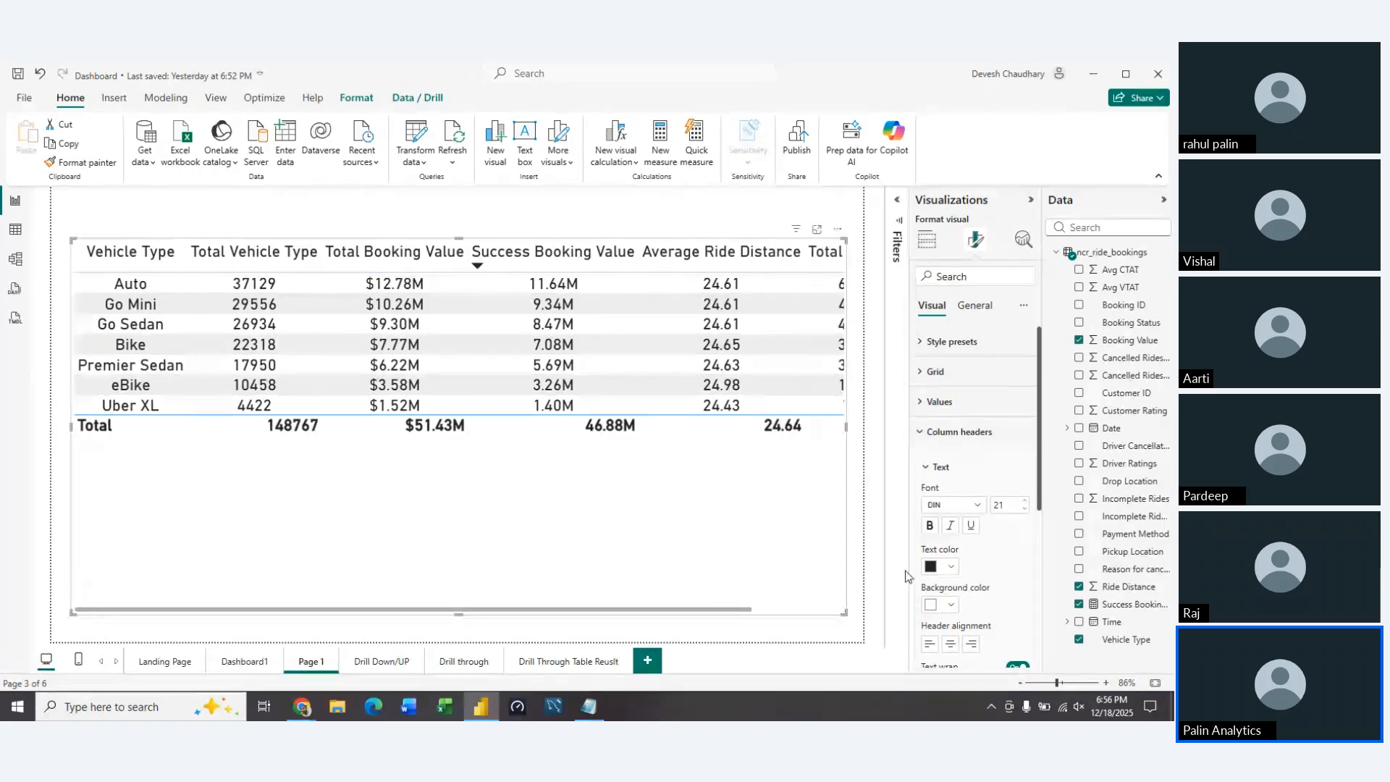
Reduce the font size of the table's column headers to 13
left_click(1025, 502)
left_click(1025, 502)
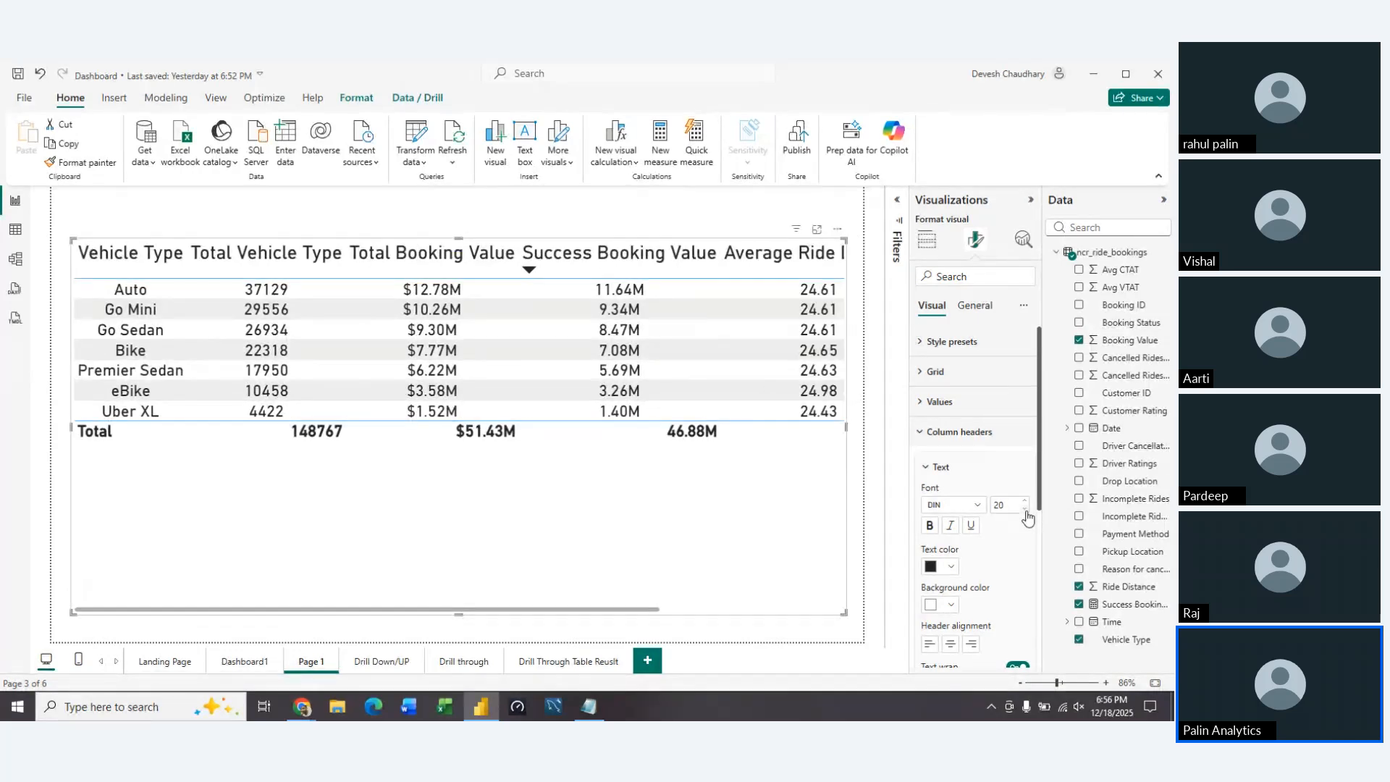
left_click(1025, 509)
left_click(1025, 509)
left_click(1025, 509)
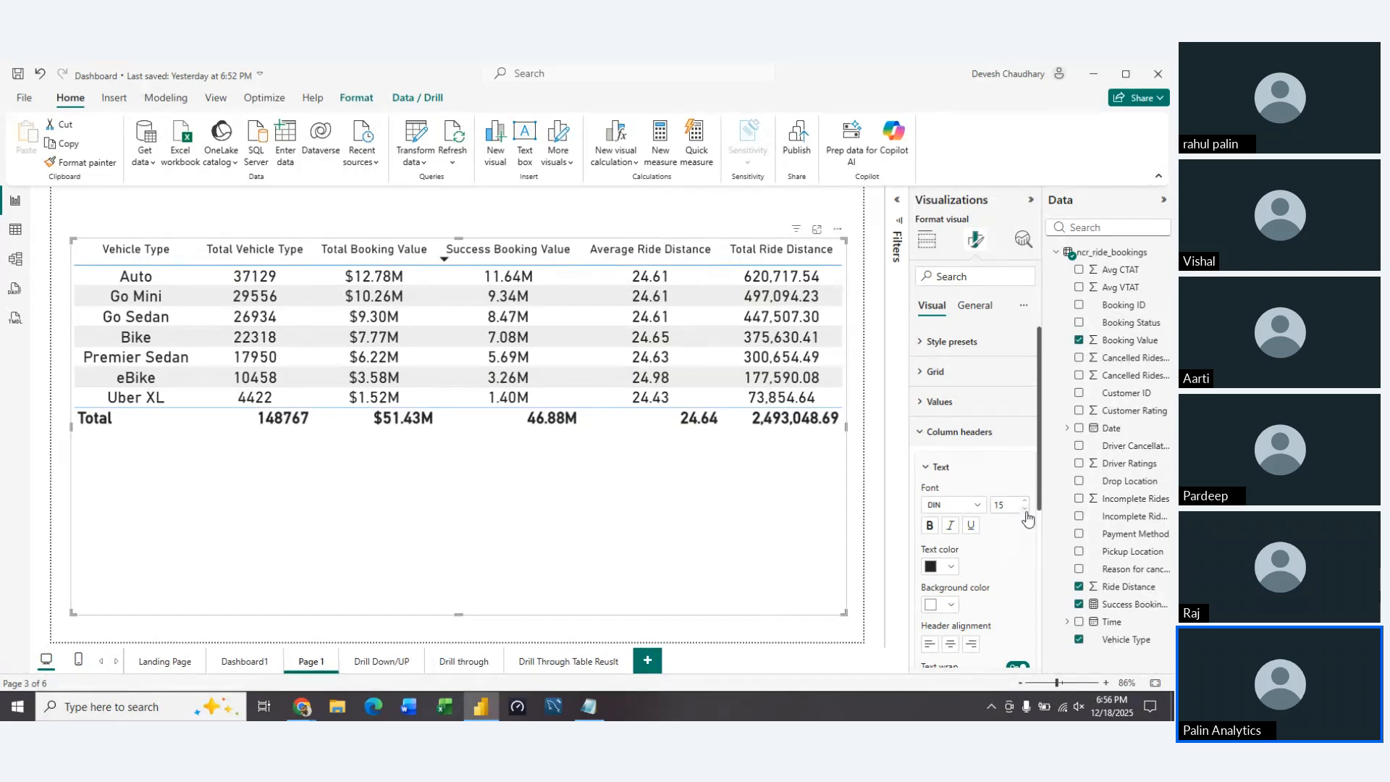
left_click(1025, 510)
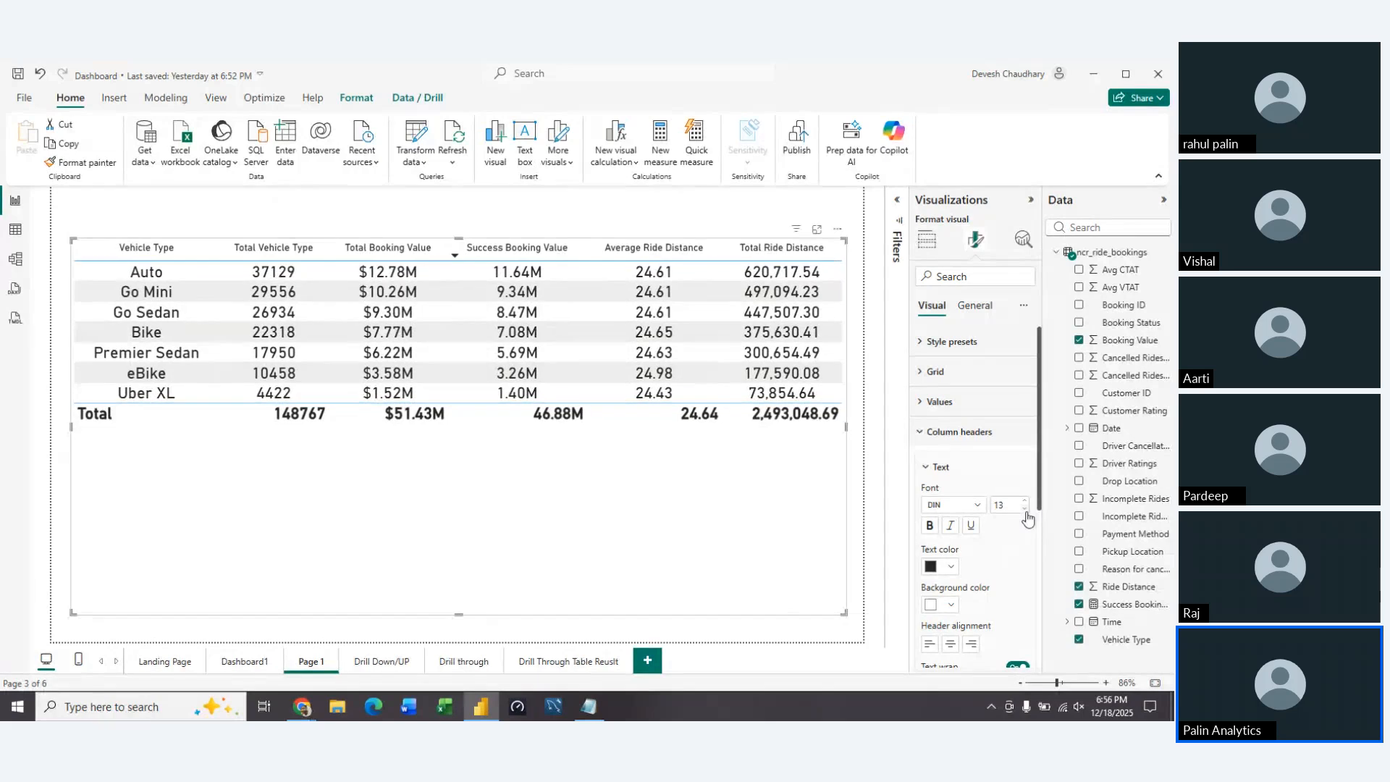
left_click(930, 467)
left_click(922, 435)
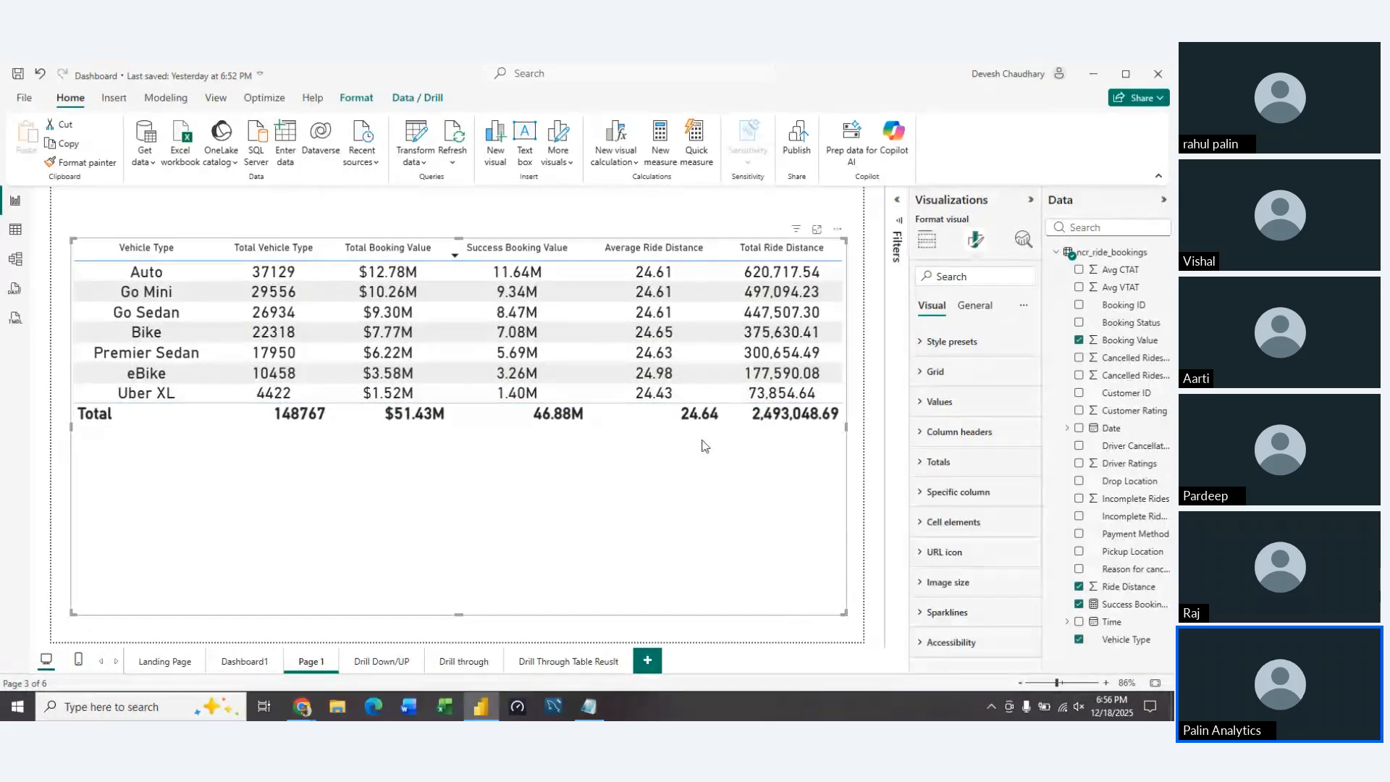
Turn off the totals row of the vehicle type table
left_click(921, 462)
scroll(993, 578, "down", 3)
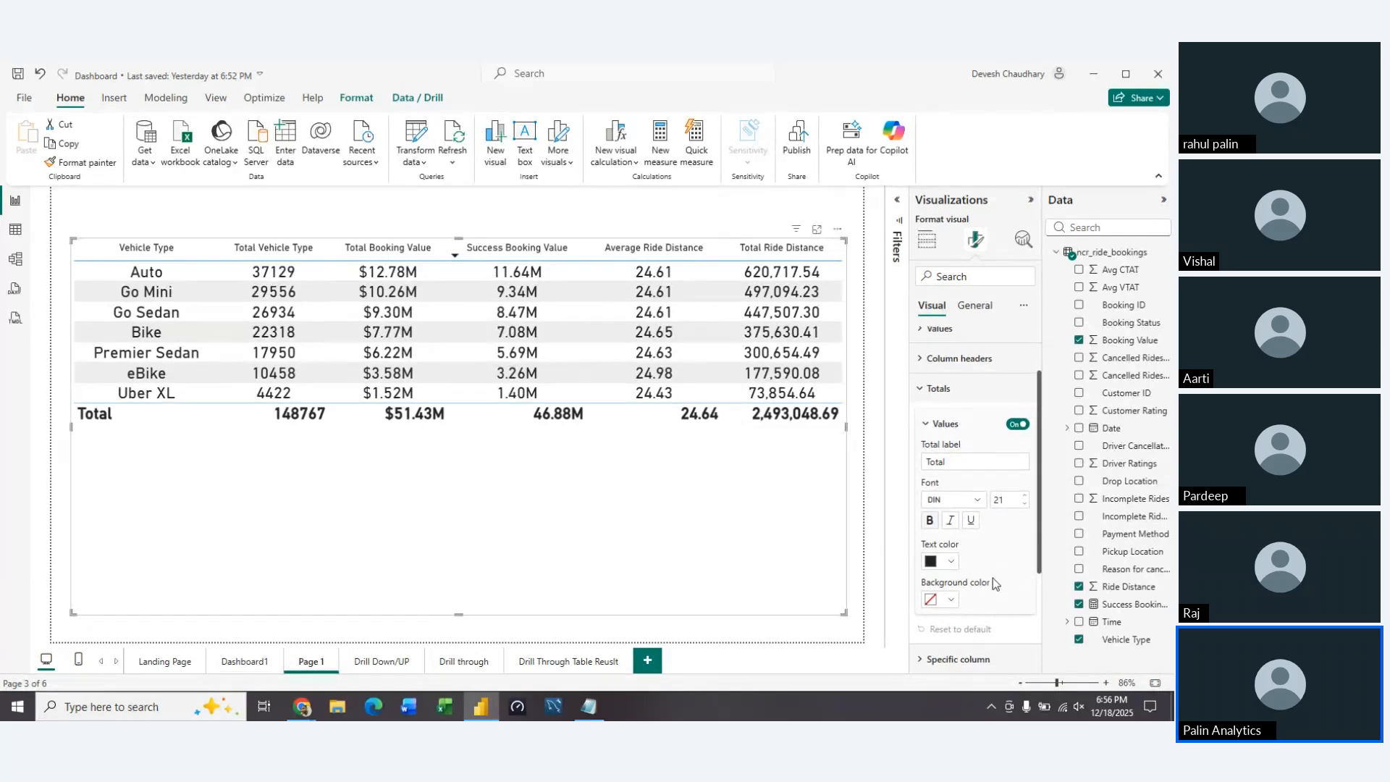
scroll(993, 578, "down", 1)
scroll(992, 575, "up", 4)
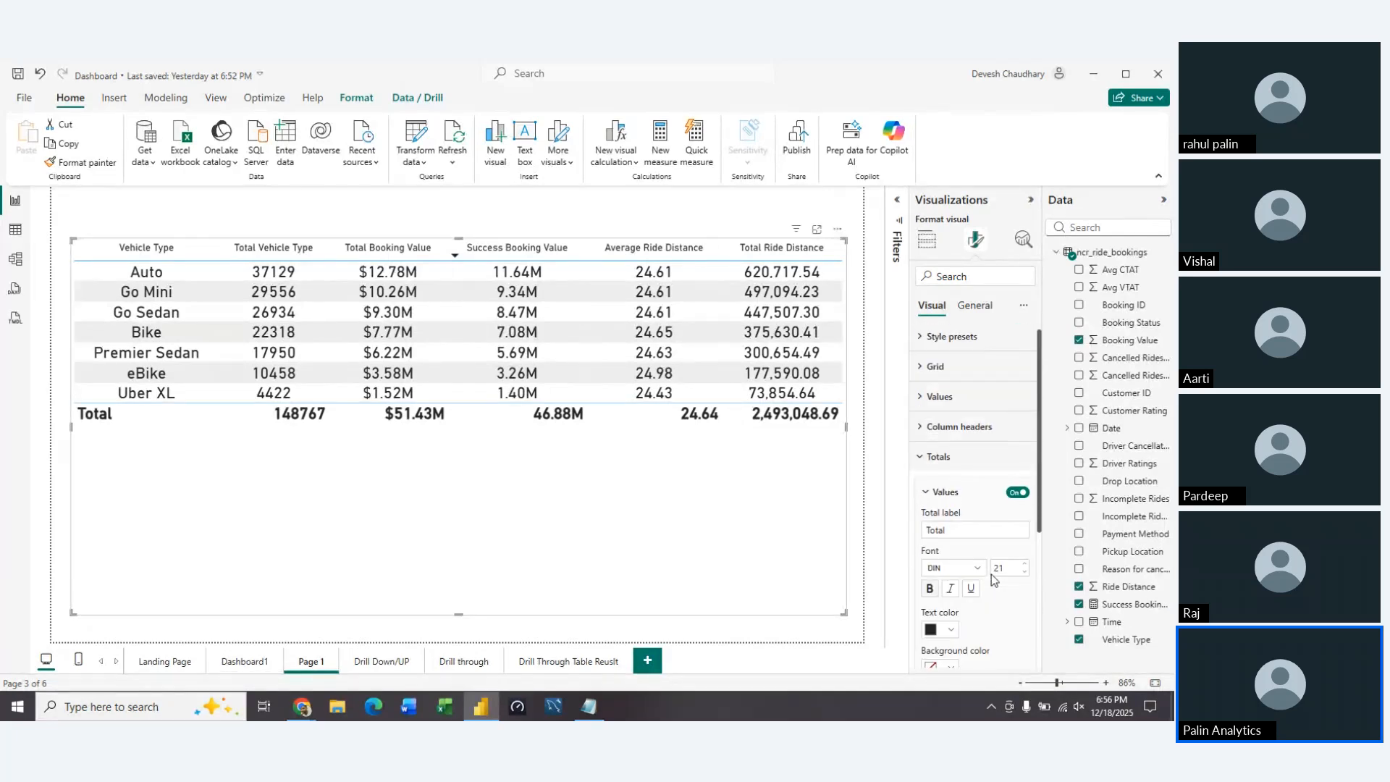
left_click(1006, 494)
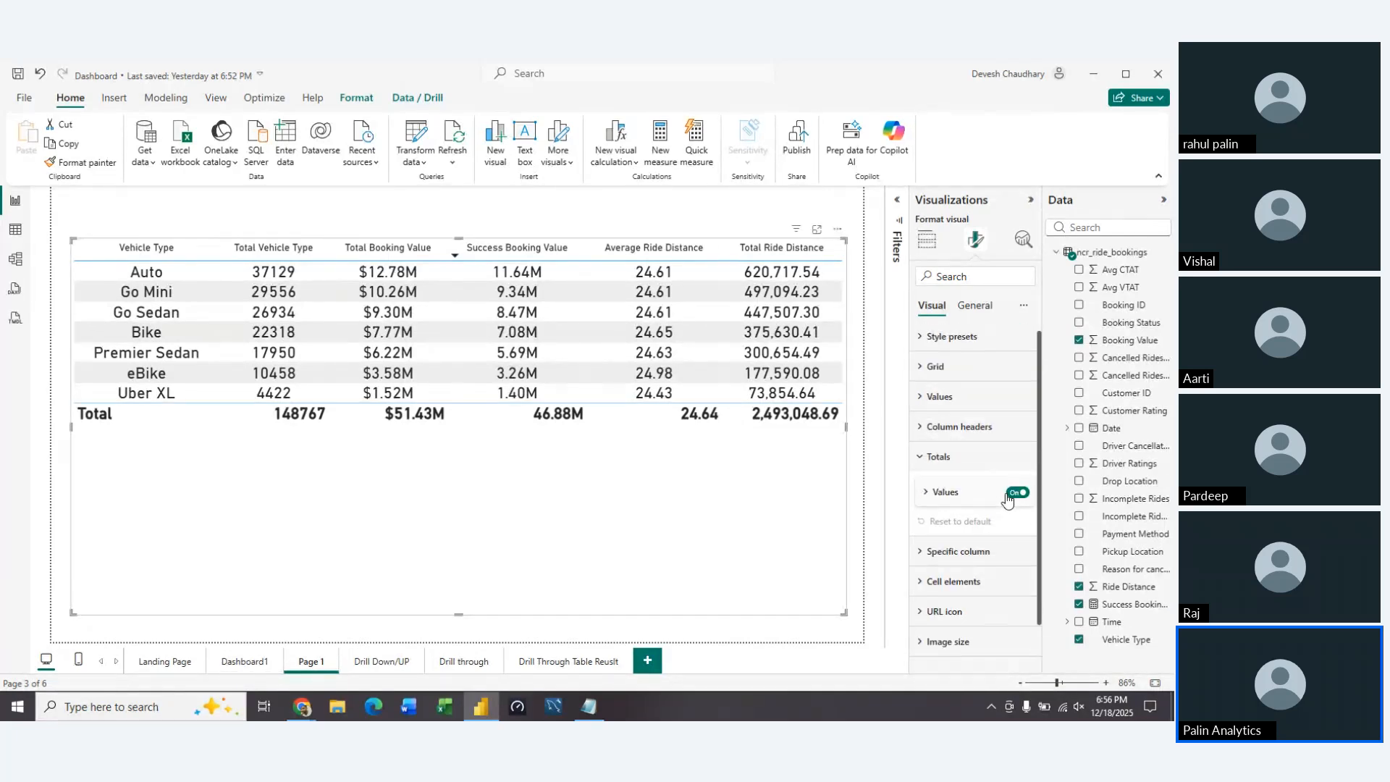
left_click(1008, 494)
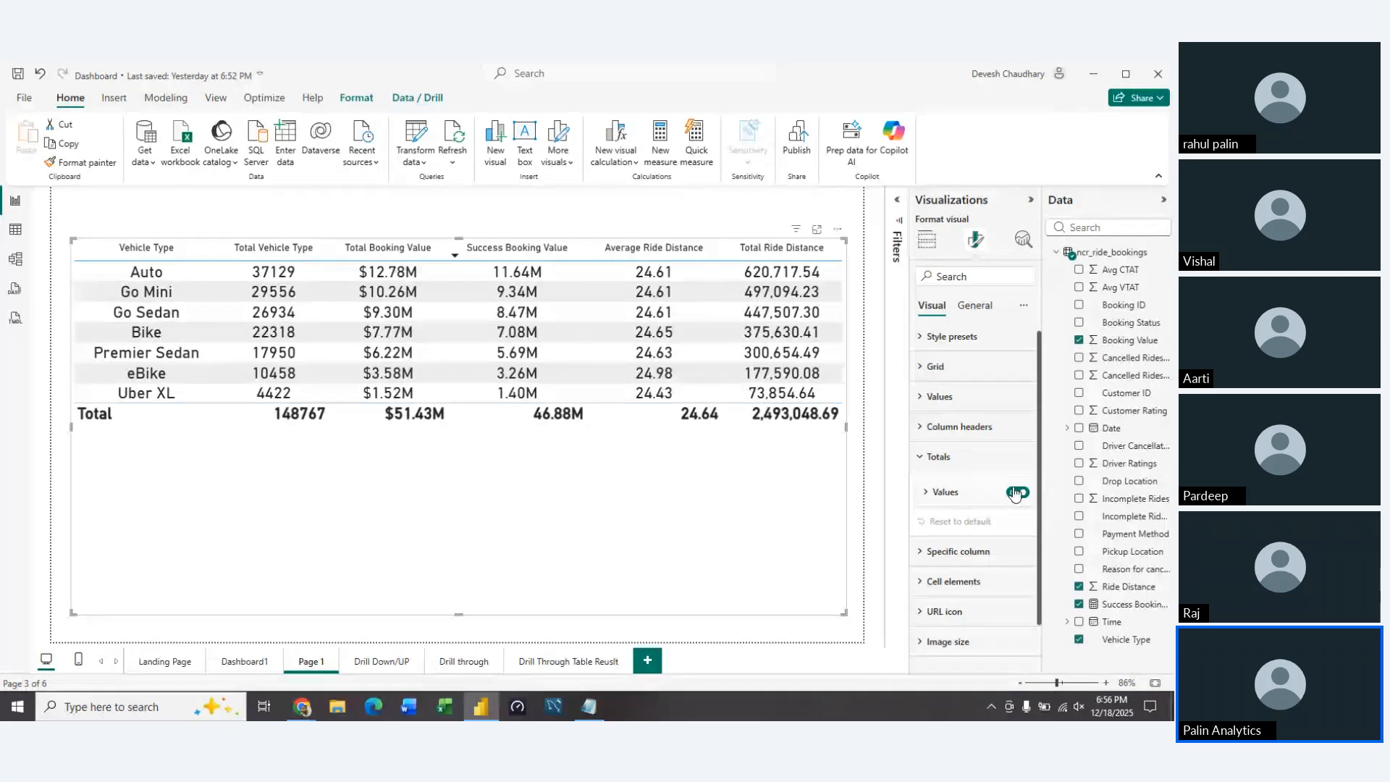
left_click(919, 457)
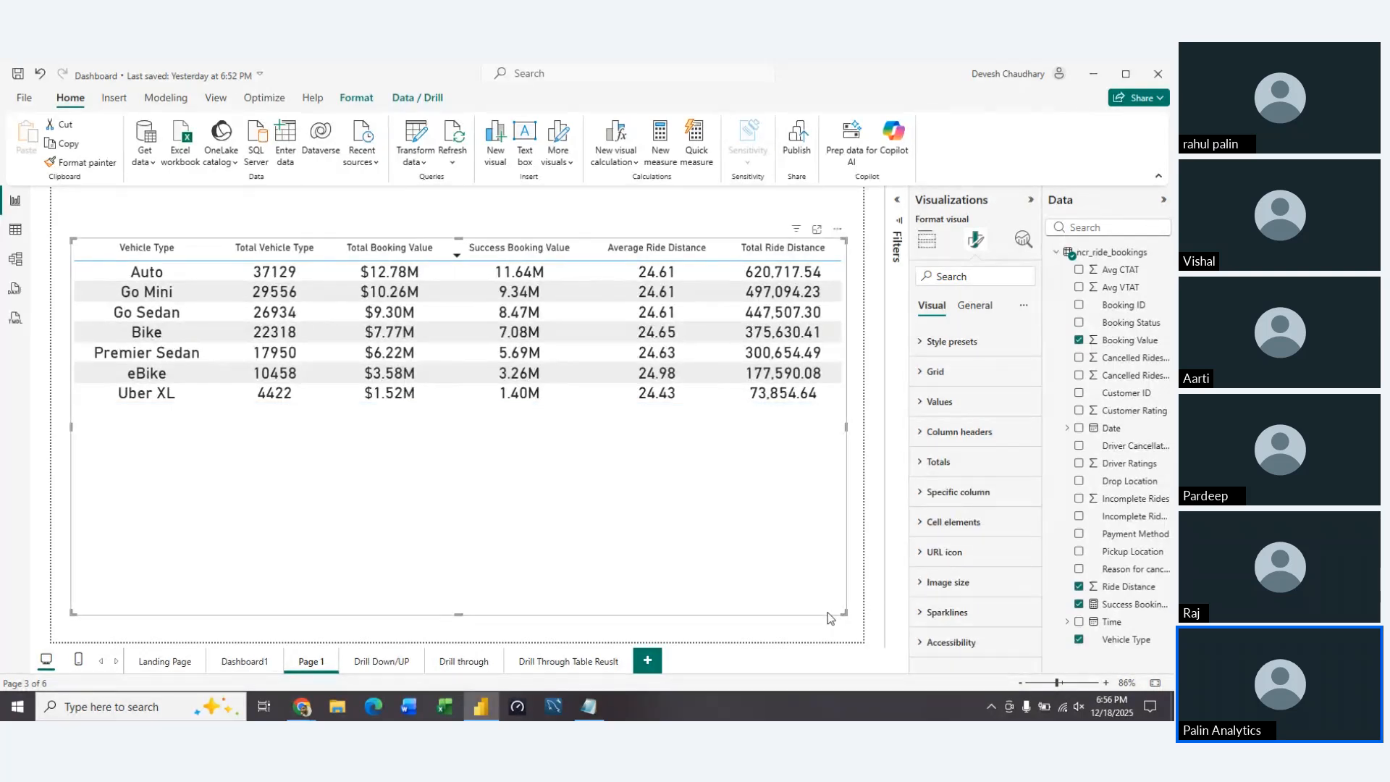
Shrink the table's height to fit its seven vehicle rows and move the table down toward the middle of the page
left_click_drag(840, 461, 847, 410)
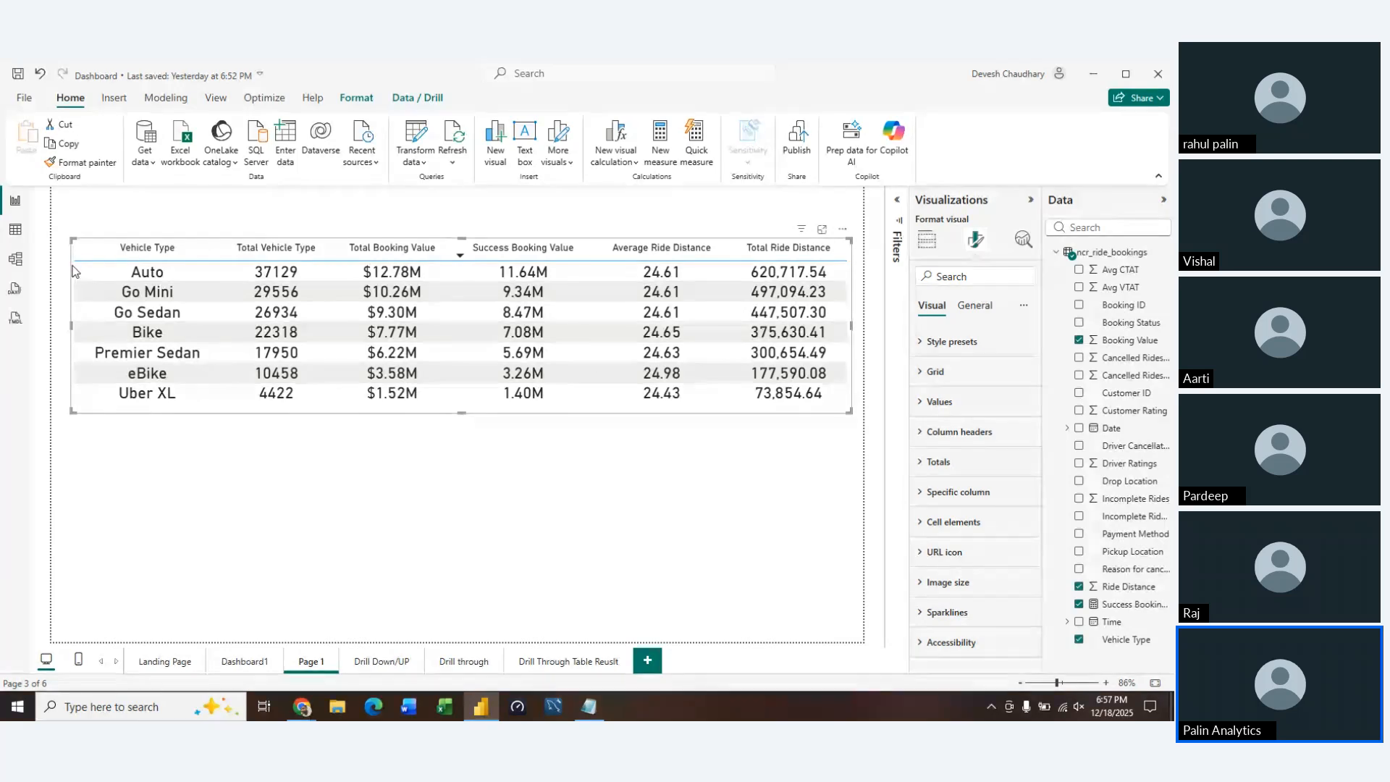
left_click_drag(72, 271, 76, 349)
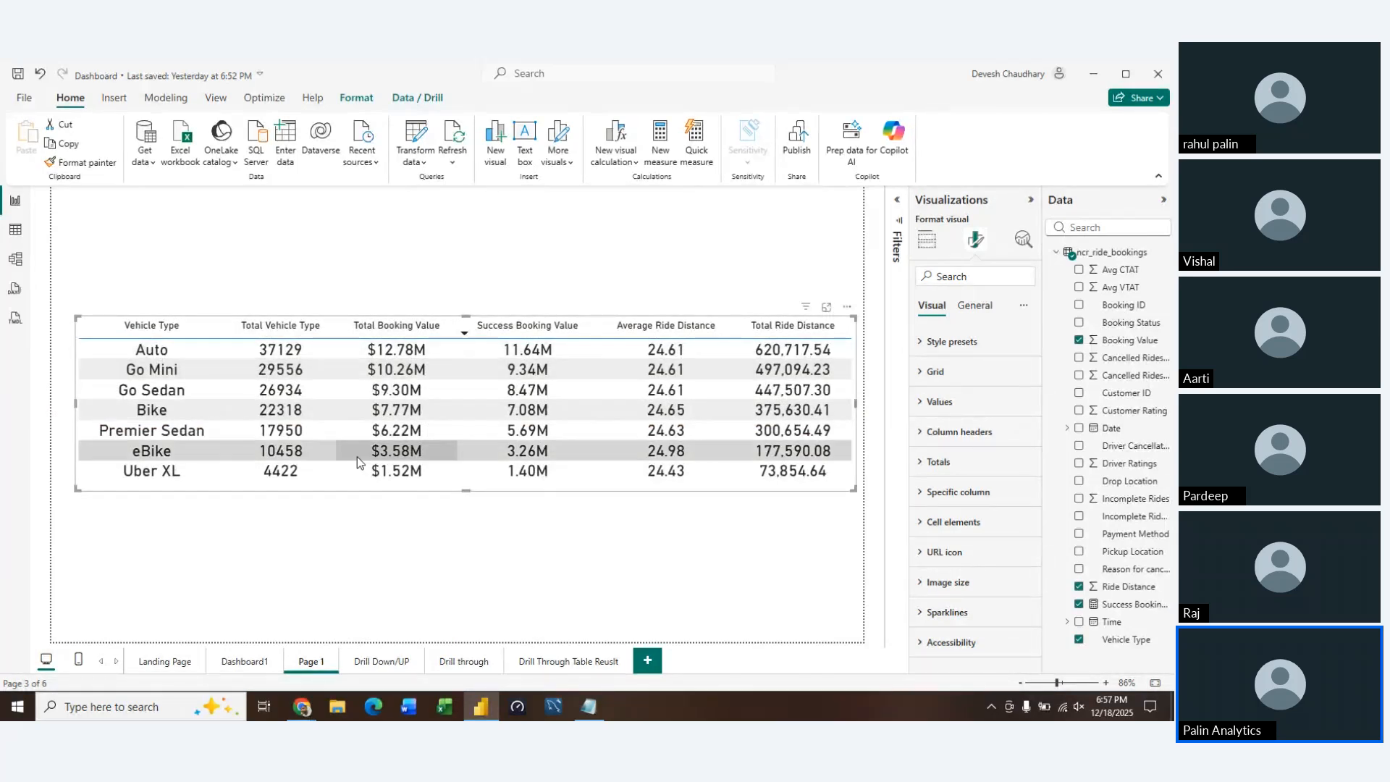
View the table's gridline options and return to its data field setup
left_click(933, 371)
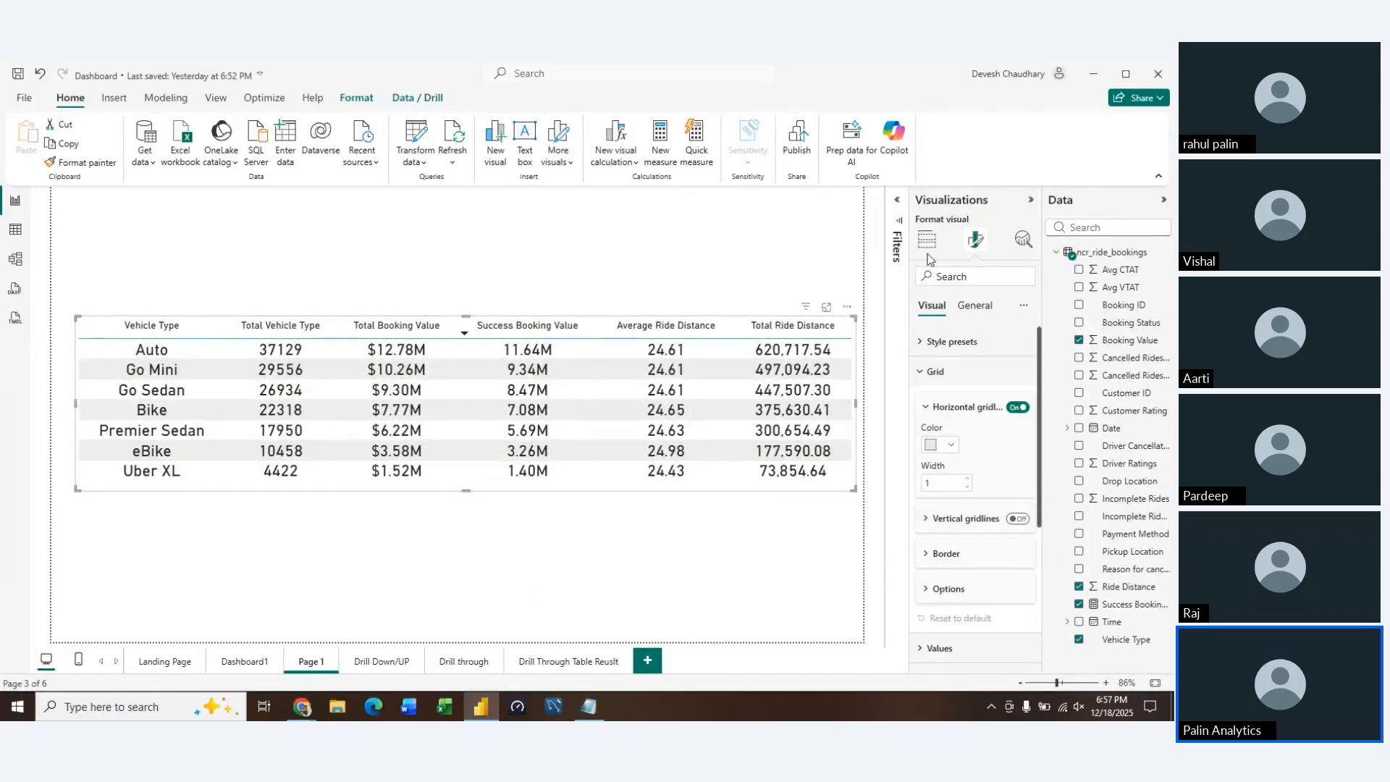
left_click(927, 240)
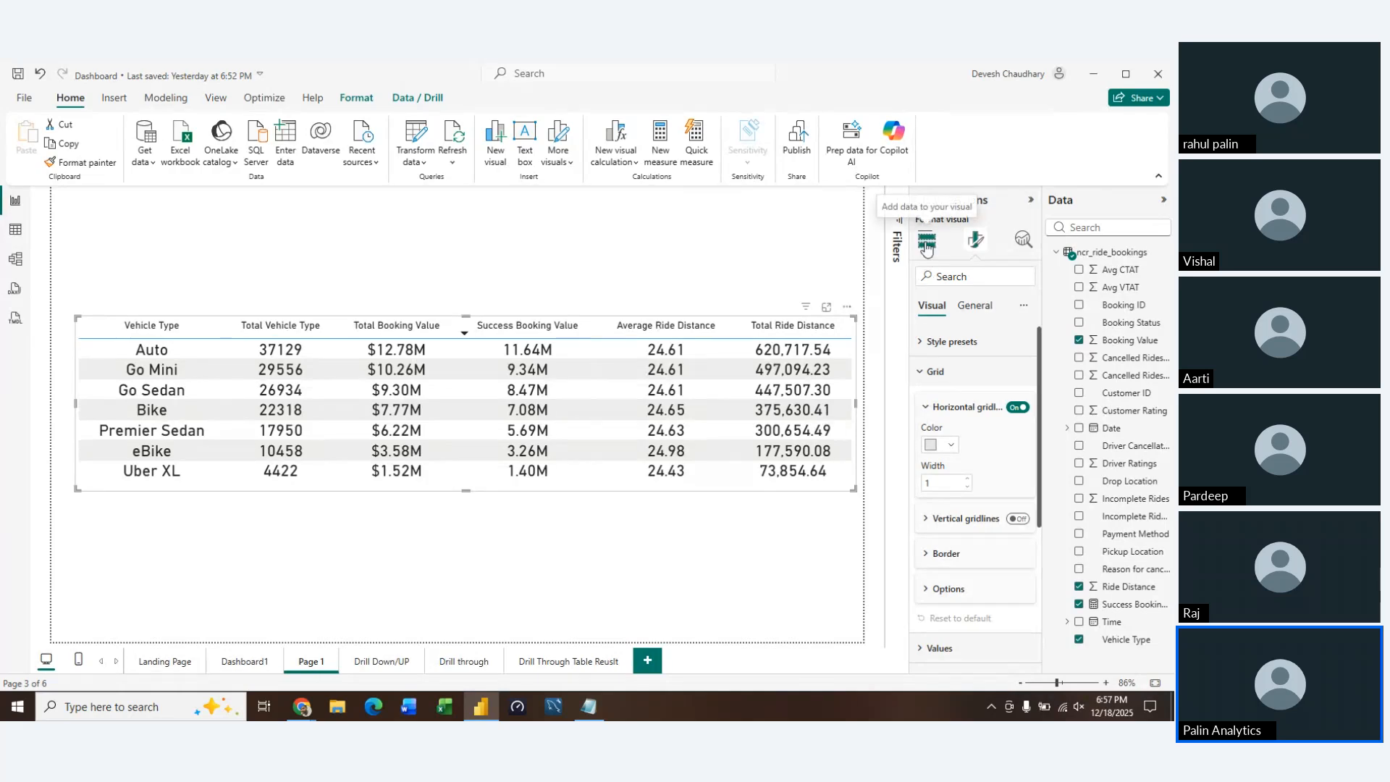
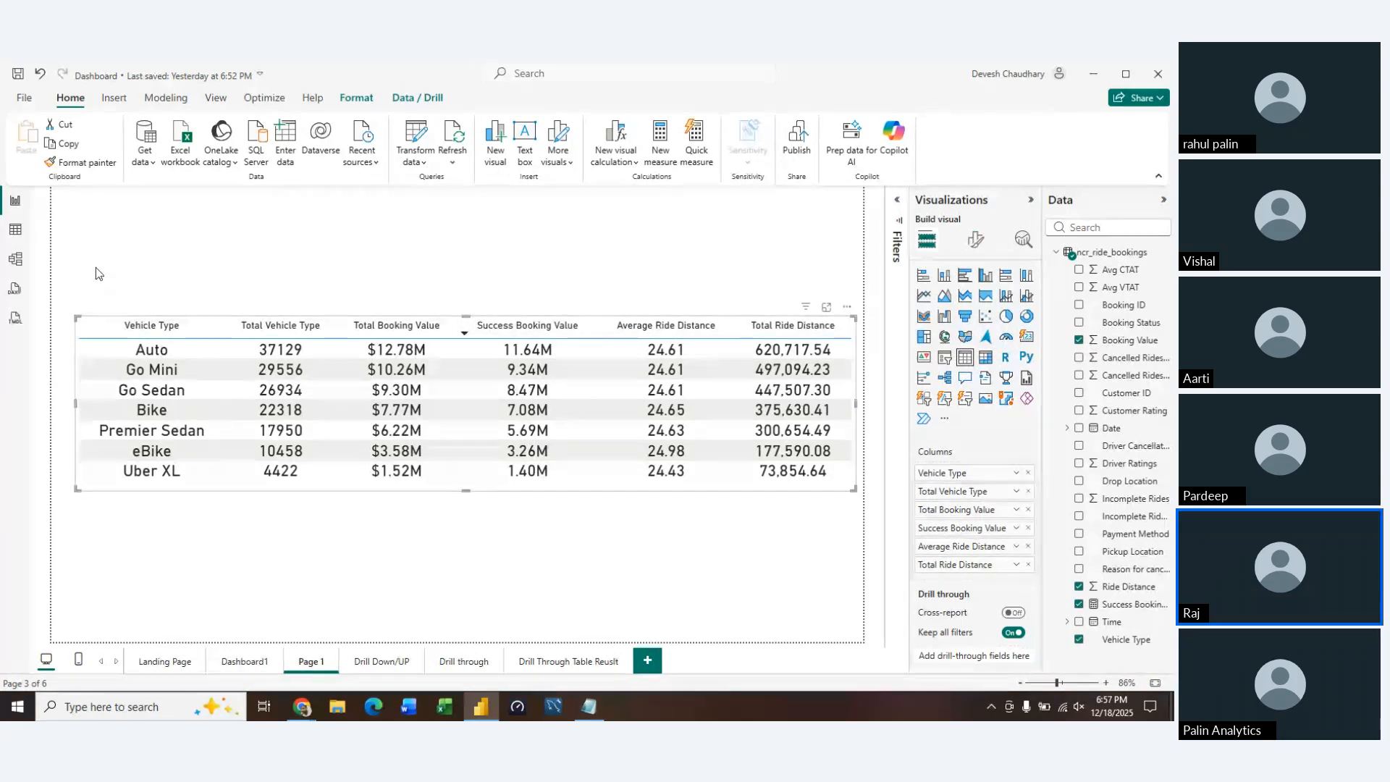
Move the vehicle type table to the top of the page and add an empty matrix visual below it
left_click_drag(78, 334, 73, 218)
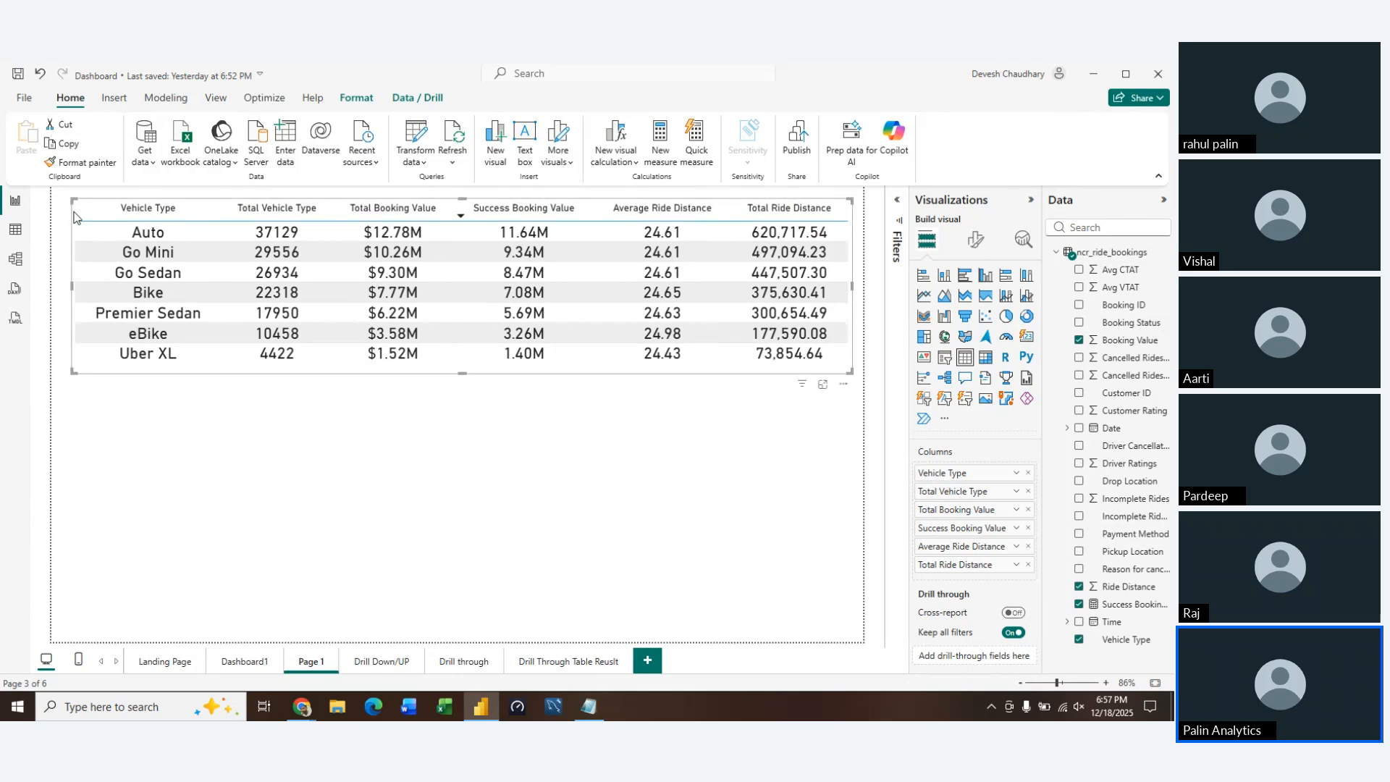
left_click(307, 516)
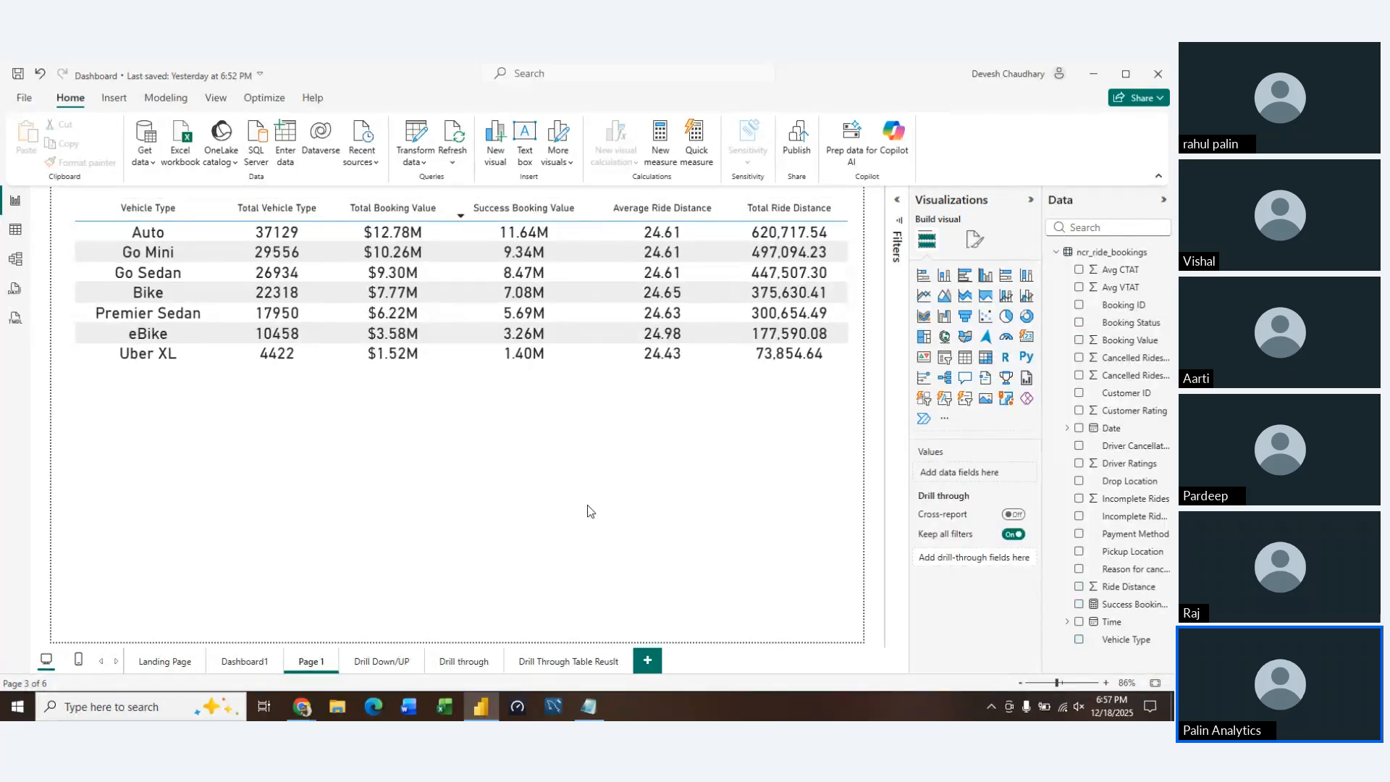
left_click(985, 358)
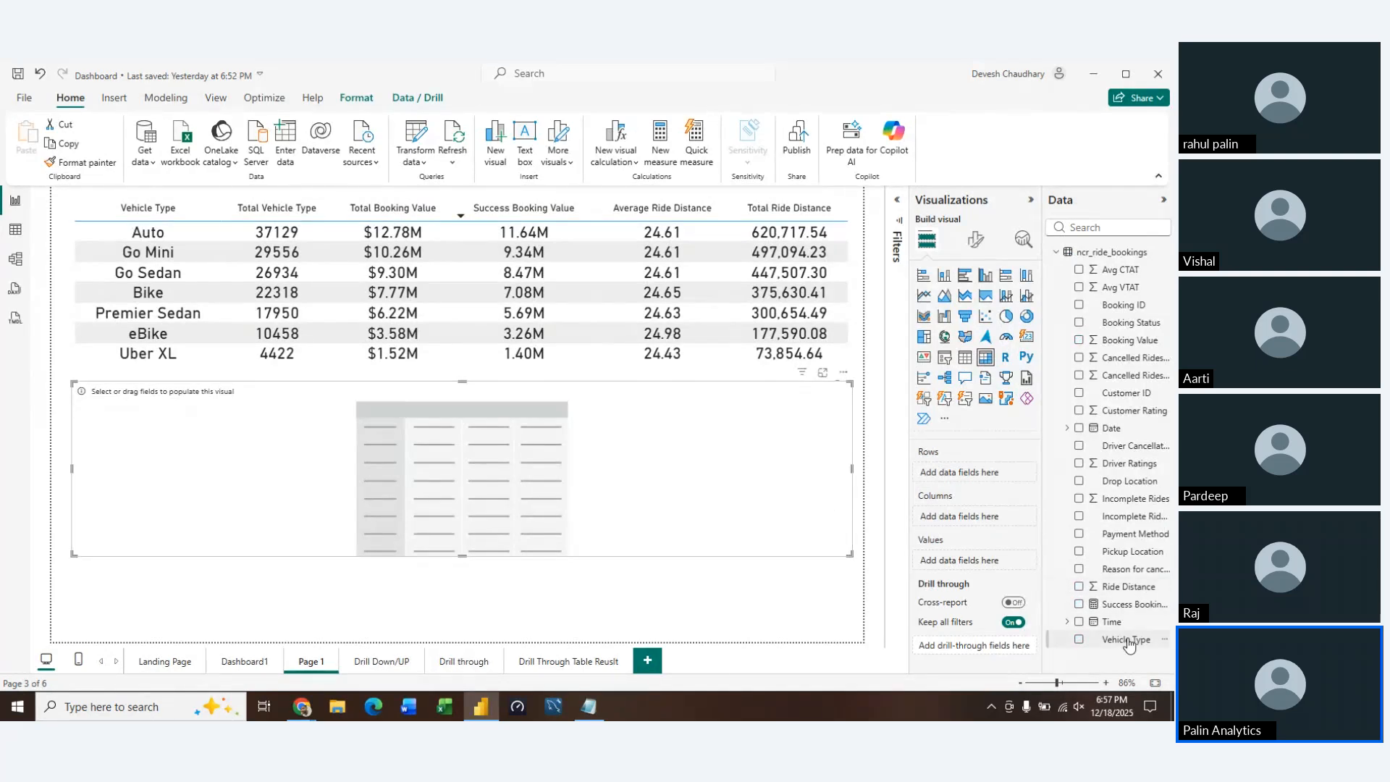
Set the matrix rows to Vehicle Type and its values to Success Booking Value, Ride Distance twice, and Booking Value
left_click_drag(1128, 645, 970, 474)
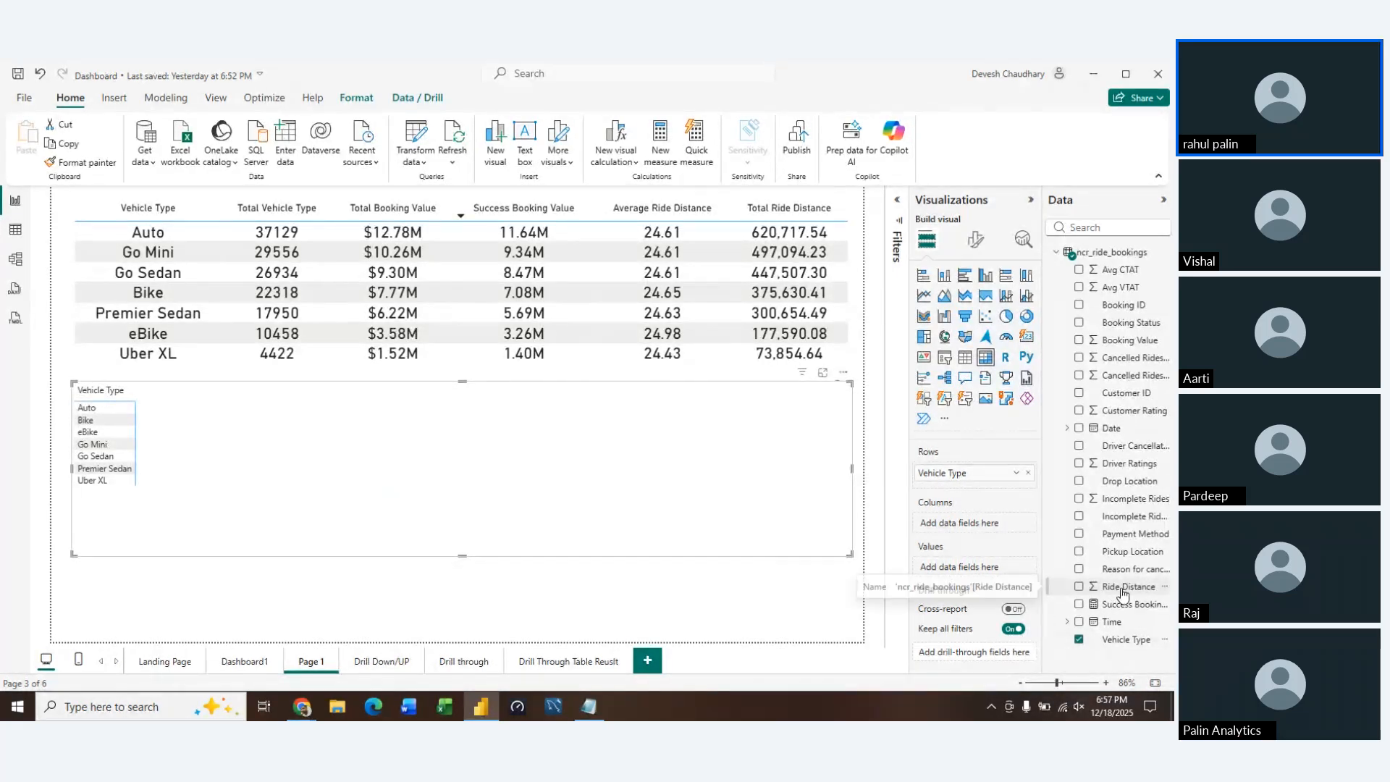
left_click_drag(1079, 588, 963, 569)
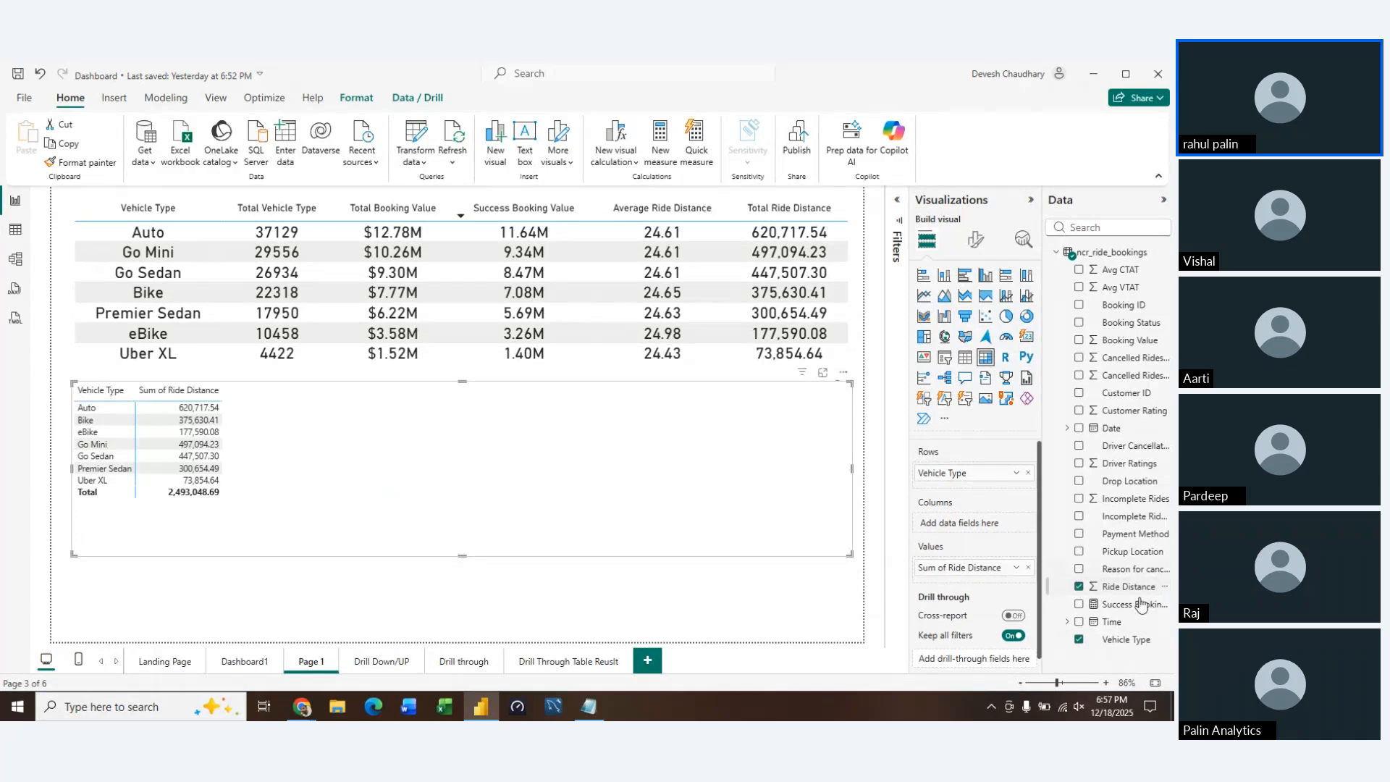
left_click_drag(1137, 587, 1012, 594)
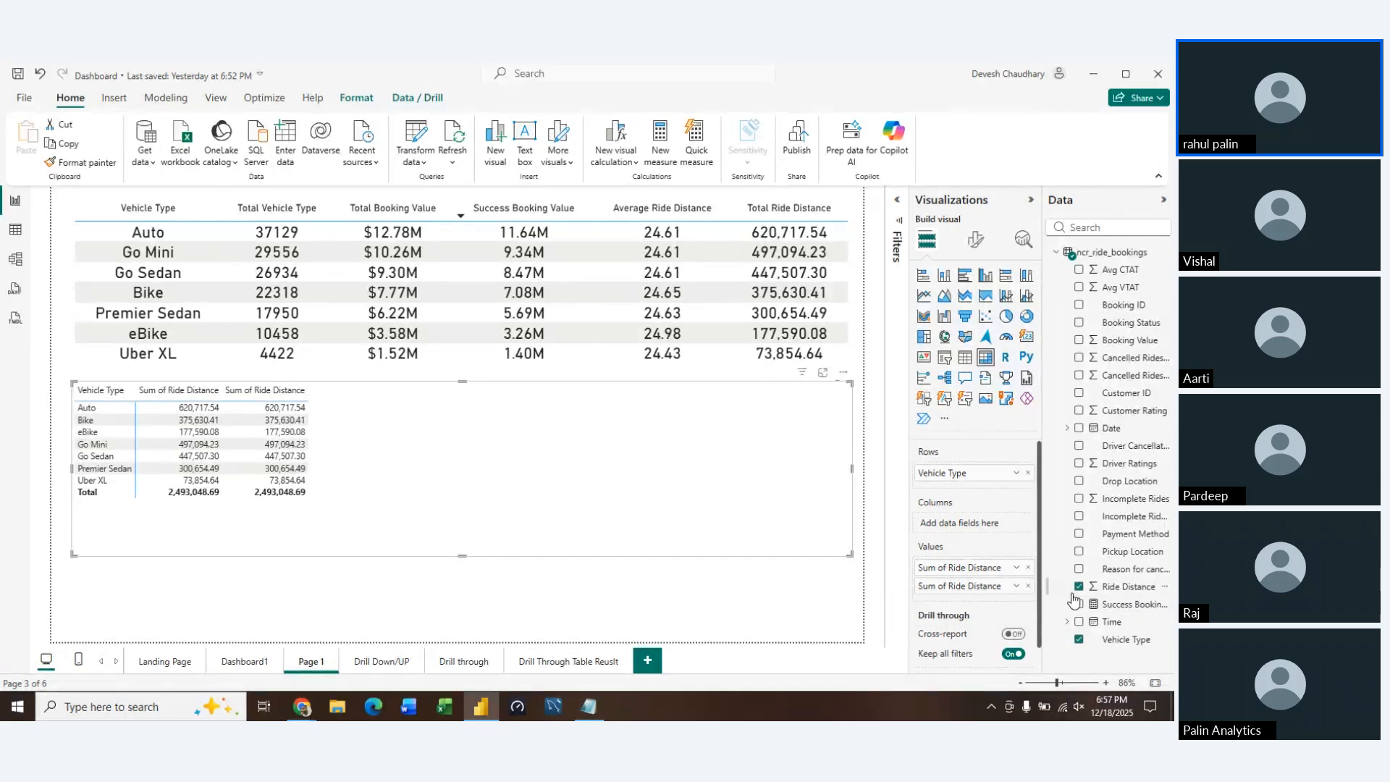
left_click_drag(1120, 606, 975, 570)
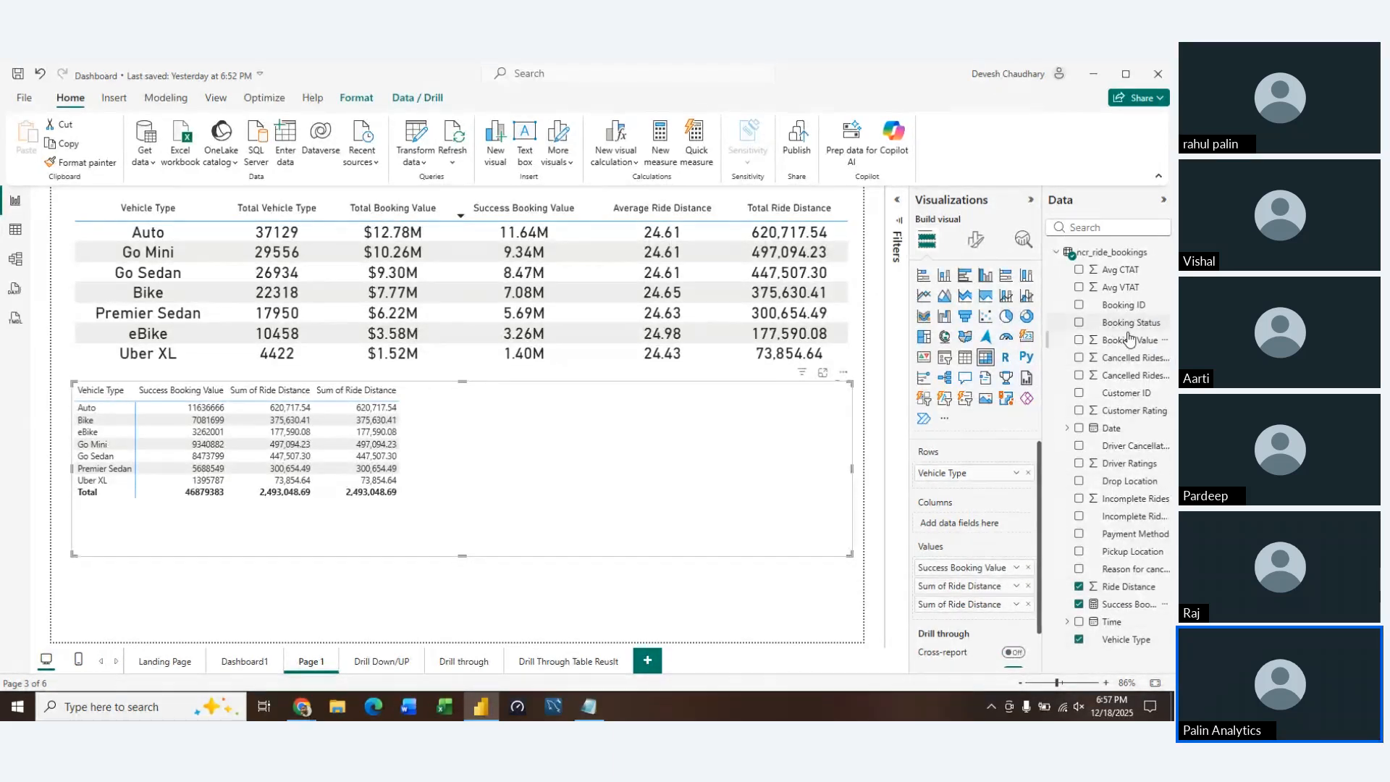
left_click_drag(1128, 340, 974, 608)
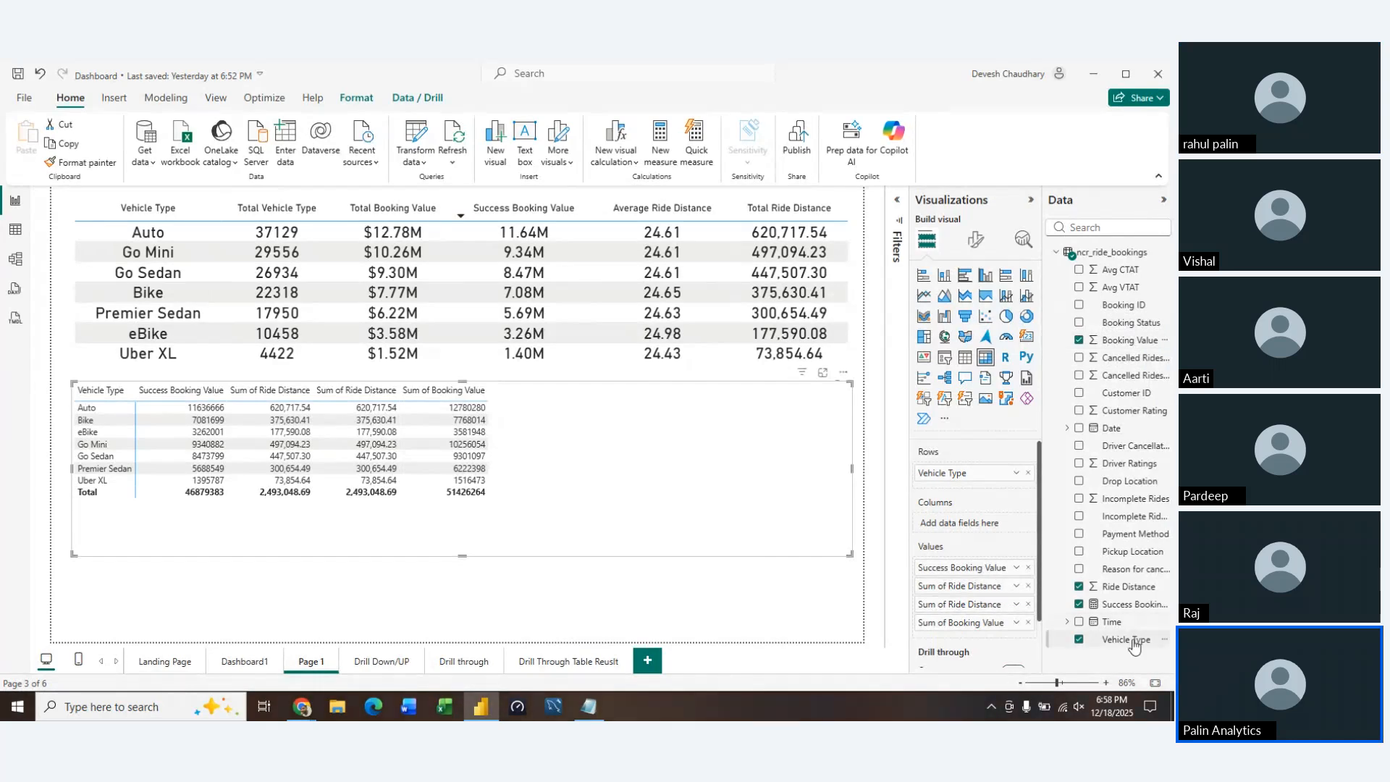
Add Vehicle Type as the matrix's first value, aggregated as Count, and place Sum of Booking Value directly after it
left_click_drag(1128, 640, 993, 567)
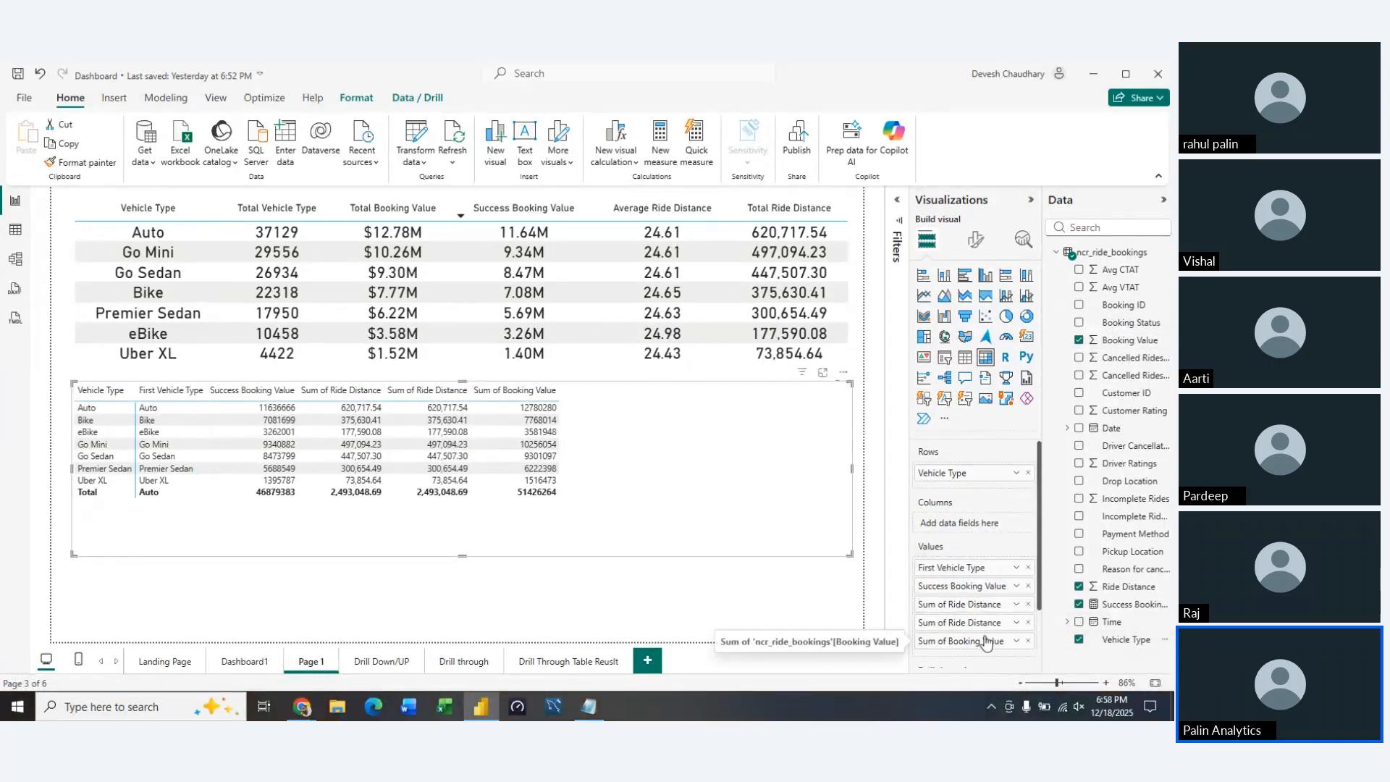
scroll(985, 622, "down", 2)
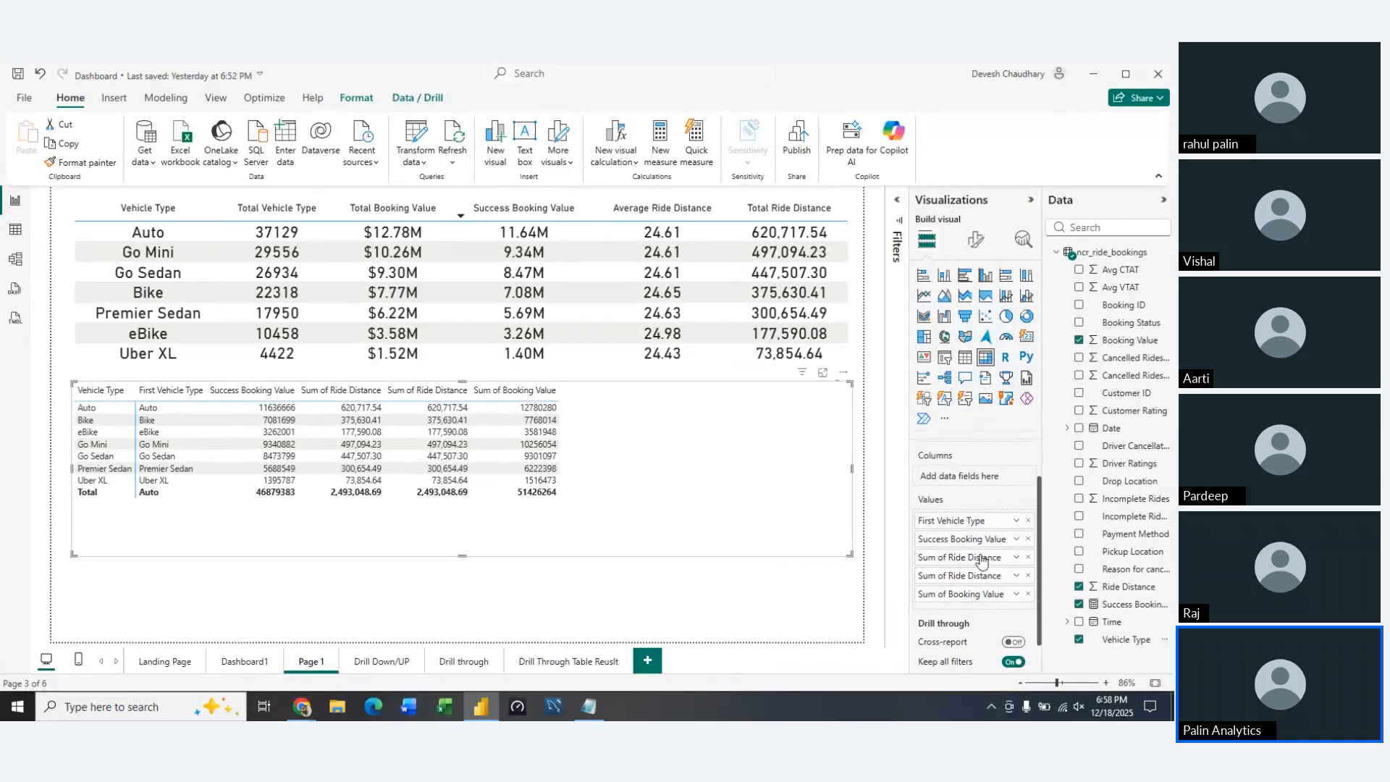
left_click(1017, 522)
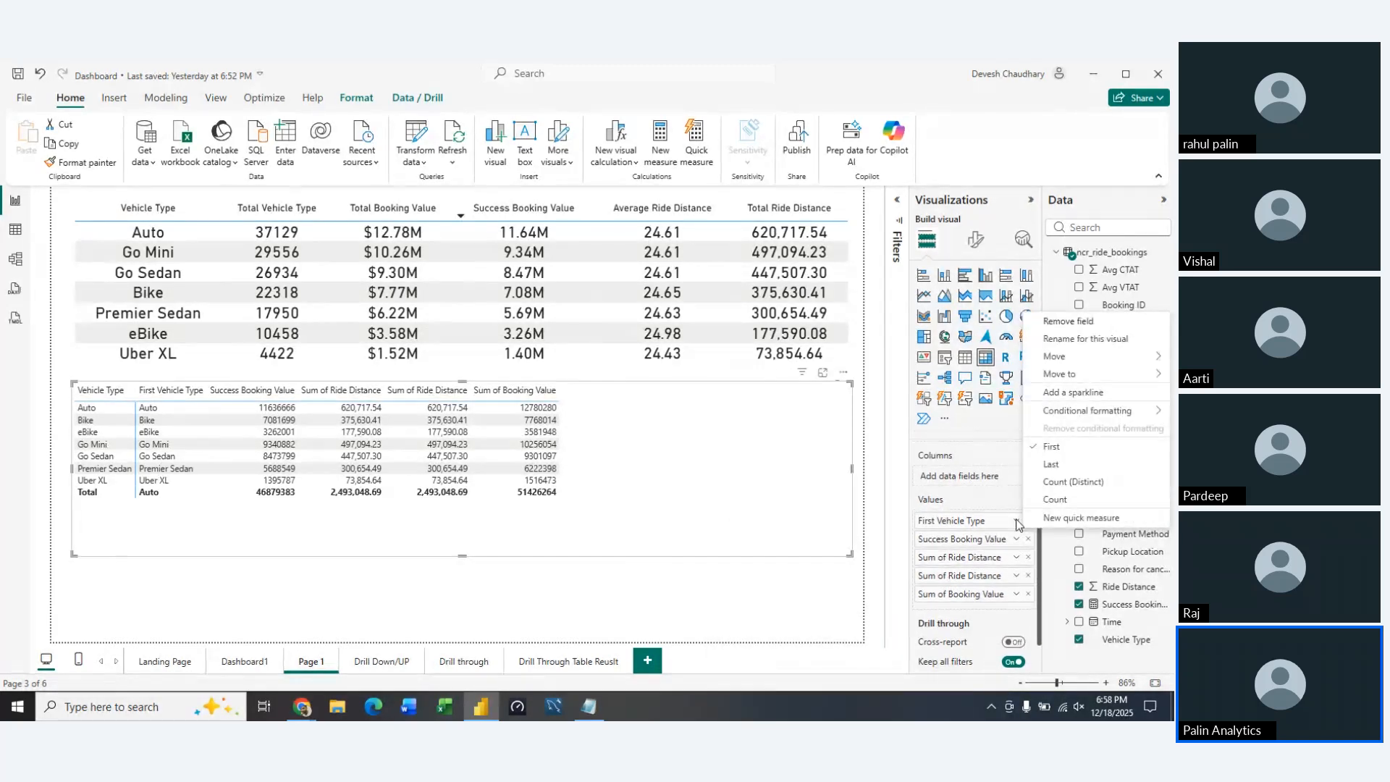
left_click(1063, 507)
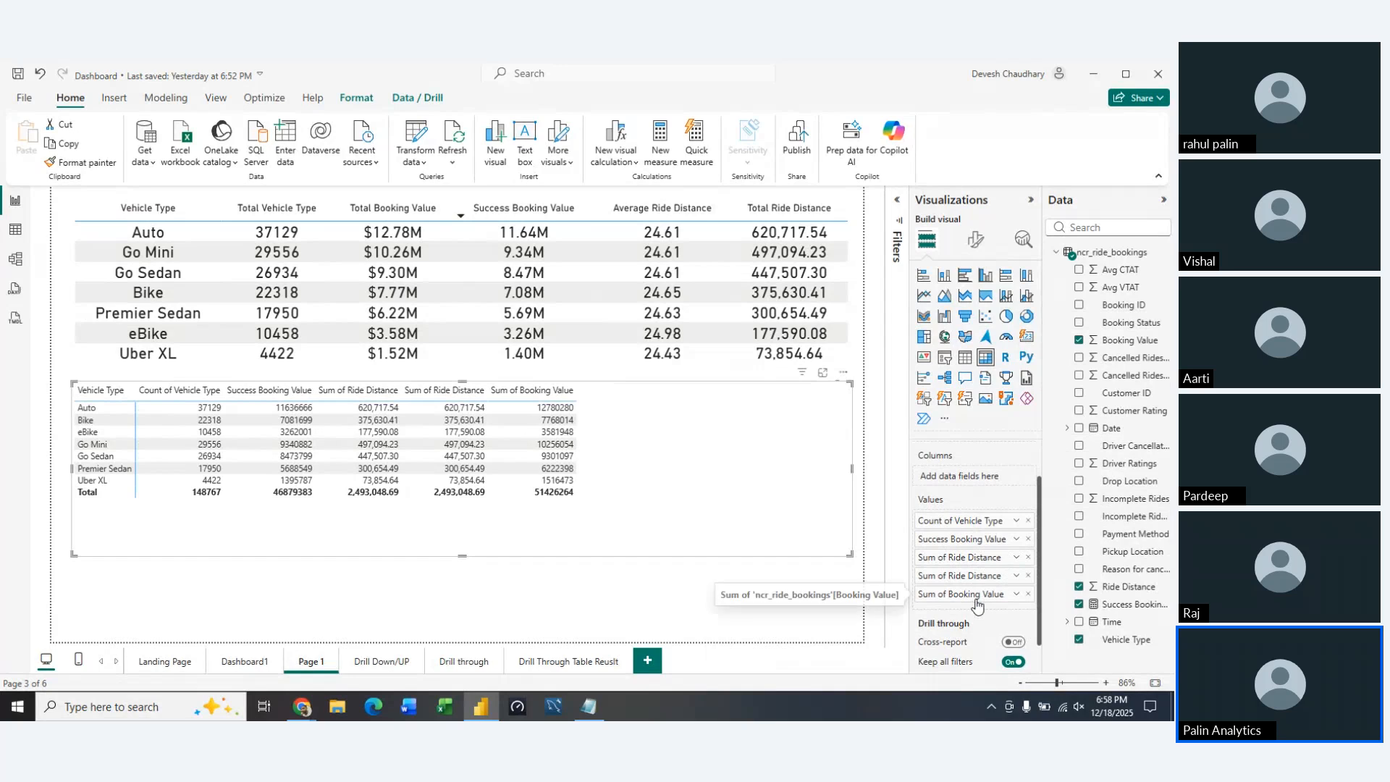
left_click_drag(978, 608, 974, 540)
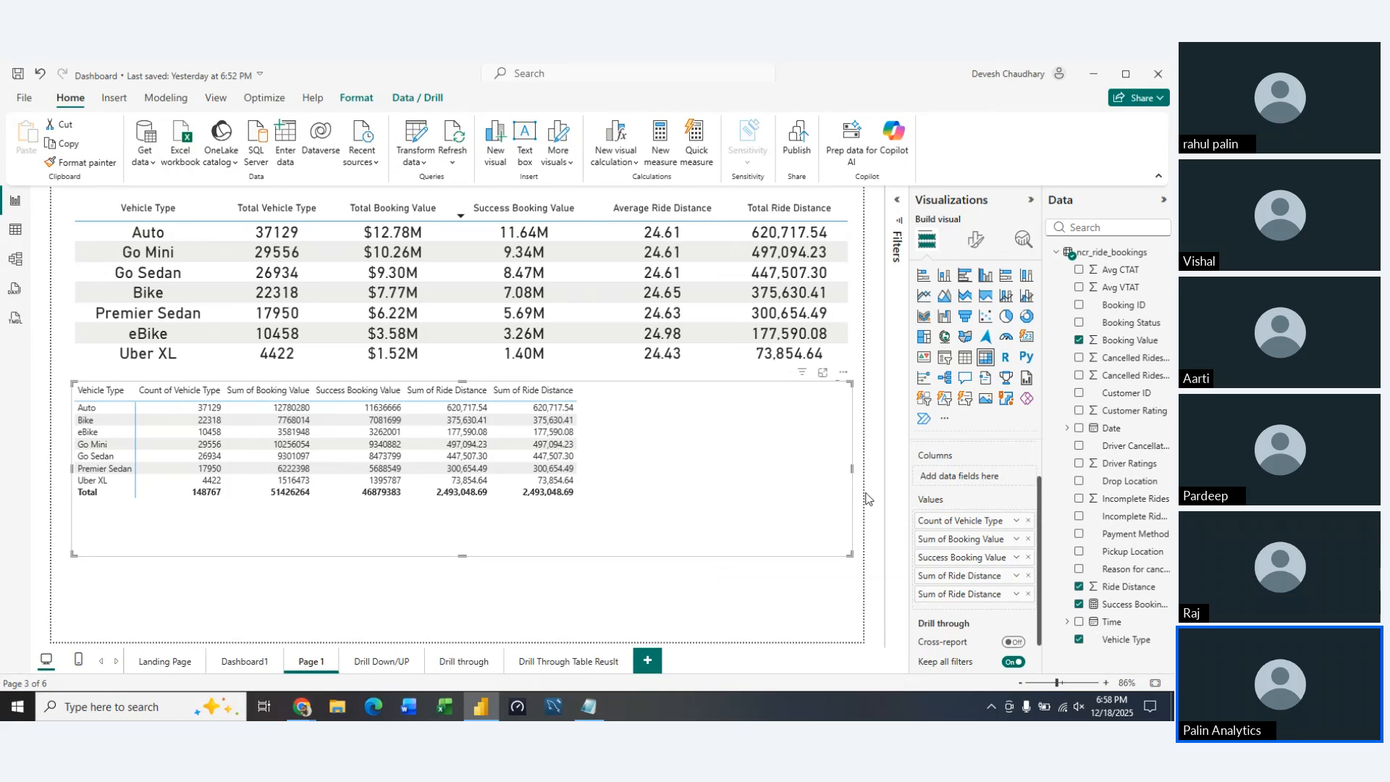
Apply the Contrast alternating rows style preset to the matrix
left_click(976, 241)
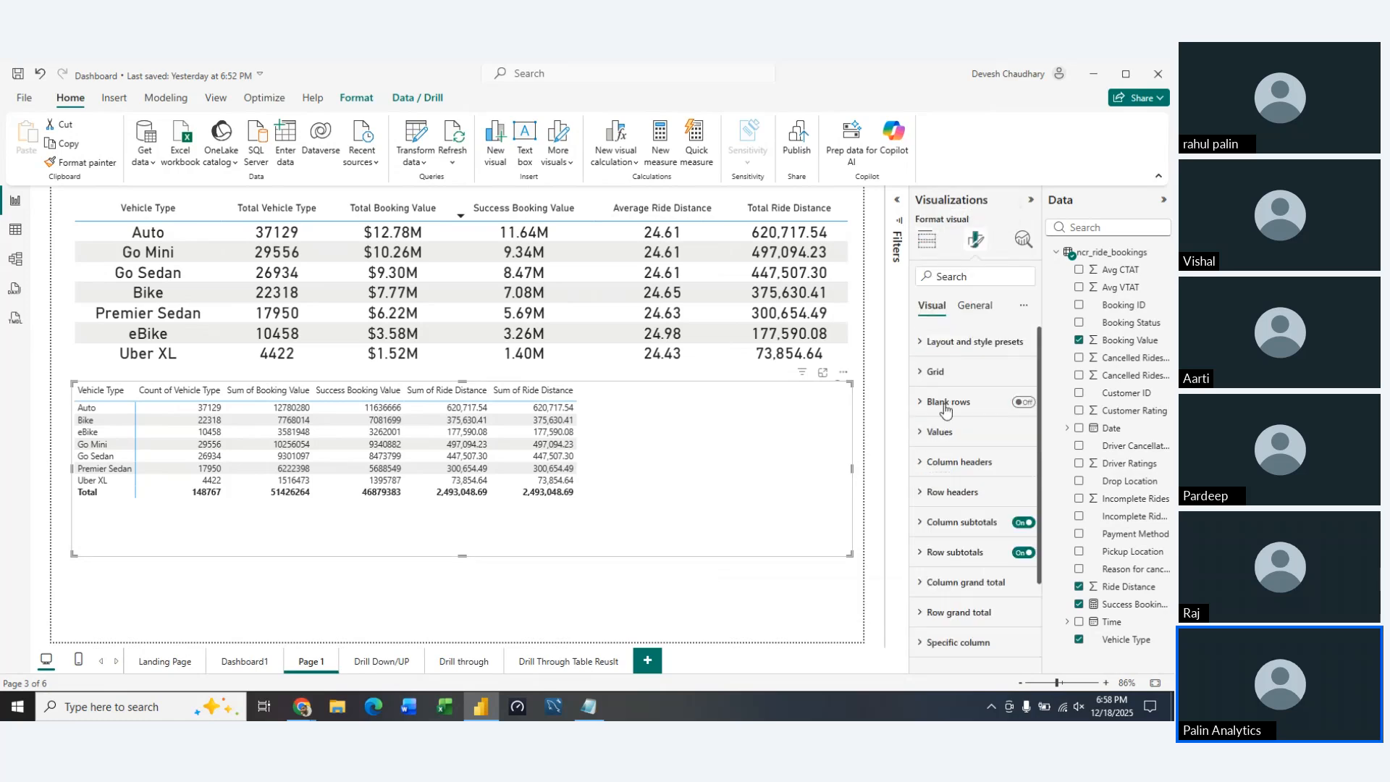
left_click(920, 372)
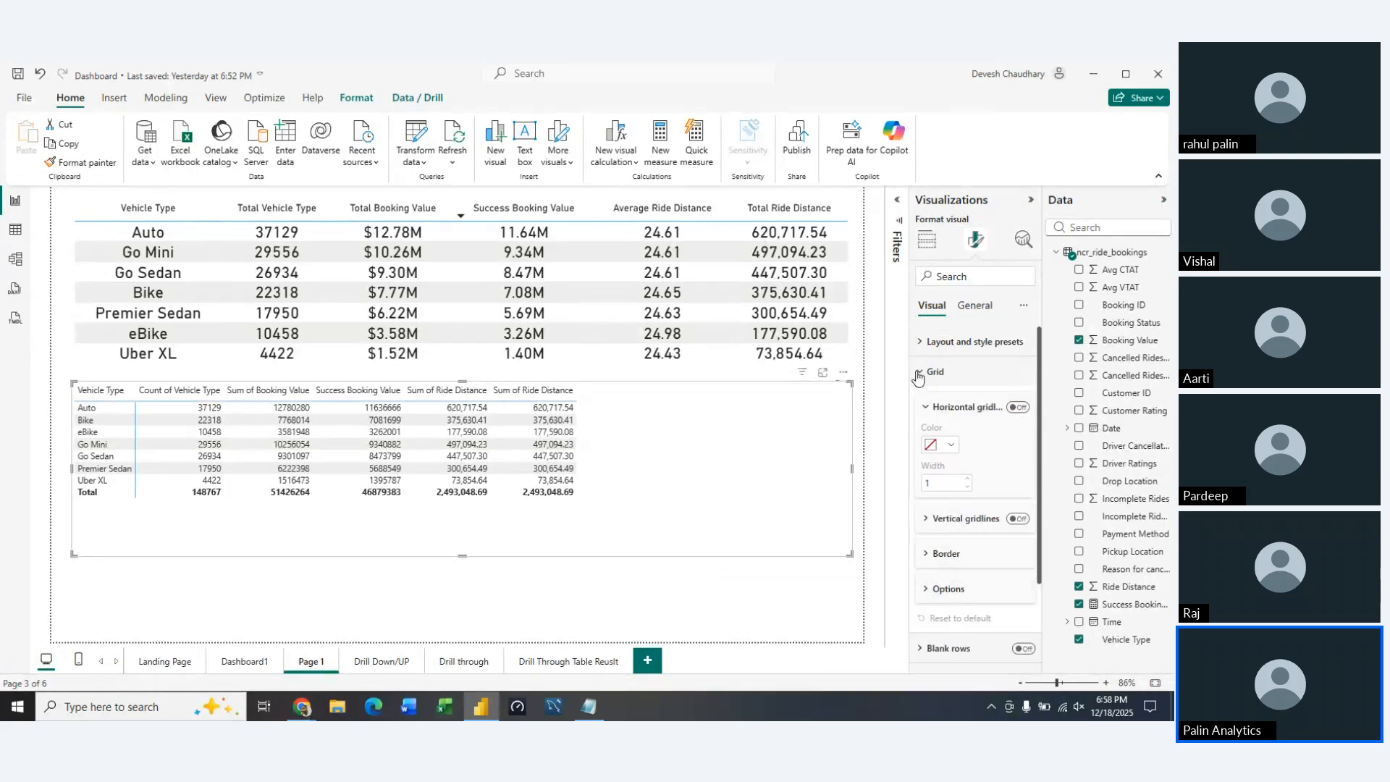
left_click(918, 373)
left_click(921, 342)
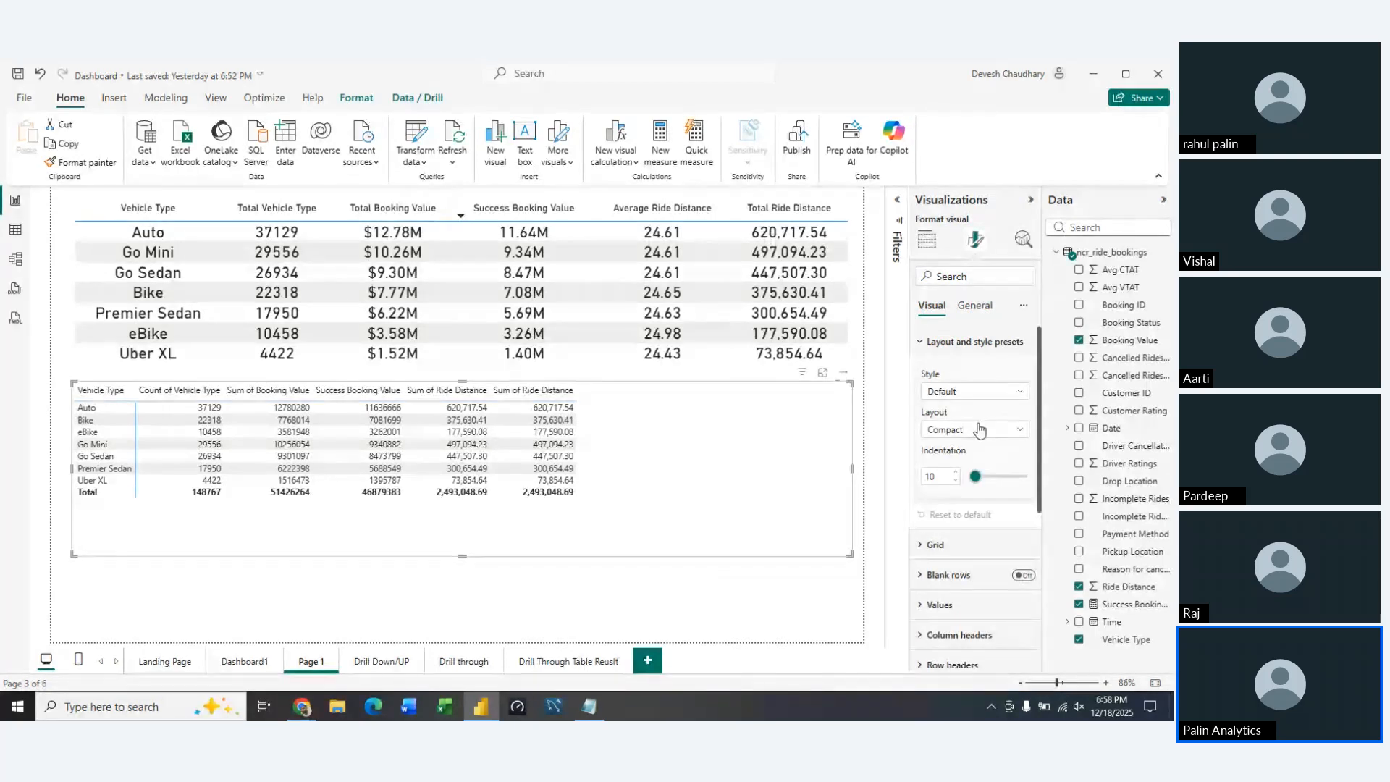
left_click(1020, 392)
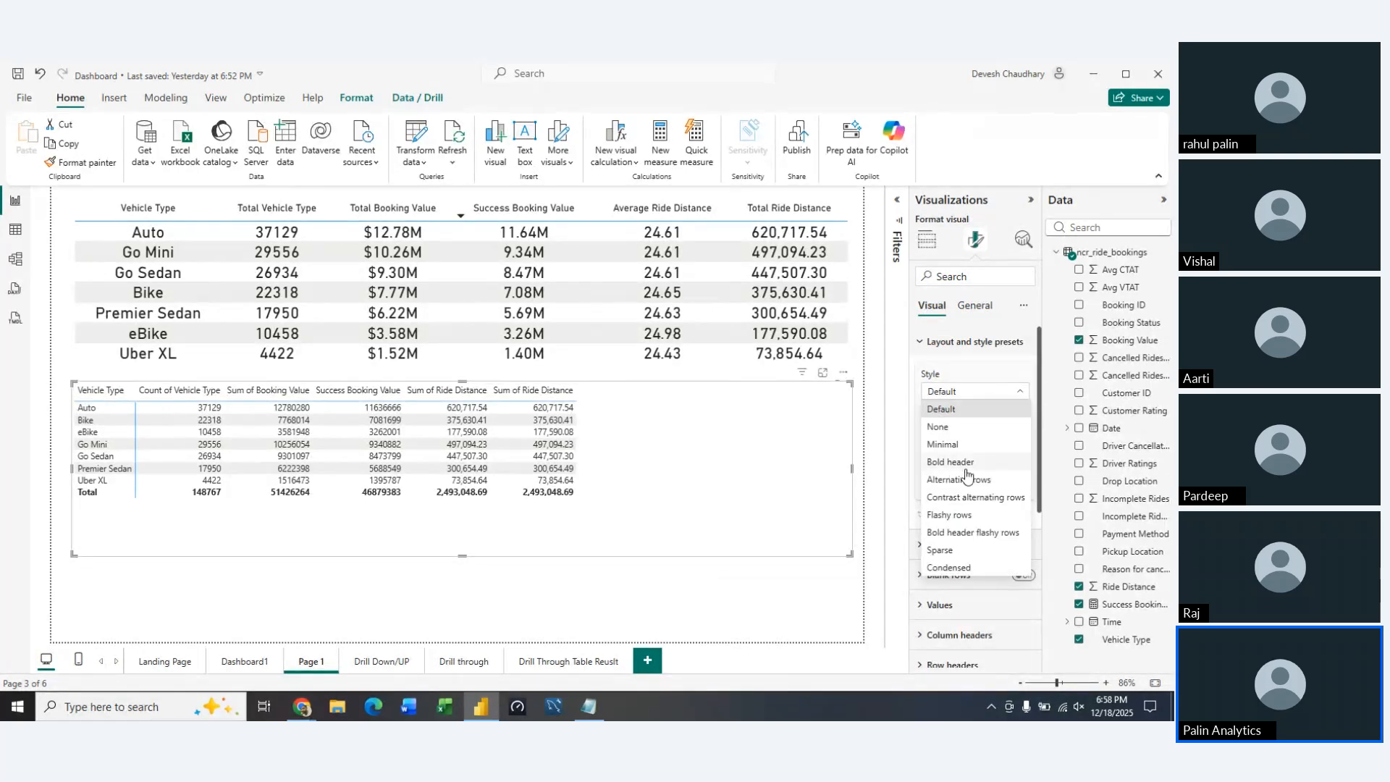
left_click(963, 501)
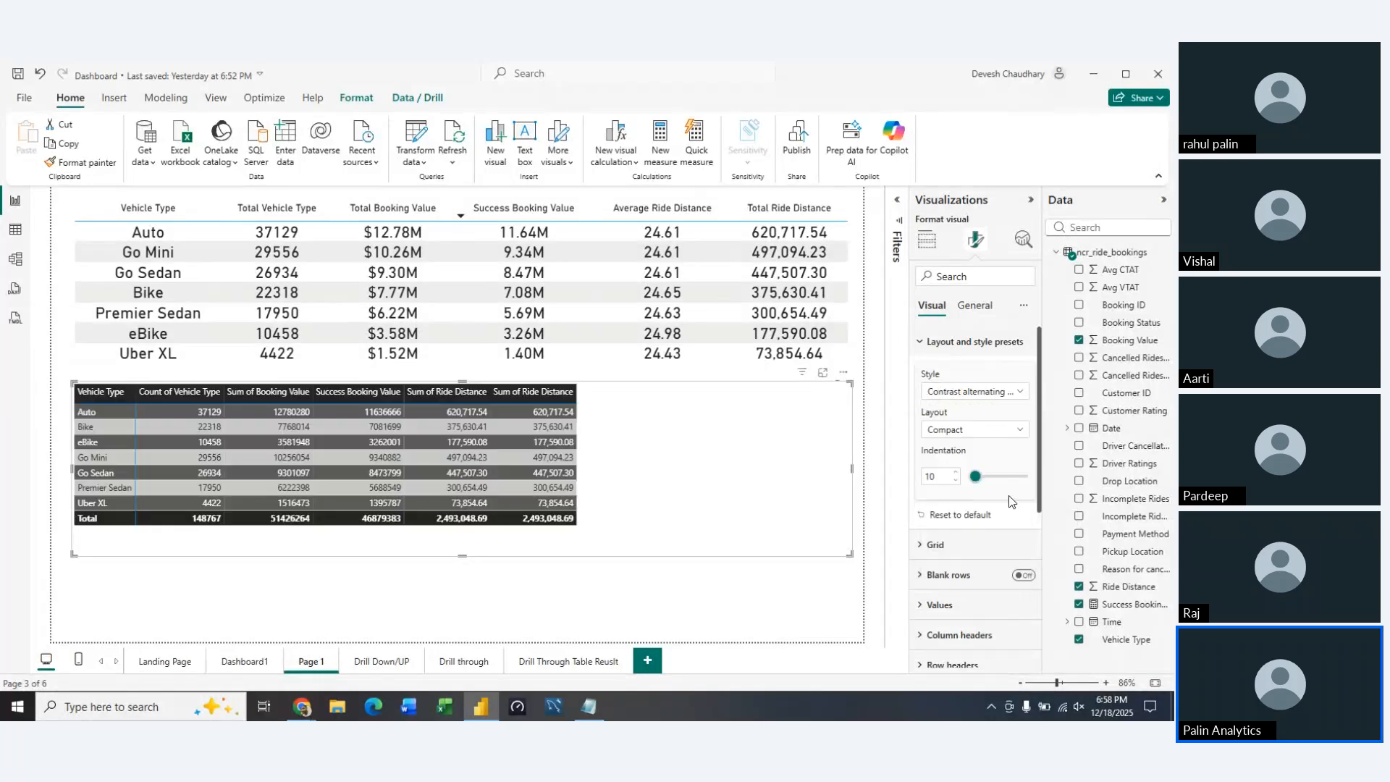
Try the Outline layout on the matrix, and set its layout to Tabular
left_click(1005, 431)
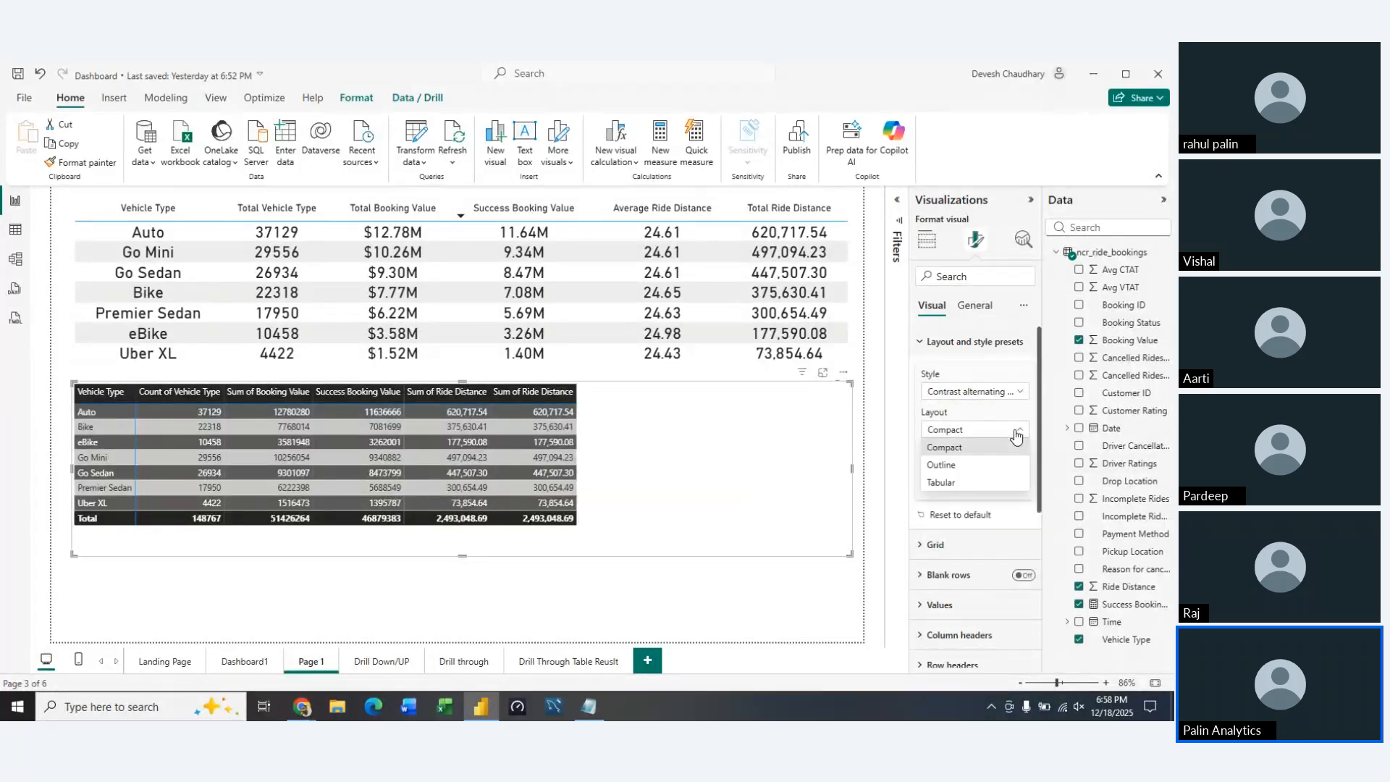
left_click(962, 467)
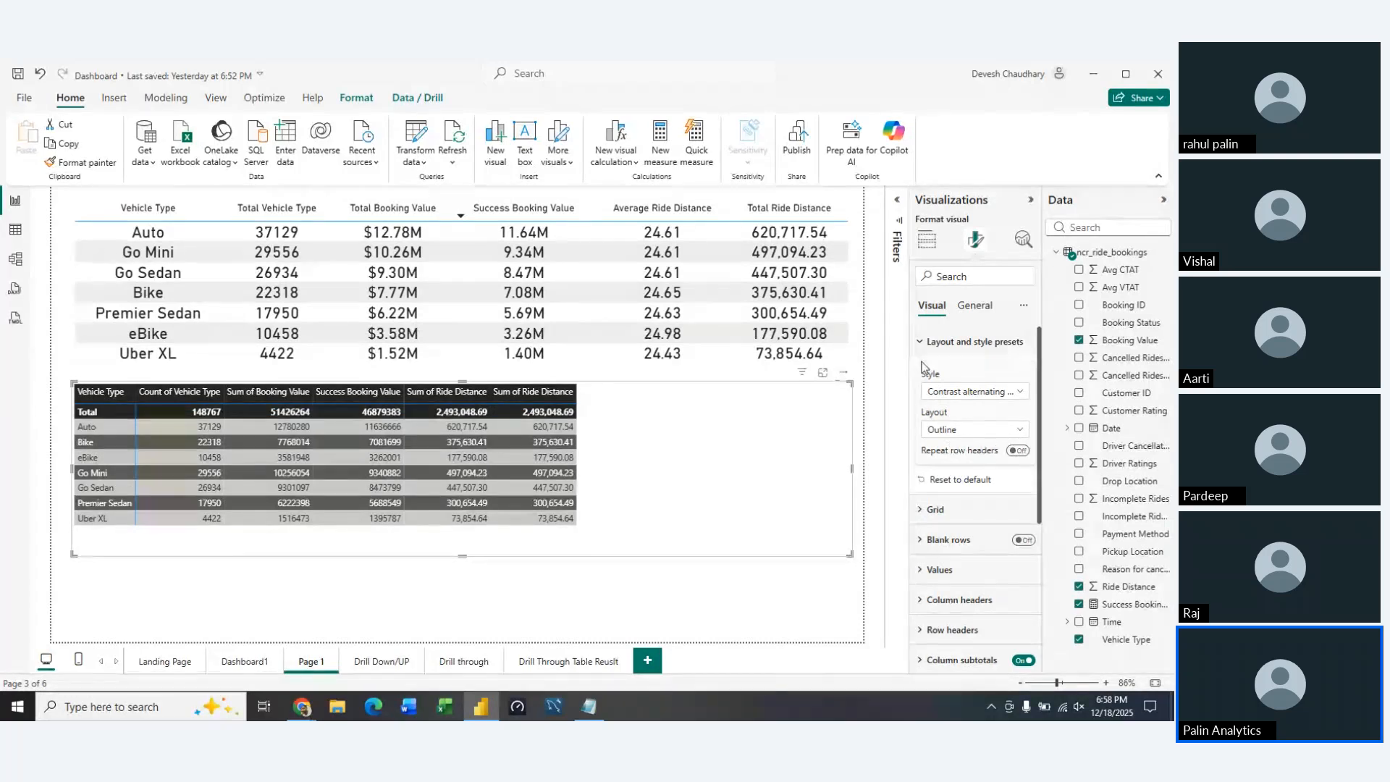
left_click(991, 432)
left_click(955, 482)
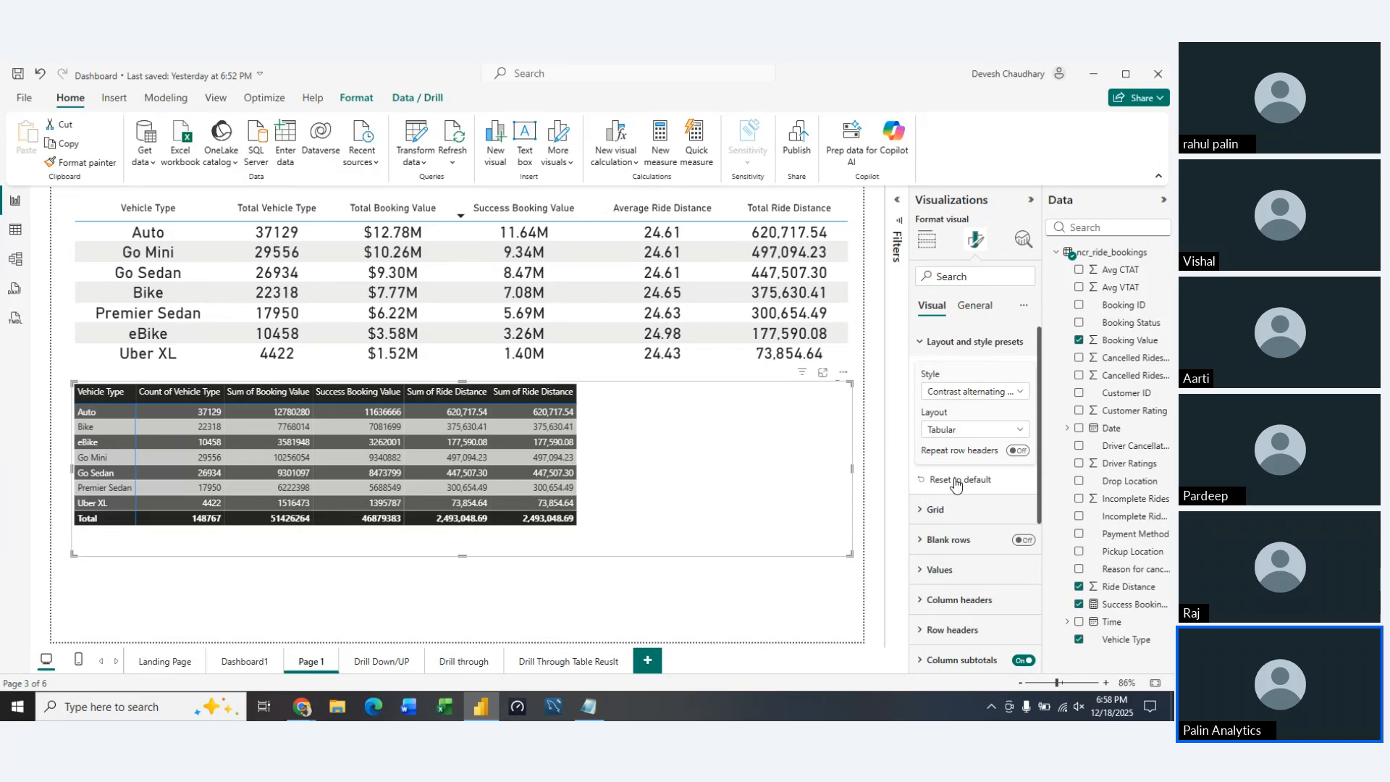
left_click(942, 341)
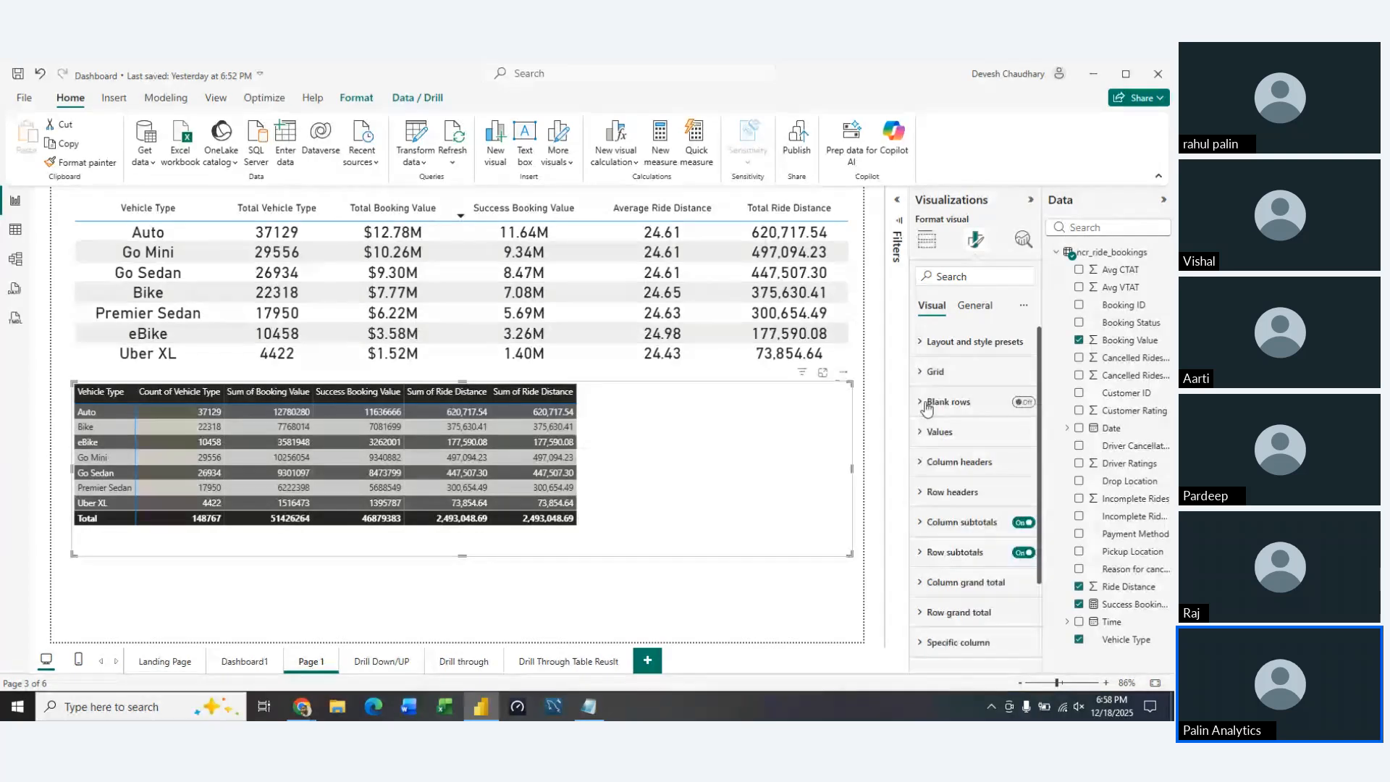
Set the matrix values to the DIN font at size 16 and extend the matrix's height toward the page's lower edge
left_click(934, 372)
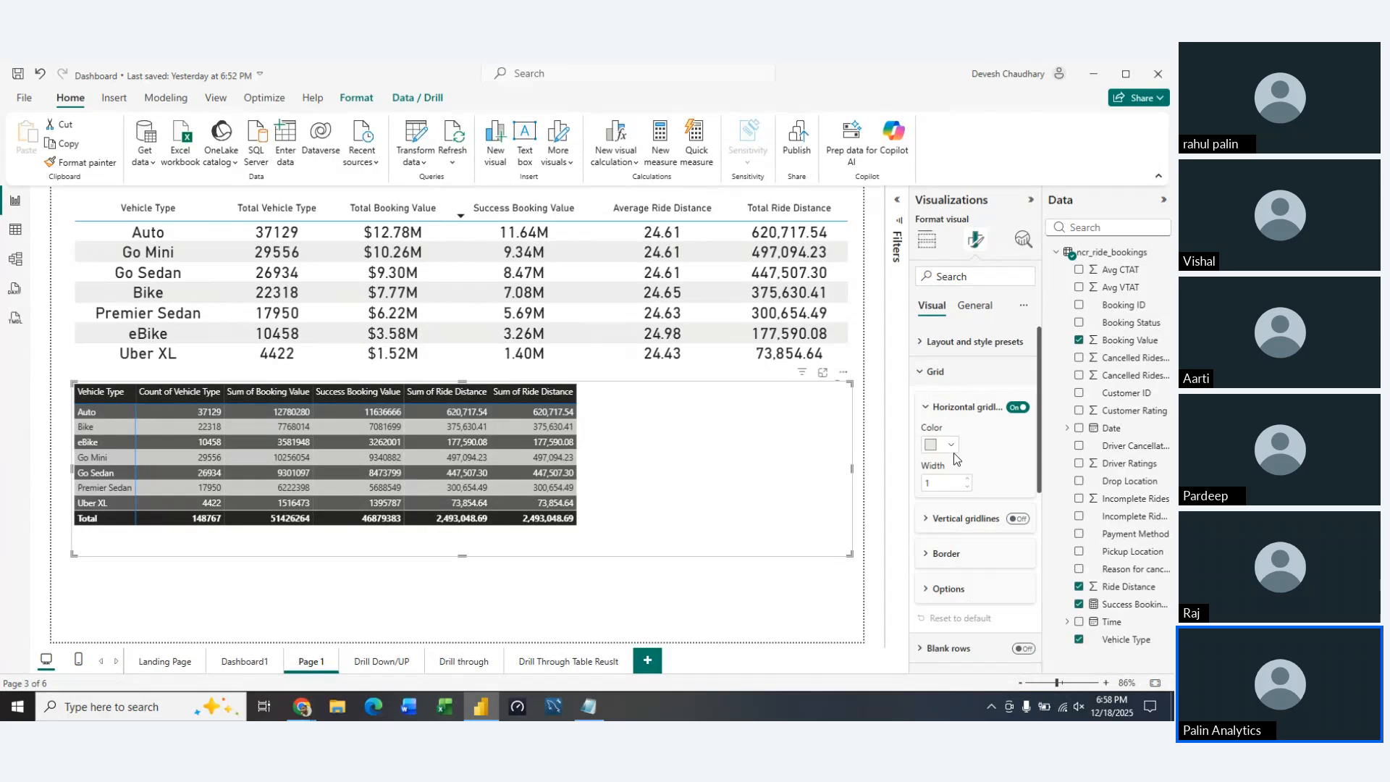
left_click(923, 381)
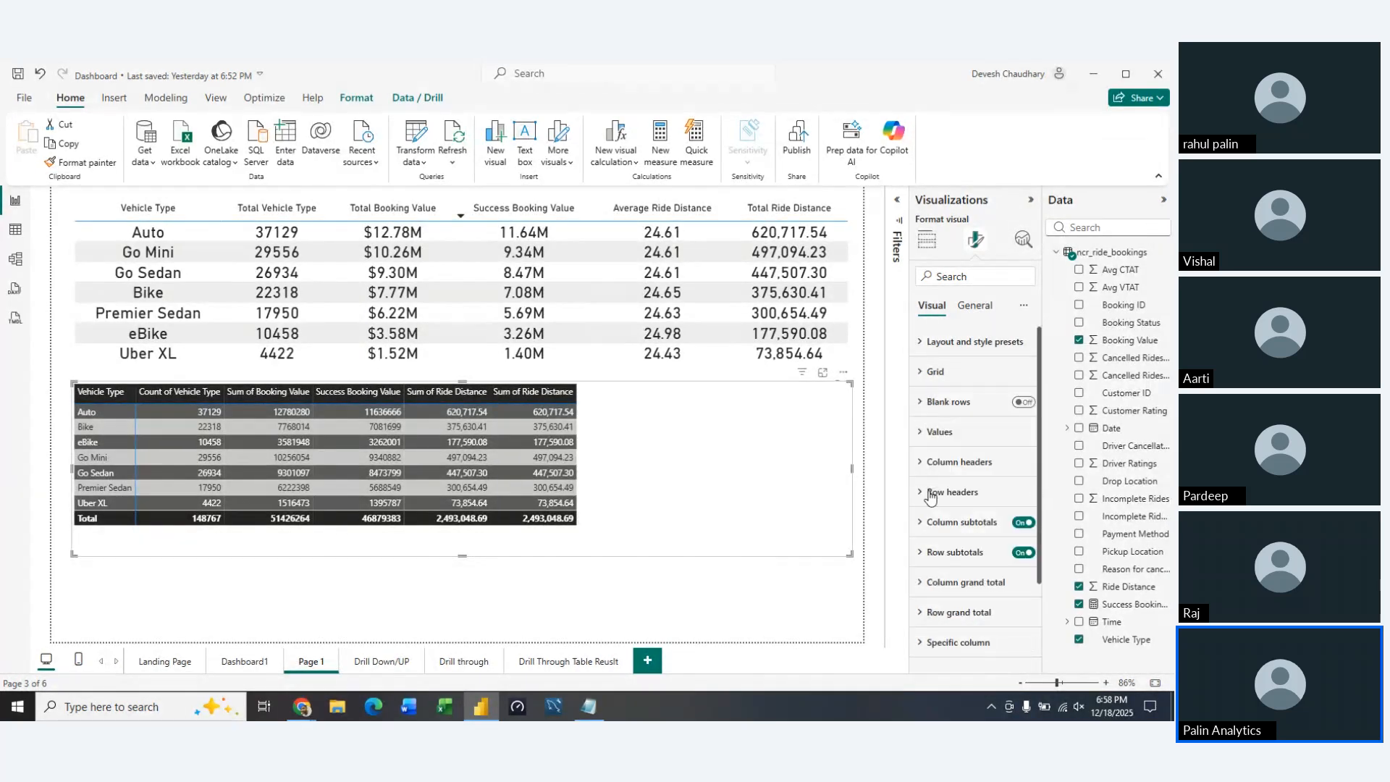
left_click(922, 434)
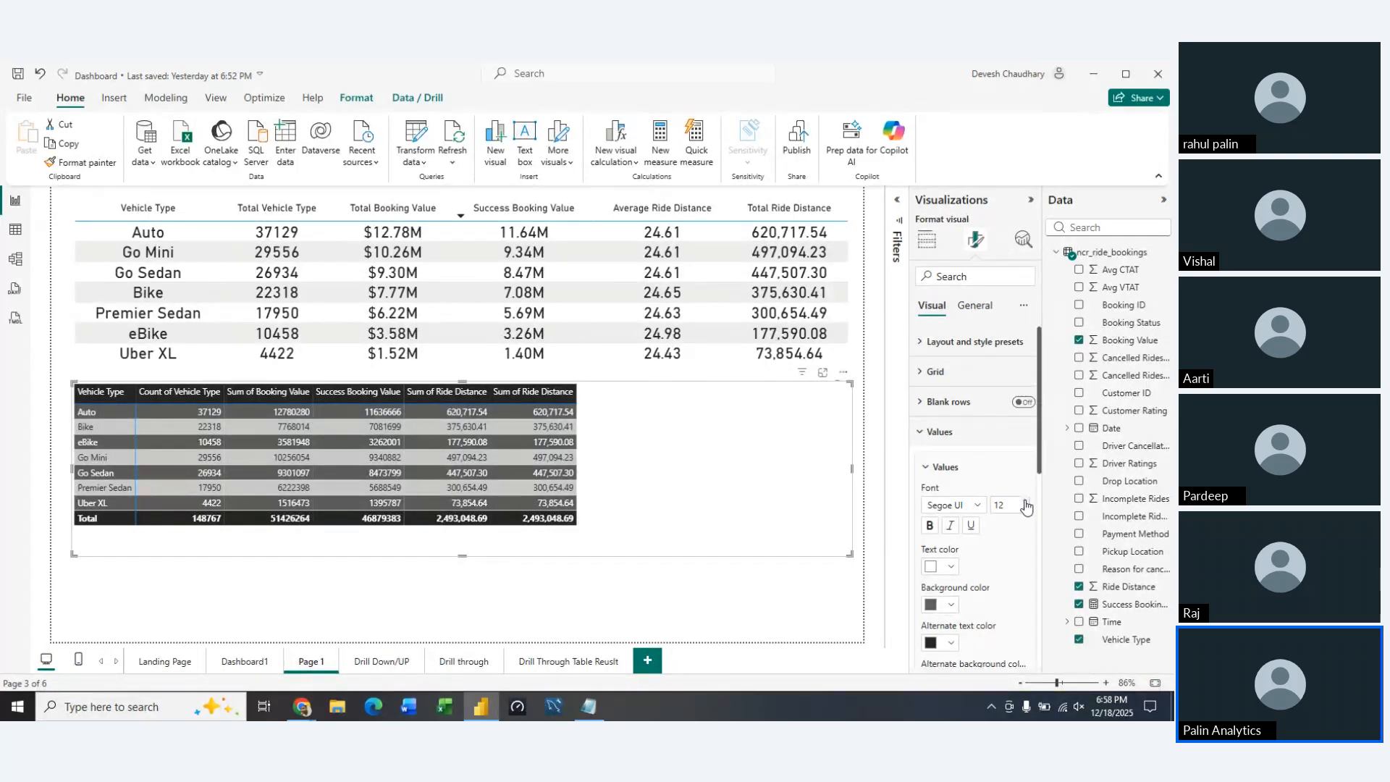
left_click(1027, 503)
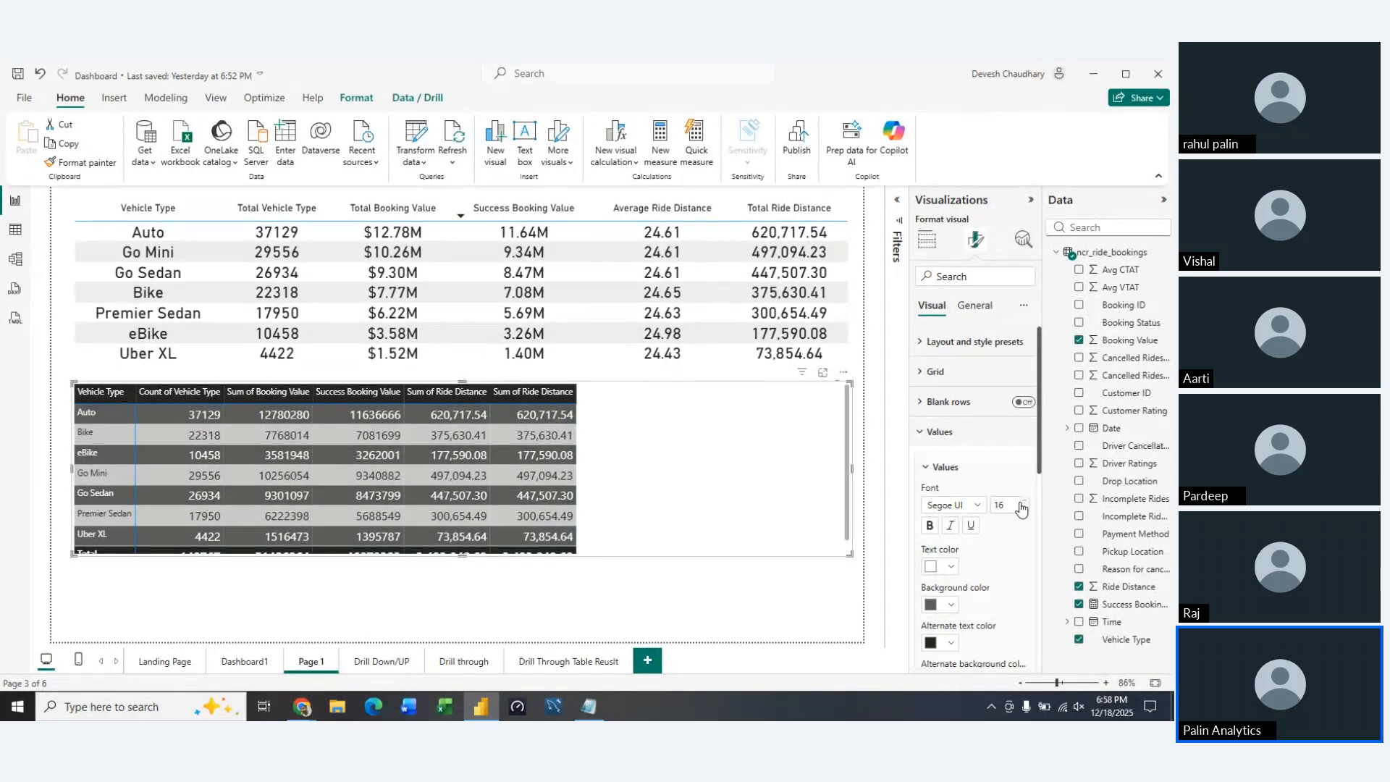
left_click(981, 507)
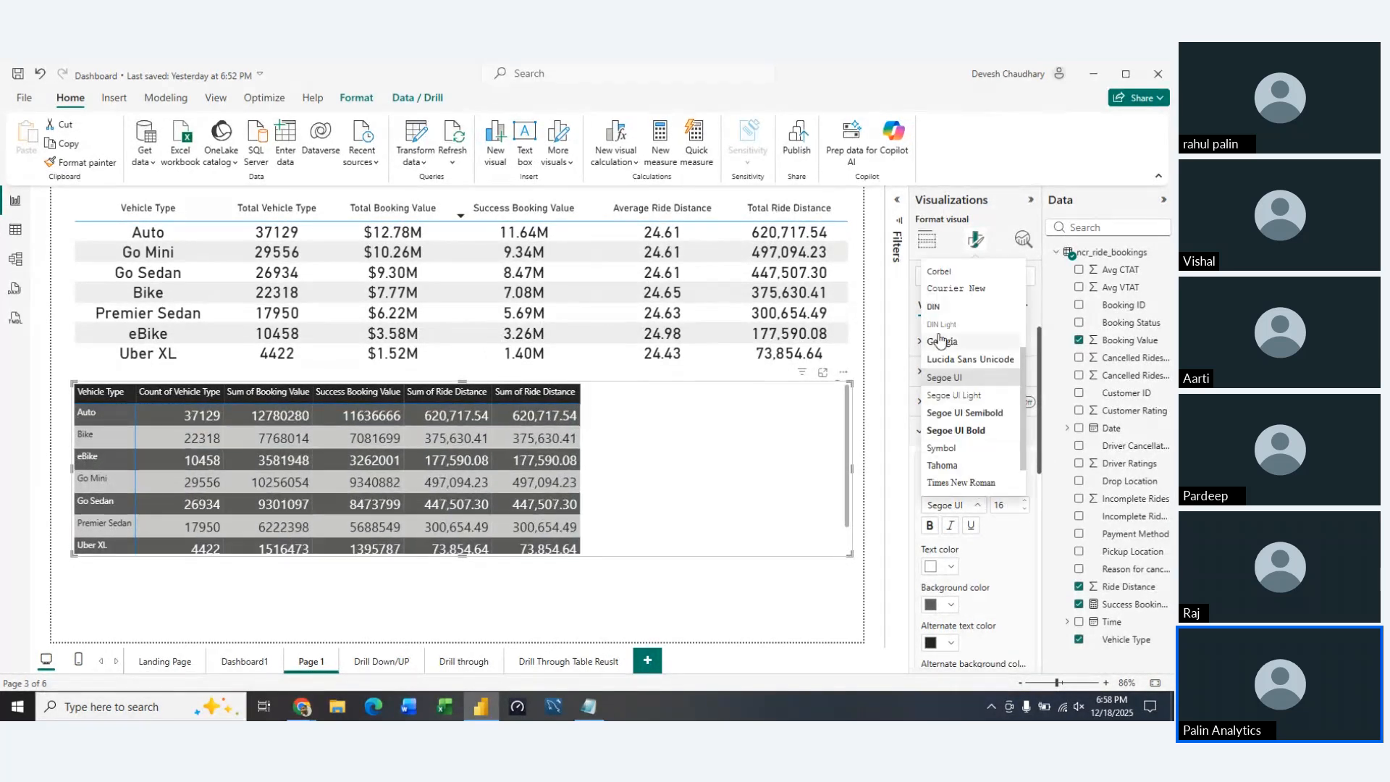
left_click(934, 306)
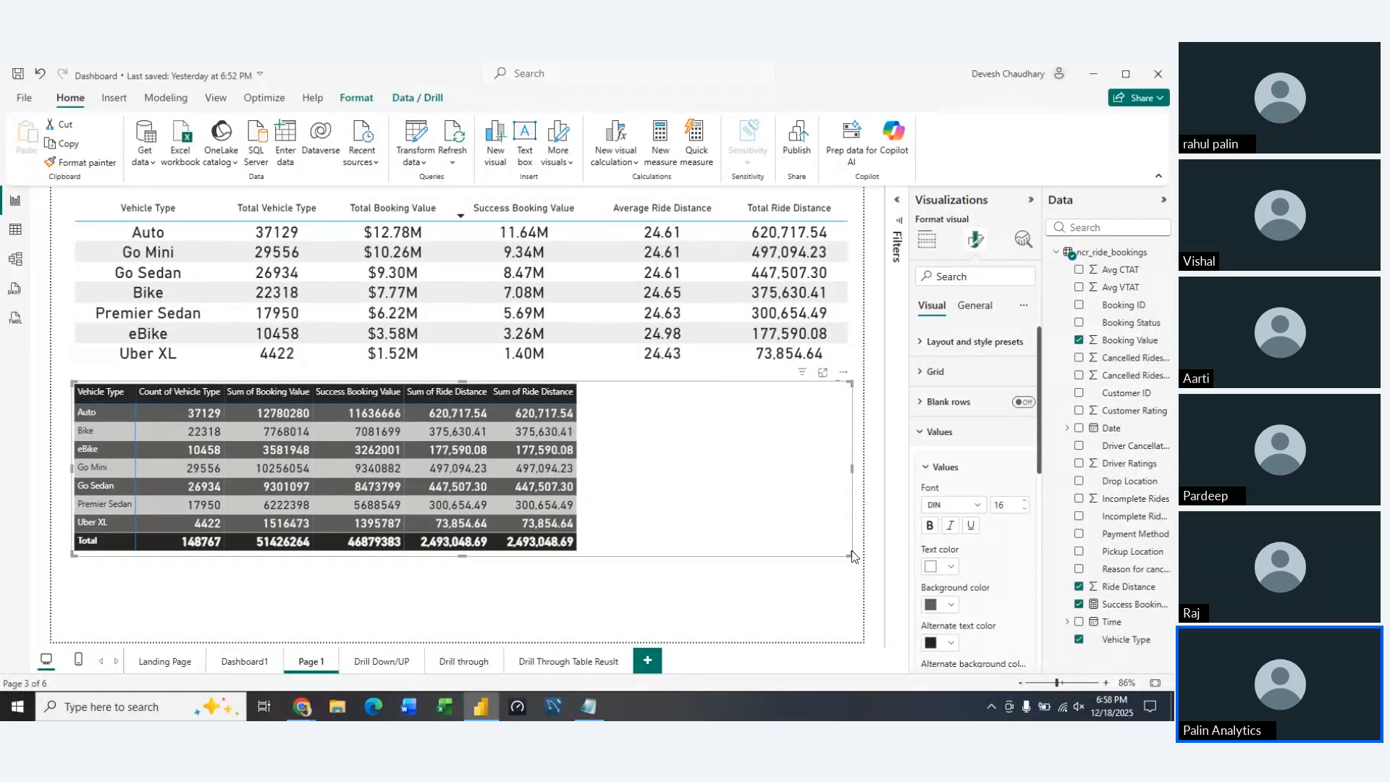
left_click_drag(849, 554, 853, 617)
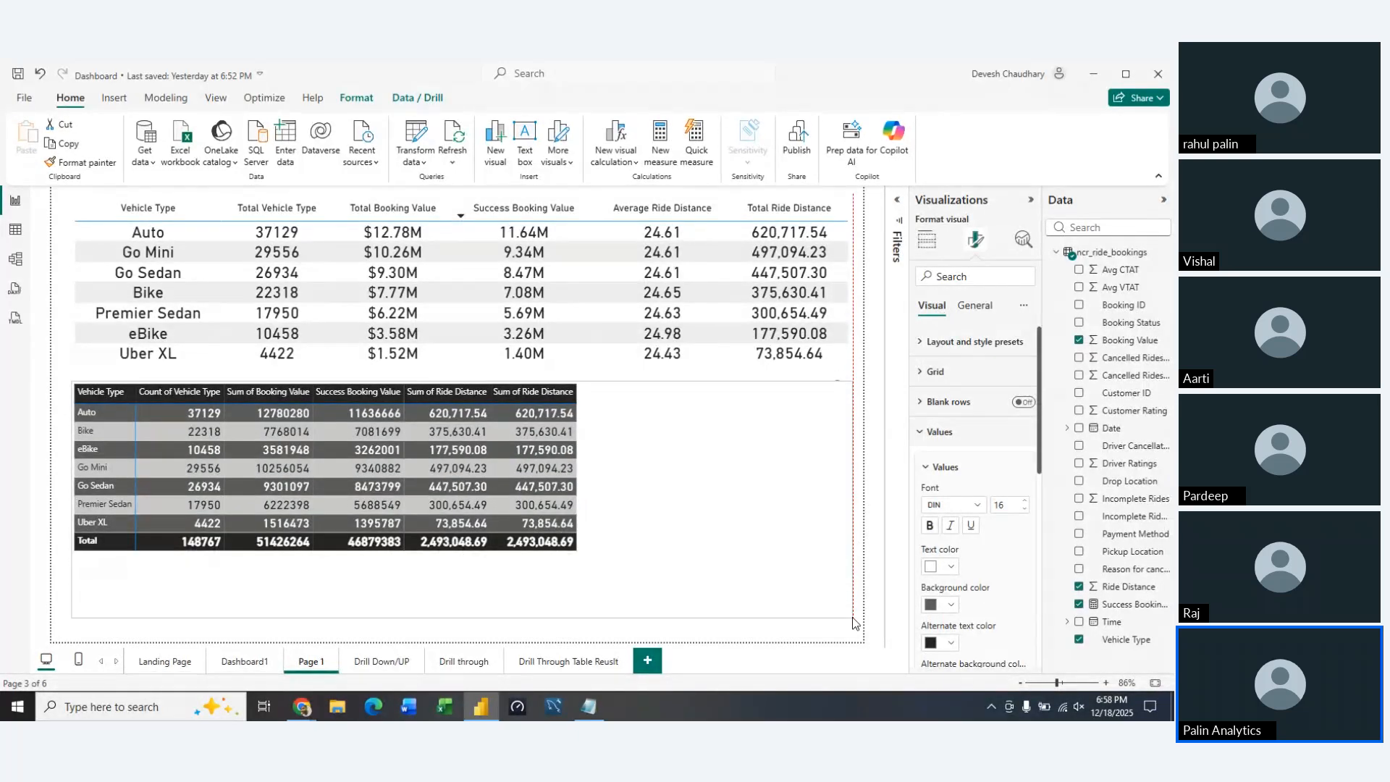
left_click(931, 467)
left_click(921, 436)
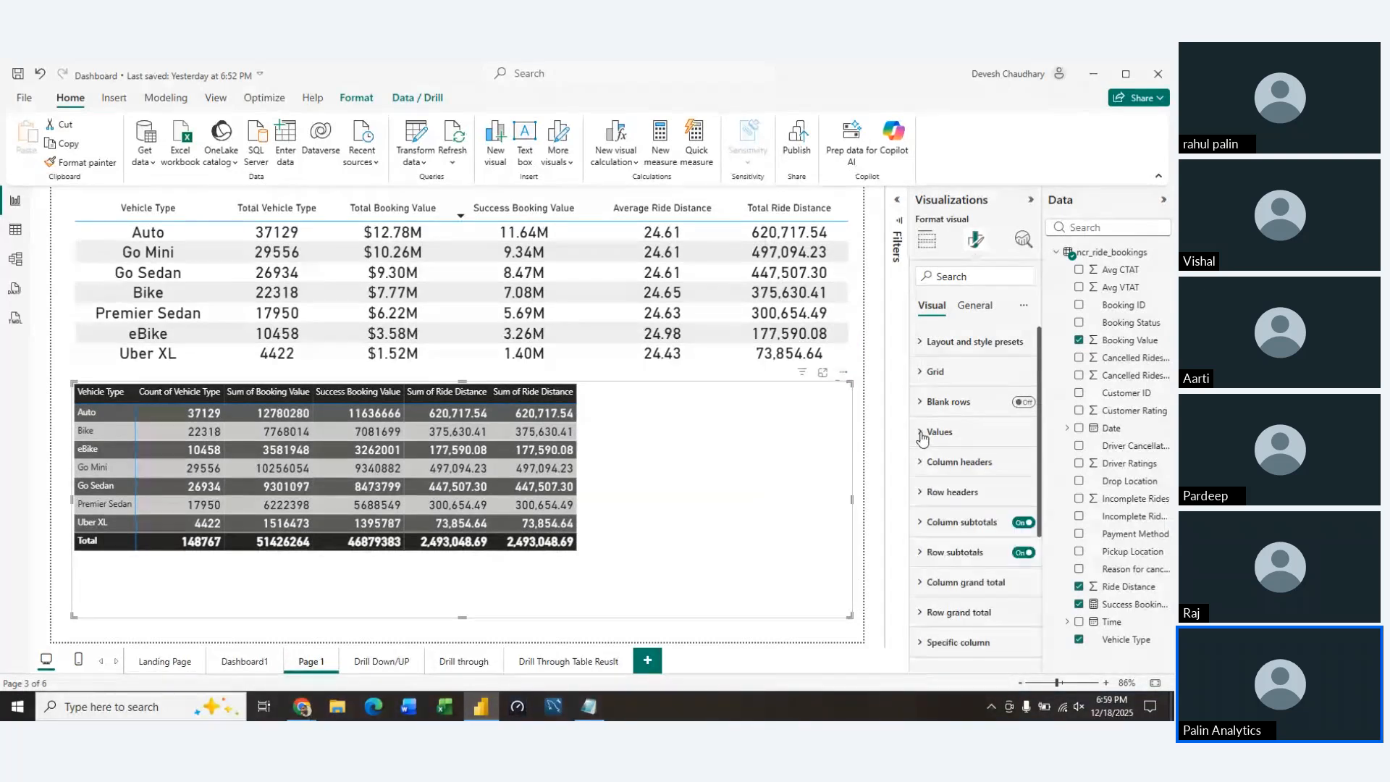
Format the matrix's column headers in the DIN font at size 16
left_click(922, 463)
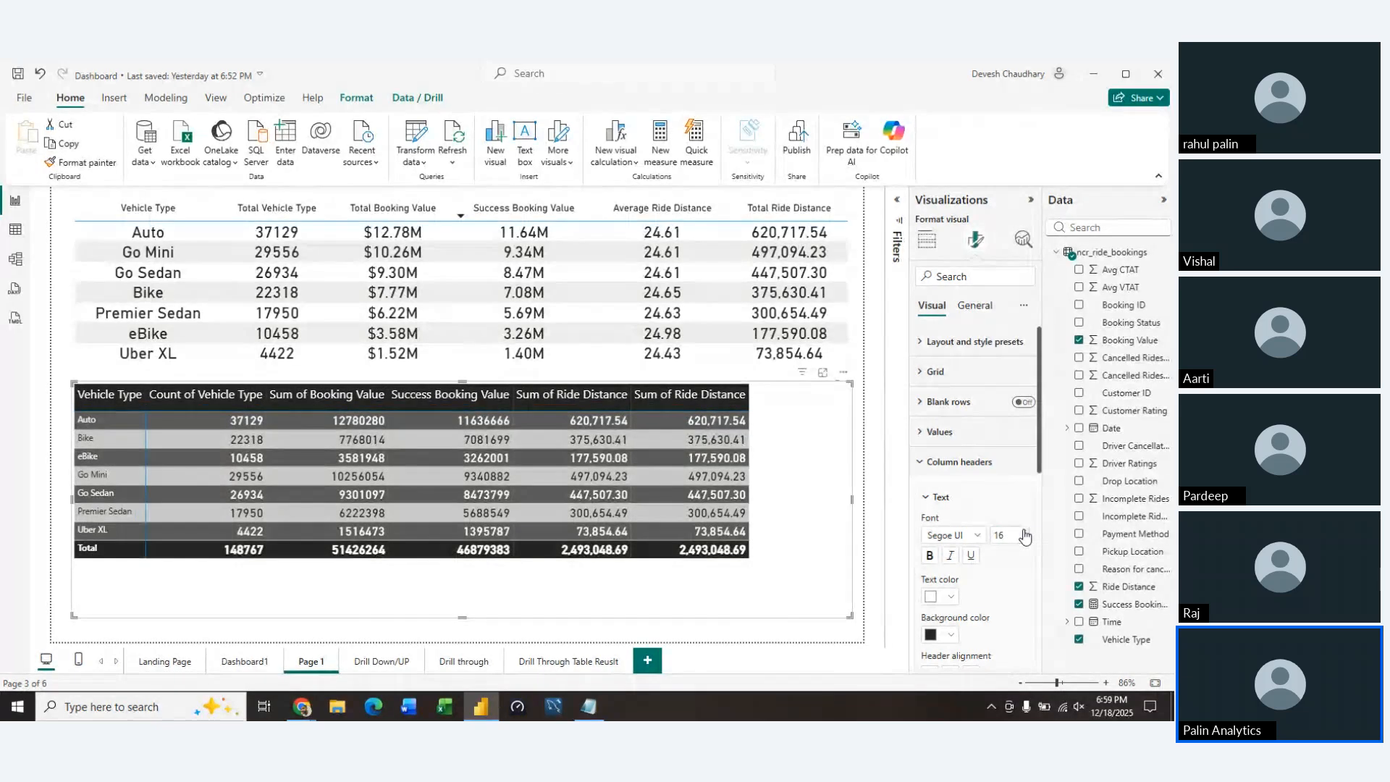
left_click(970, 535)
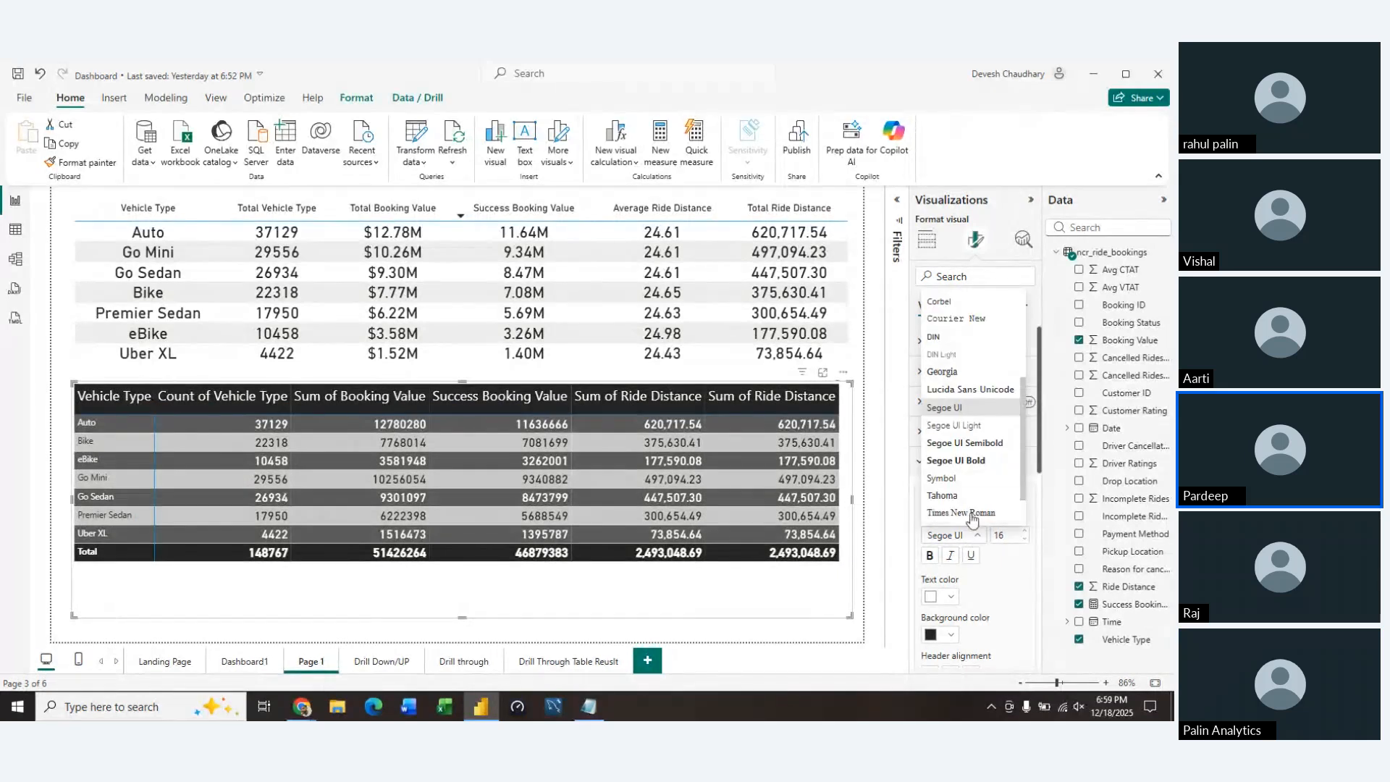
left_click(953, 343)
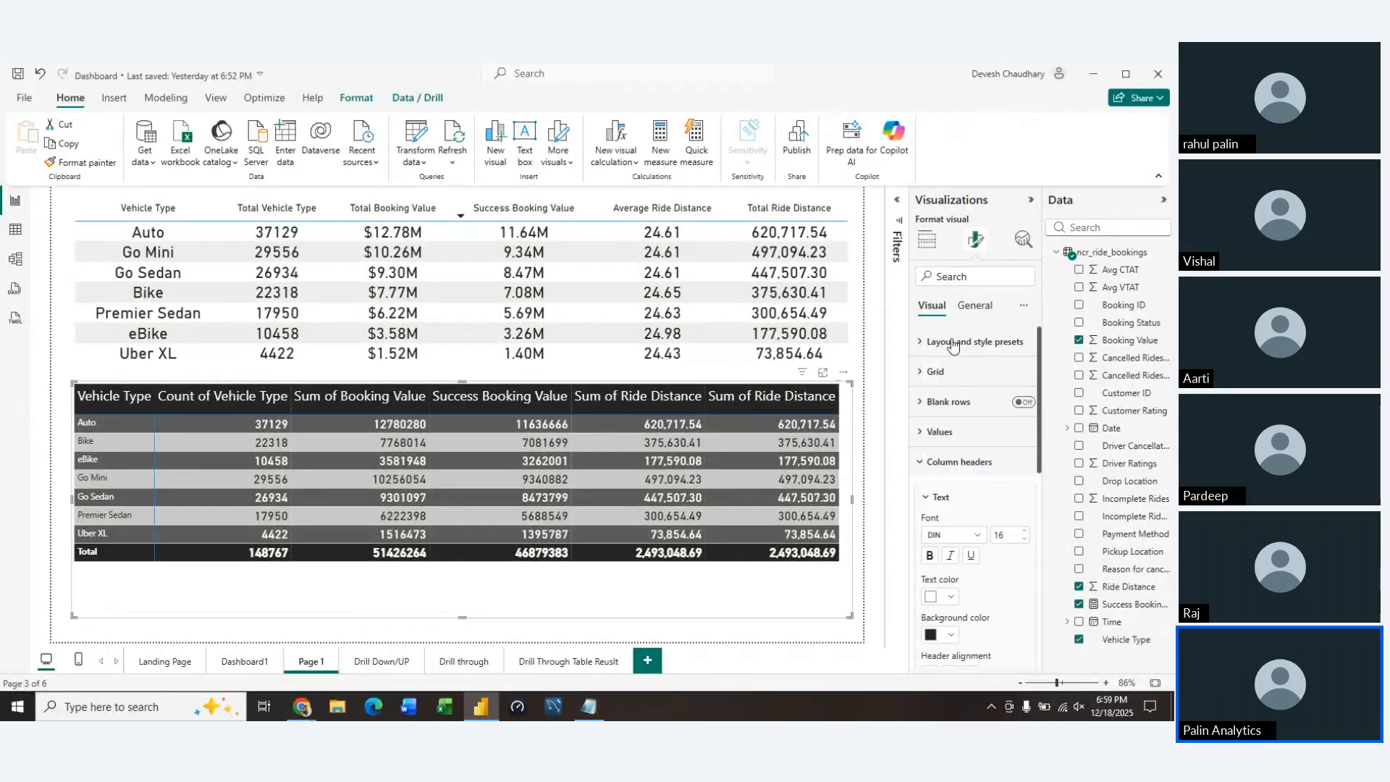
left_click(921, 469)
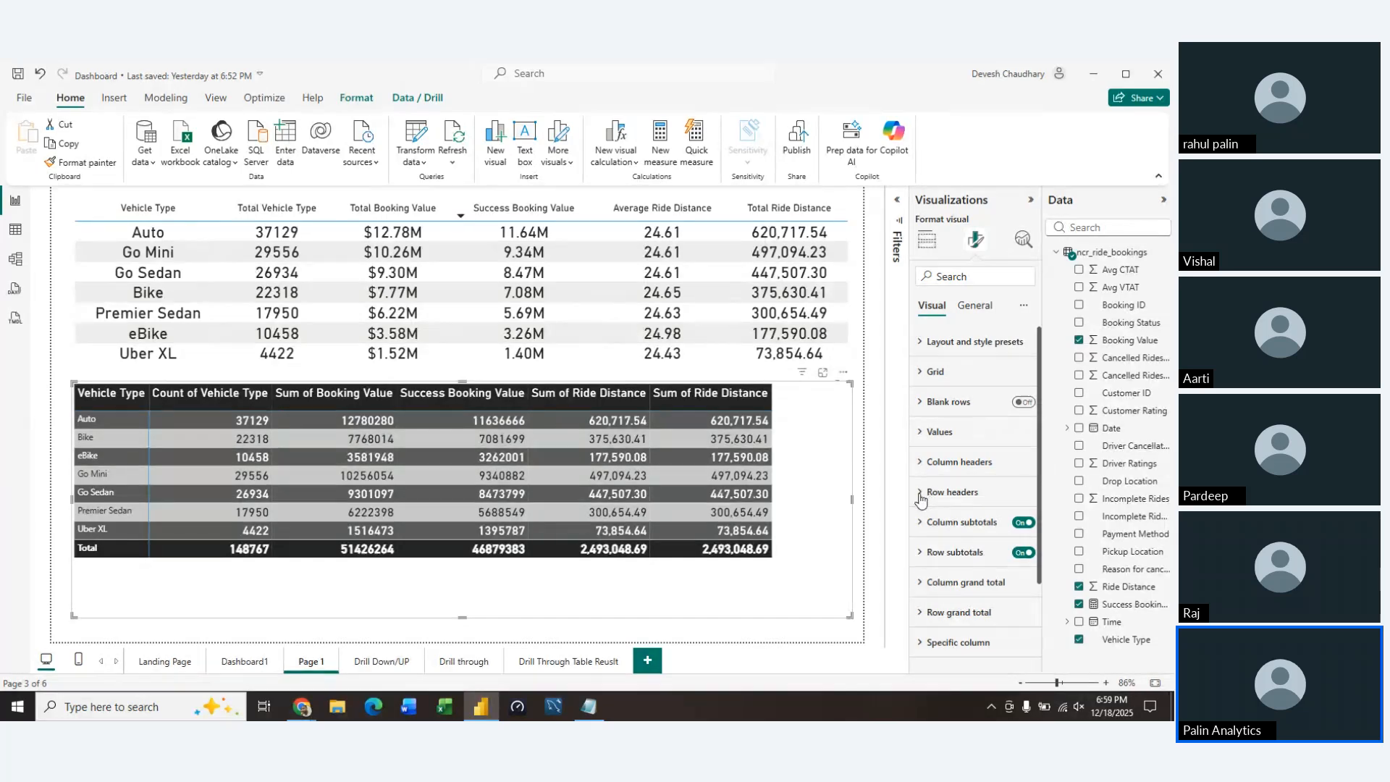
Set the matrix's row headers to the DIN font at size 19
left_click(924, 493)
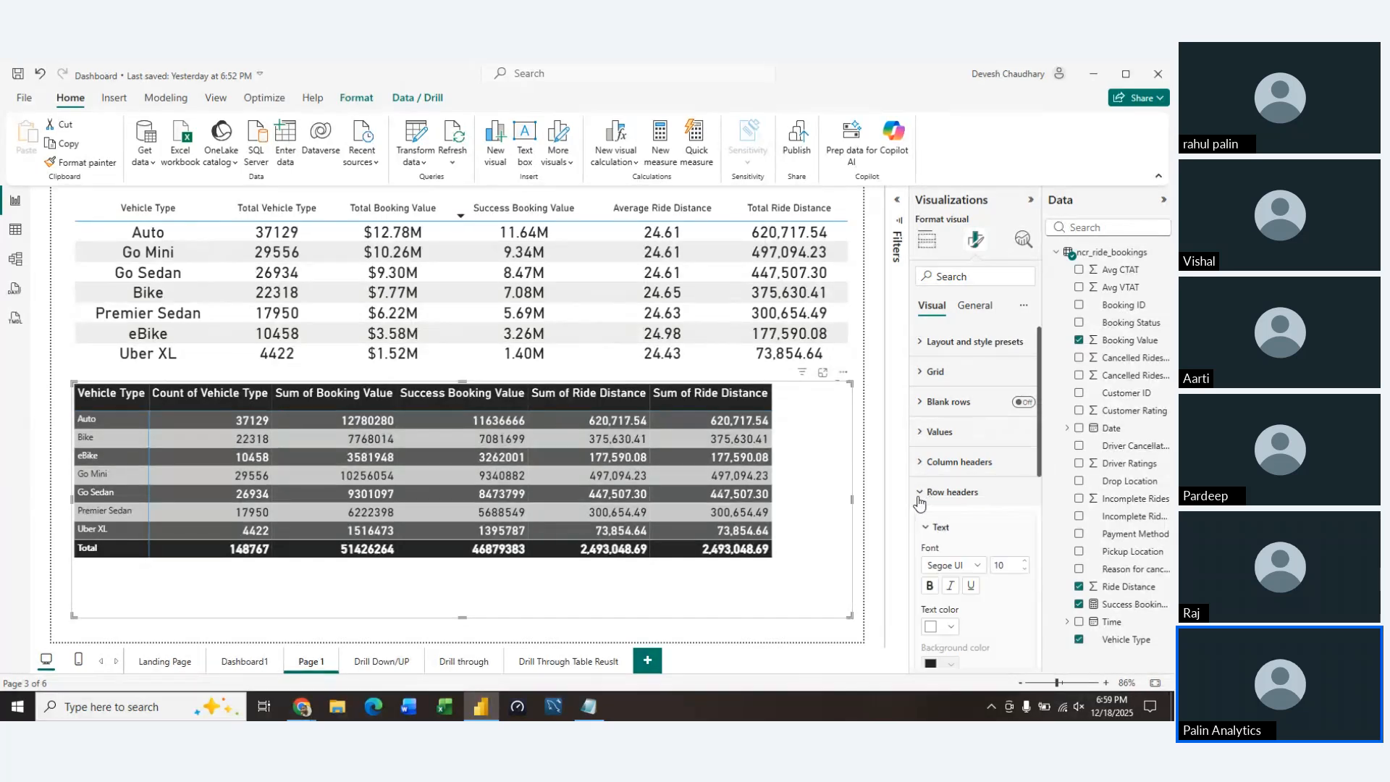
left_click(1024, 567)
left_click(1023, 567)
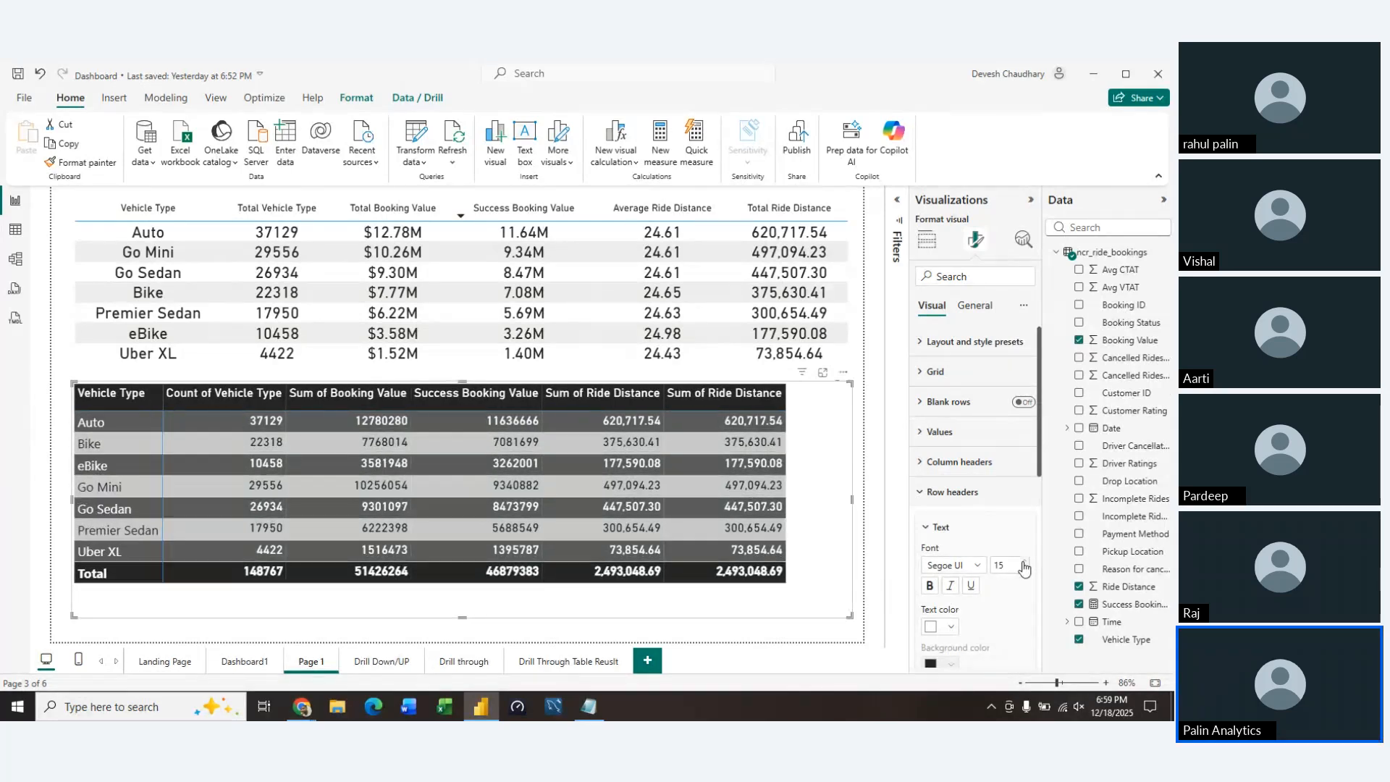
left_click(1024, 568)
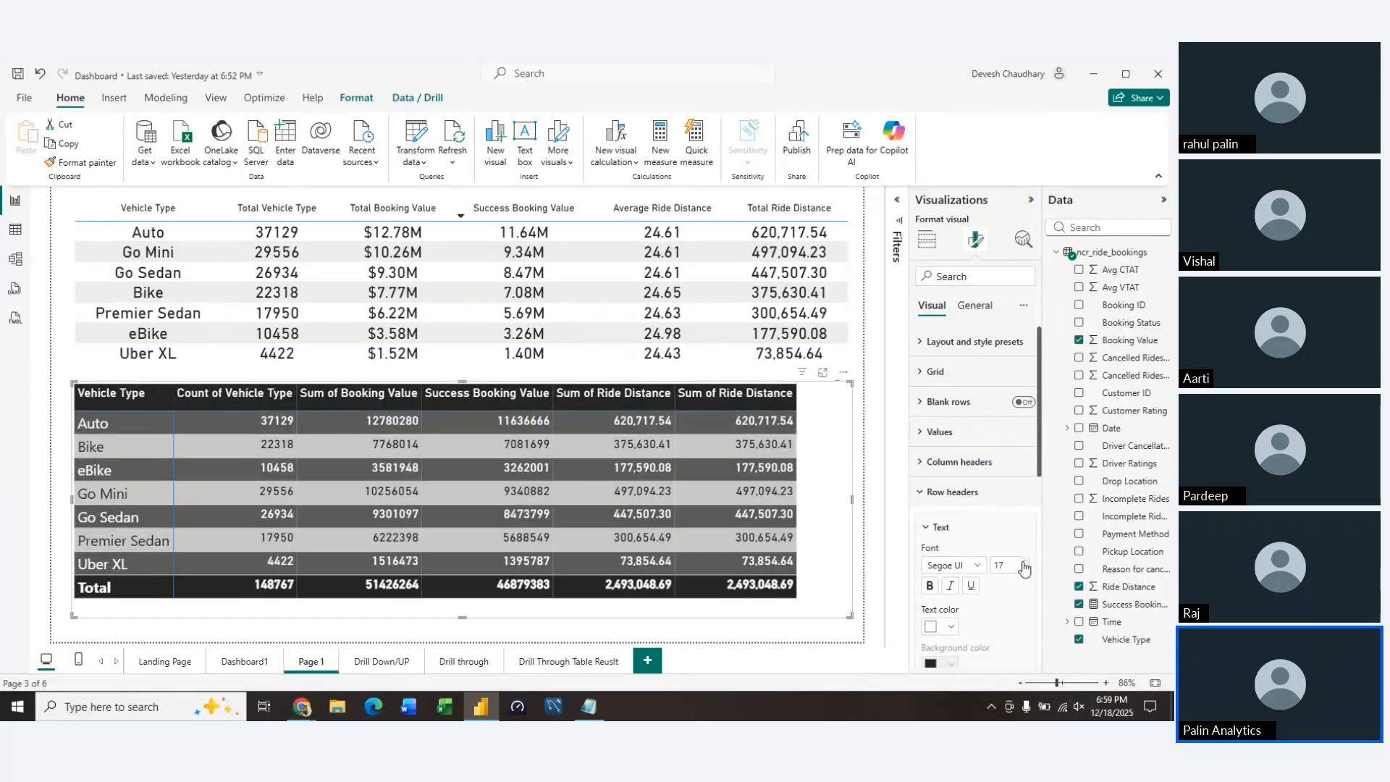
left_click(974, 565)
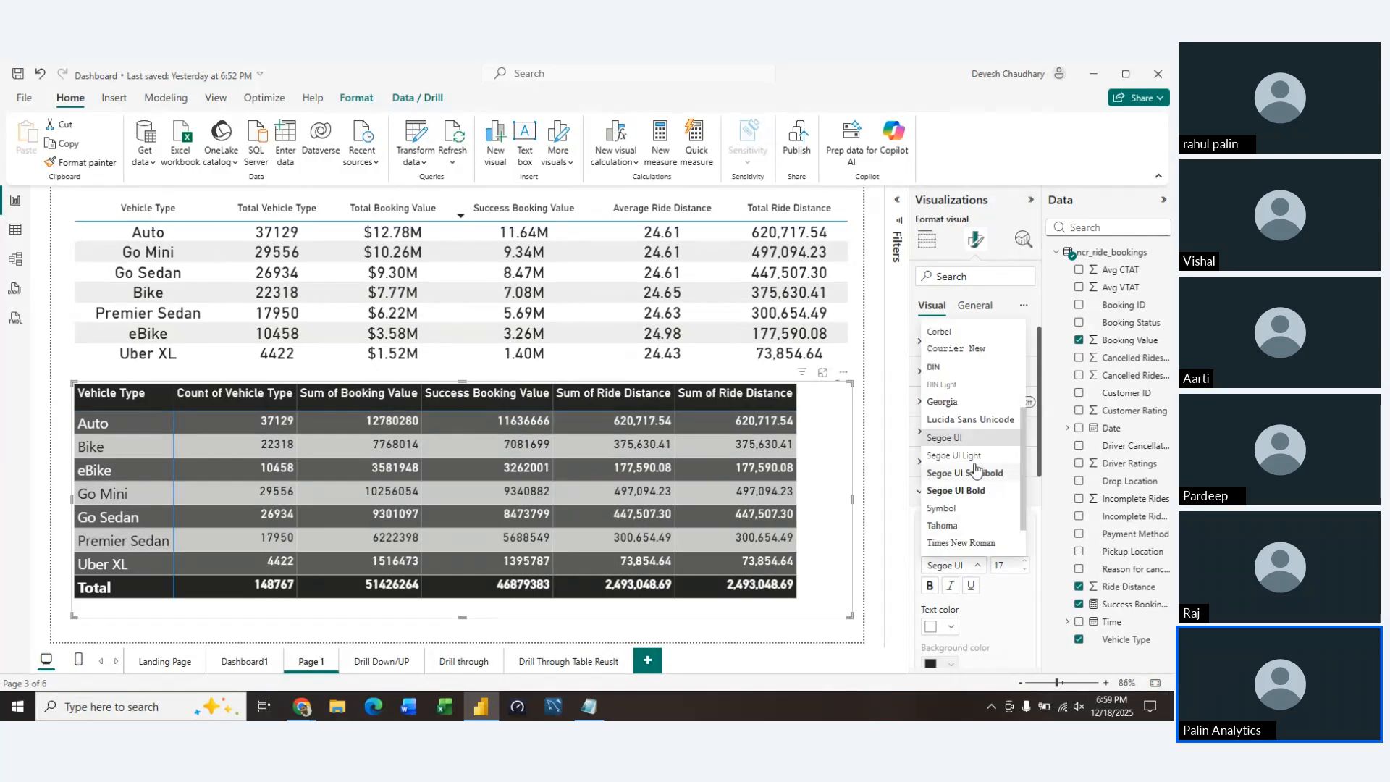
left_click(935, 367)
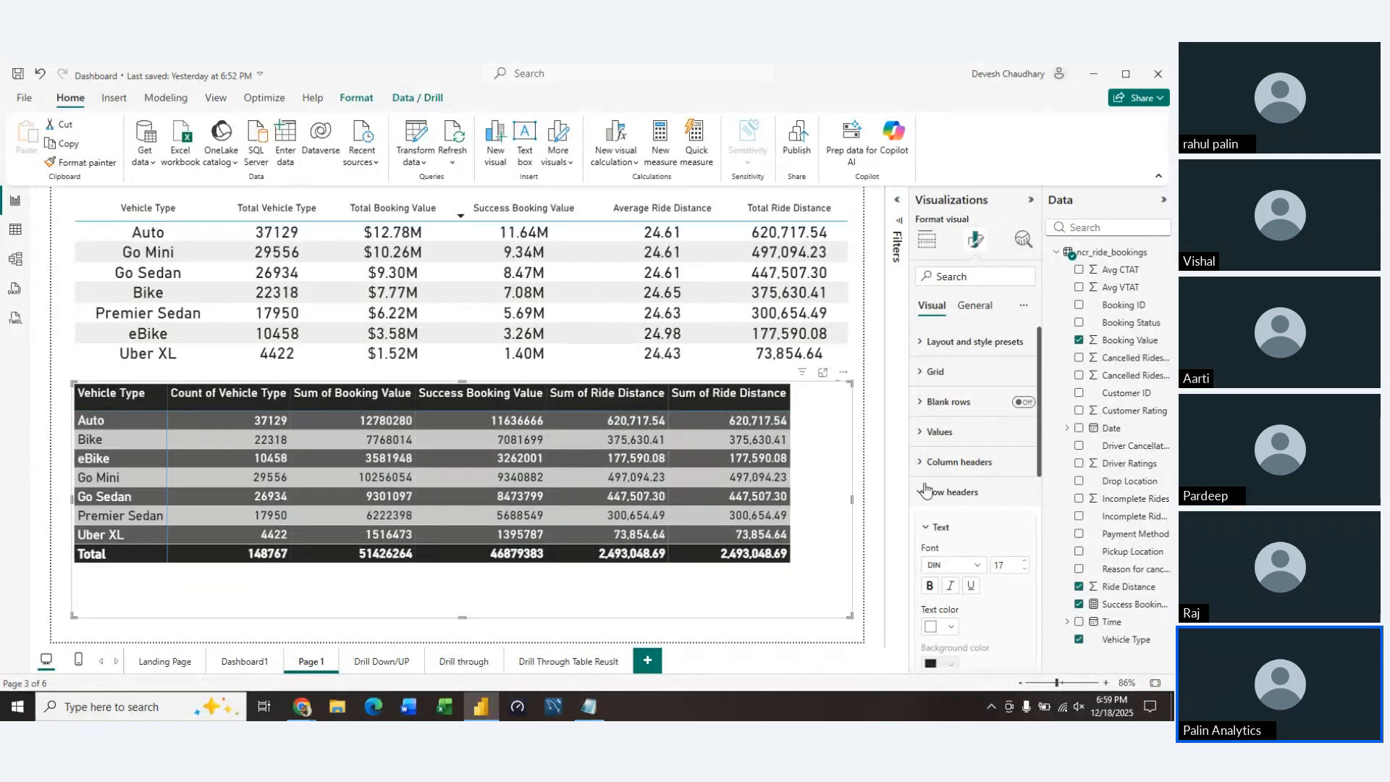
left_click(926, 491)
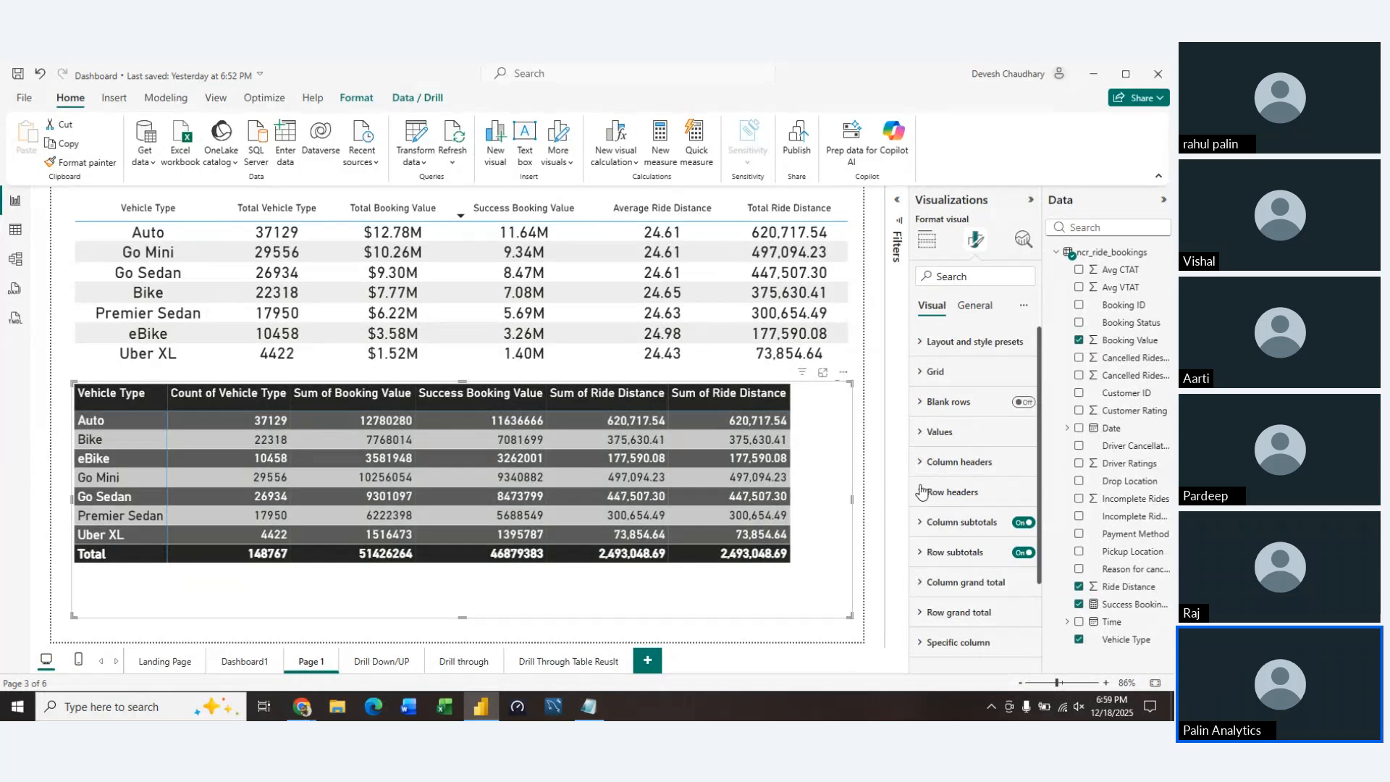
left_click(924, 492)
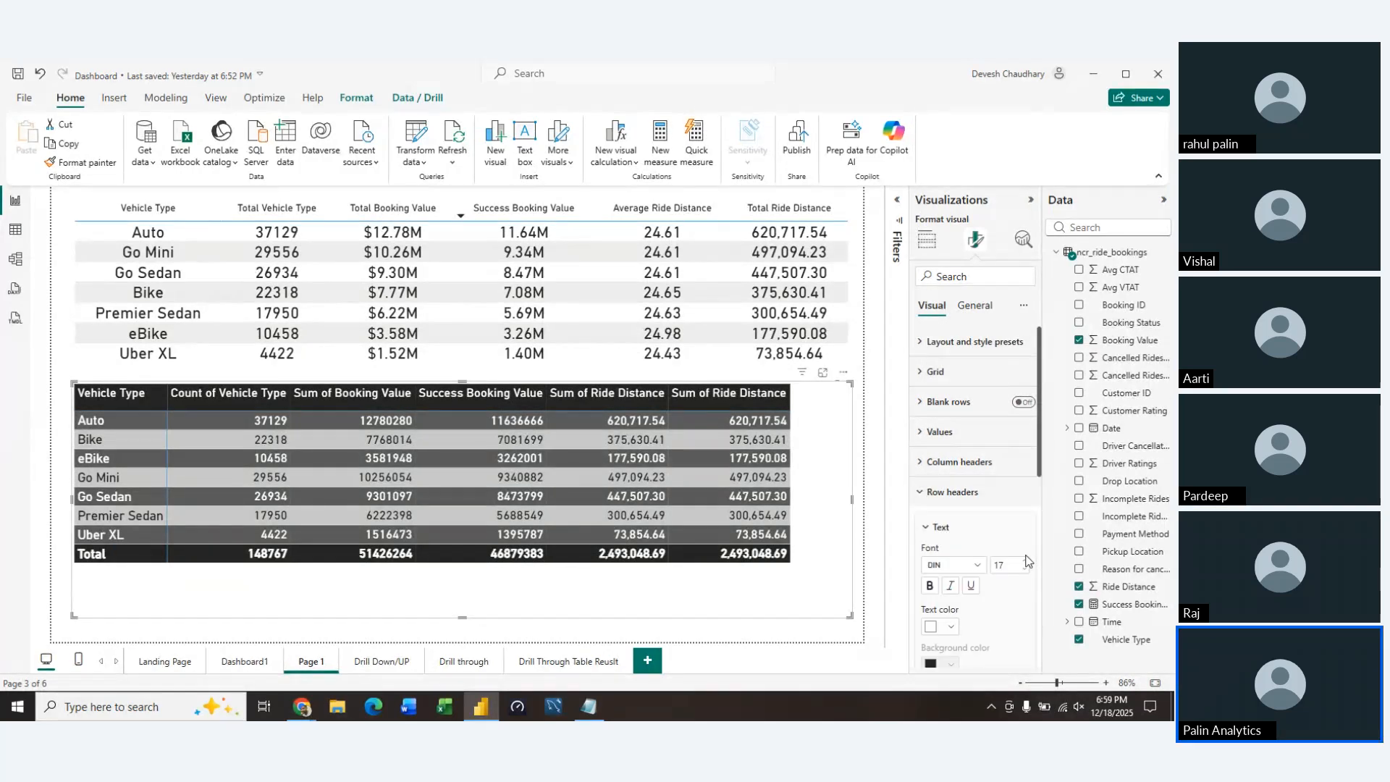
left_click(1025, 562)
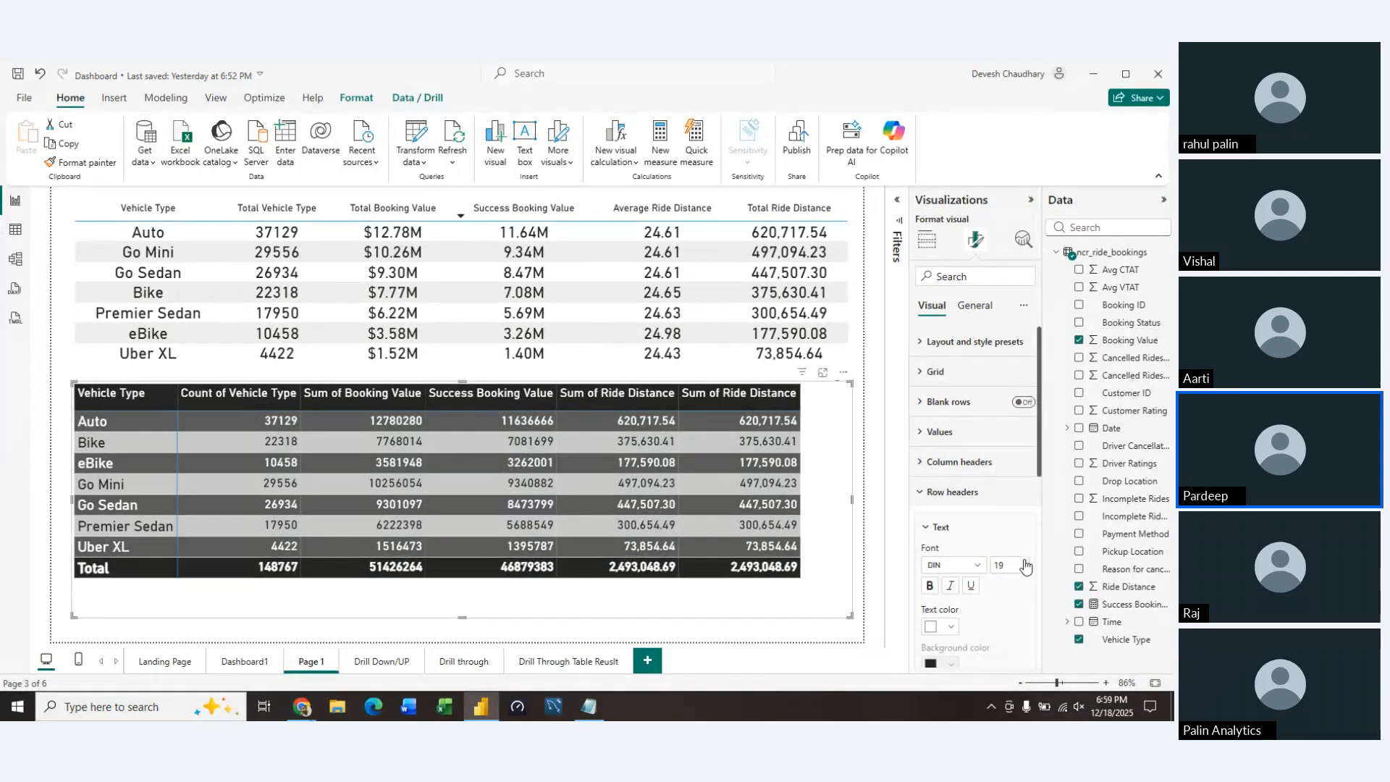
left_click(925, 492)
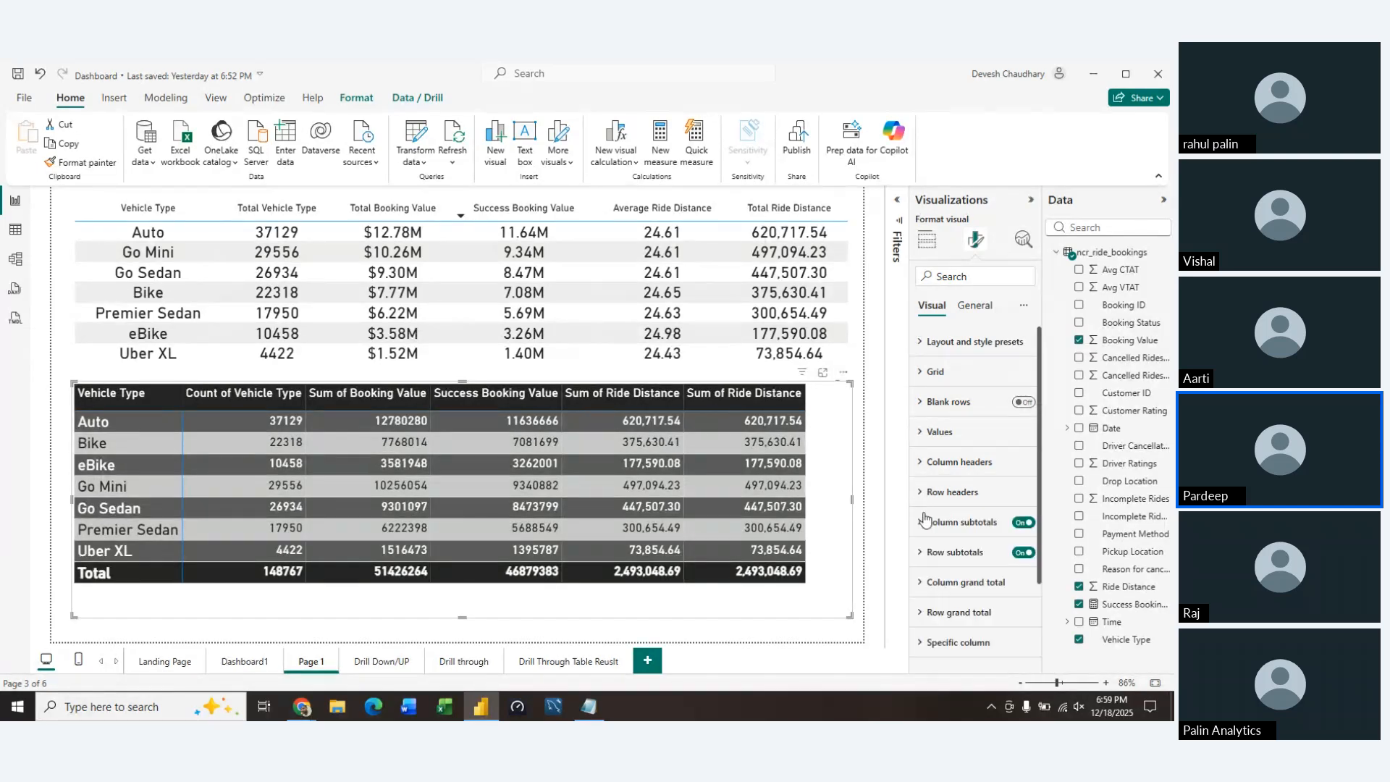
Turn off both the column subtotals and the row subtotals of the matrix
scroll(952, 498, "down", 2)
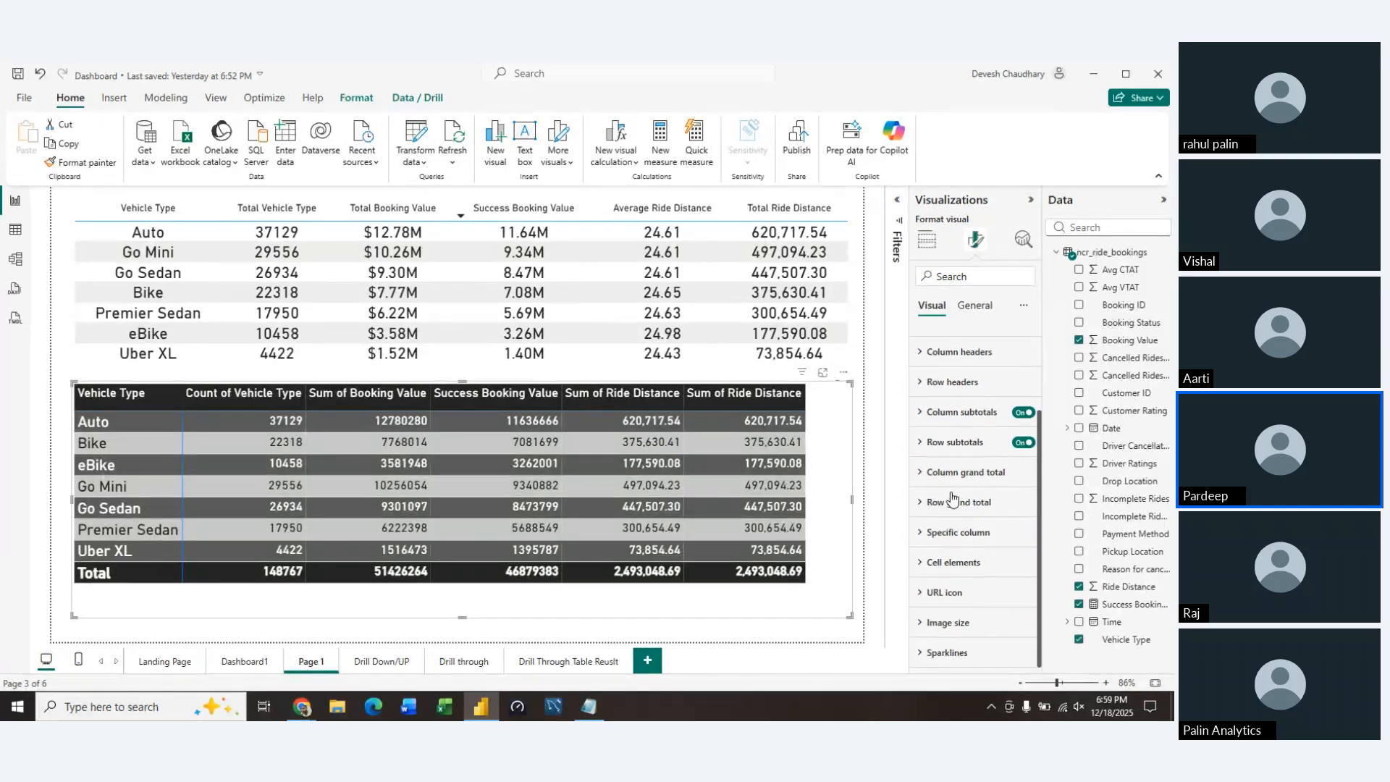
left_click(918, 420)
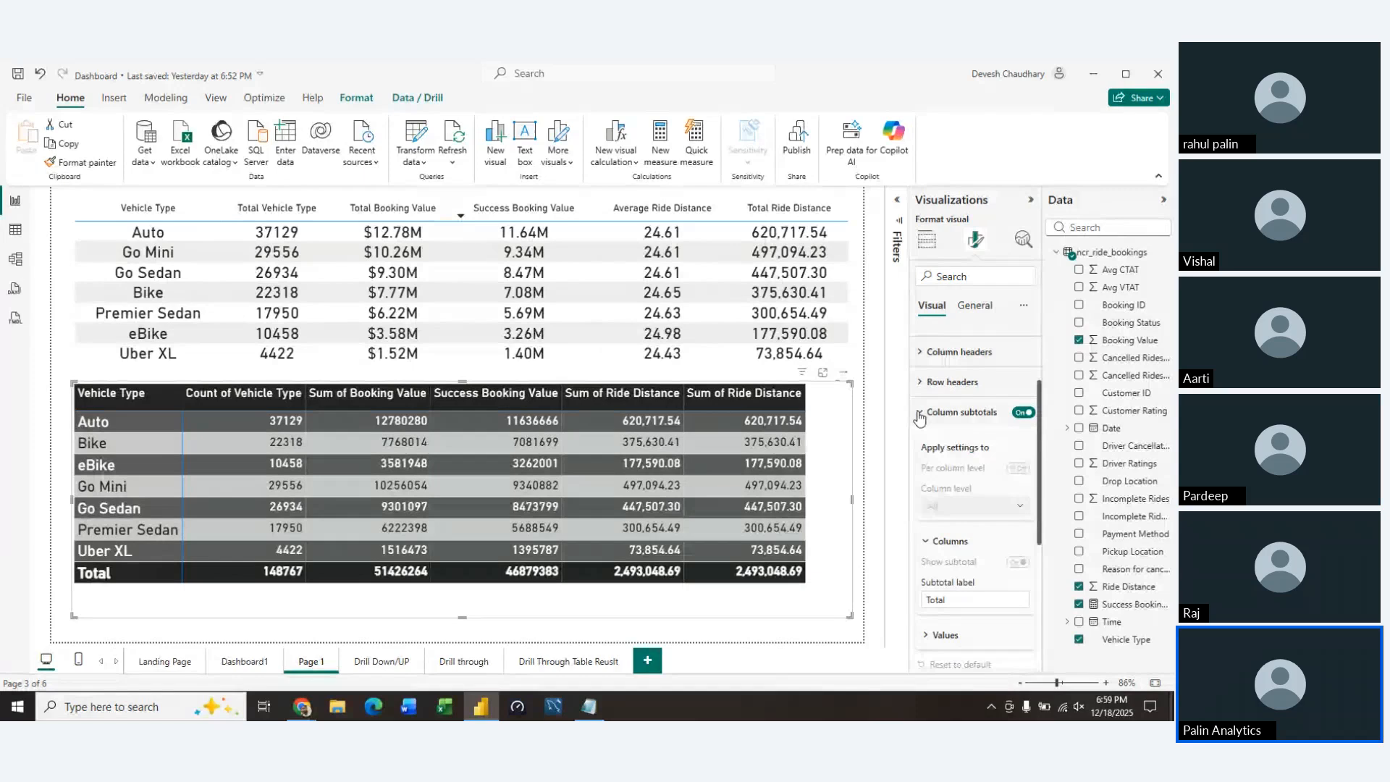
left_click(1031, 415)
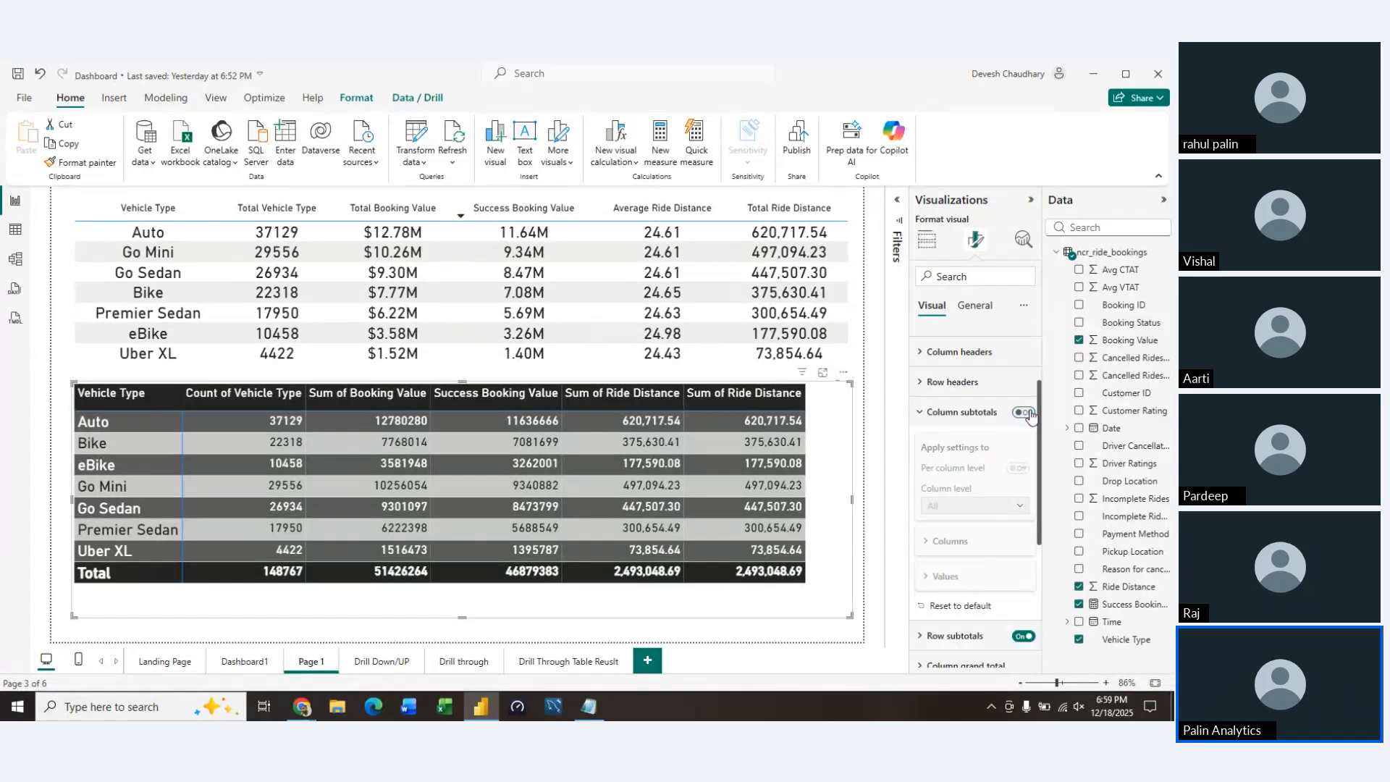
left_click(919, 419)
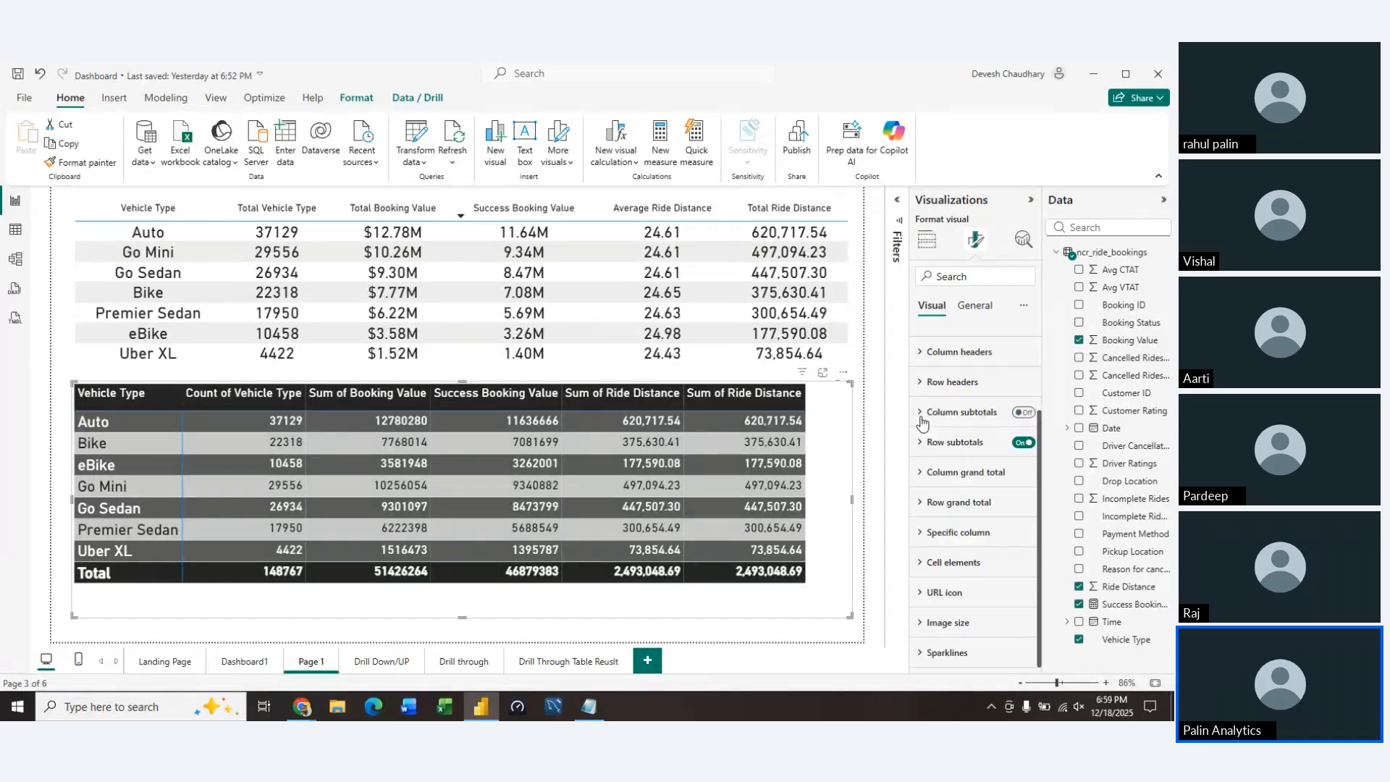
left_click(1025, 443)
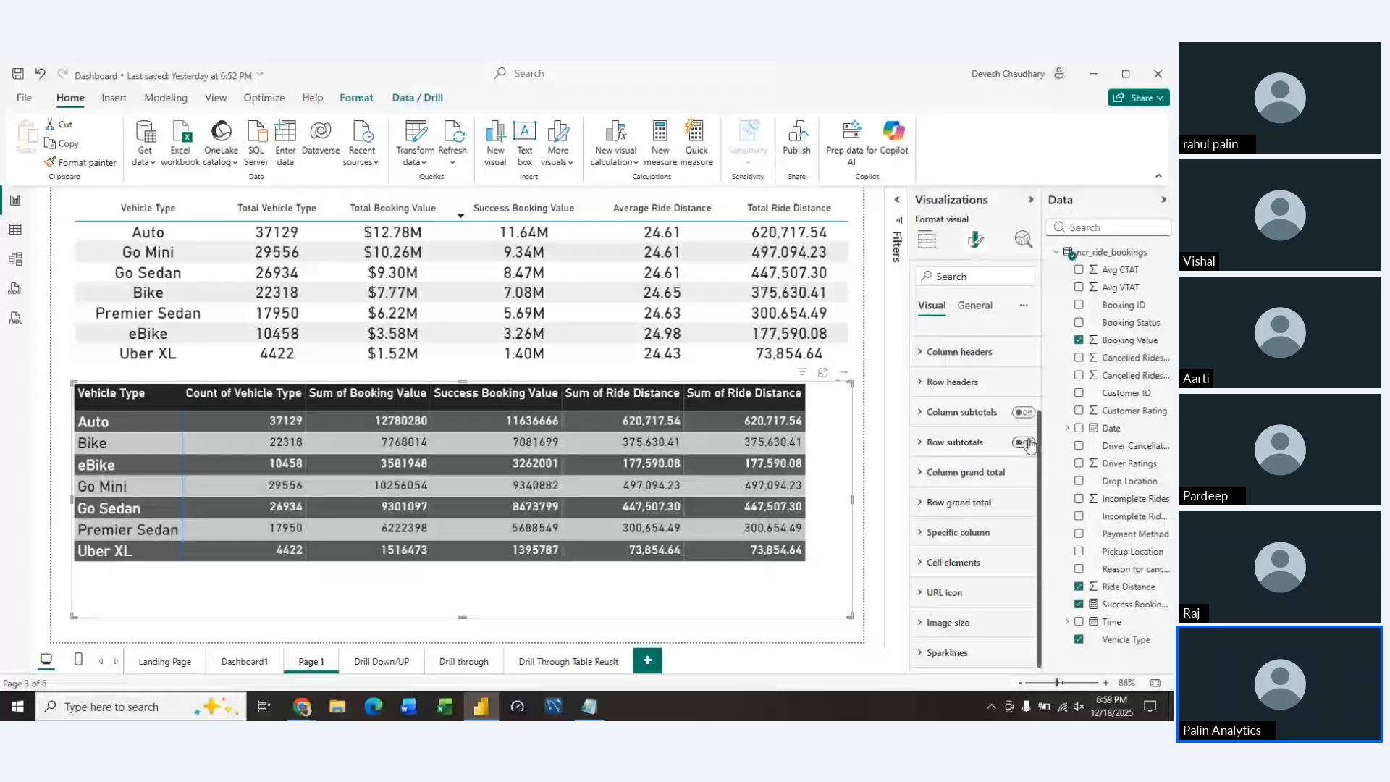
left_click(924, 475)
left_click(921, 478)
Center-align the matrix's Count of Vehicle Type column, with its column-specific formatting applied to the header as well
left_click(934, 533)
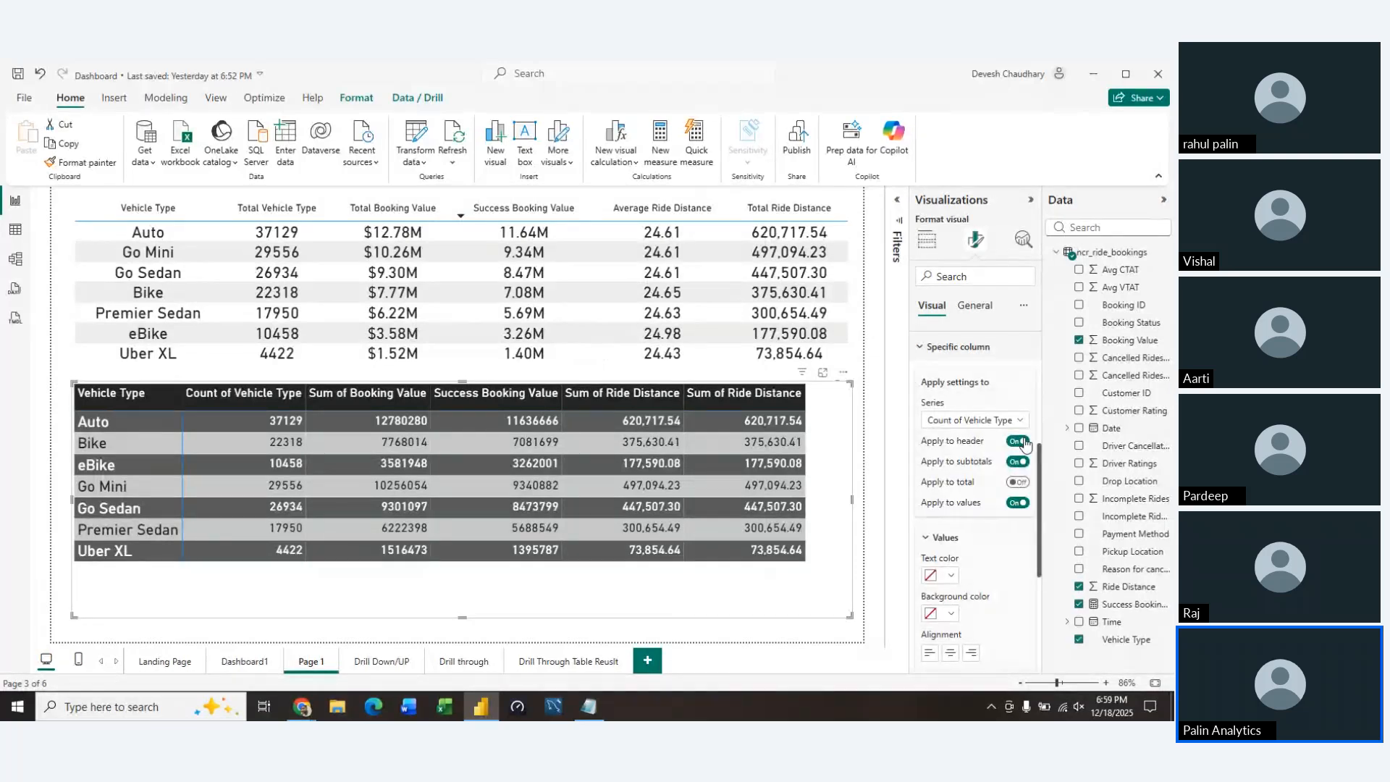
left_click(1022, 442)
left_click(951, 653)
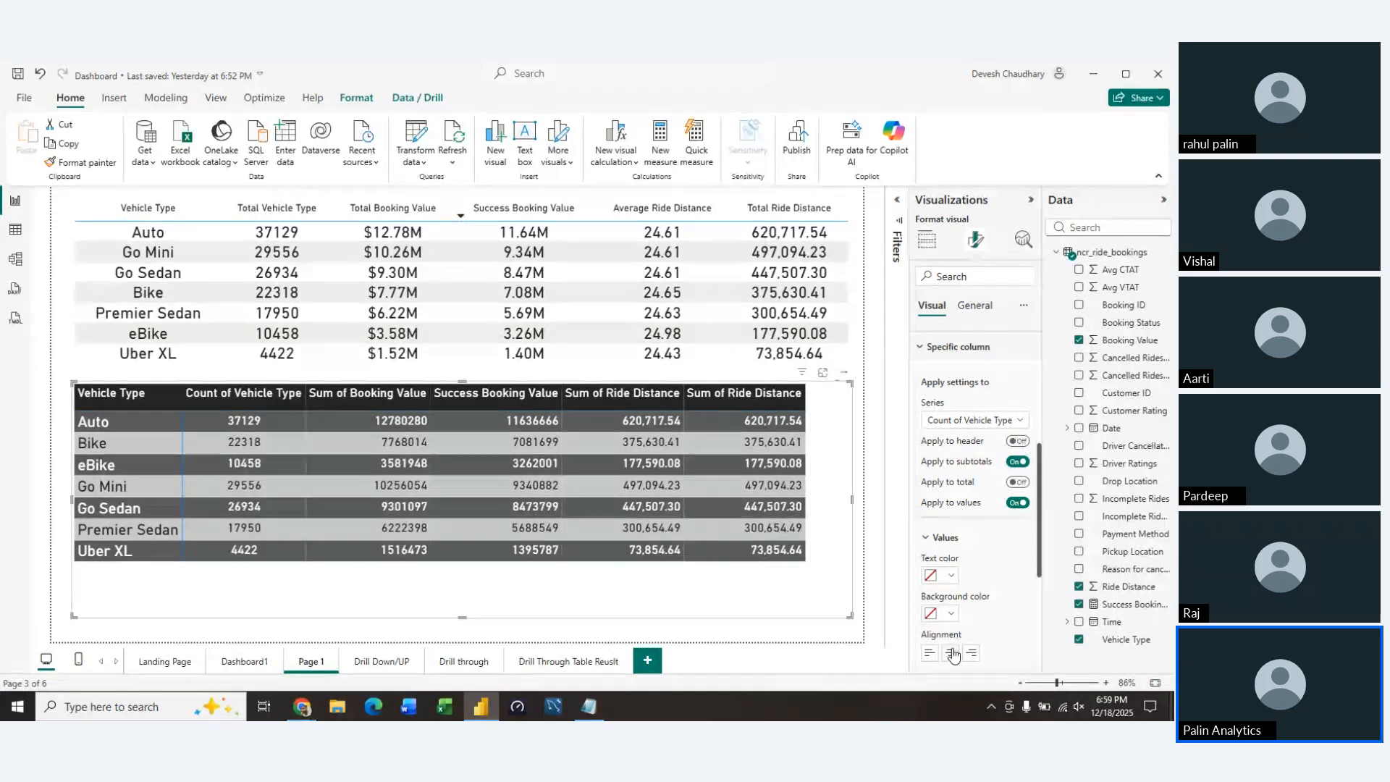
left_click(1017, 442)
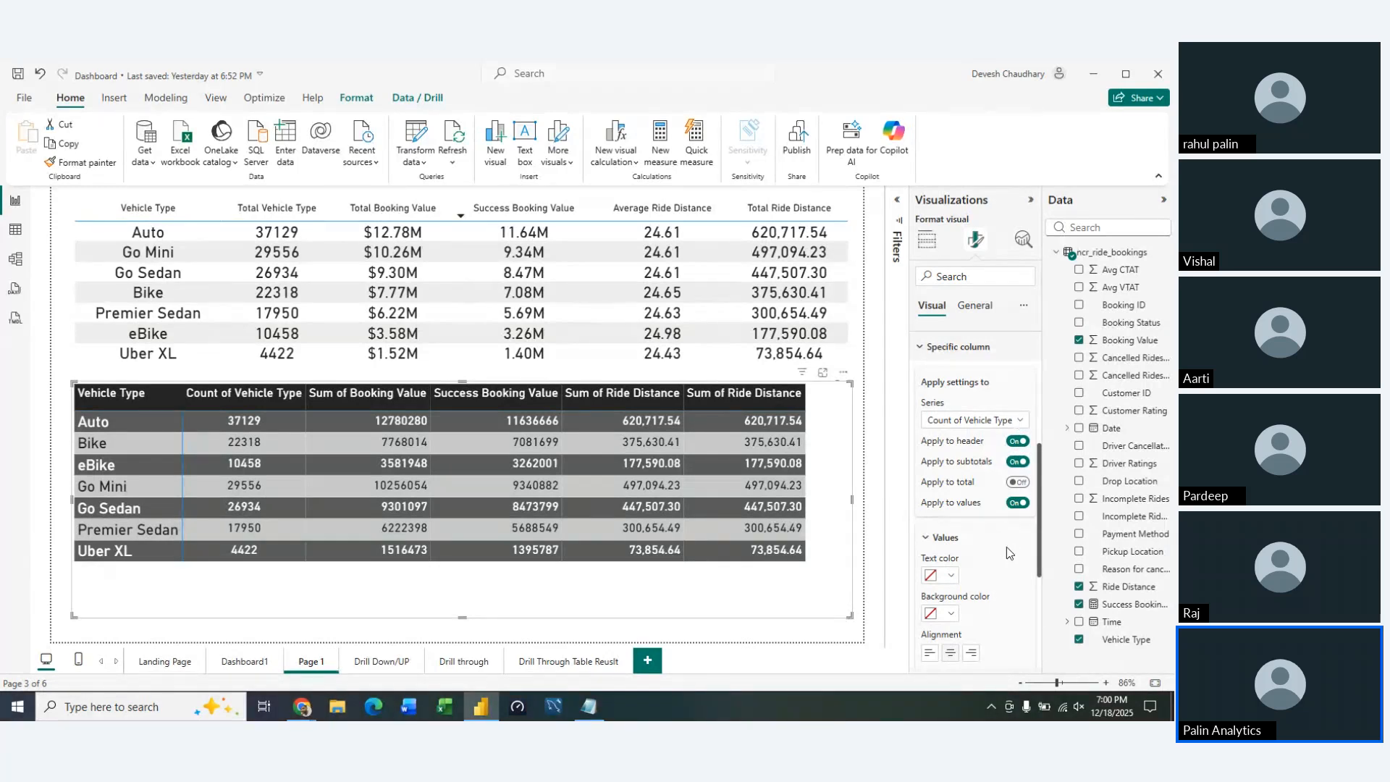
scroll(1006, 553, "down", 4)
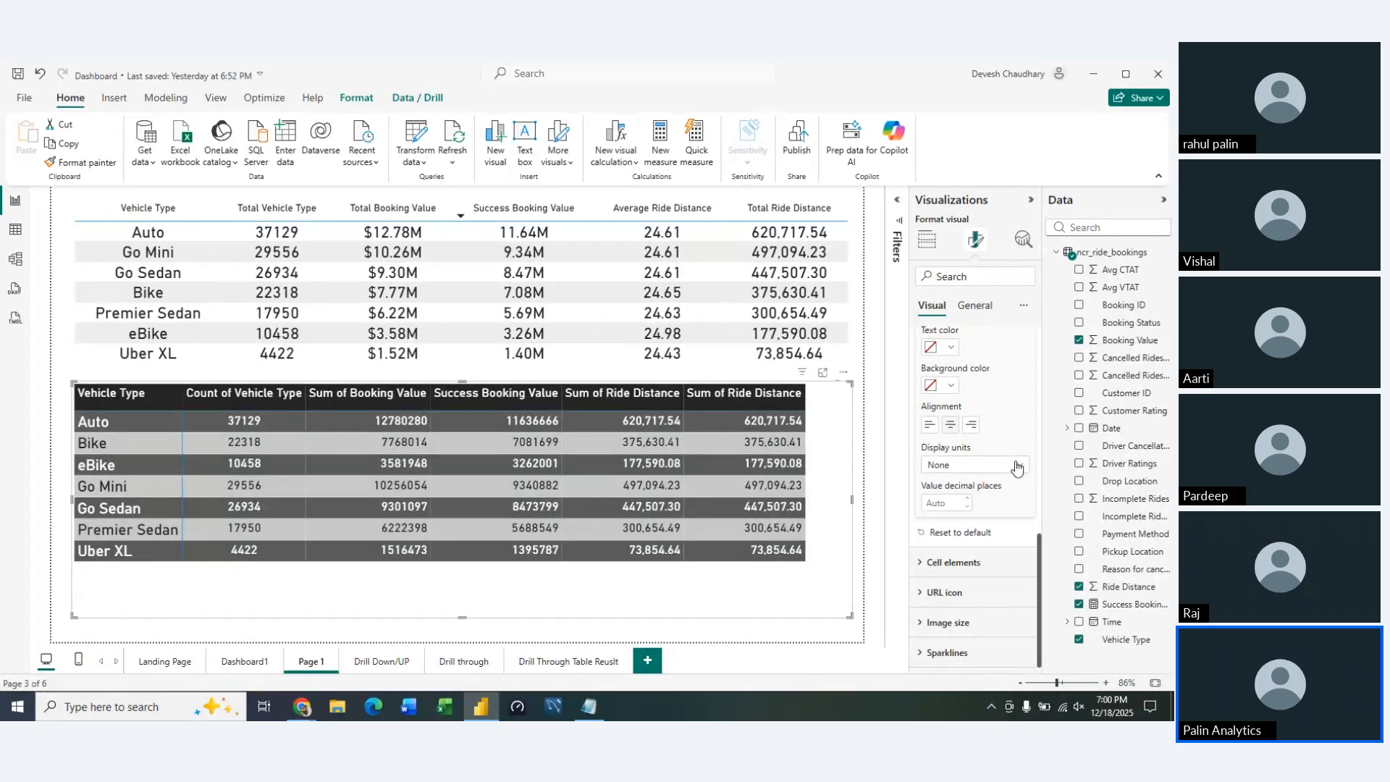
Center-align the matrix's Sum of Booking Value column and apply its column-specific formatting to the header
scroll(1000, 502, "up", 3)
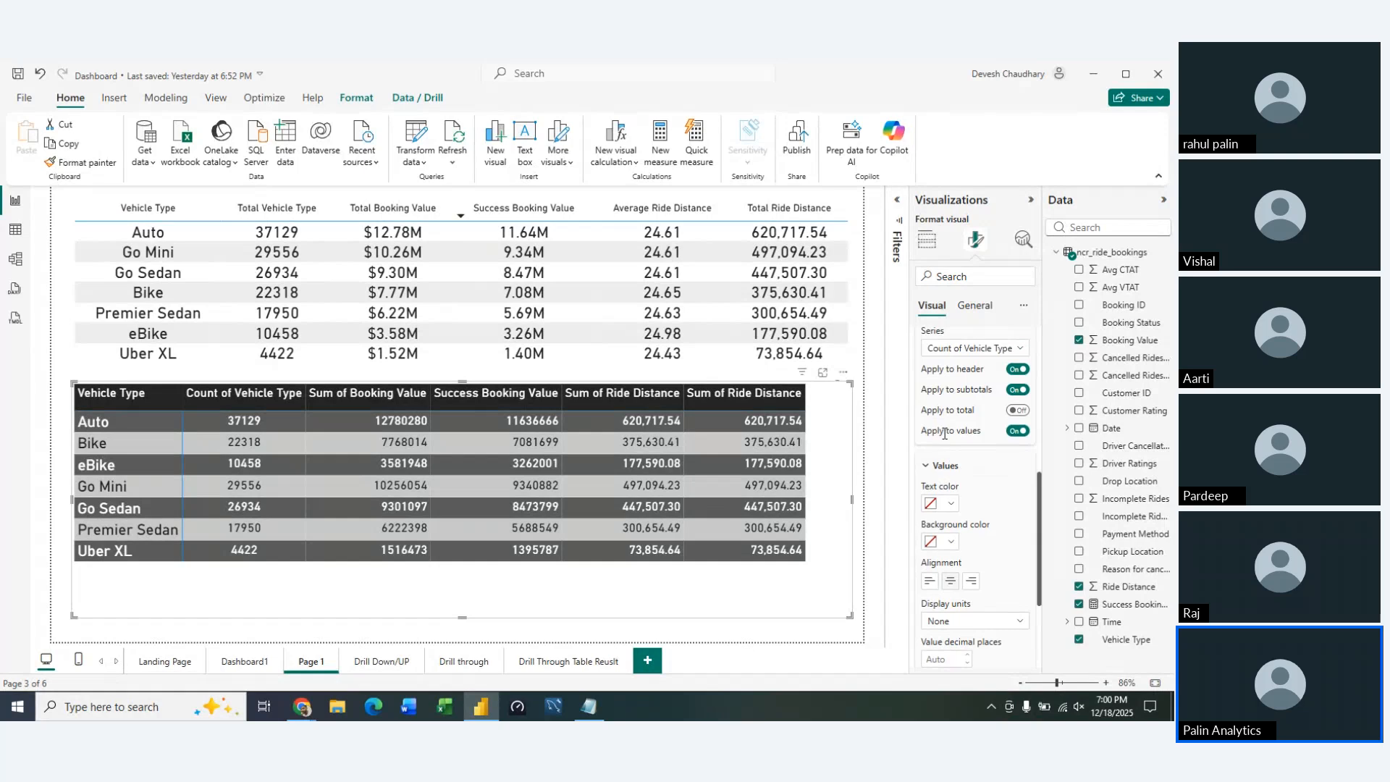
scroll(944, 434, "up", 2)
left_click(1003, 424)
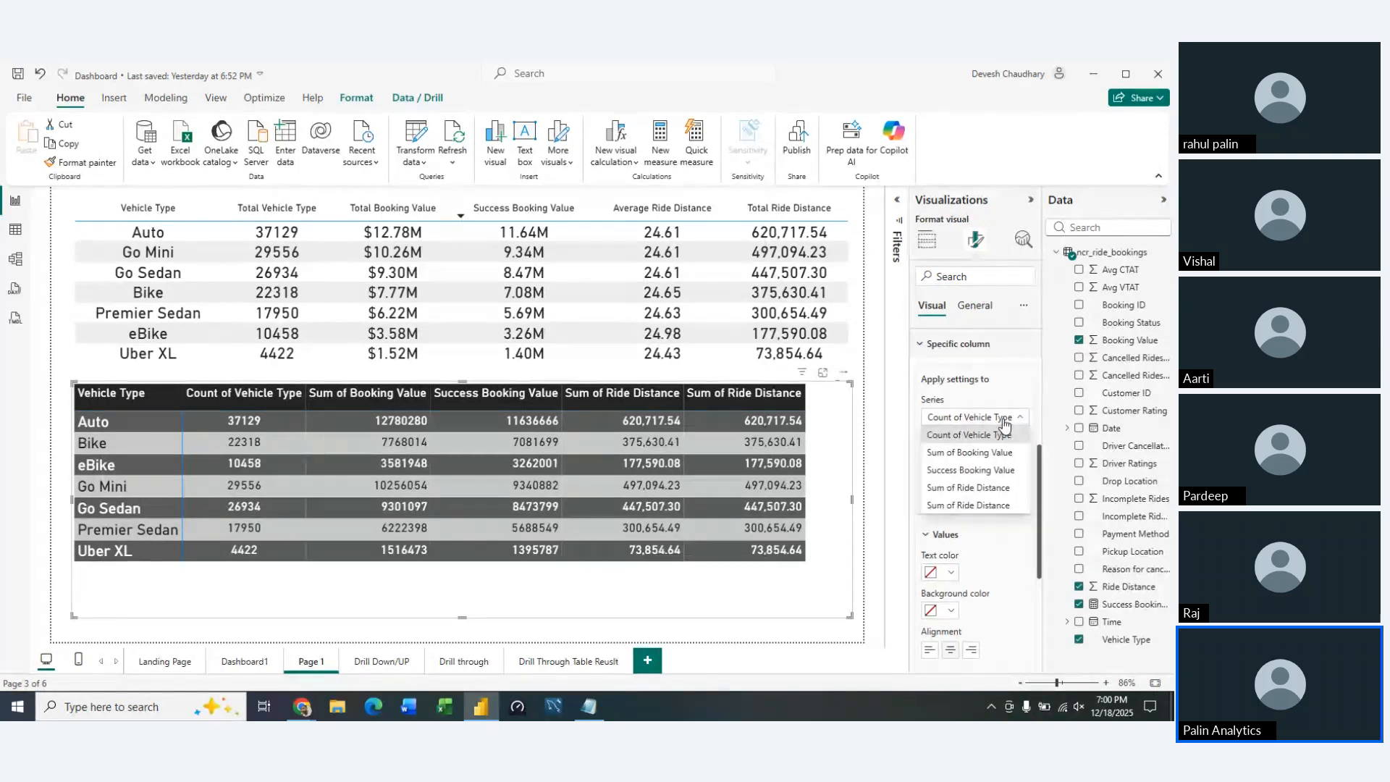
left_click(981, 452)
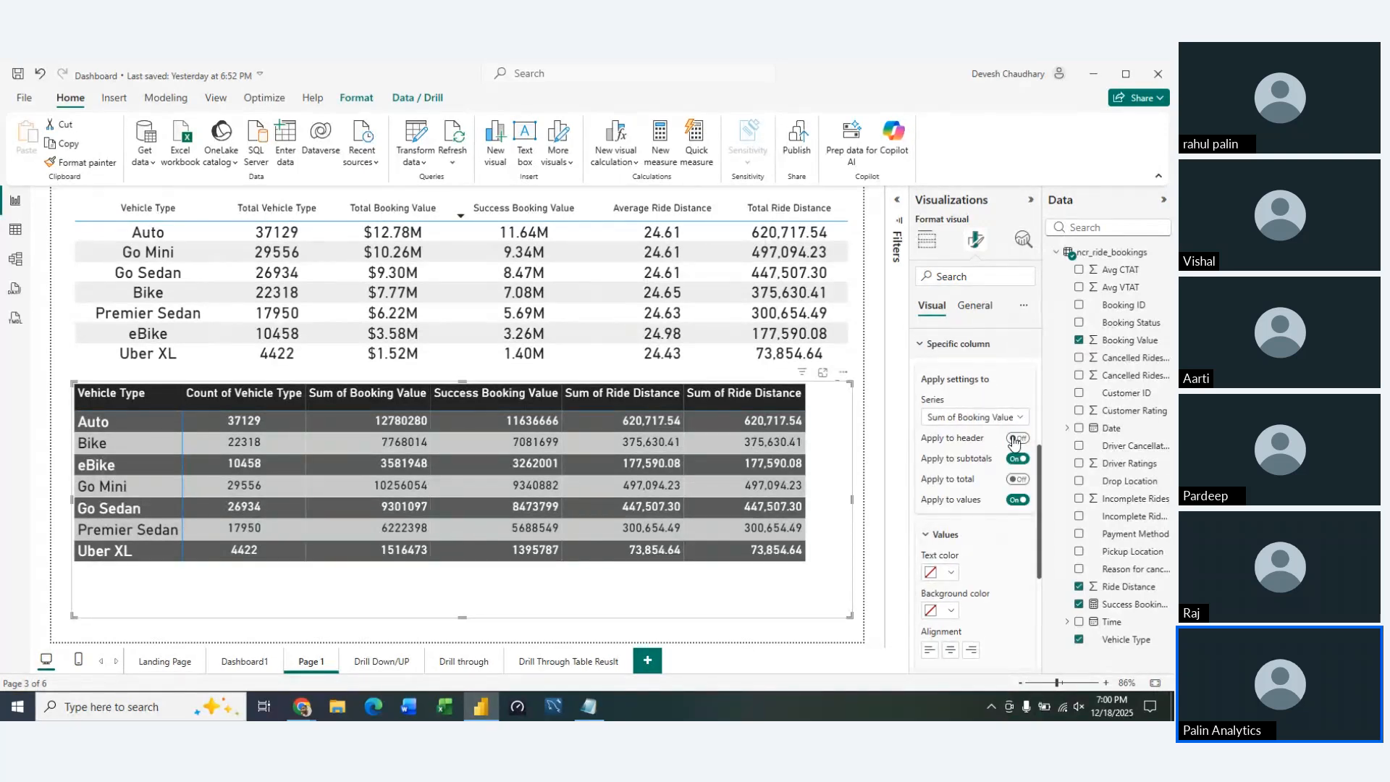
left_click(1017, 438)
left_click(951, 649)
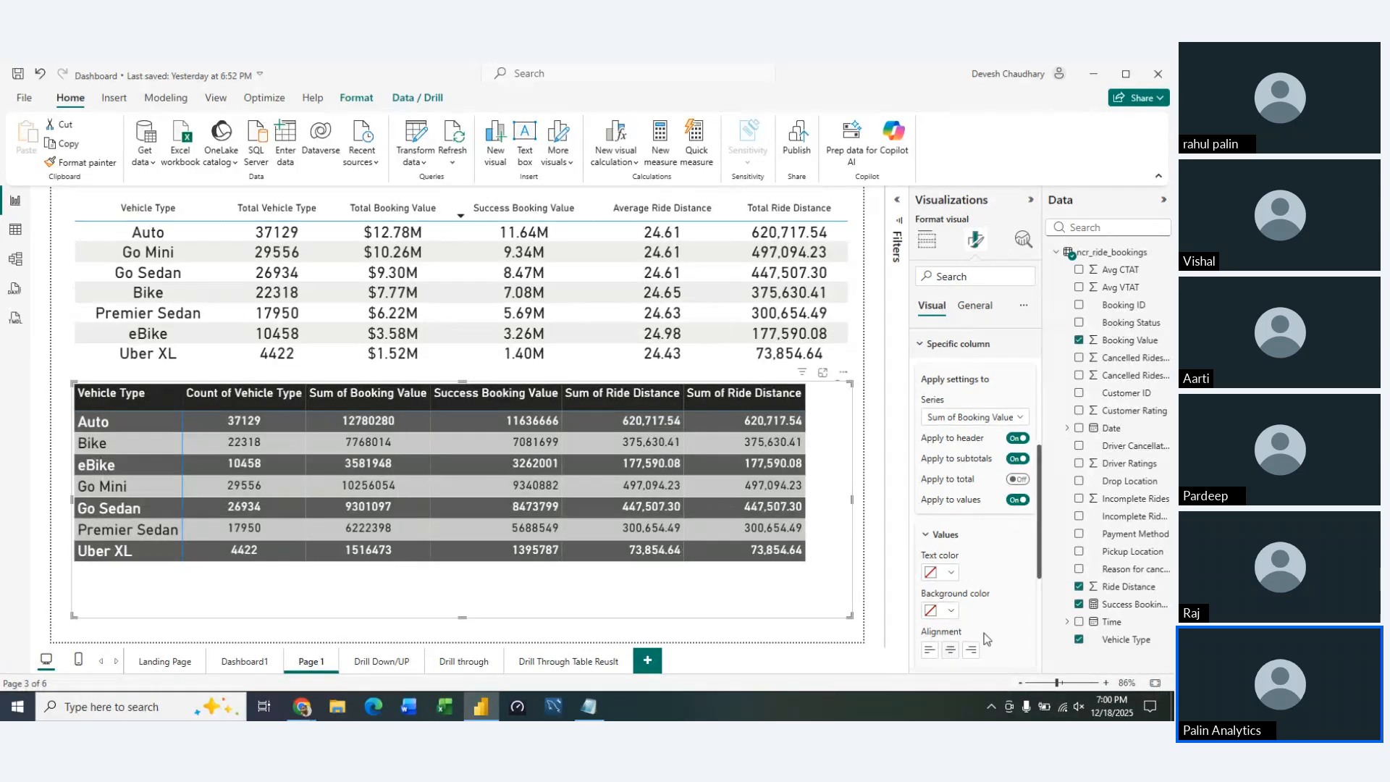
Display the Sum of Booking Value column in millions with 2 decimal places
scroll(993, 629, "down", 3)
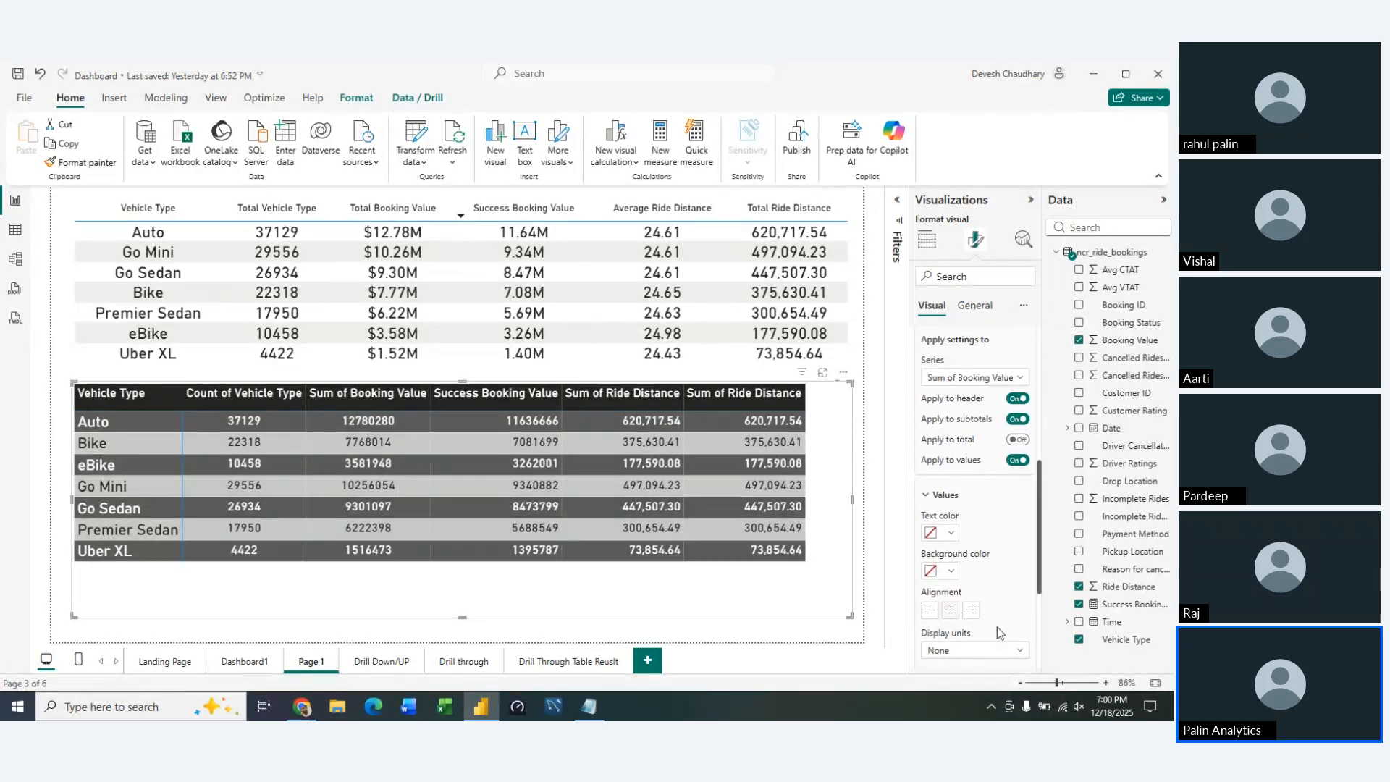
scroll(997, 631, "down", 2)
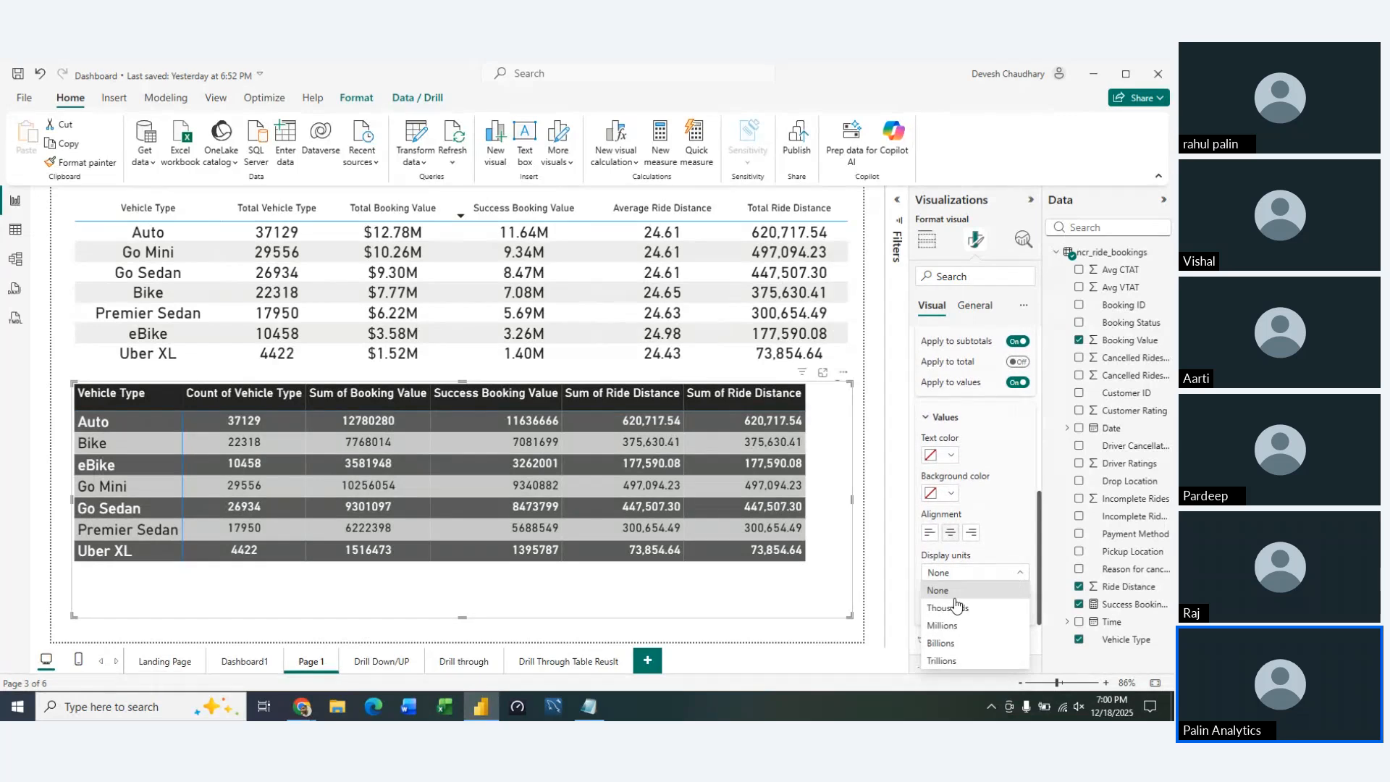
left_click(947, 626)
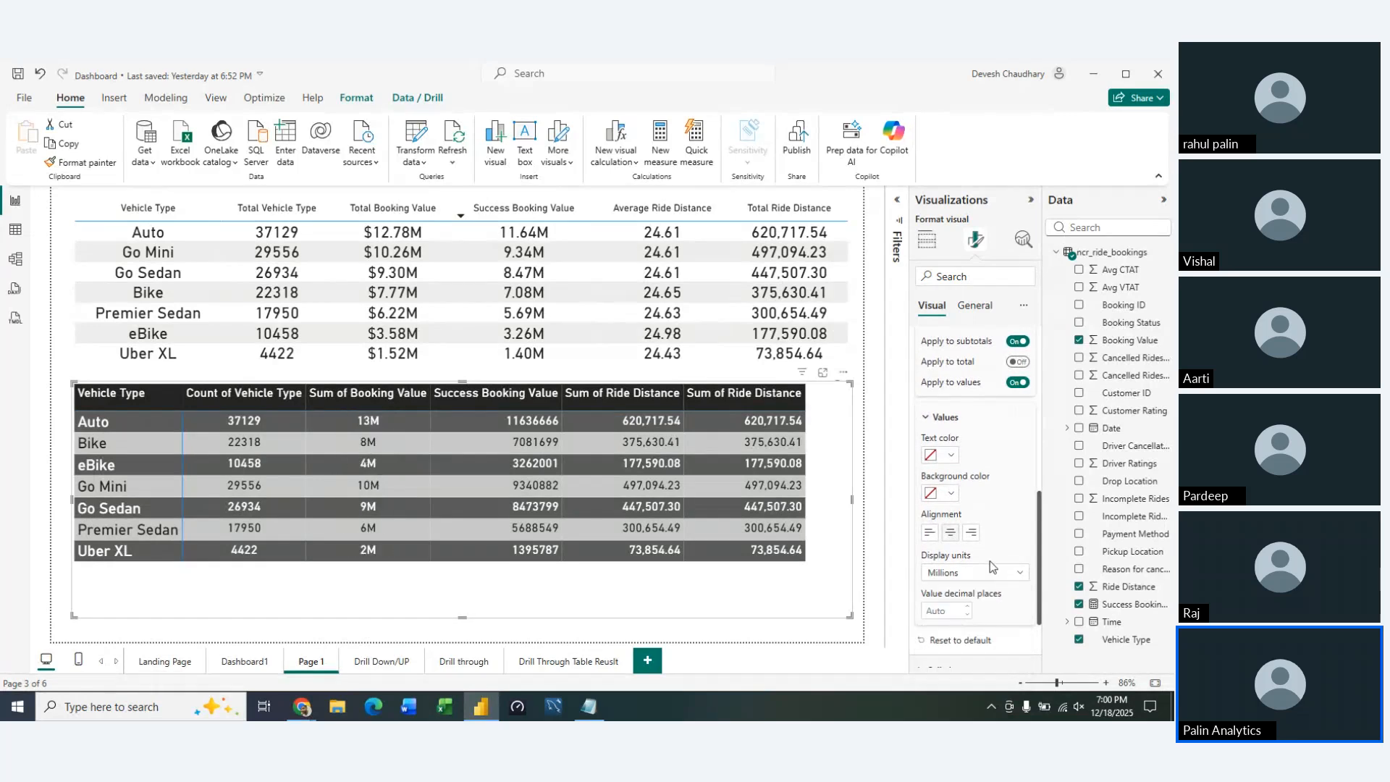
left_click(967, 607)
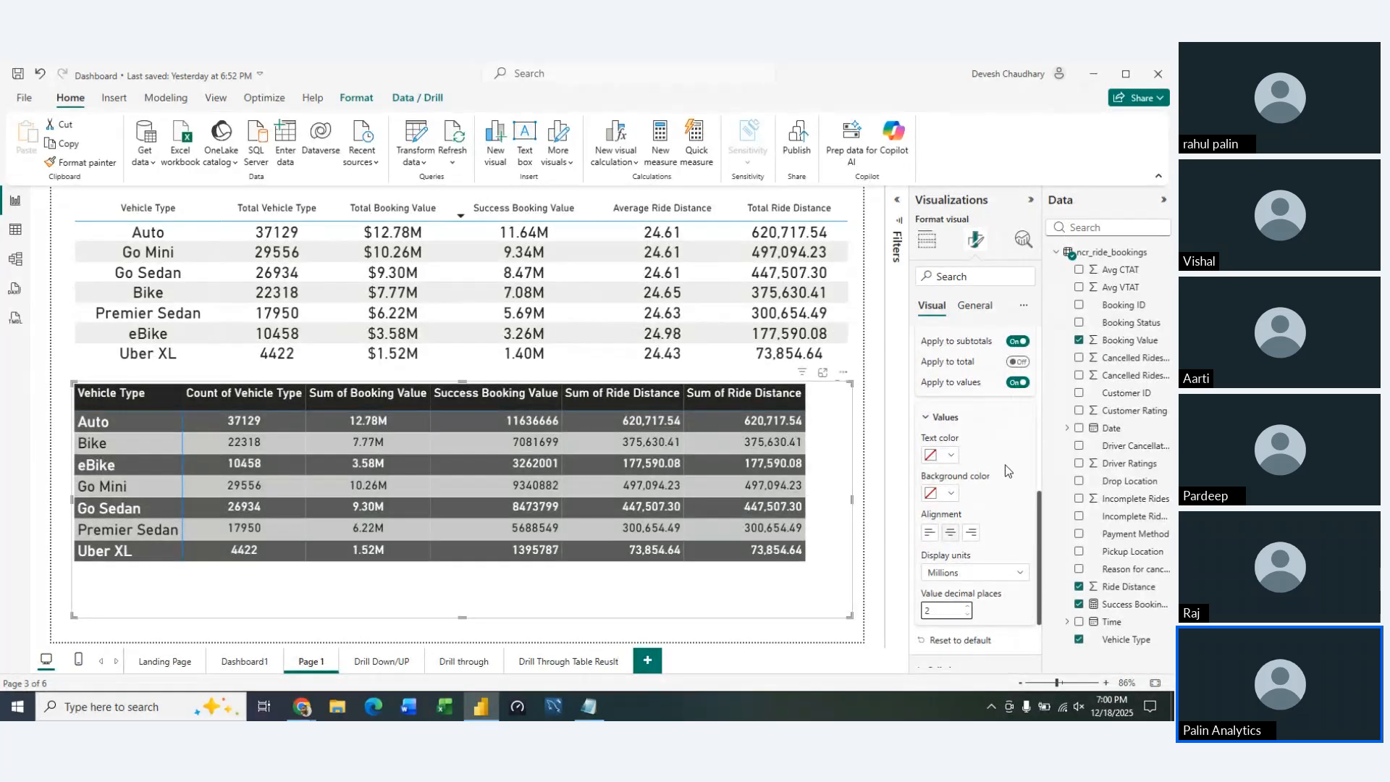
Center-align the matrix's Success Booking Value column and apply its column-specific formatting to the header
scroll(1005, 465, "up", 3)
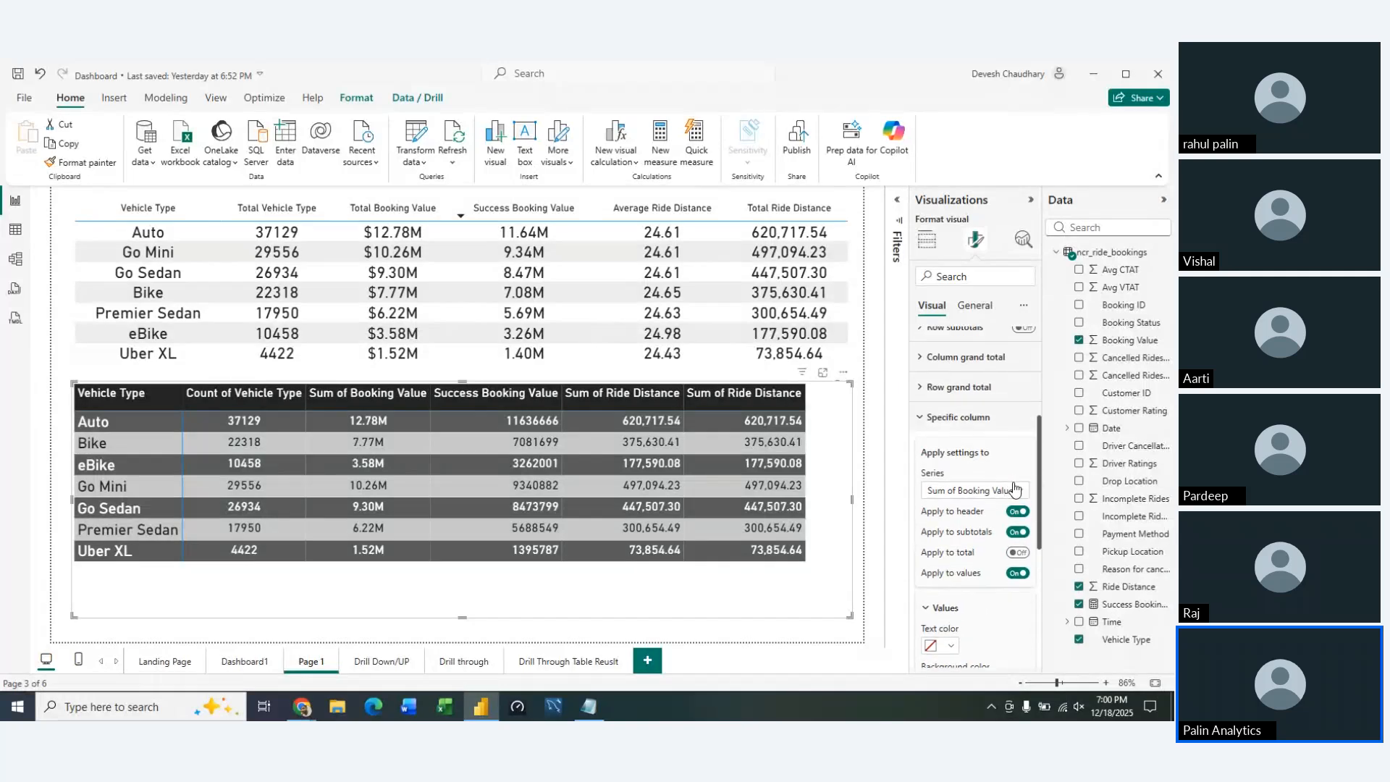
left_click(1014, 490)
left_click(998, 550)
scroll(997, 615, "down", 2)
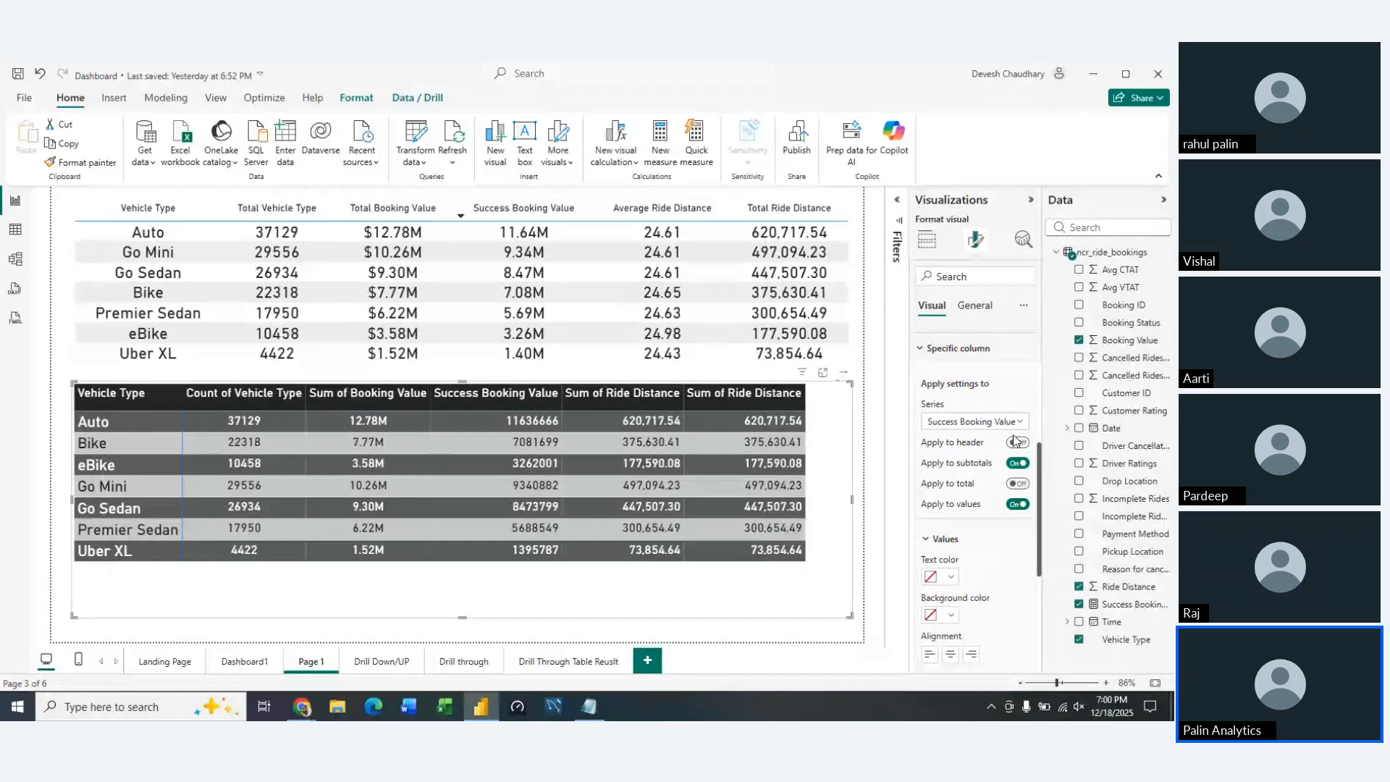
left_click(1017, 442)
scroll(1011, 558, "down", 2)
scroll(1014, 568, "down", 1)
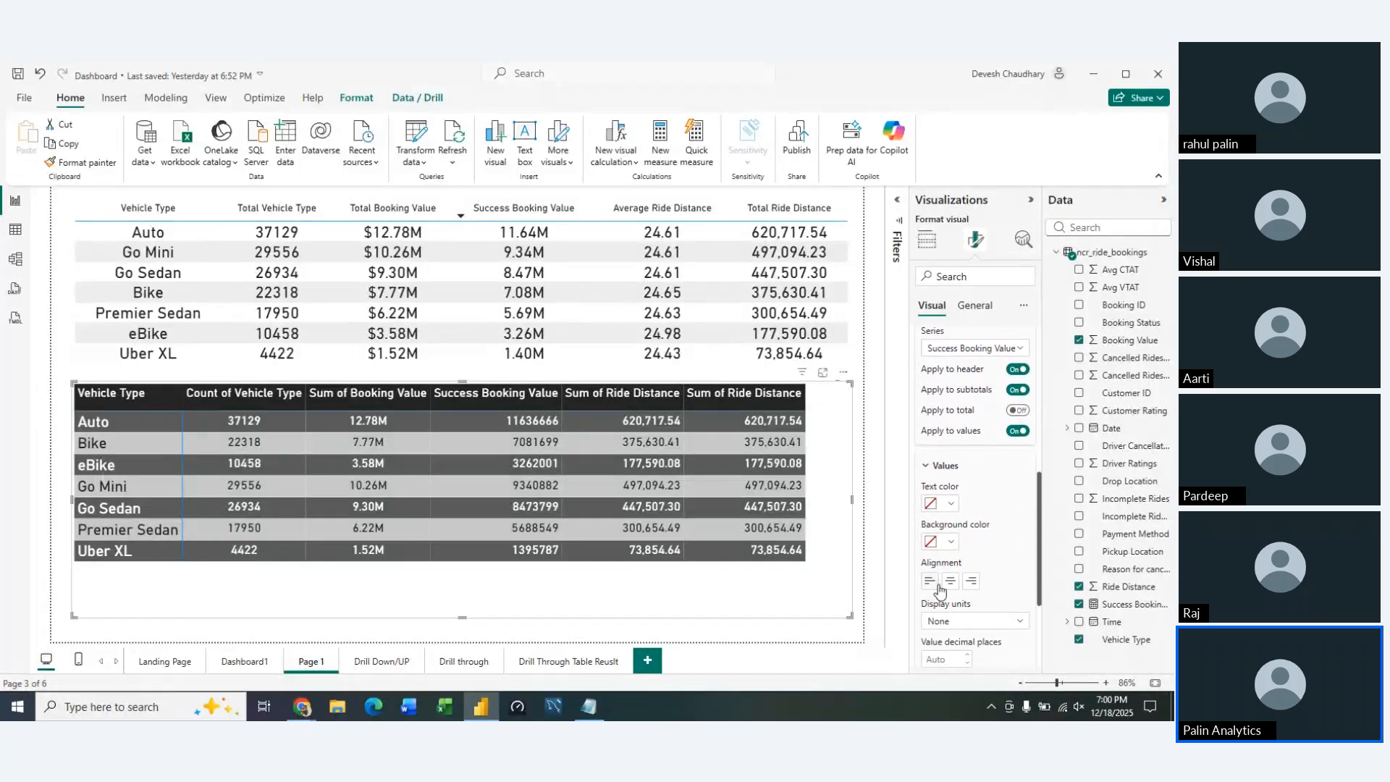
Display the Success Booking Value column in millions with 2 decimal places
scroll(990, 585, "down", 1)
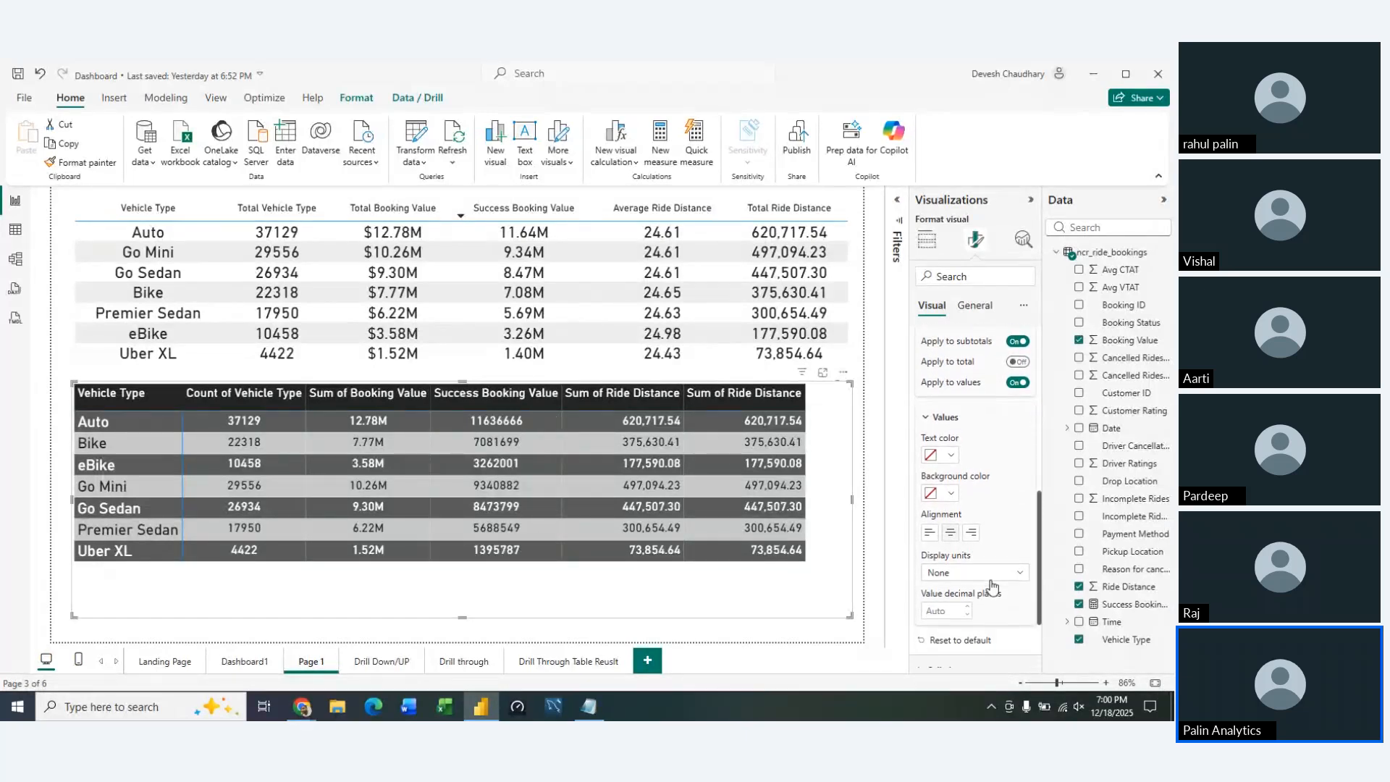
left_click(1003, 573)
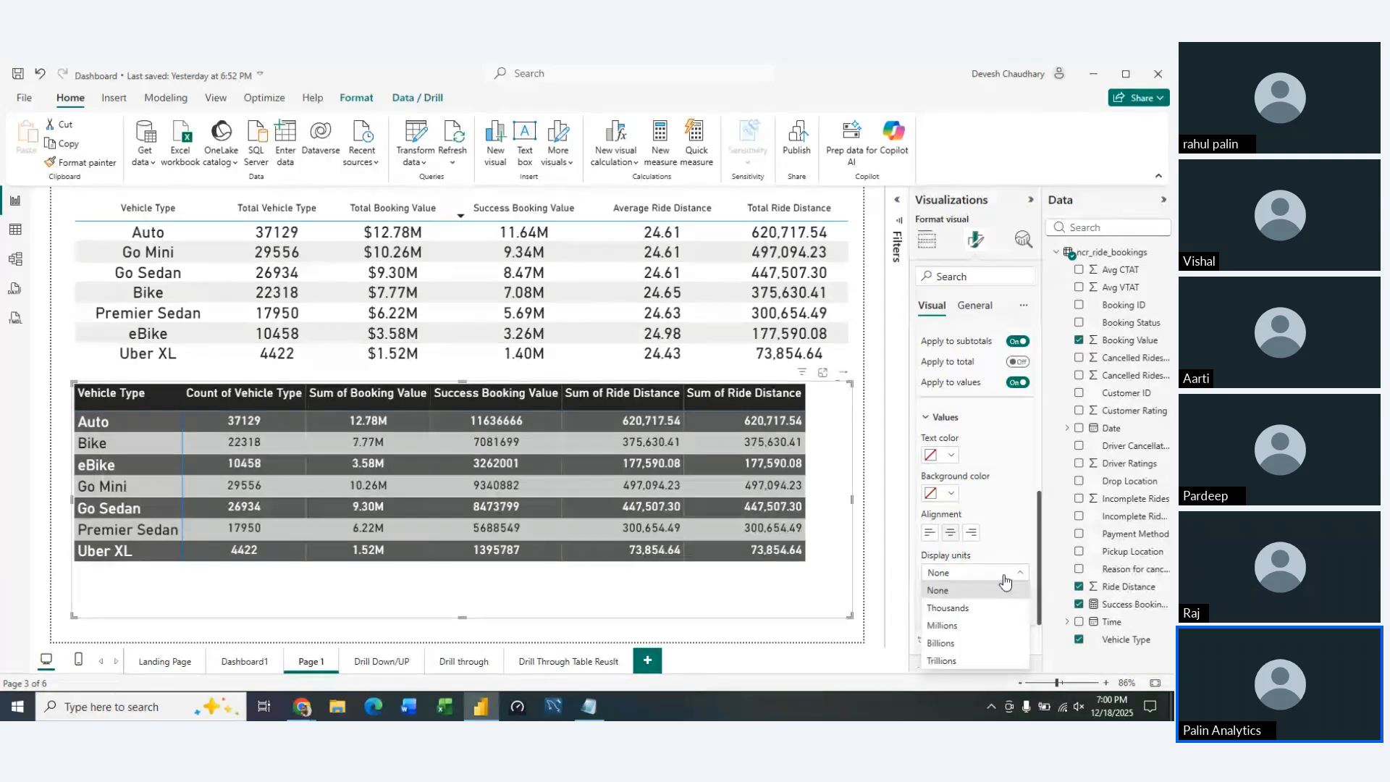
left_click(969, 626)
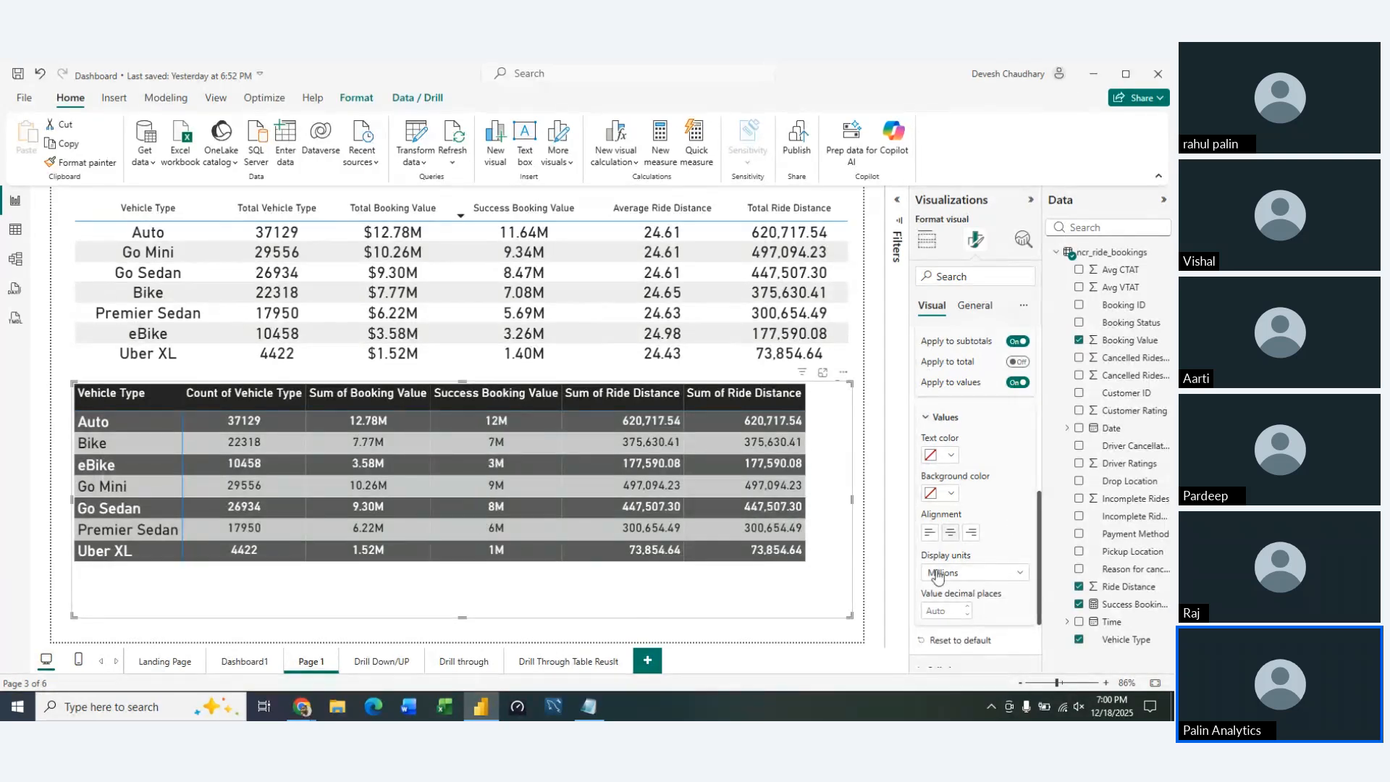
left_click(968, 611)
left_click(968, 615)
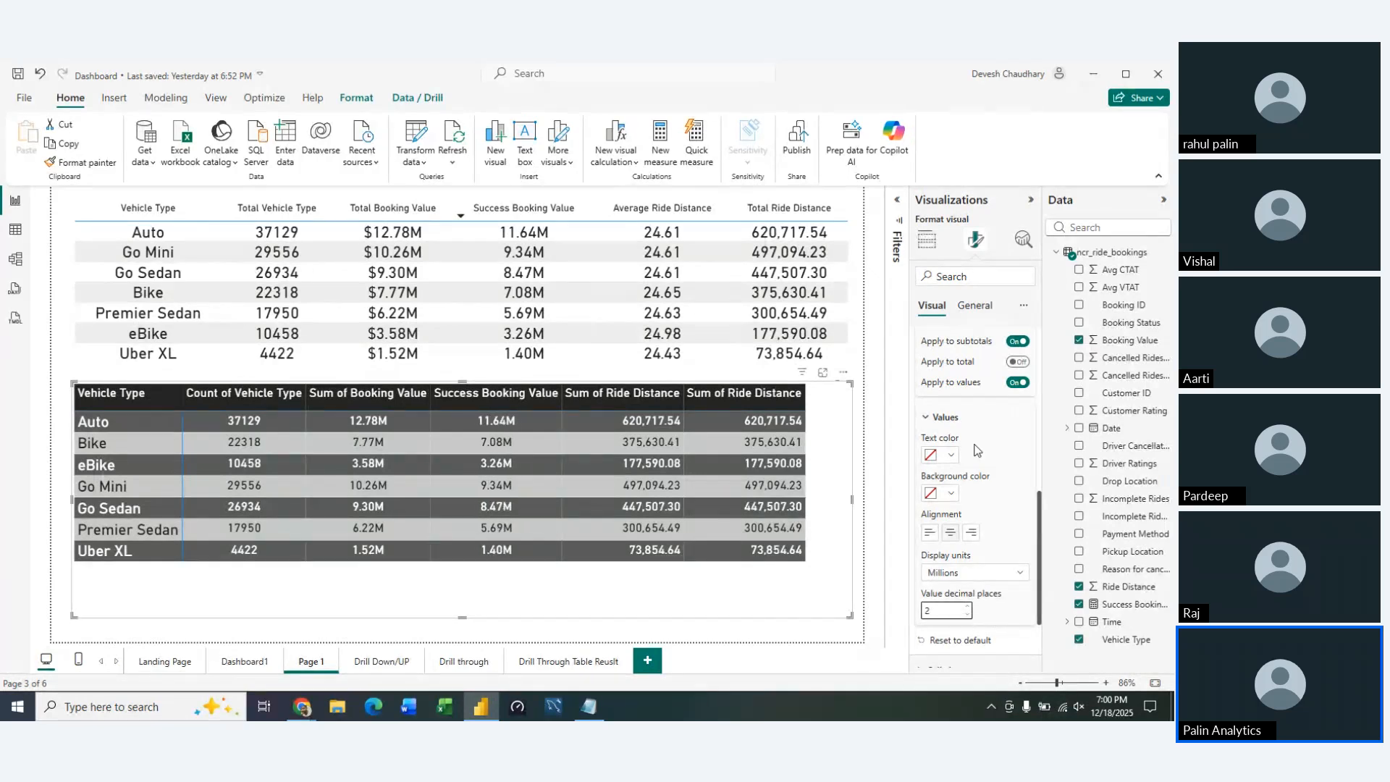
Center-align the matrix's two Sum of Ride Distance columns and apply their column-specific formatting to the headers
left_click(941, 417)
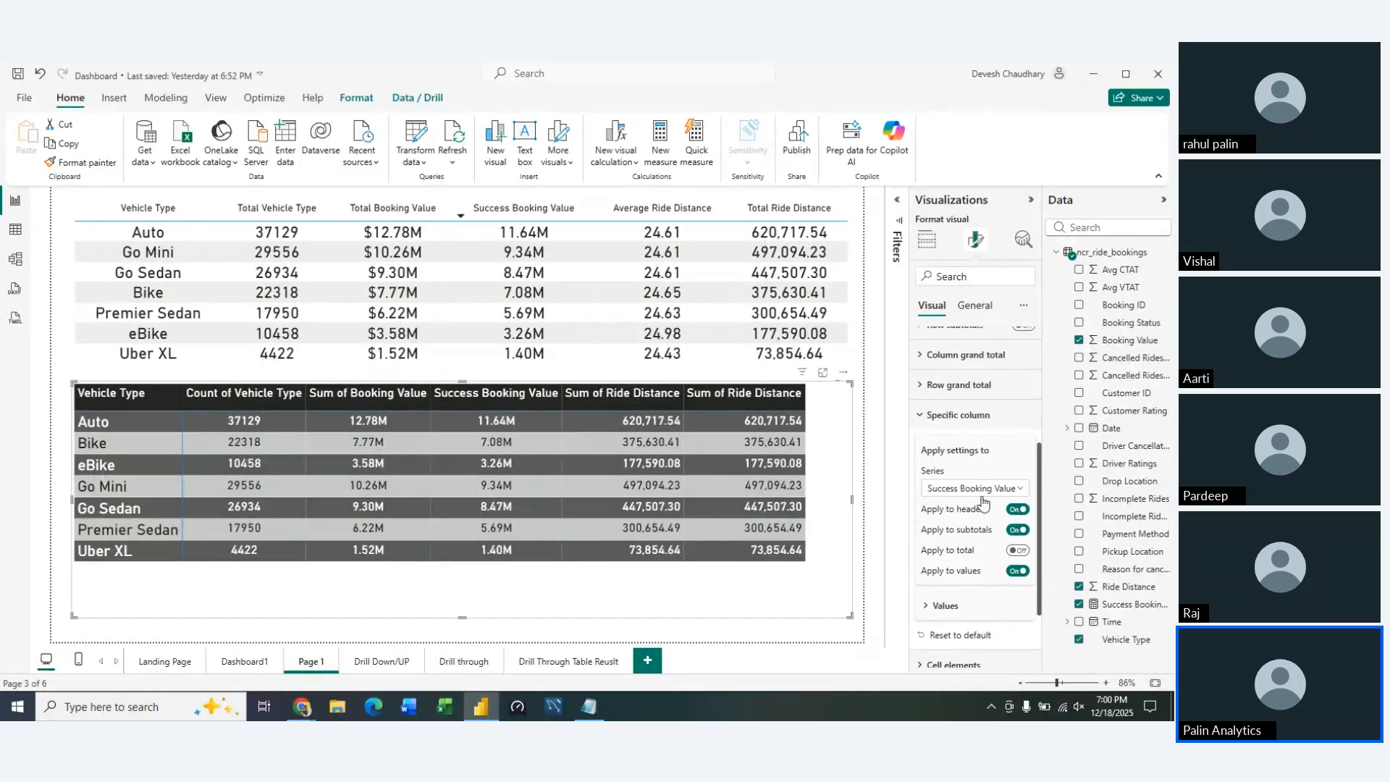
left_click(990, 489)
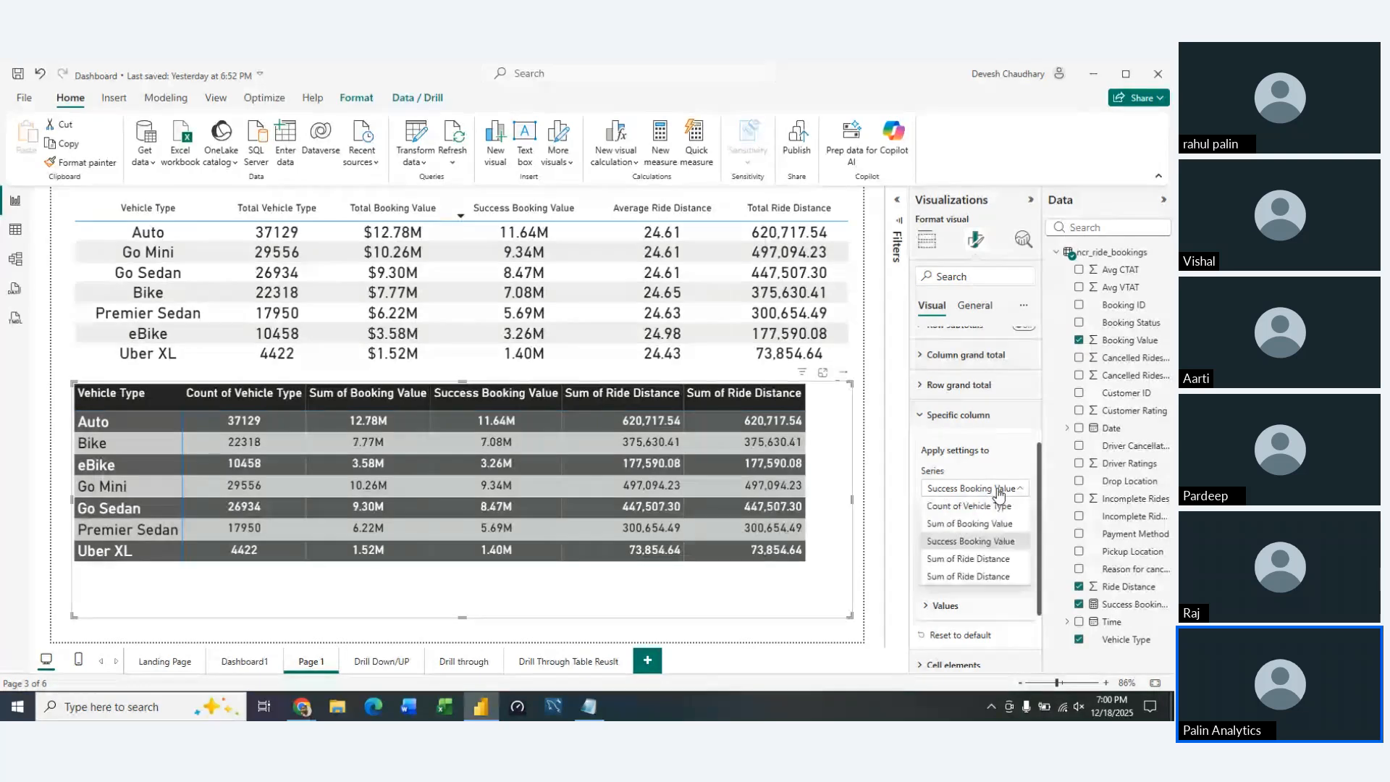
left_click(978, 559)
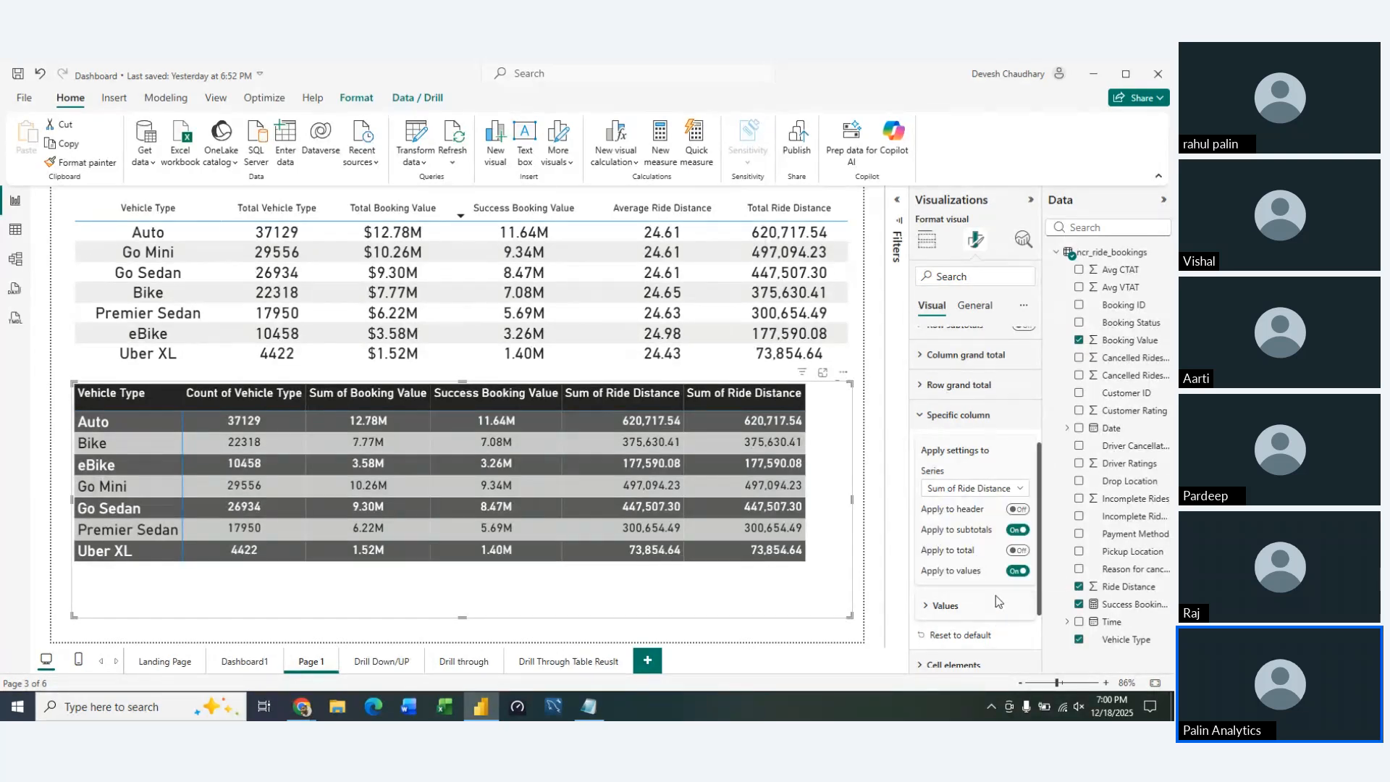
left_click(1016, 509)
scroll(999, 608, "down", 1)
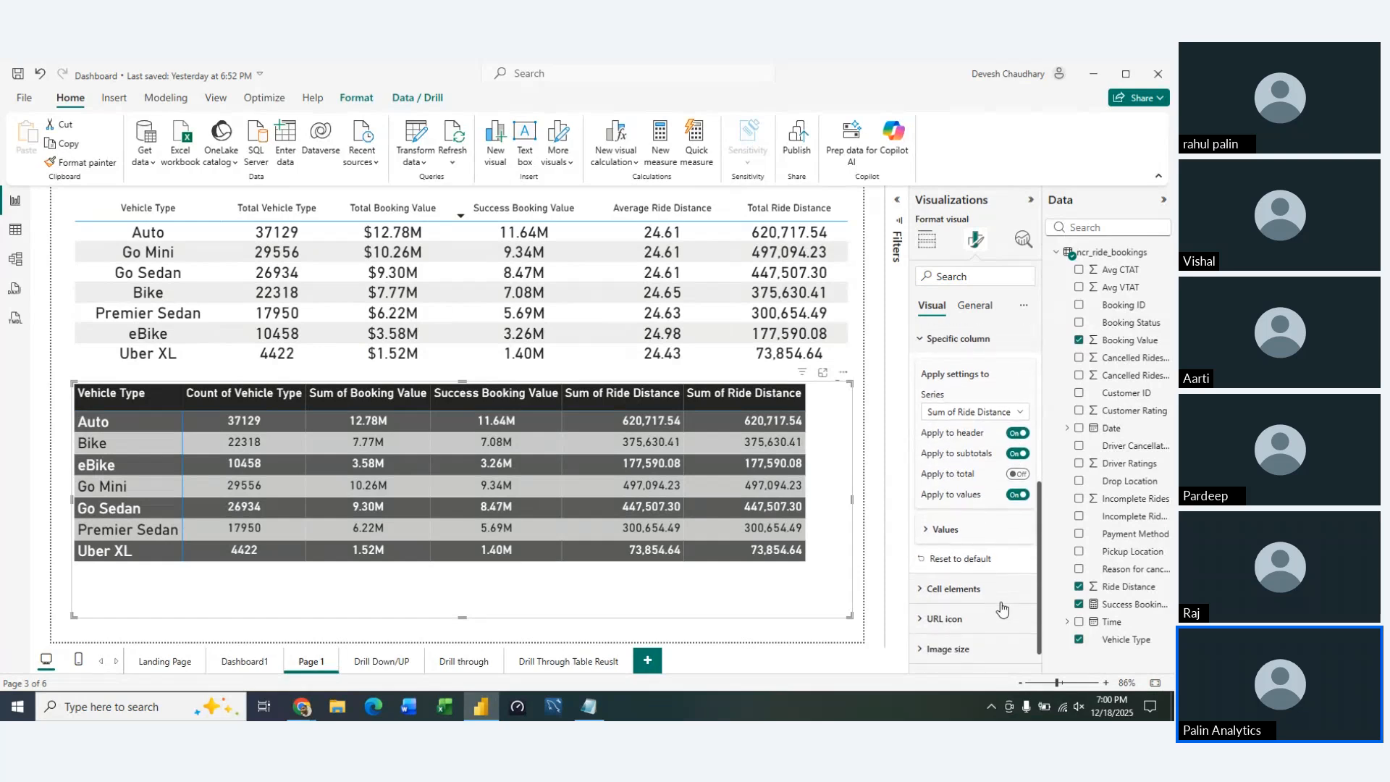
left_click(945, 523)
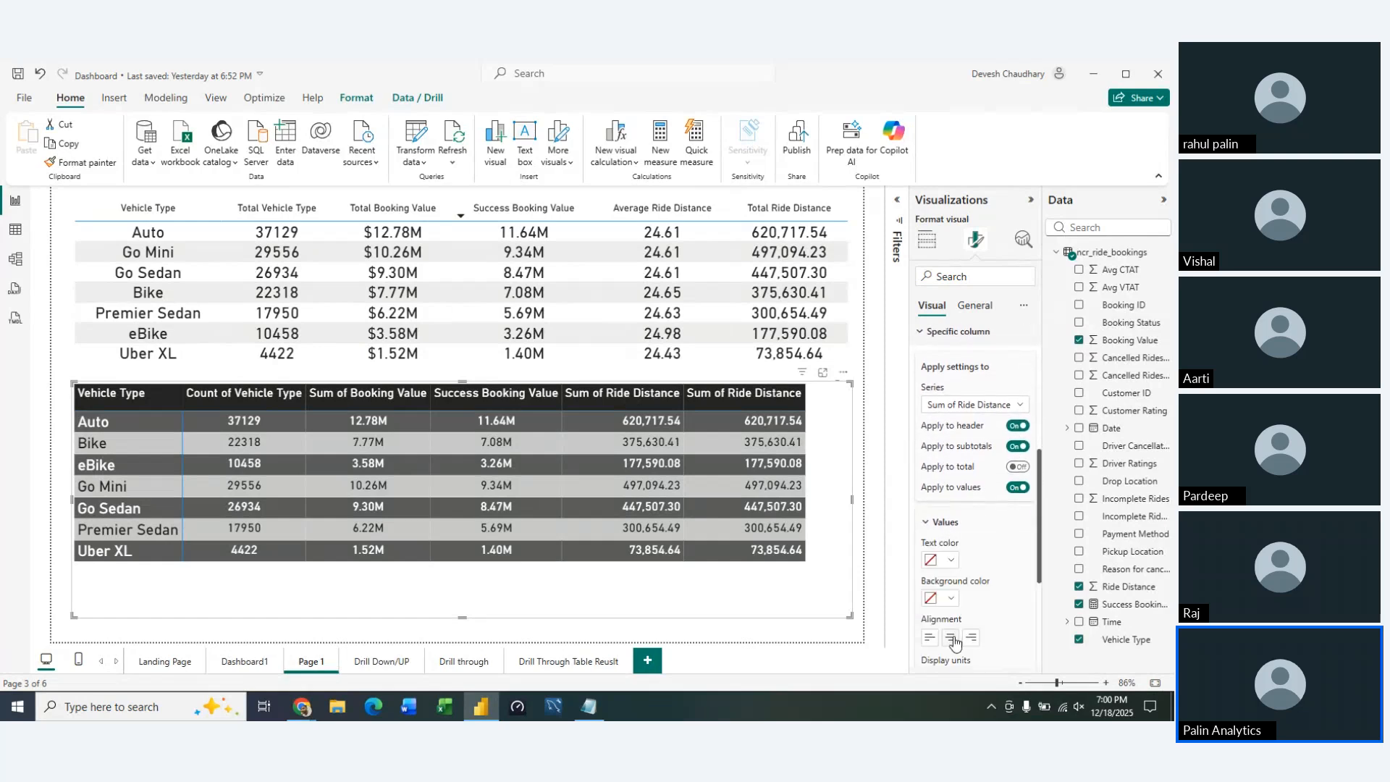
left_click(984, 404)
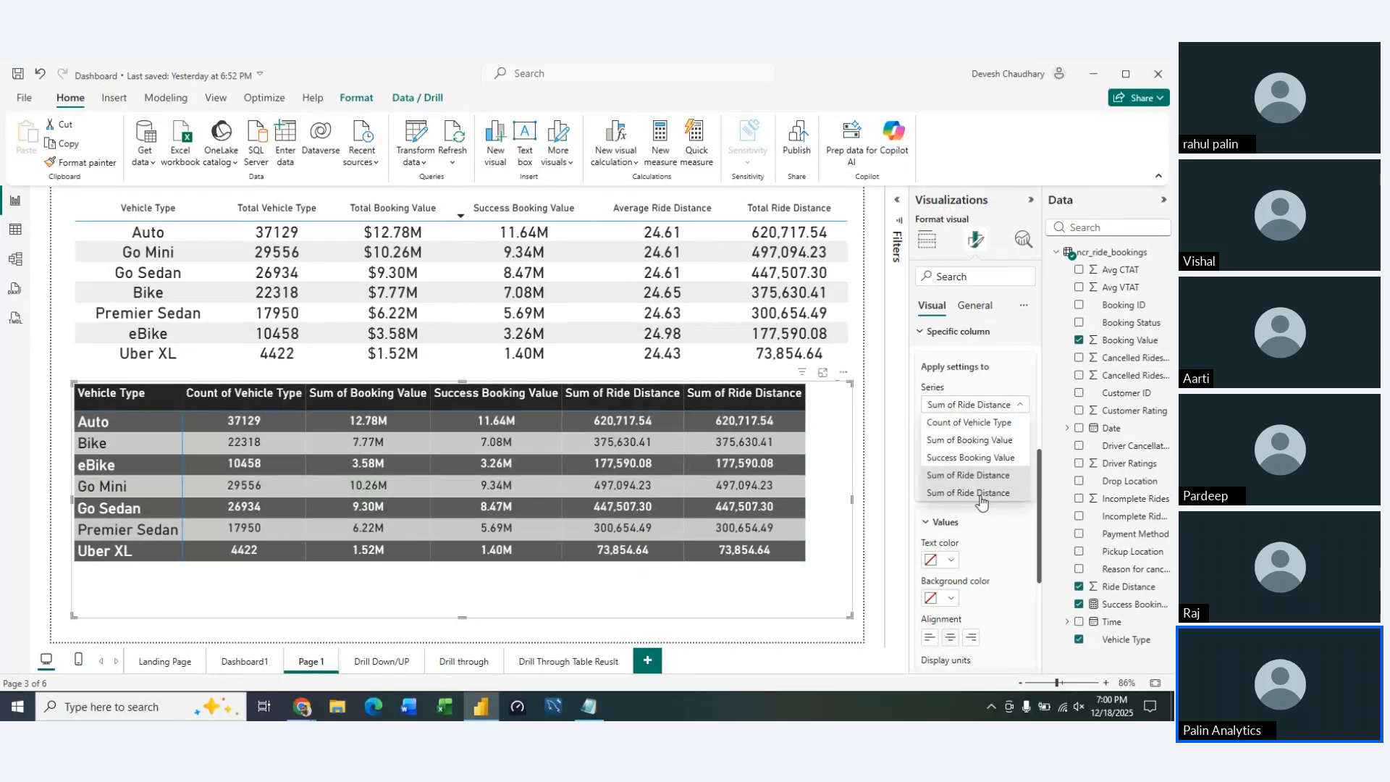
left_click(980, 493)
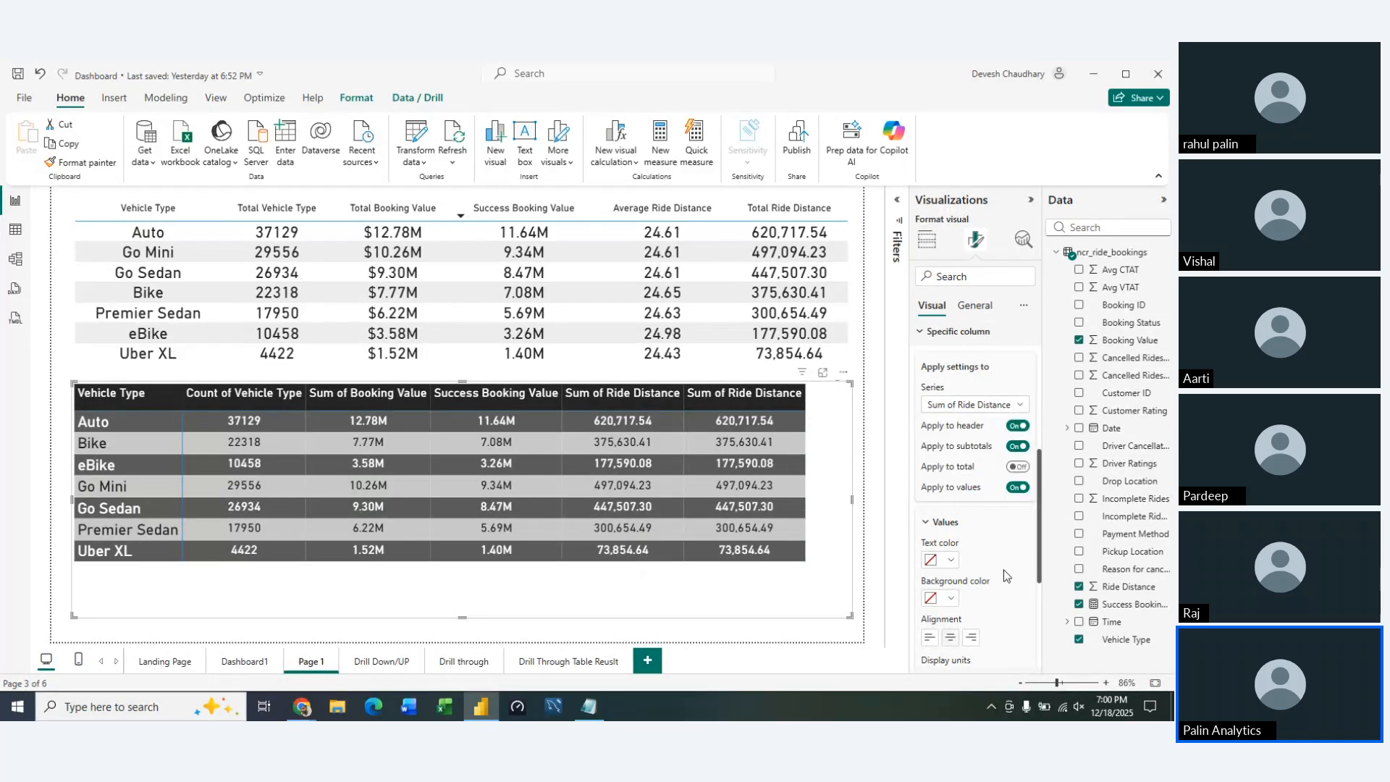
left_click(918, 335)
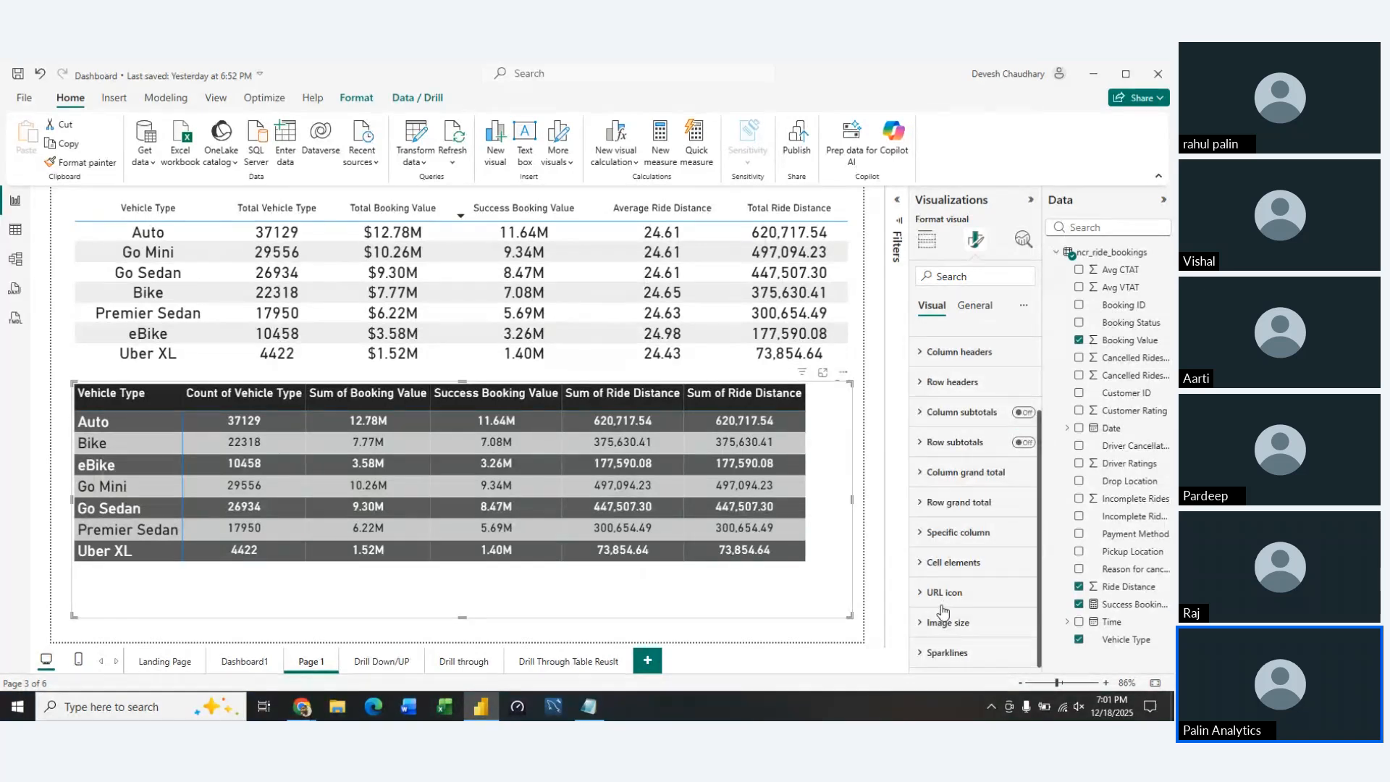
Change the aggregation of the matrix's first Sum of Ride Distance value to Average
left_click(927, 240)
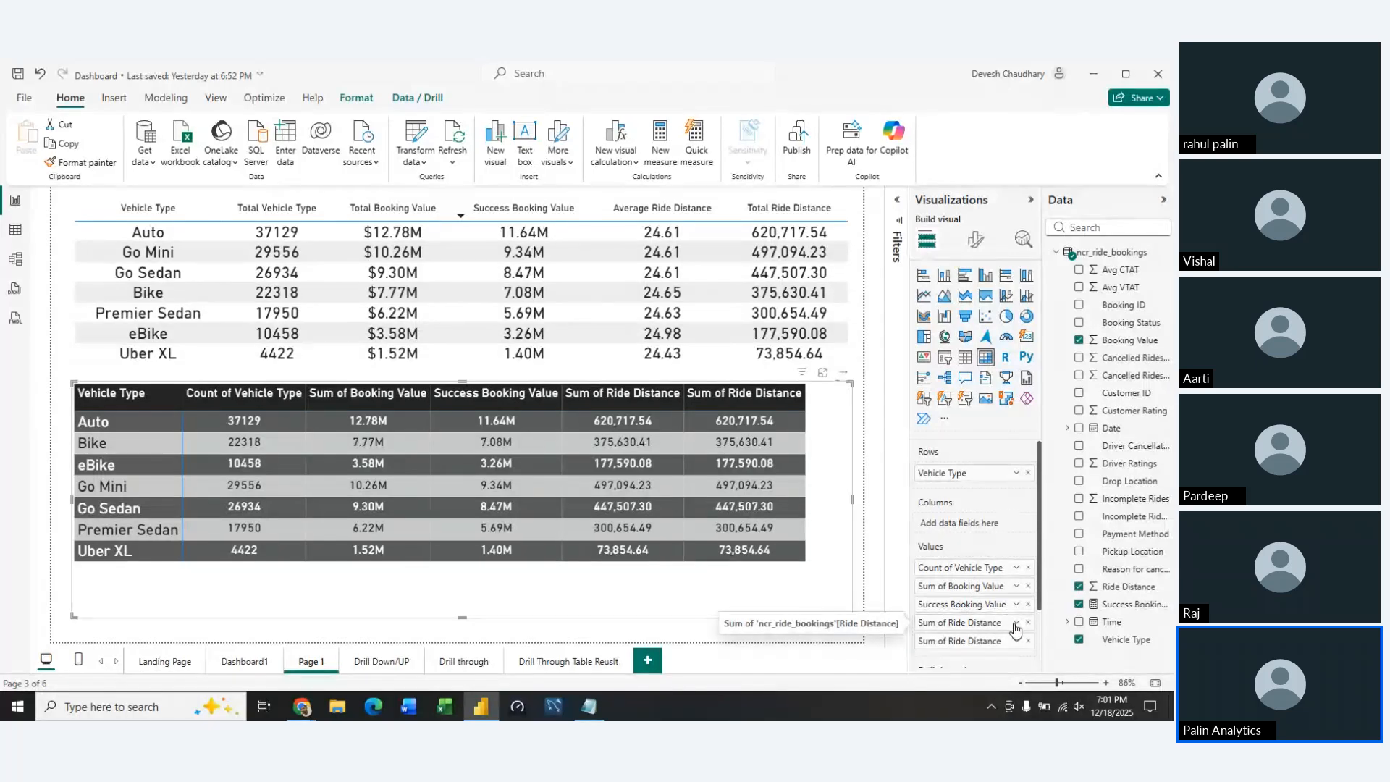
left_click(1015, 624)
left_click(1053, 467)
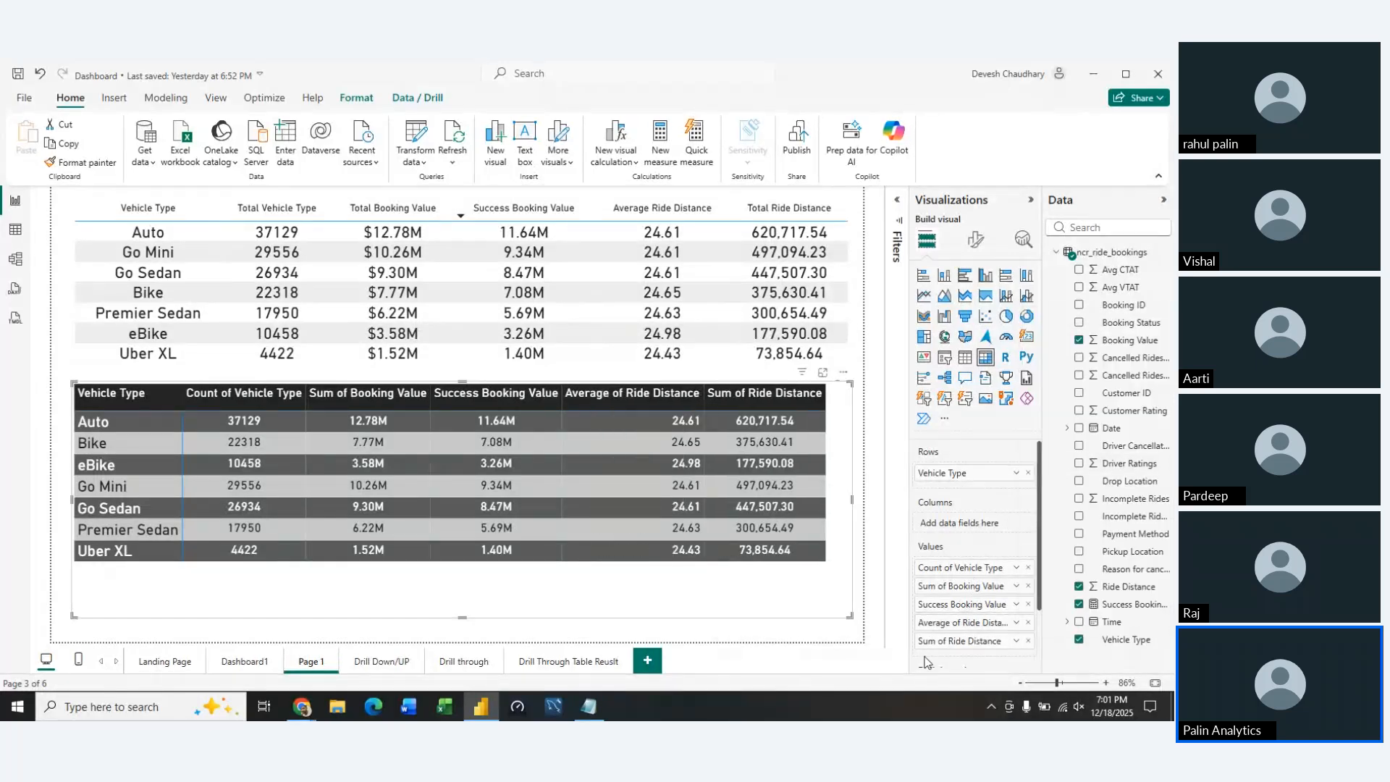
Center-align the matrix's Average of Ride Distance column and apply its column-specific formatting to the header
left_click(976, 241)
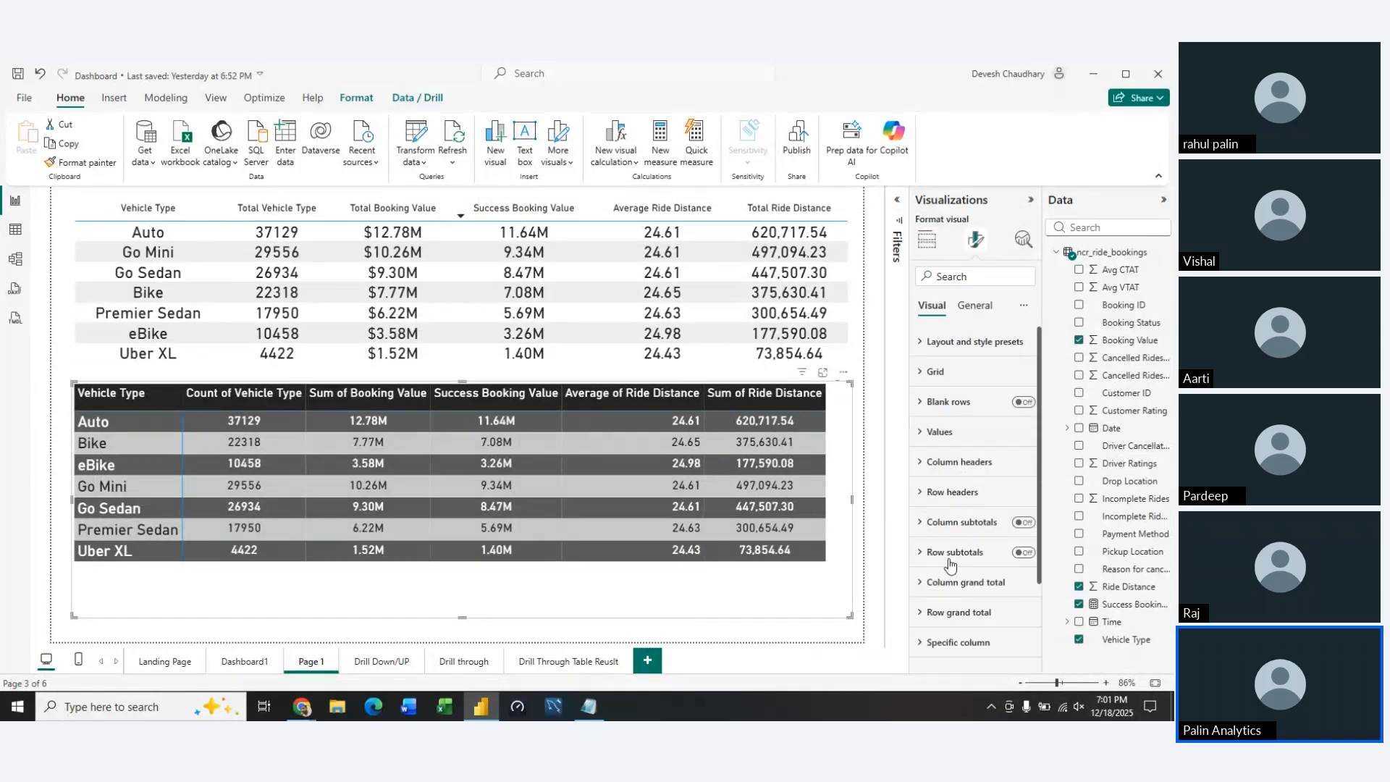
scroll(934, 586, "down", 2)
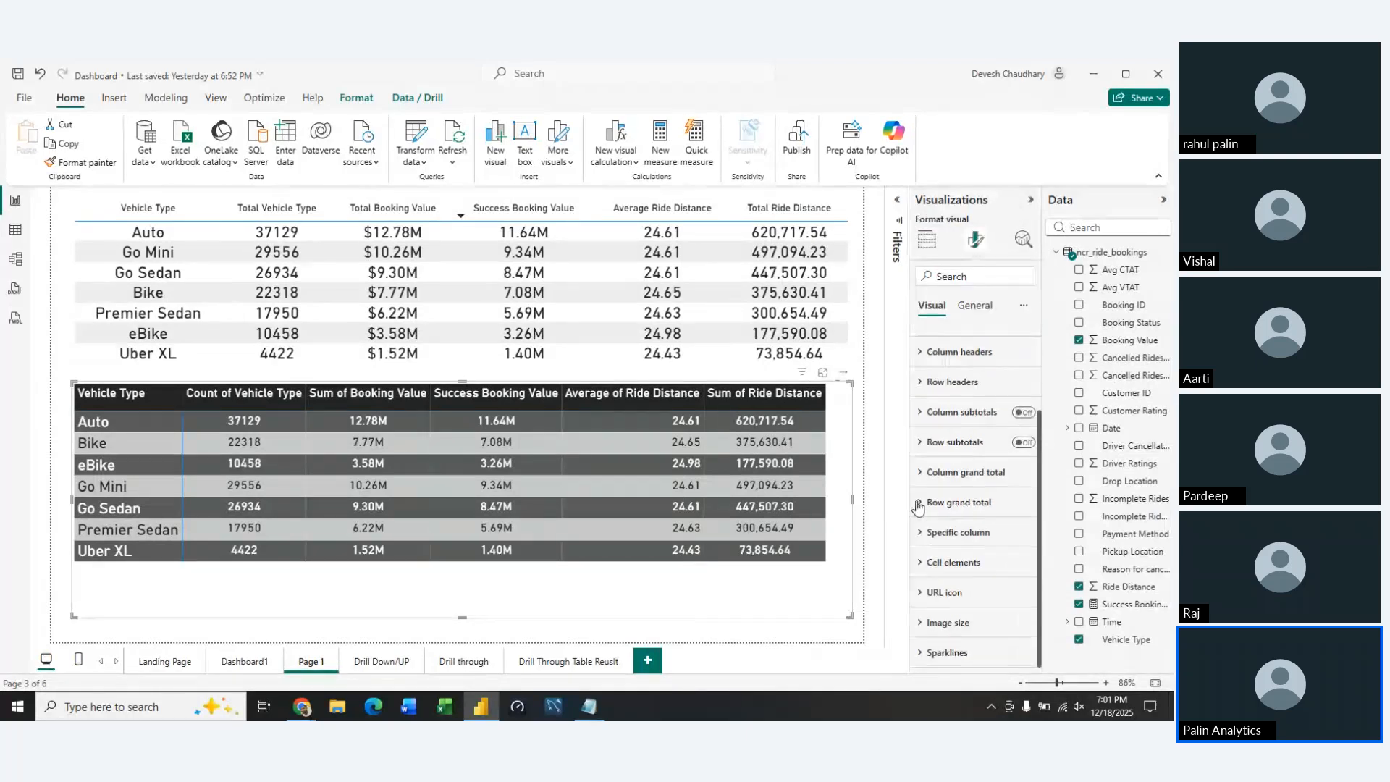
left_click(949, 549)
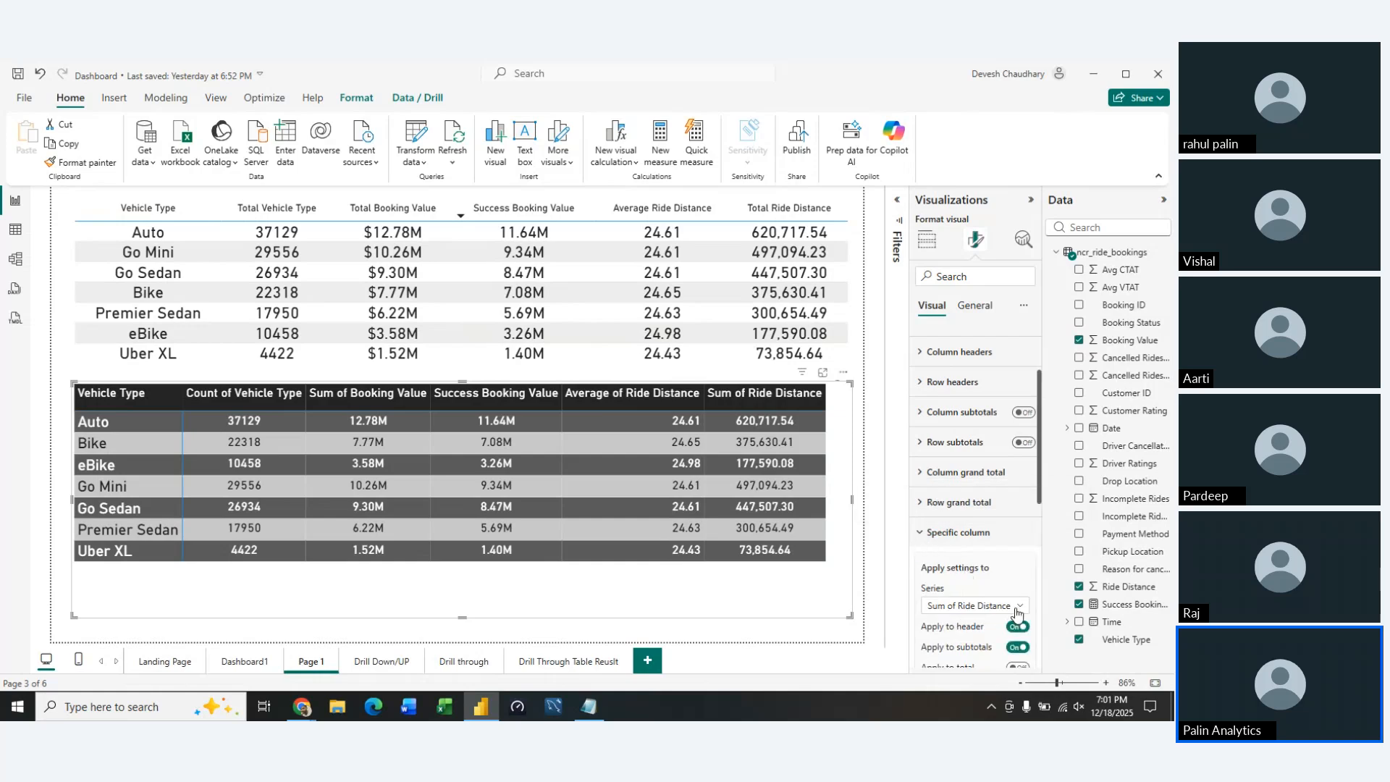
left_click(1017, 606)
left_click(966, 573)
left_click(1017, 627)
scroll(953, 532, "down", 3)
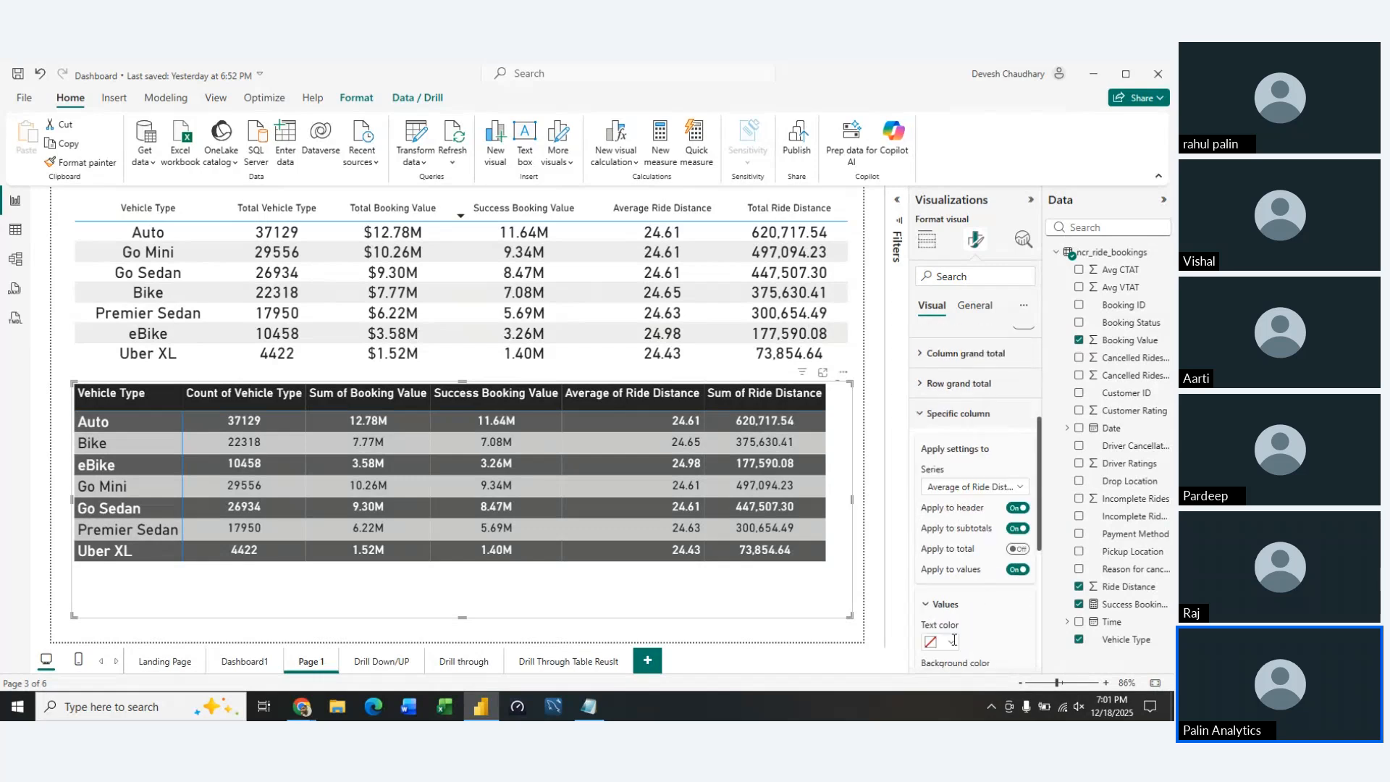
left_click(950, 610)
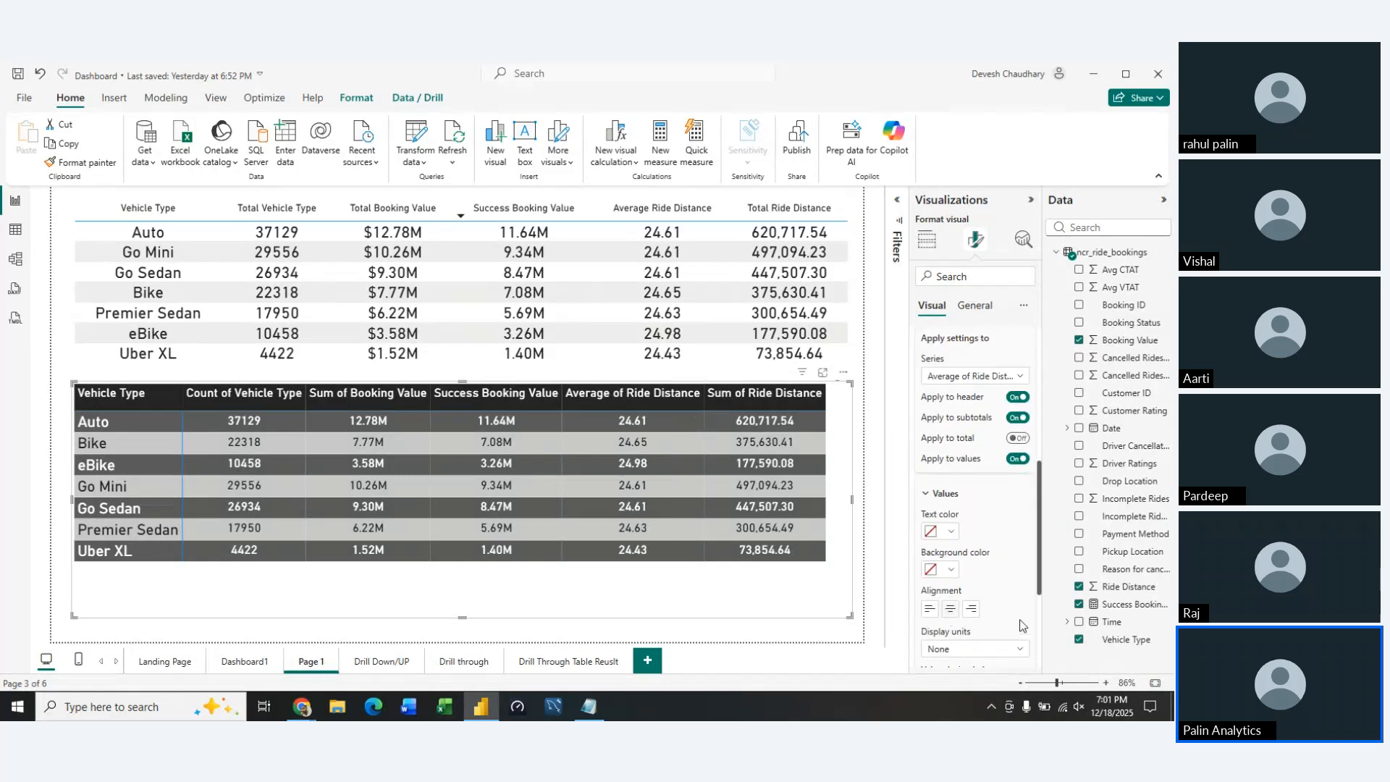
scroll(1024, 562, "up", 2)
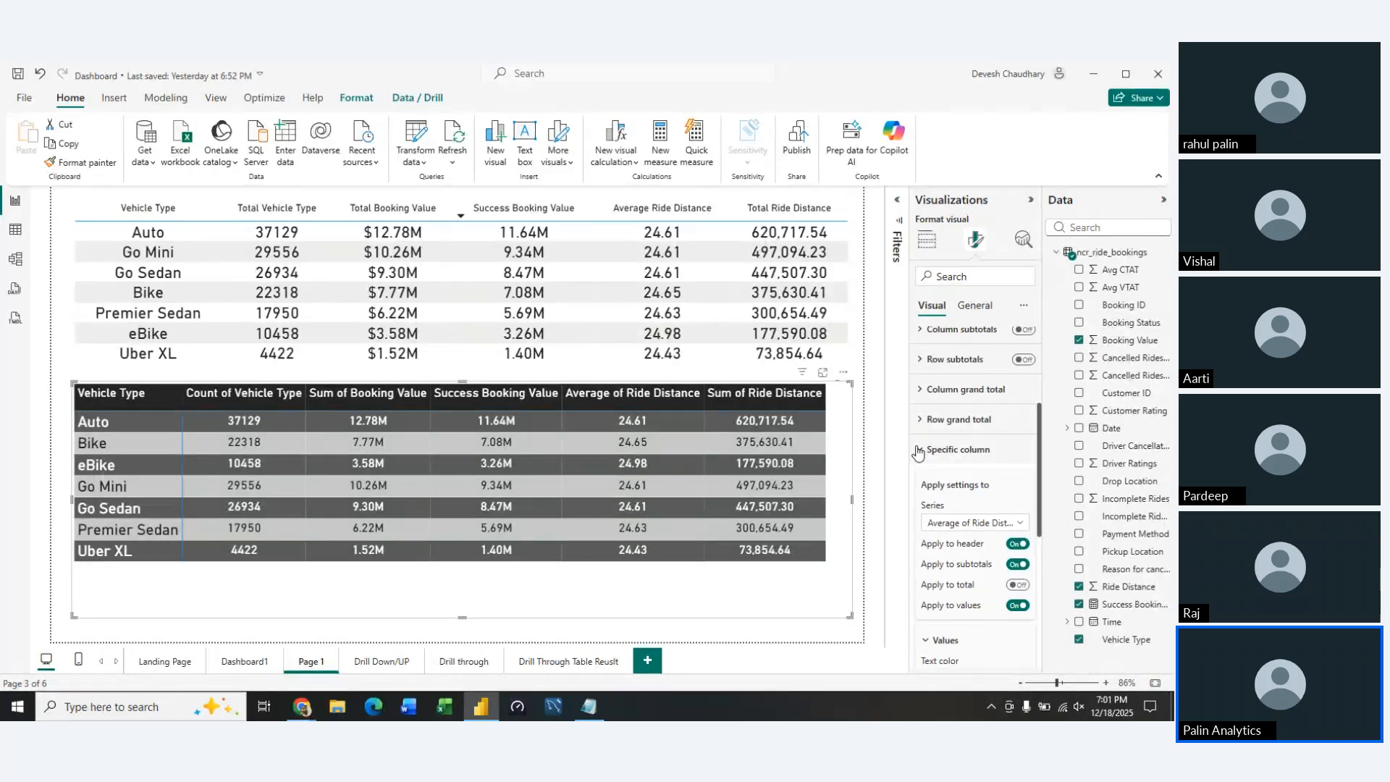
left_click(920, 450)
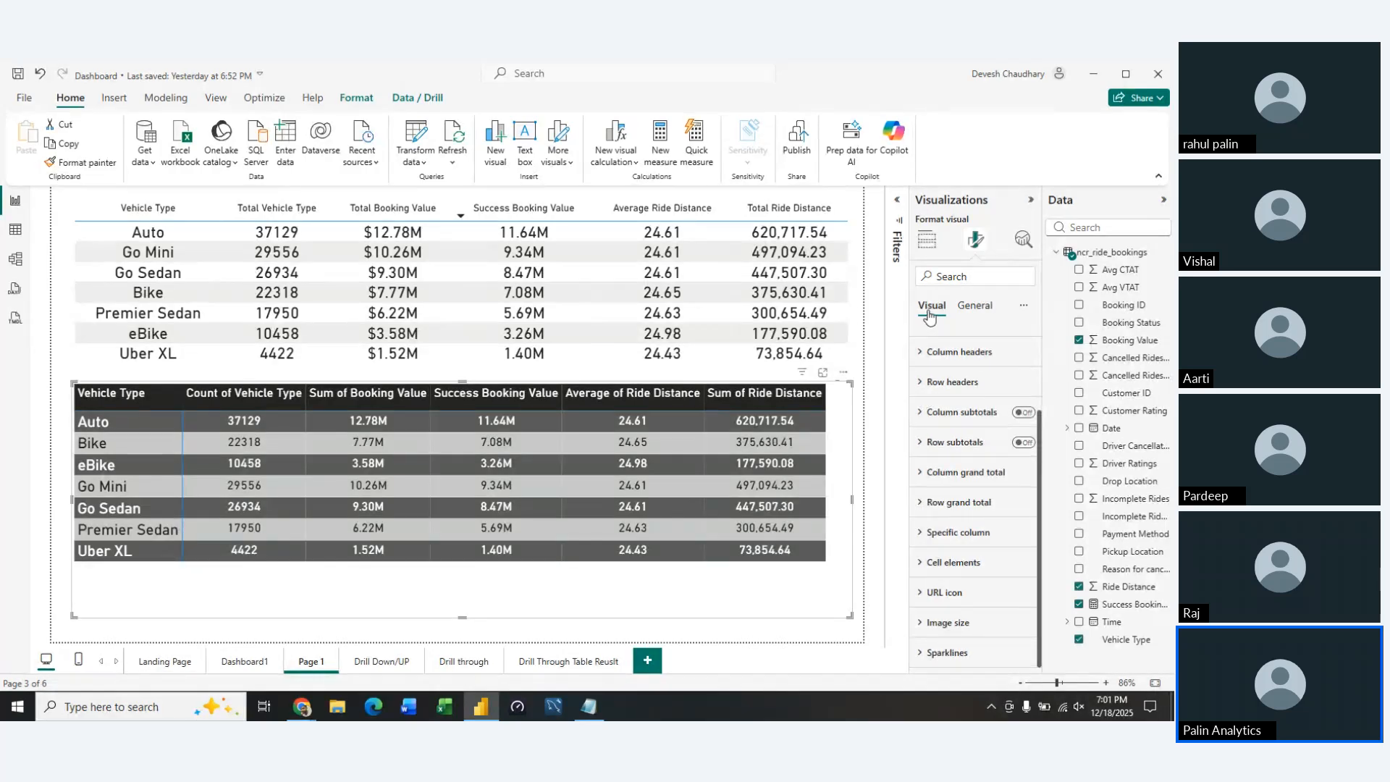
left_click(965, 316)
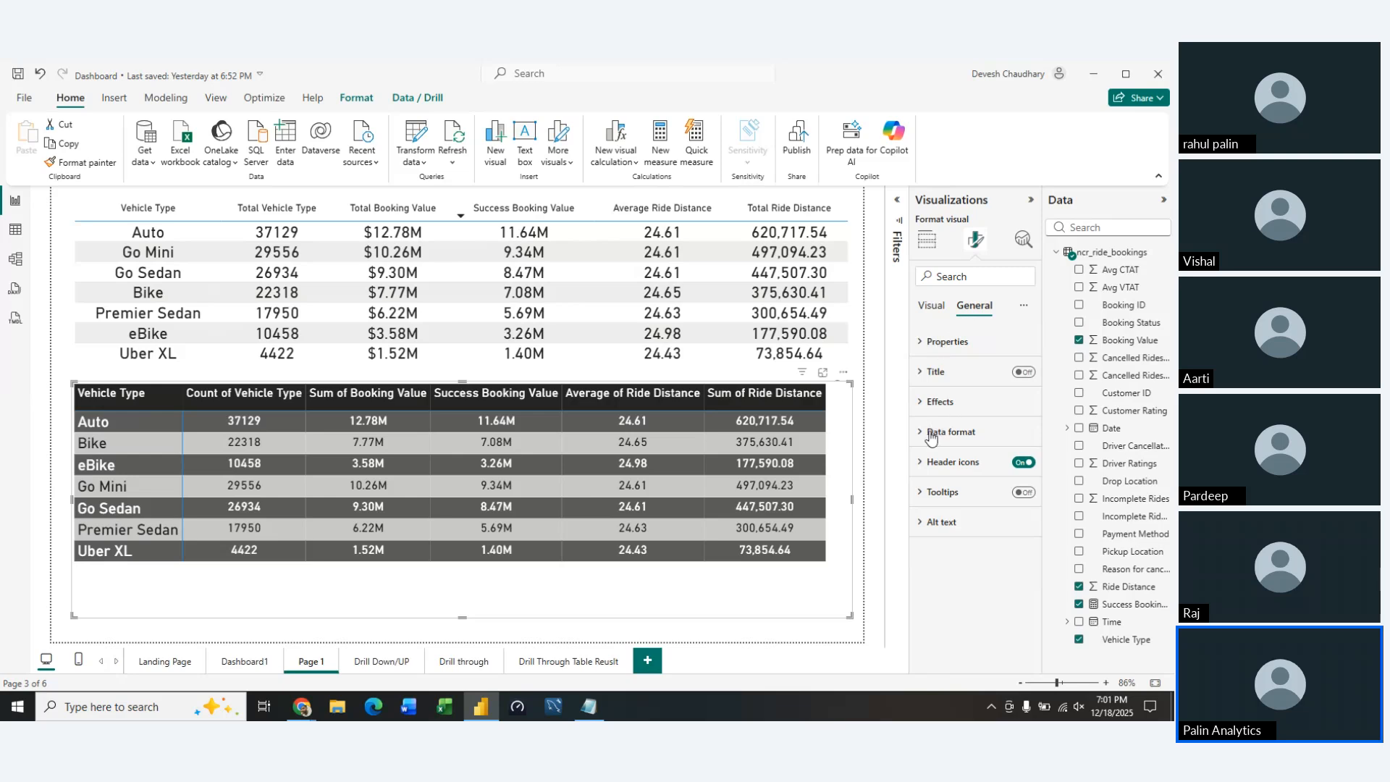
left_click(934, 308)
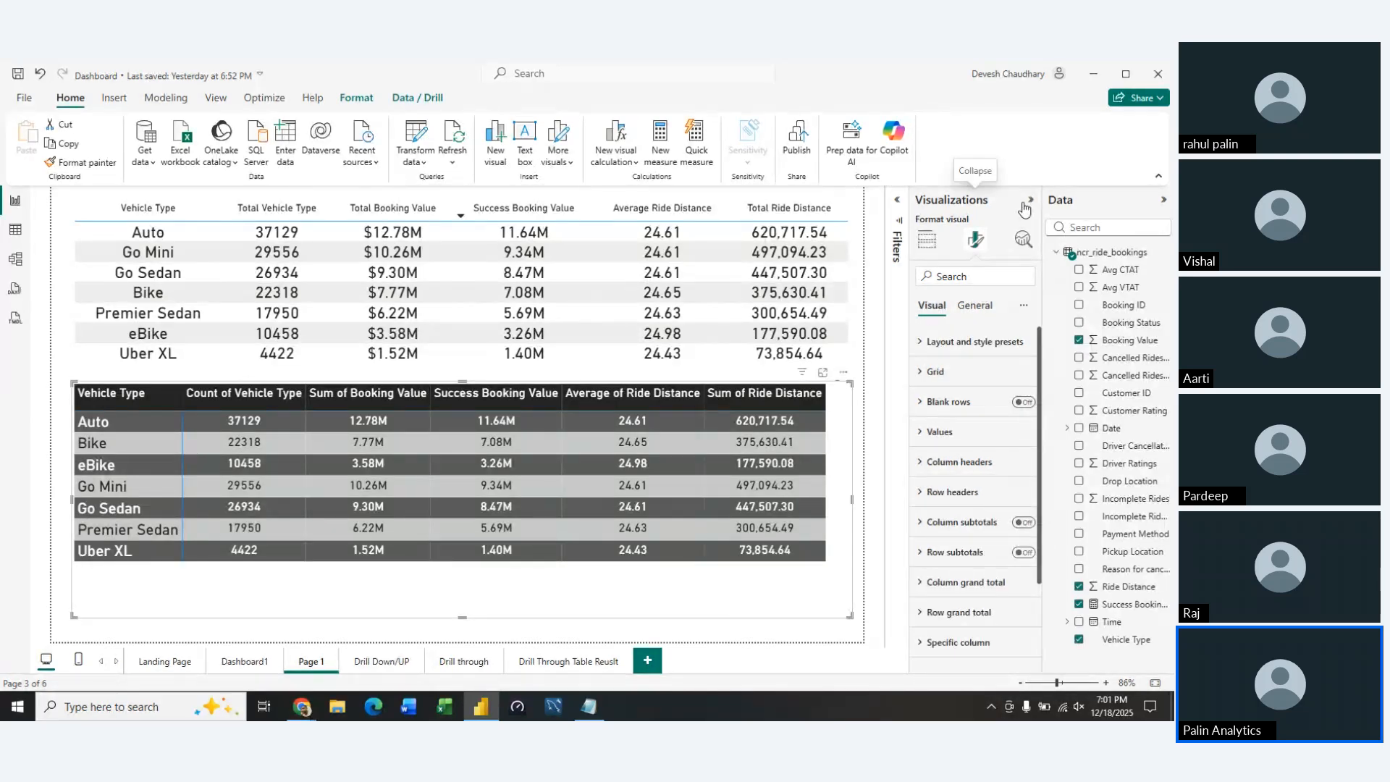
left_click(1030, 201)
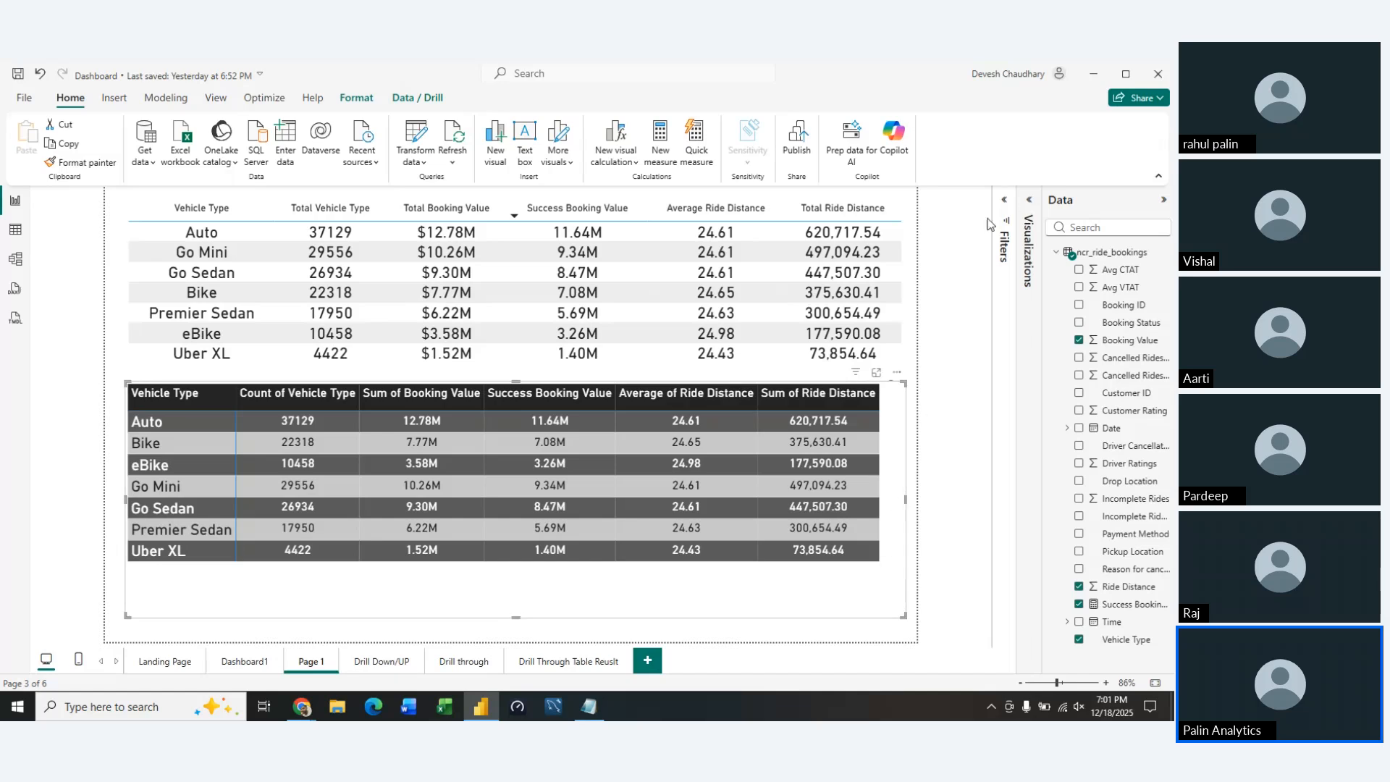
left_click(1029, 200)
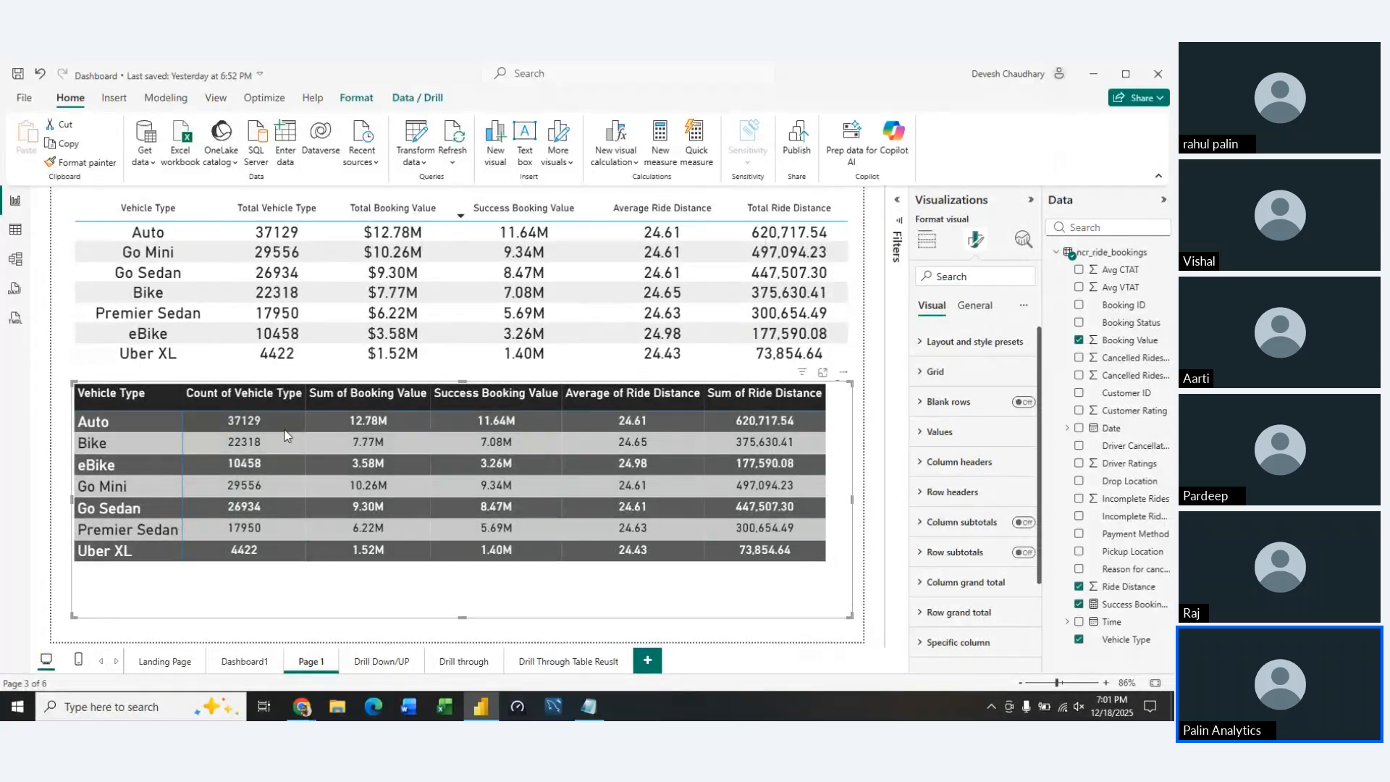
Set the data format of the matrix's Sum of Booking Value column to Currency
left_click(974, 304)
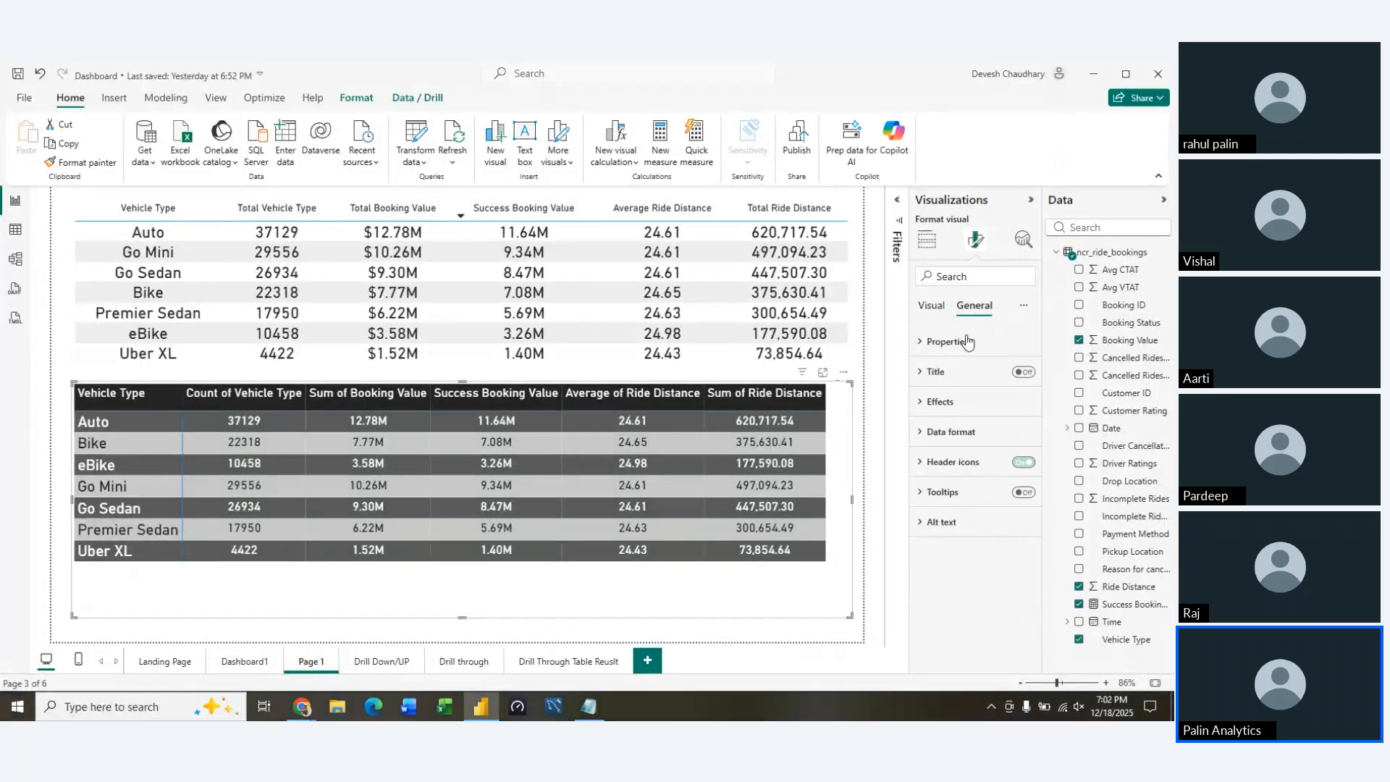
left_click(932, 434)
left_click(1017, 493)
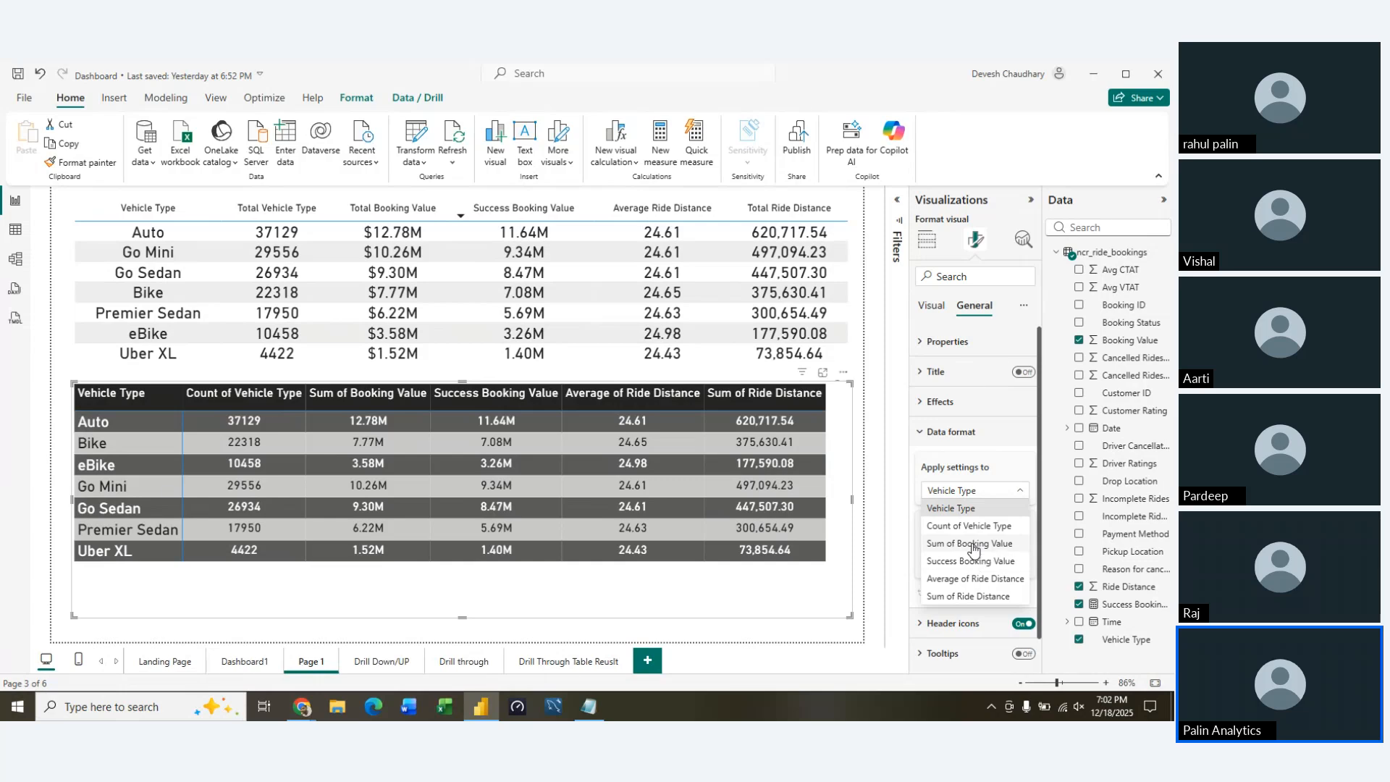
left_click(970, 544)
left_click(981, 562)
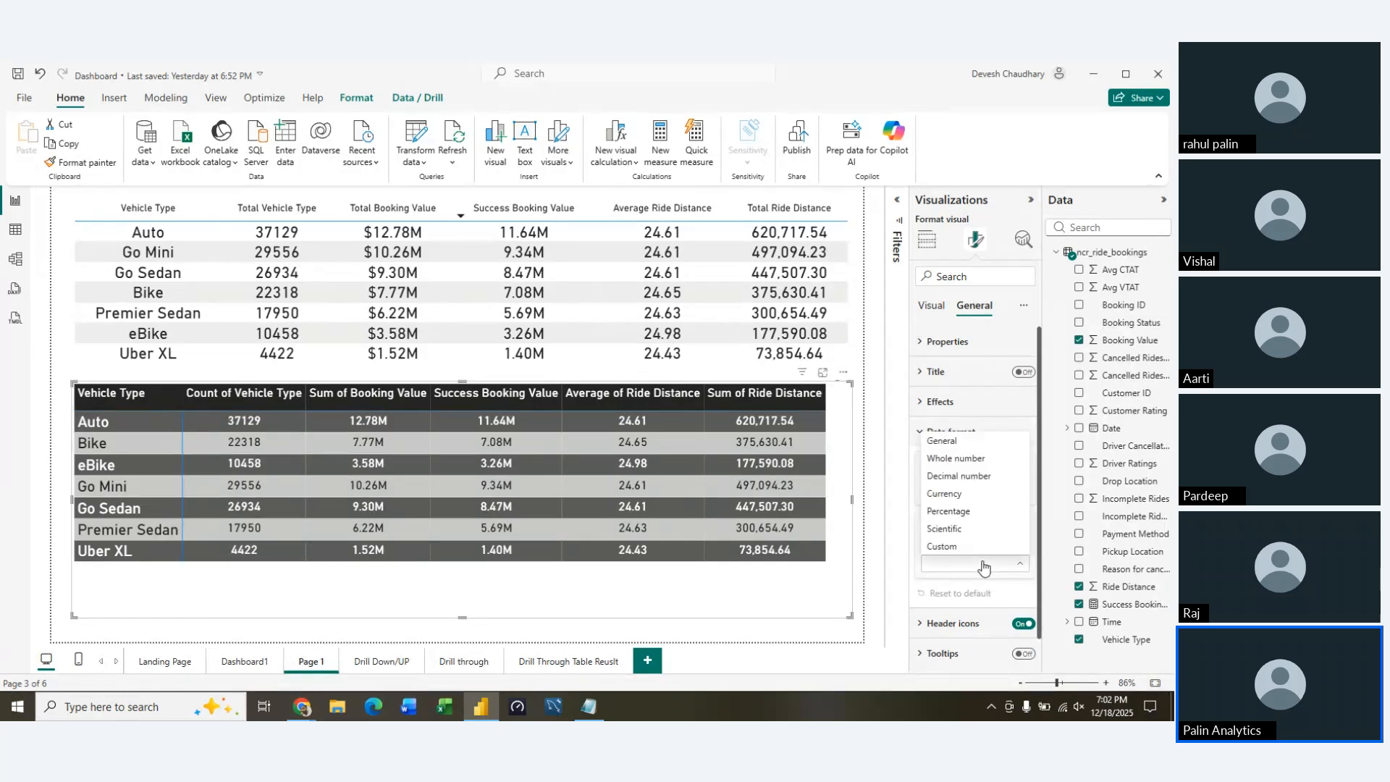
left_click(962, 500)
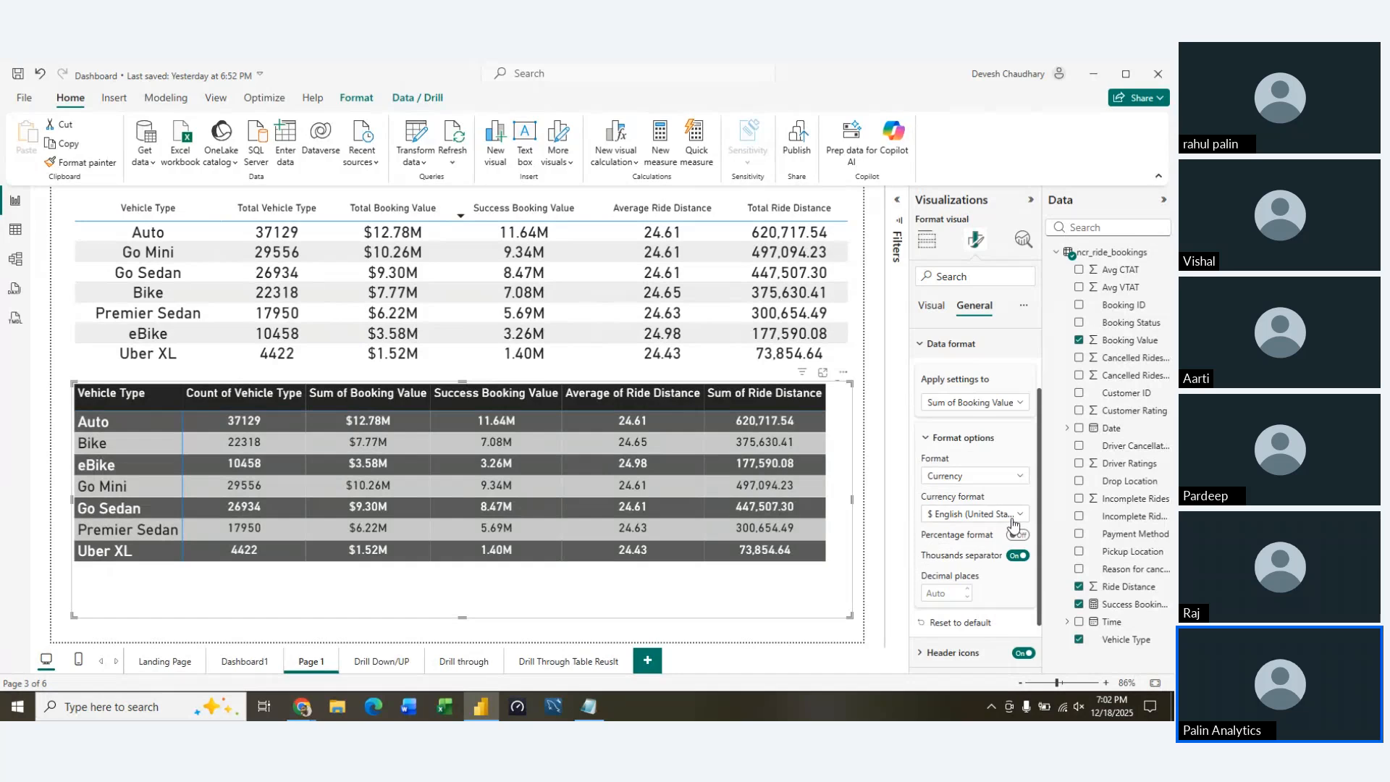
Set the currency format of the Sum of Booking Value column to ₹ Hindi (India)
left_click(1013, 518)
scroll(867, 446, "down", 10)
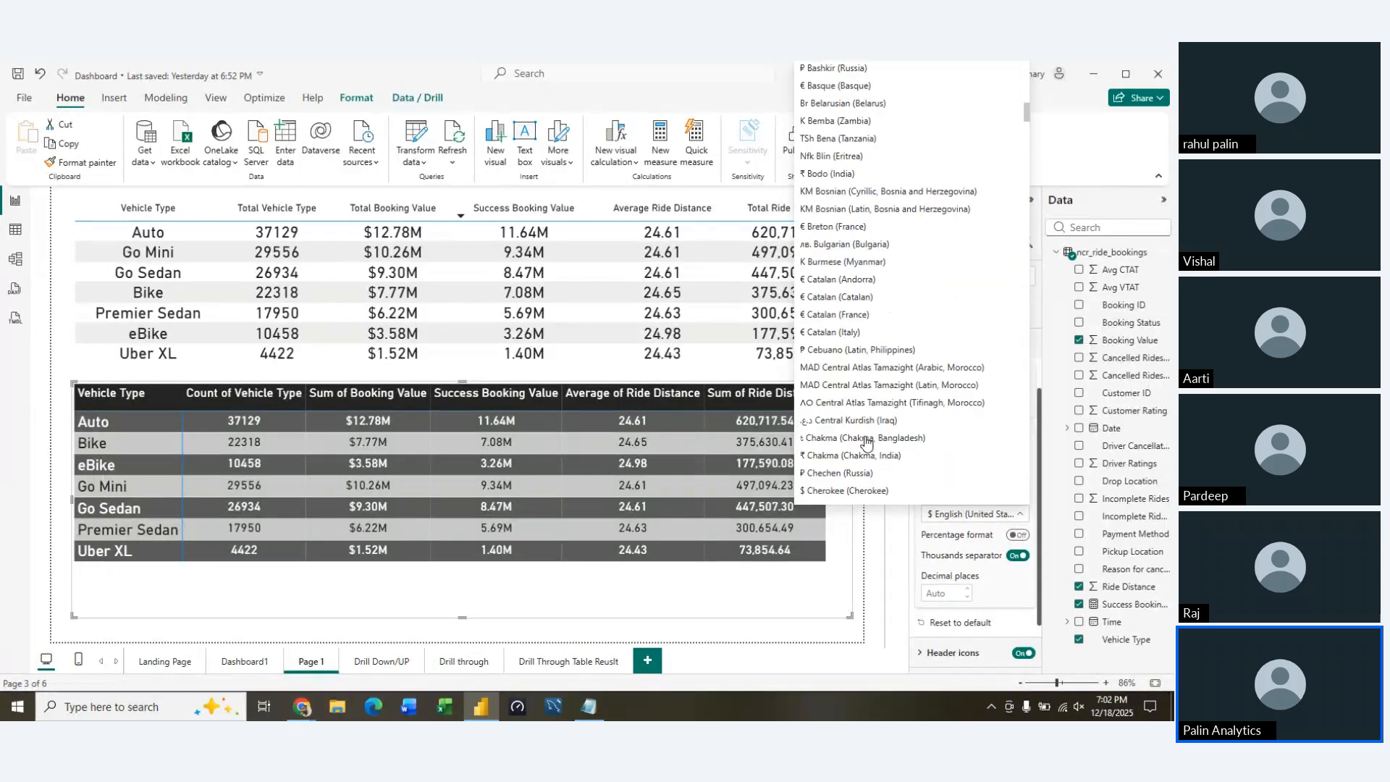
scroll(867, 443, "down", 20)
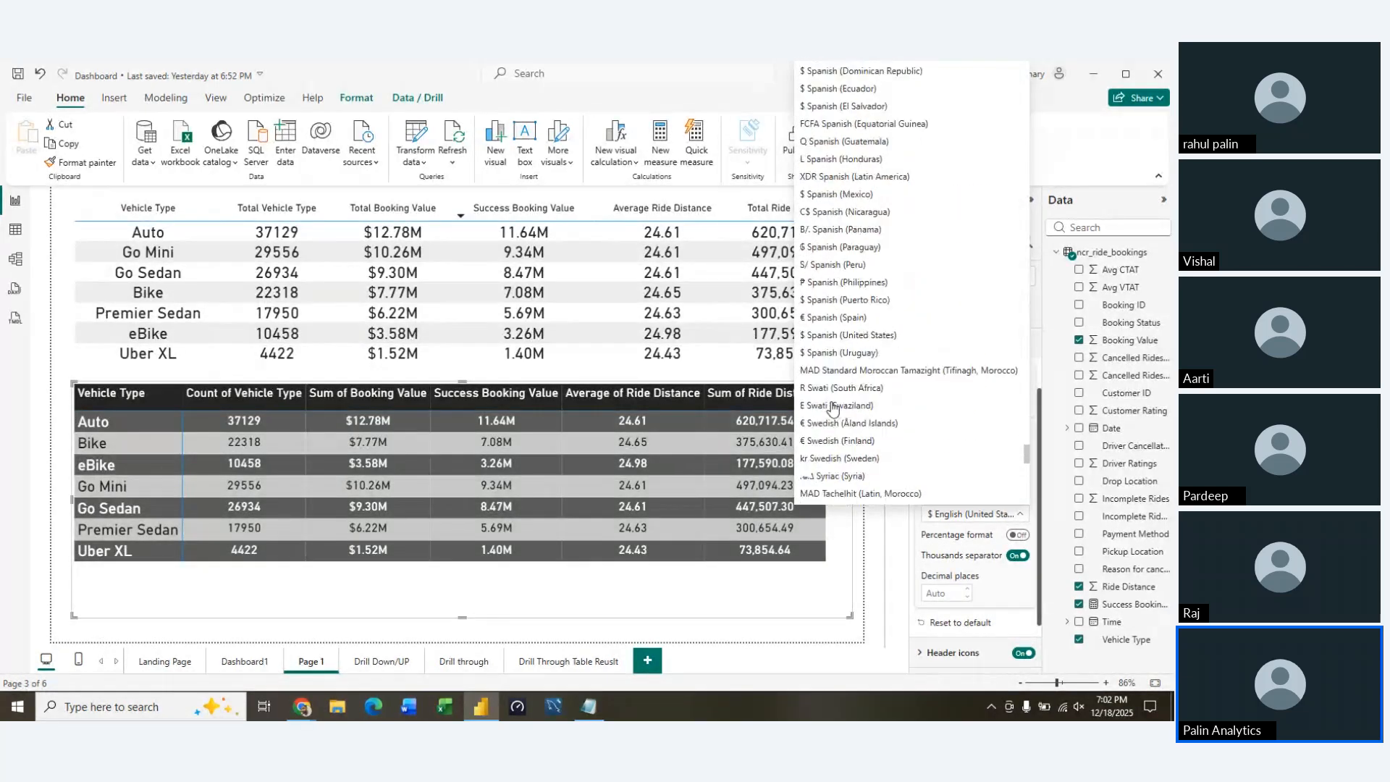
scroll(832, 400, "up", 3)
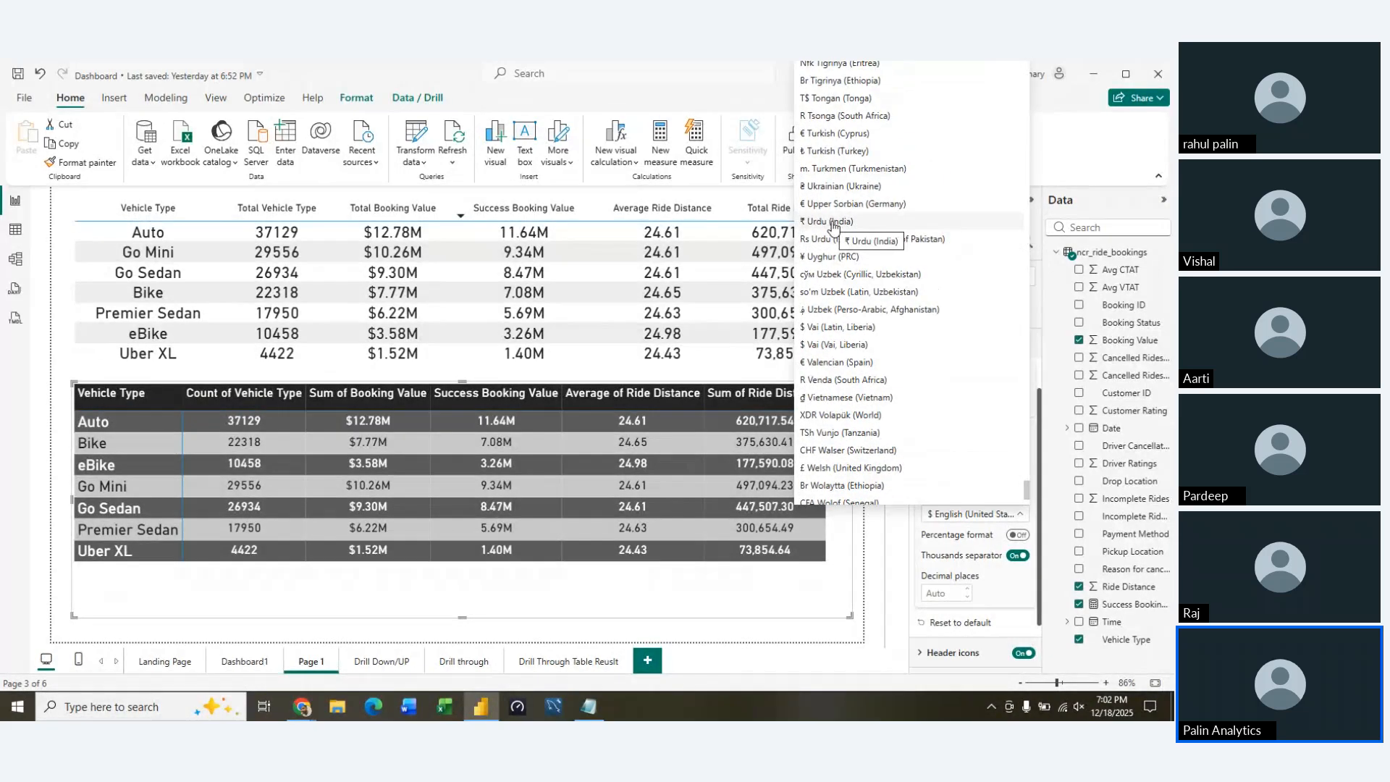
scroll(833, 226, "up", 20)
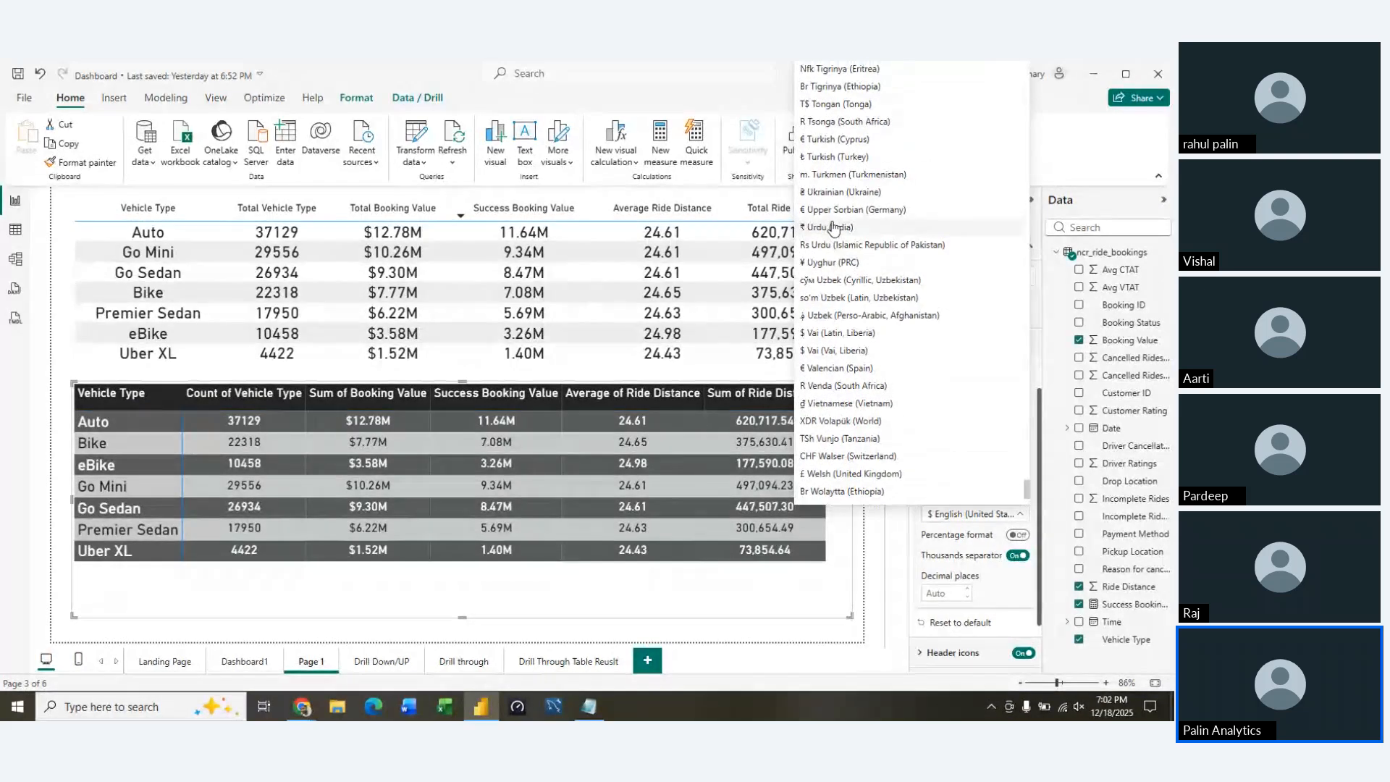
scroll(832, 227, "up", 20)
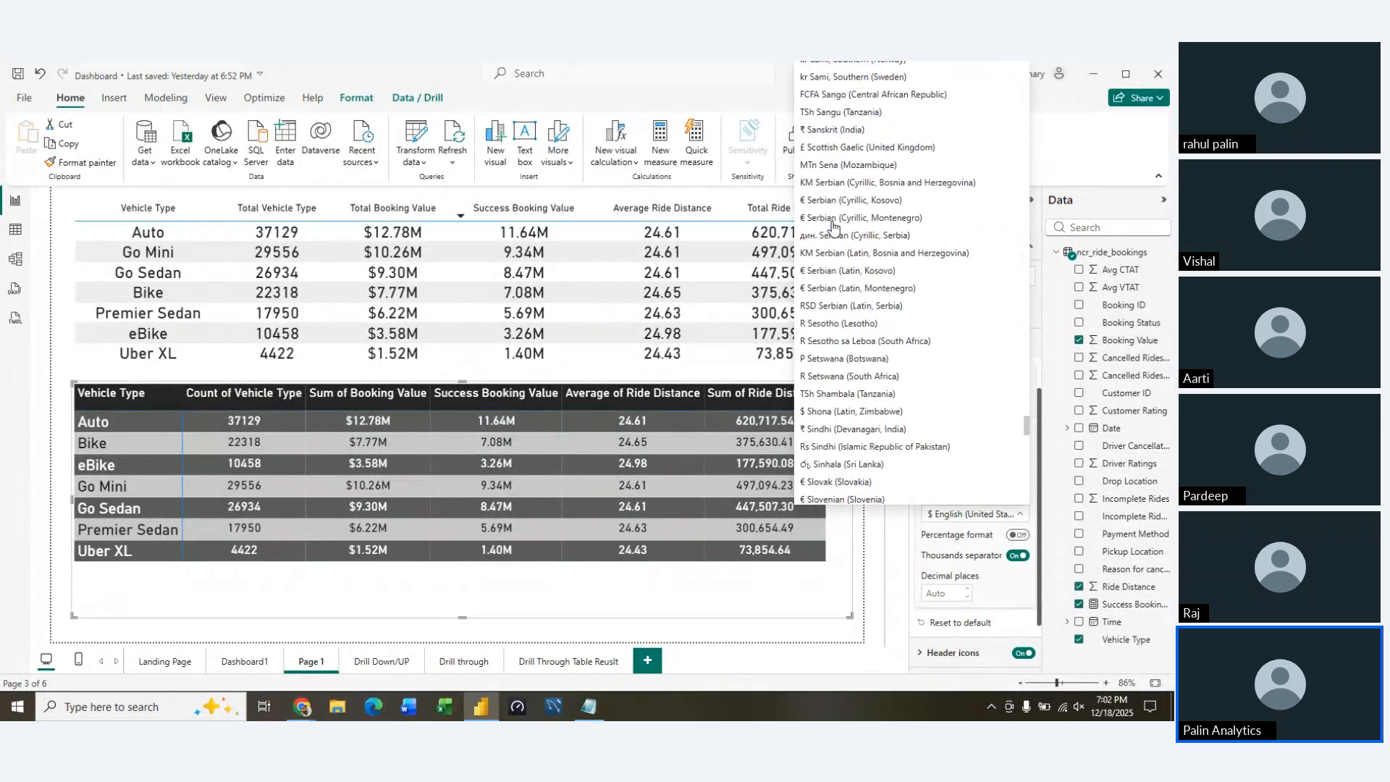
scroll(833, 228, "up", 20)
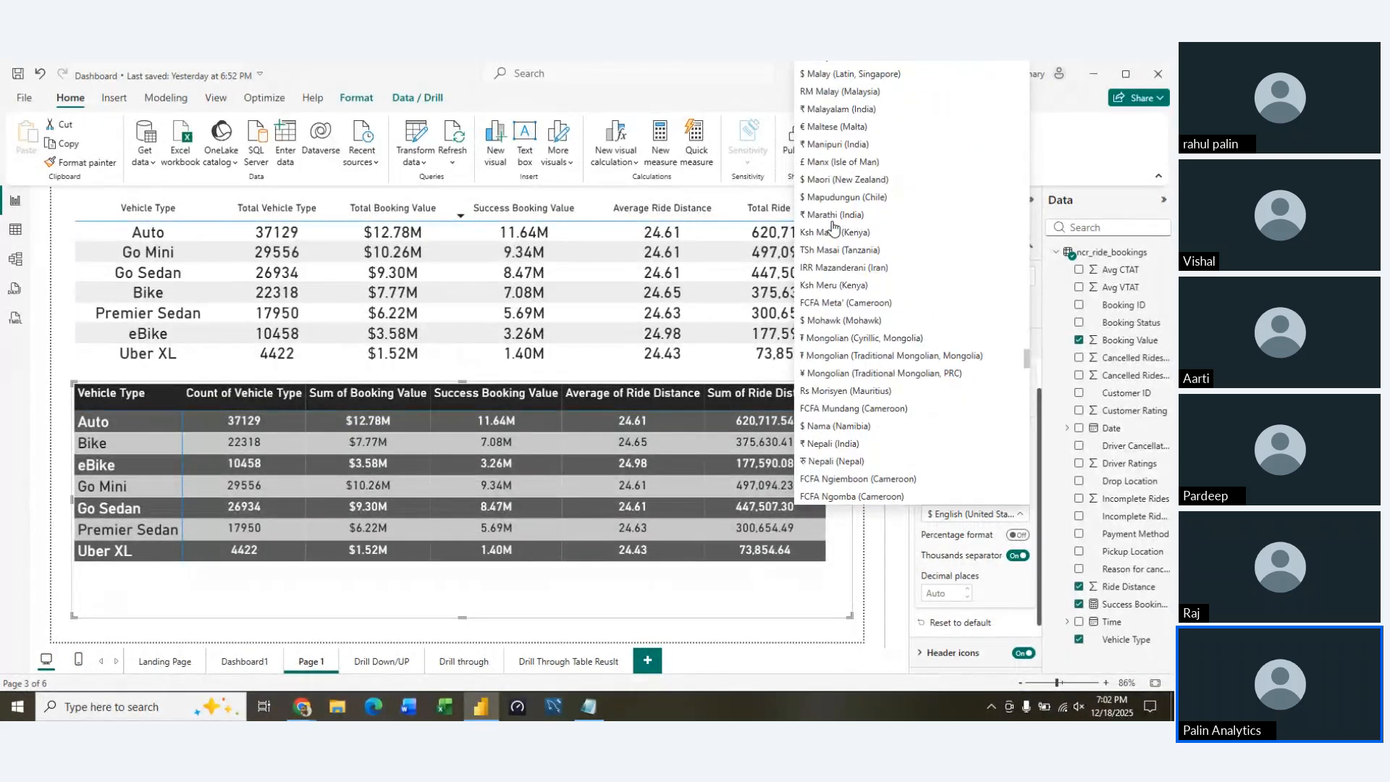
scroll(833, 226, "up", 15)
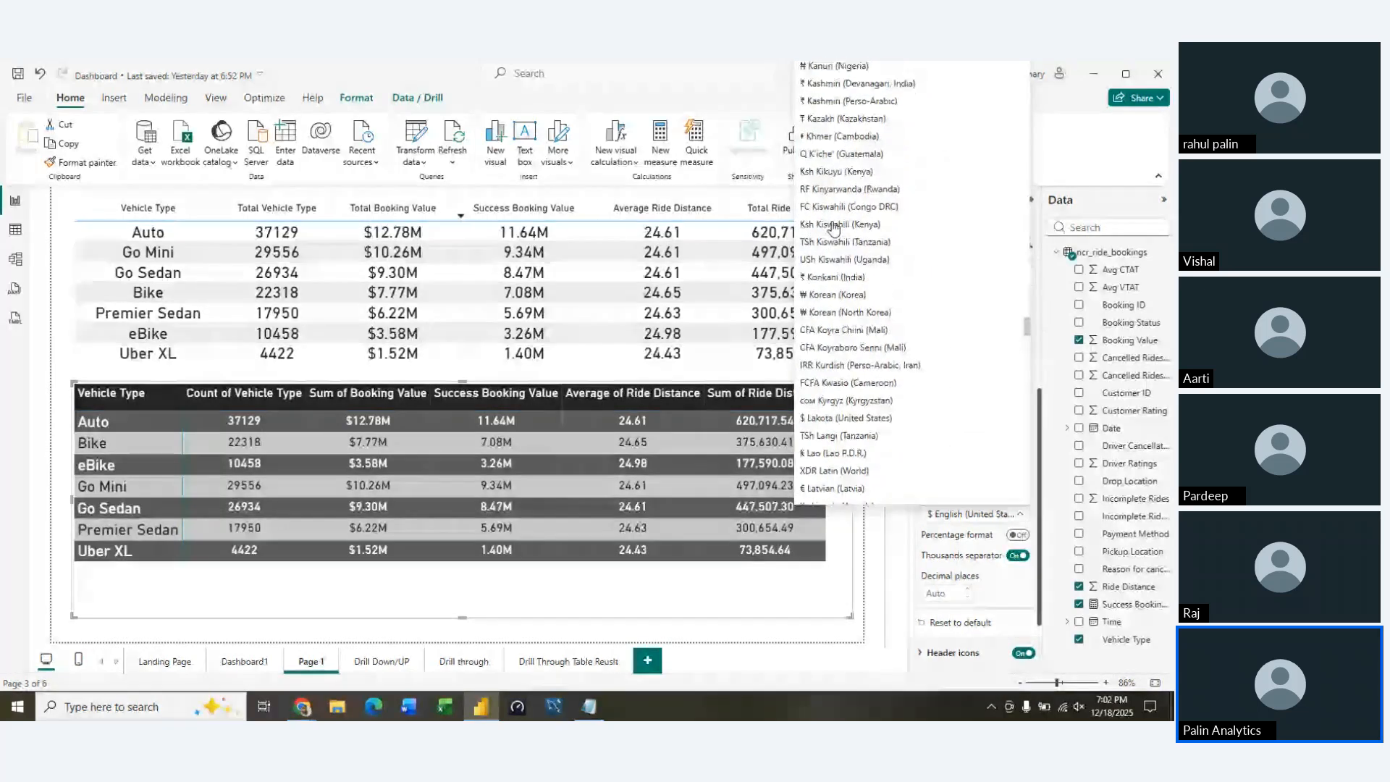
scroll(832, 227, "up", 3)
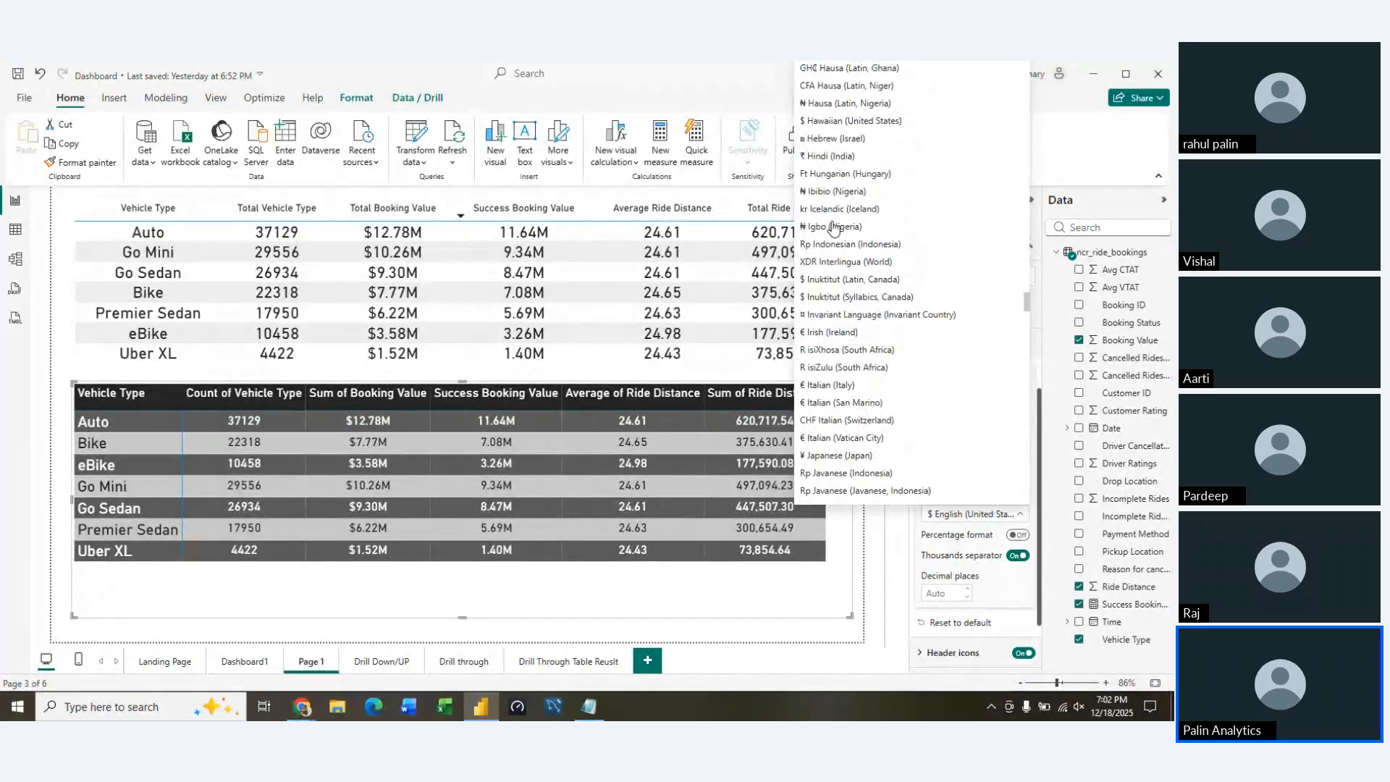
left_click(832, 220)
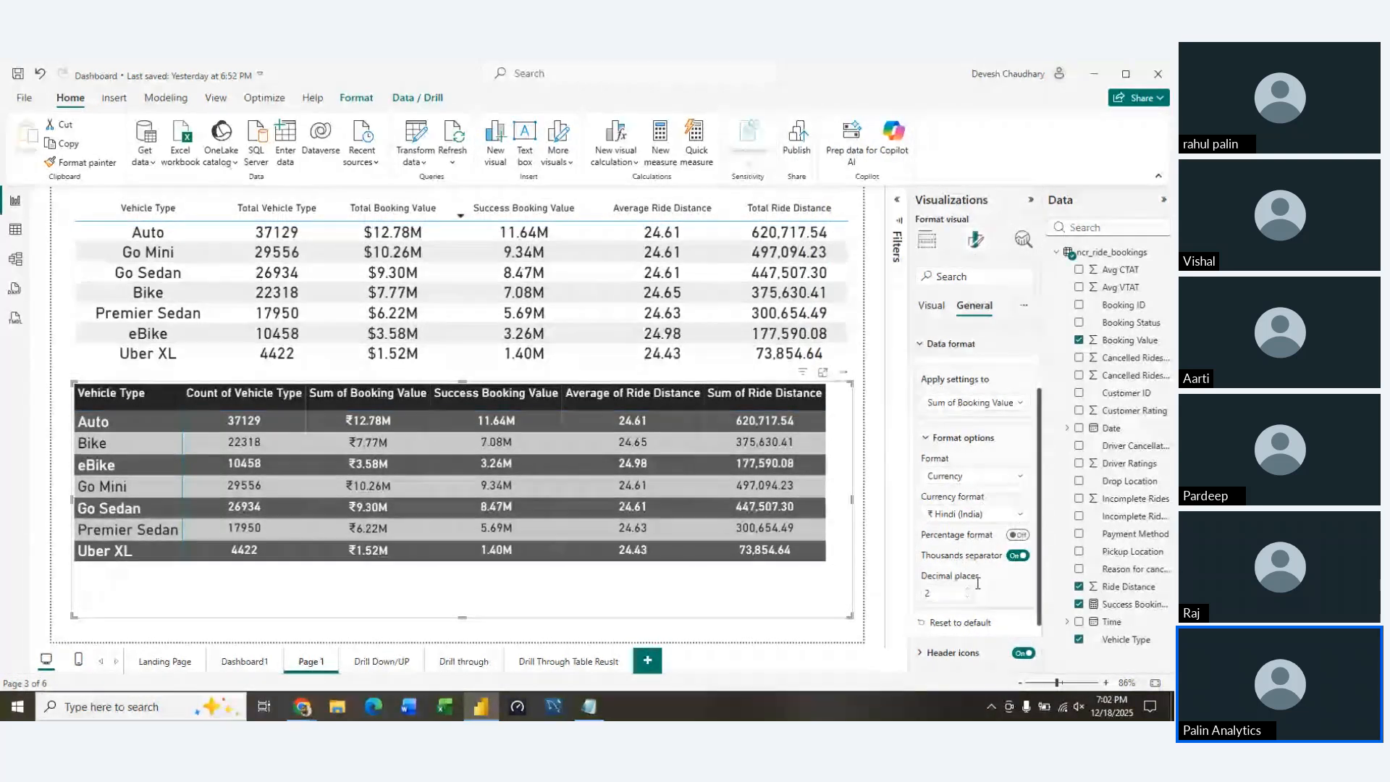
Set the data format of the matrix's Success Booking Value column to Currency
left_click(974, 402)
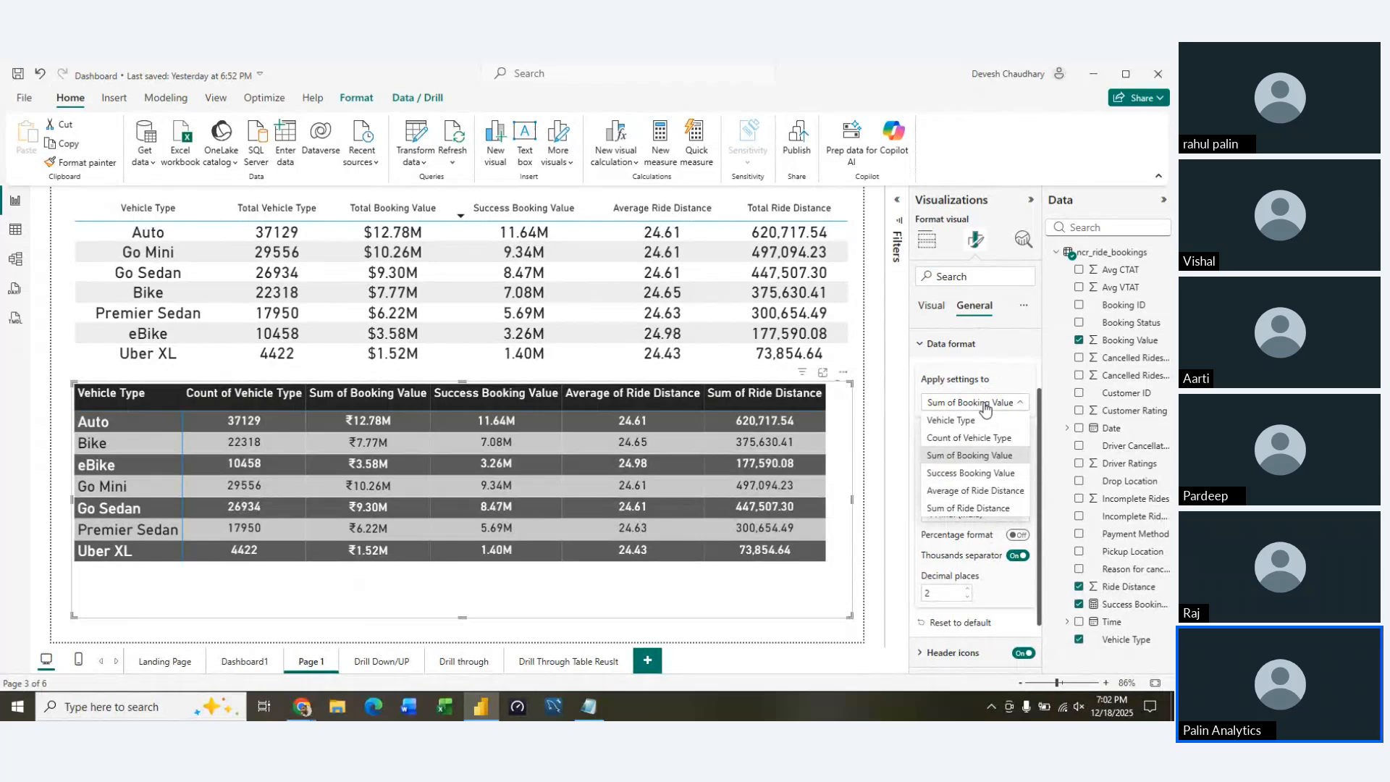
left_click(972, 472)
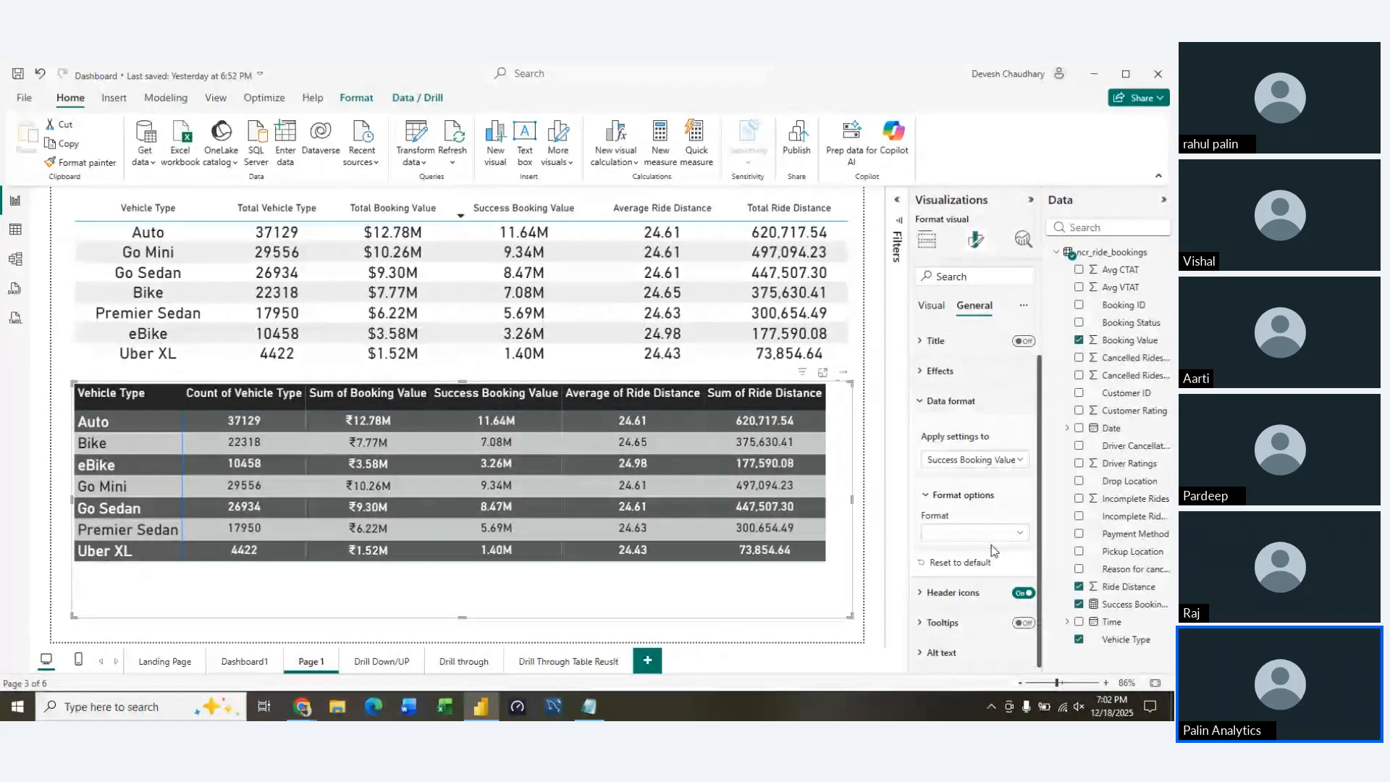
left_click(994, 534)
left_click(956, 604)
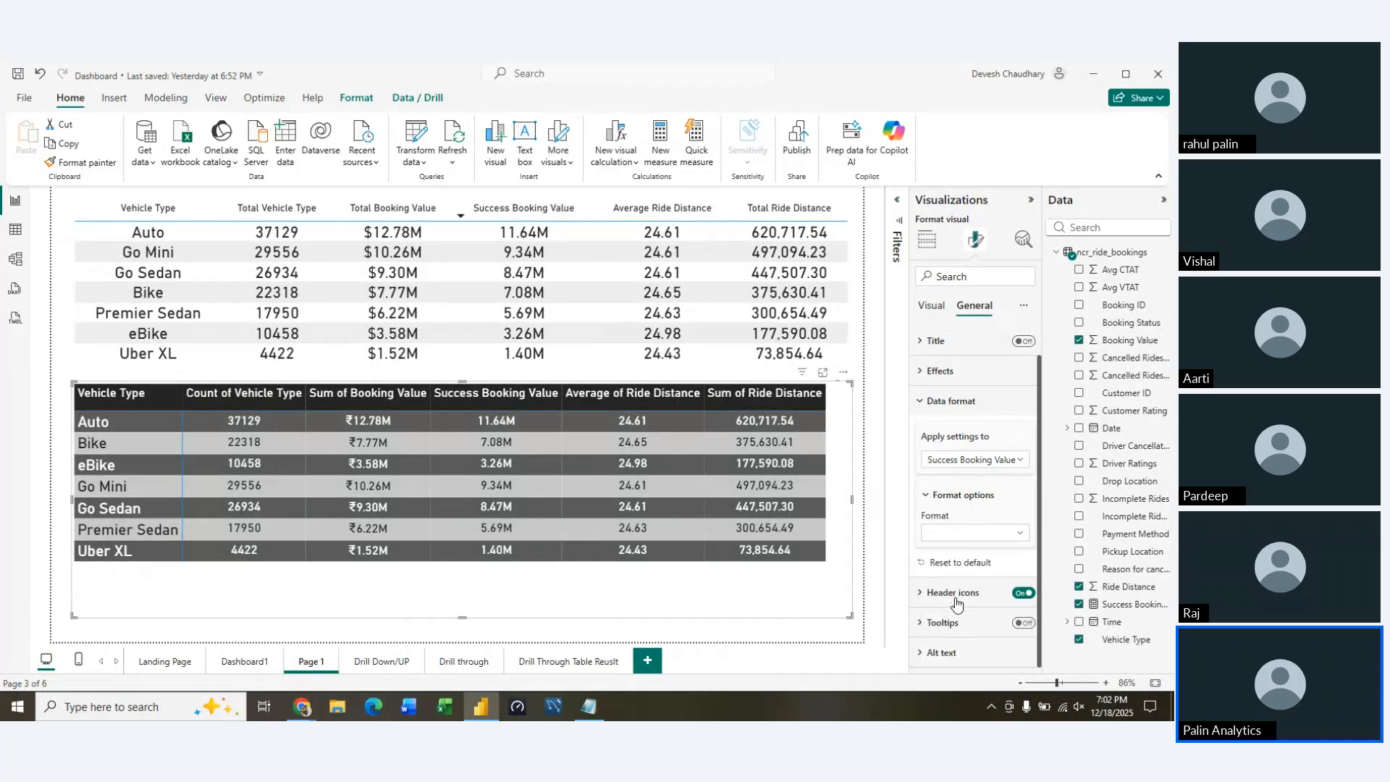
Set the currency format of the Success Booking Value column to ₹ Hindi (India)
left_click(996, 572)
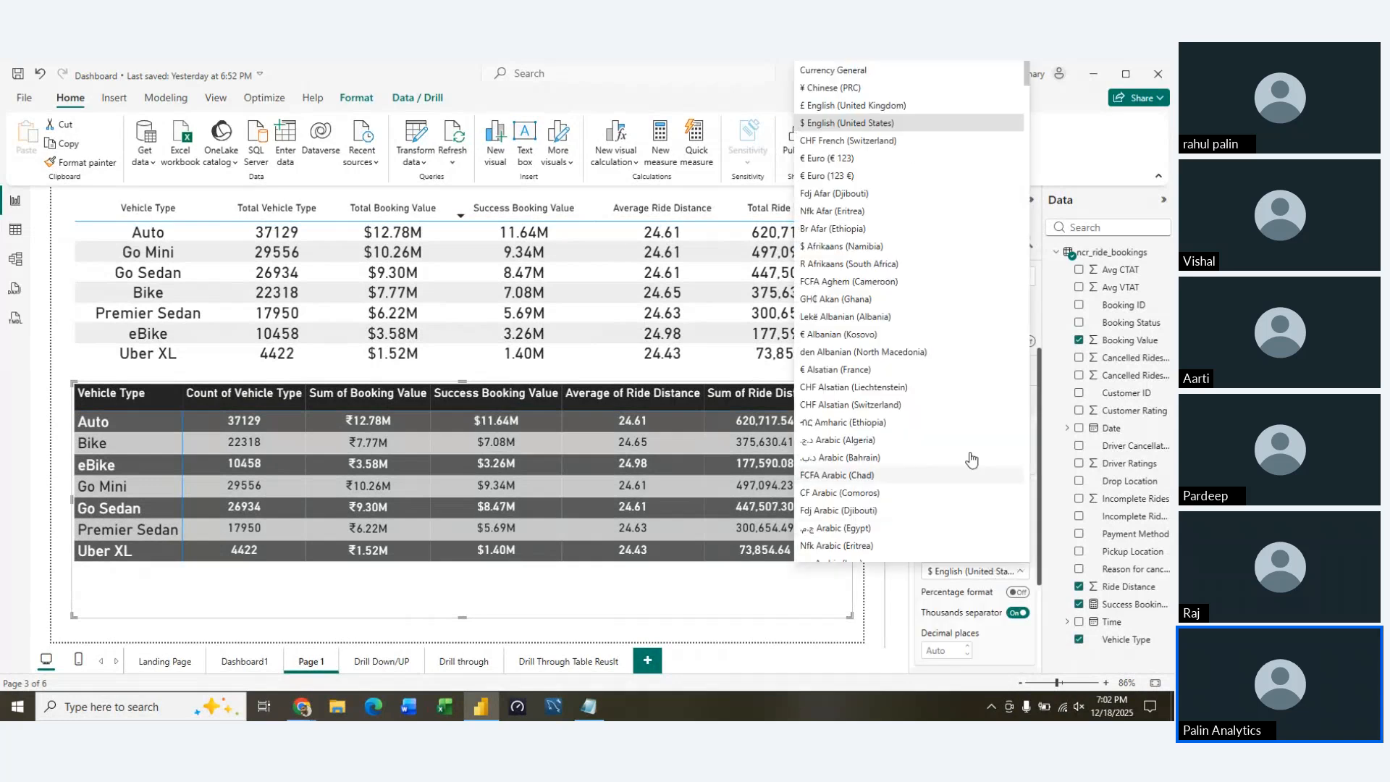
scroll(949, 374, "up", 5)
scroll(950, 374, "down", 10)
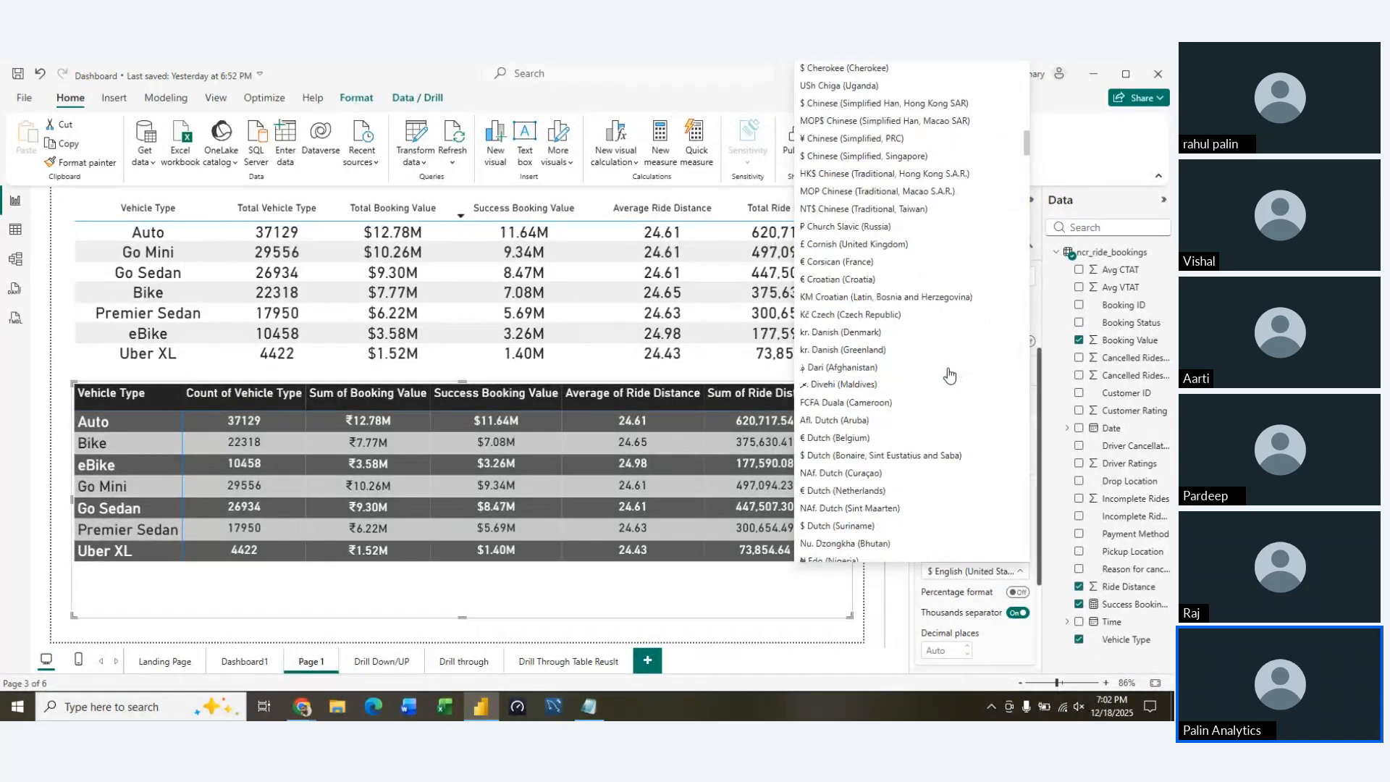
scroll(950, 374, "down", 20)
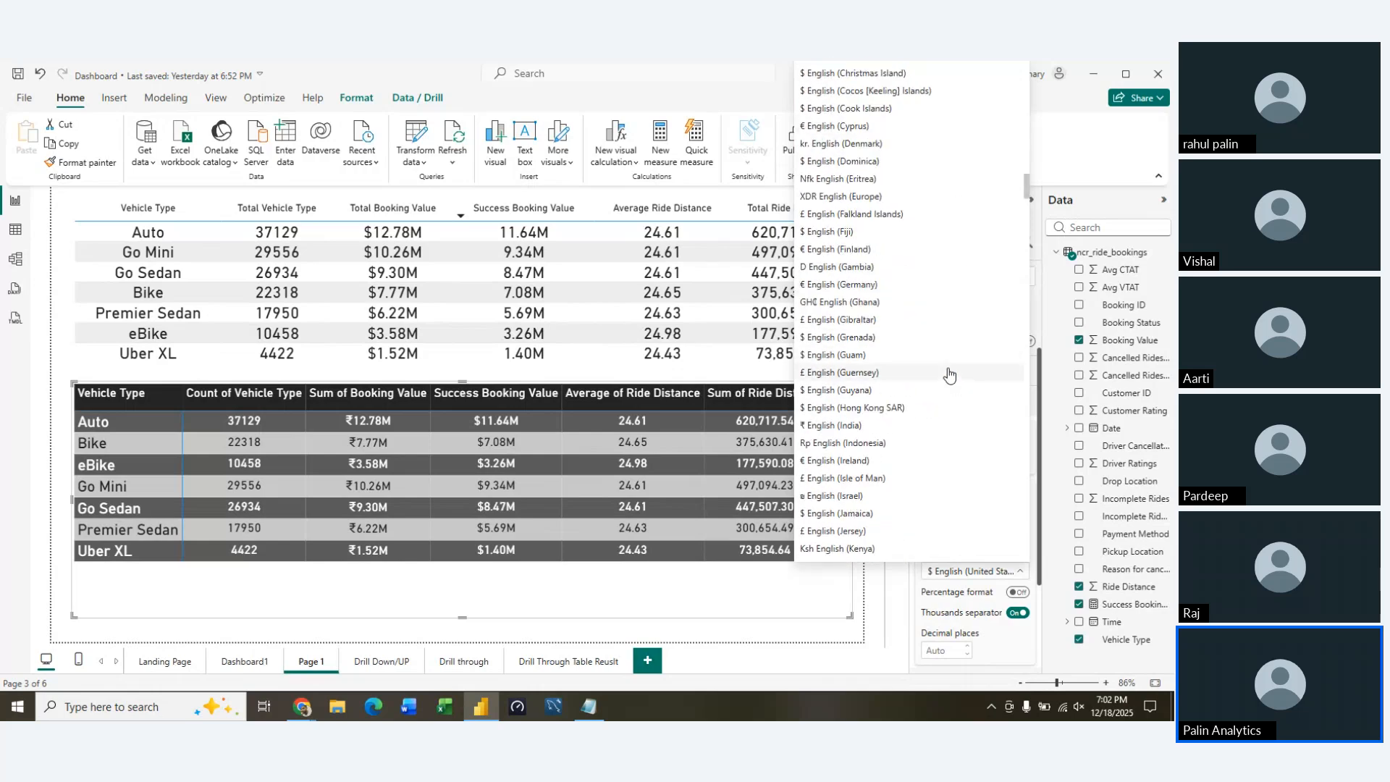
scroll(950, 375, "up", 5)
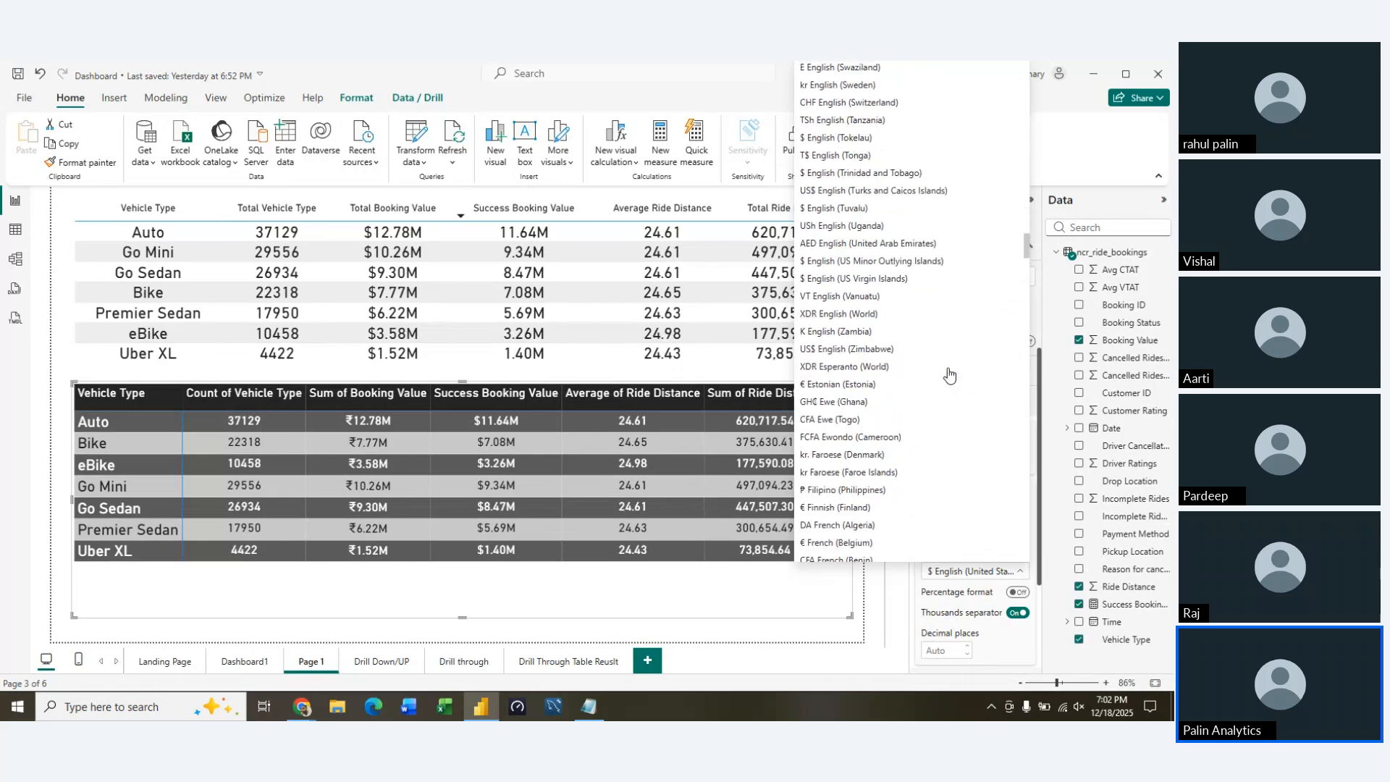
key("i")
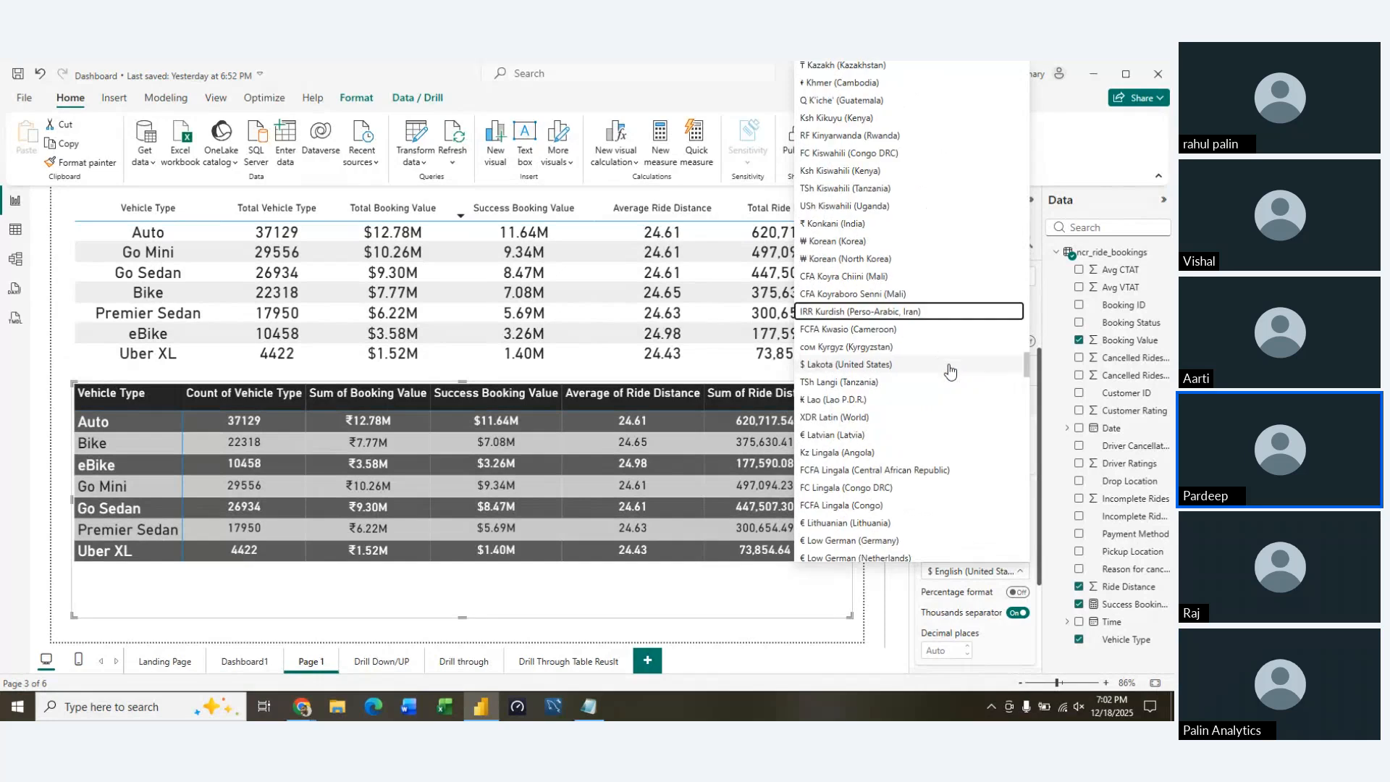
key("h")
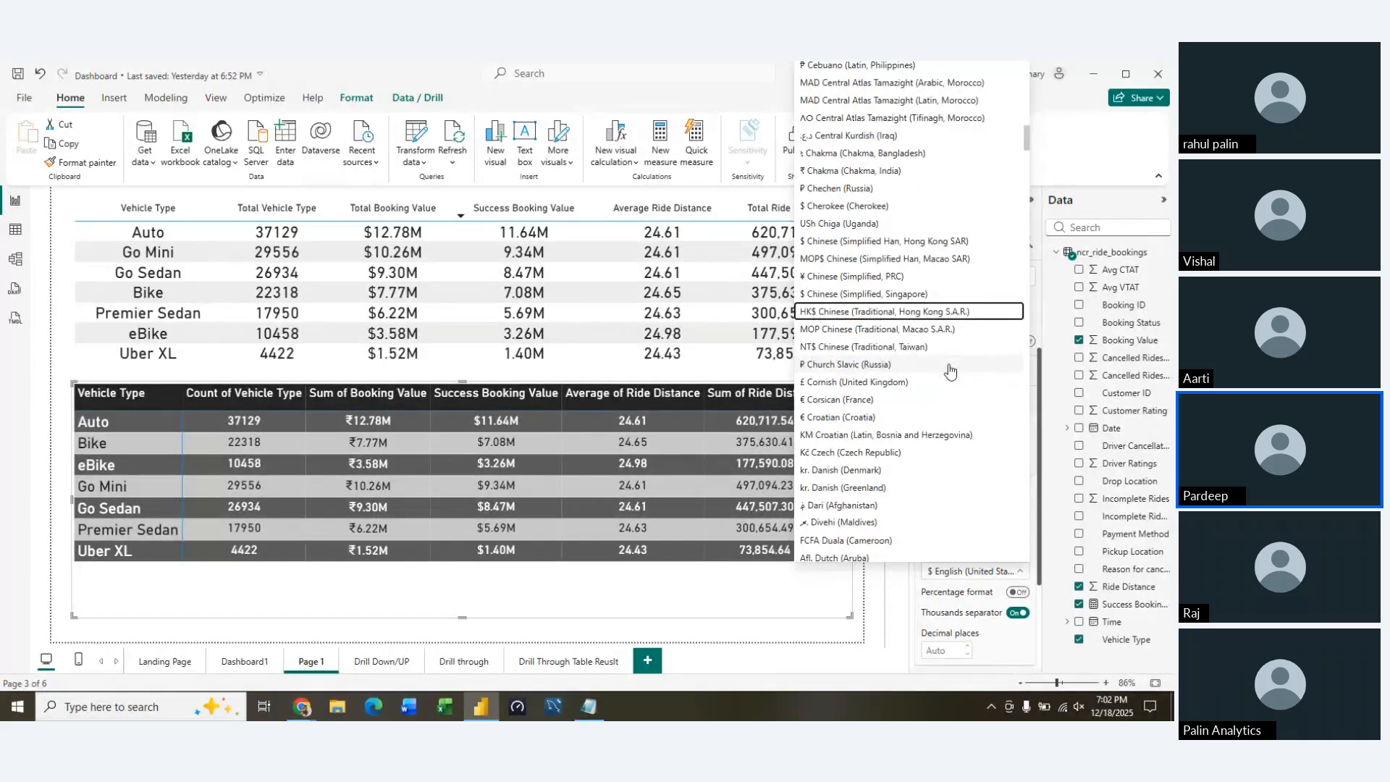
key("Down")
key("Down")
key("Down")
key("Down")
key("Down")
key("Down")
key("Down")
key("Down")
key("Down")
key("Down")
key("Down")
key("Down")
key("Down")
key("Down")
key("Down")
key("Down")
key("Down")
key("Down")
key("Down")
key("Down")
key("Down")
key("Down")
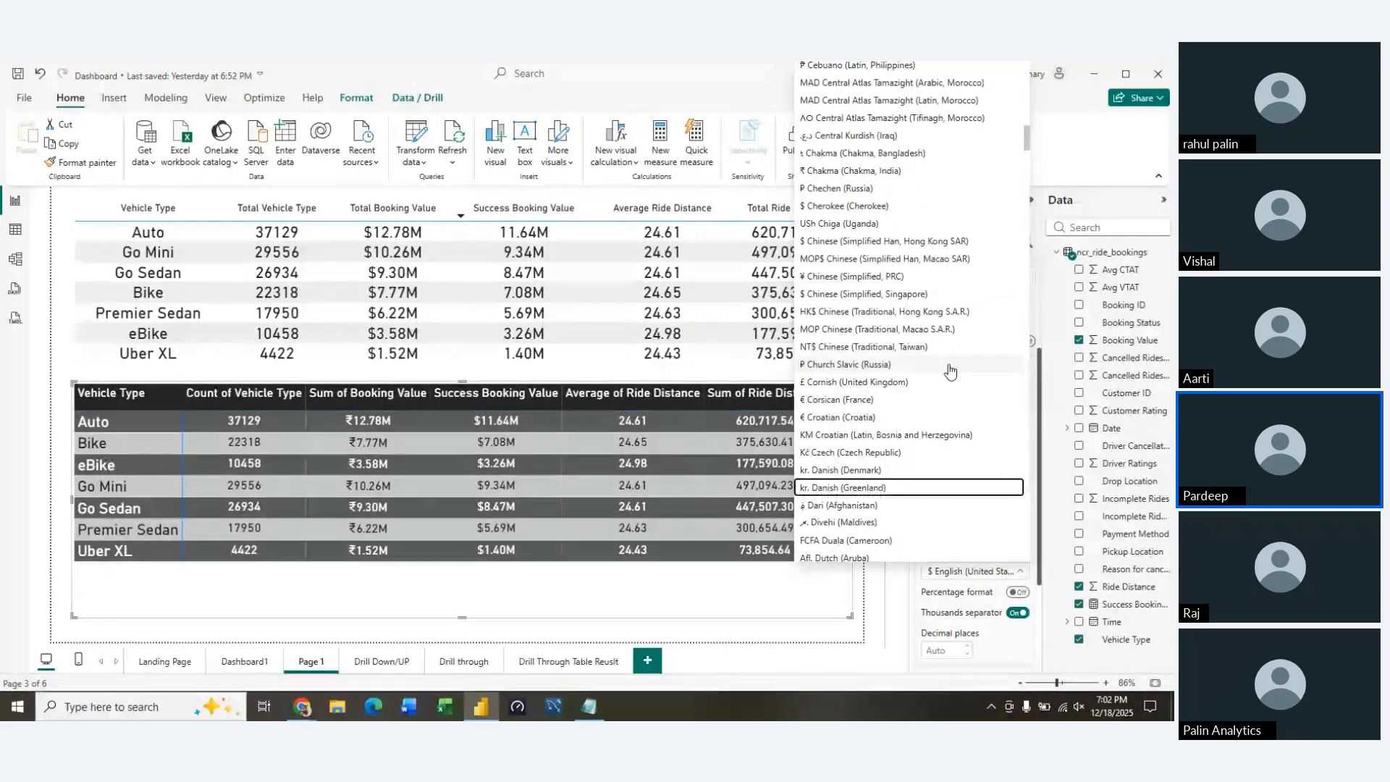
key("Down")
key("Down")
key("Down")
key("Down")
key("Down")
key("Down")
key("Down")
key("Down")
key("Down")
key("Down")
key("Down")
key("Down")
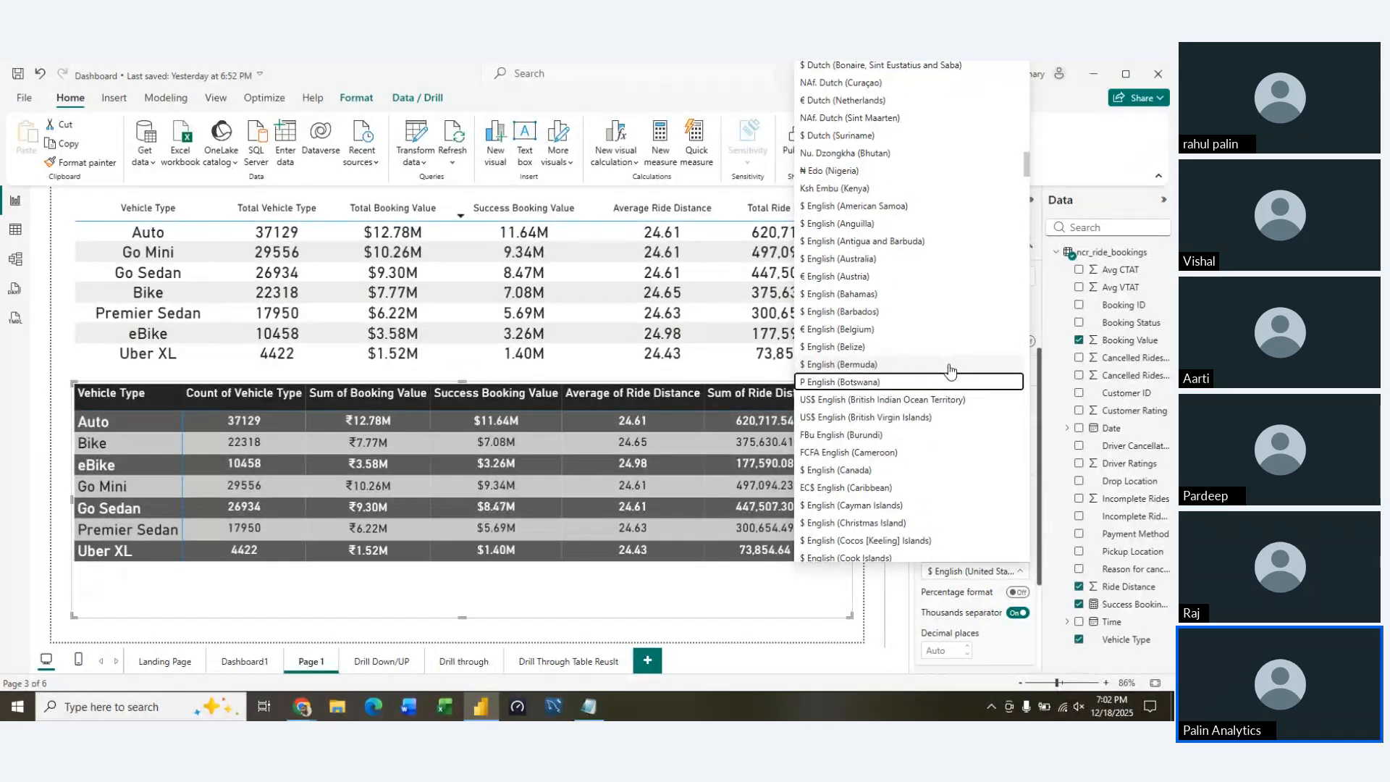
scroll(951, 370, "down", 10)
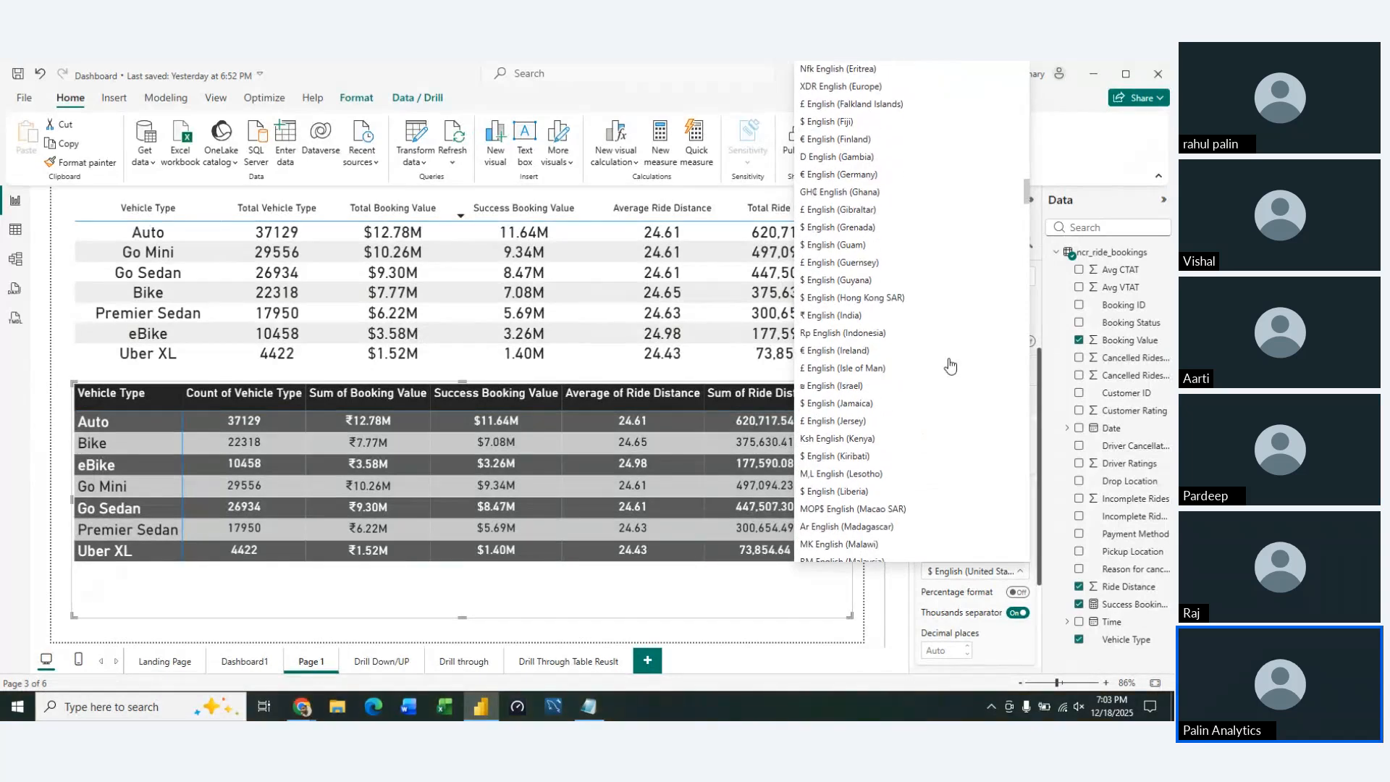
scroll(951, 365, "down", 15)
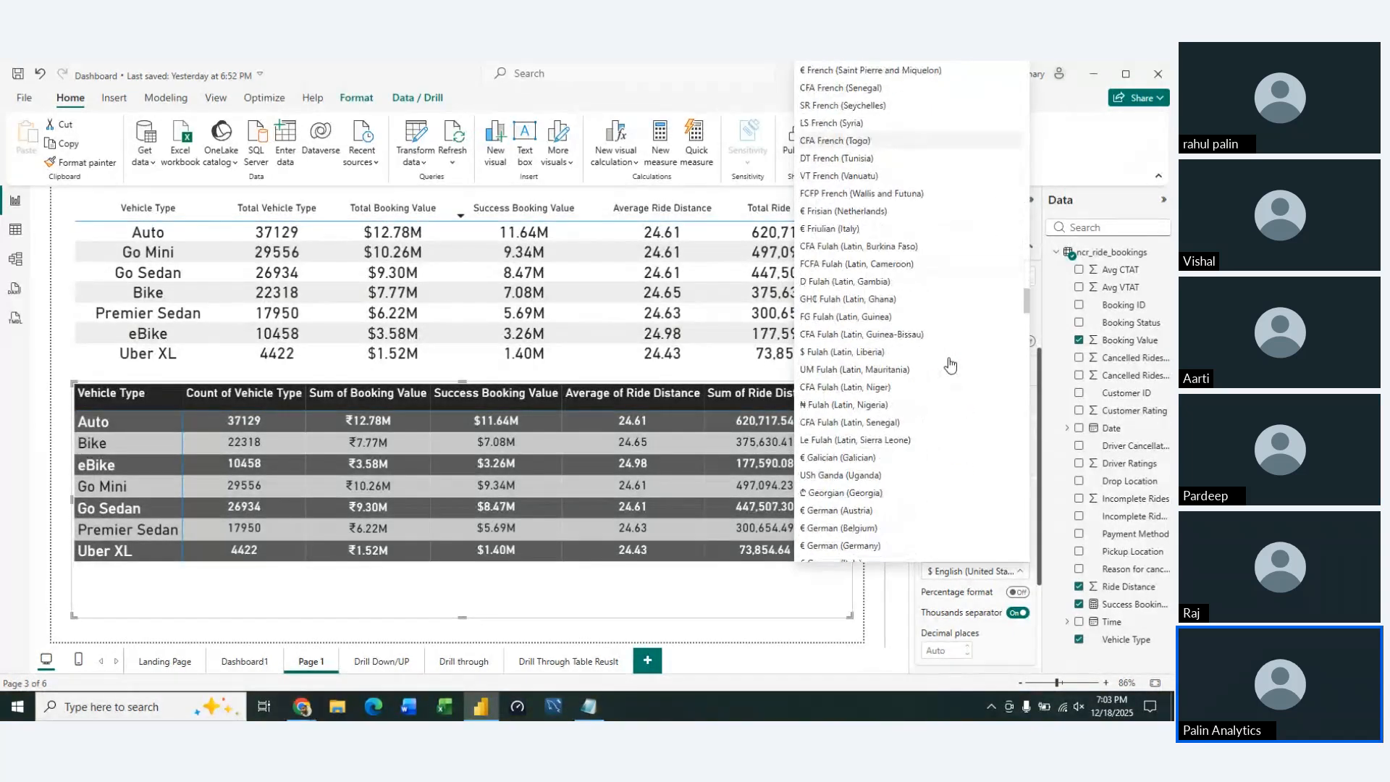
scroll(950, 366, "down", 15)
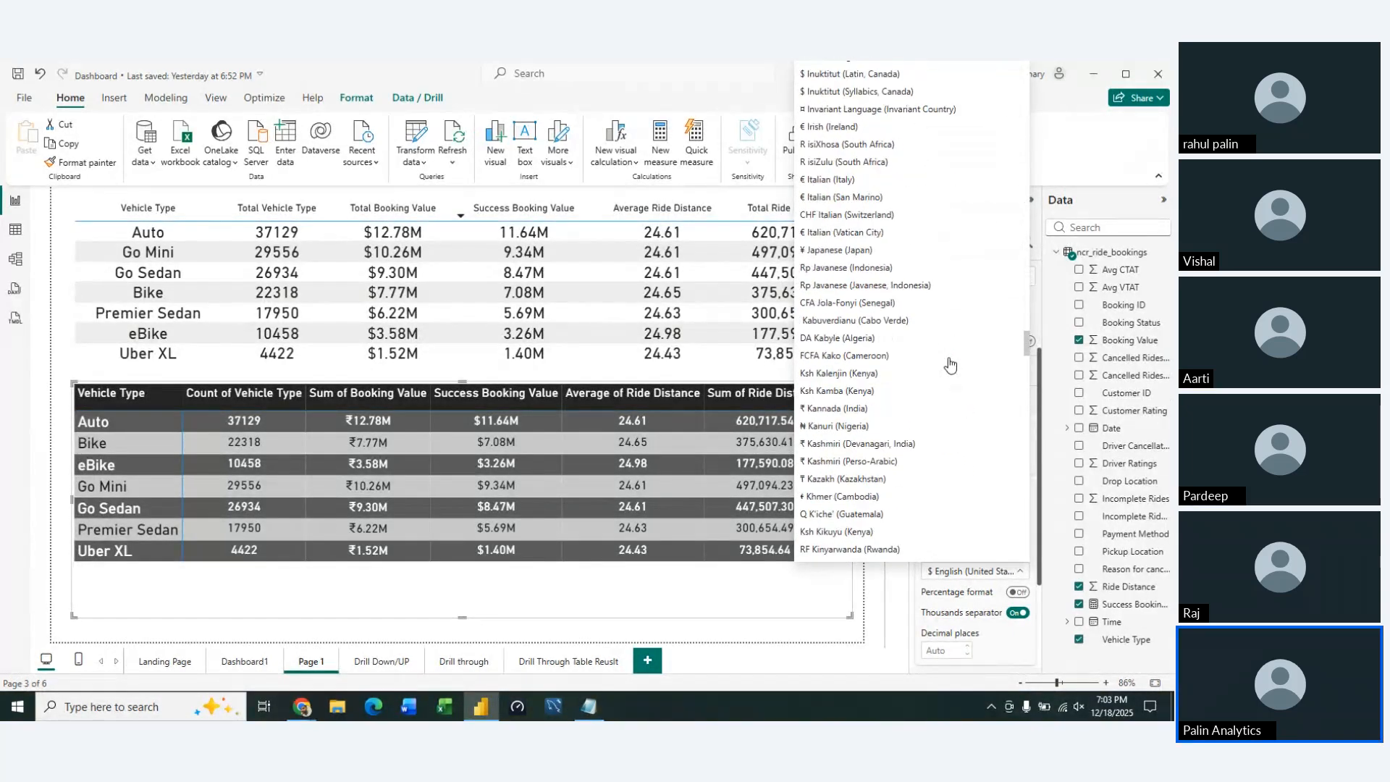
scroll(950, 365, "down", 15)
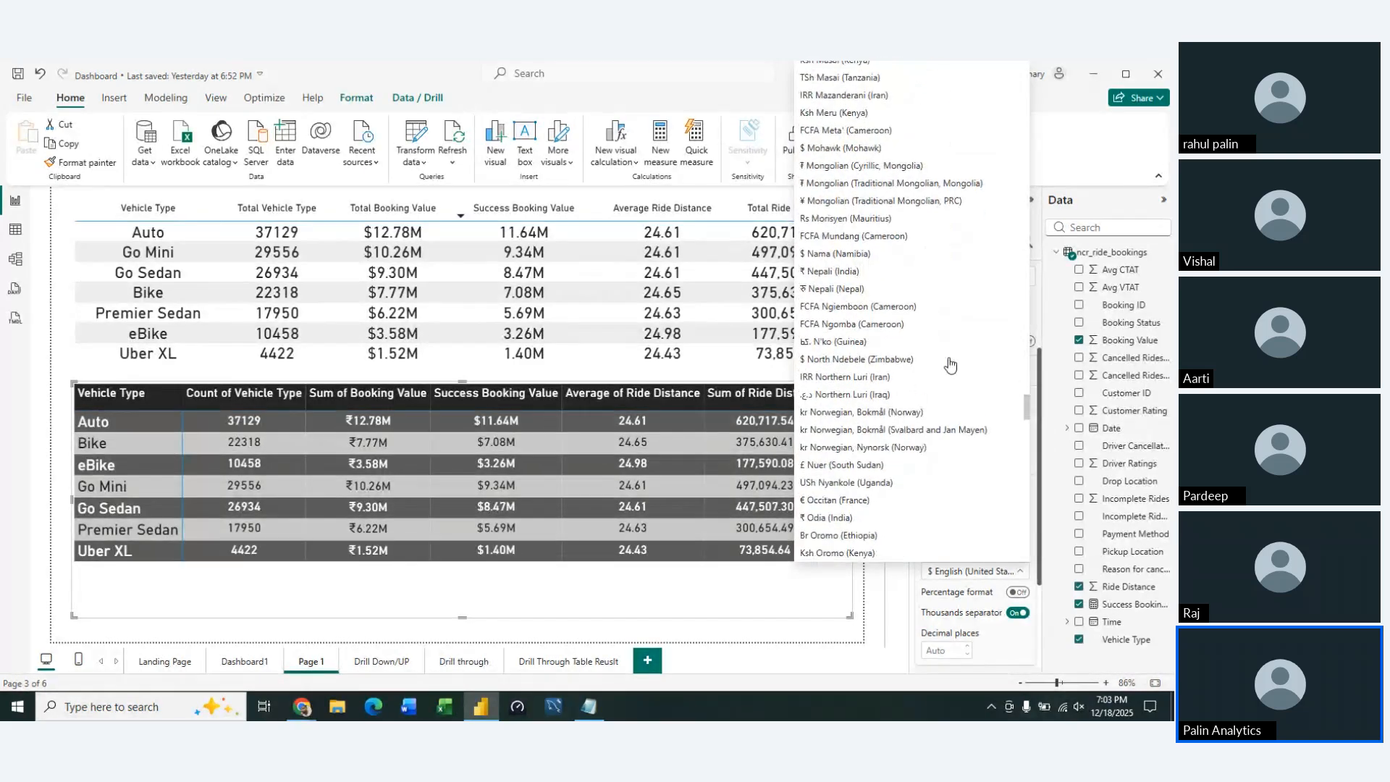
scroll(950, 364, "down", 8)
scroll(950, 364, "up", 15)
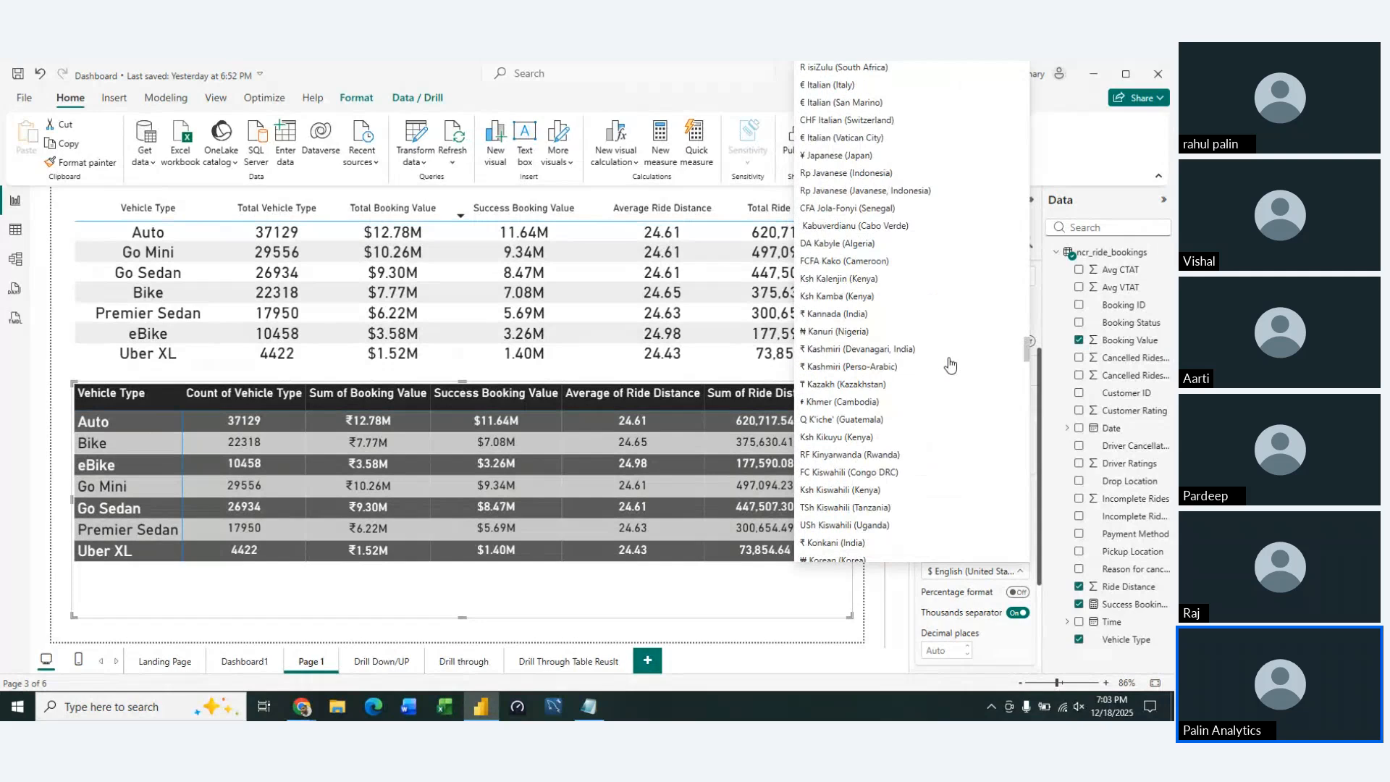
scroll(951, 366, "up", 8)
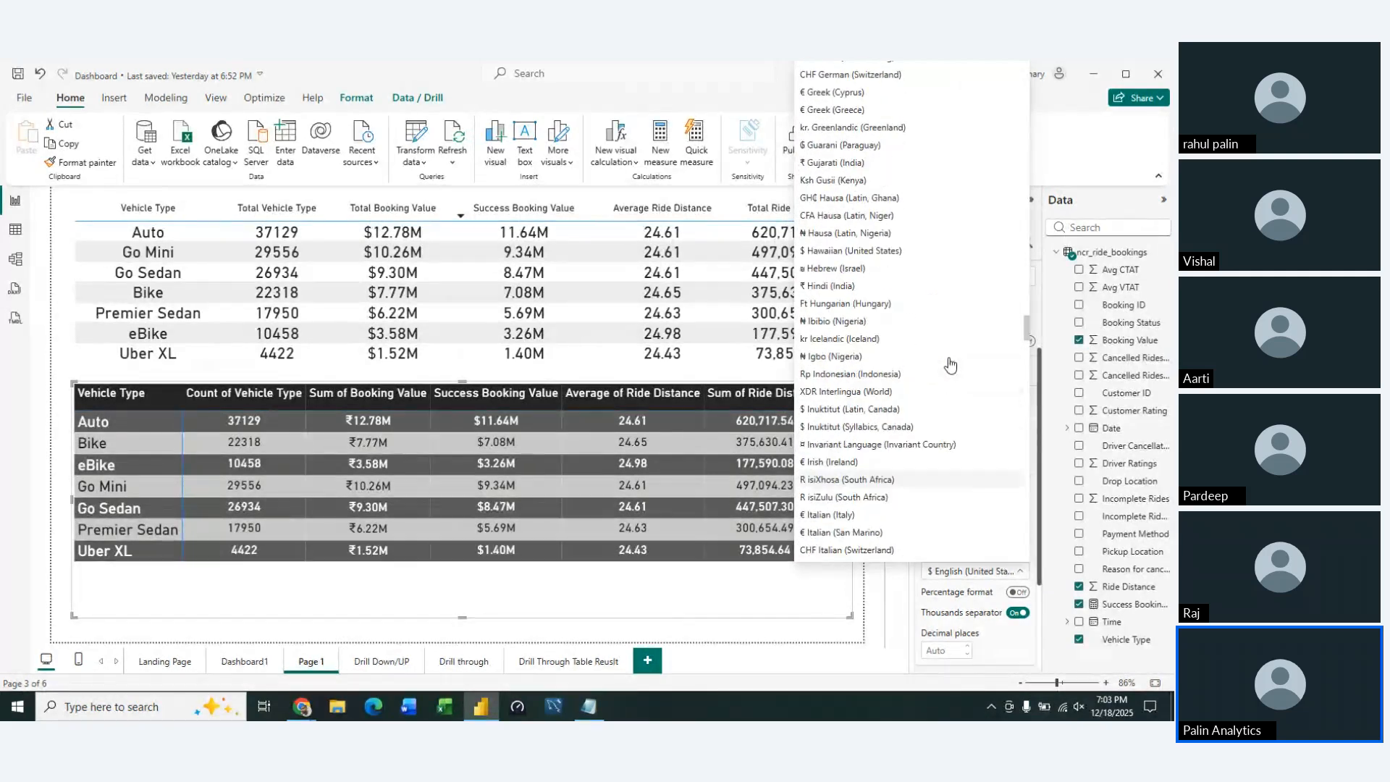
left_click(868, 290)
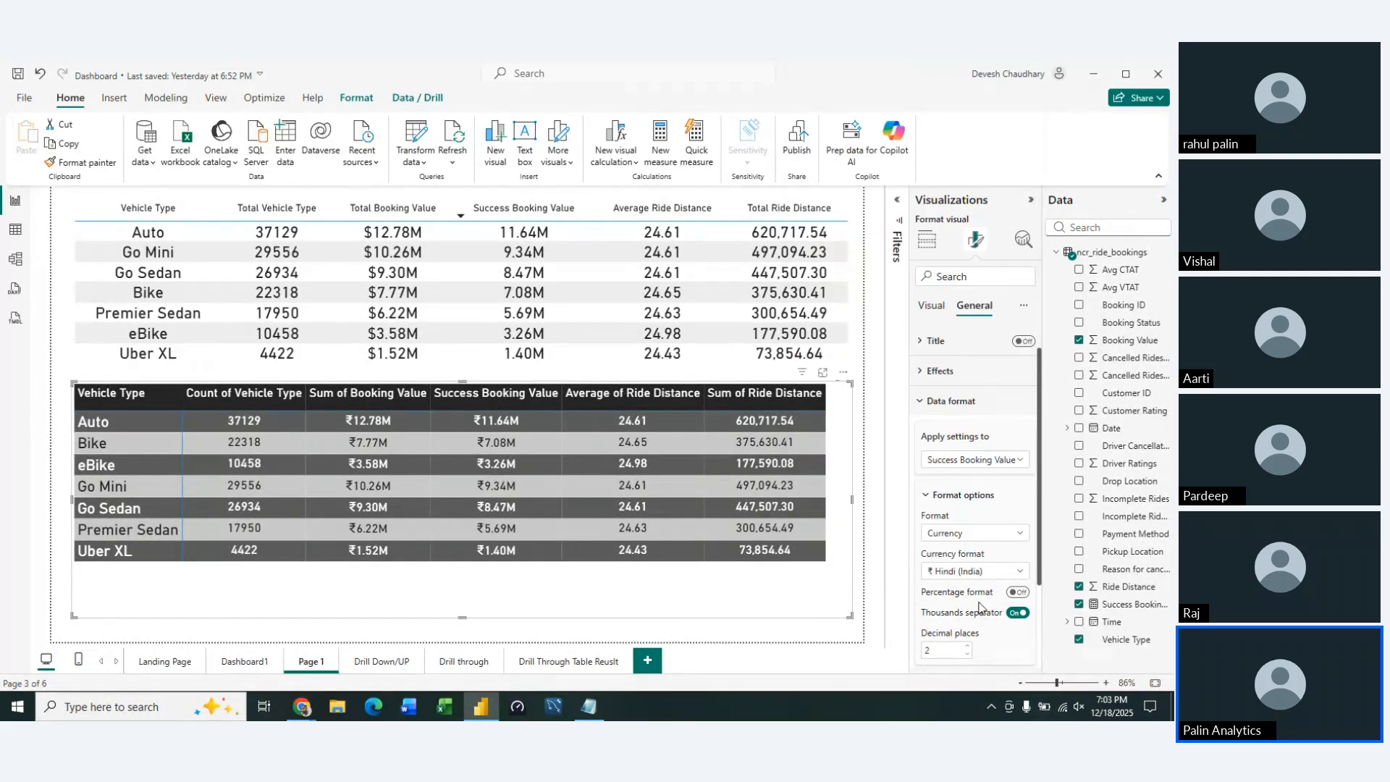
Collapse the data format settings and hide the Visualizations and Data panes to widen the canvas
left_click(920, 397)
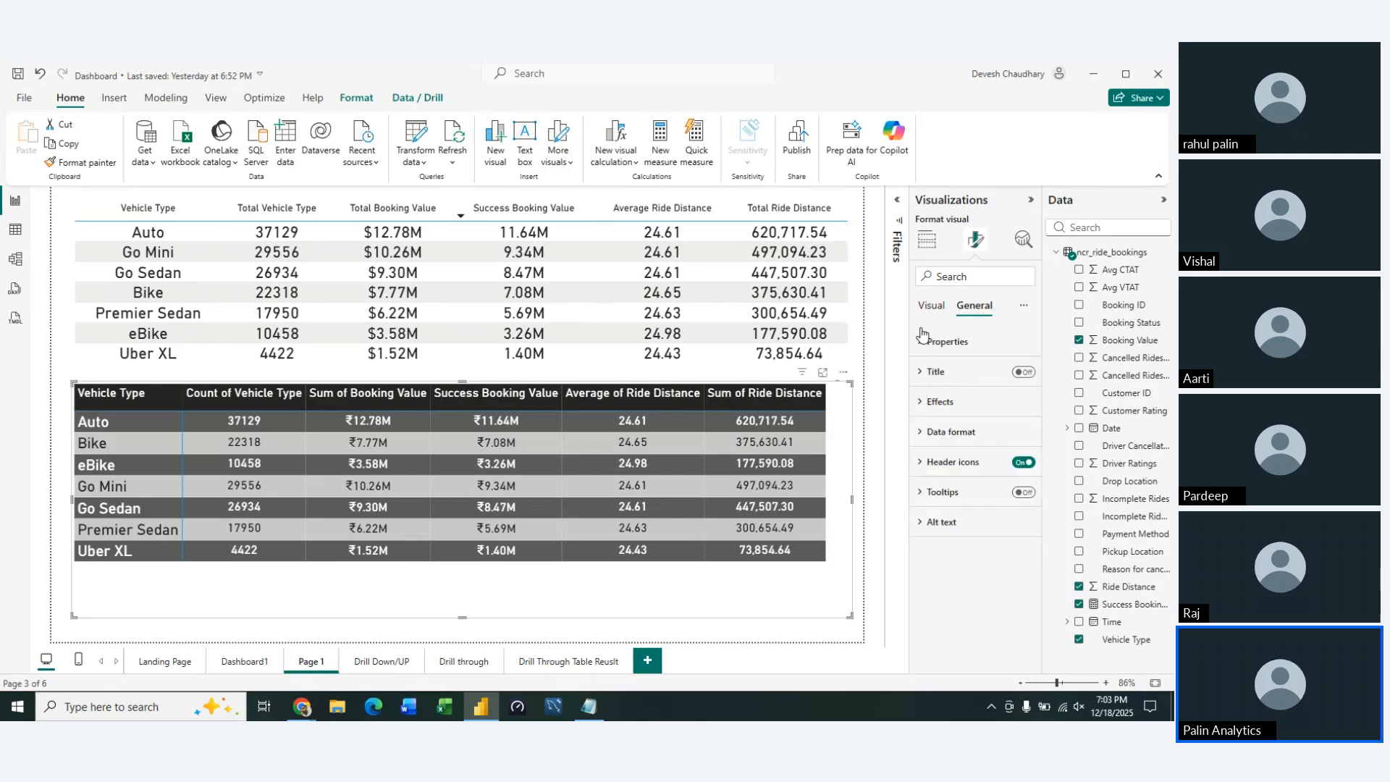
left_click(1031, 200)
left_click(1163, 200)
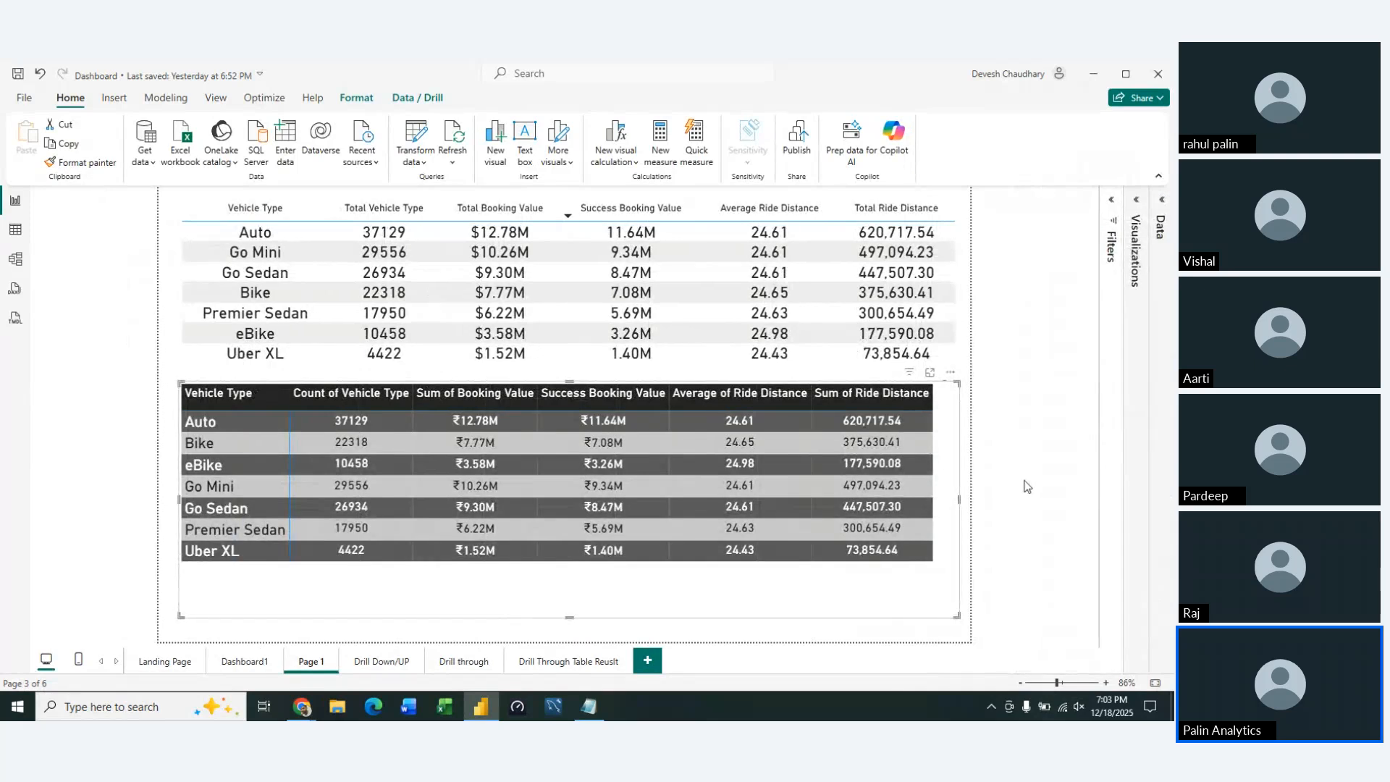
Shrink the matrix's frame closer to its contents and move the matrix slightly lower on the page
left_click_drag(958, 616, 939, 593)
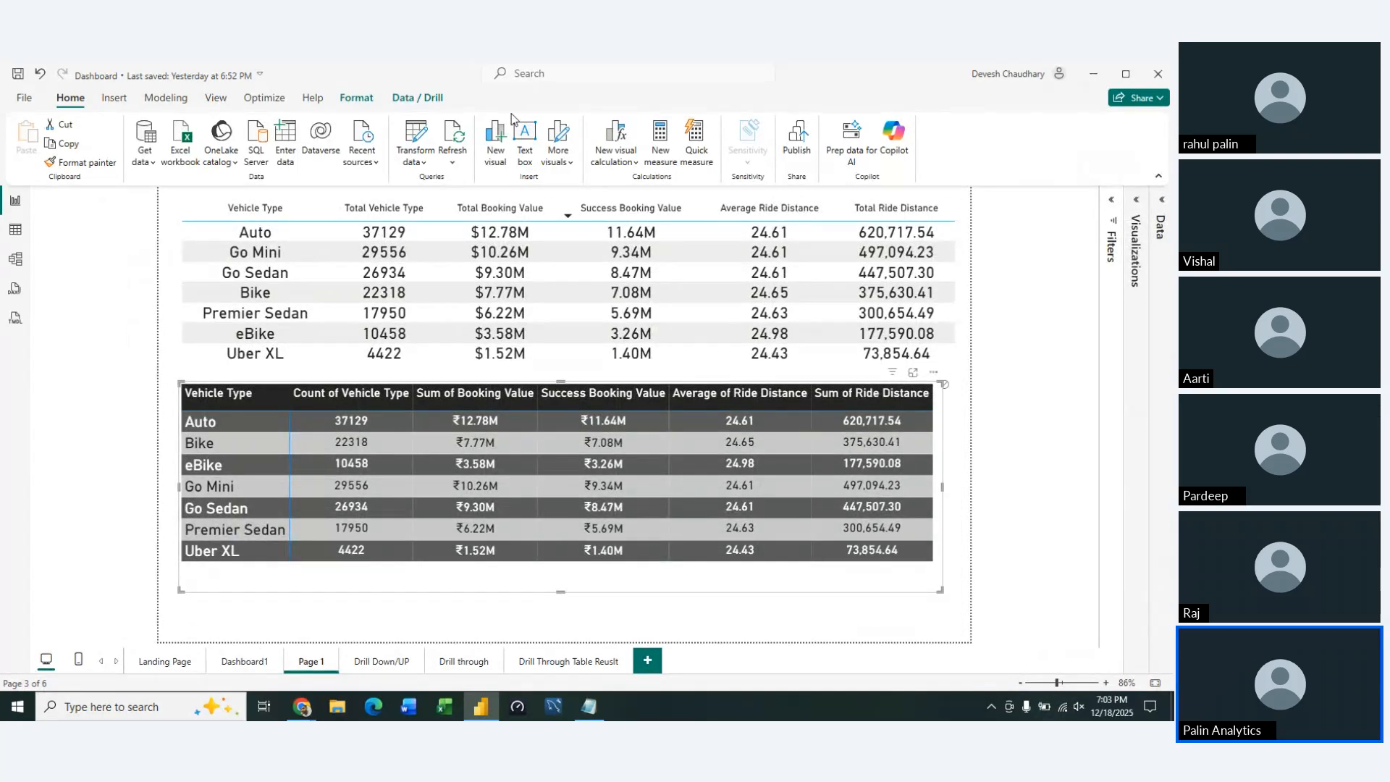
left_click(367, 97)
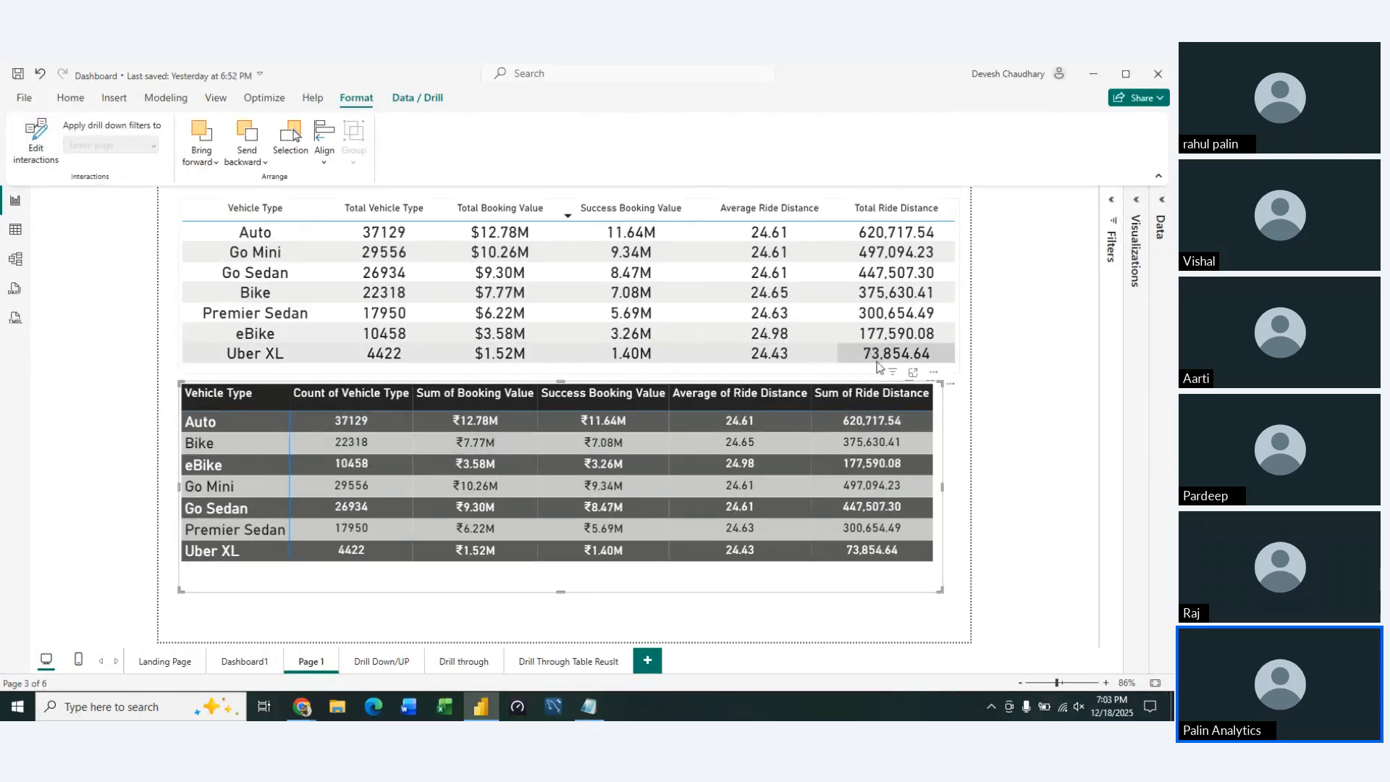
mouse_move(878, 595)
left_mouse_down()
mouse_move(892, 612)
mouse_move(881, 615)
left_mouse_up()
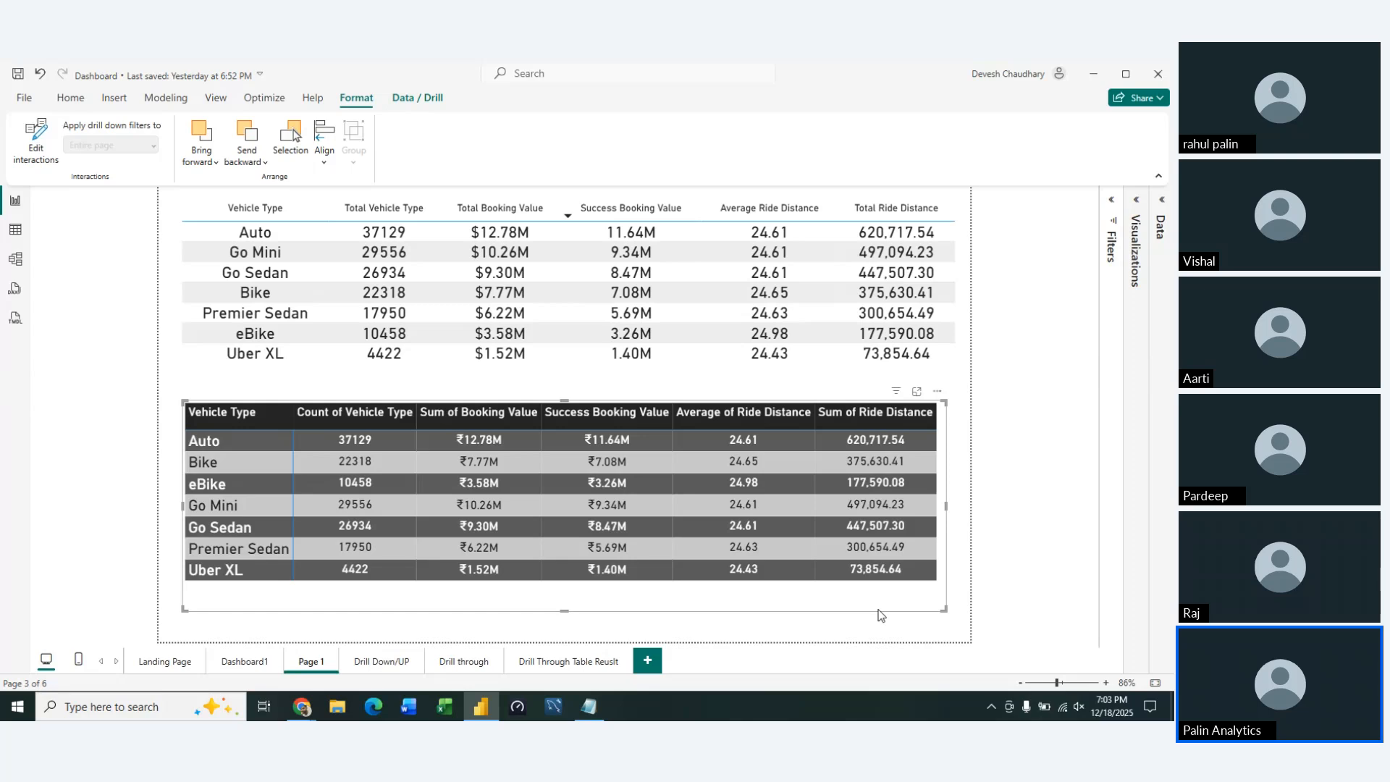
Rename the report page Page 1 as Vehicle Type
double_click(318, 661)
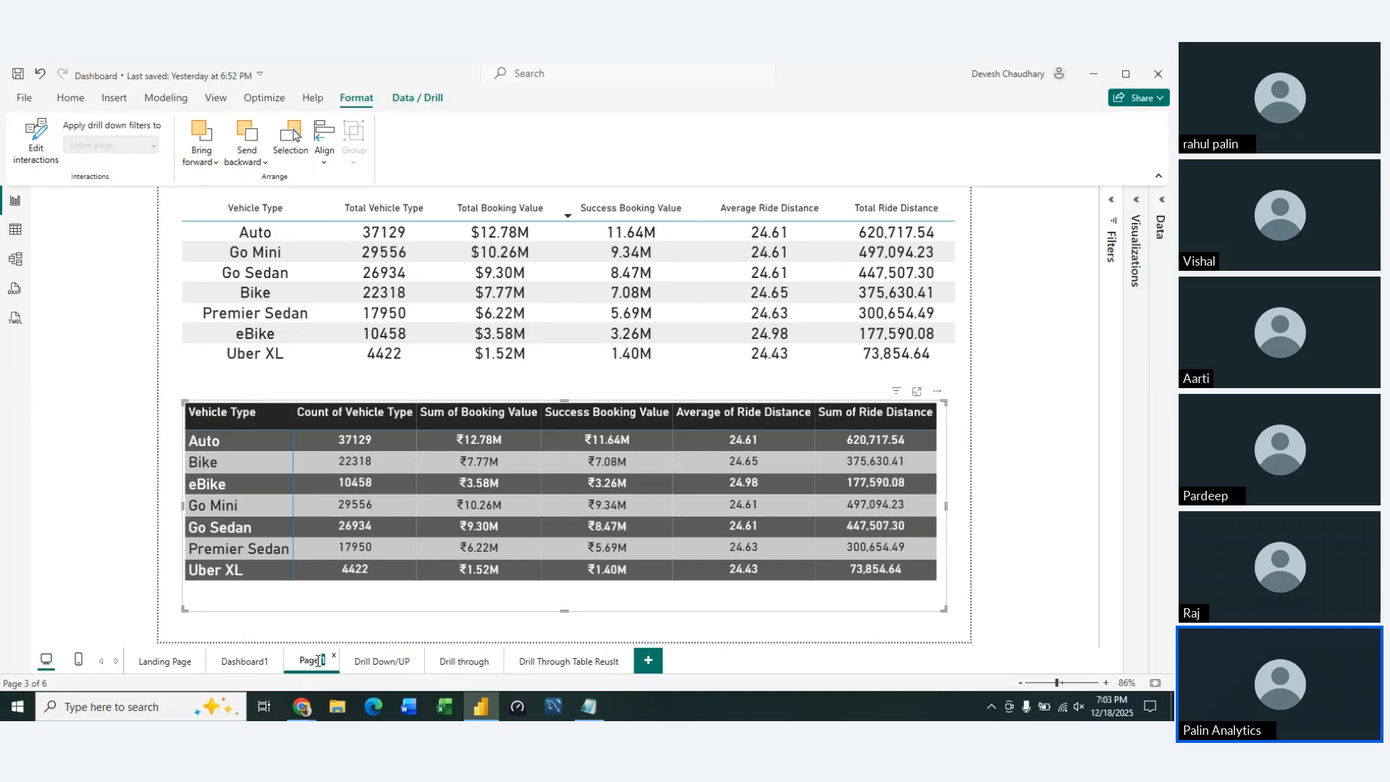
type("V")
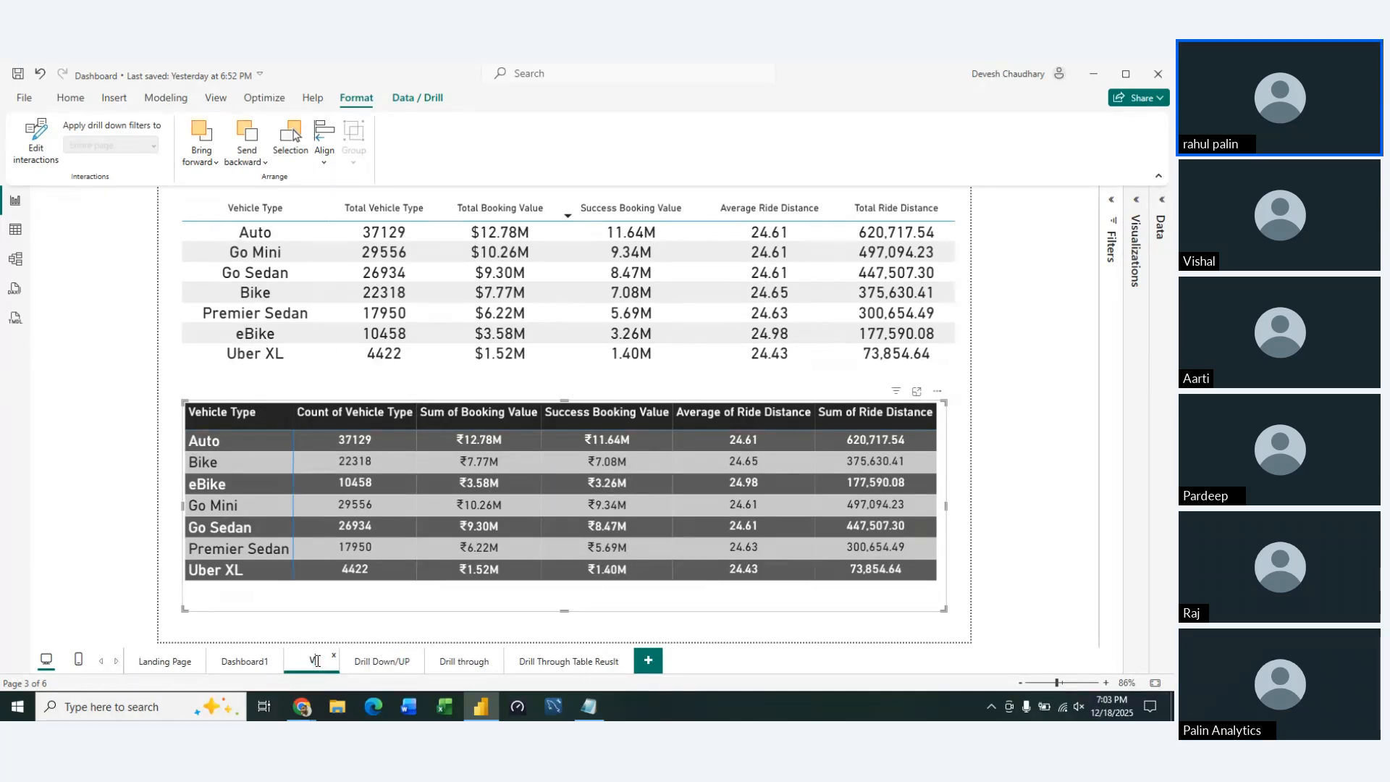
type("ehicle")
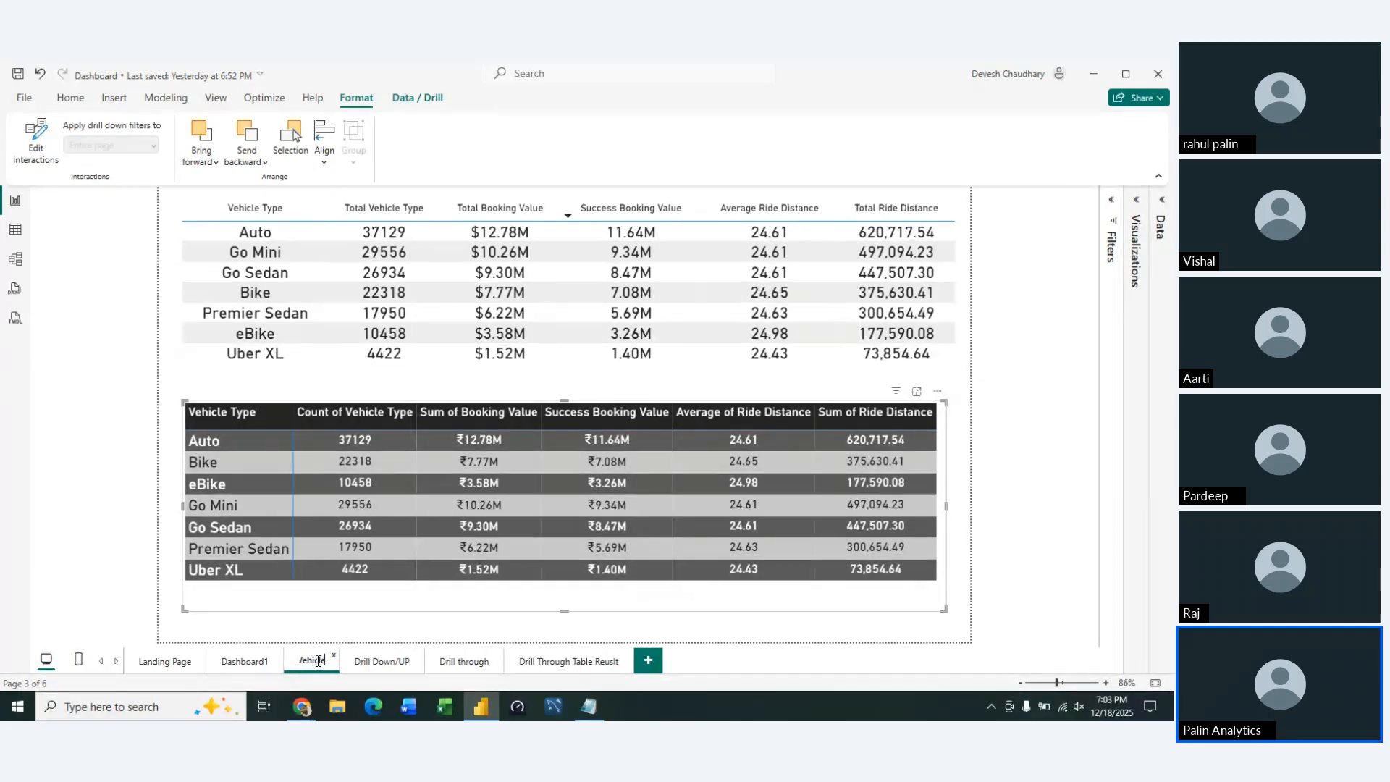
type(" Type")
Rename the report page Dashboard1 as Overall
left_click(232, 662)
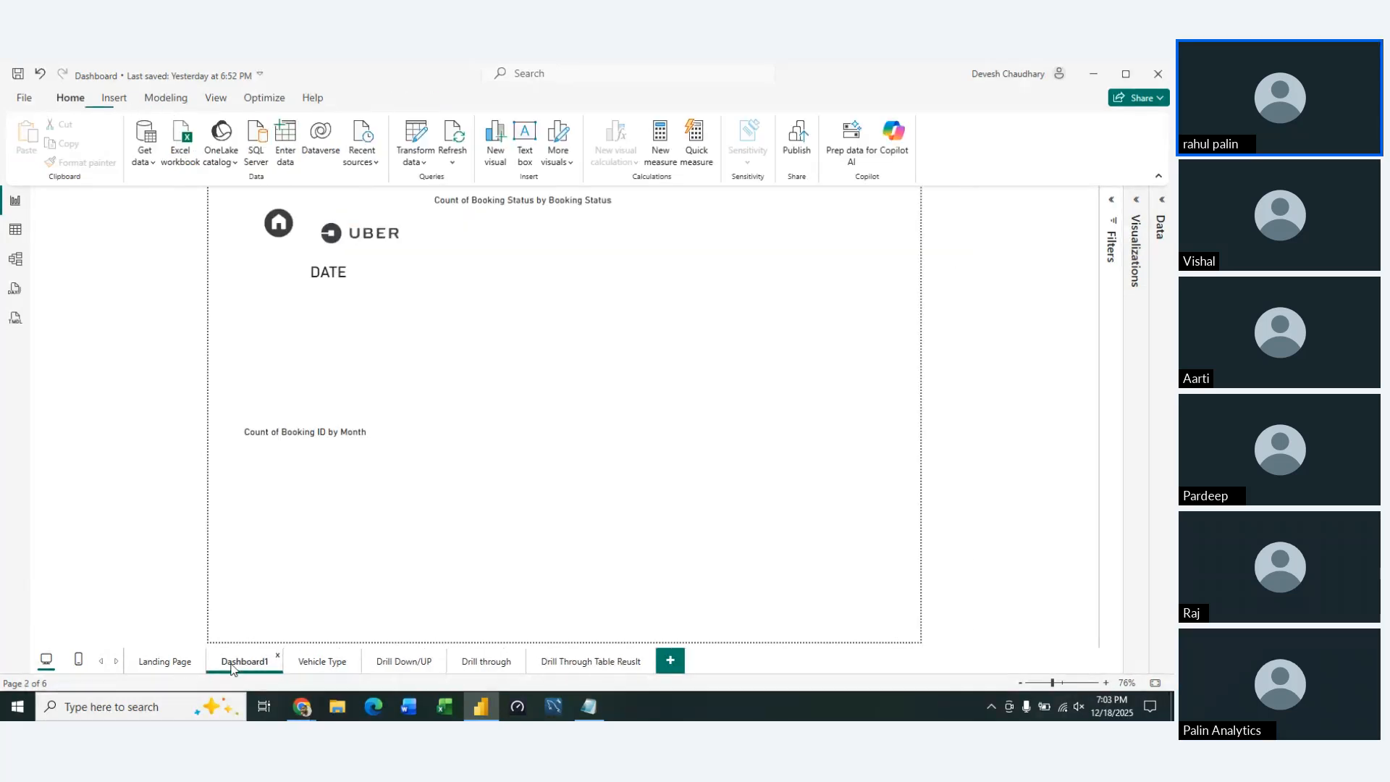
double_click(231, 662)
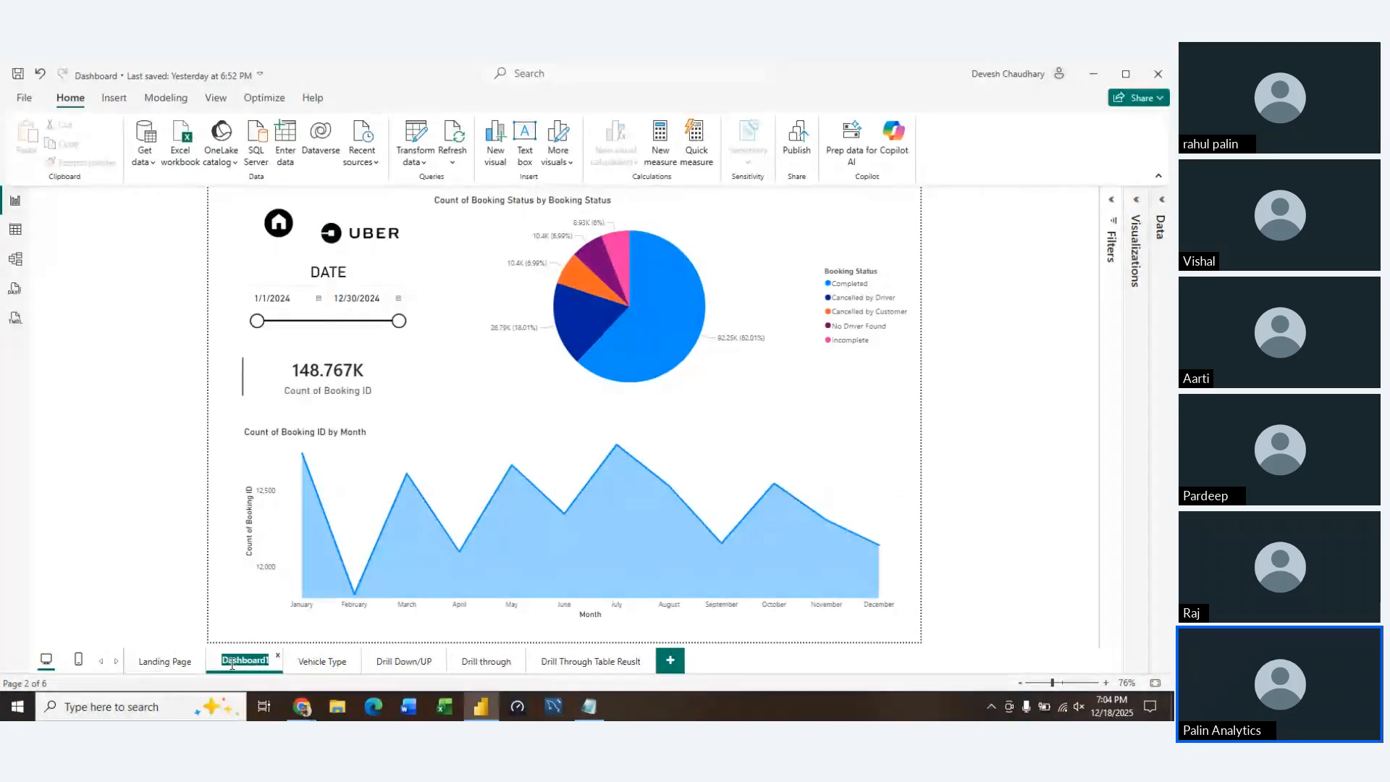
type("Overall")
key("Return")
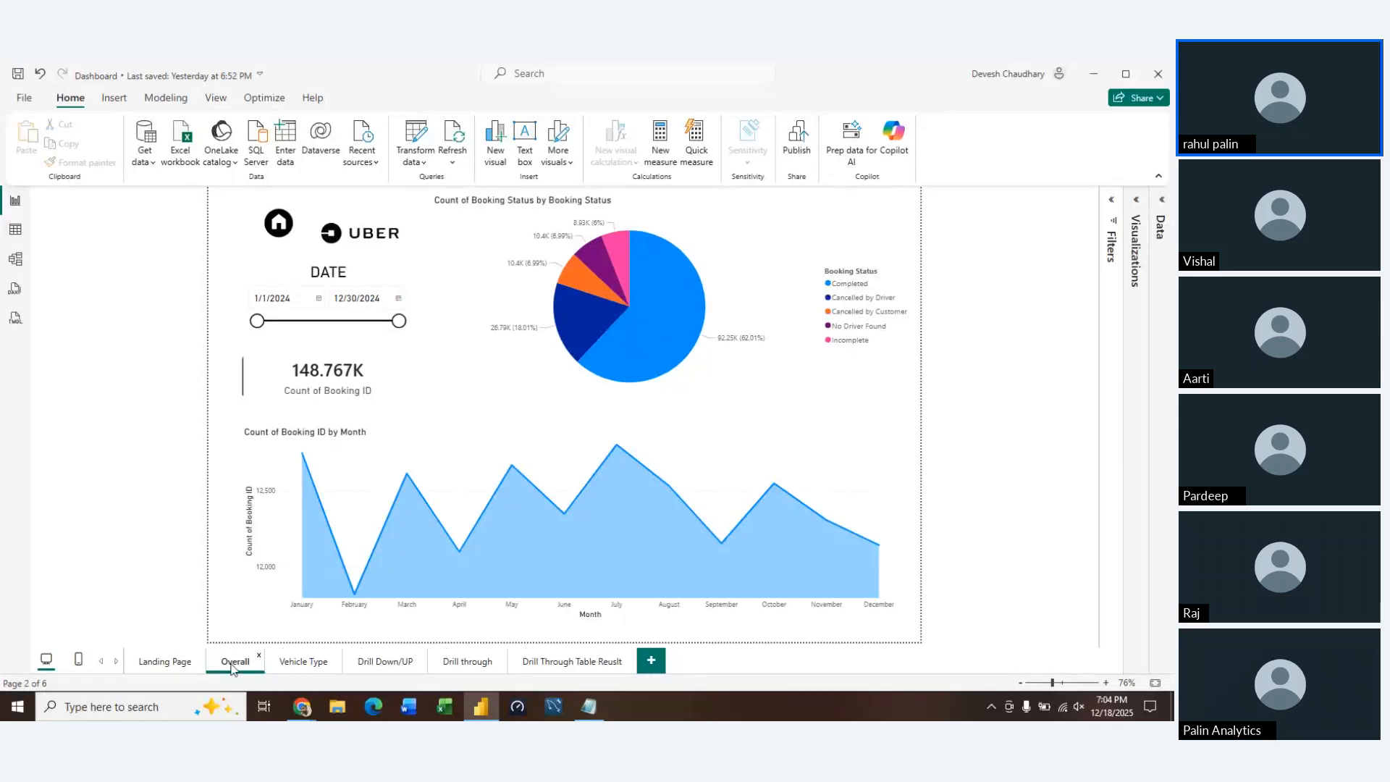
left_click(410, 432)
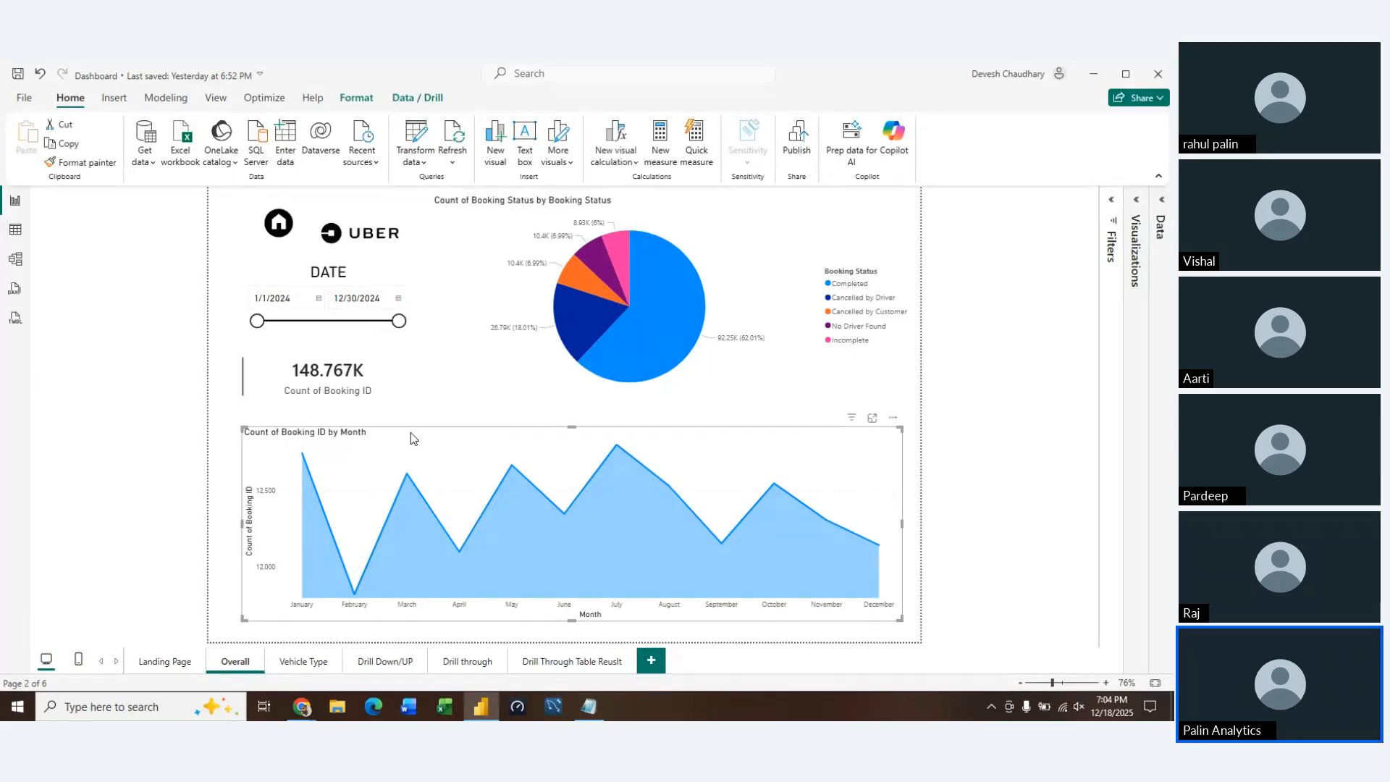
left_click(359, 100)
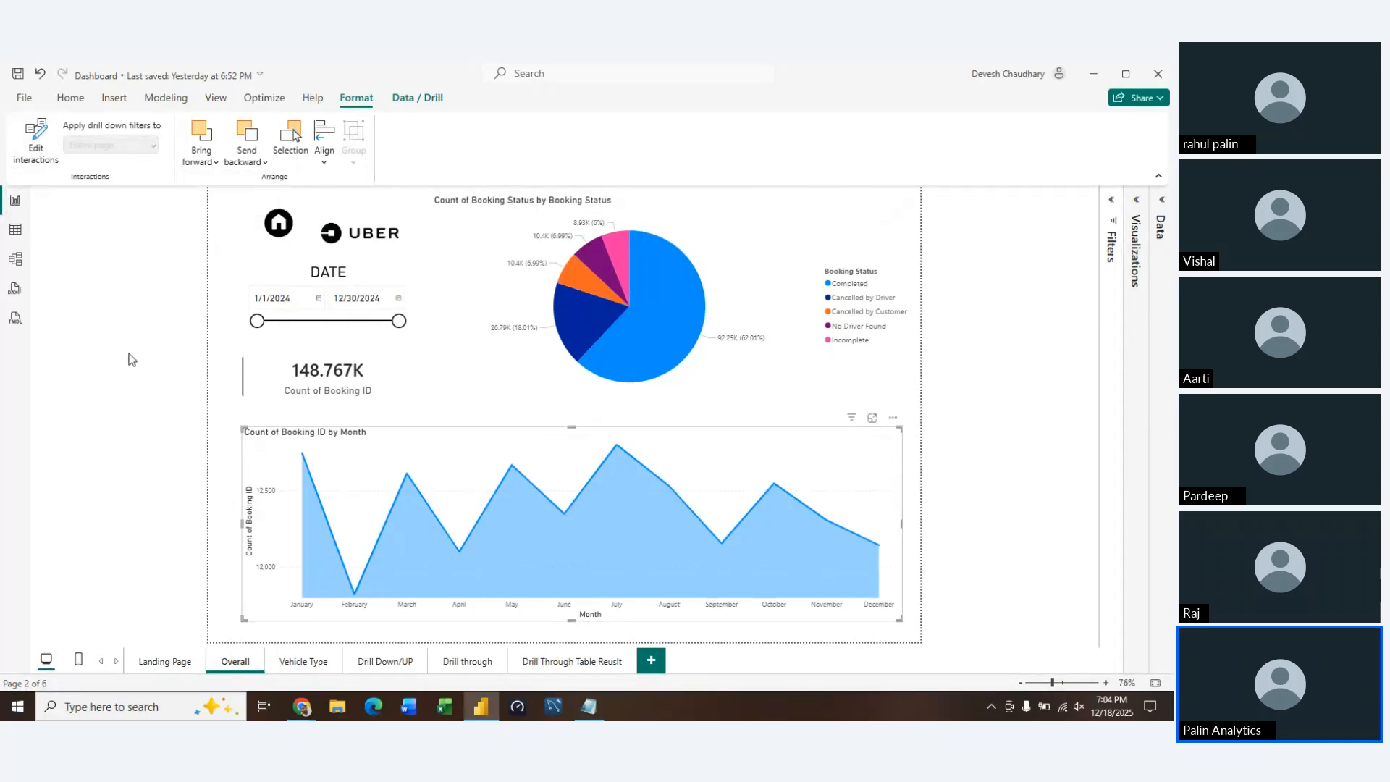
left_click(224, 418)
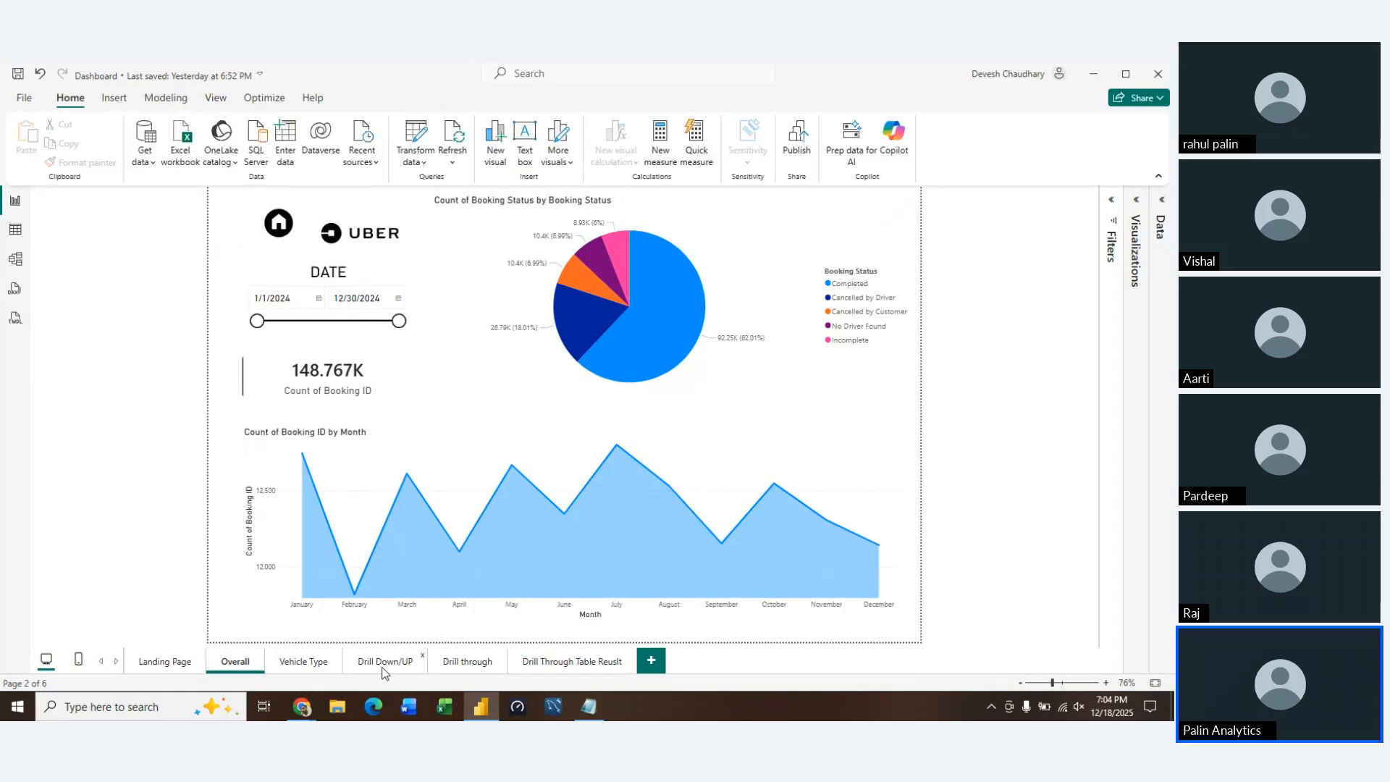
Delete the plain table above the matrix on the Vehicle Type page and select the remaining matrix
left_click(322, 665)
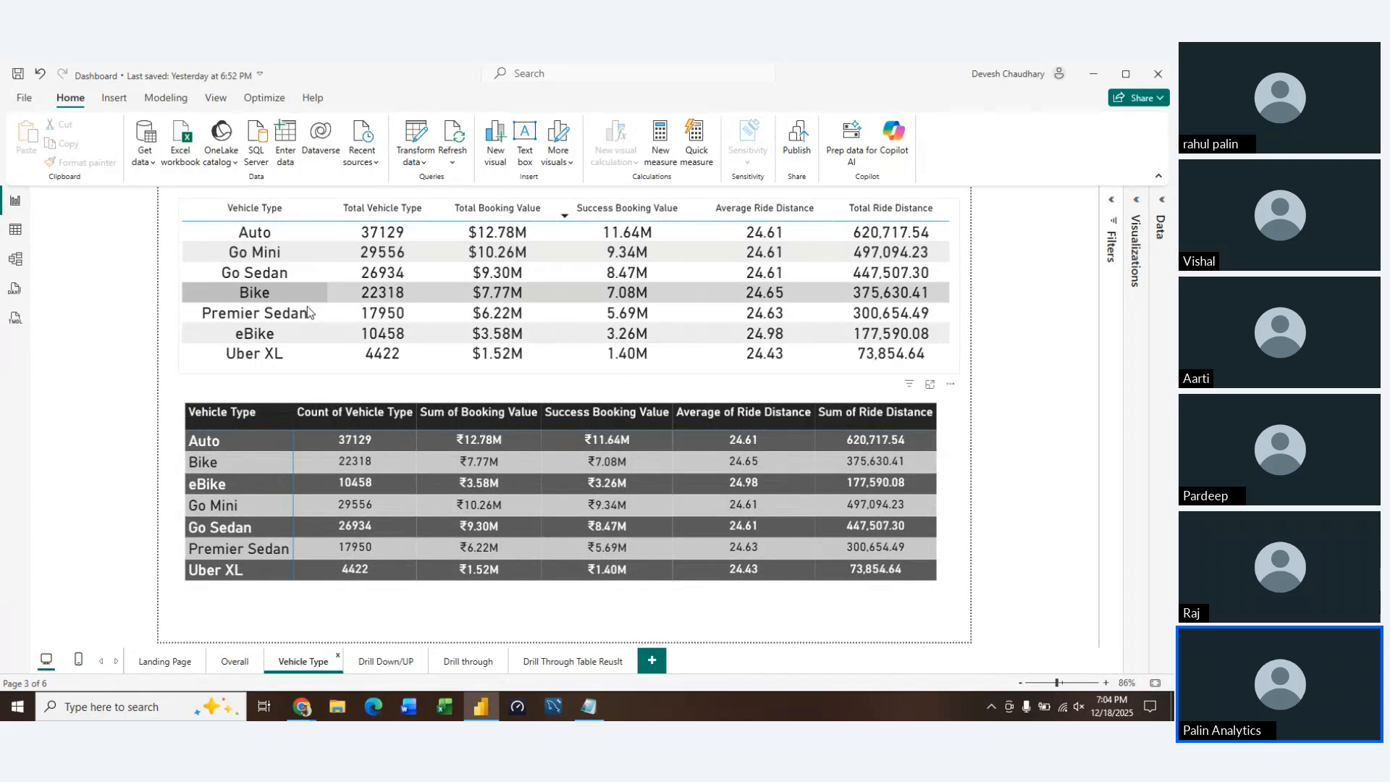
left_click(743, 461)
left_click(947, 365)
key("Delete")
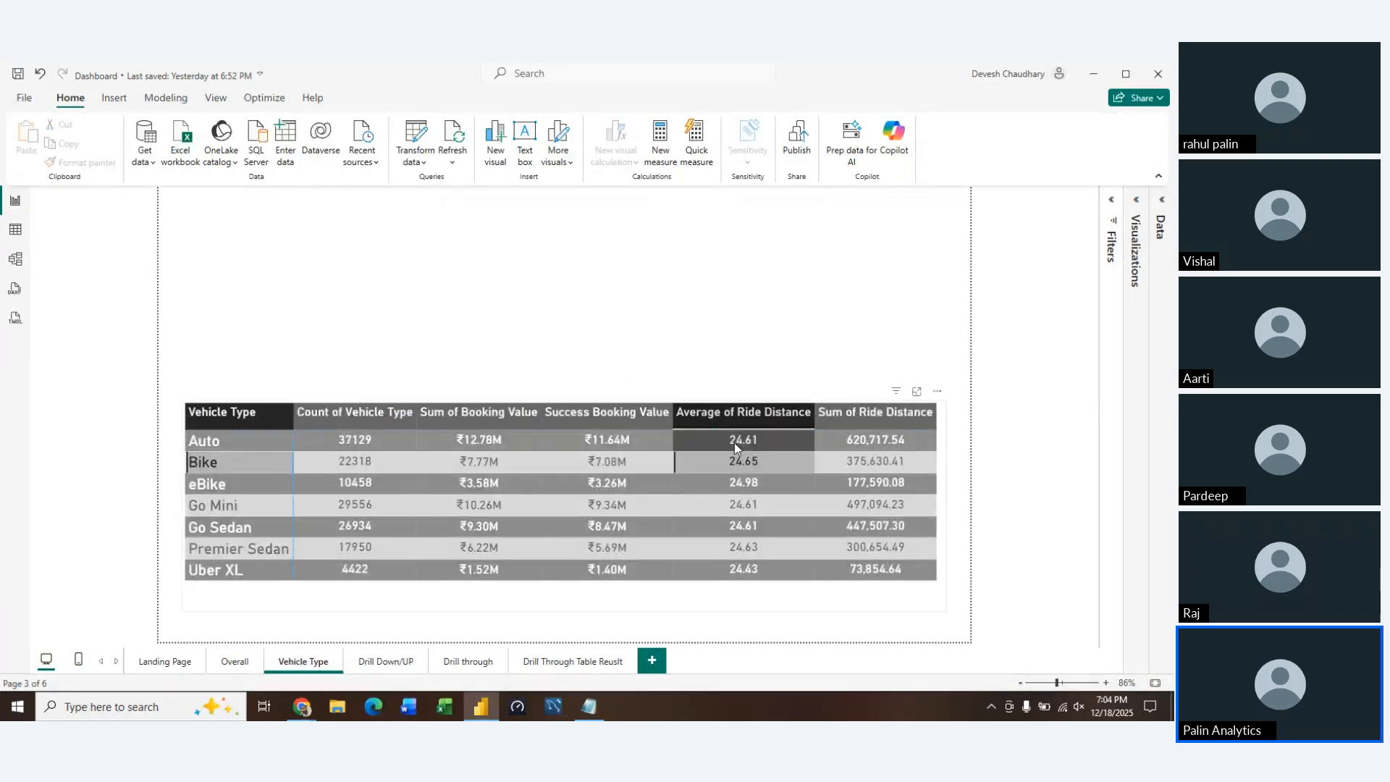
left_click(884, 596)
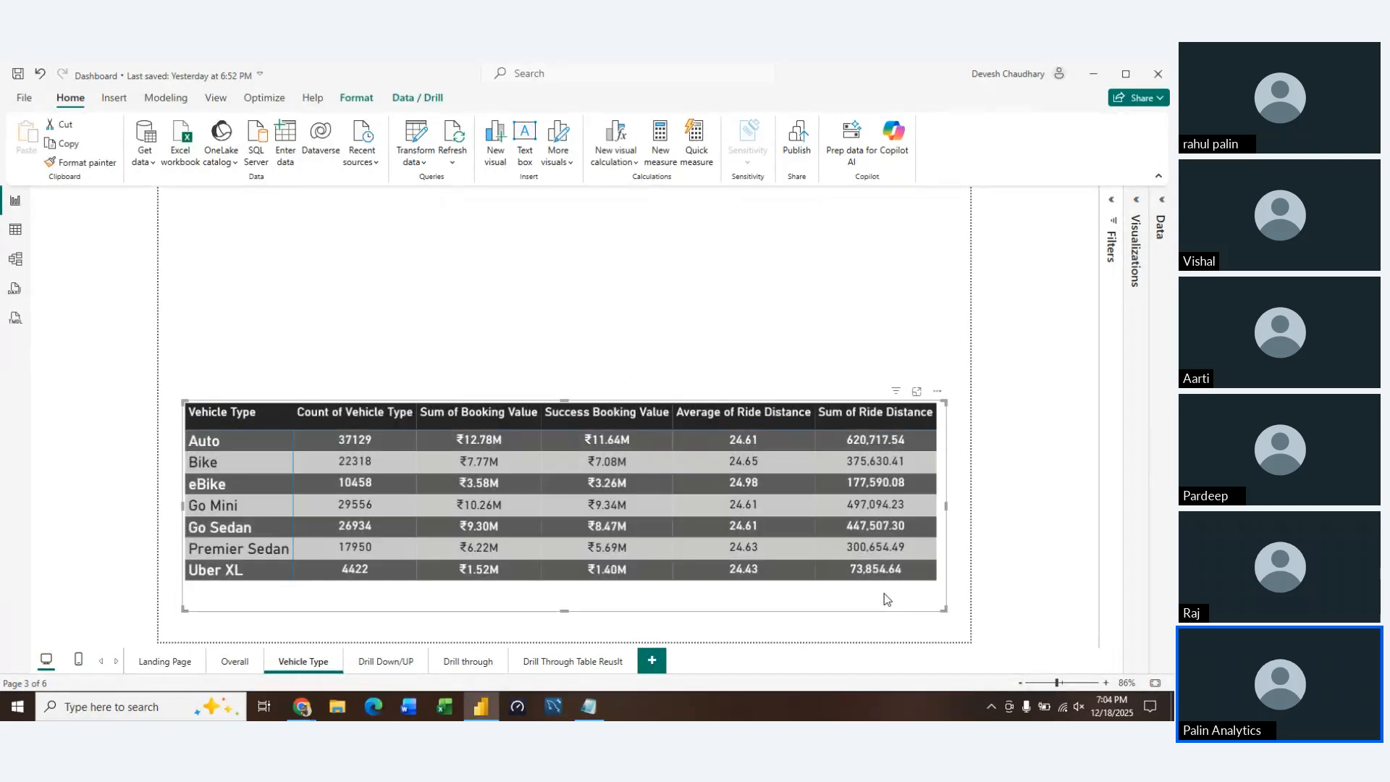
Adjust the height of the vehicle type matrix's frame and position the matrix near the vertical middle of the page
left_click_drag(376, 588, 455, 402)
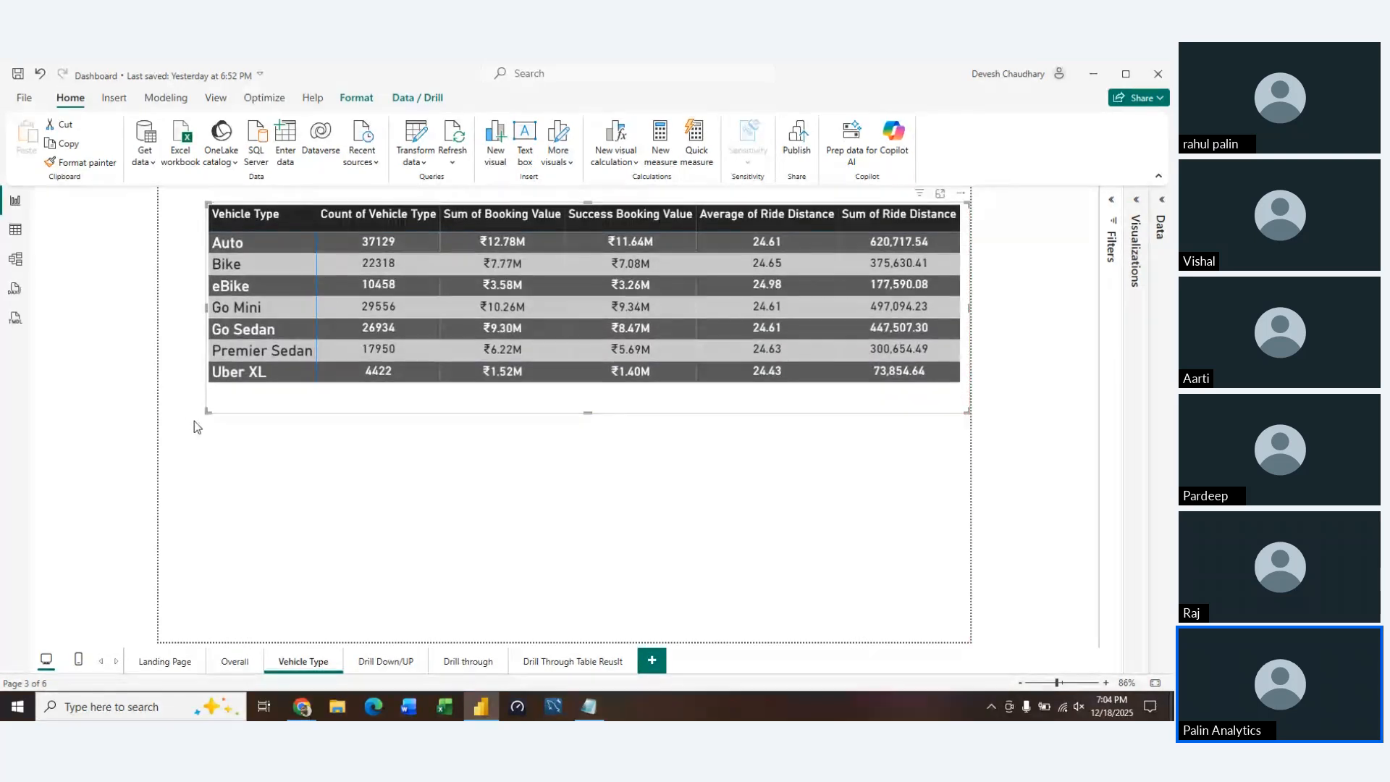
left_click_drag(205, 414, 212, 460)
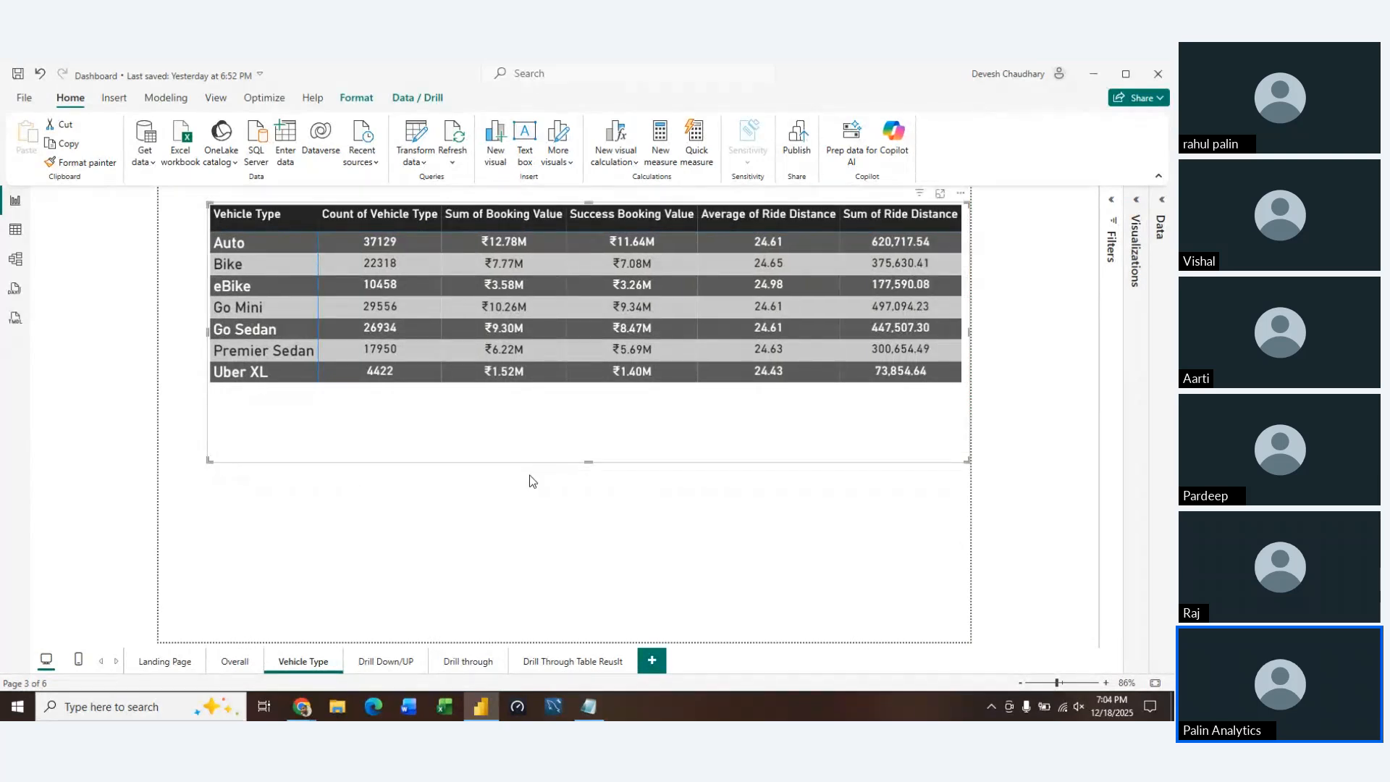
left_click_drag(589, 462, 585, 501)
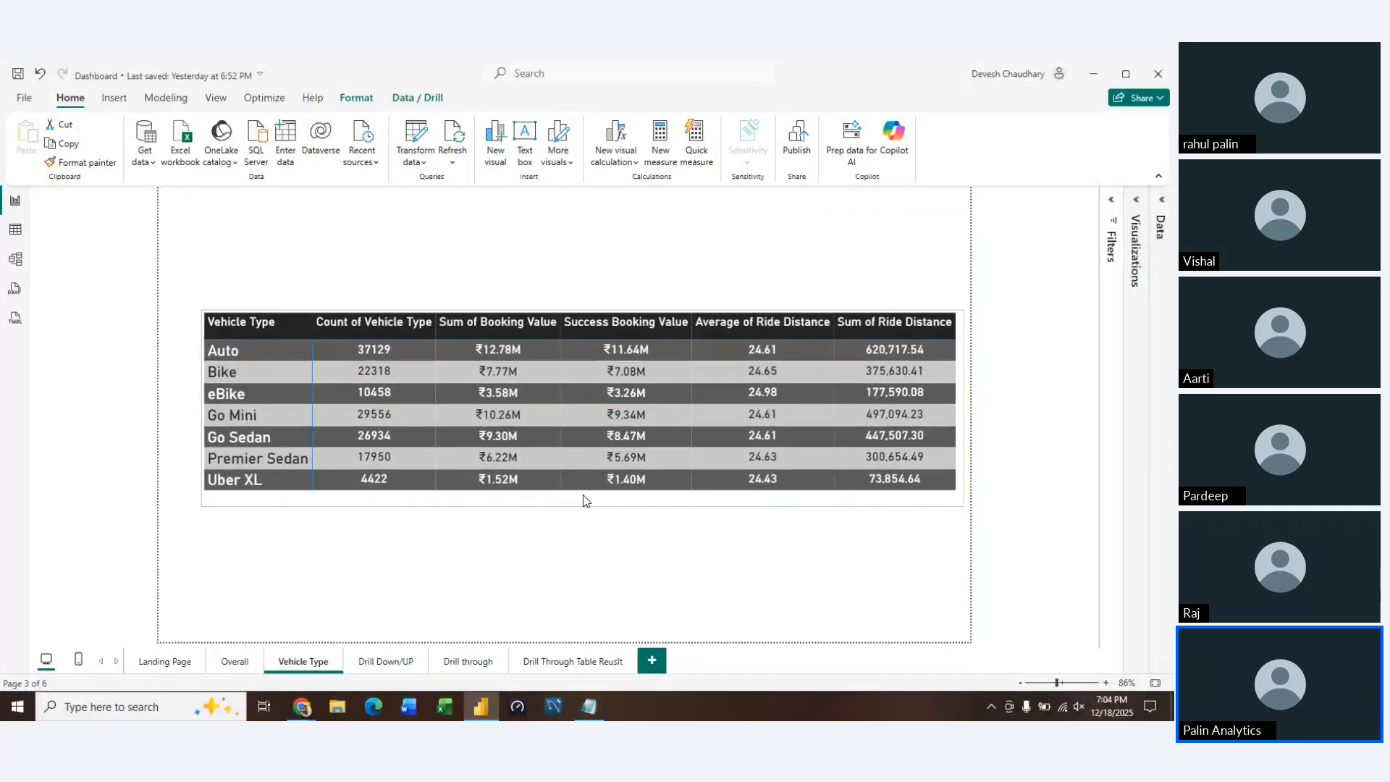
Switch to Notepad to check the list of required vehicle type fields, and return to the Power BI report
left_click(589, 707)
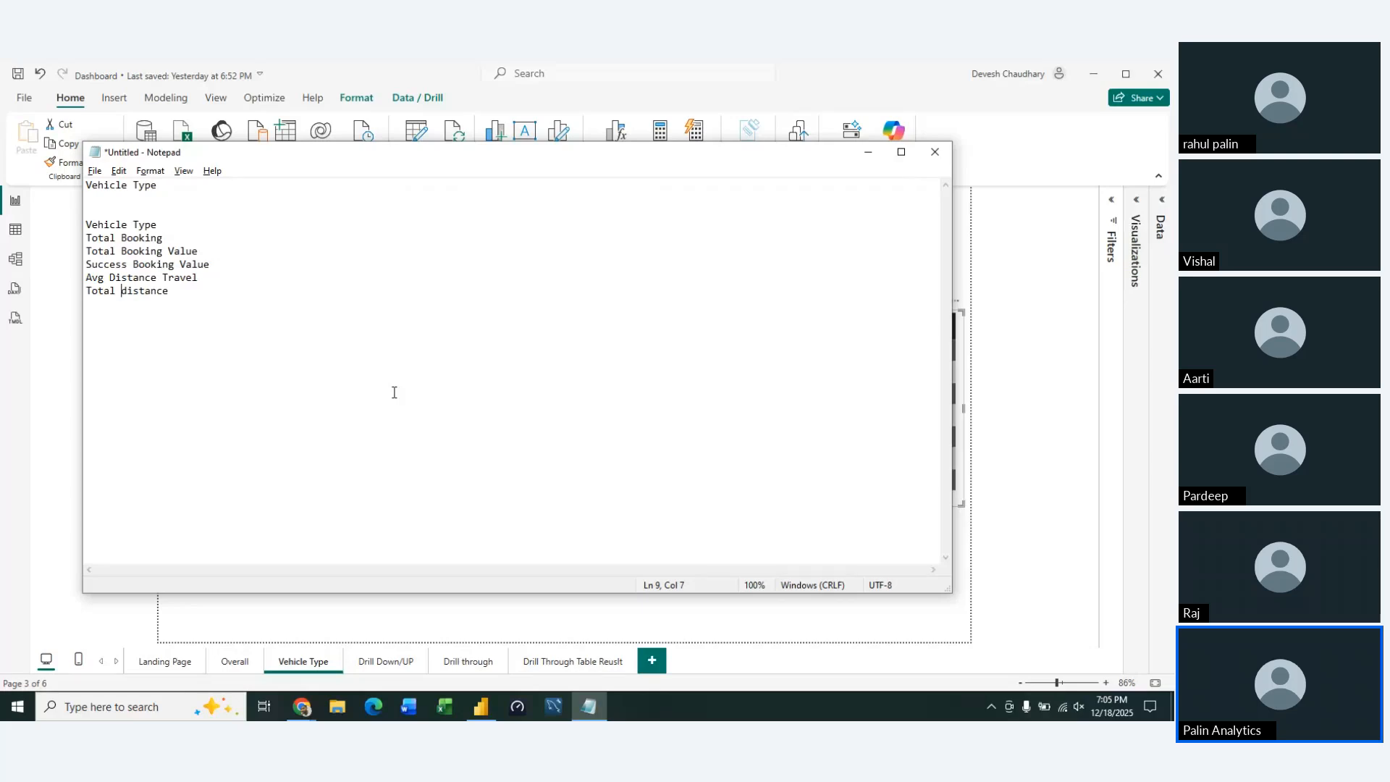
key("ctrl+s")
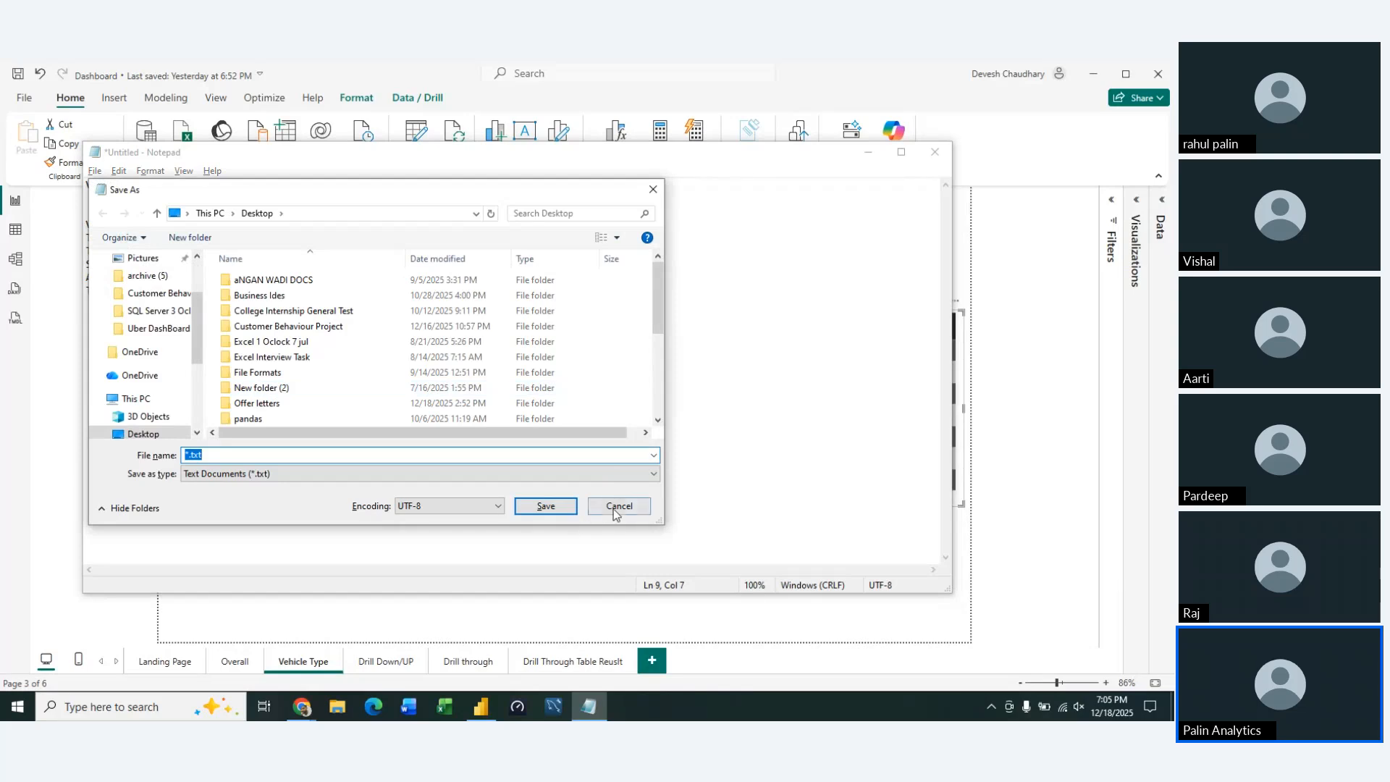
left_click(614, 510)
left_click(926, 613)
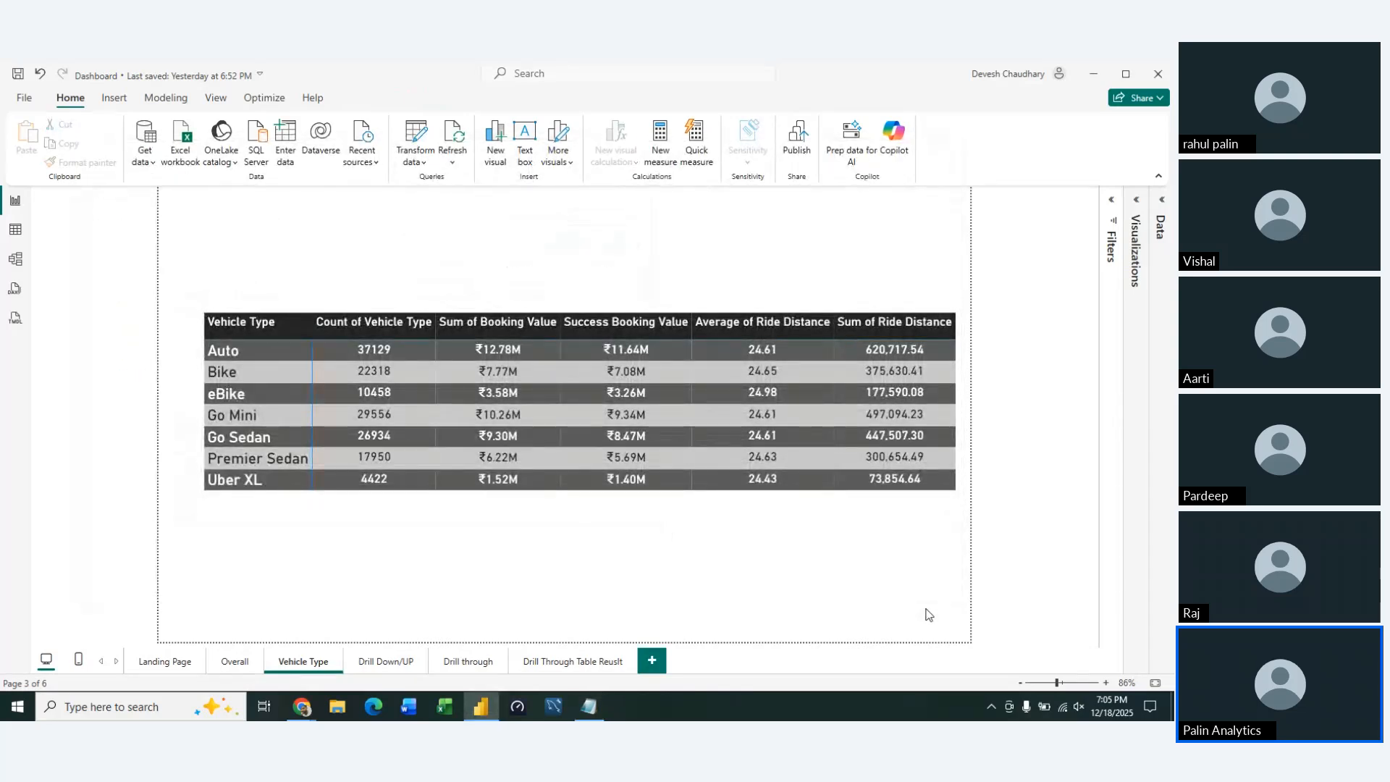
Save the Dashboard report and switch to the Power BI Dashboard session meeting in Chrome
key("ctrl+s")
mouse_move(291, 712)
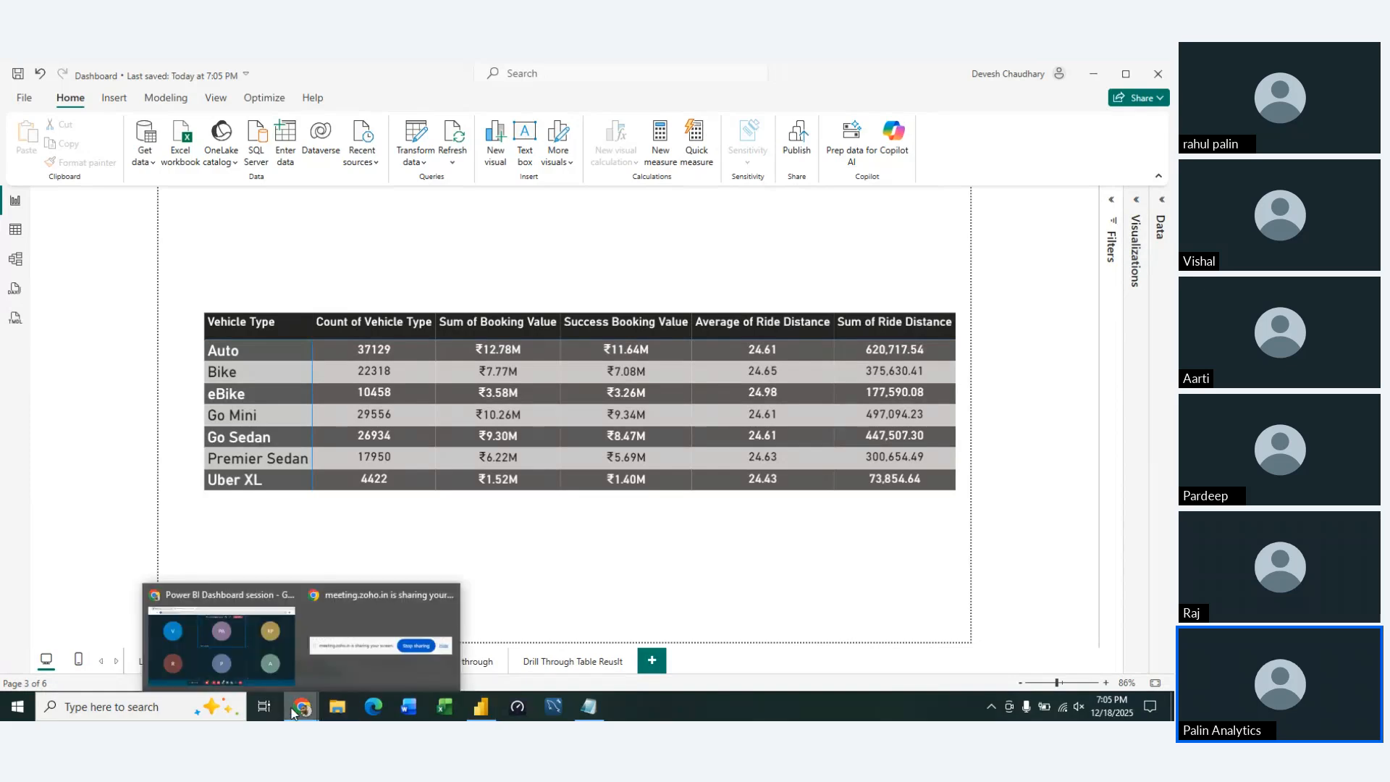
left_click(246, 636)
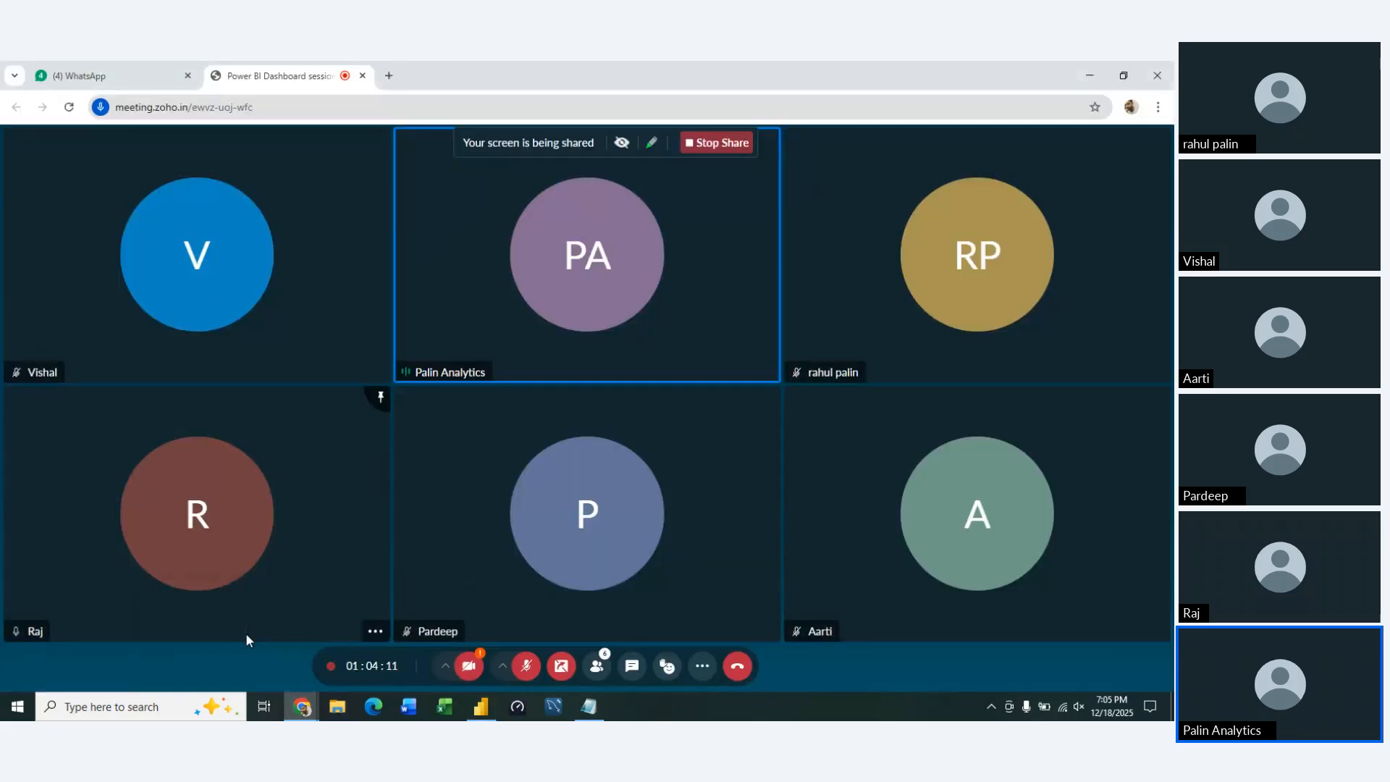